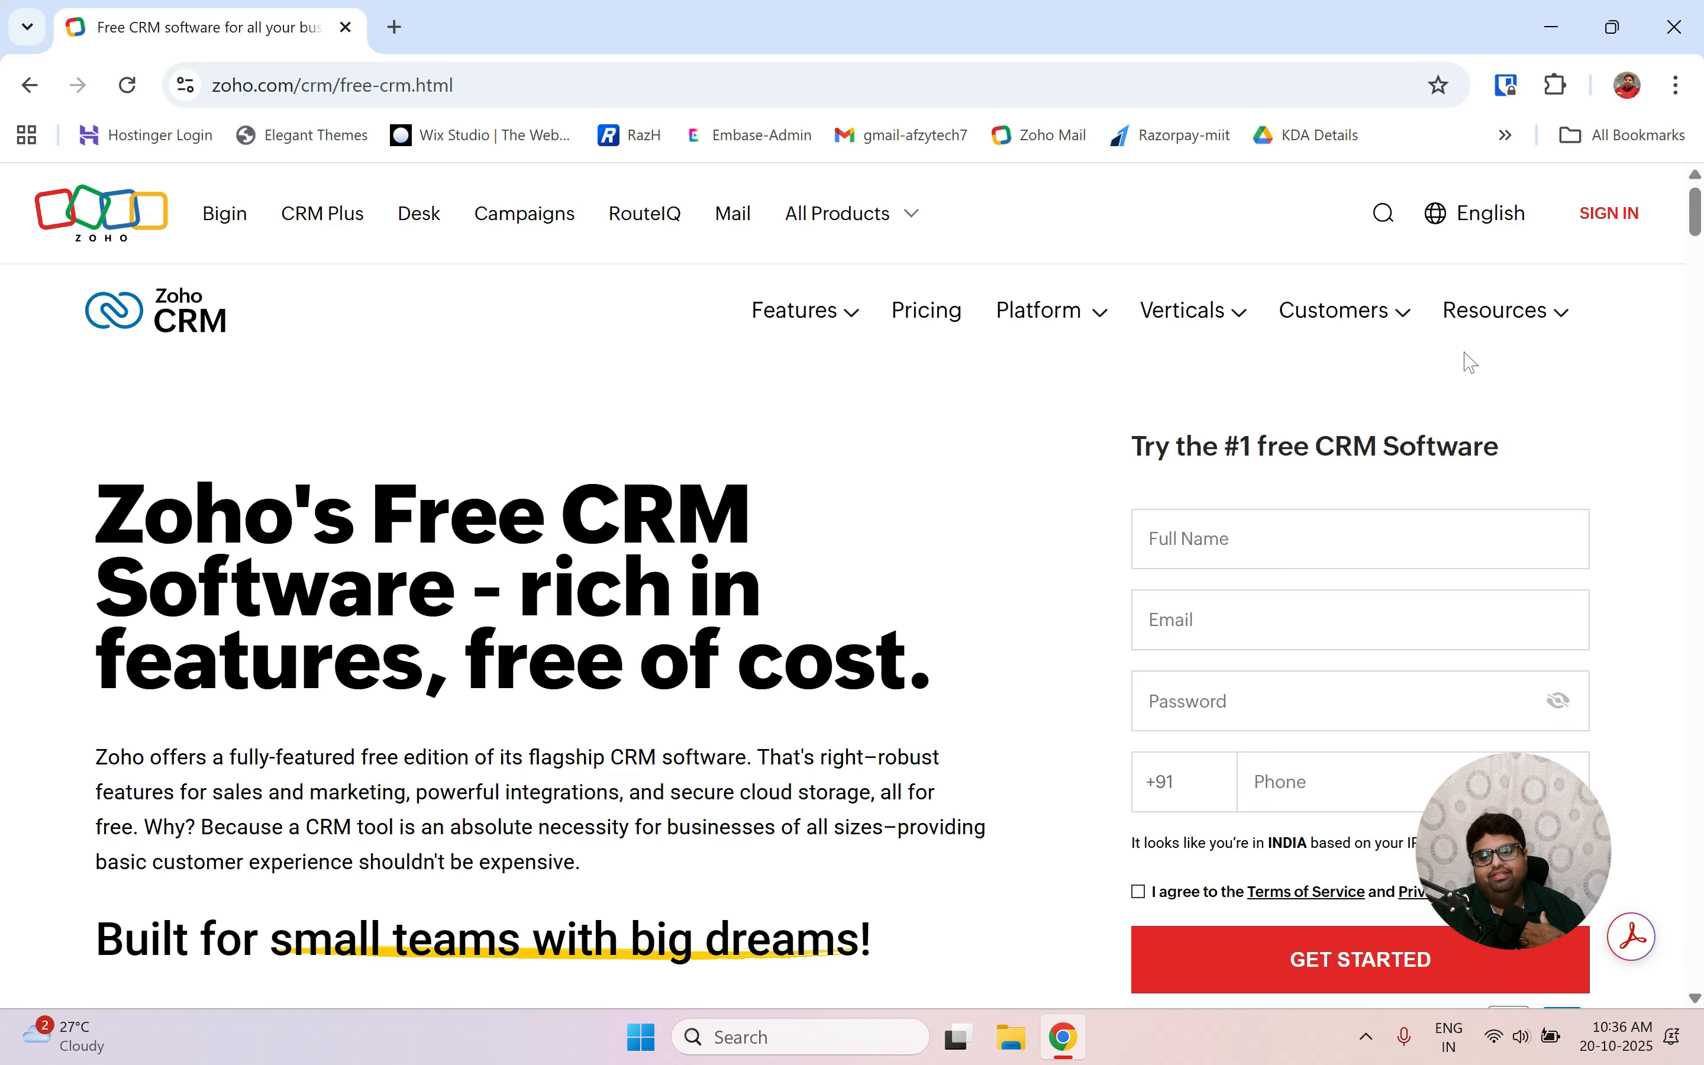
# Sign in to Zoho CRM with the third listed Google account.
pyautogui.click(1609, 213)
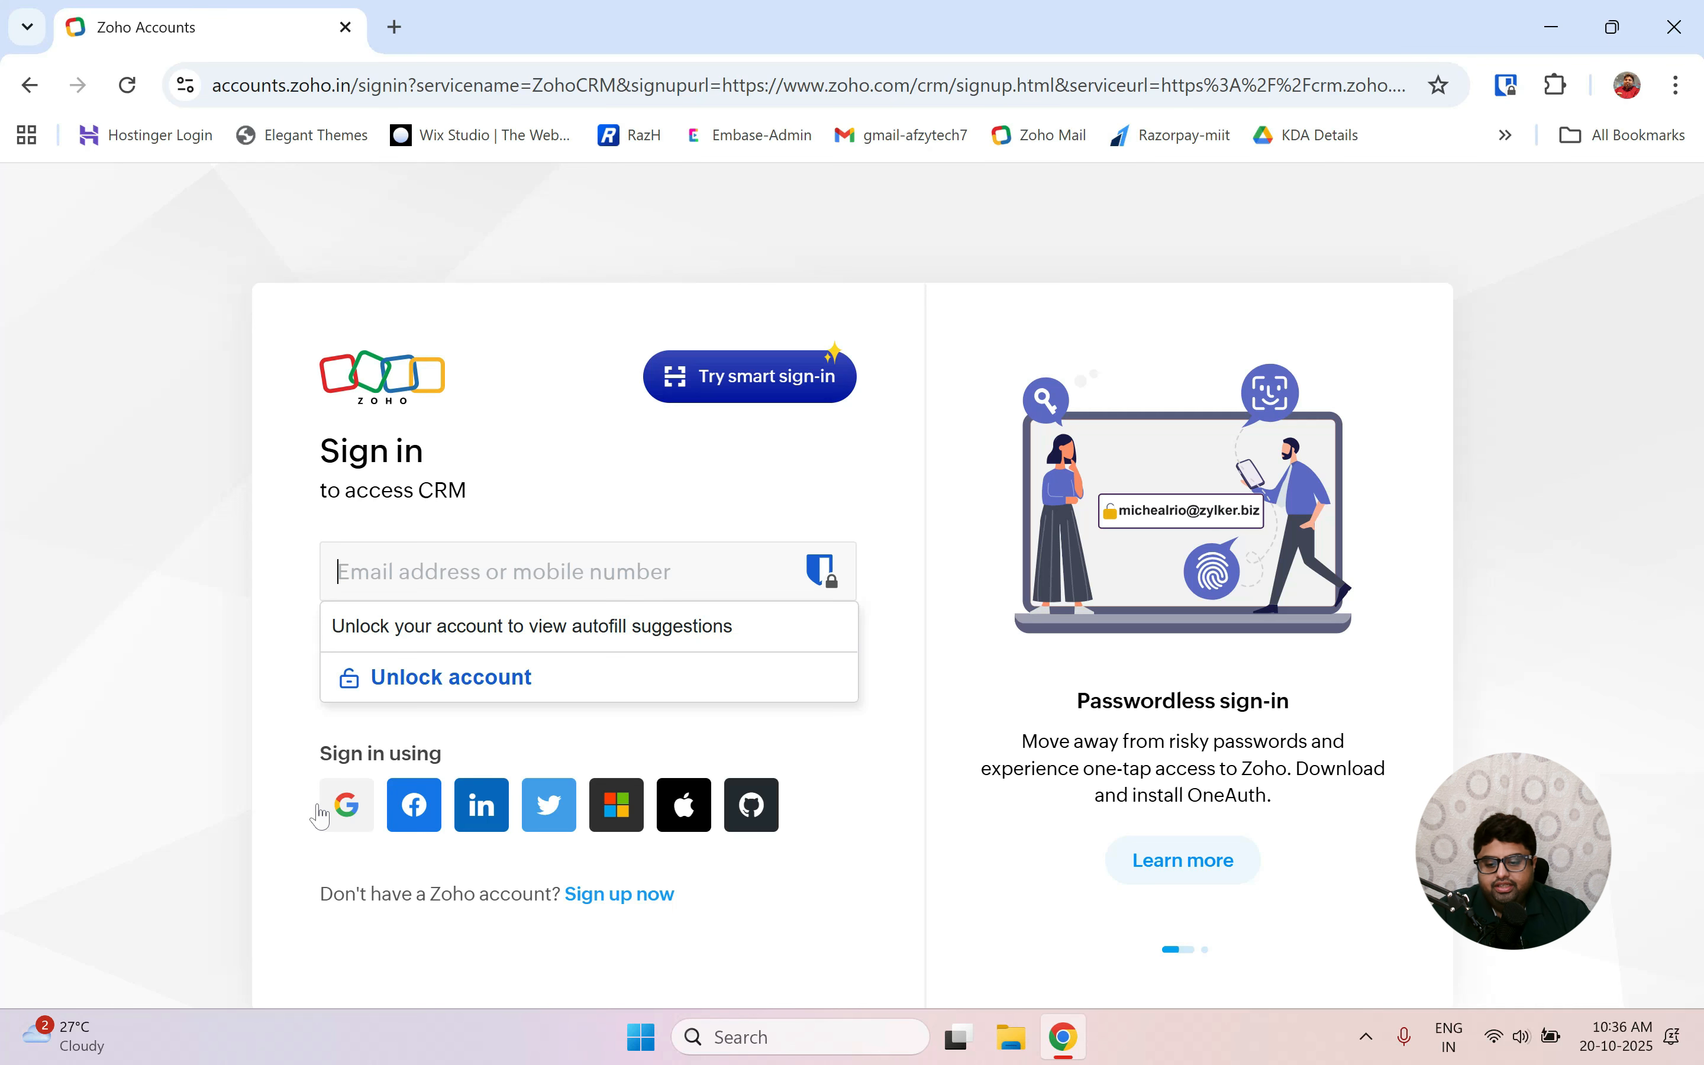
pyautogui.click(348, 808)
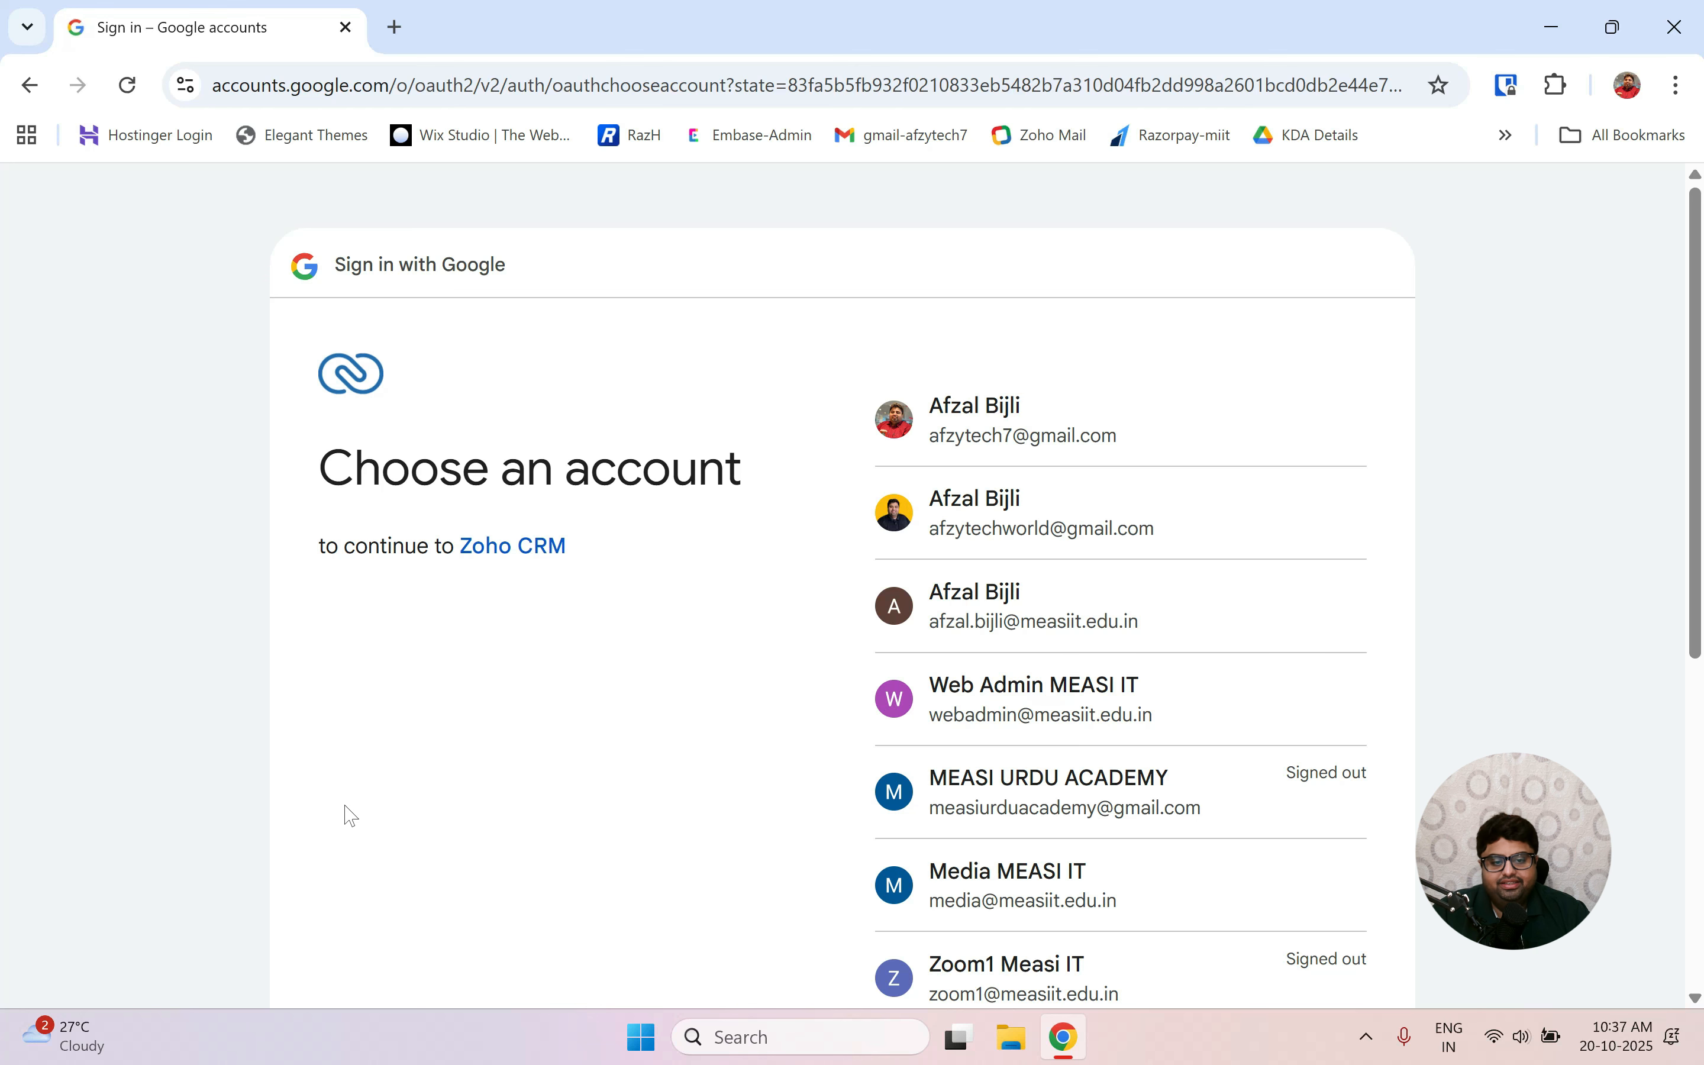
pyautogui.click(992, 625)
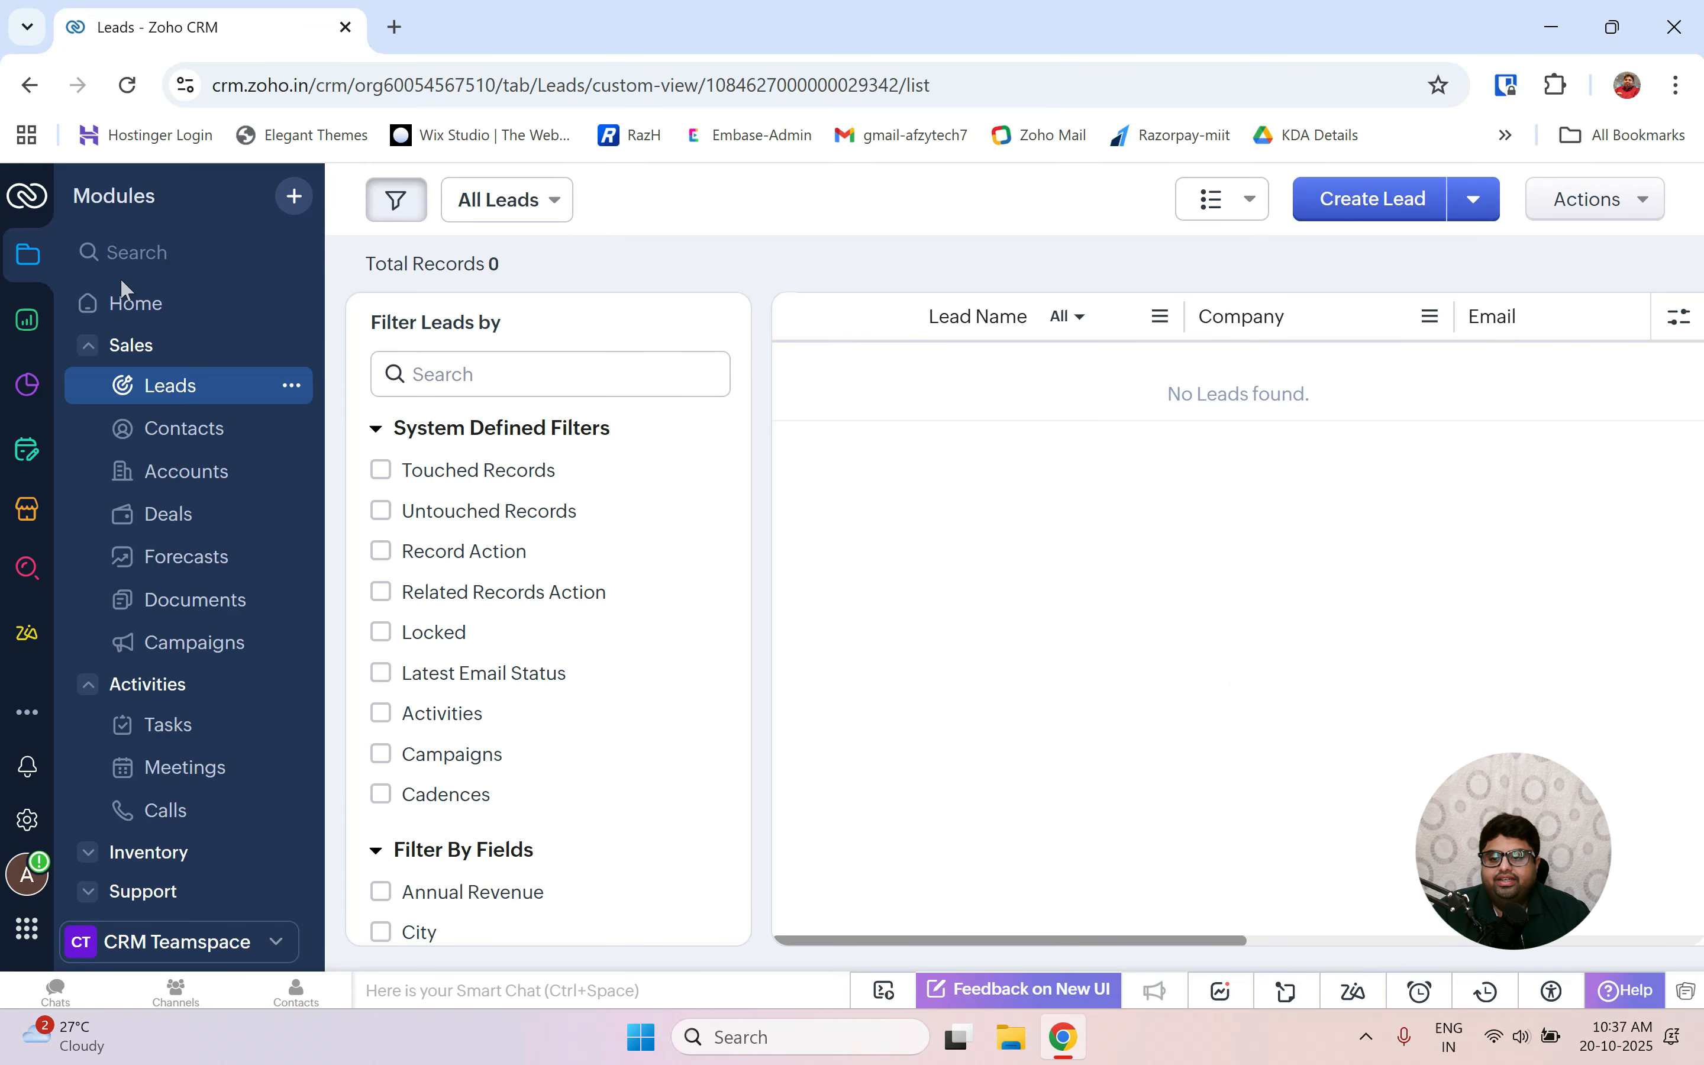
# Check the empty Leads list, then go back to the CRM Home page.
pyautogui.click(126, 306)
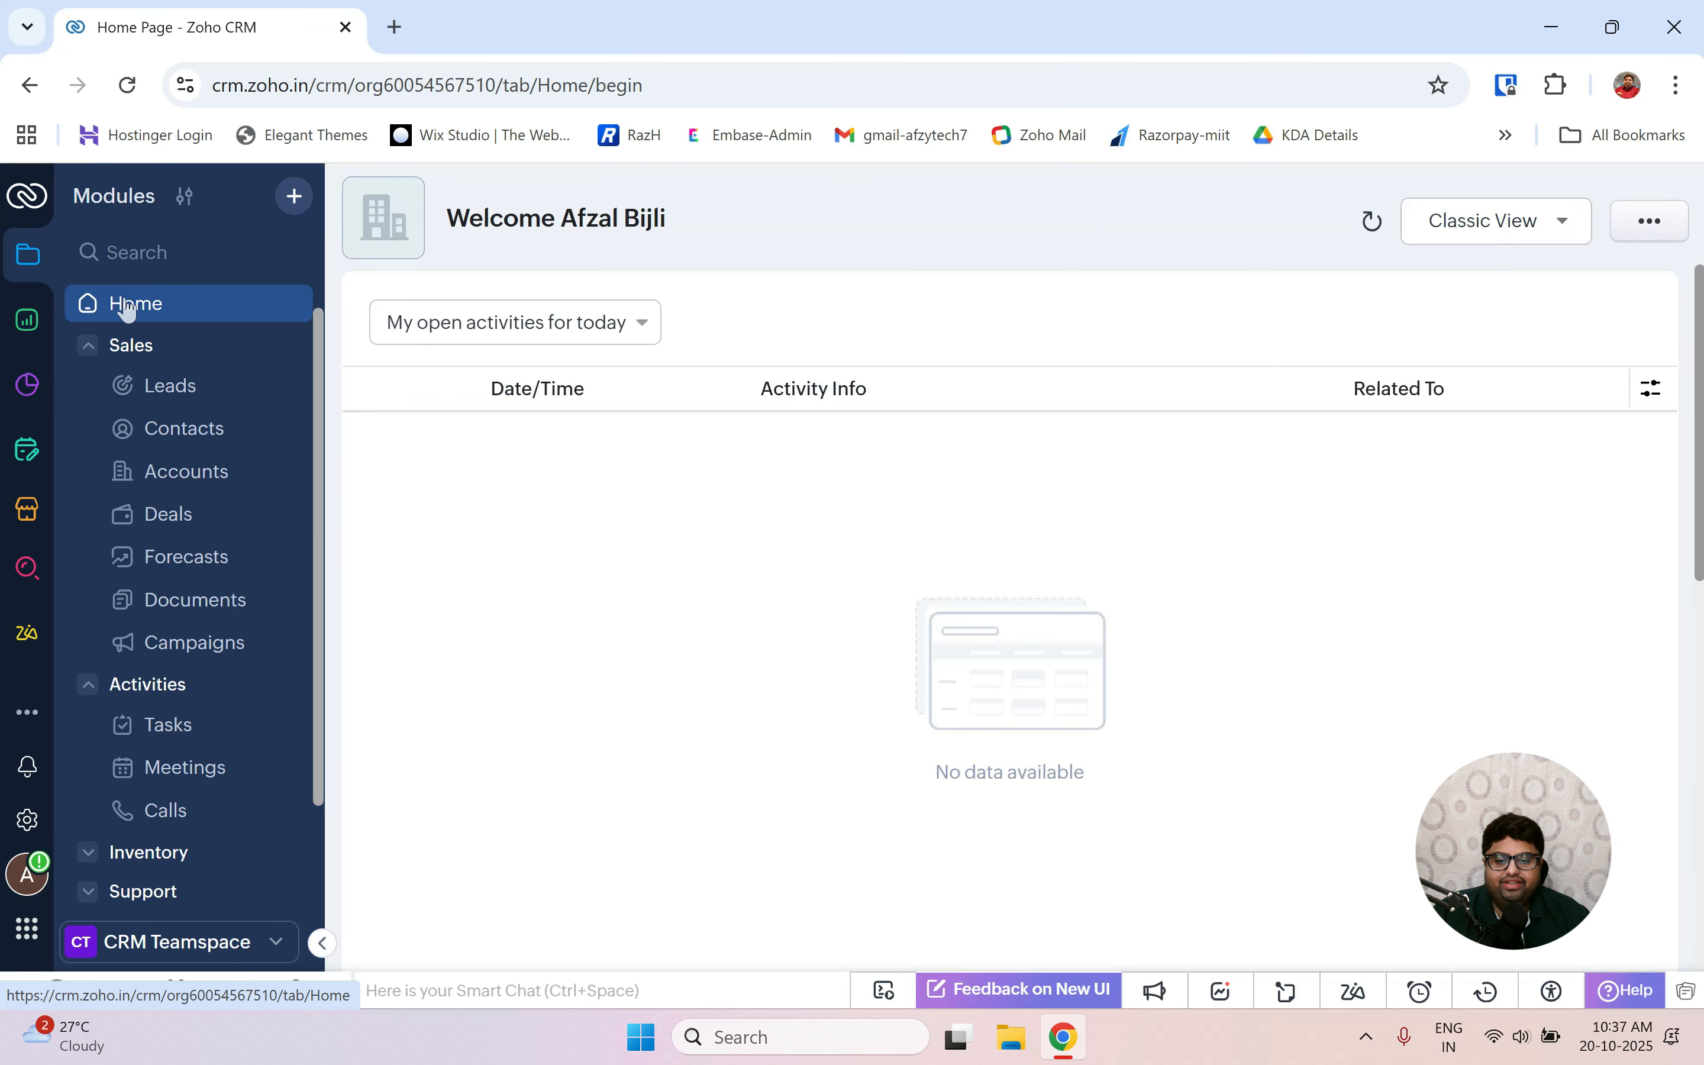
pyautogui.click(185, 400)
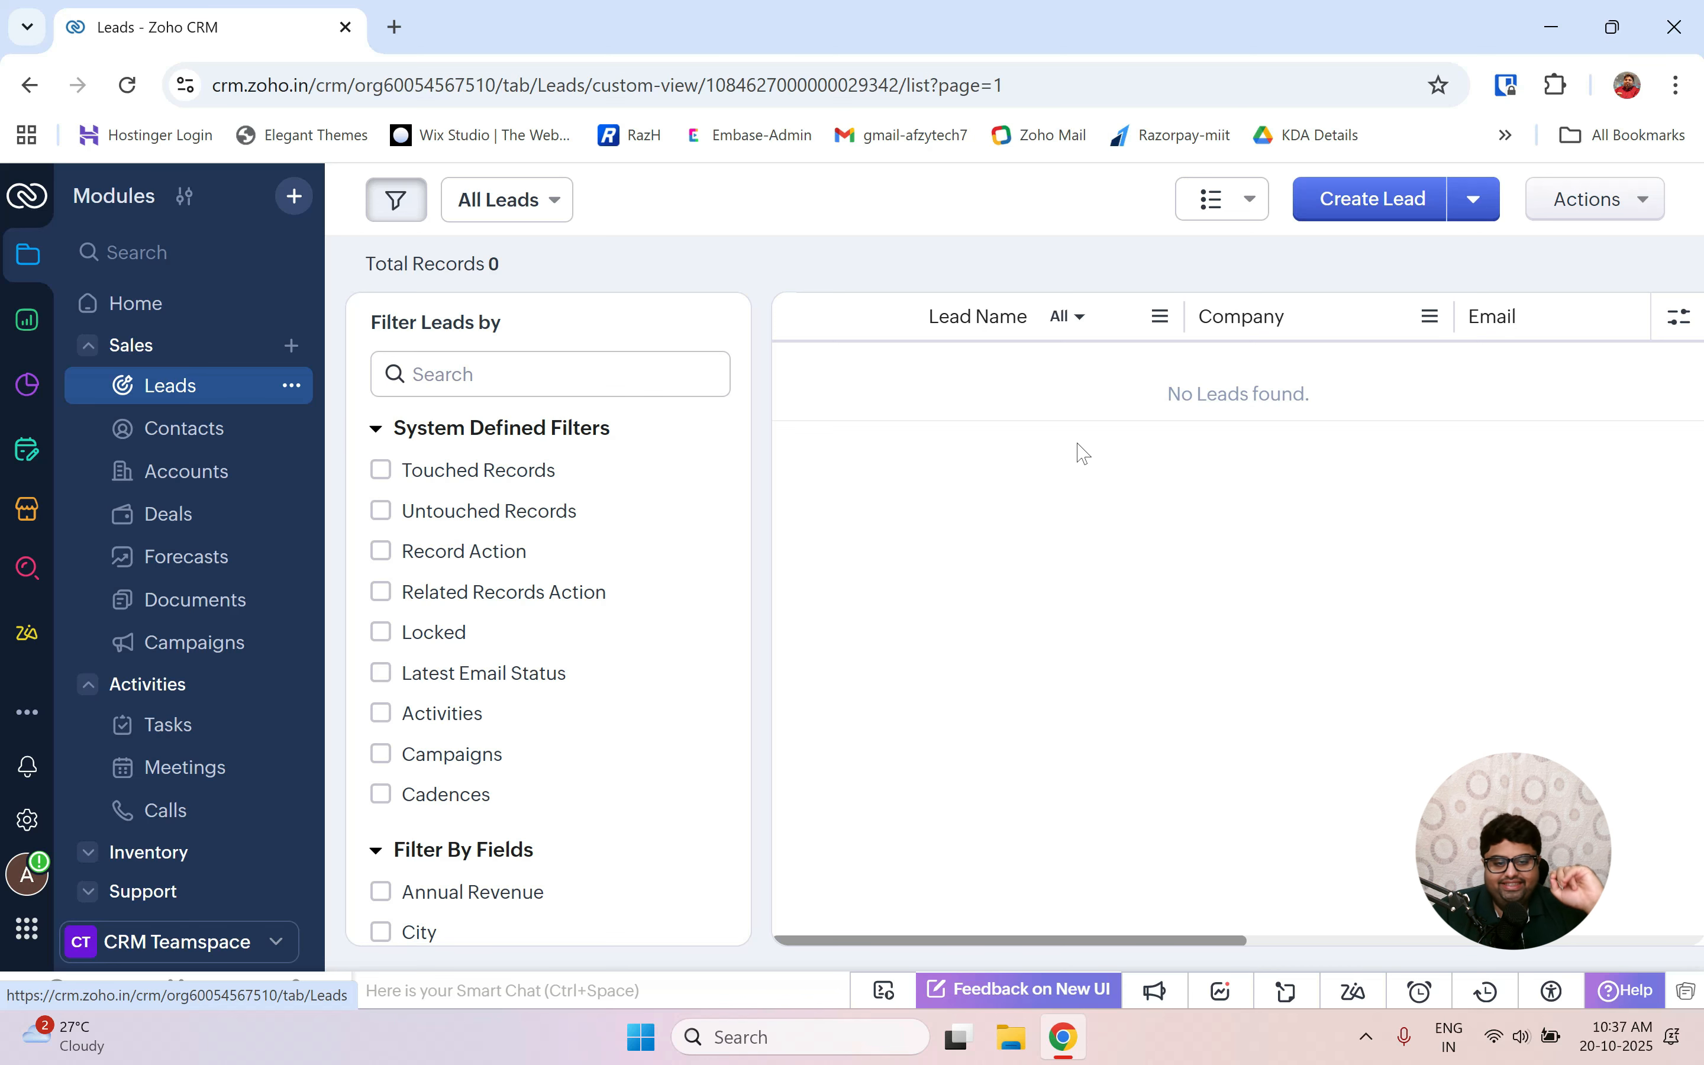
pyautogui.click(175, 304)
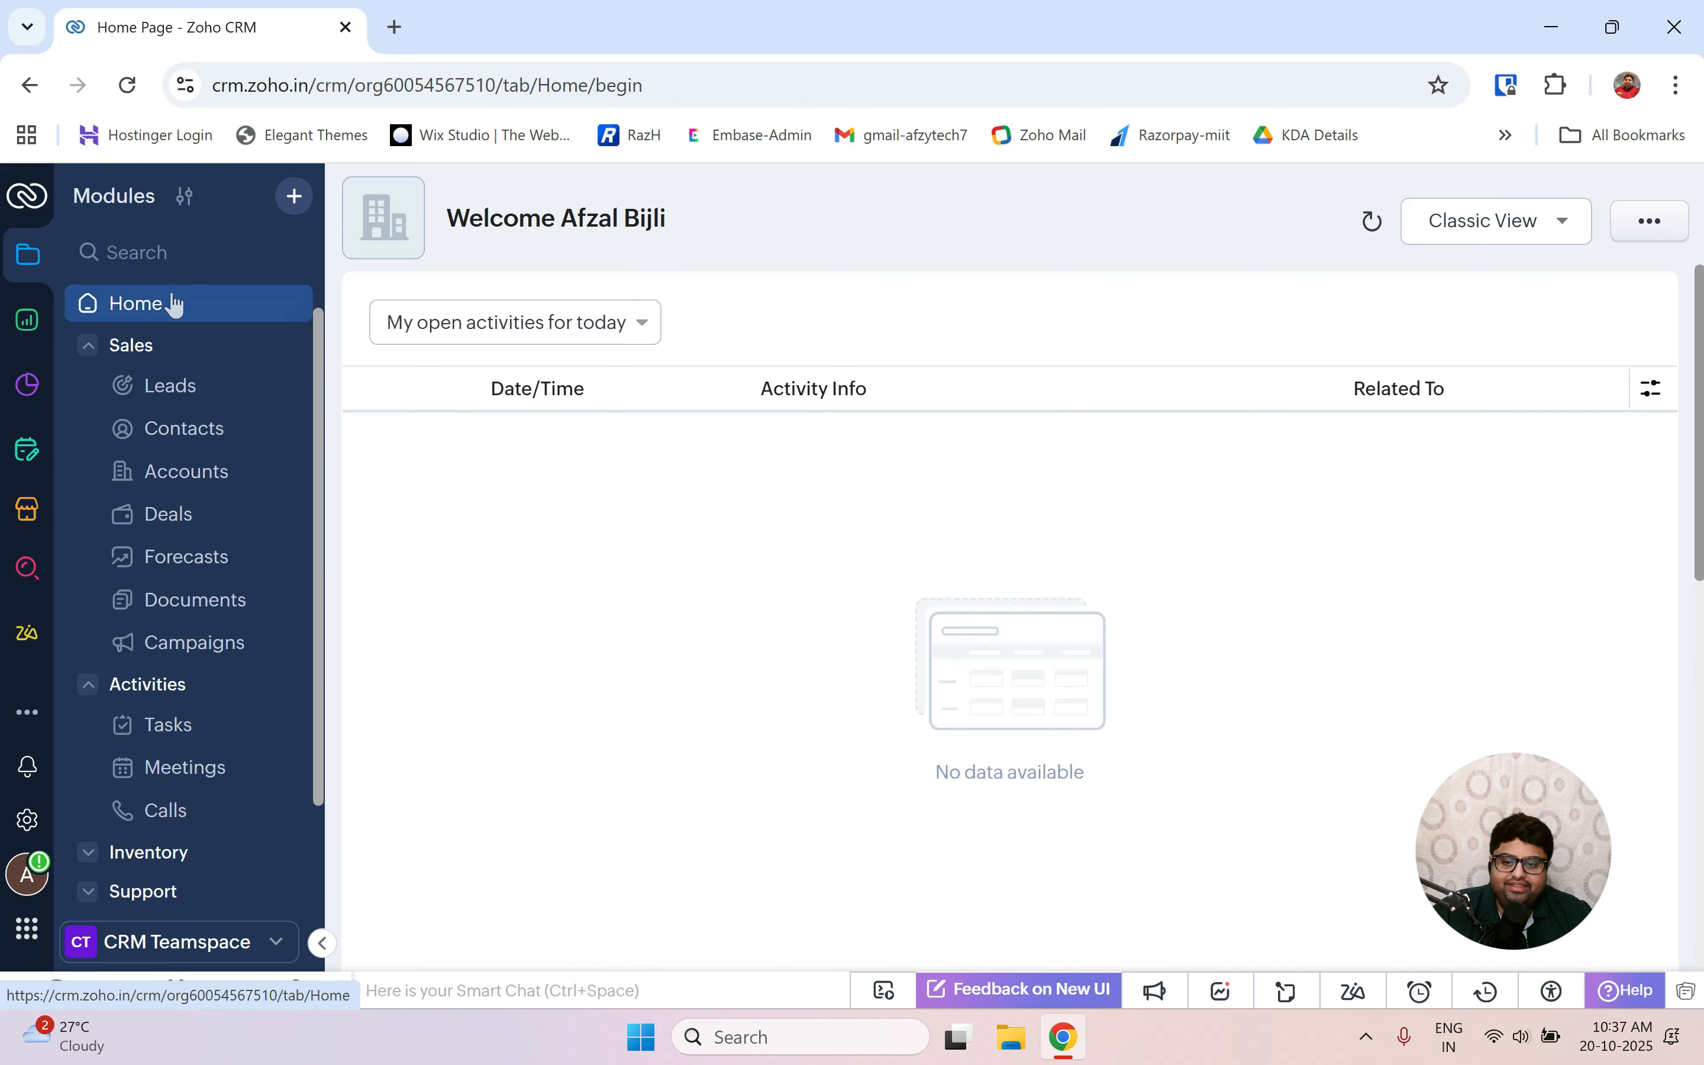
# Launch Zoho Forms from the Zoho apps panel, dismiss the offer popup, and enter the workspace.
pyautogui.click(31, 939)
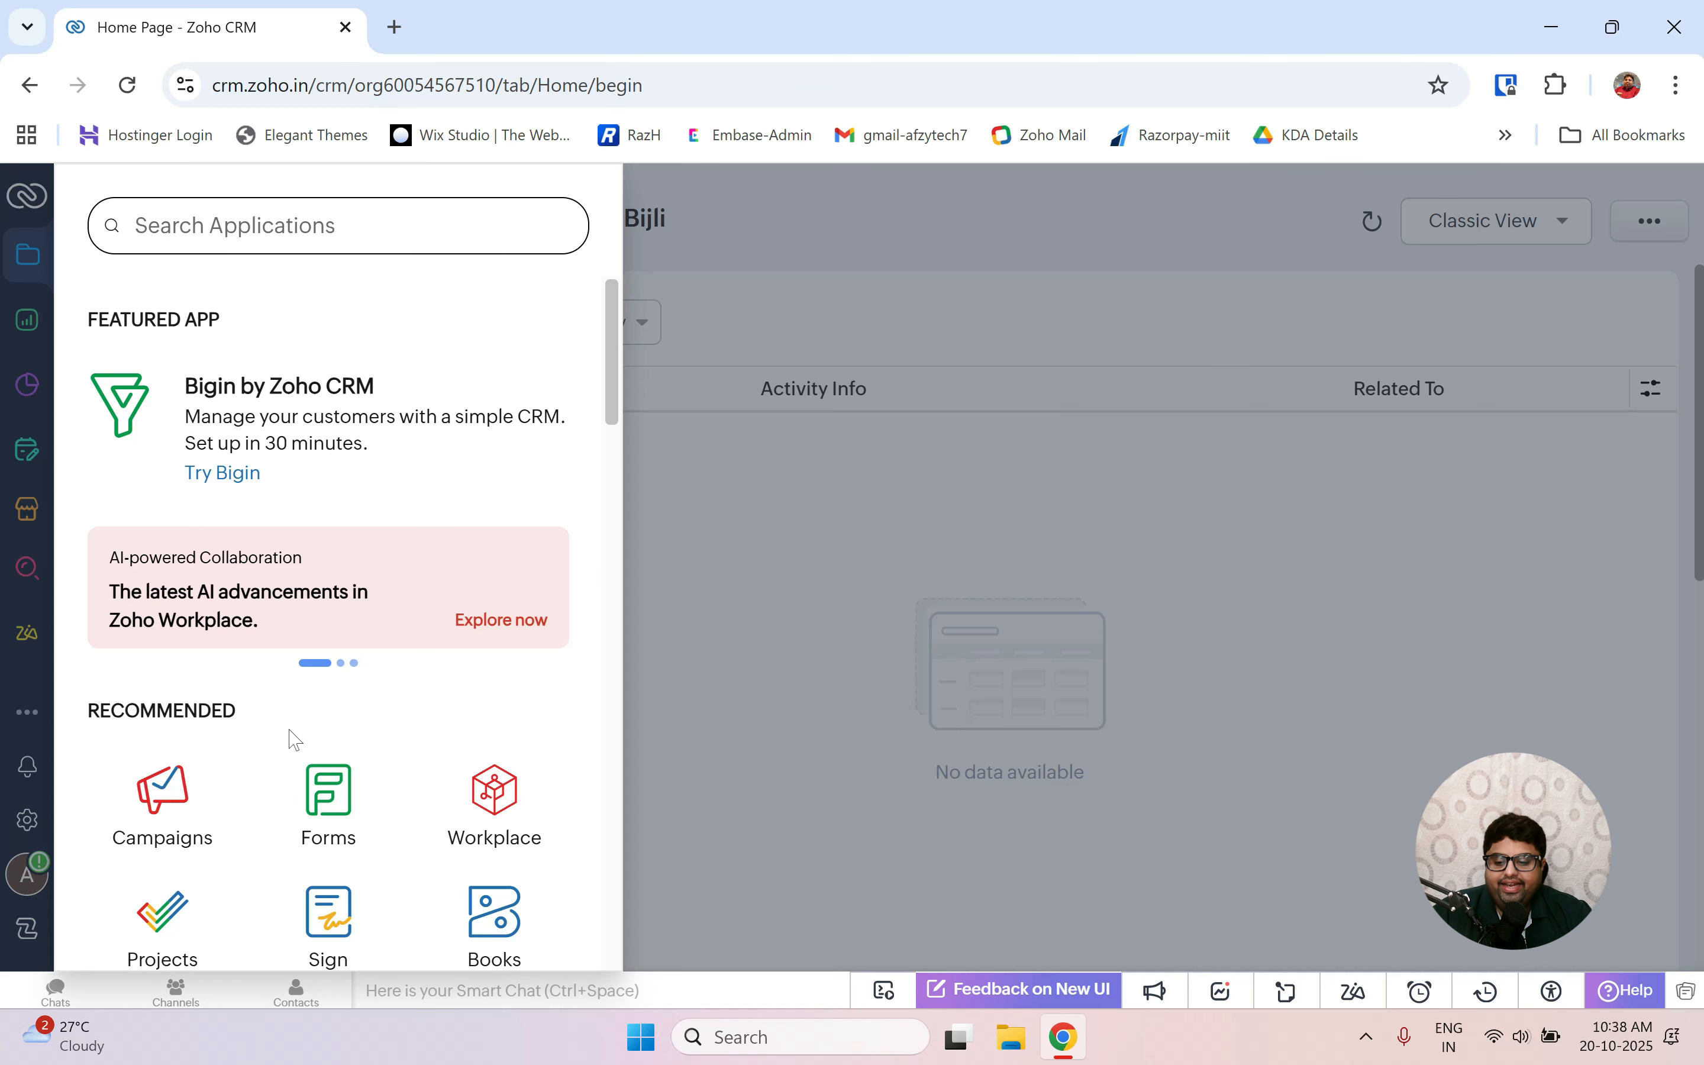
pyautogui.scroll(-3, 296, 704)
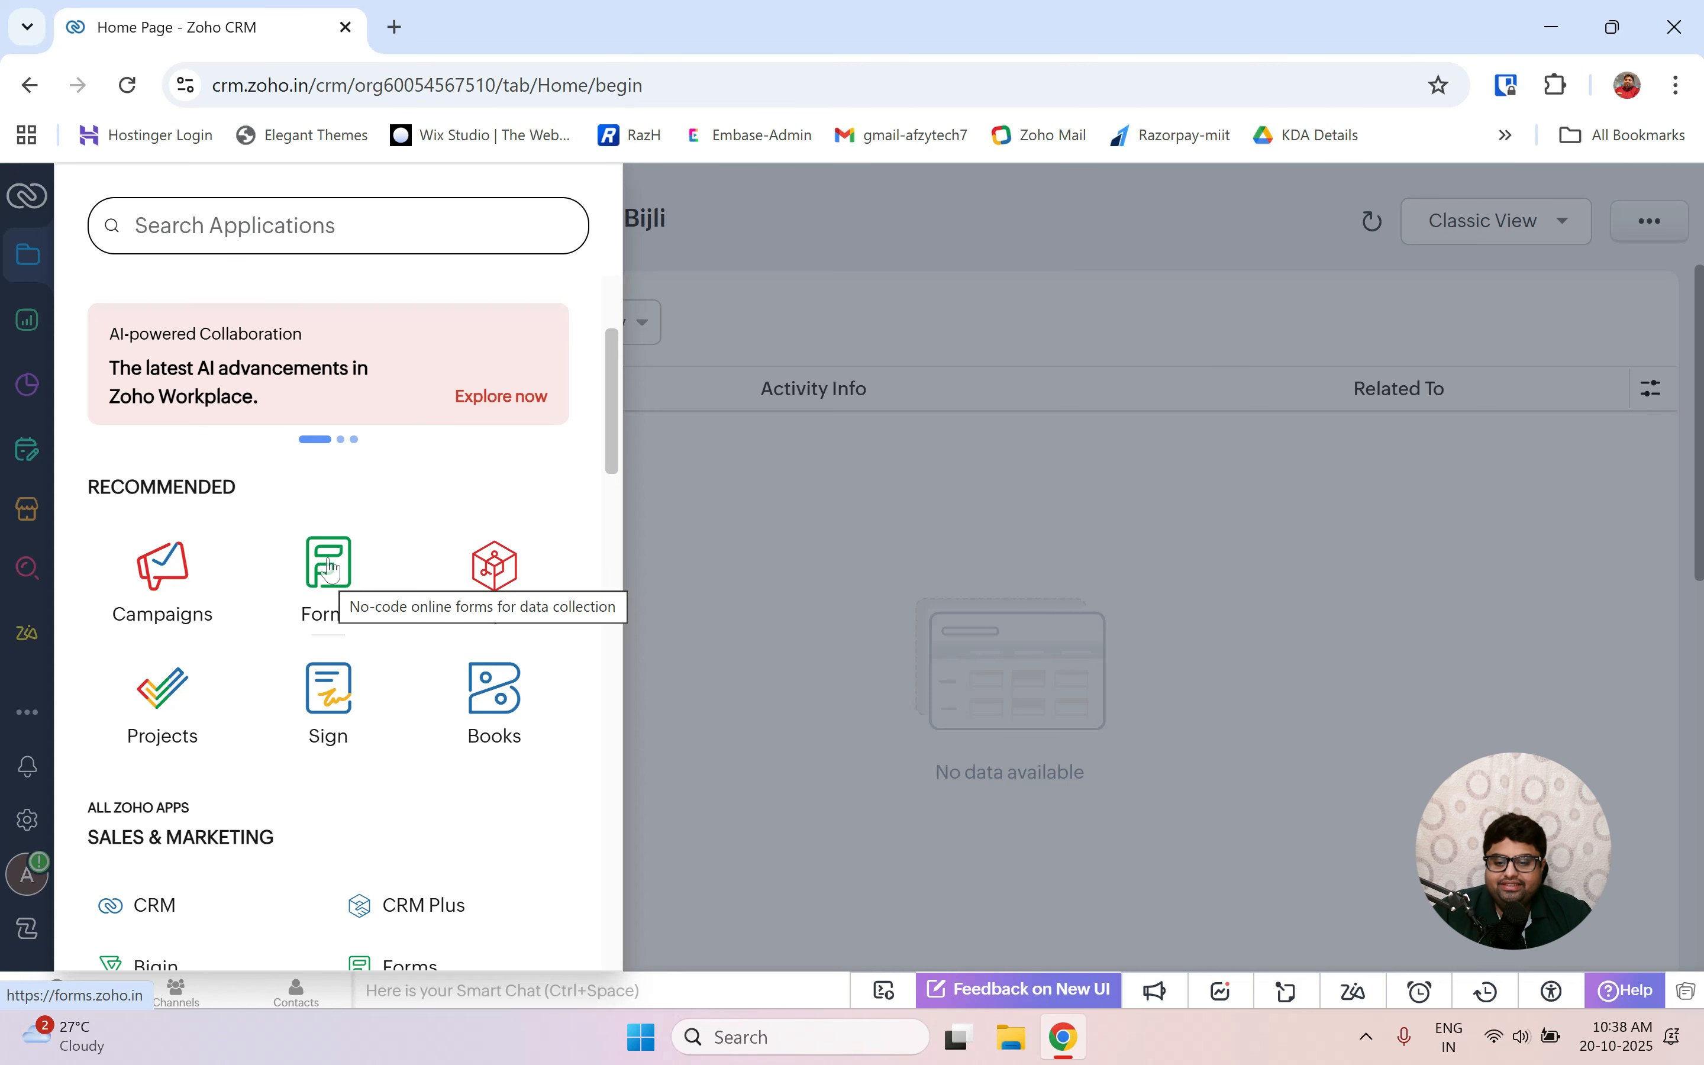
pyautogui.click(329, 568)
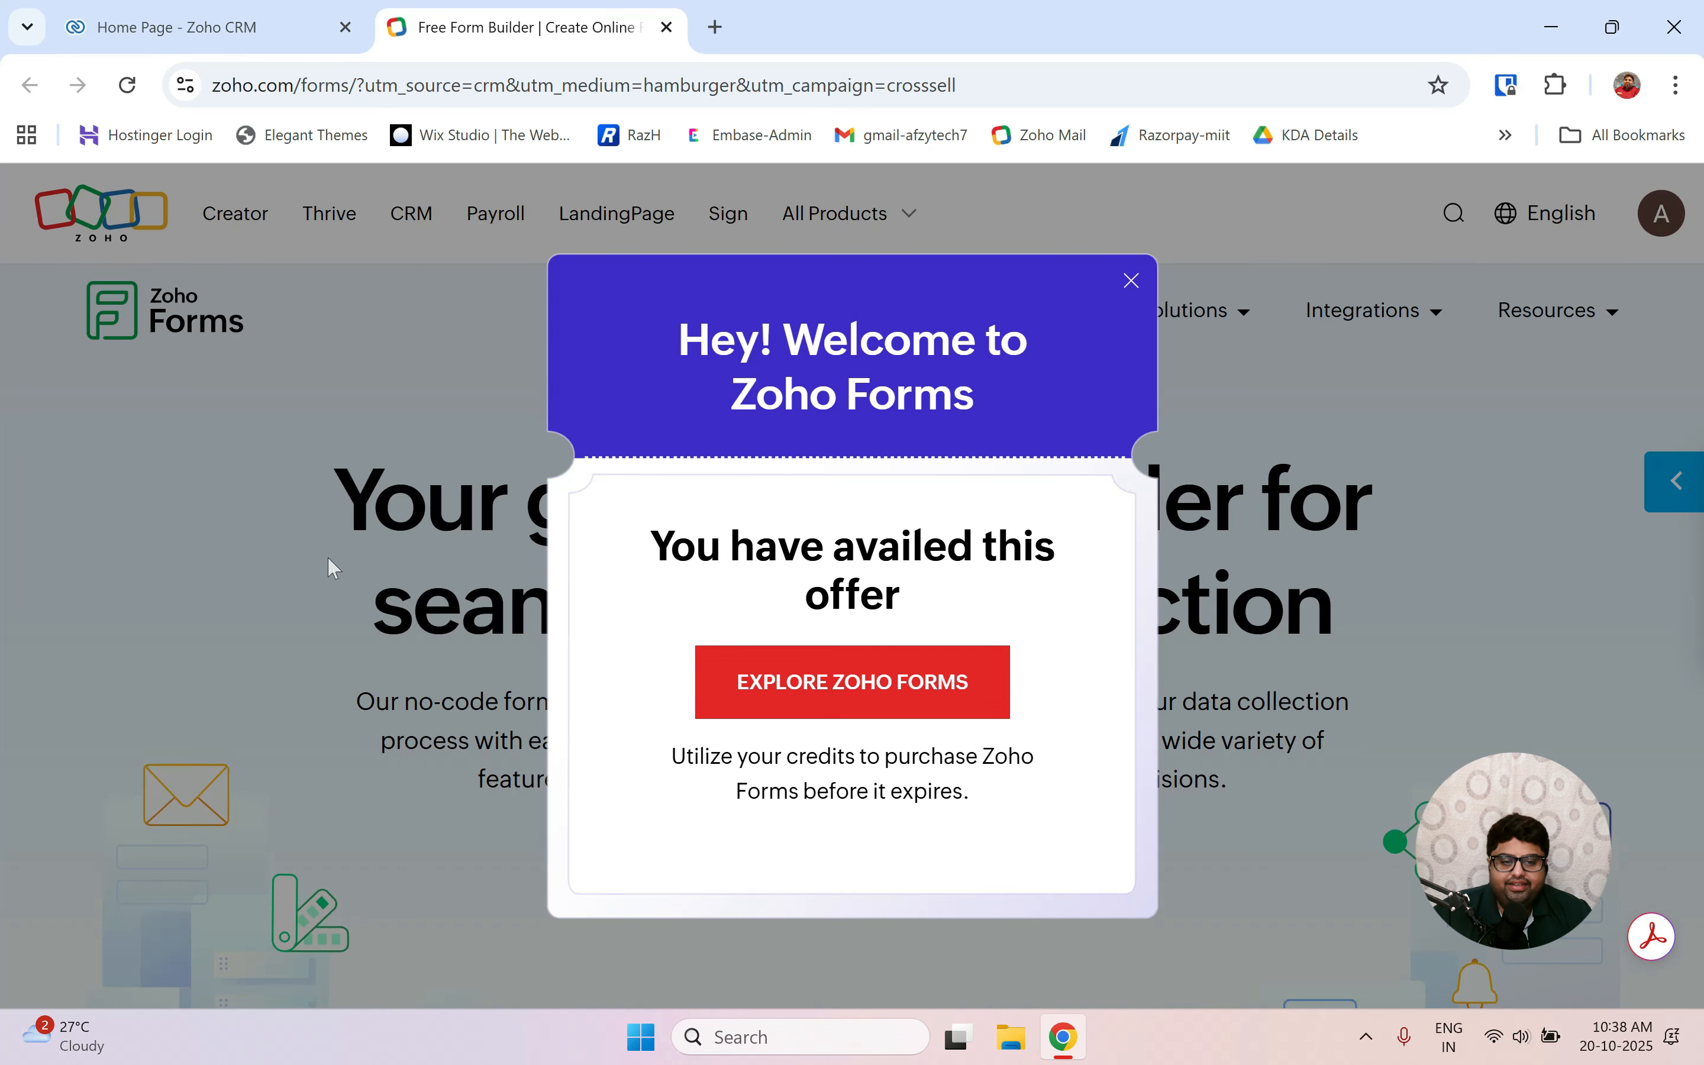
pyautogui.click(1129, 281)
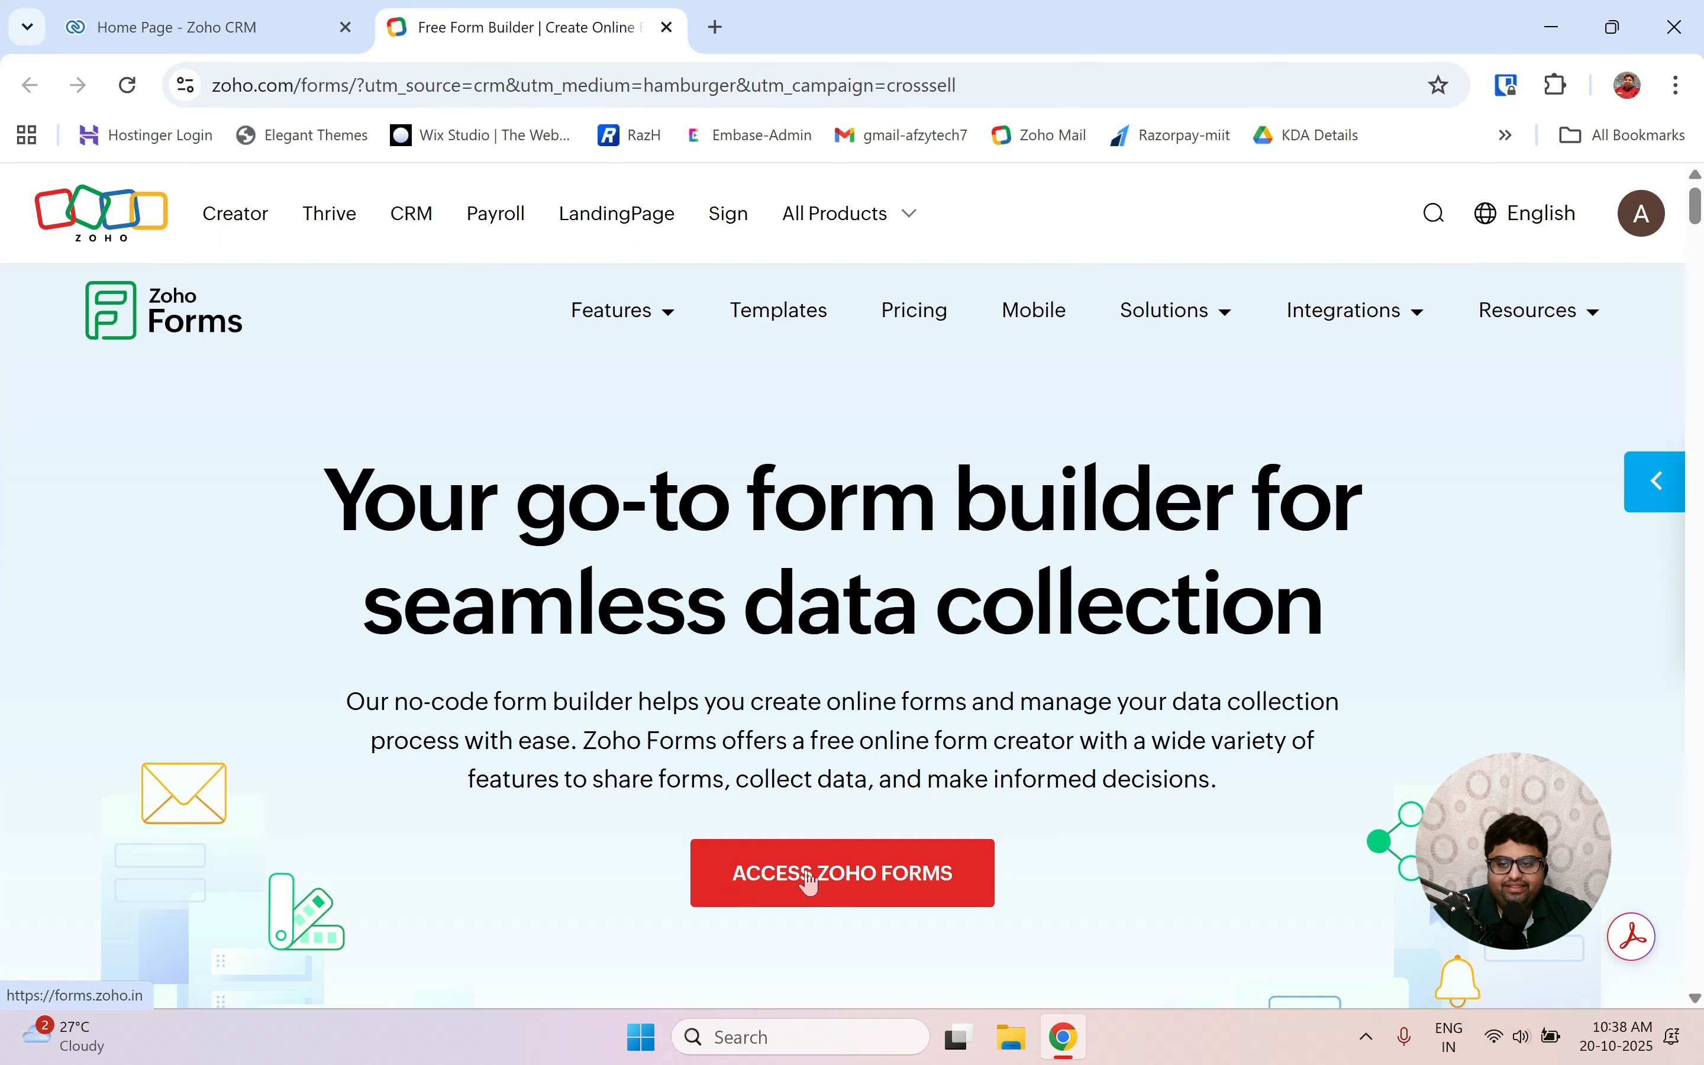
pyautogui.click(808, 873)
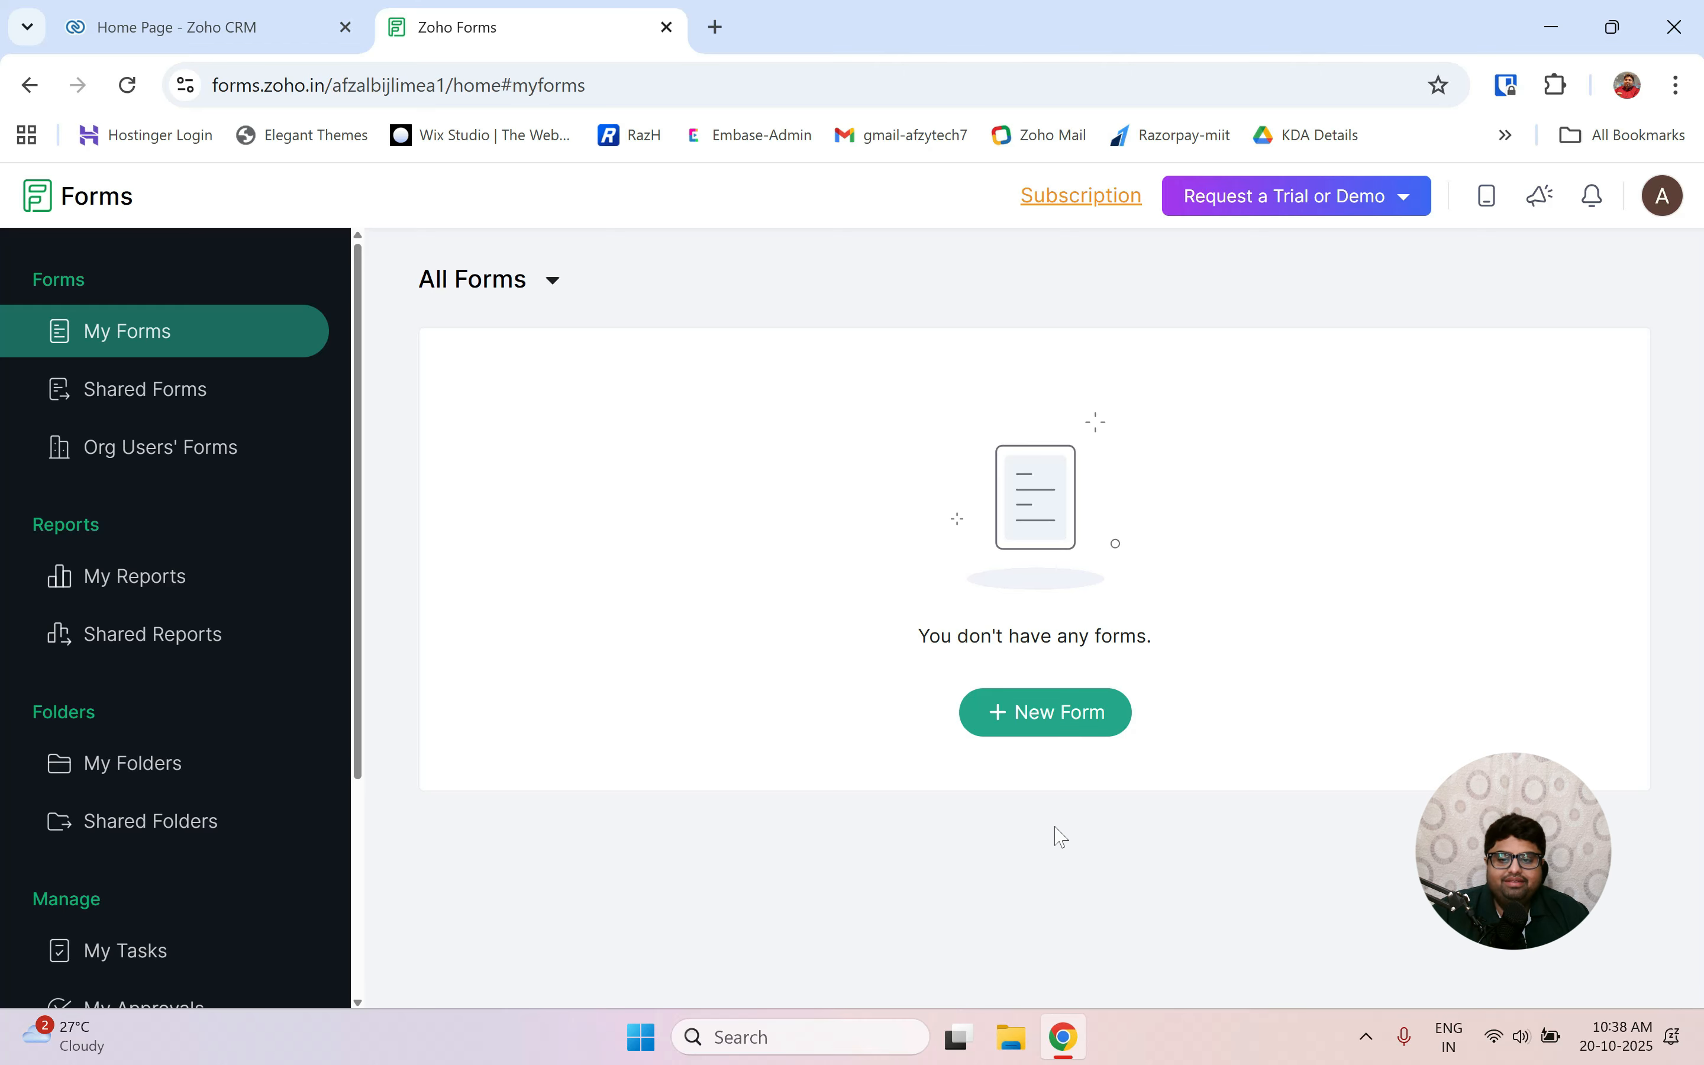
# Create a blank Standard form named 'webagency'.
pyautogui.click(1049, 713)
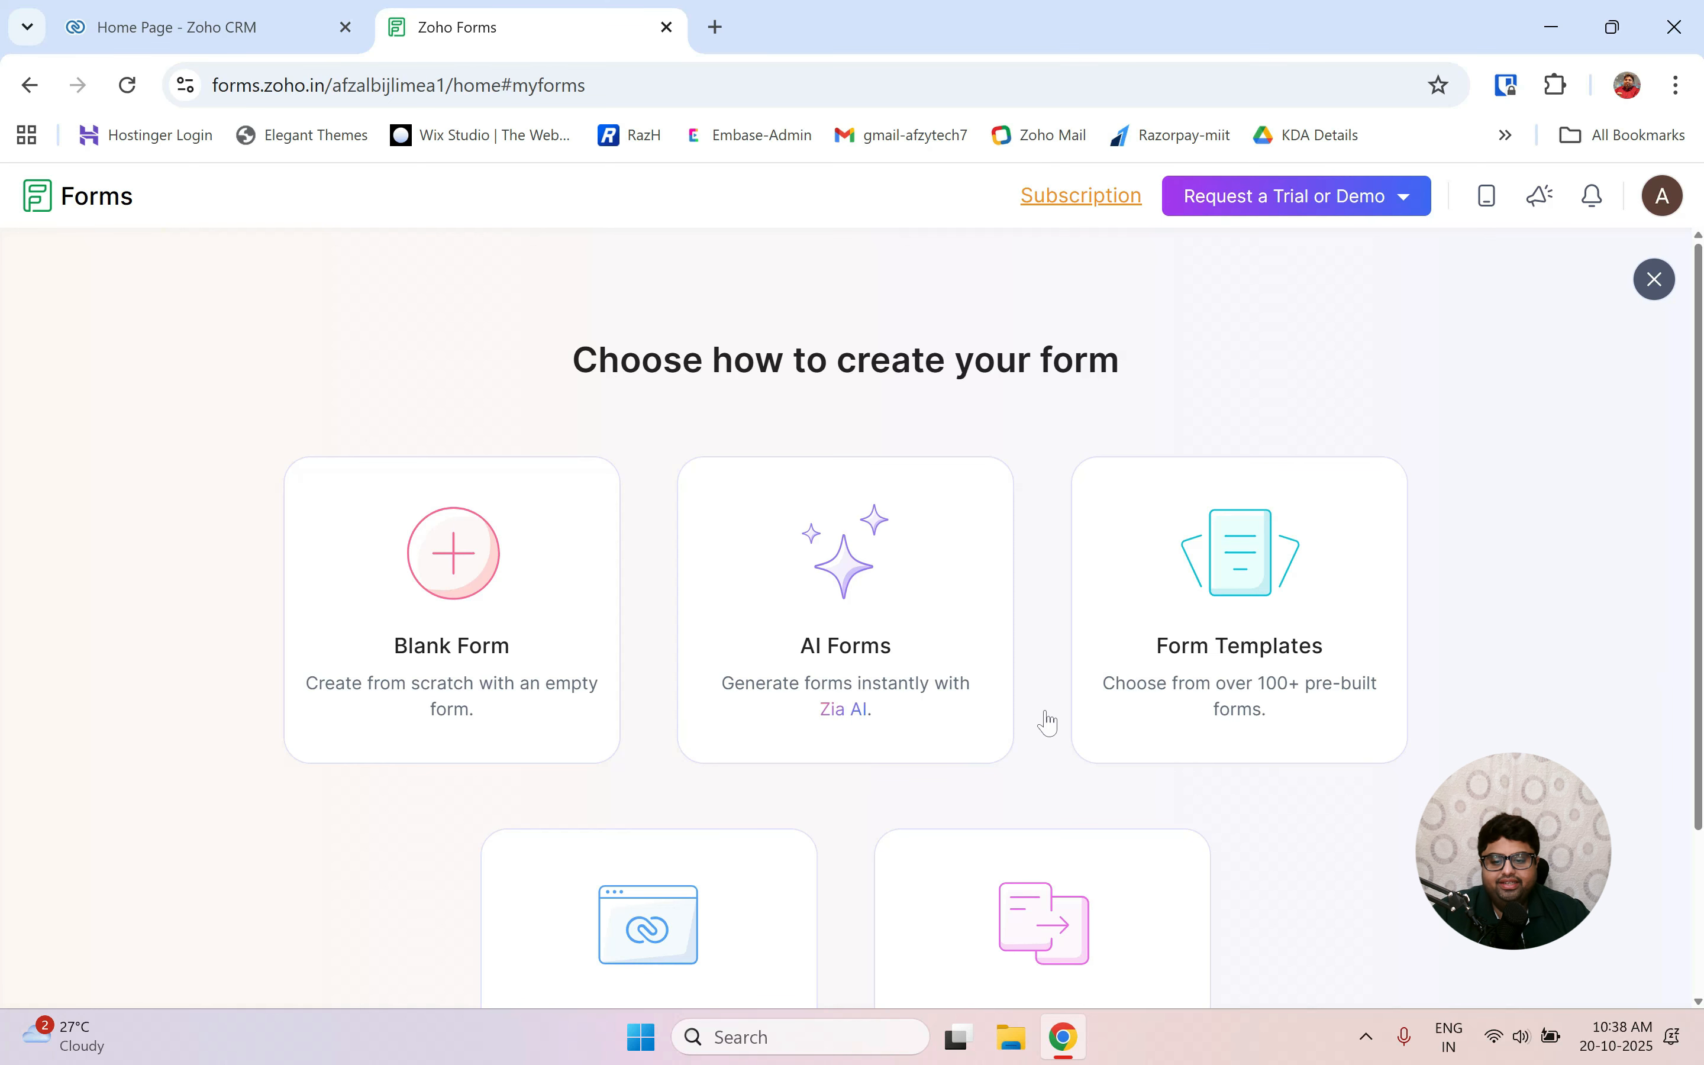
pyautogui.click(447, 572)
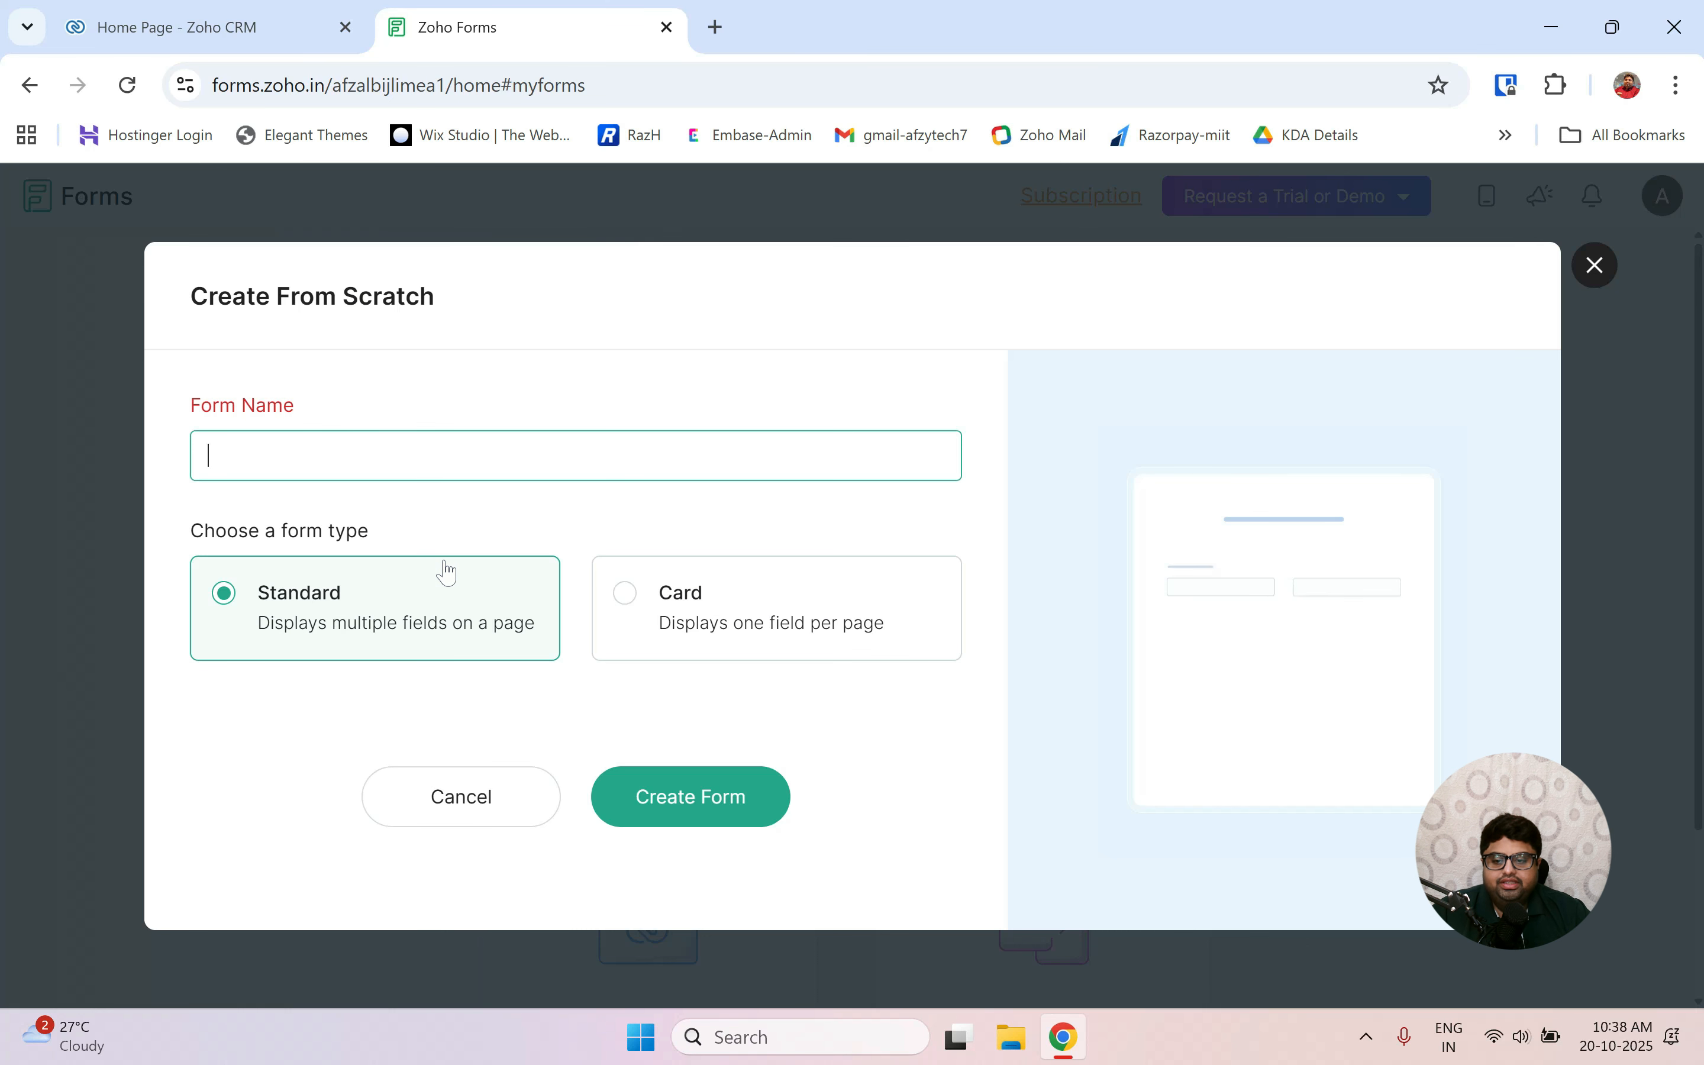
pyautogui.write('we')
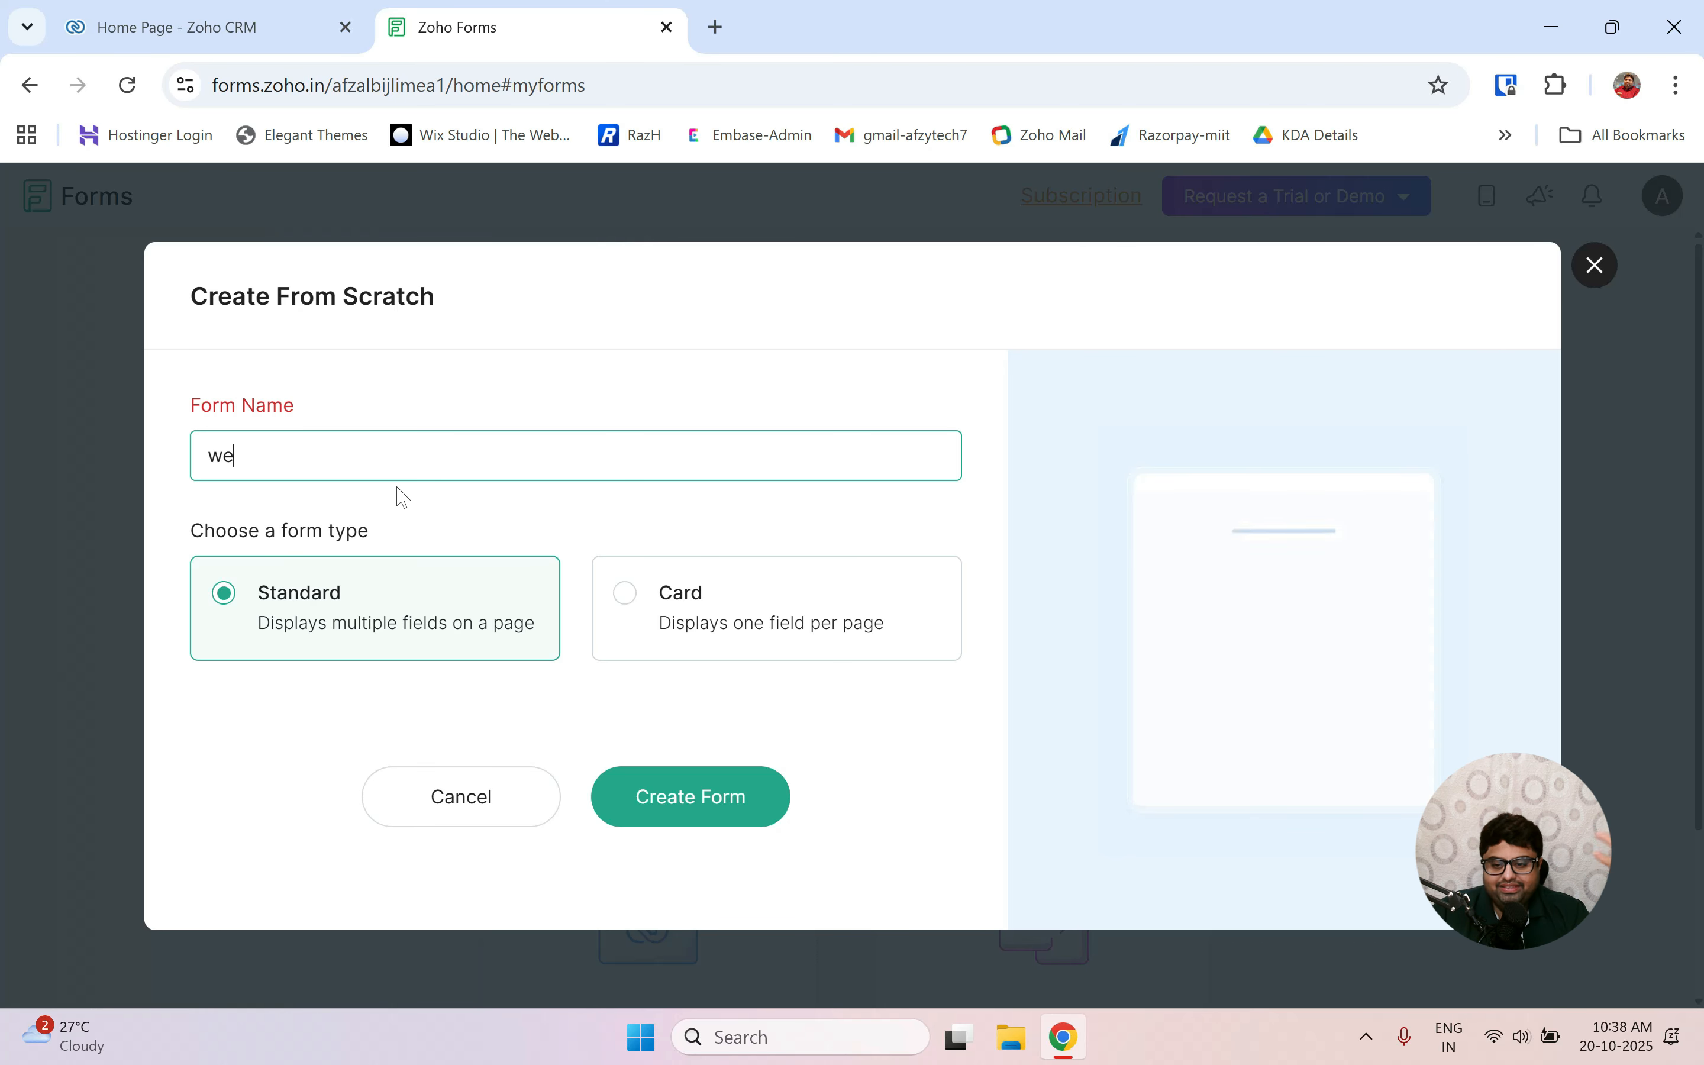
pyautogui.write('bagency')
pyautogui.click(689, 803)
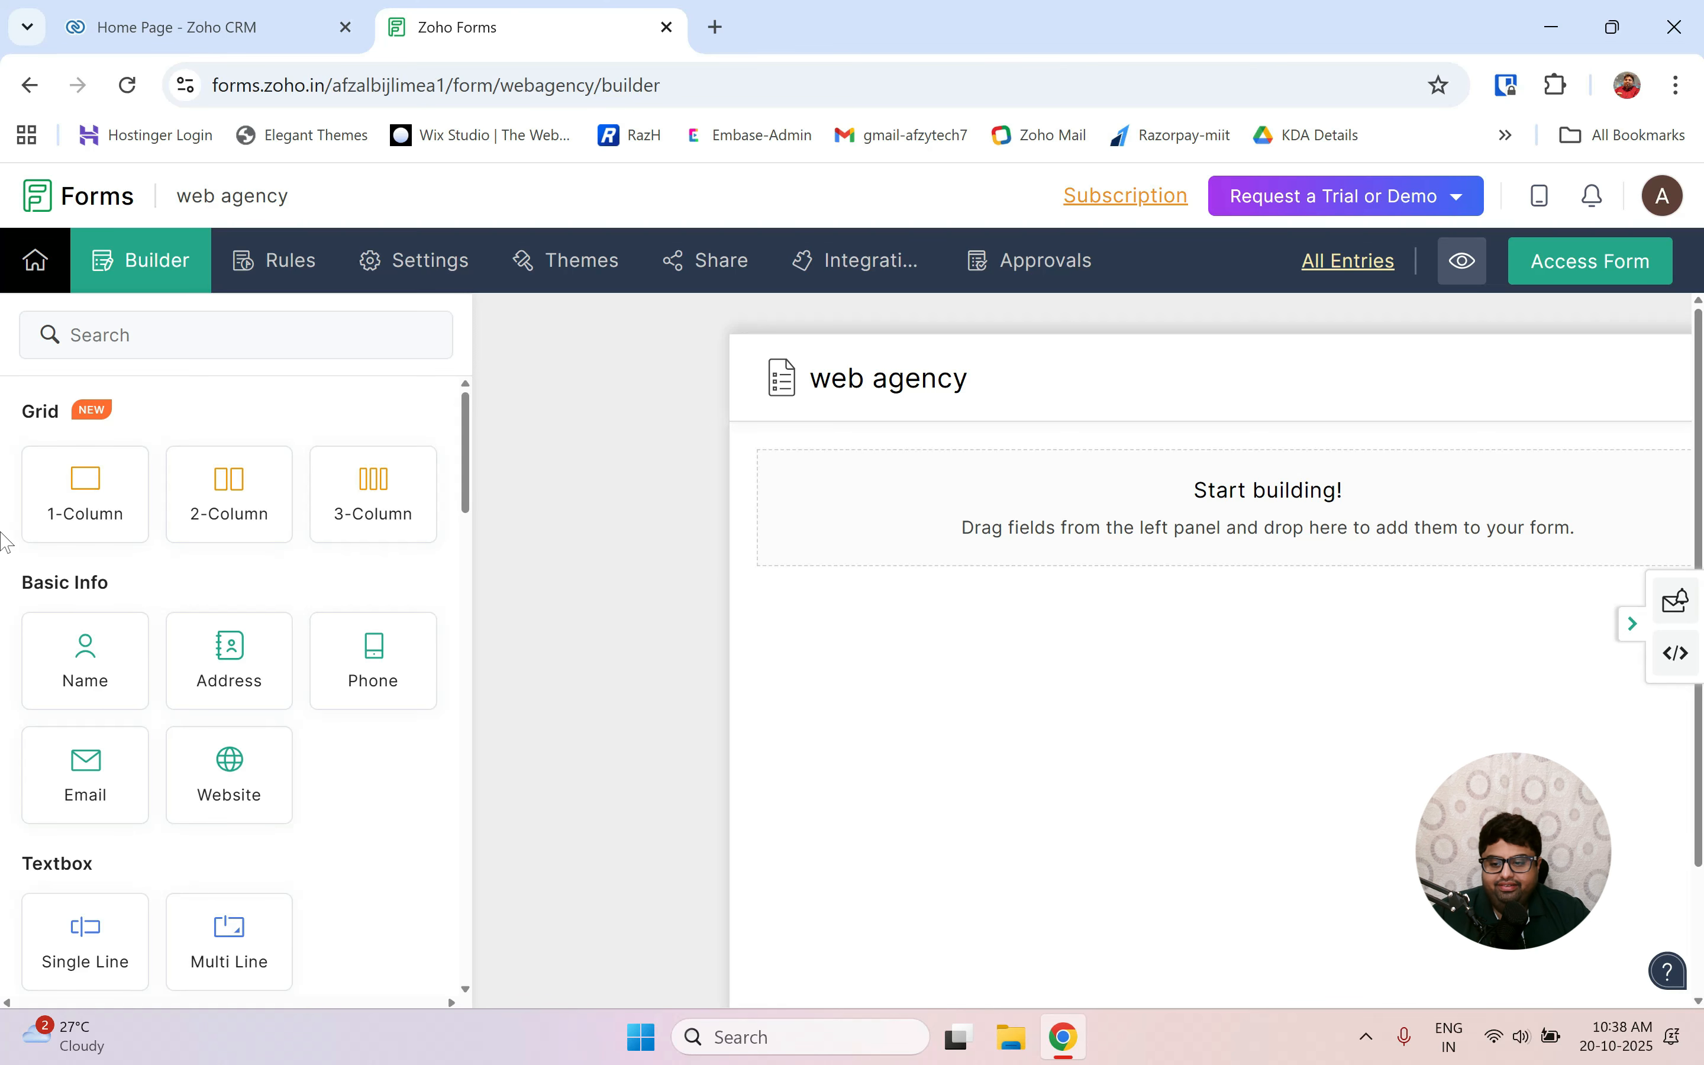
# Drag Name, Email, Phone and Single Line fields onto the form canvas in that order.
pyautogui.moveTo(70, 670); pyautogui.dragTo(898, 484)
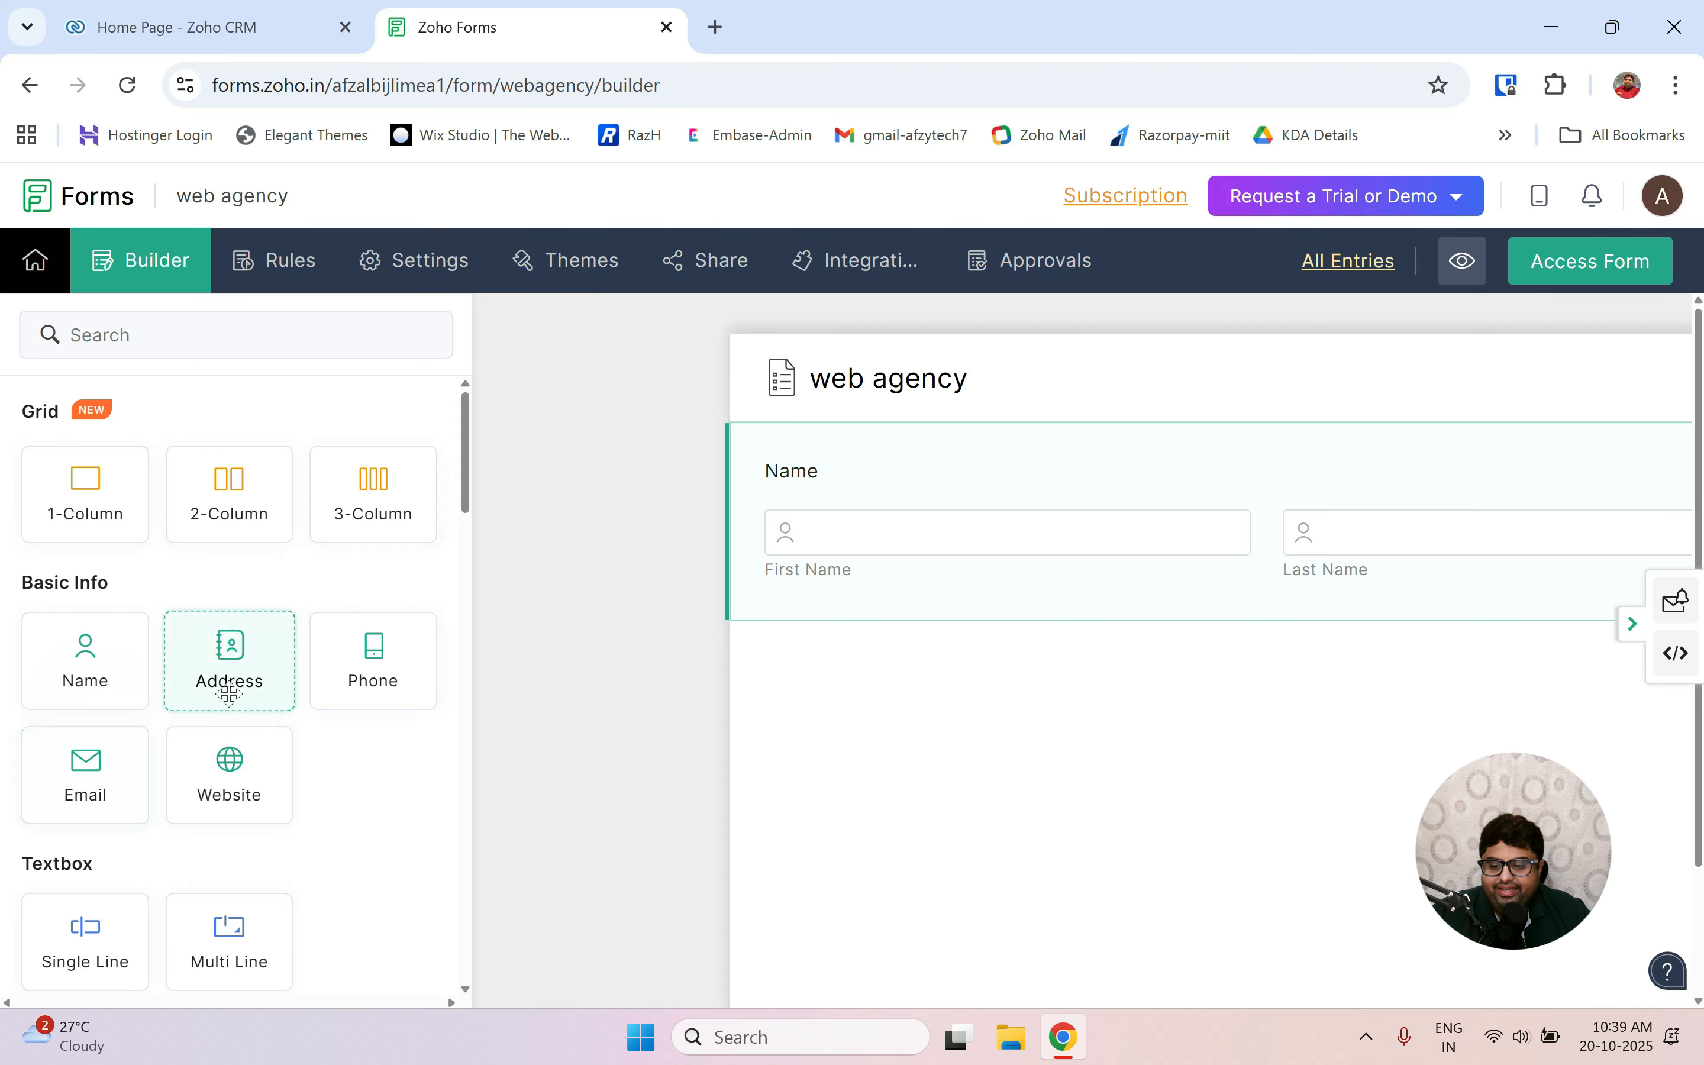
pyautogui.moveTo(95, 758); pyautogui.dragTo(855, 695)
pyautogui.scroll(-2, 856, 696)
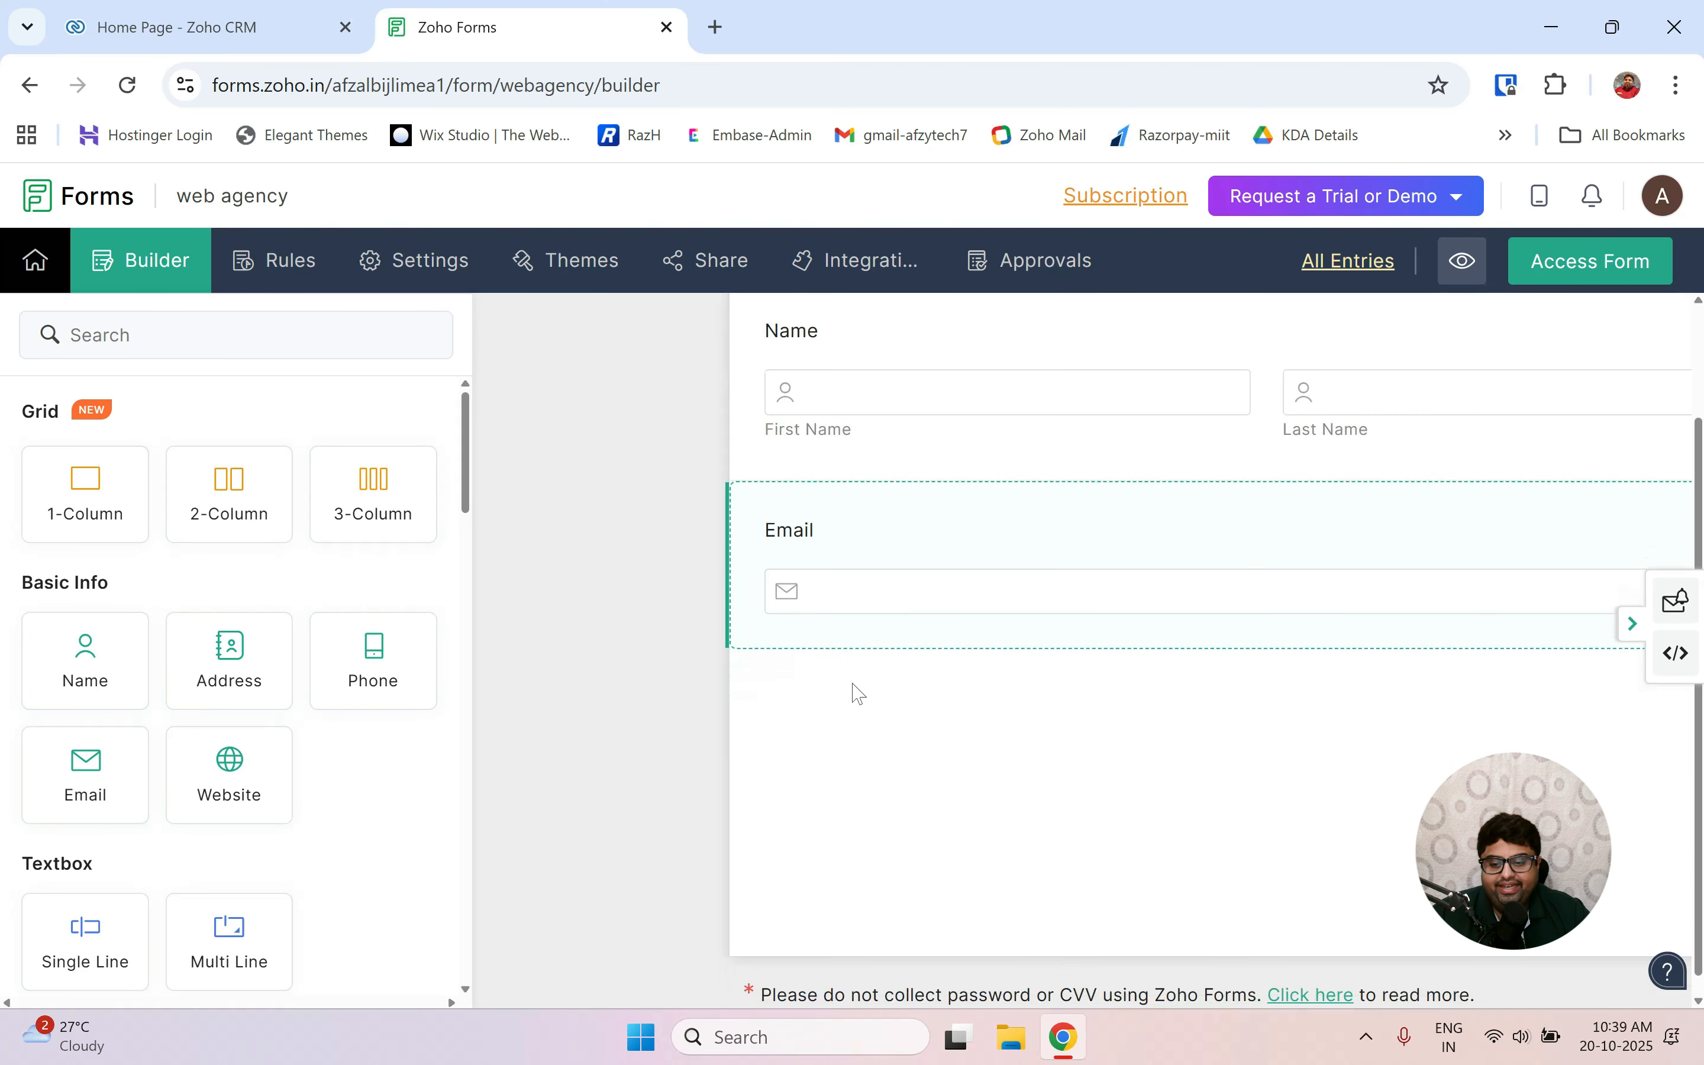
pyautogui.moveTo(372, 658); pyautogui.dragTo(831, 717)
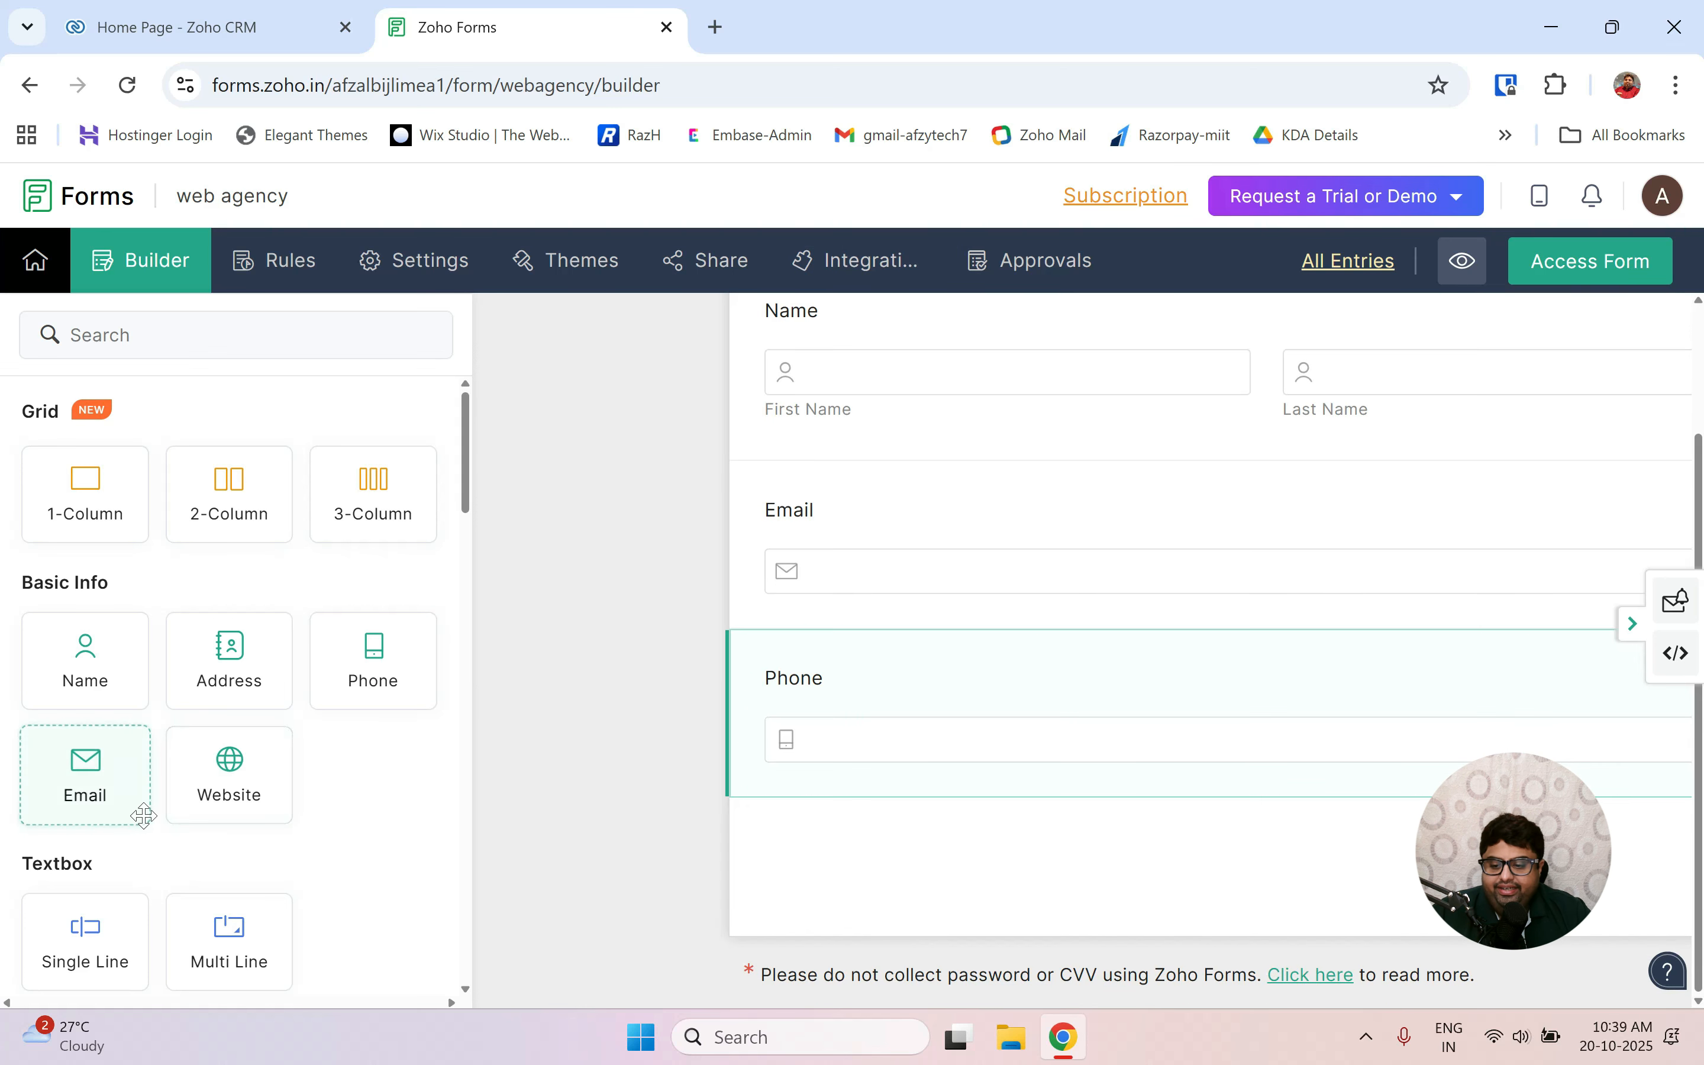
pyautogui.scroll(-3, 114, 879)
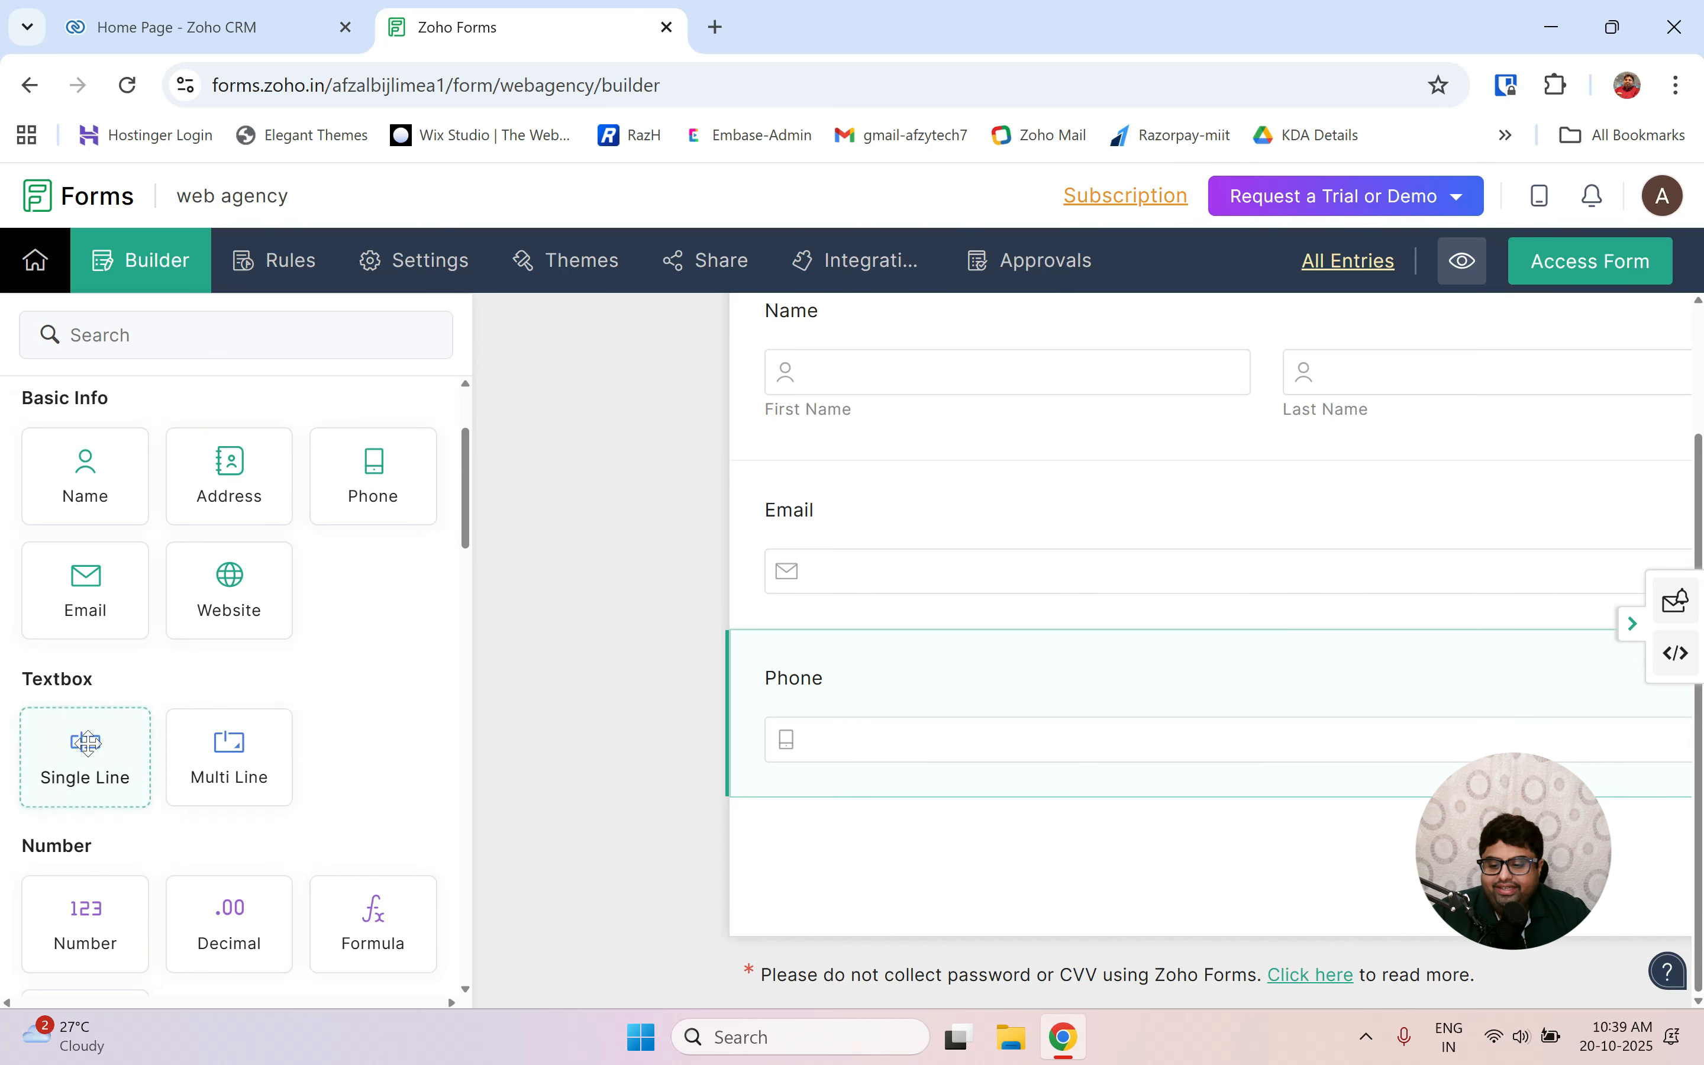
pyautogui.moveTo(86, 741); pyautogui.dragTo(804, 856)
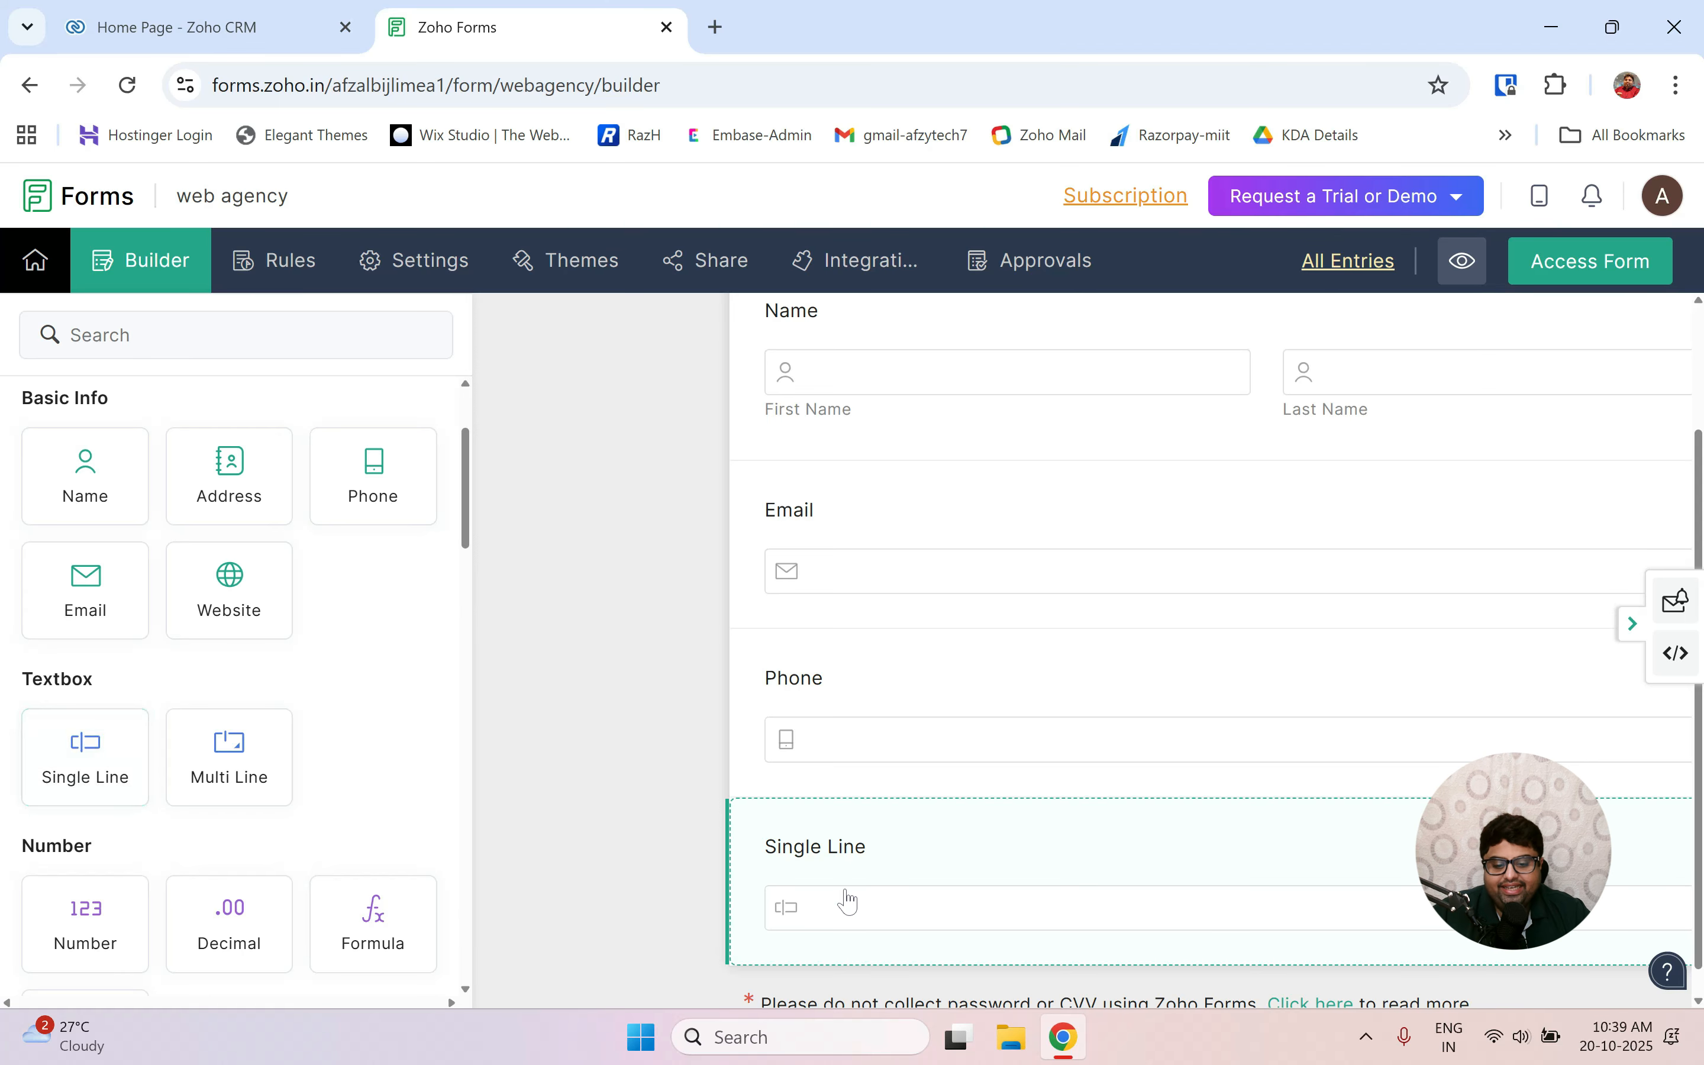
# Relabel the Single Line field 'Company name', mark it Mandatory, and save.
pyautogui.click(872, 858)
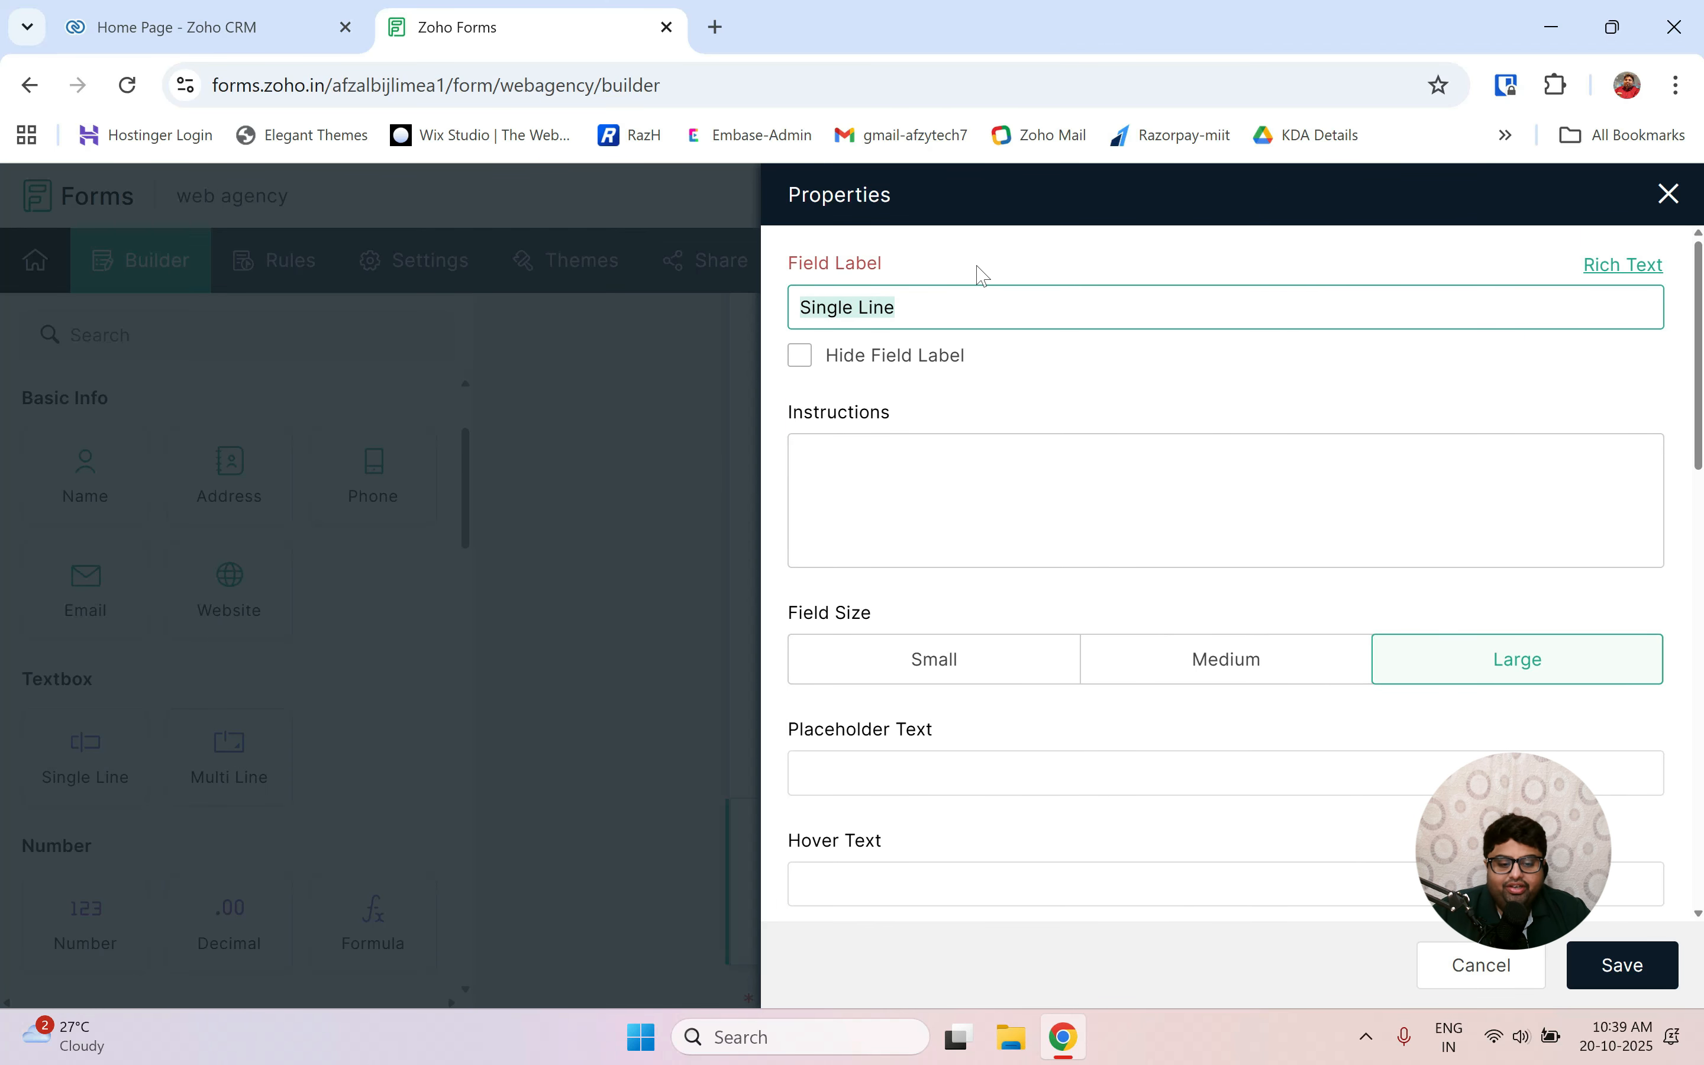
pyautogui.press('BackSpace')
pyautogui.write('C')
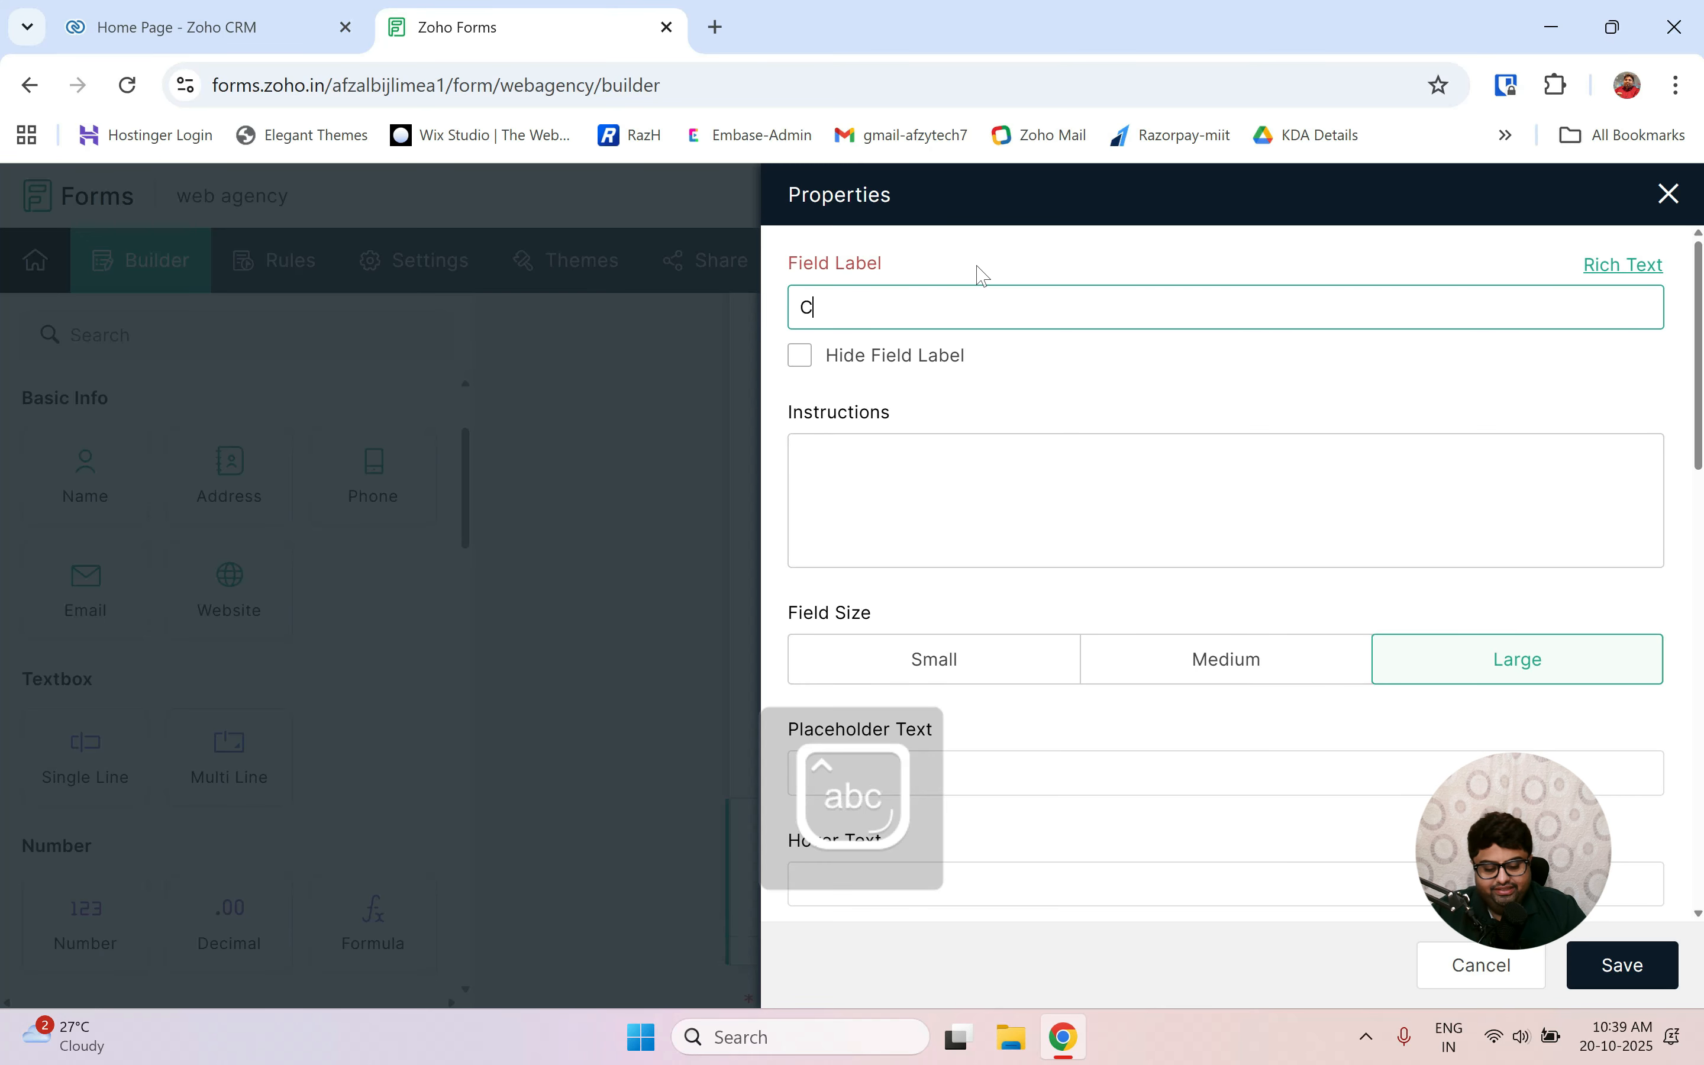
pyautogui.write('ompany ')
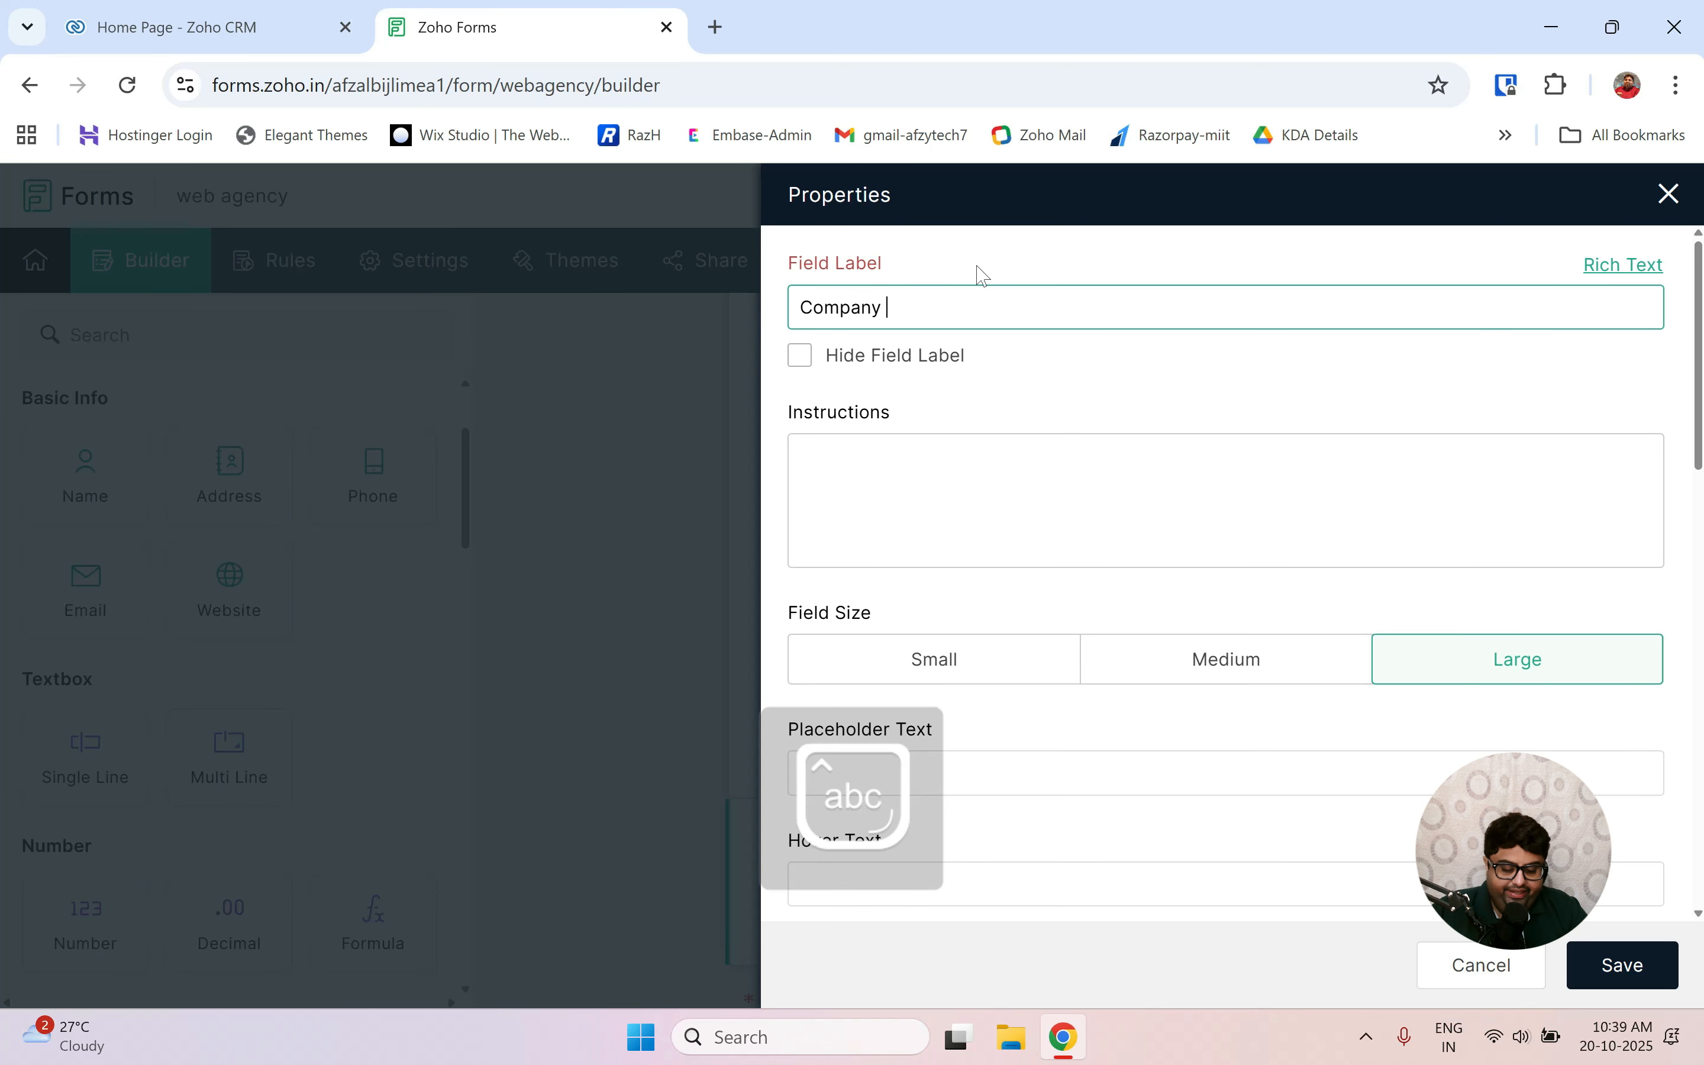
pyautogui.write('name')
pyautogui.scroll(-5, 983, 276)
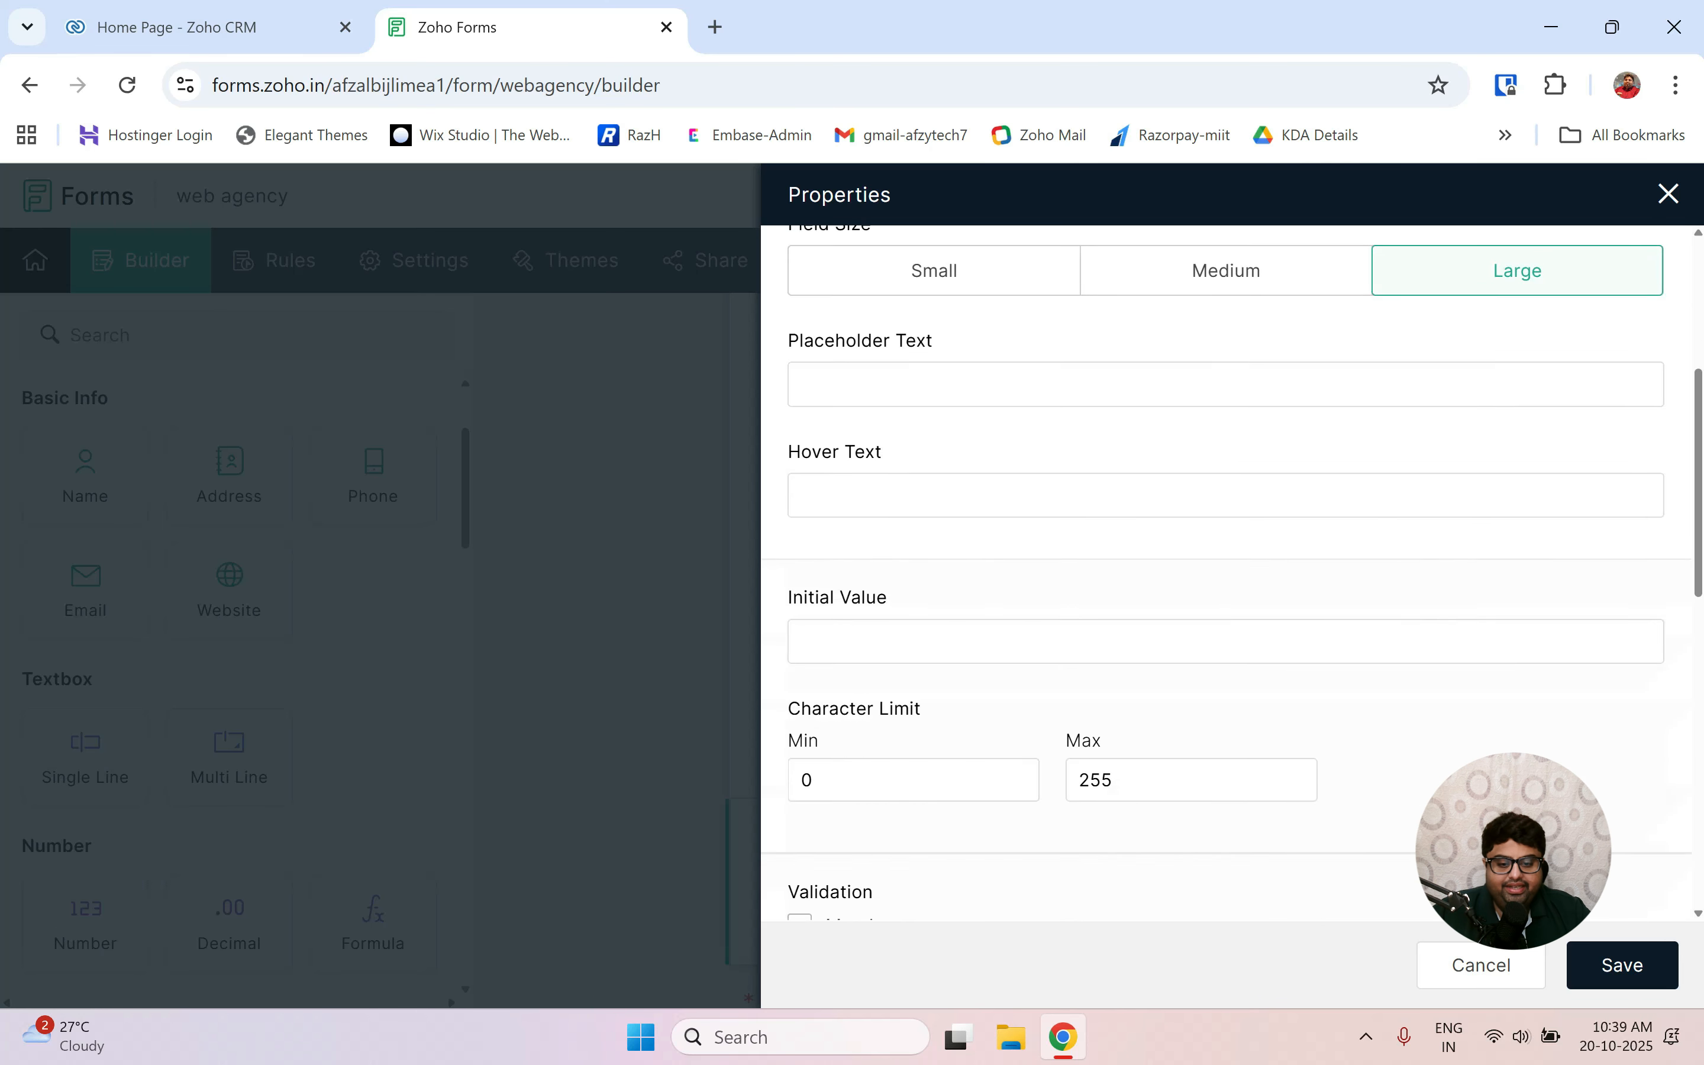
pyautogui.scroll(-8, 1085, 780)
pyautogui.click(801, 320)
pyautogui.scroll(-5, 1197, 704)
pyautogui.click(1623, 965)
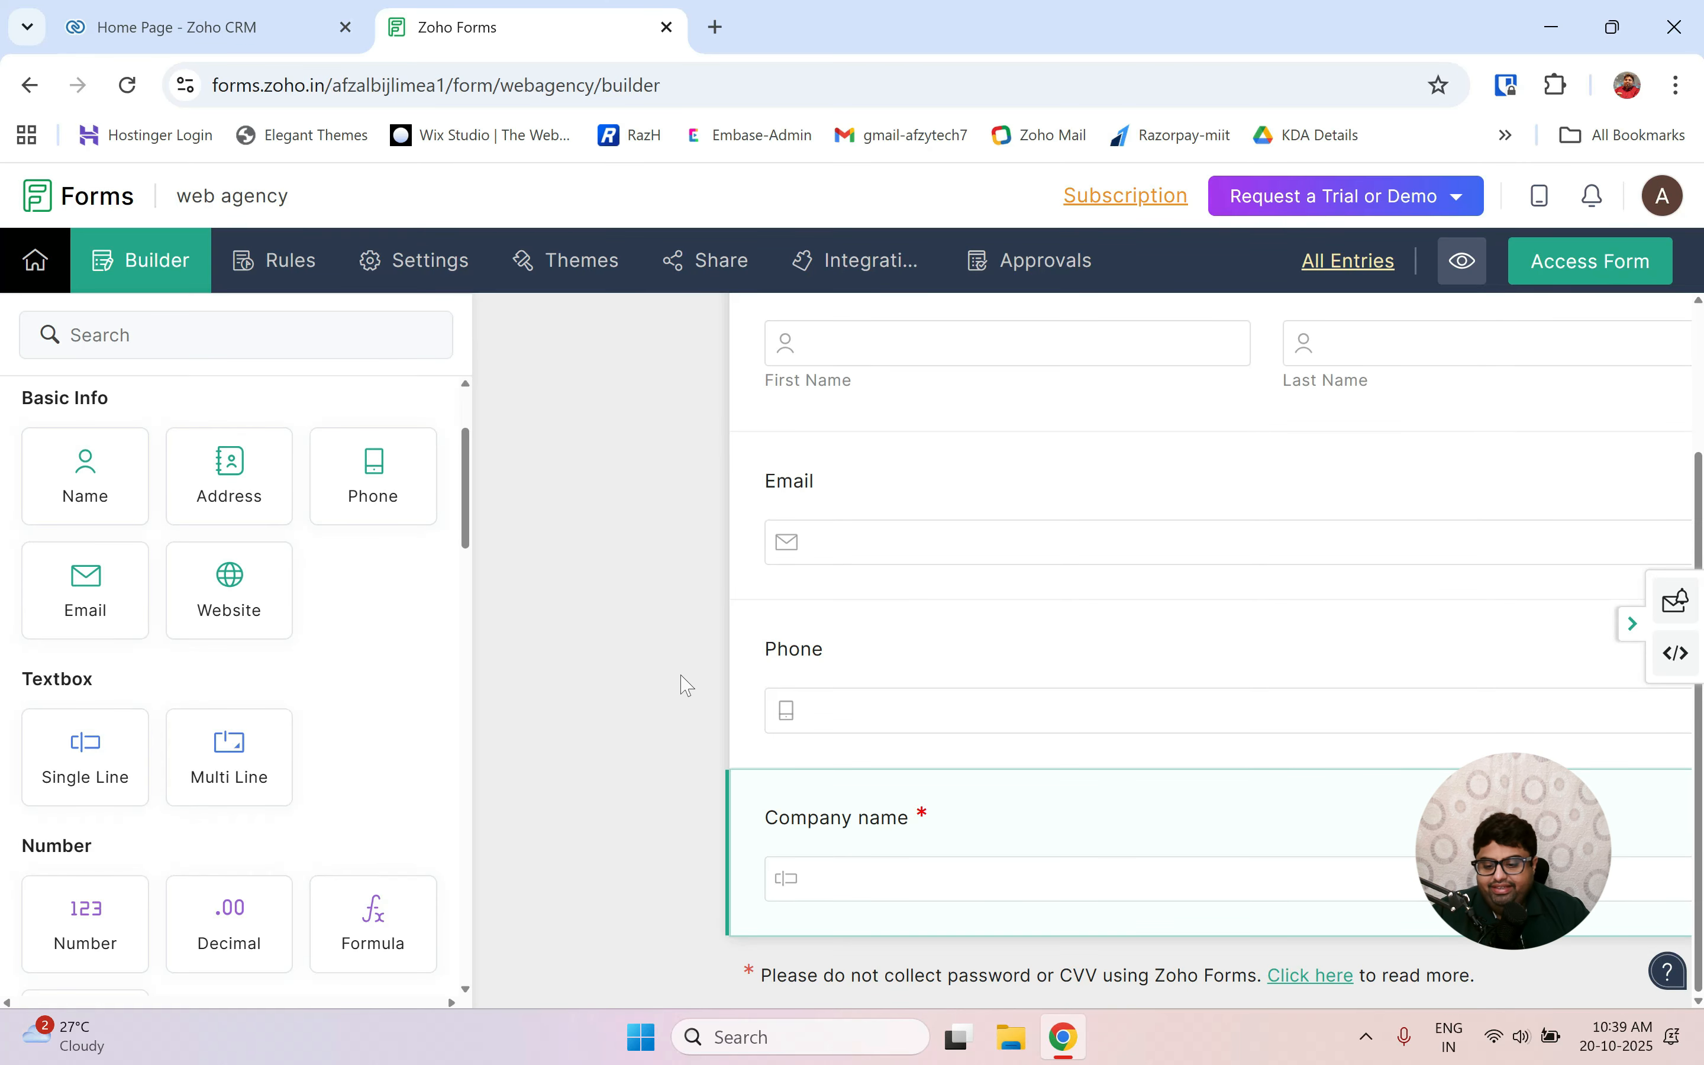
# Add a Dropdown field below Company name and label it 'Select service'.
pyautogui.scroll(-4, 251, 815)
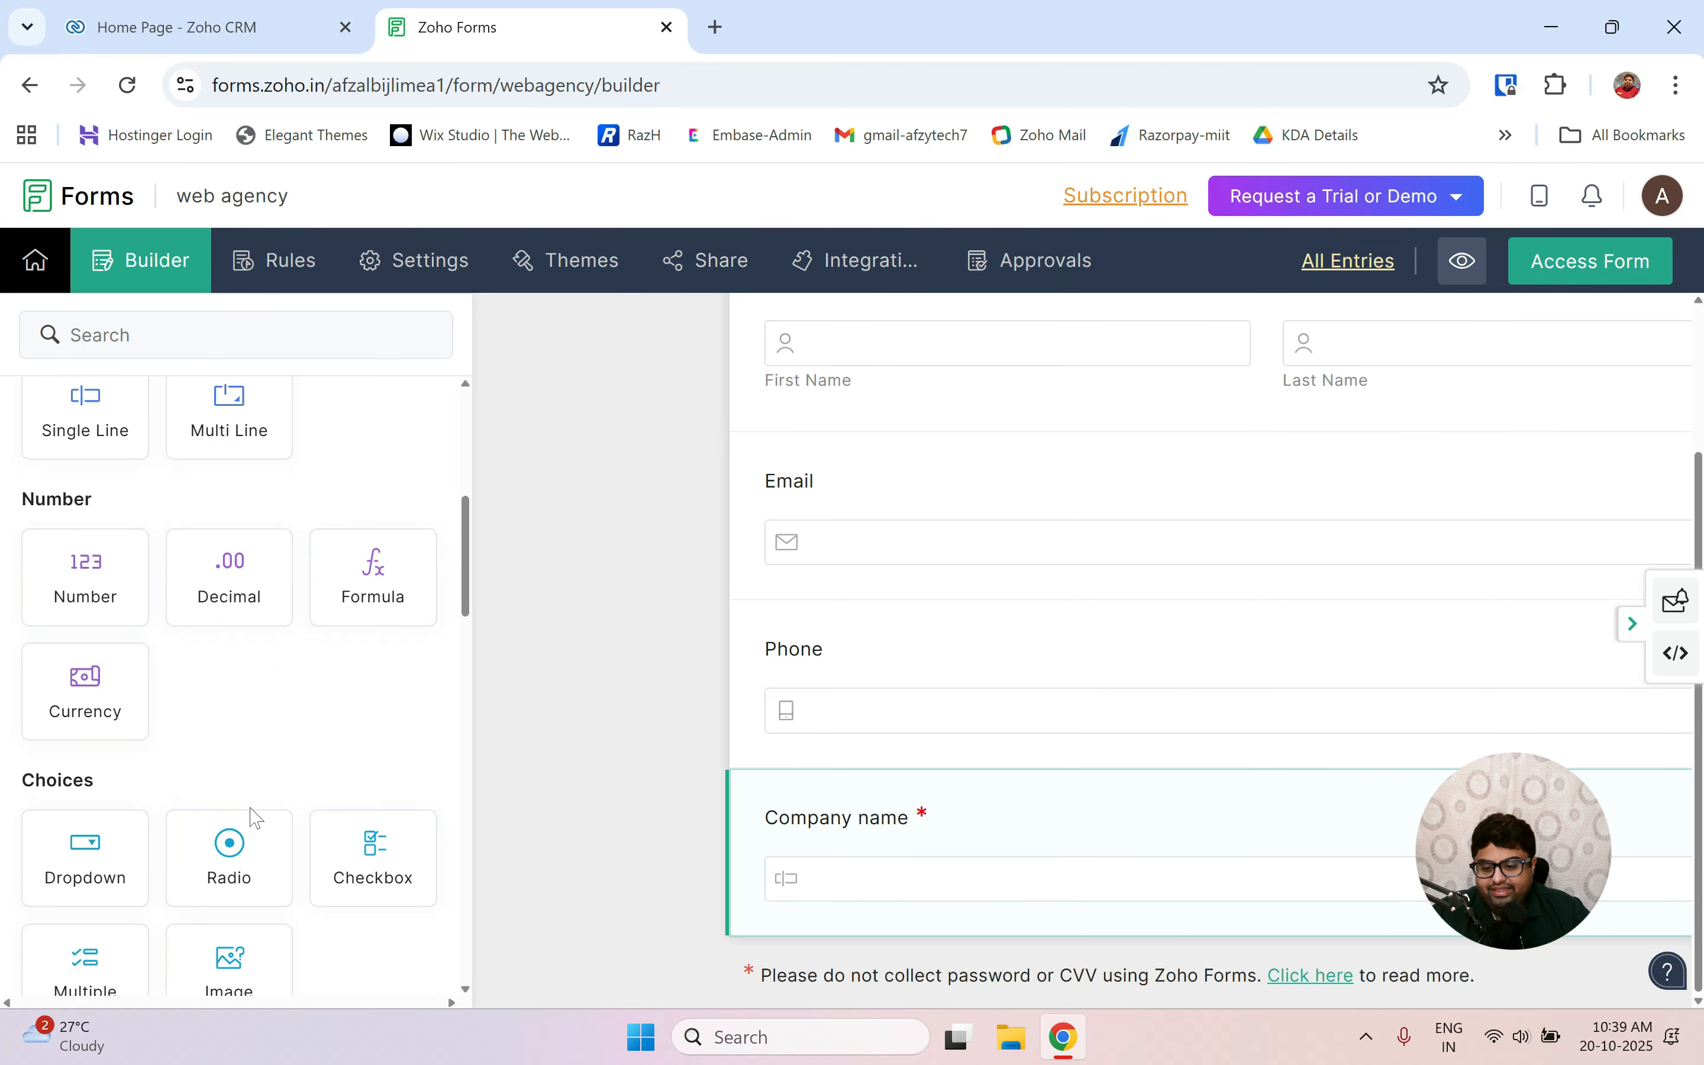
pyautogui.scroll(-1, 233, 799)
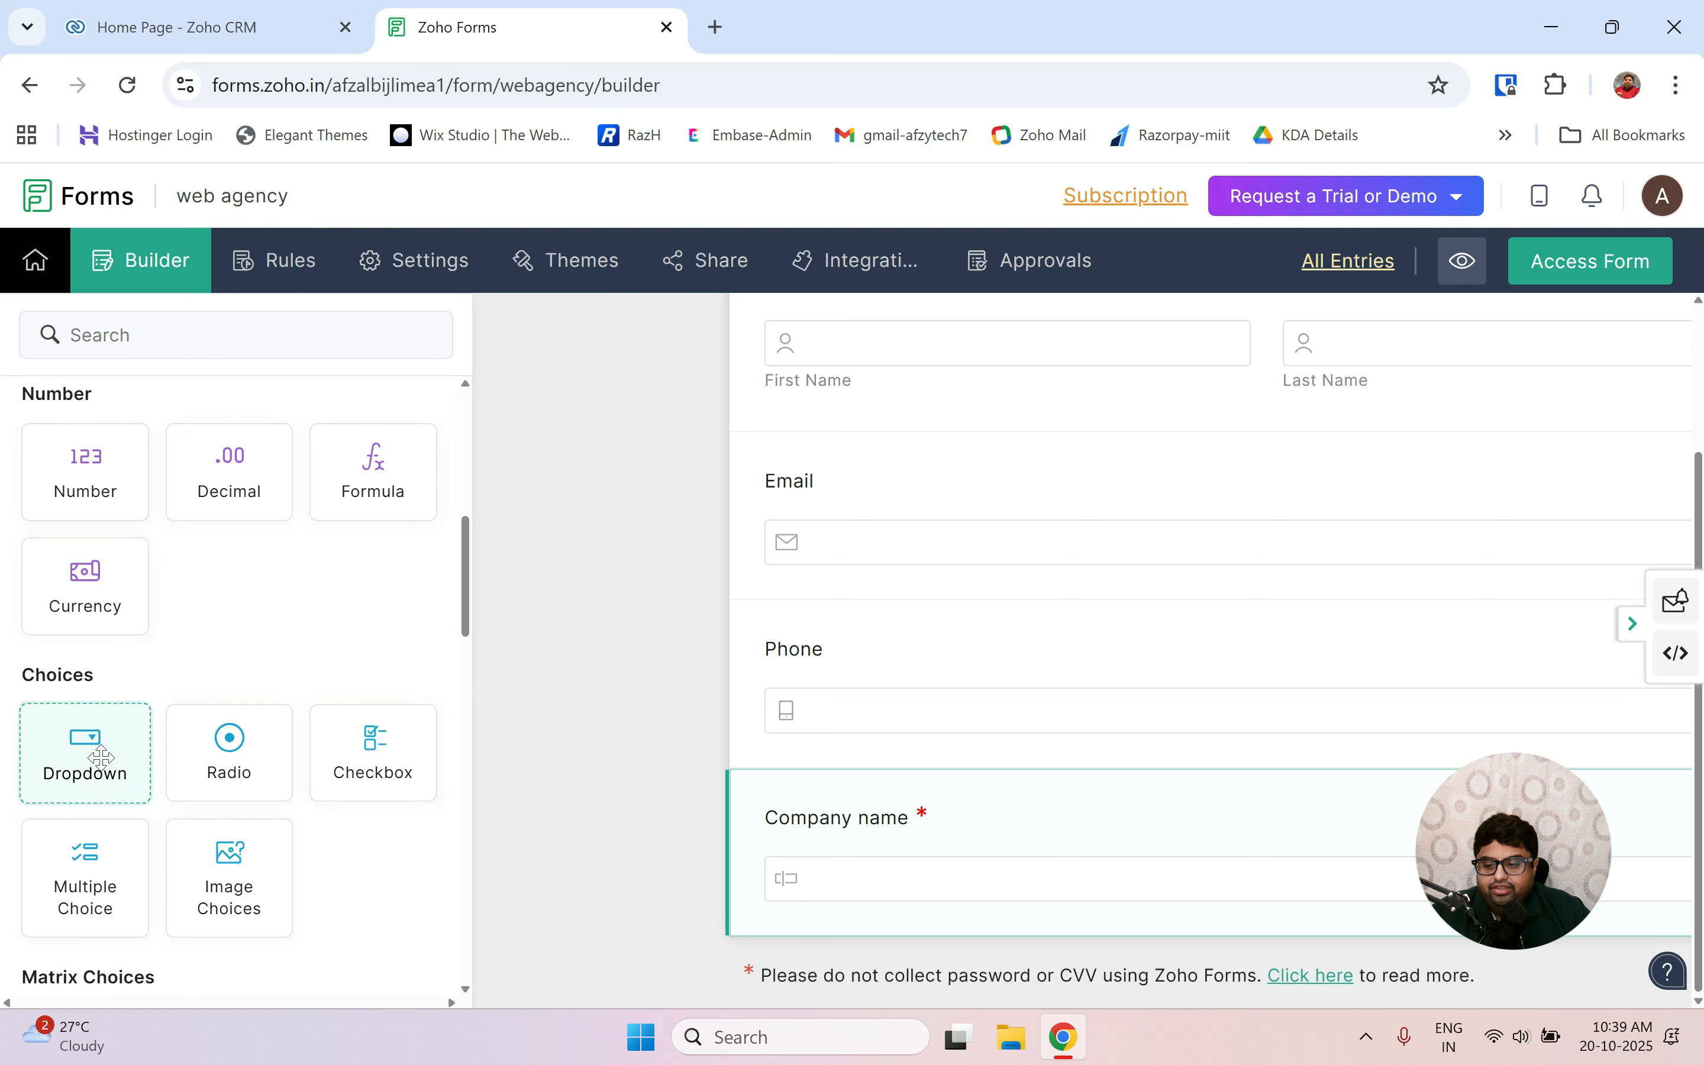
pyautogui.moveTo(100, 757); pyautogui.dragTo(829, 905)
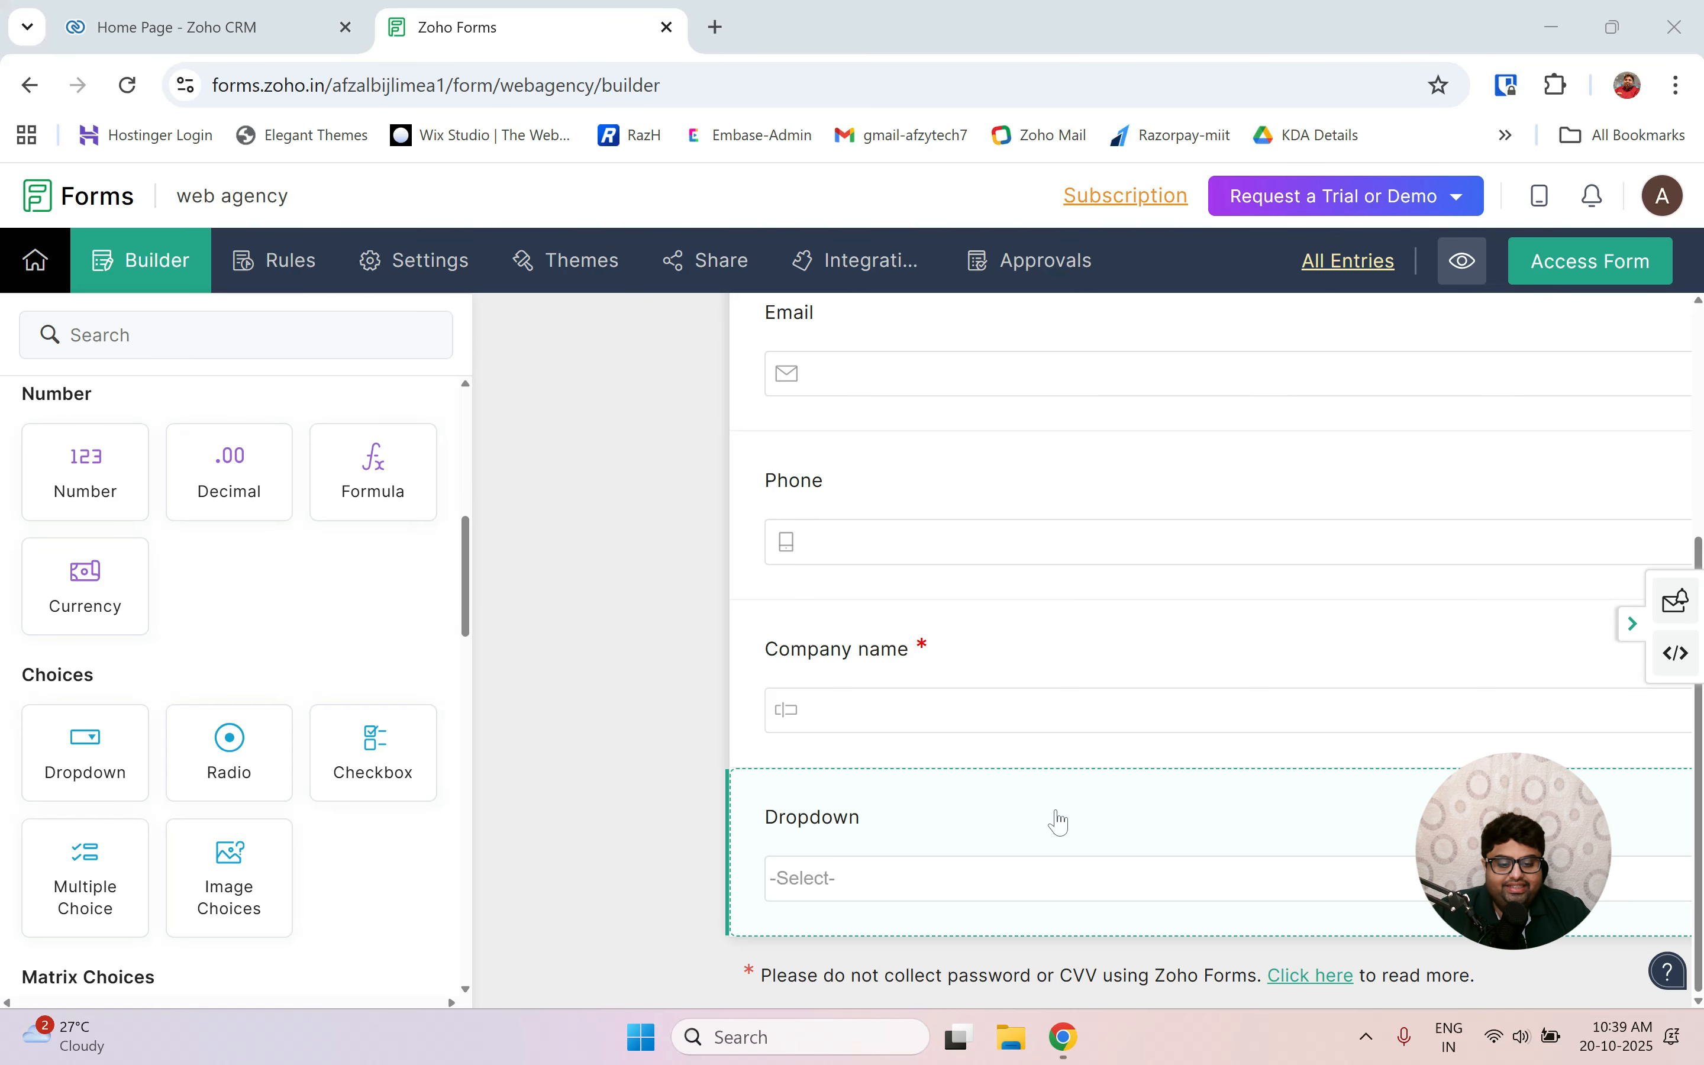
pyautogui.click(1059, 819)
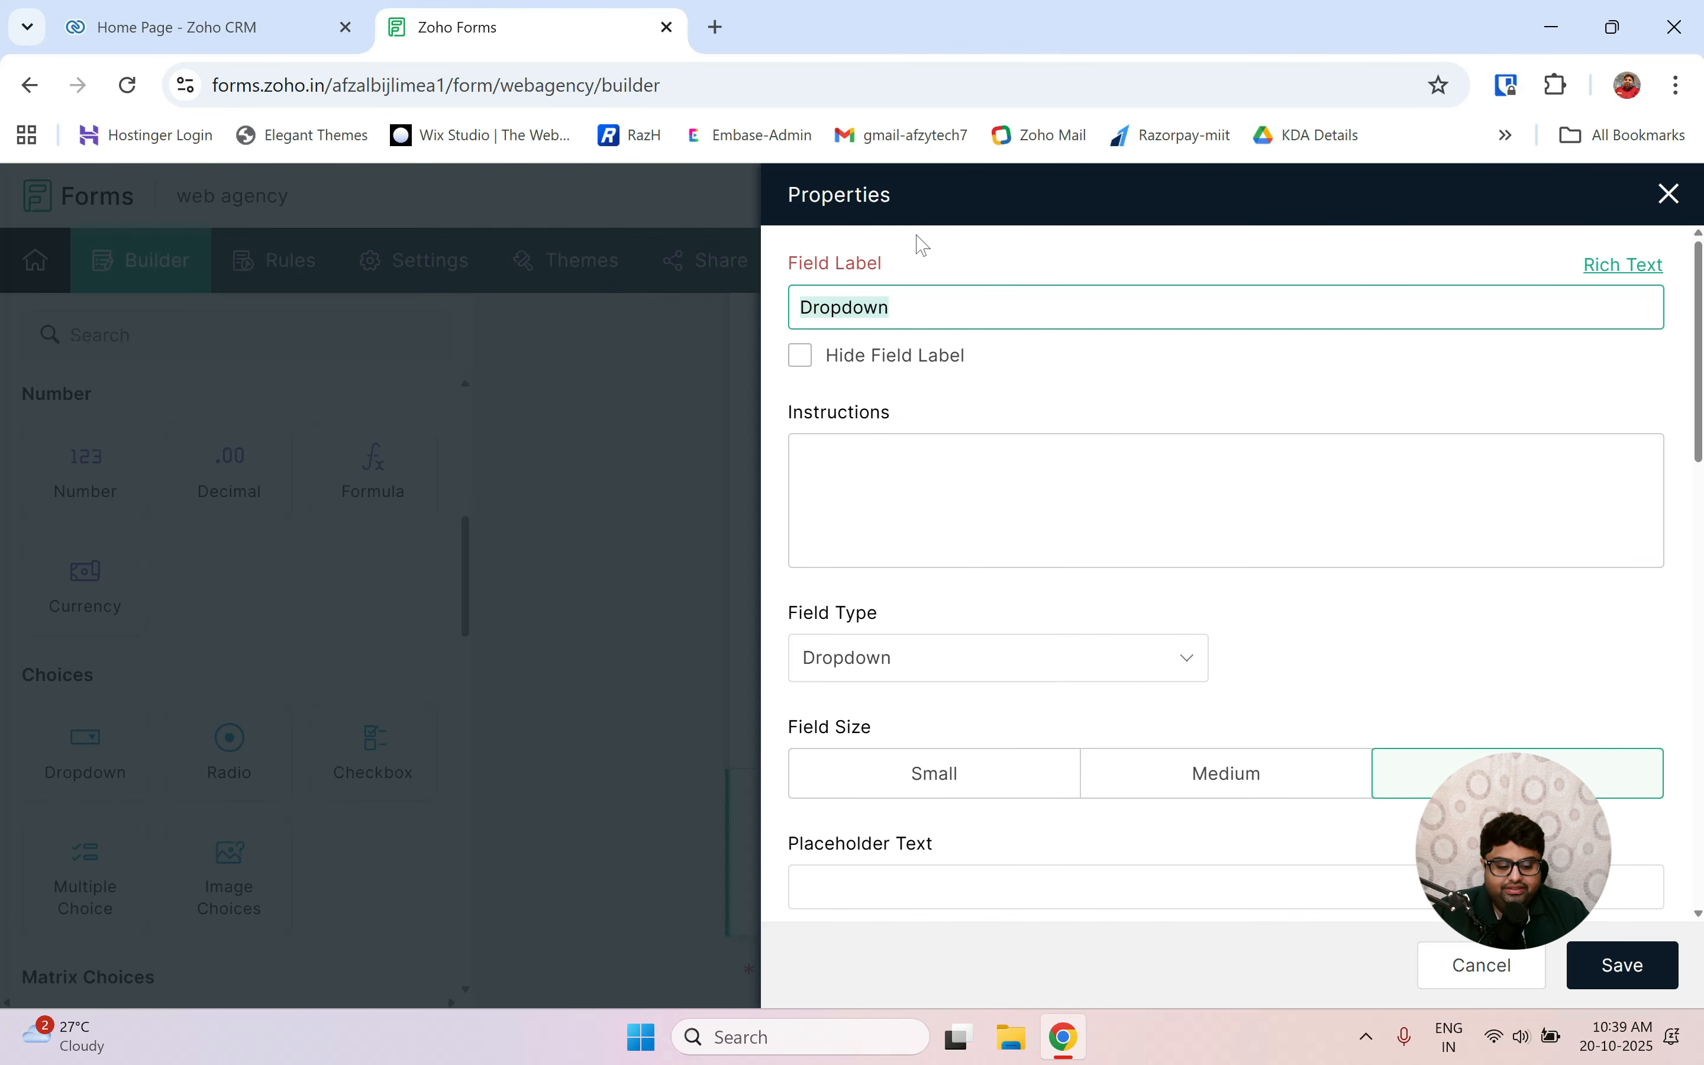
pyautogui.press('BackSpace')
pyautogui.write('Selec')
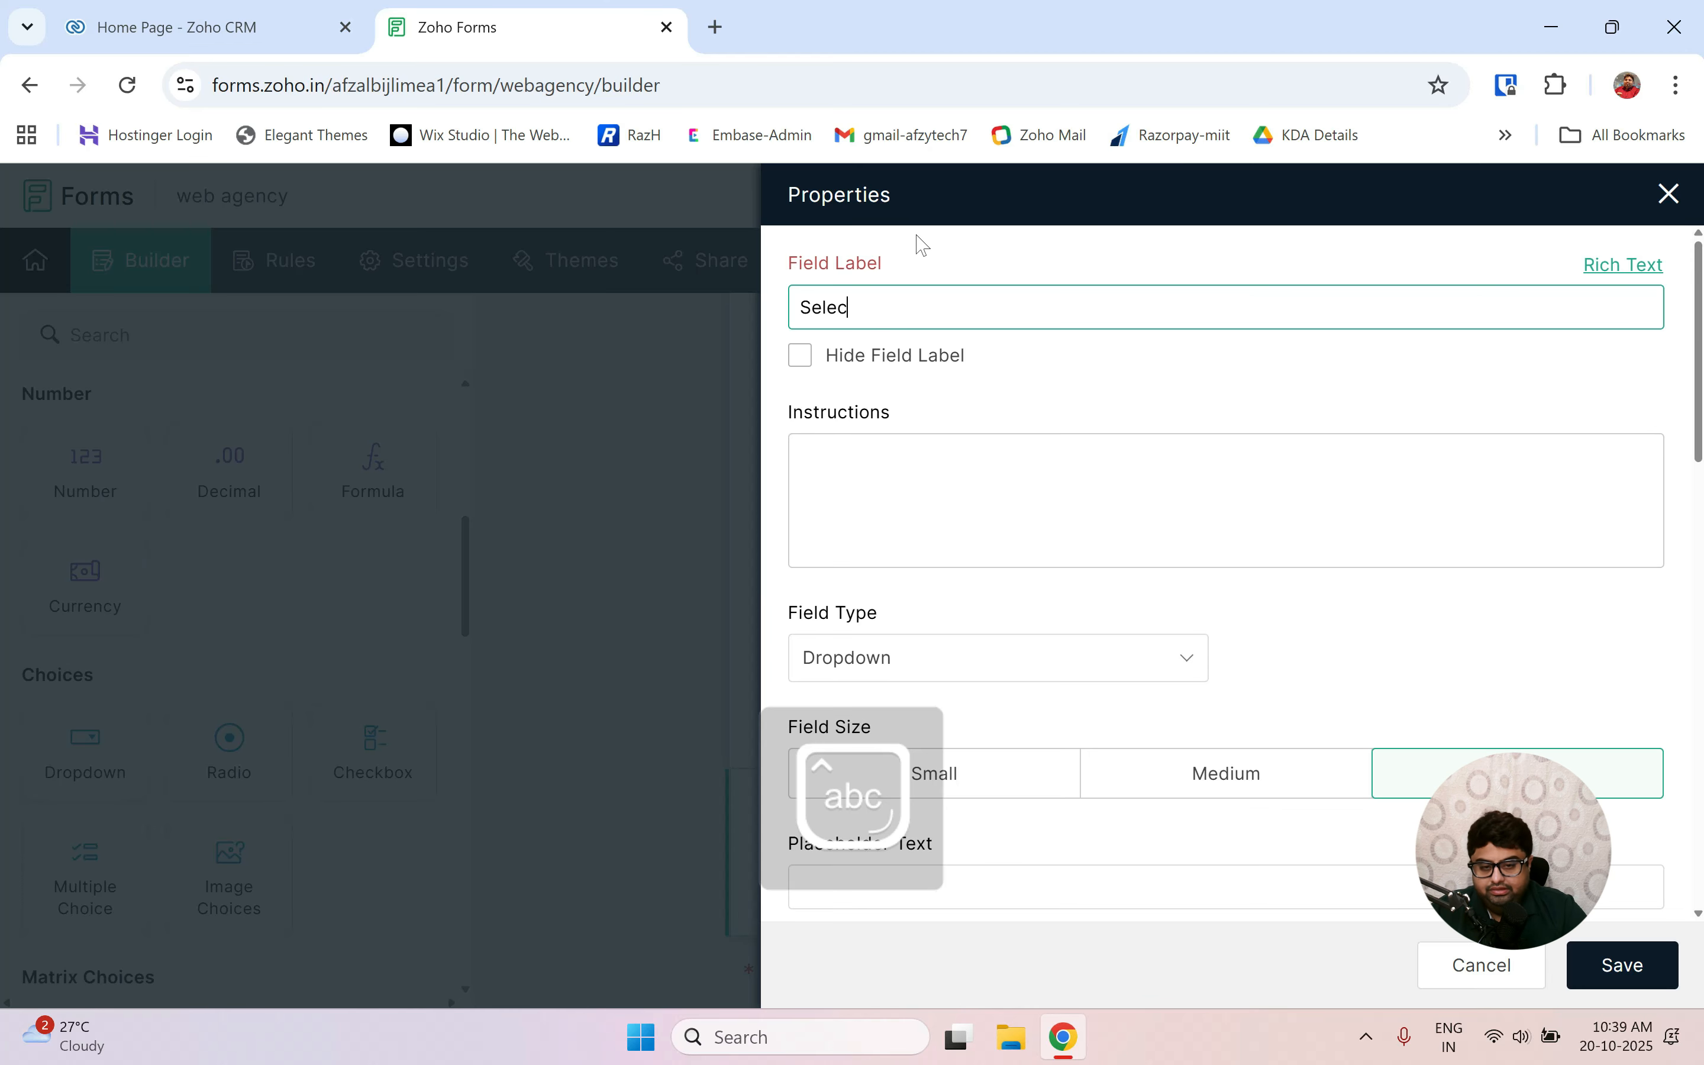
pyautogui.write('t service')
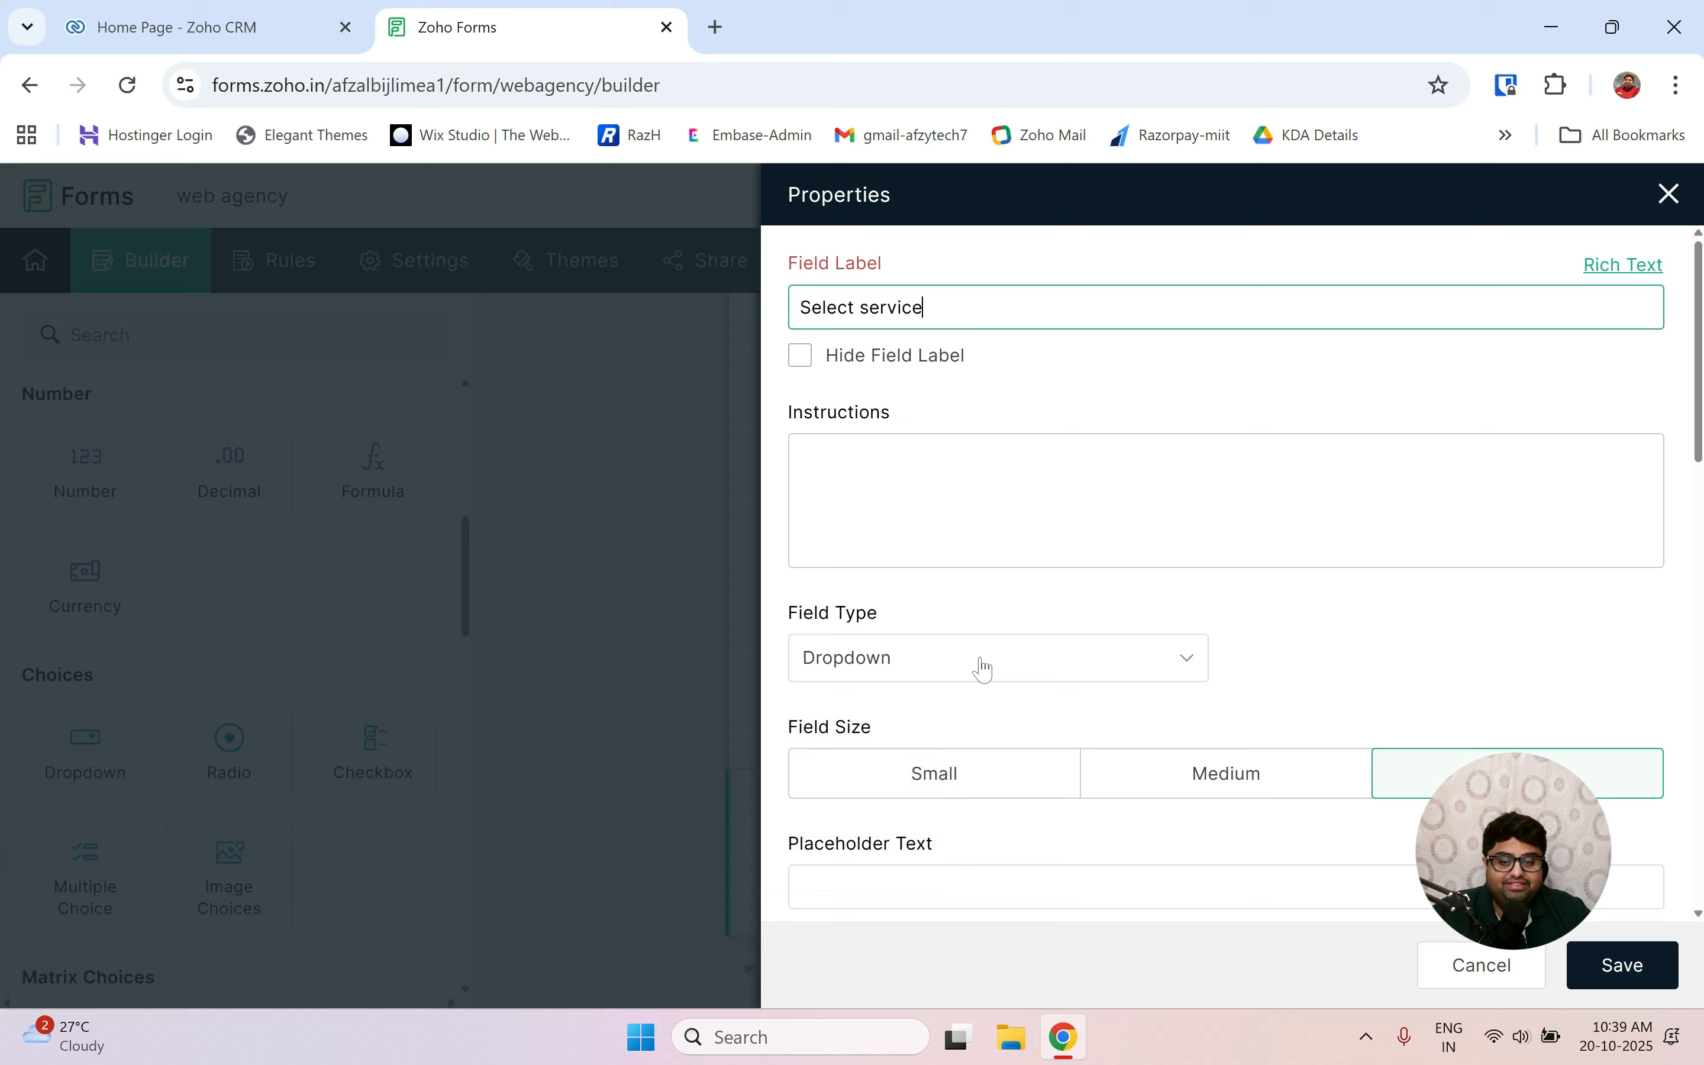
# Set its choices to website development, mobile app development and digital marketting, and save.
pyautogui.scroll(-2, 972, 673)
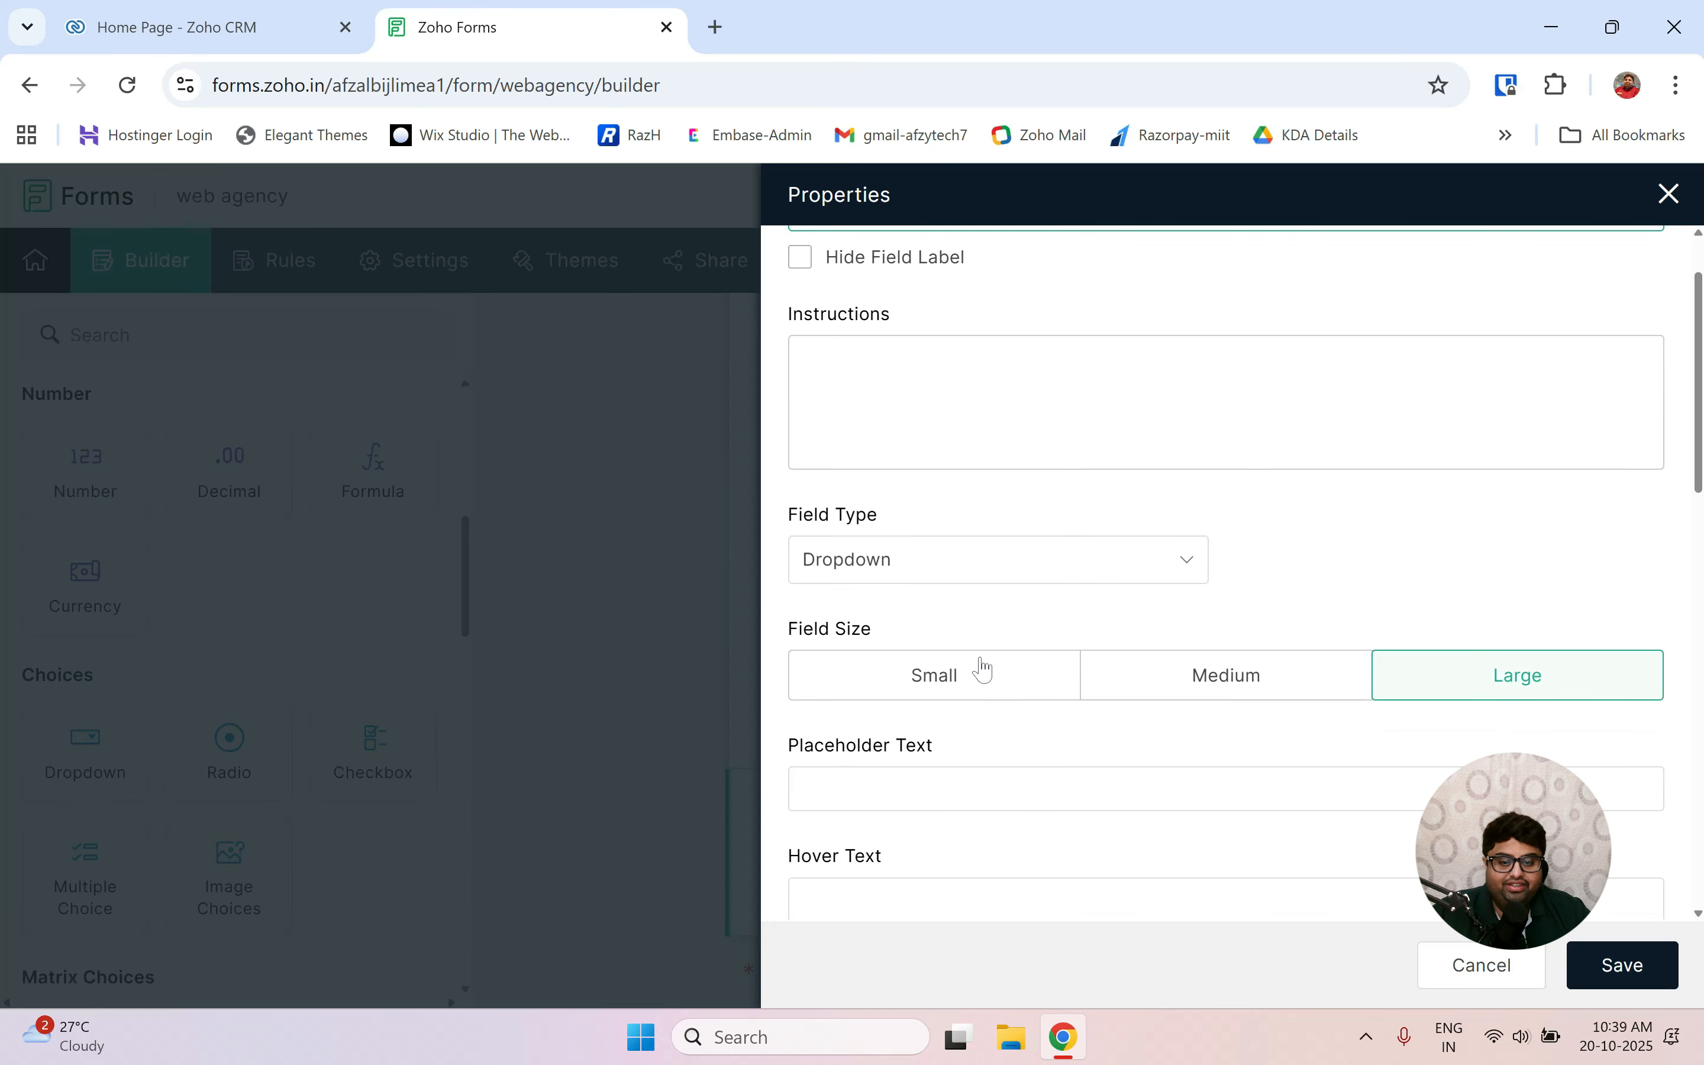
pyautogui.scroll(-5, 972, 673)
pyautogui.scroll(-1, 971, 673)
pyautogui.tripleClick(915, 659)
pyautogui.write('website deve')
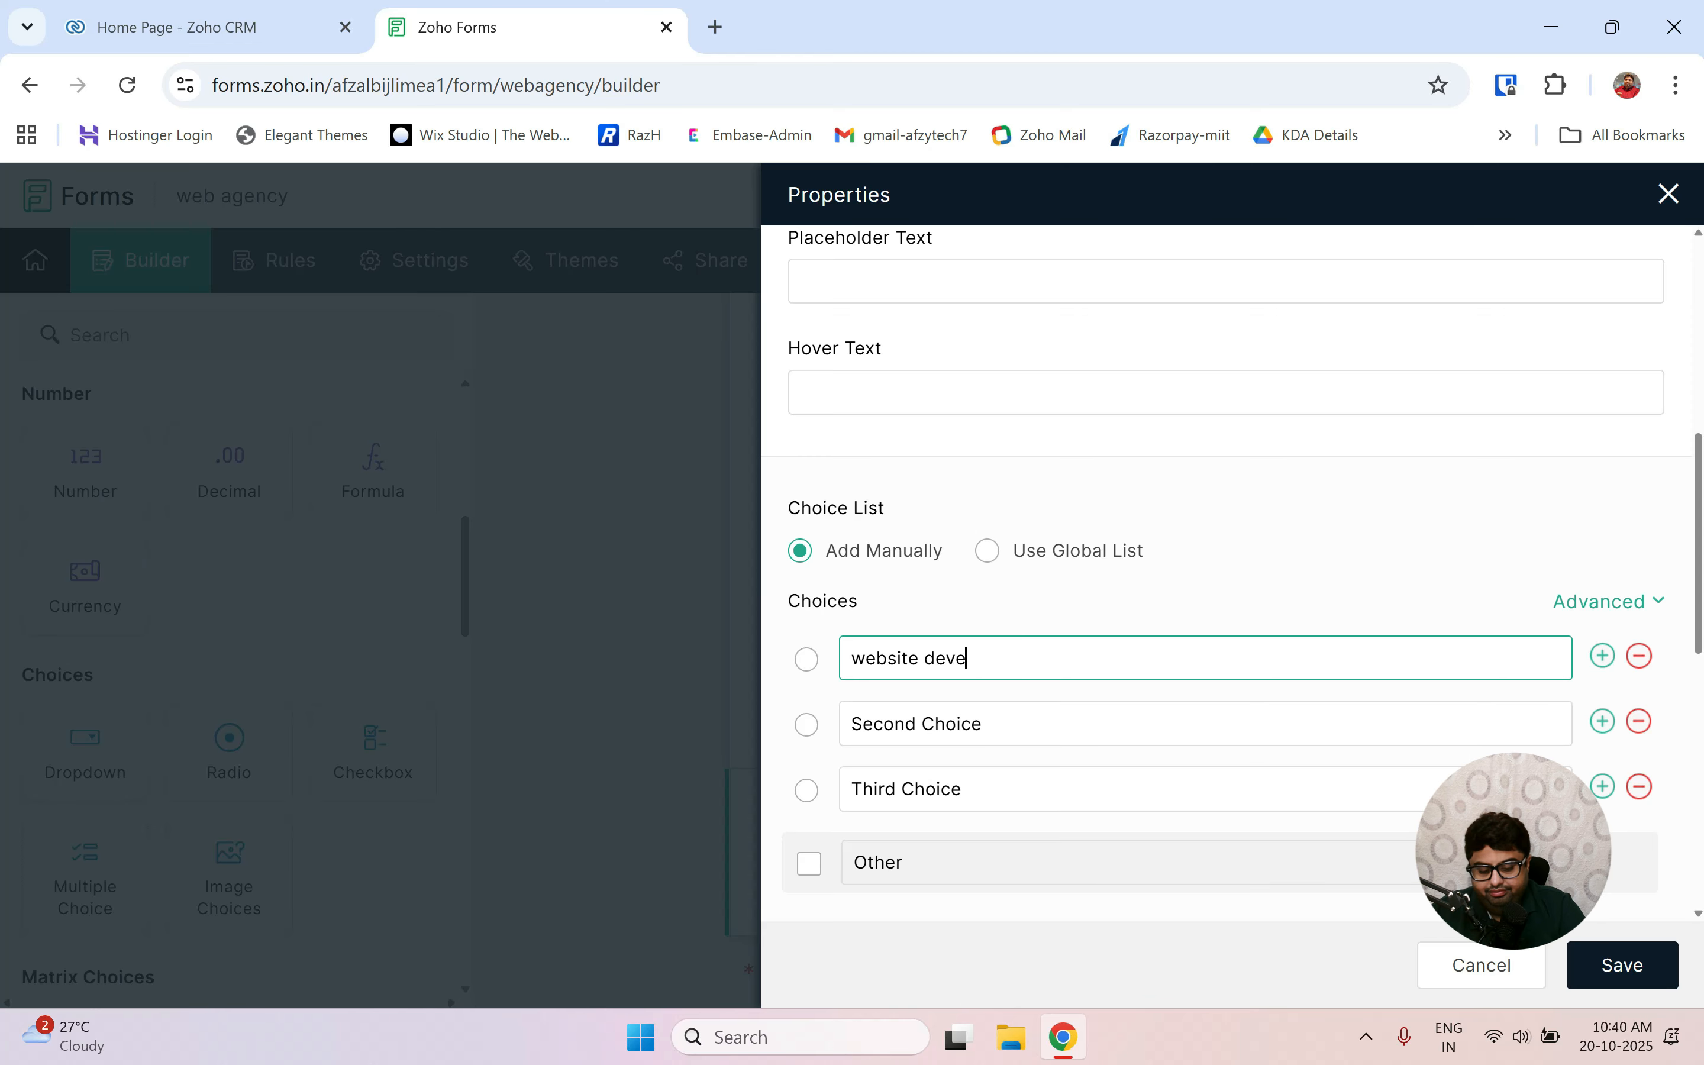
pyautogui.write('lopment')
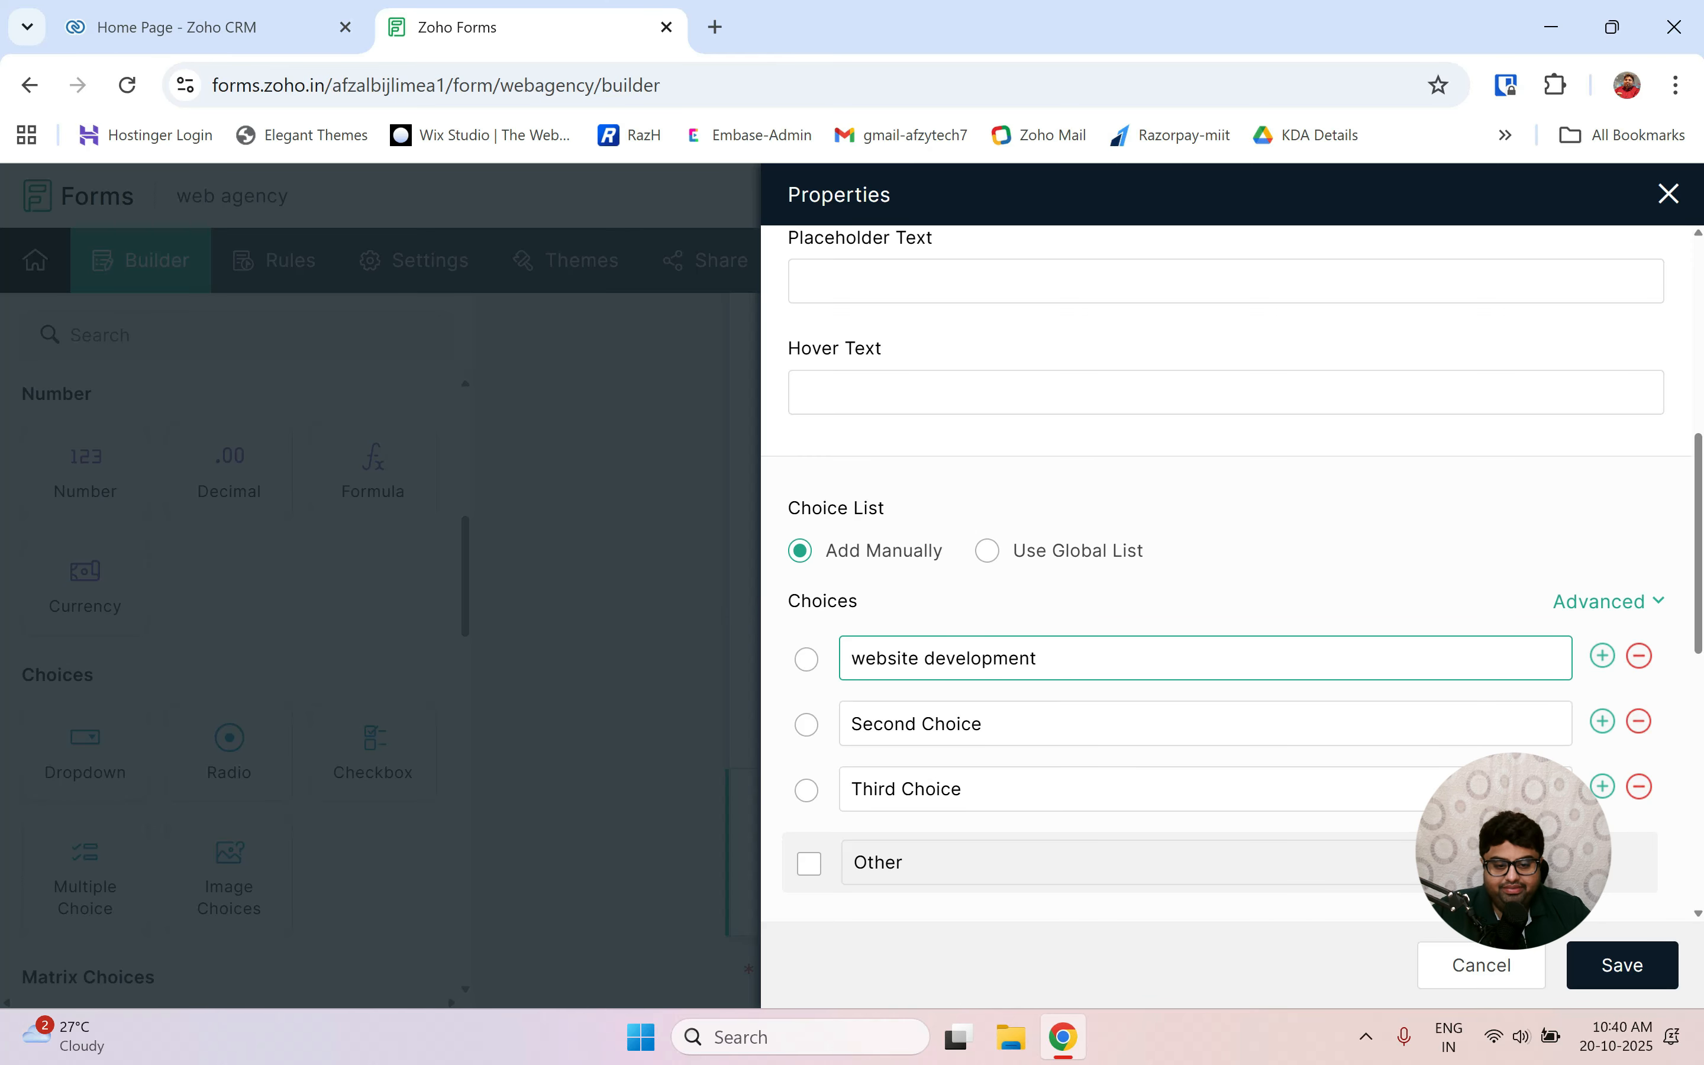
pyautogui.click(982, 724)
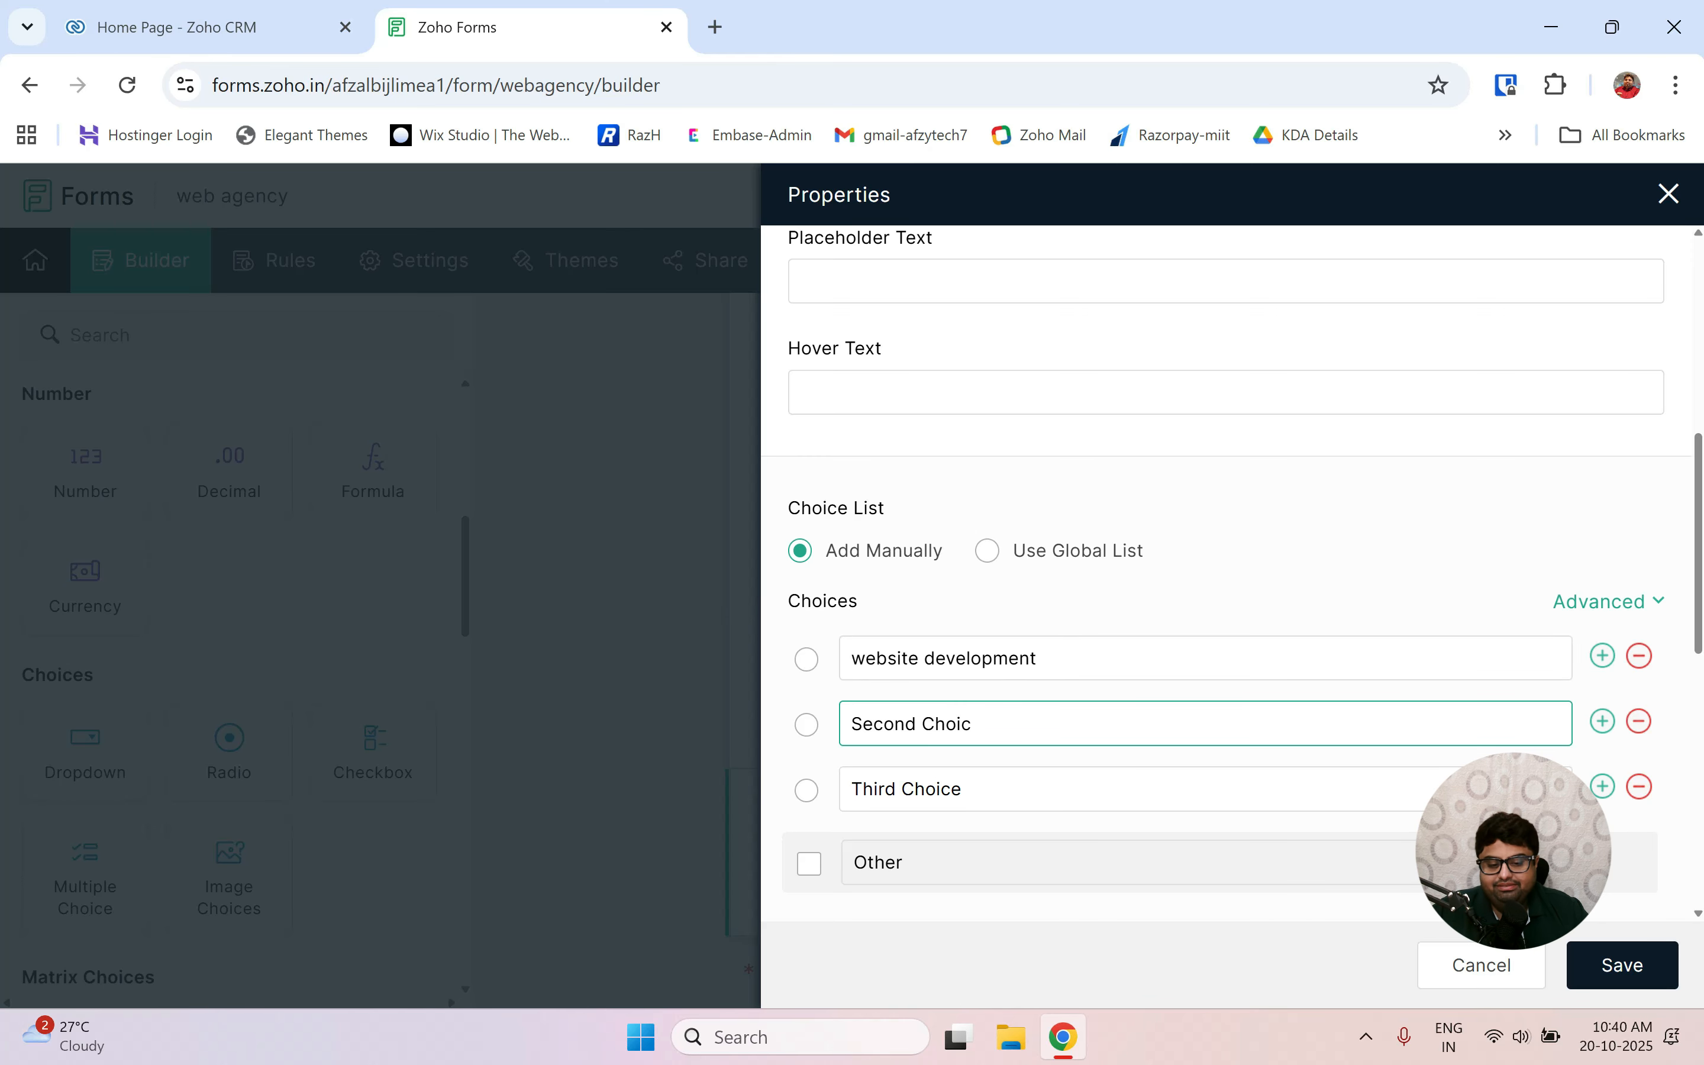
pyautogui.press('BackSpace')
pyautogui.press('BackSpace')
pyautogui.press('BackSpace')
pyautogui.press('BackSpace')
pyautogui.press('BackSpace')
pyautogui.press('BackSpace')
pyautogui.press('BackSpace')
pyautogui.press('BackSpace')
pyautogui.press('BackSpace')
pyautogui.press('BackSpace')
pyautogui.press('BackSpace')
pyautogui.press('BackSpace')
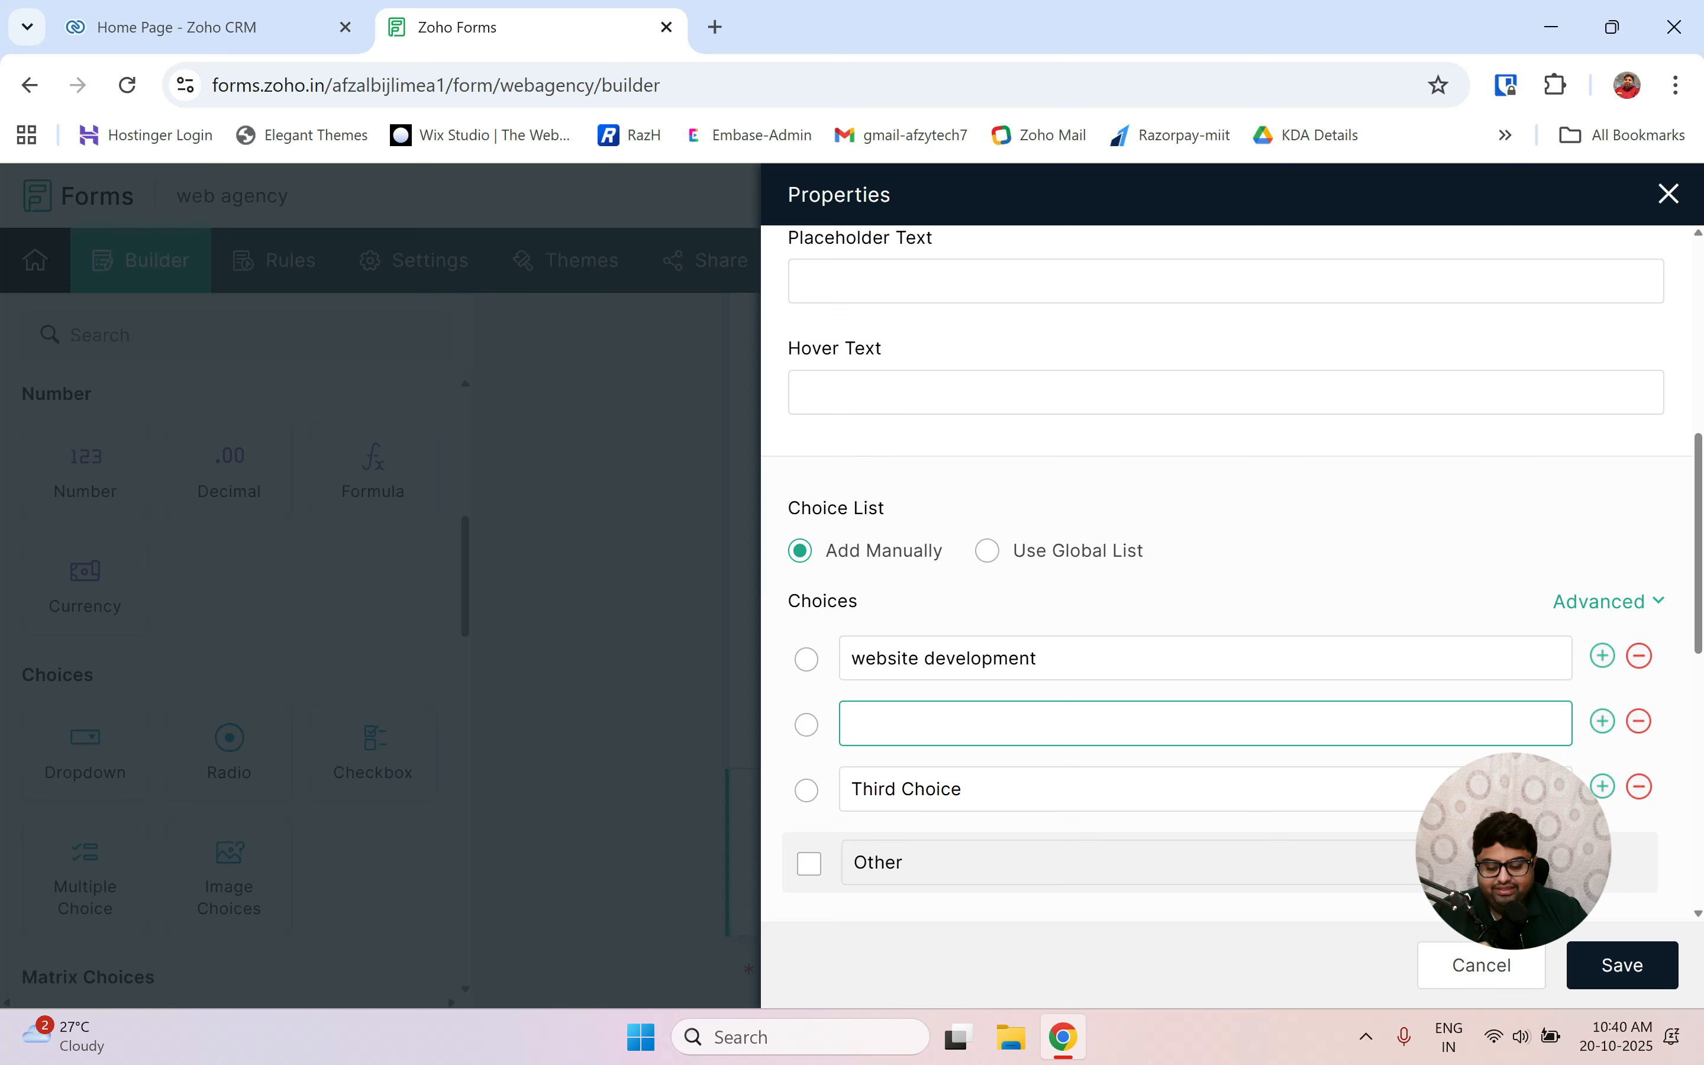
pyautogui.write('app')
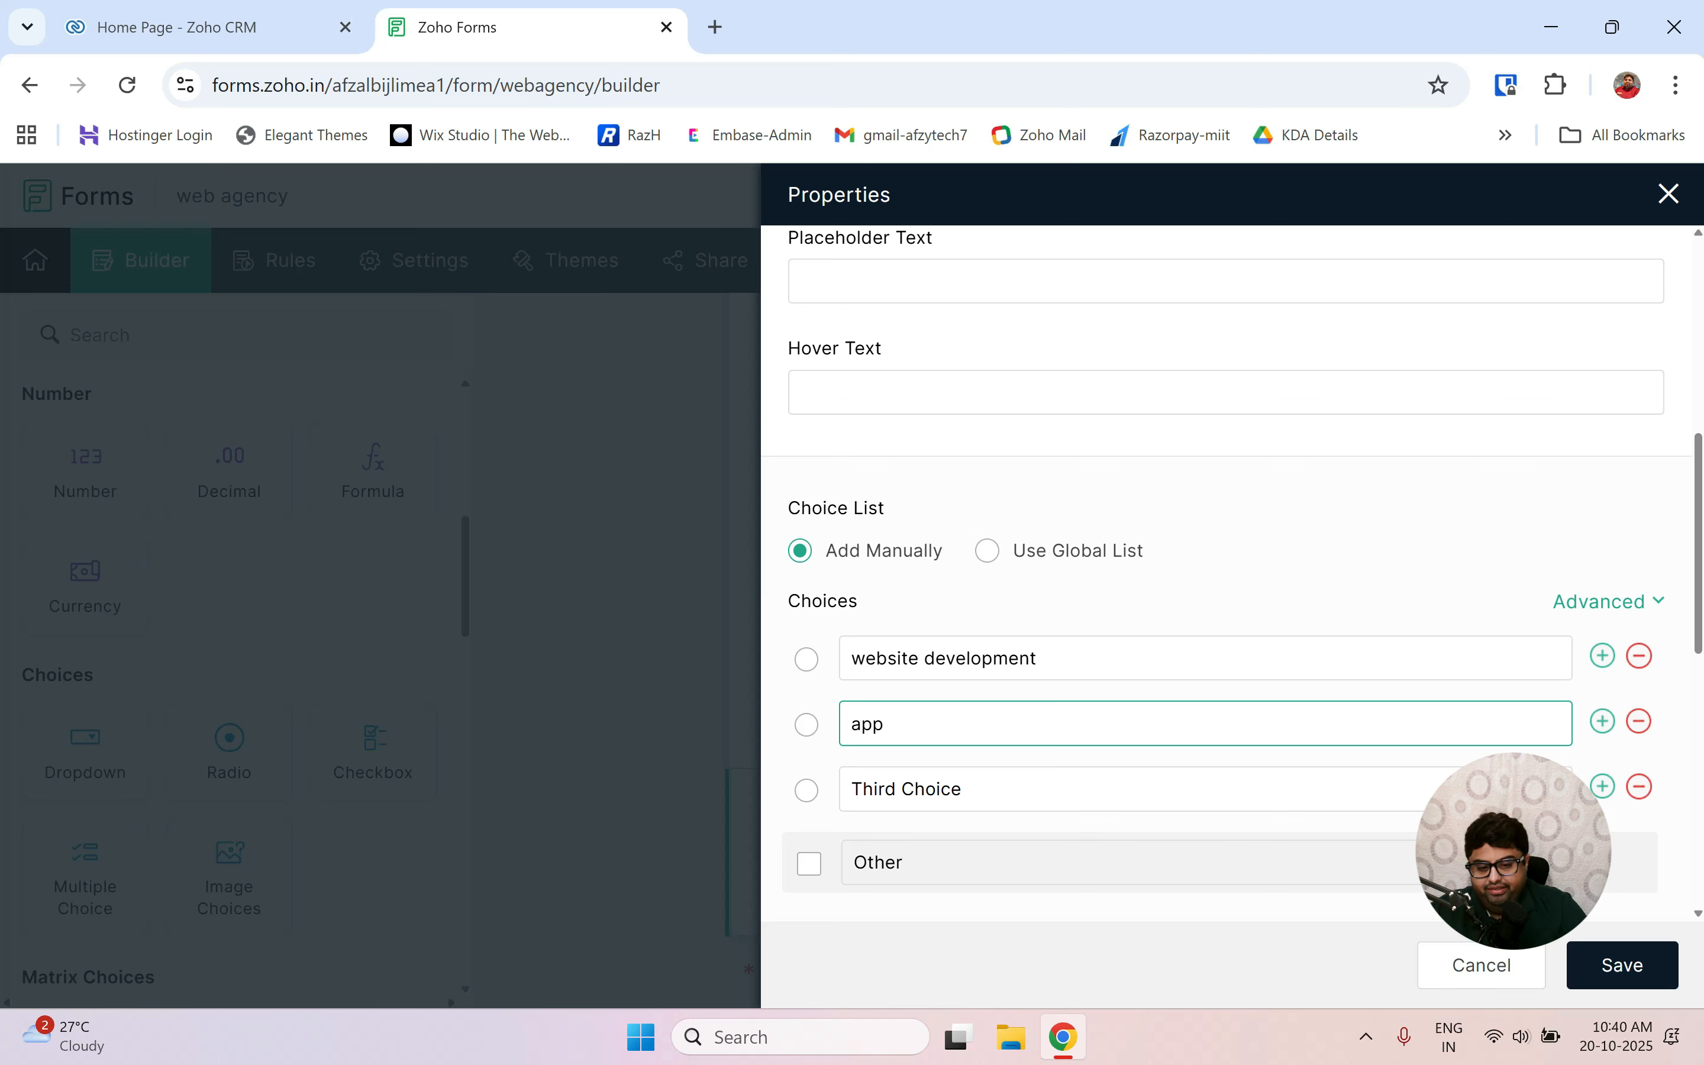
pyautogui.press('BackSpace')
pyautogui.press('BackSpace')
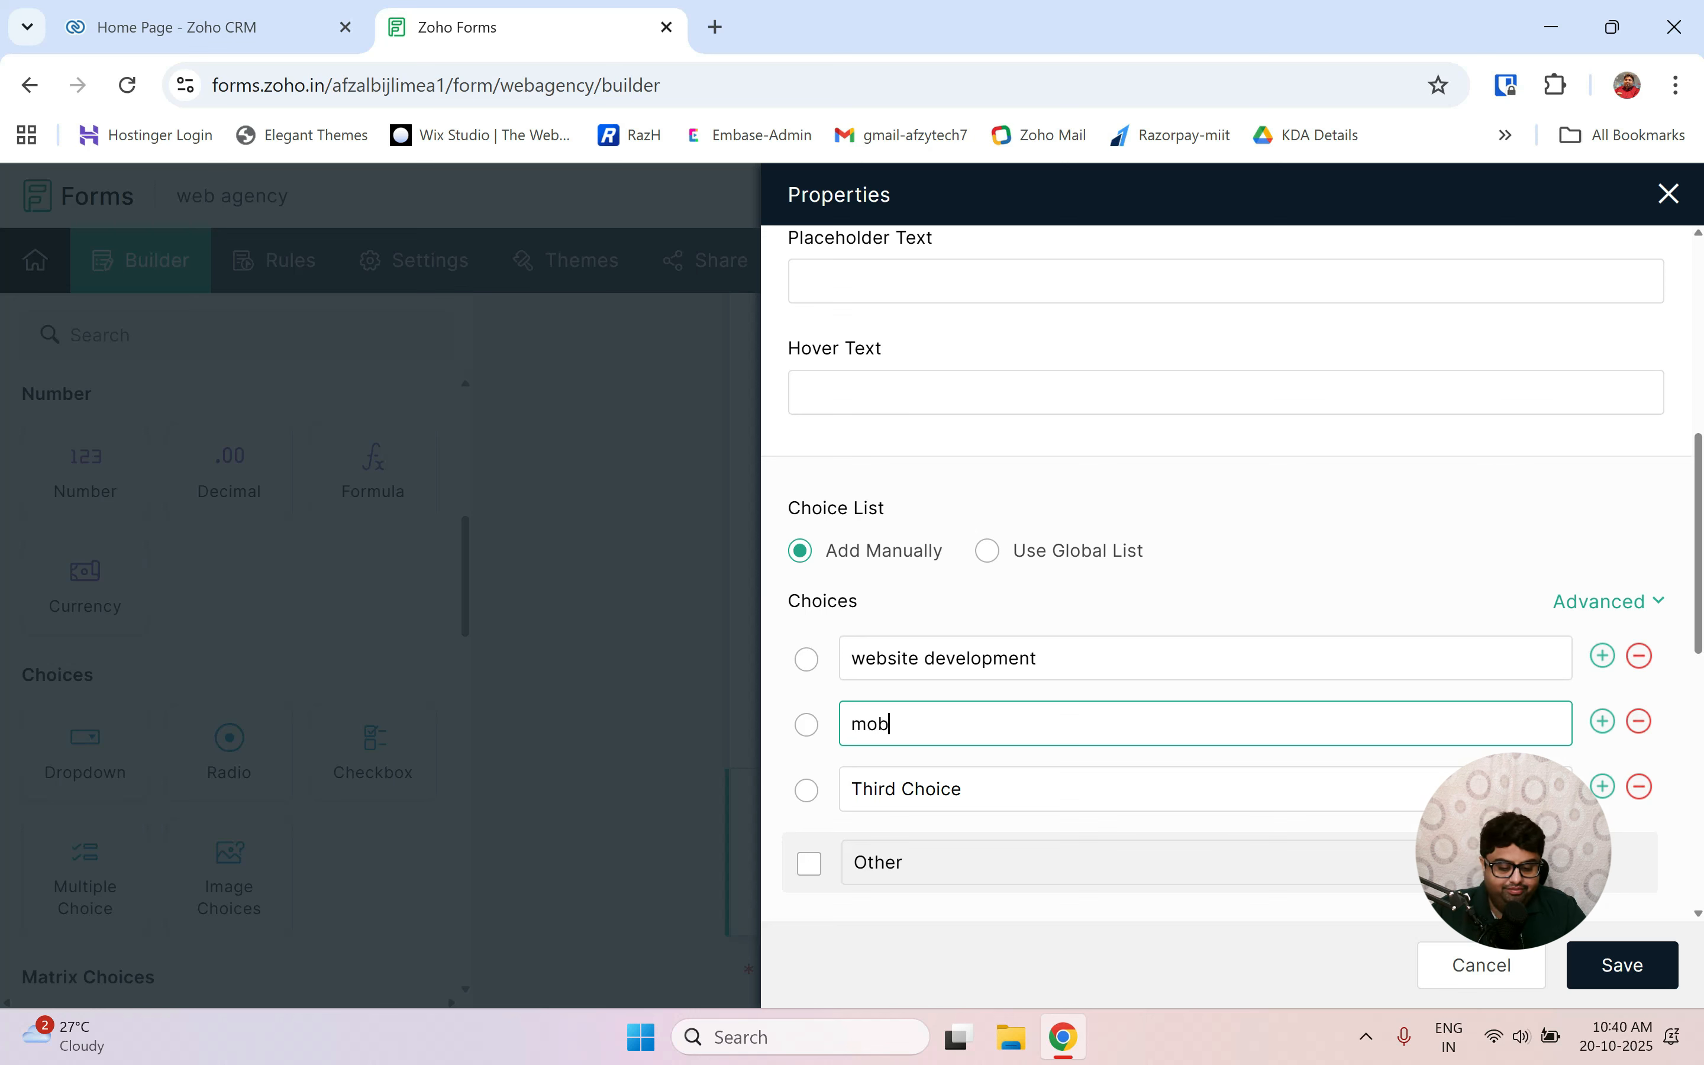
pyautogui.write('mobile app')
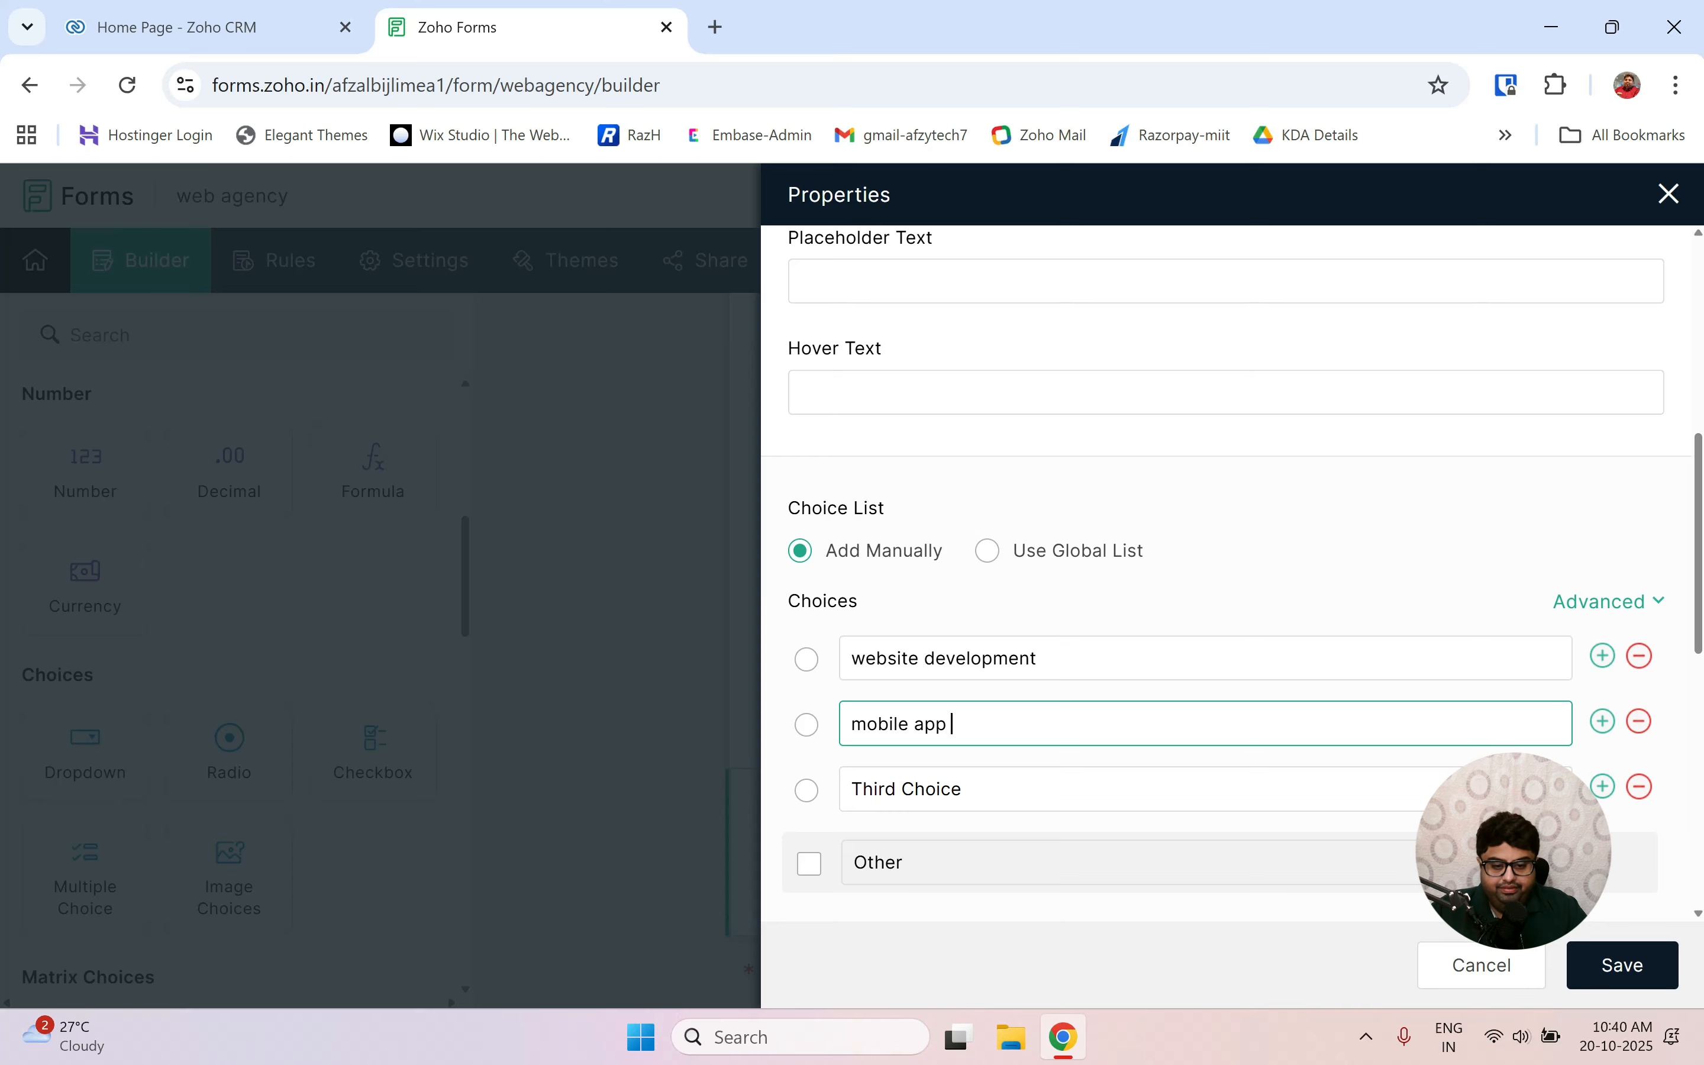
pyautogui.write(' develop')
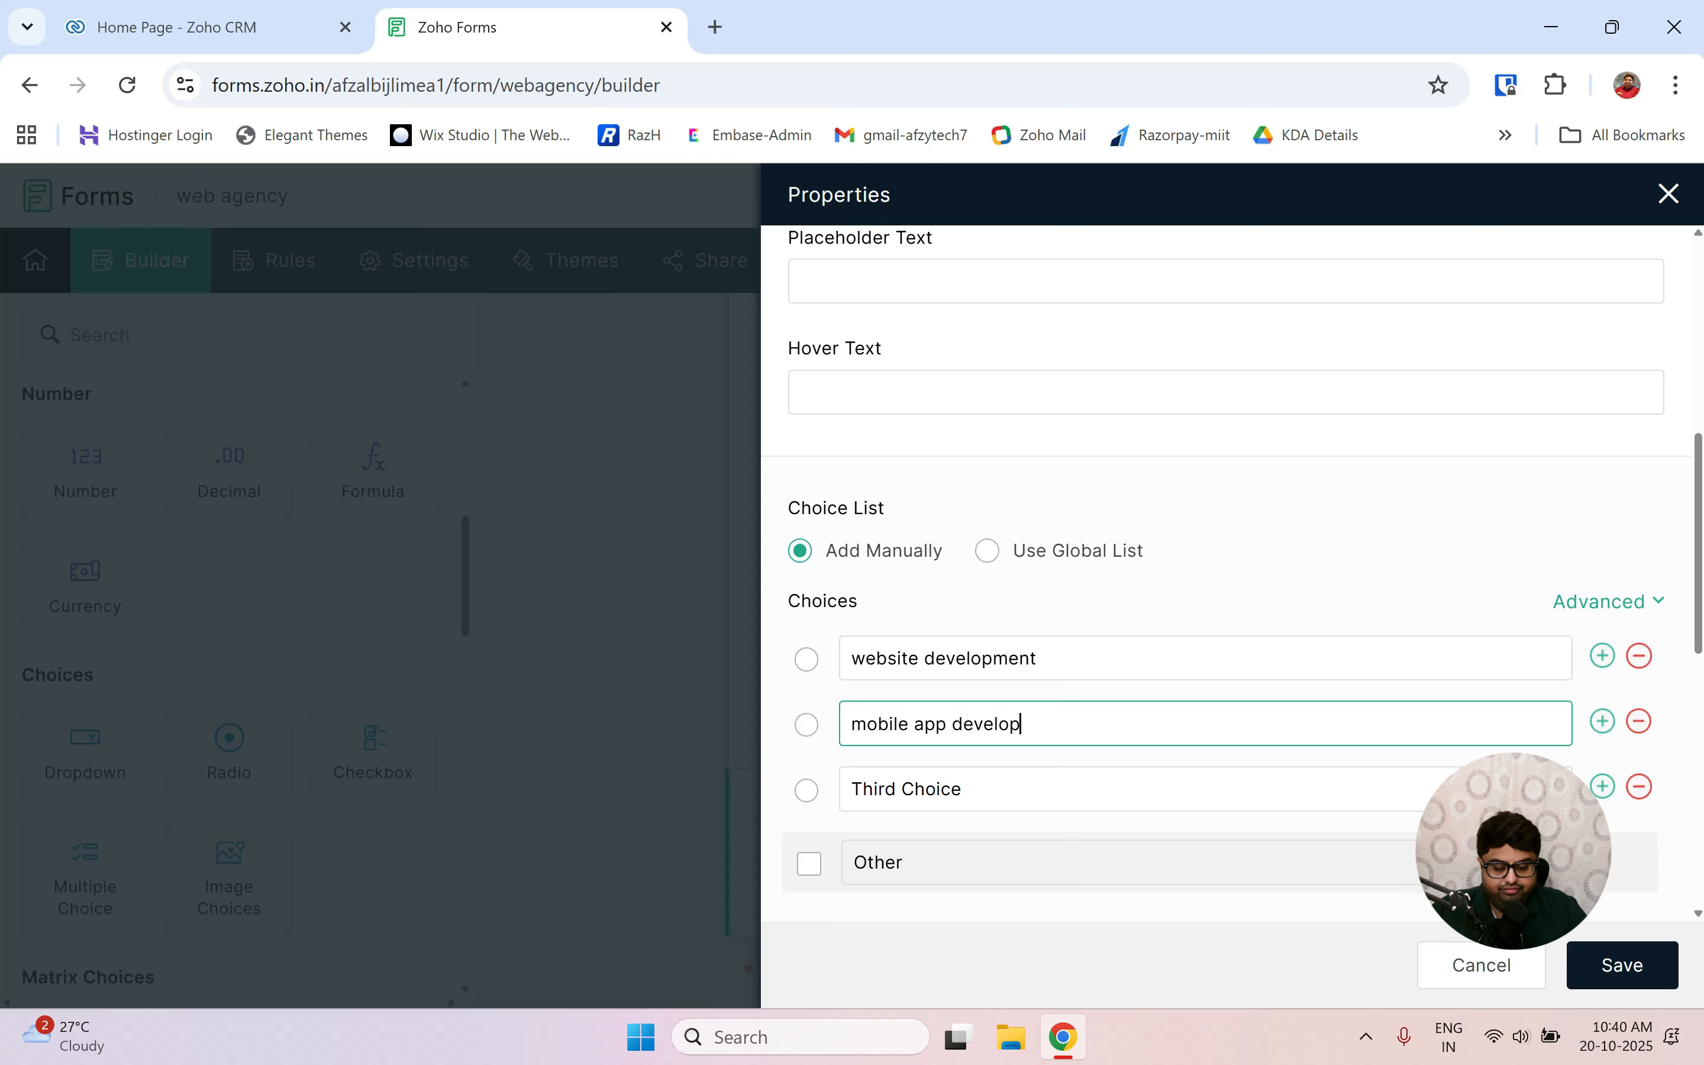
pyautogui.write('ment')
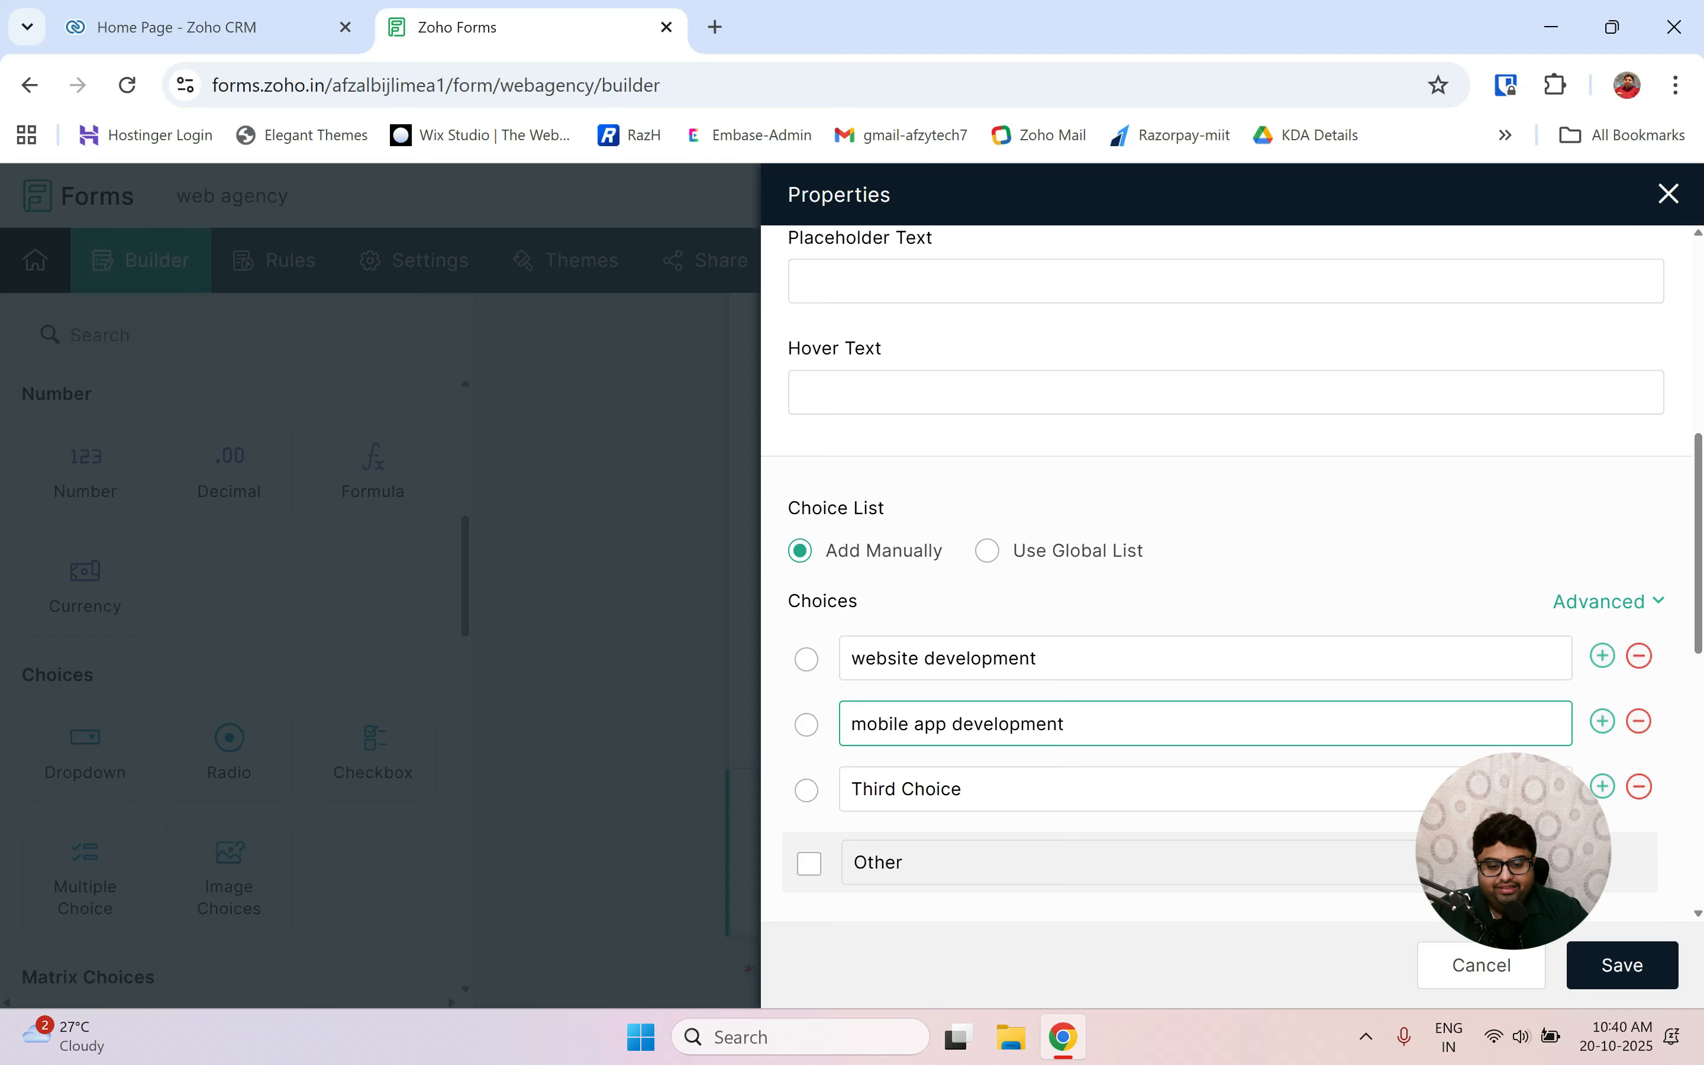
pyautogui.press('Tab')
pyautogui.press('BackSpace')
pyautogui.press('BackSpace')
pyautogui.press('BackSpace')
pyautogui.press('BackSpace')
pyautogui.press('BackSpace')
pyautogui.press('BackSpace')
pyautogui.press('BackSpace')
pyautogui.press('BackSpace')
pyautogui.press('BackSpace')
pyautogui.press('BackSpace')
pyautogui.press('BackSpace')
pyautogui.press('BackSpace')
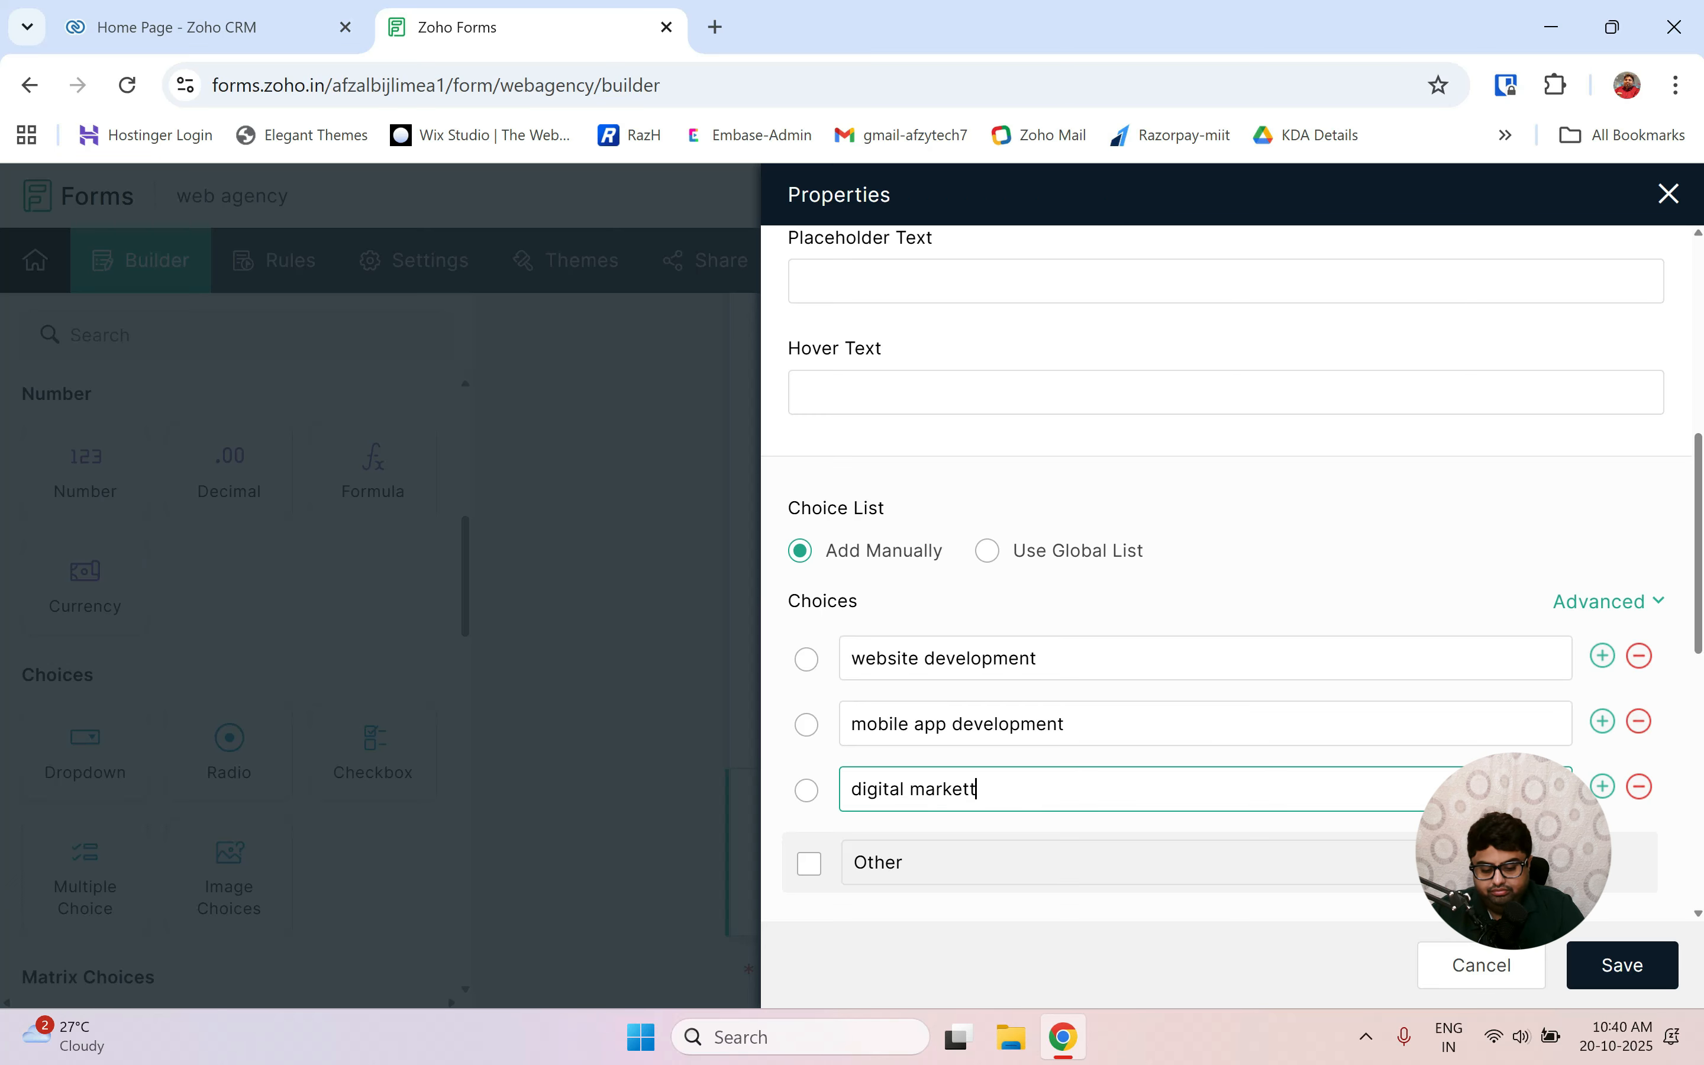
pyautogui.write('ng')
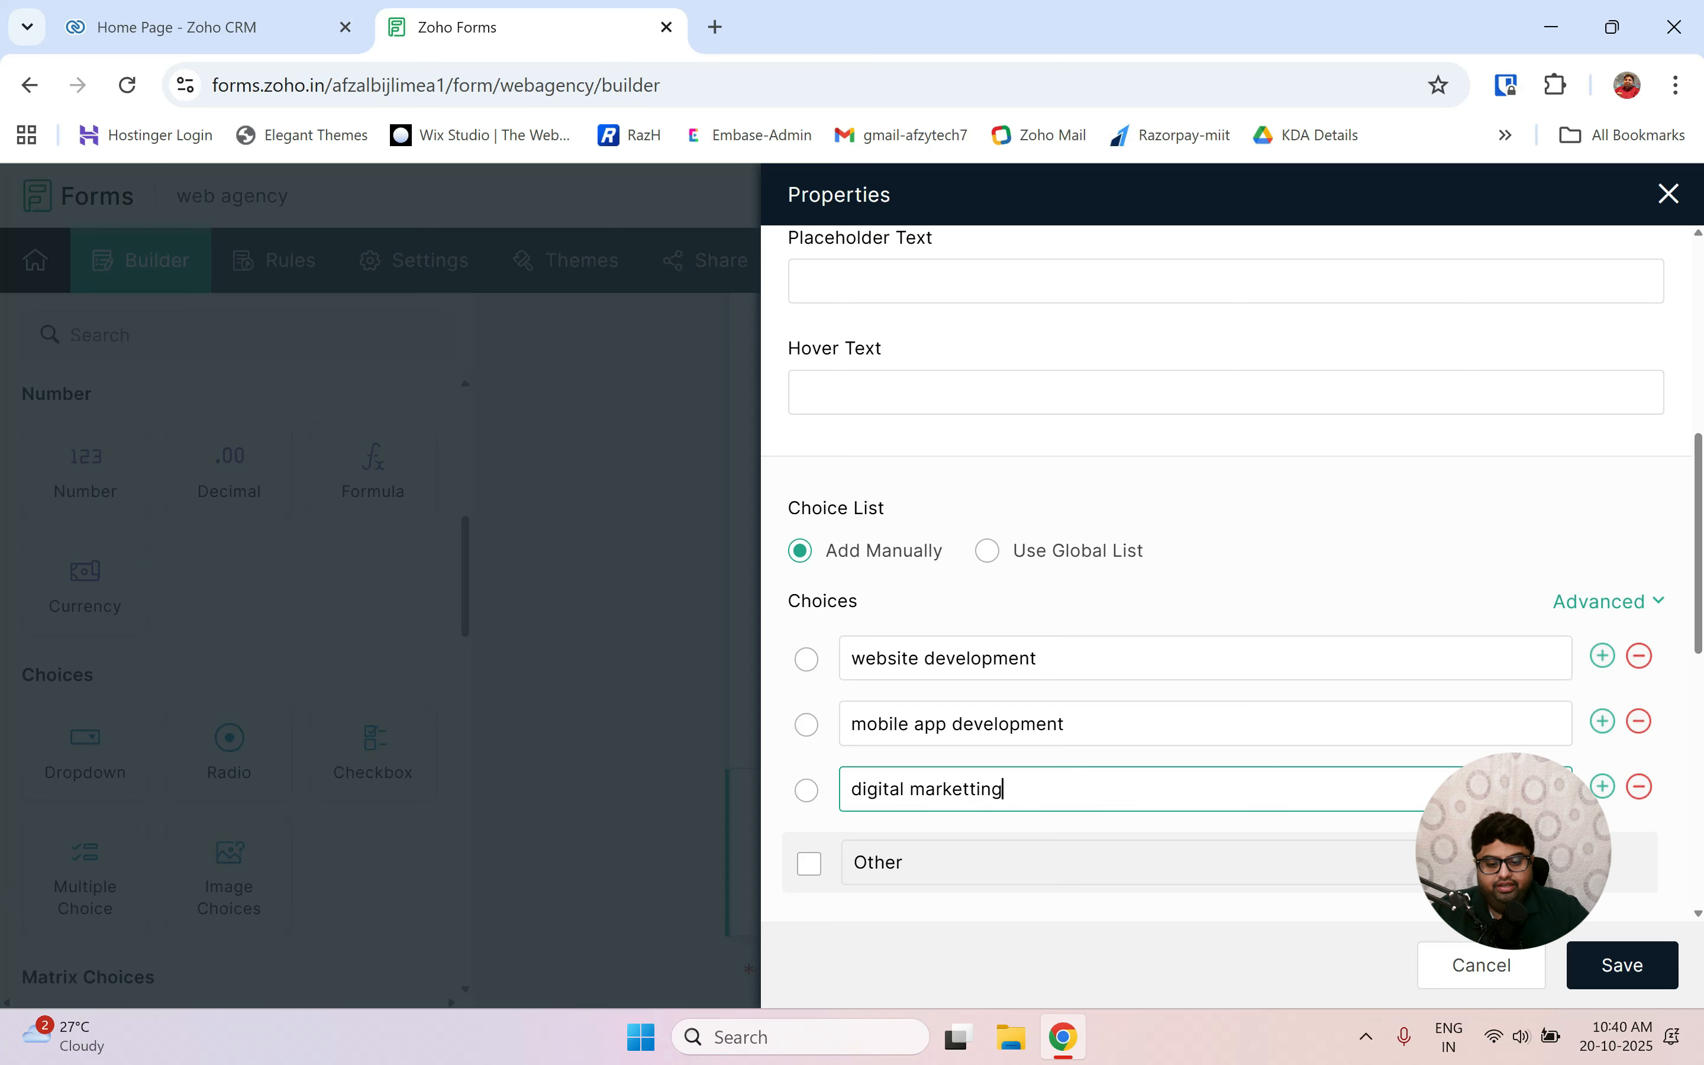
pyautogui.click(1648, 974)
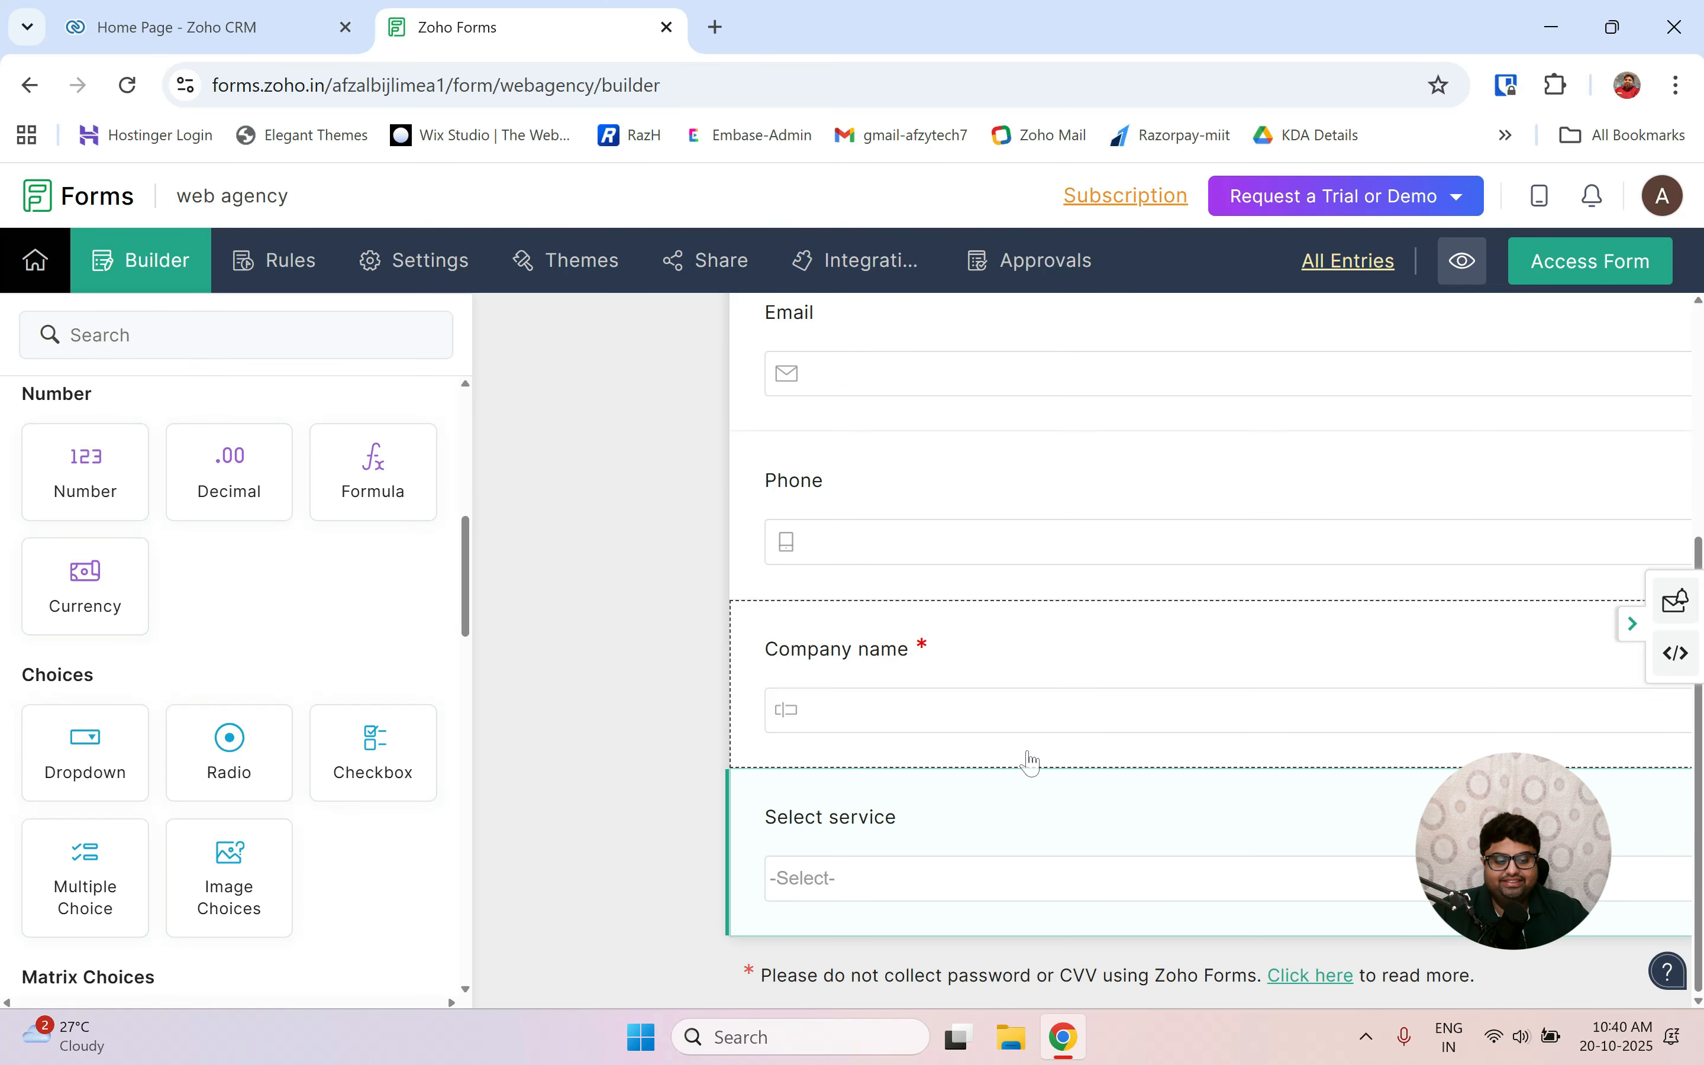
pyautogui.click(1000, 909)
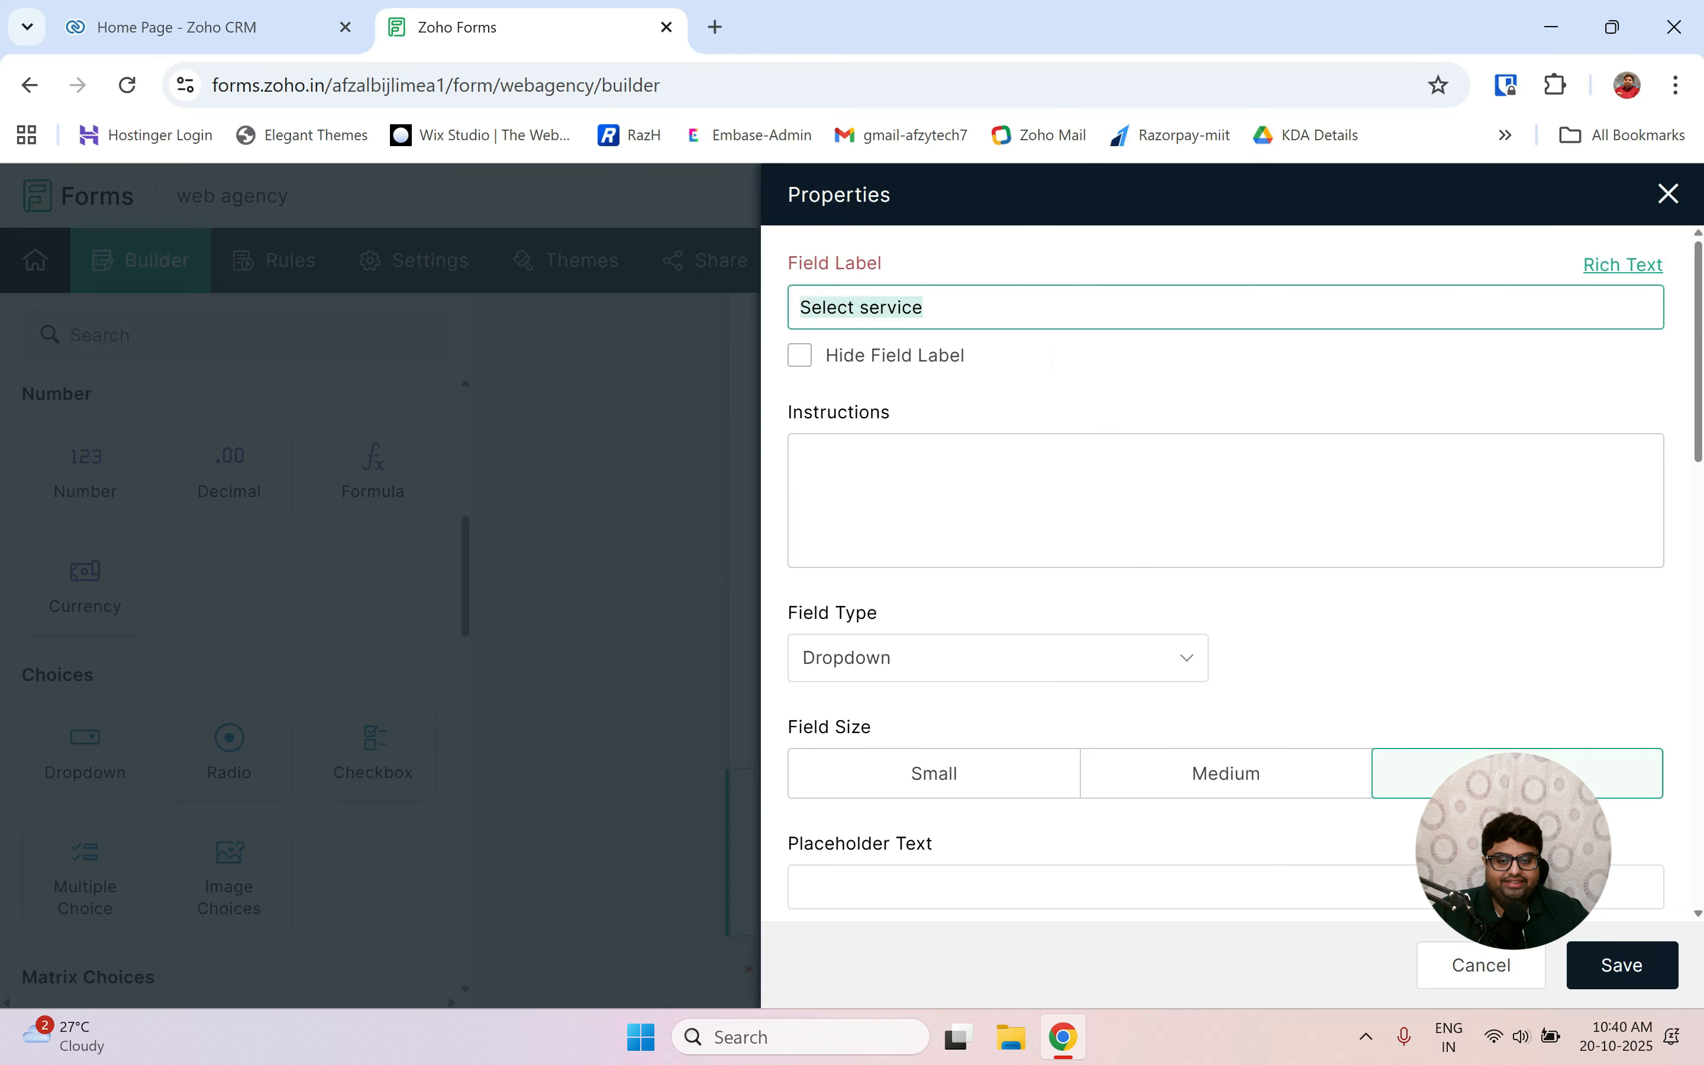
pyautogui.press('Escape')
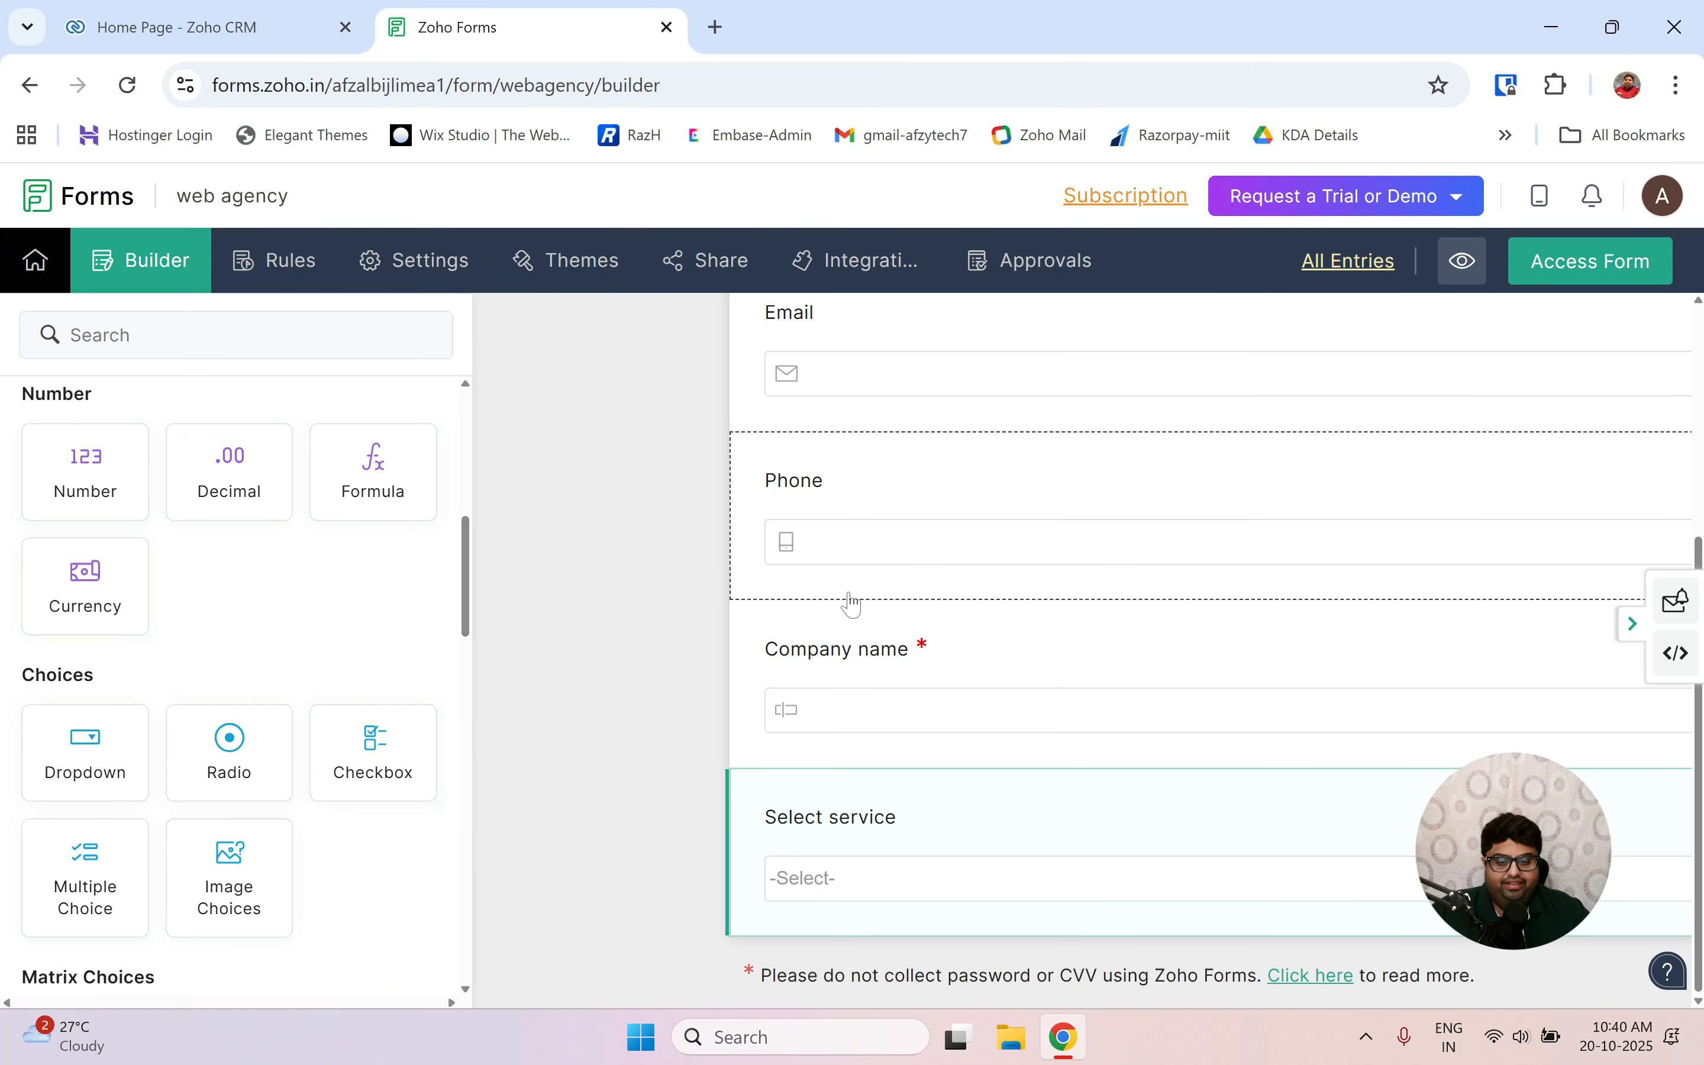
pyautogui.scroll(5, 853, 604)
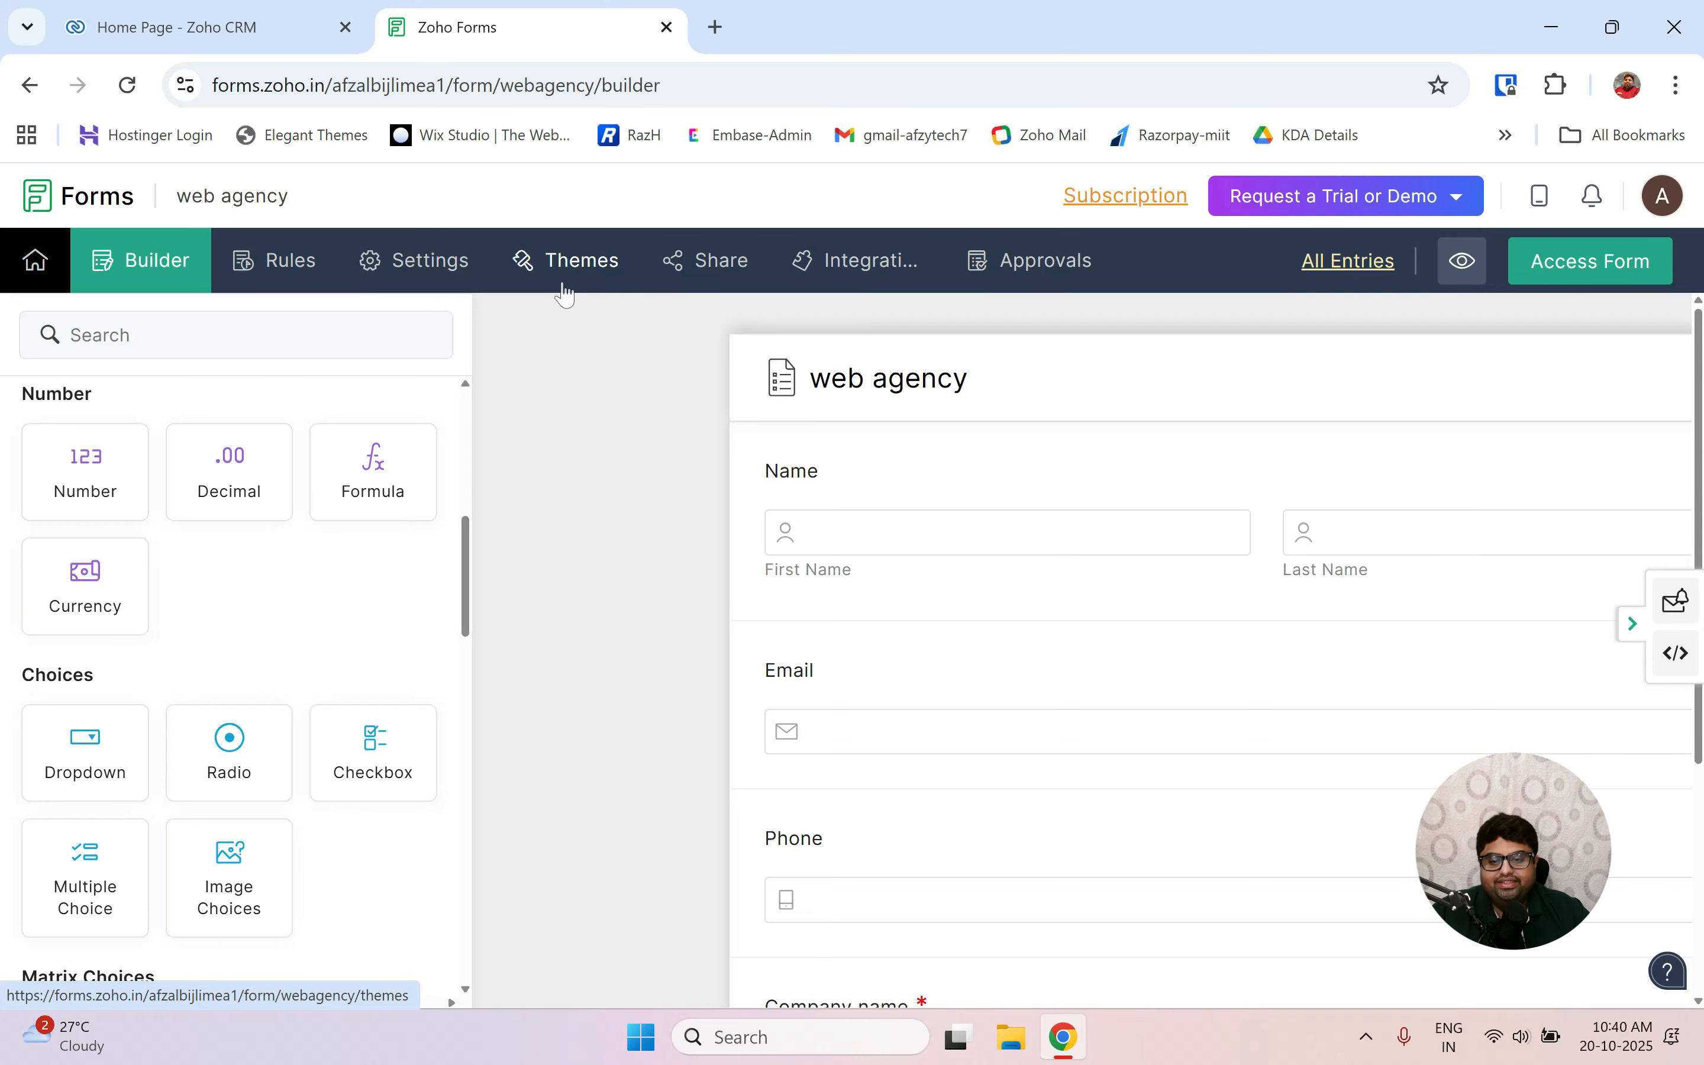
# Apply the Nebula theme to the web agency form.
pyautogui.click(576, 273)
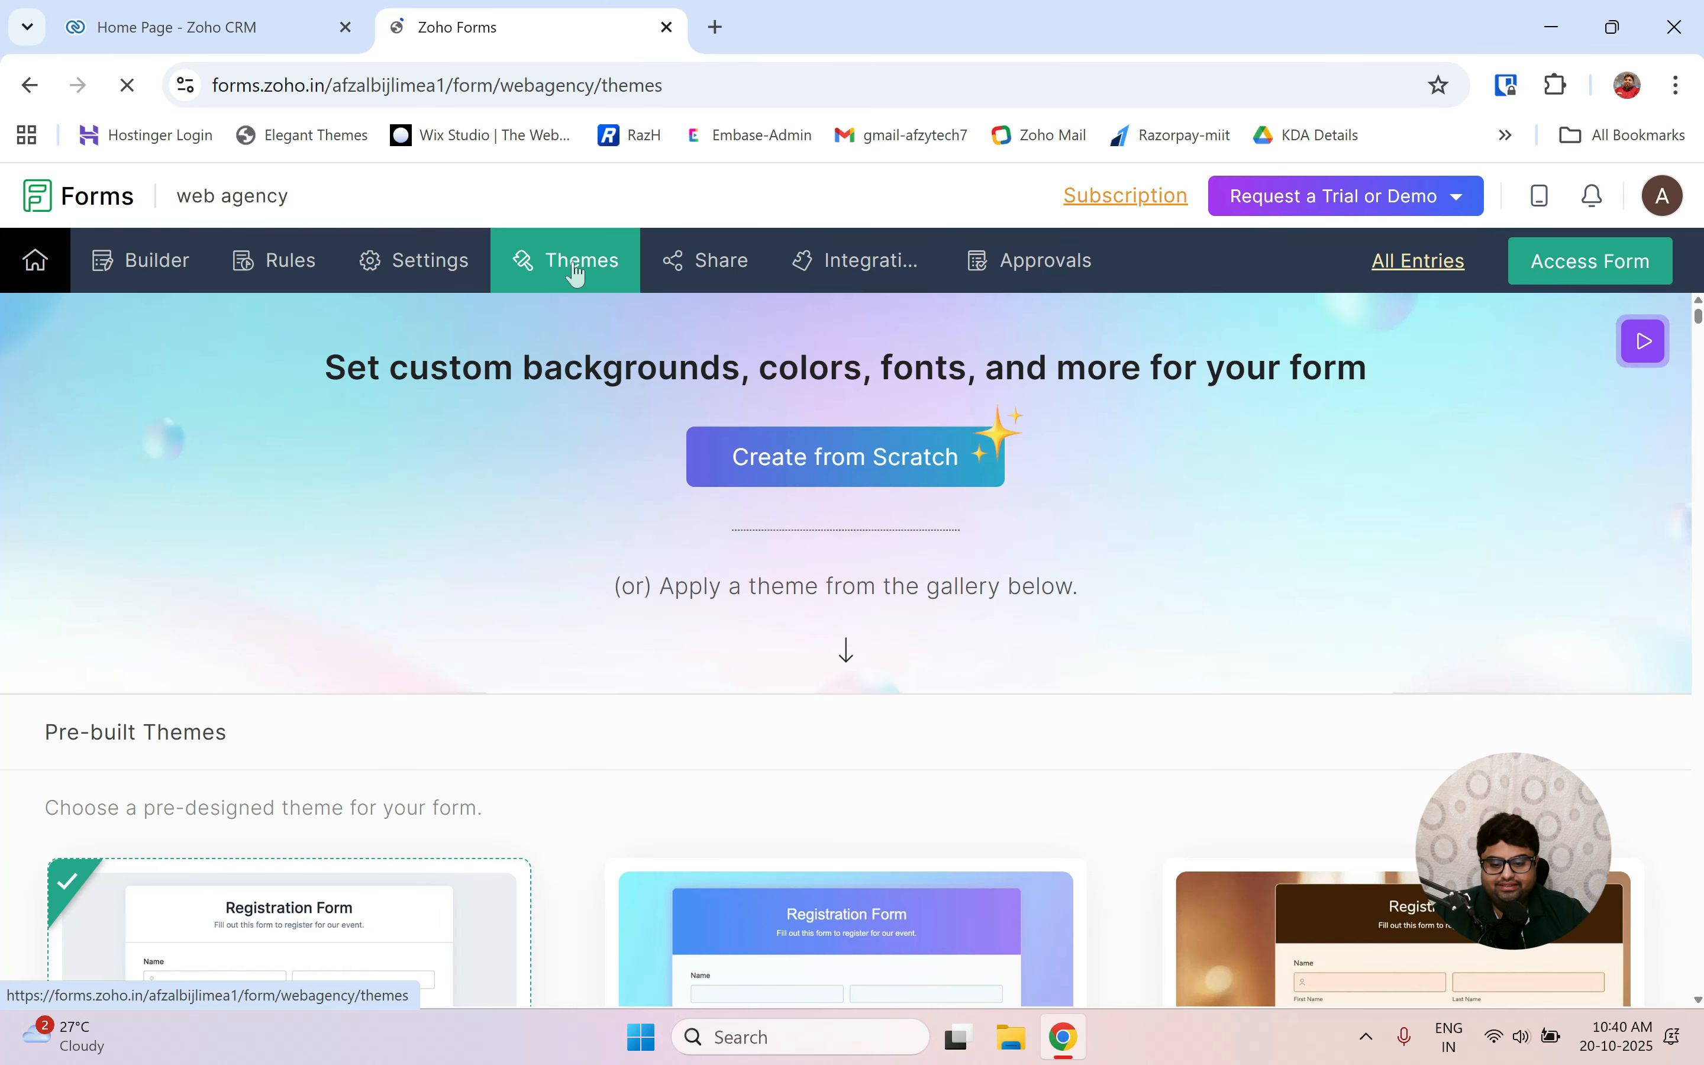
pyautogui.scroll(-4, 752, 726)
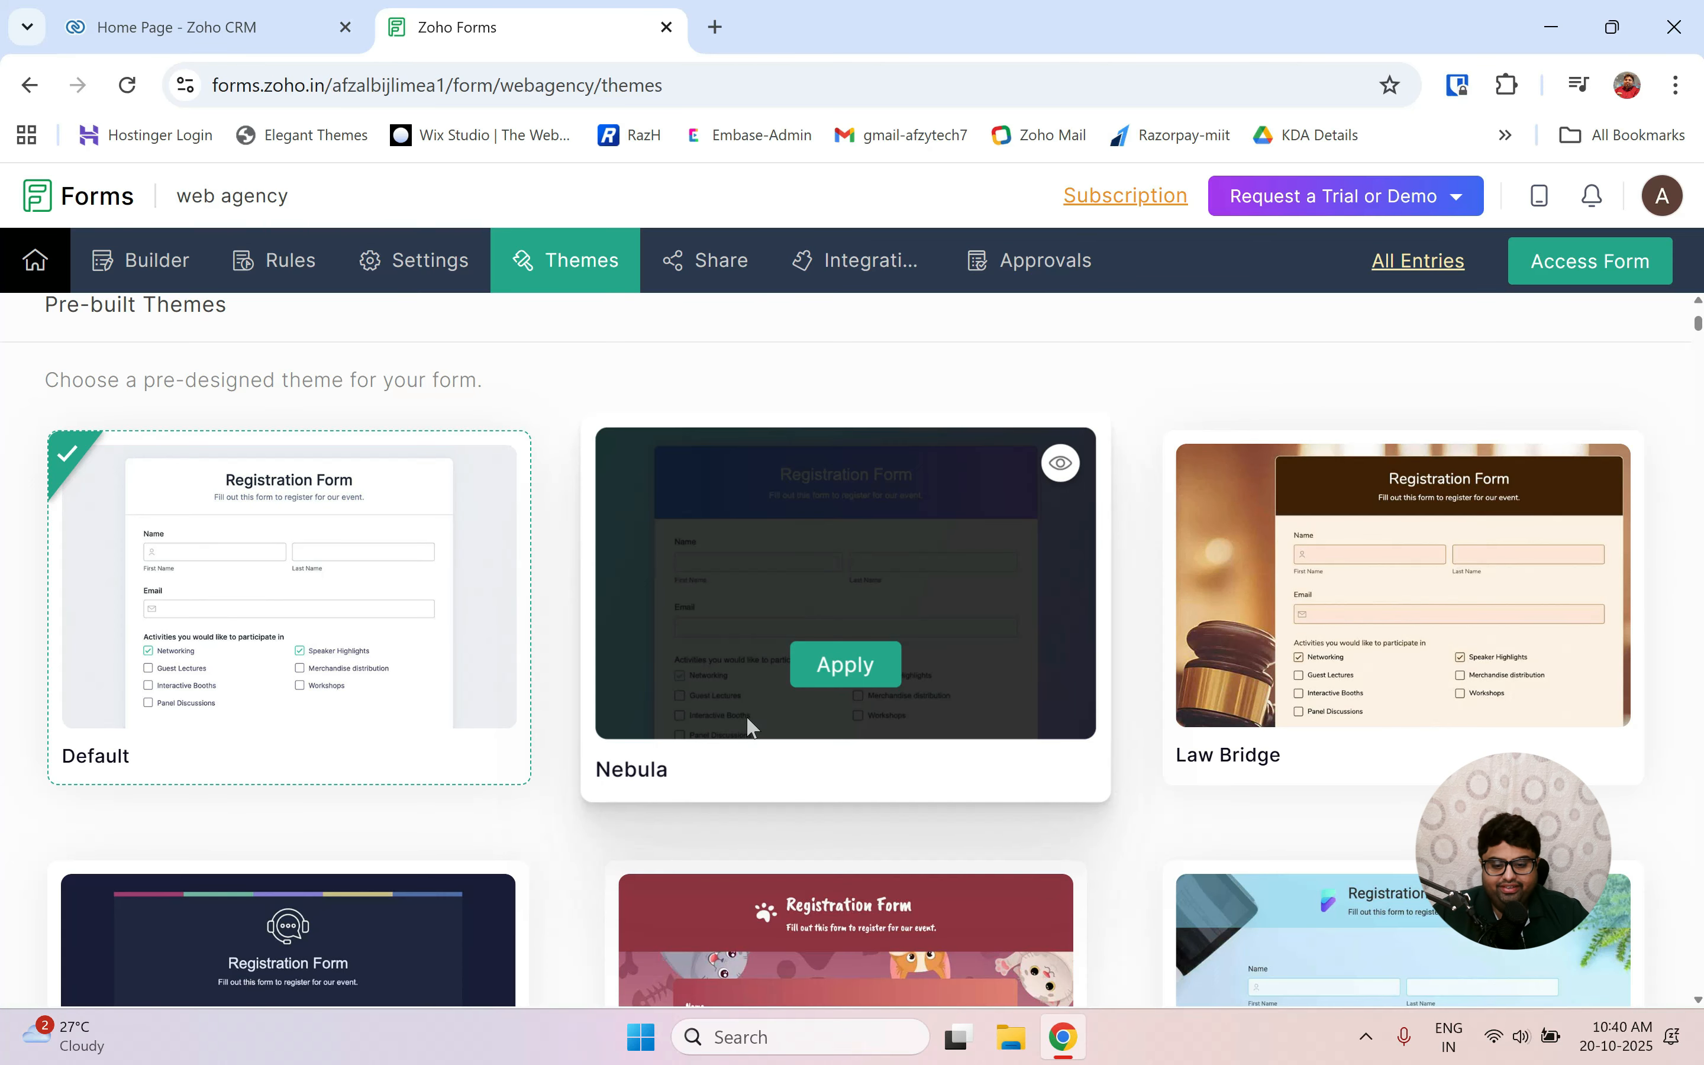
pyautogui.scroll(-4, 430, 581)
pyautogui.scroll(4, 430, 582)
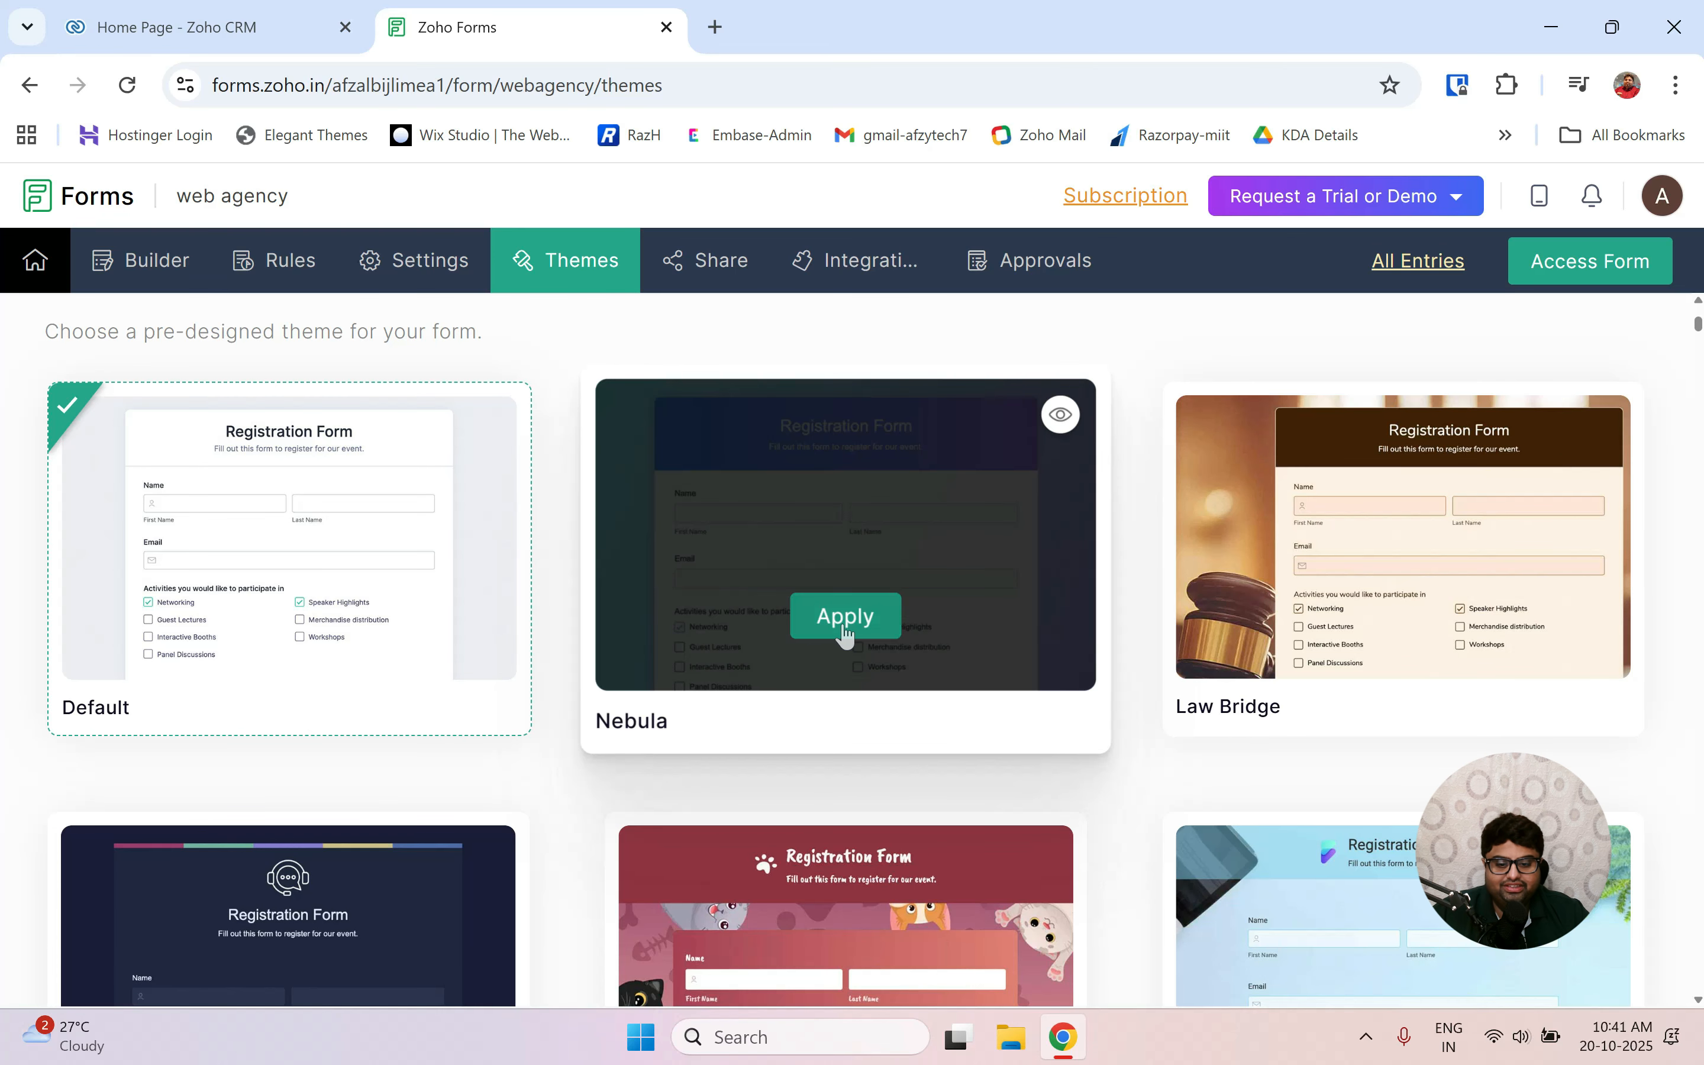
pyautogui.click(852, 623)
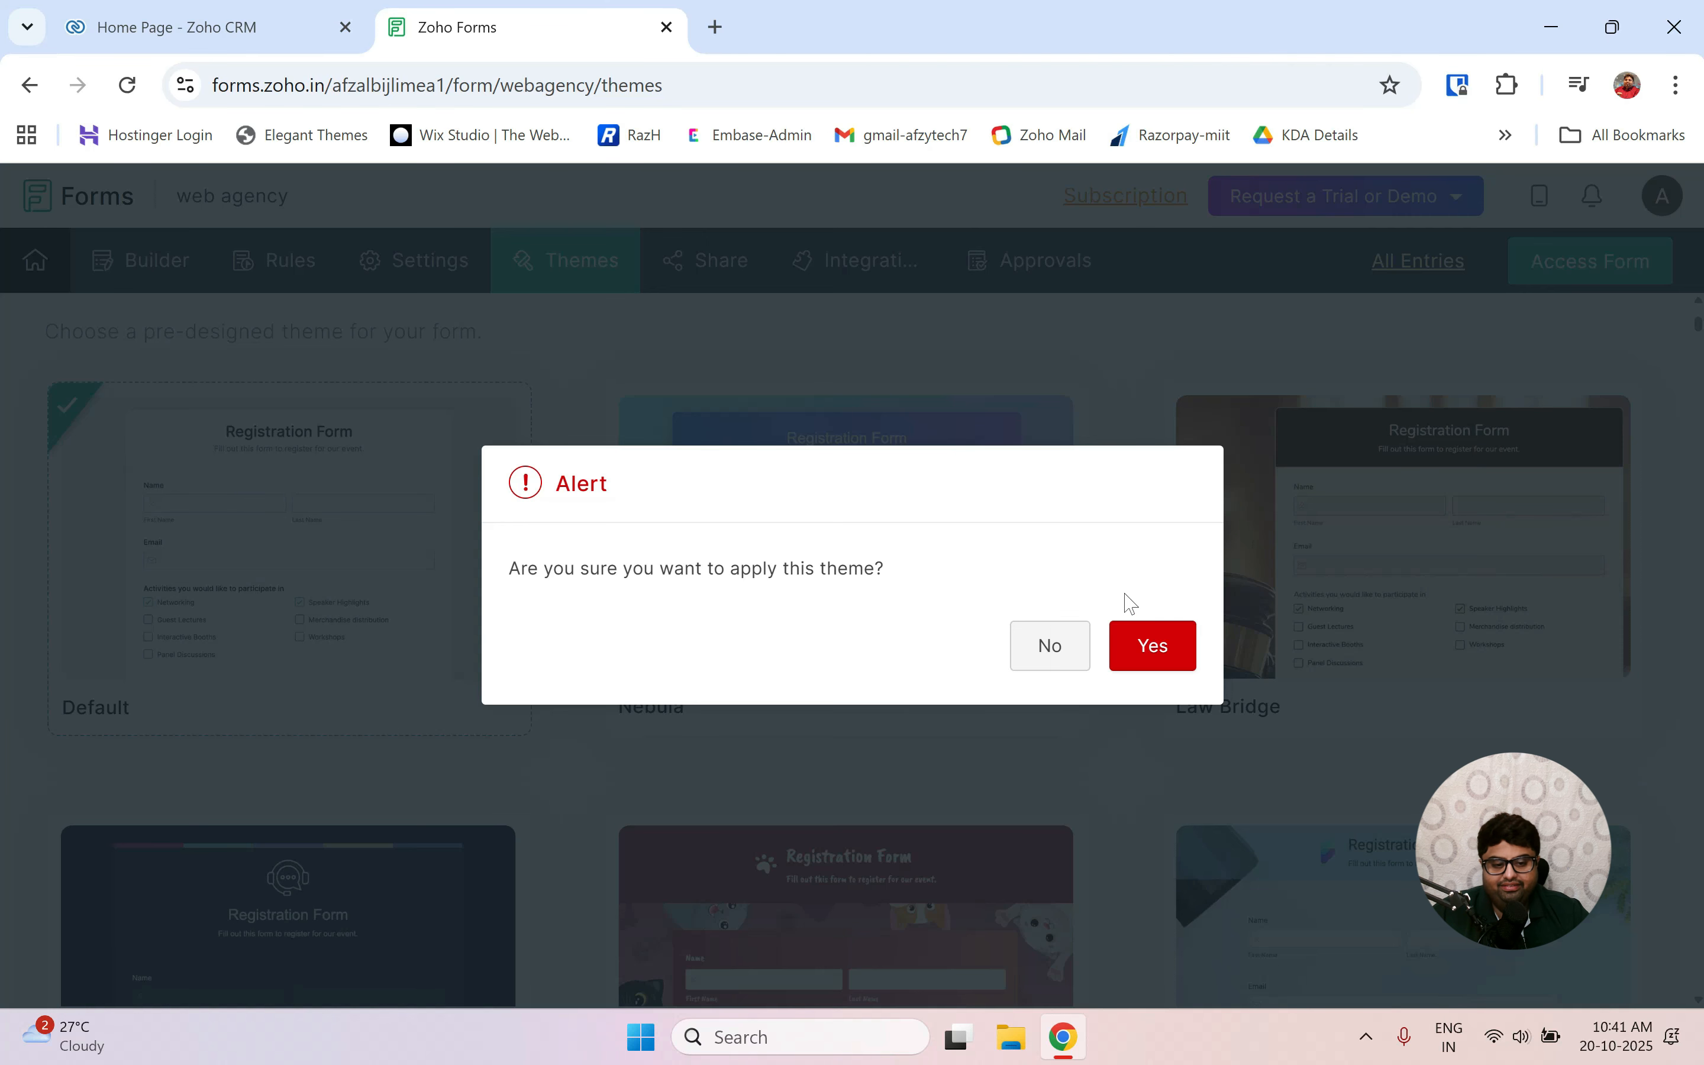
pyautogui.click(1155, 645)
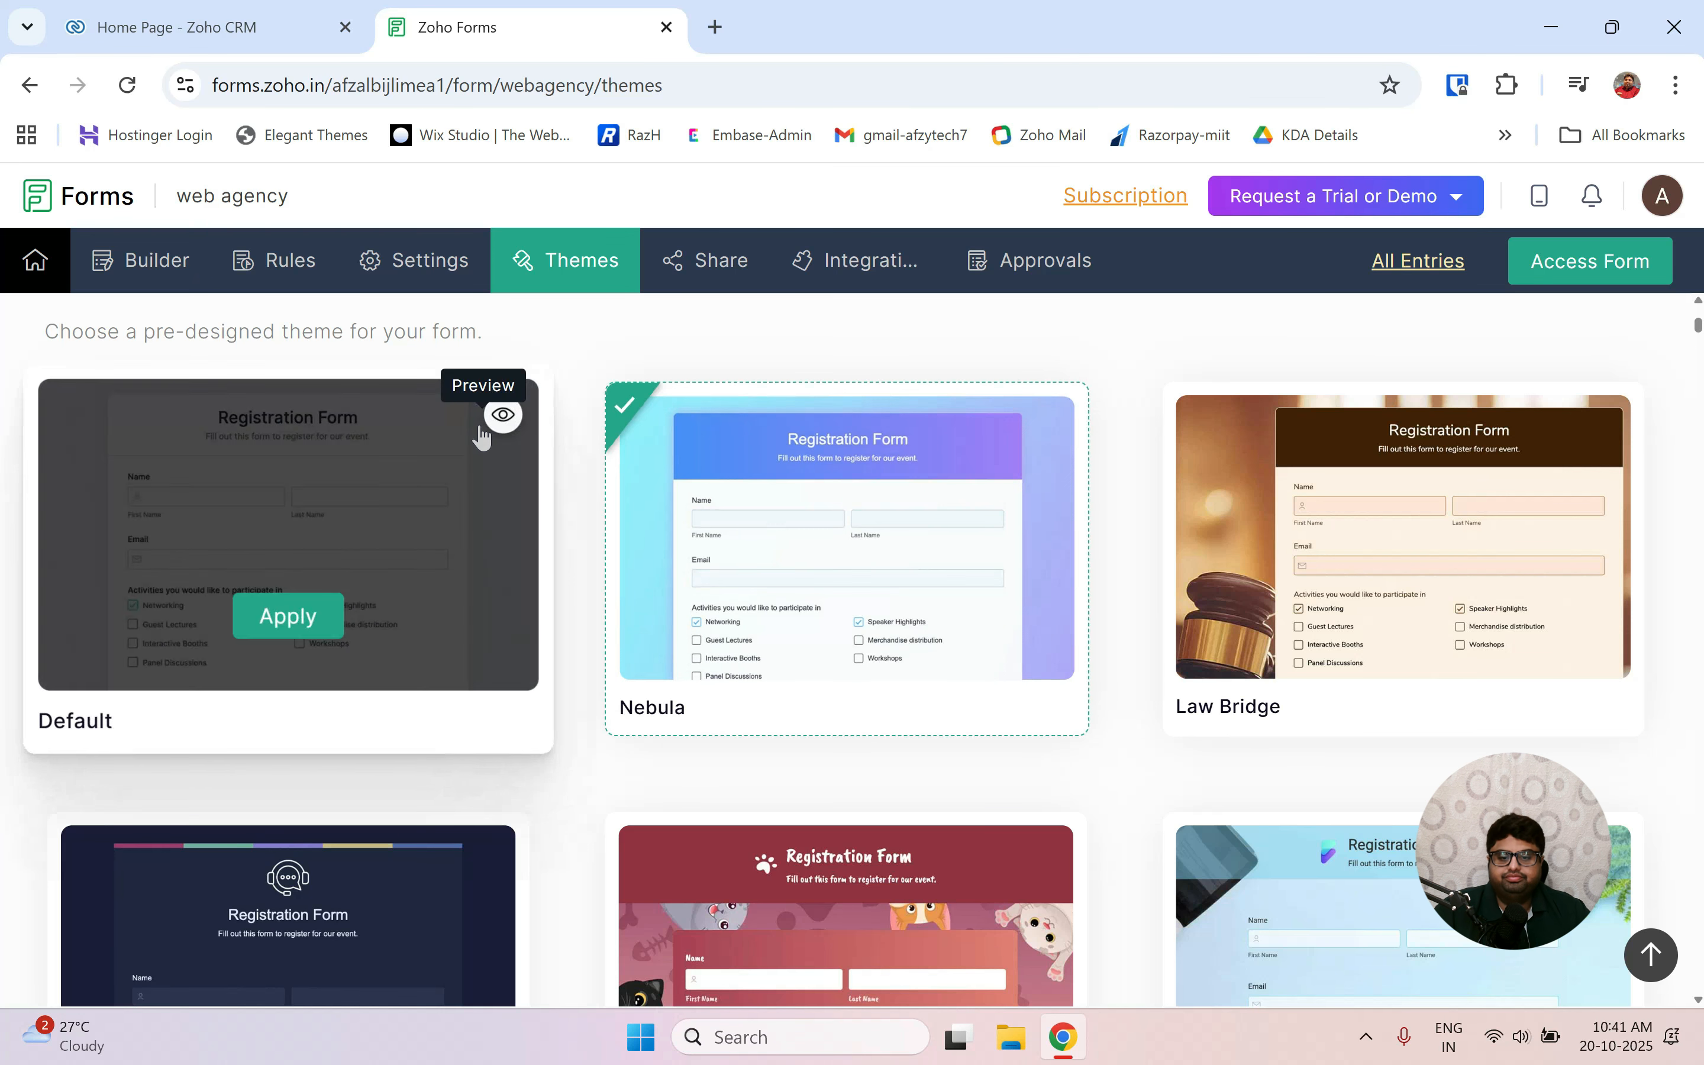
# Preview the live form in a new tab, close it, and return to the Builder.
pyautogui.click(1579, 278)
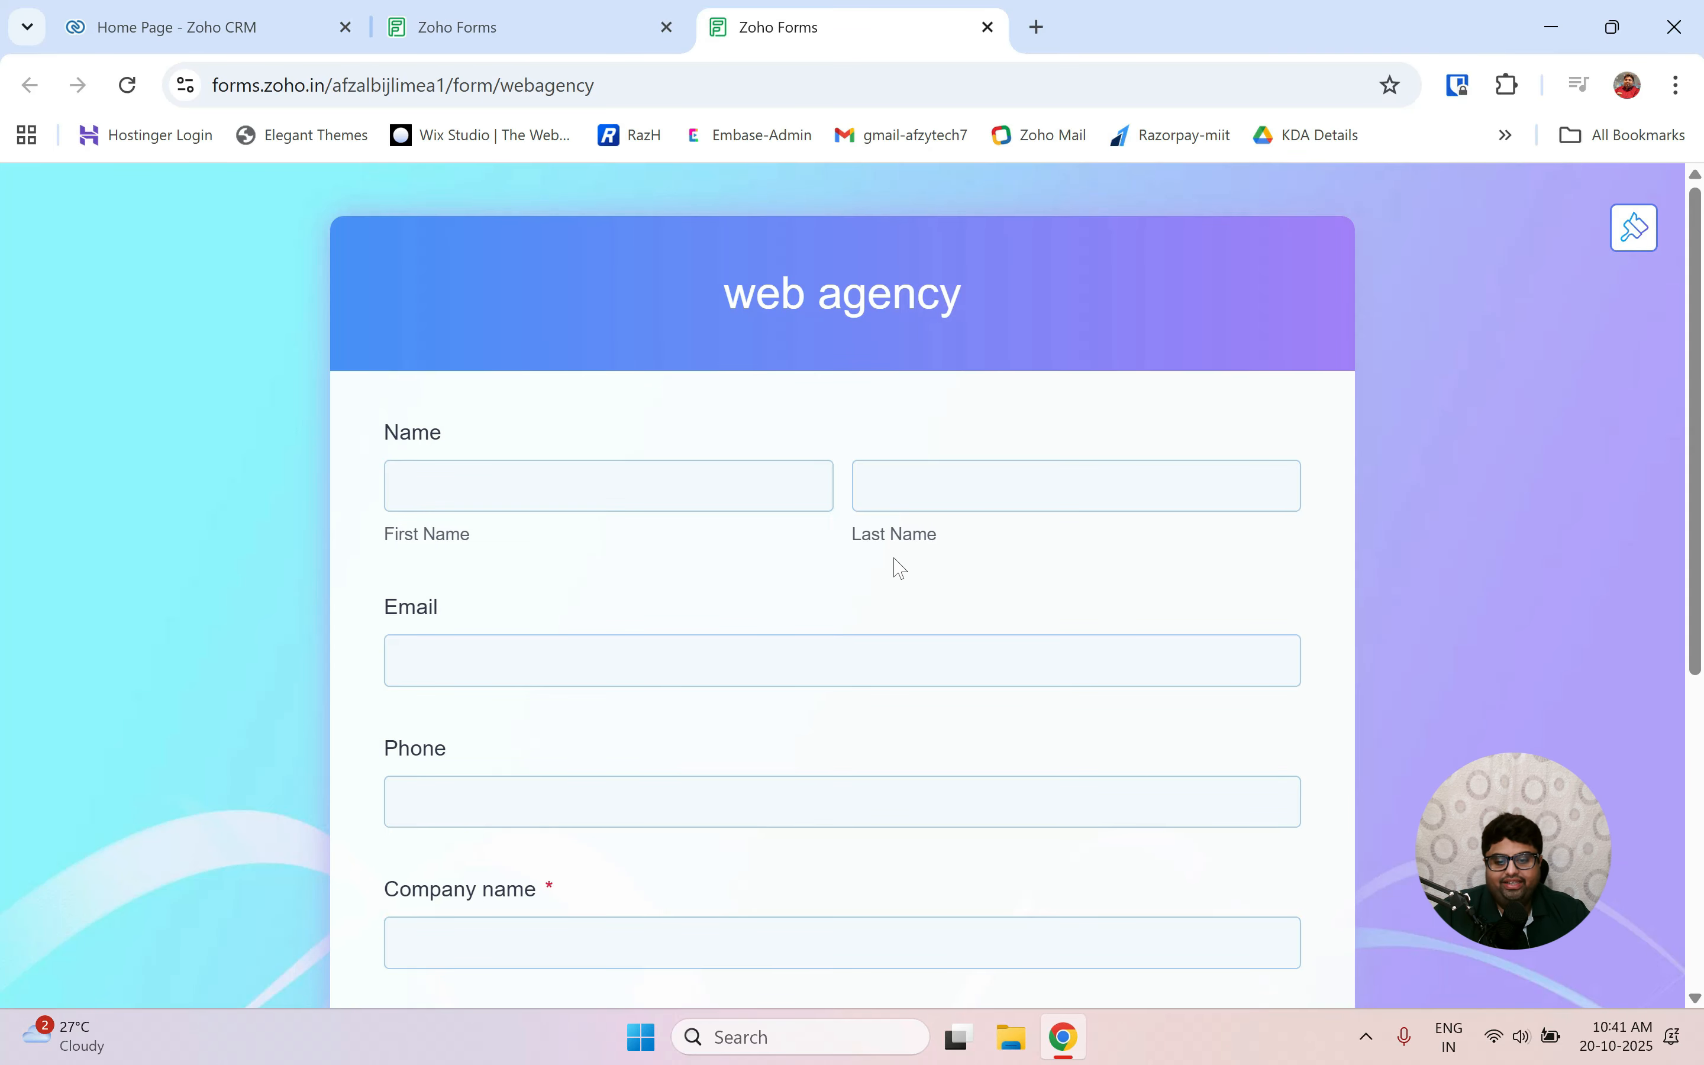
pyautogui.scroll(-5, 900, 569)
pyautogui.scroll(5, 897, 570)
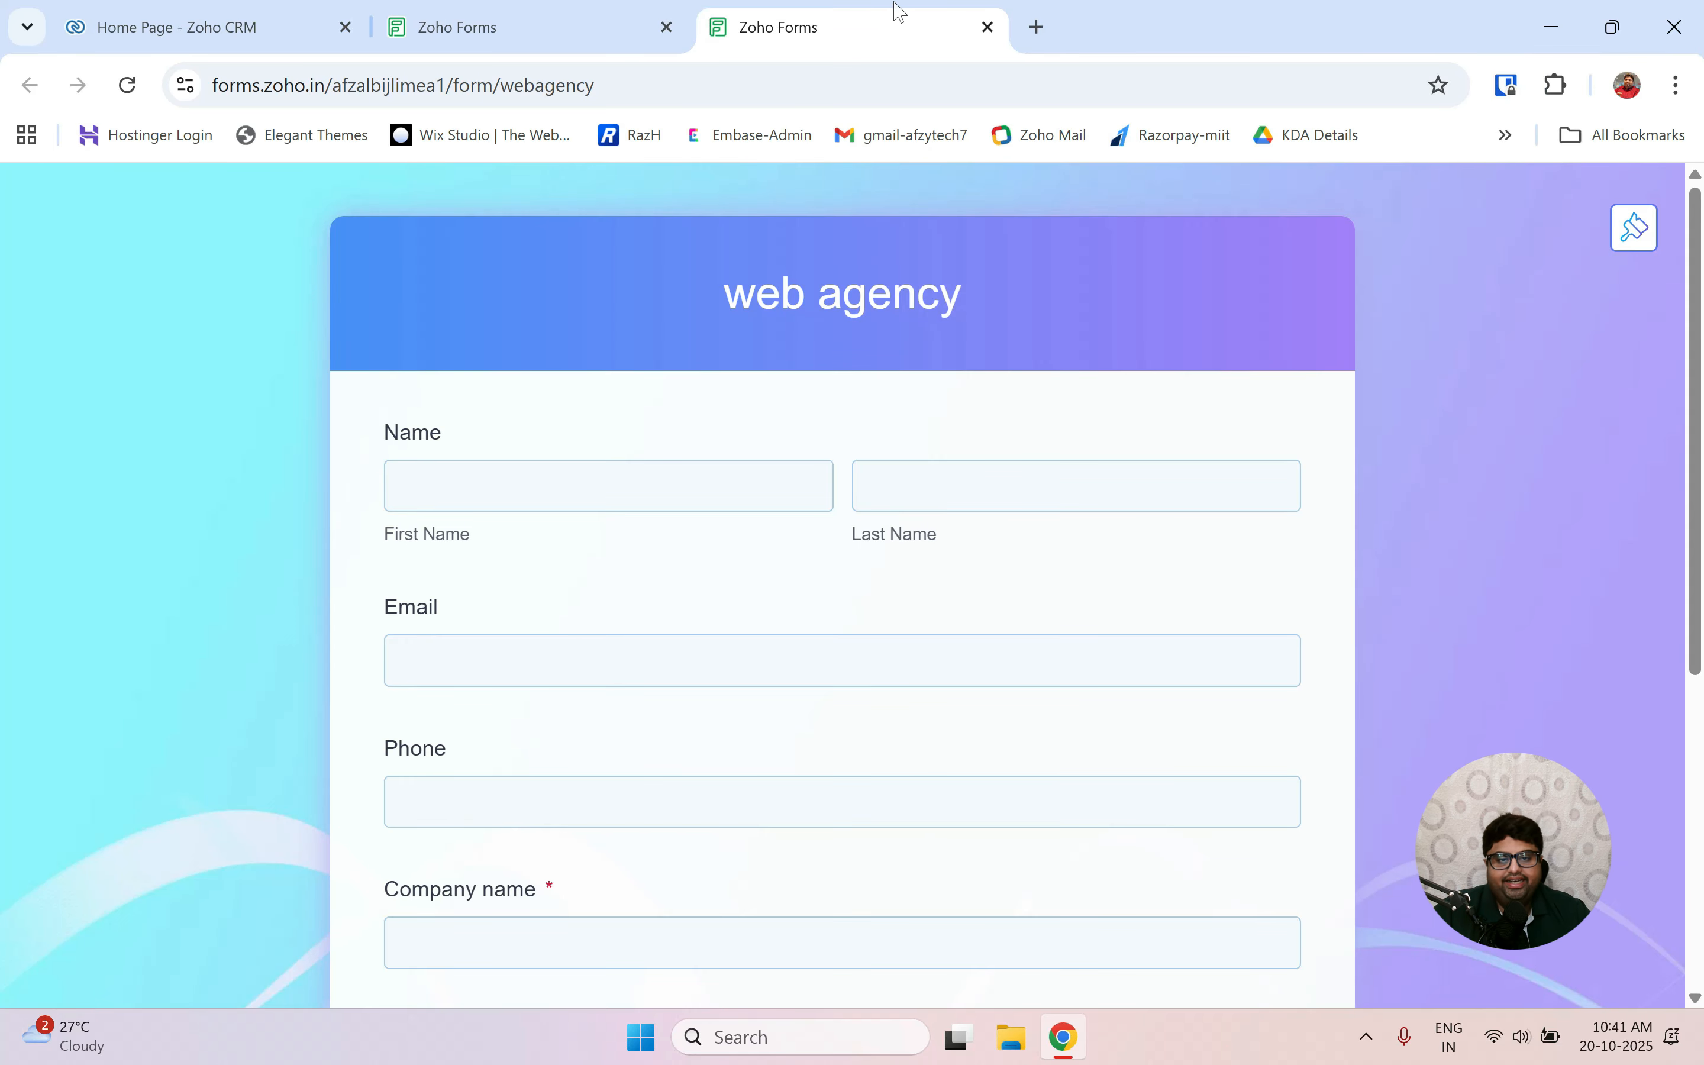
pyautogui.click(988, 27)
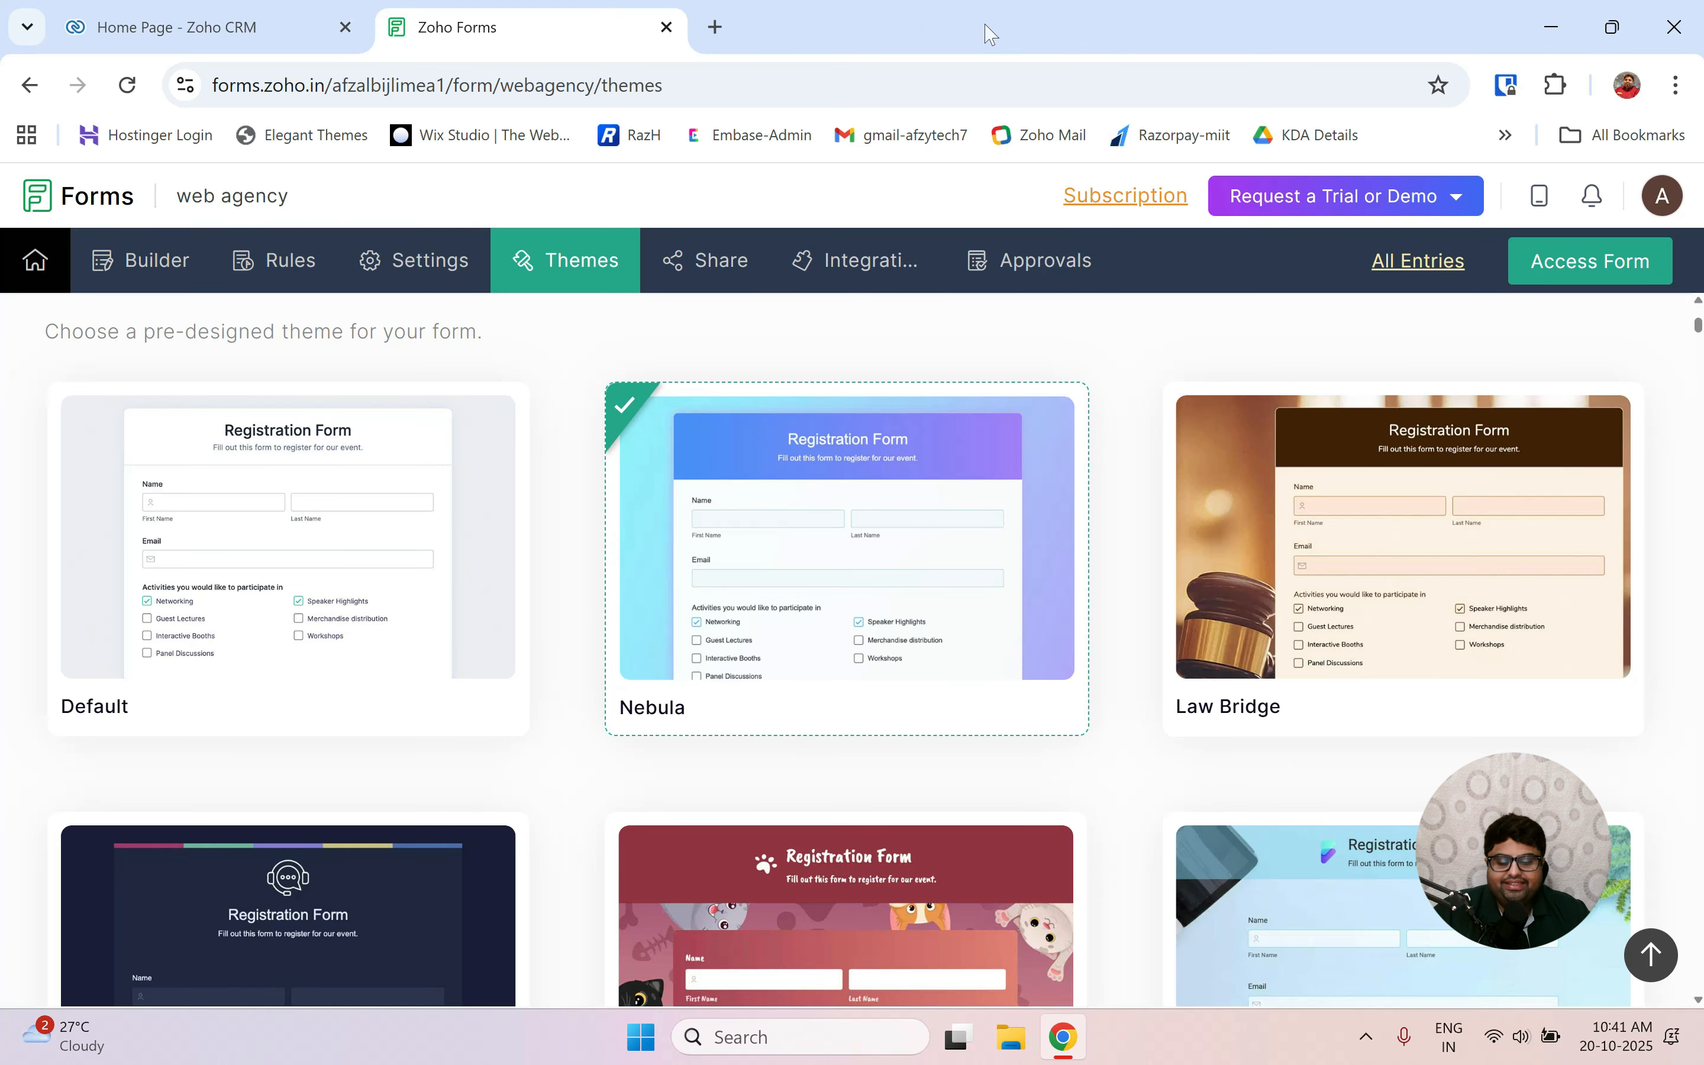
pyautogui.click(155, 264)
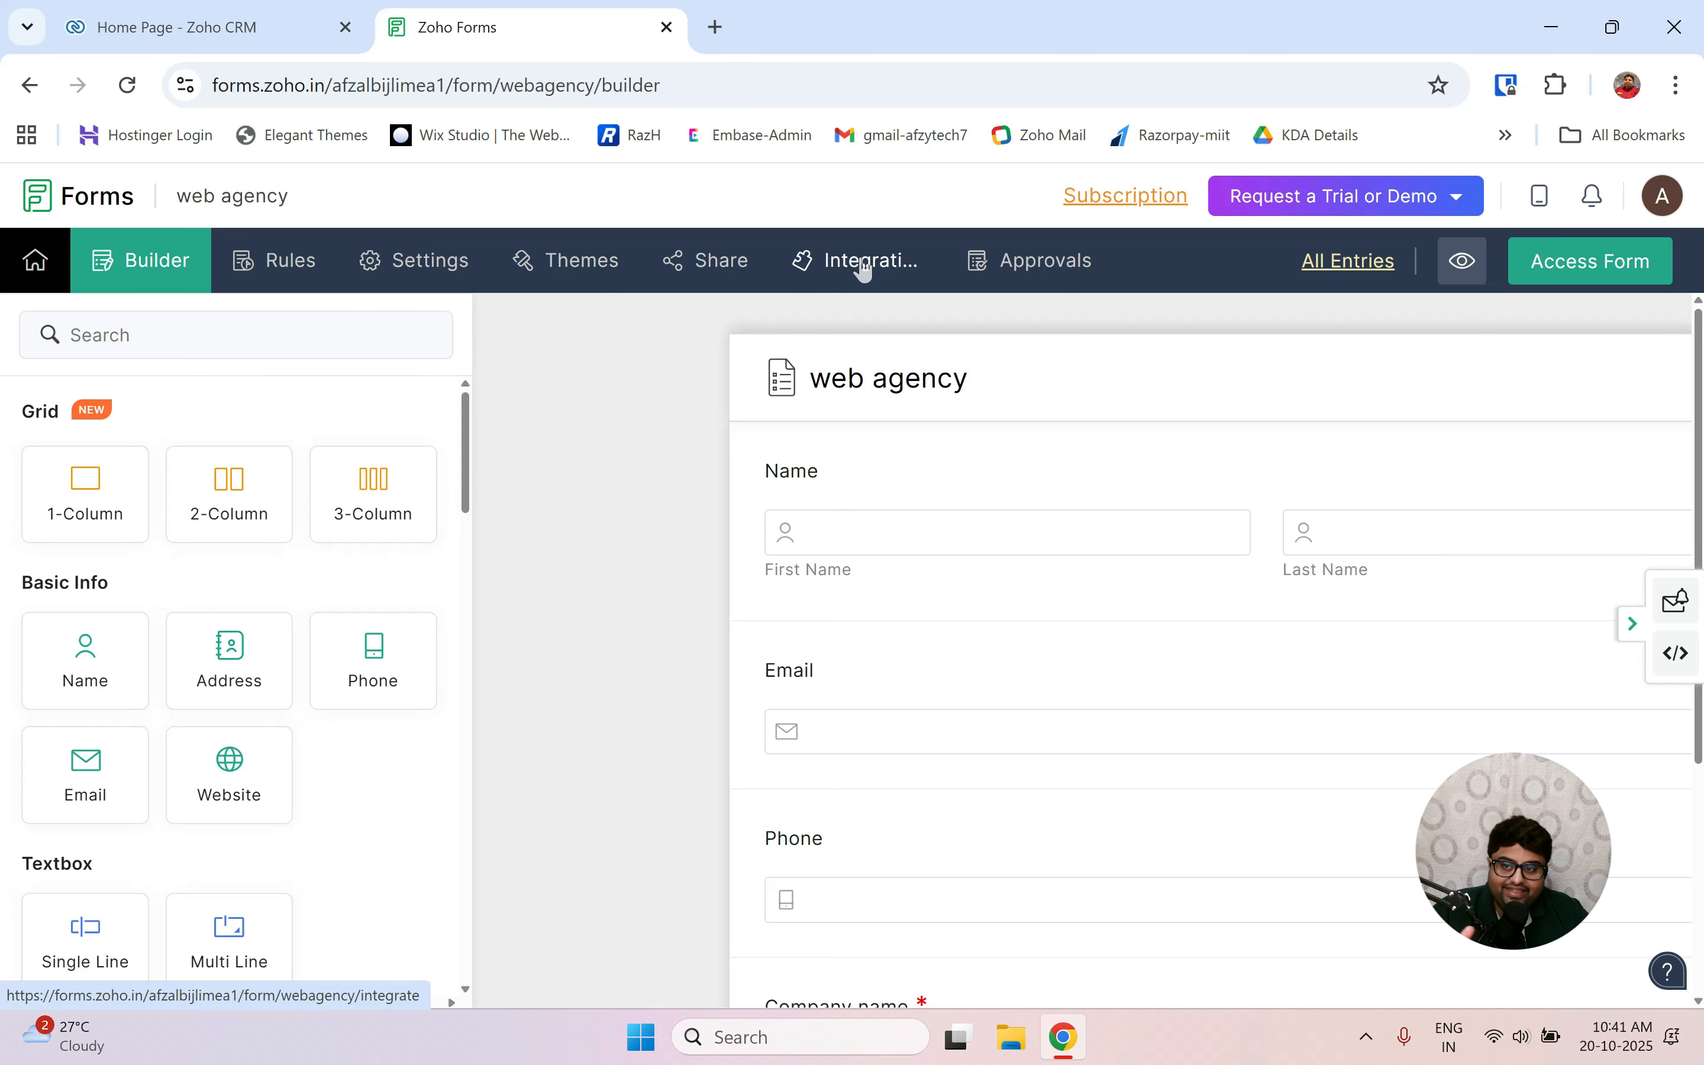
# In the Zoho Forms tab, open Integrations and begin integrating Zoho CRM.
pyautogui.click(137, 26)
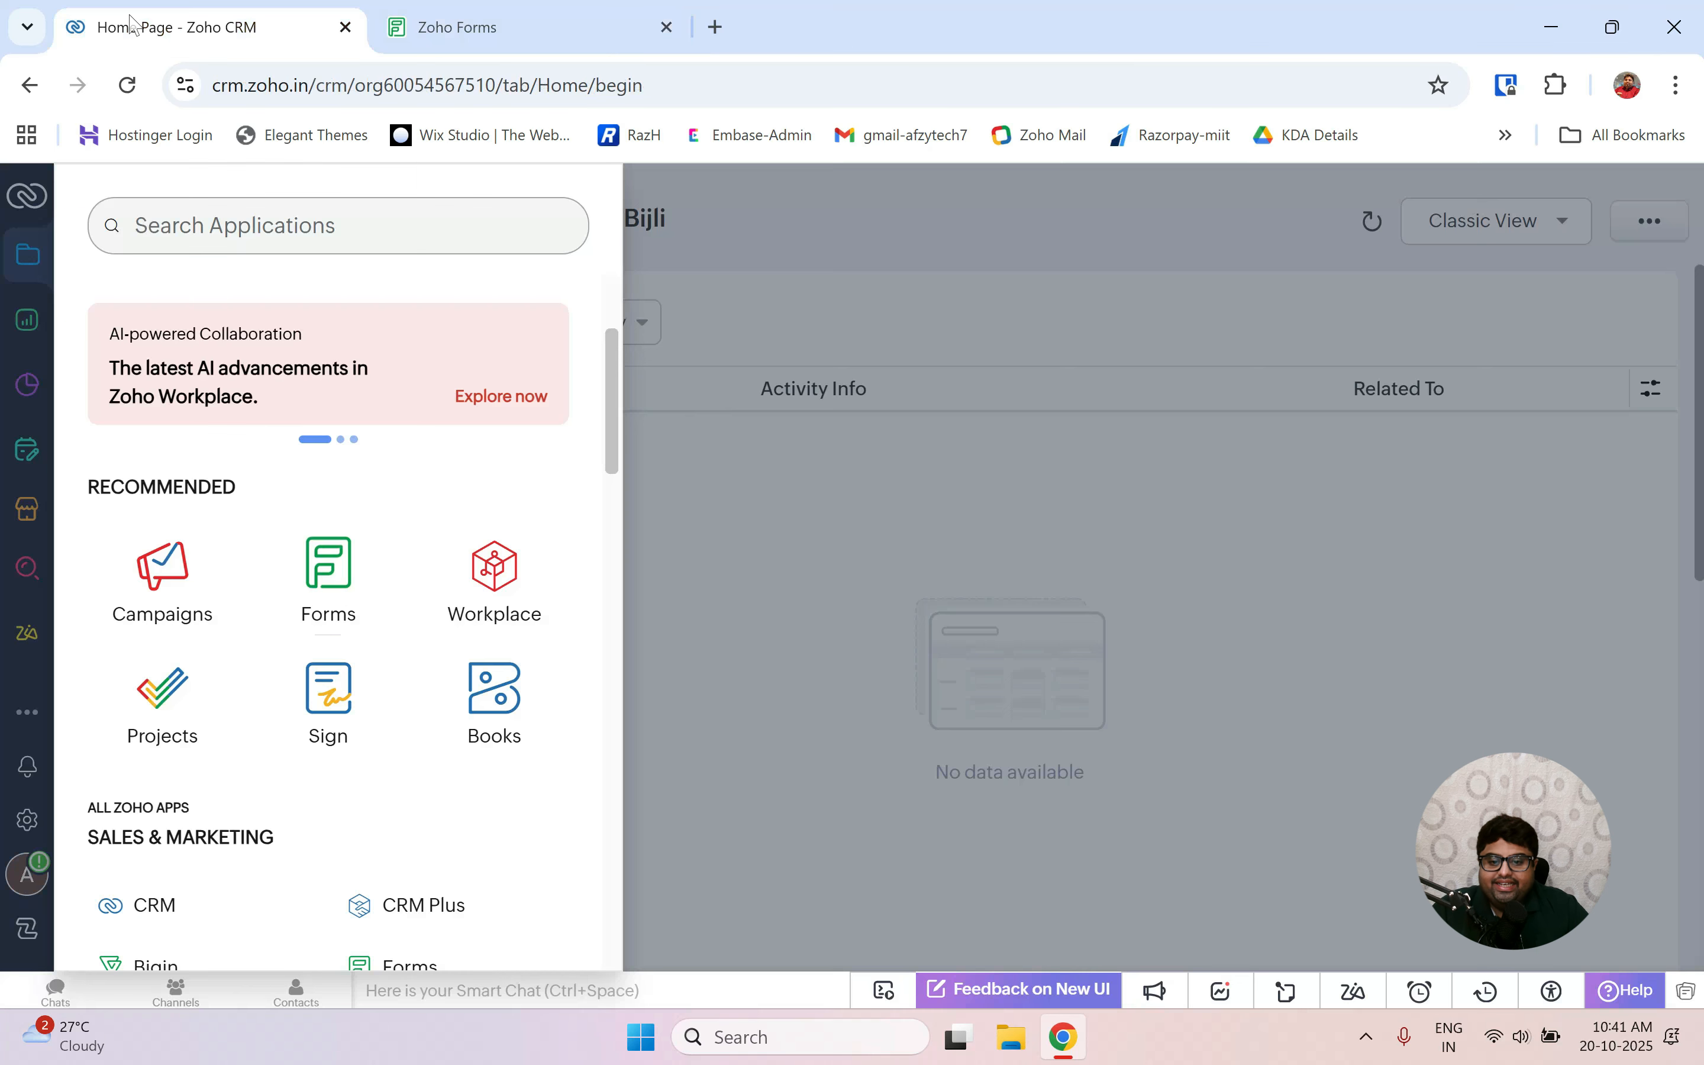
pyautogui.click(829, 520)
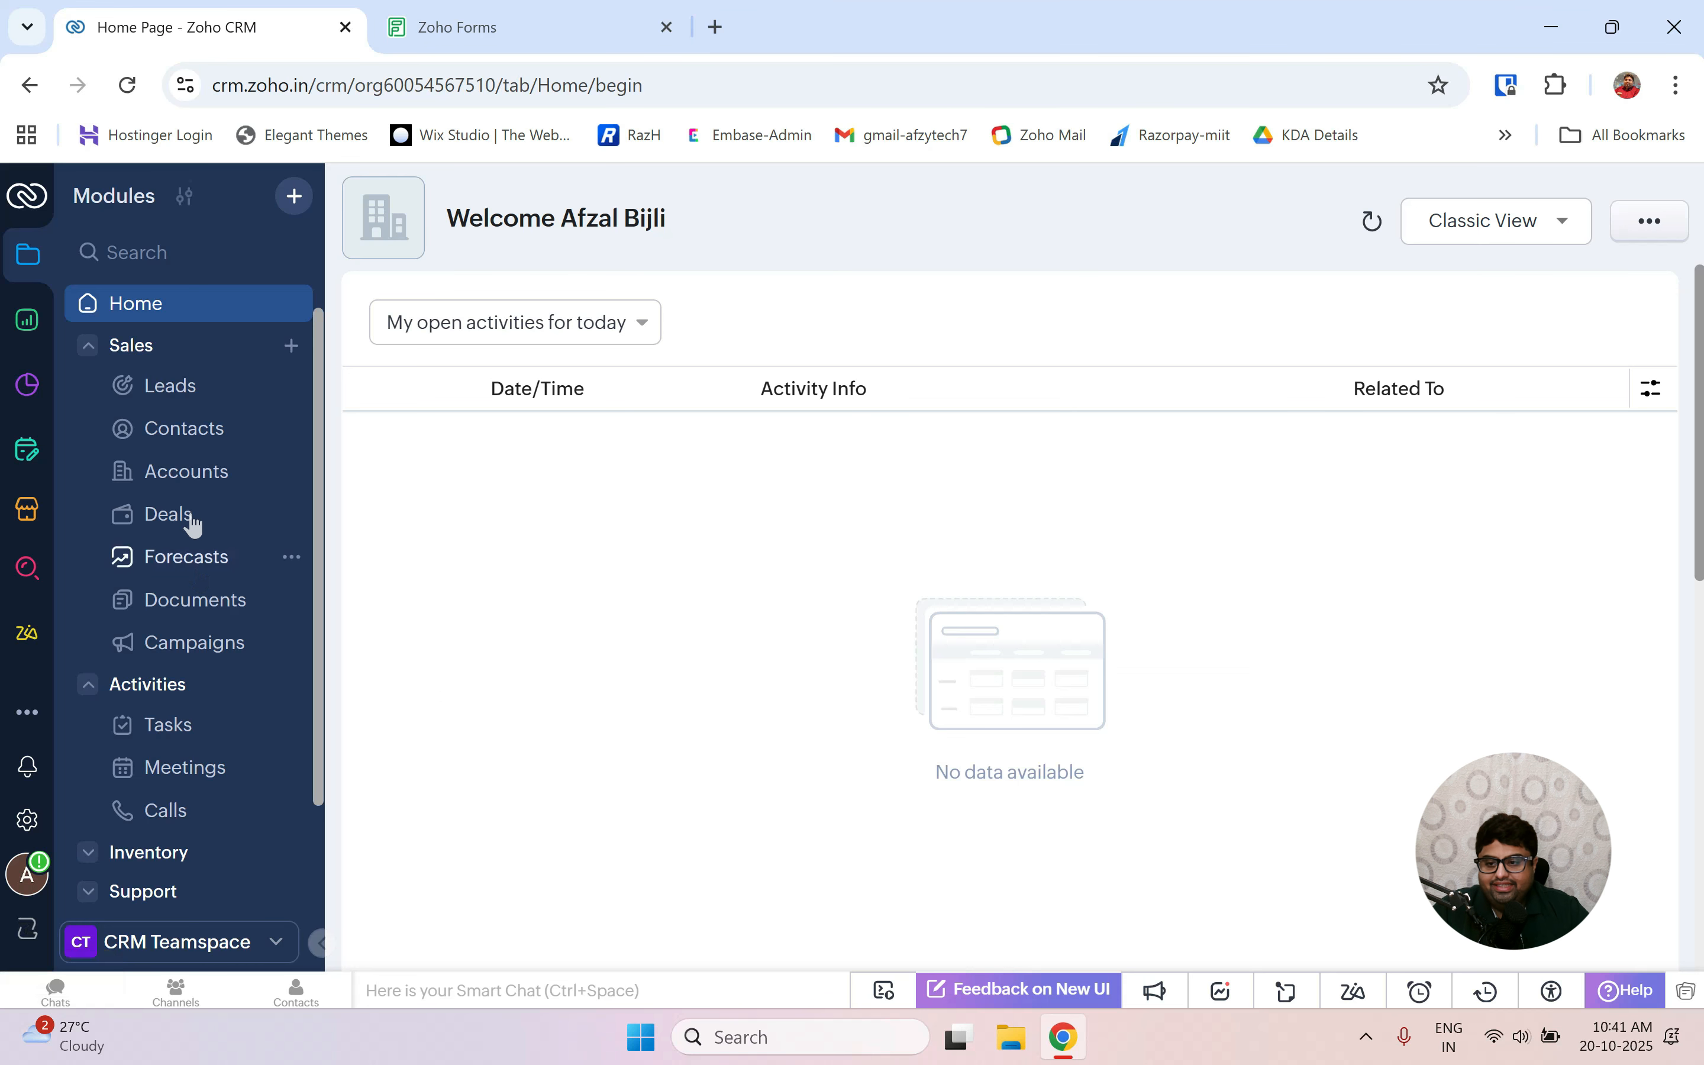
pyautogui.click(436, 36)
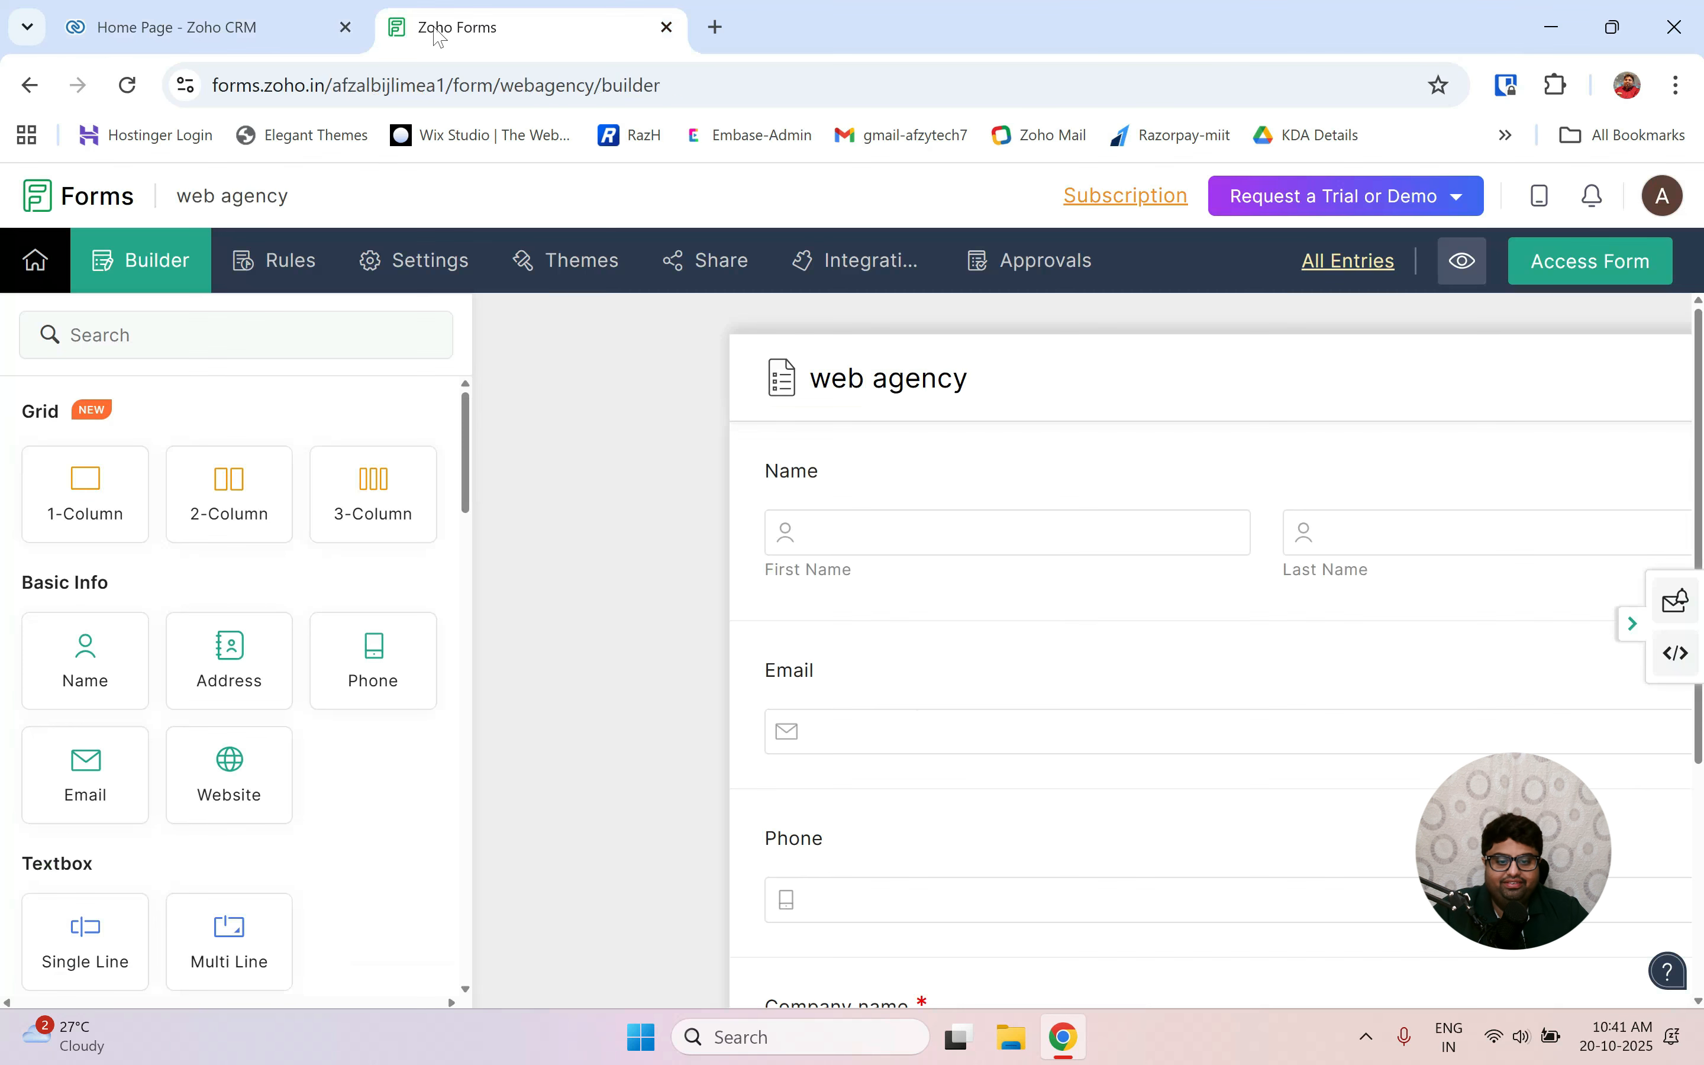
pyautogui.click(893, 260)
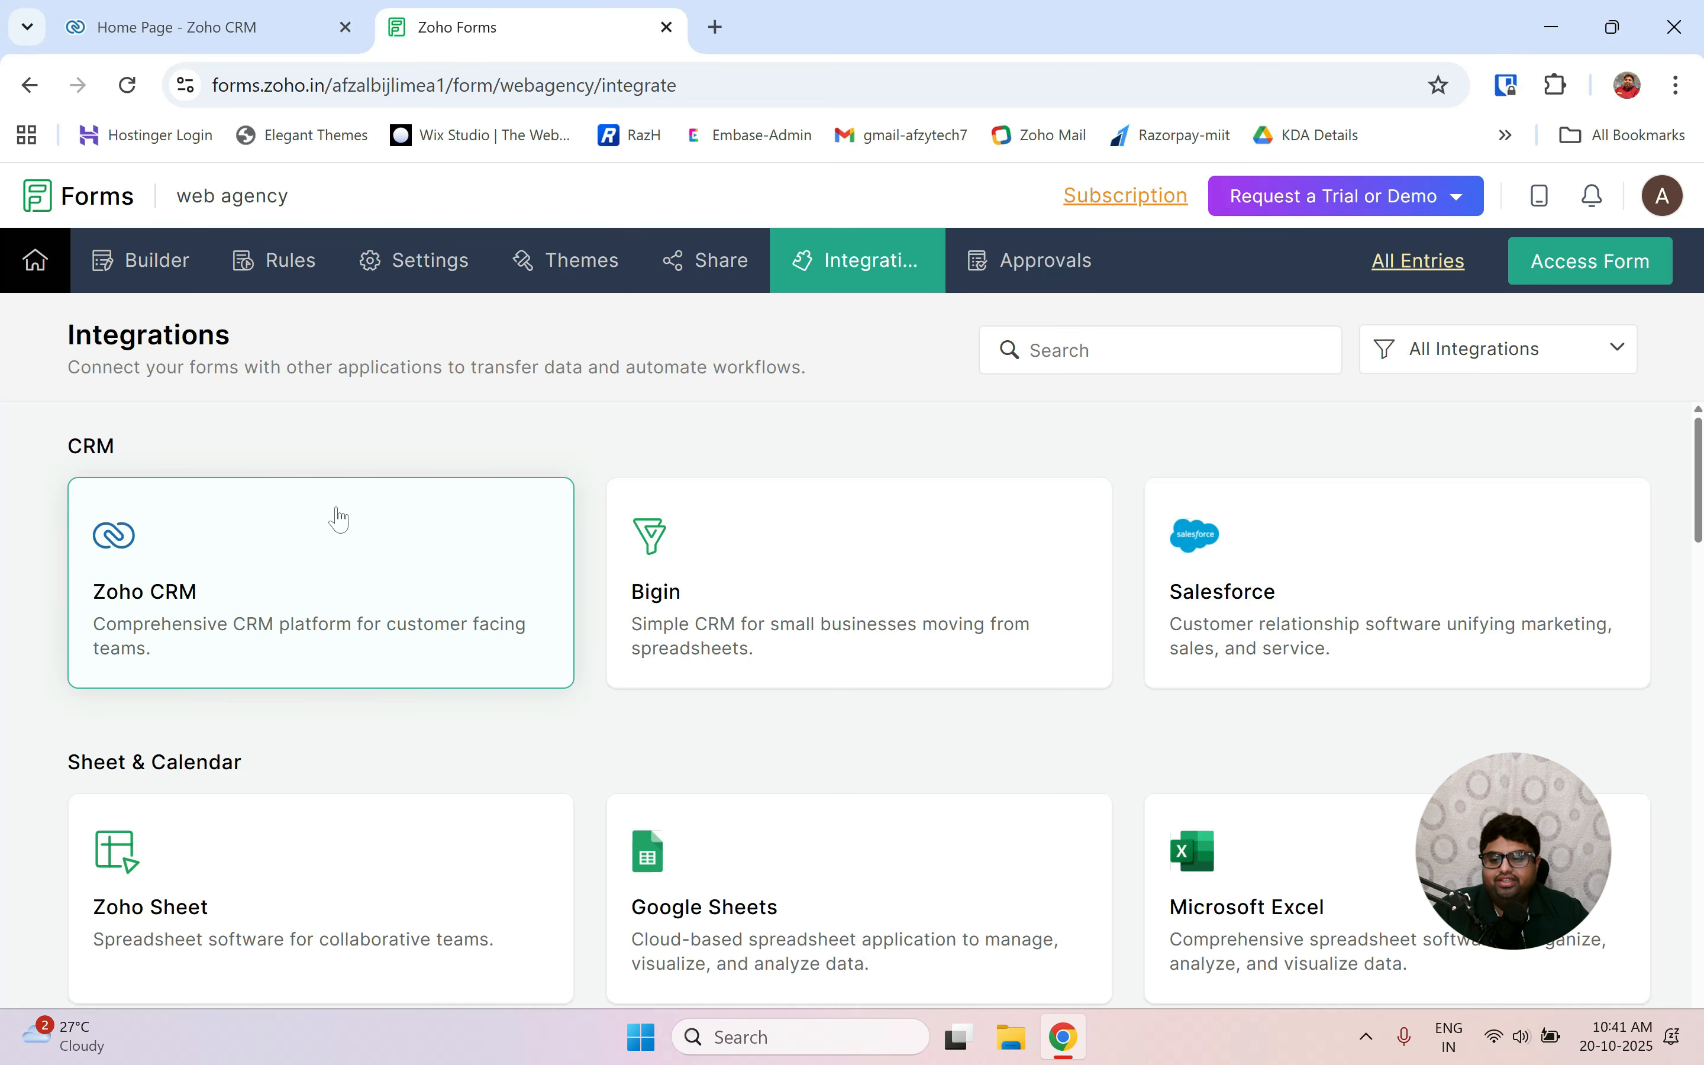
pyautogui.click(216, 569)
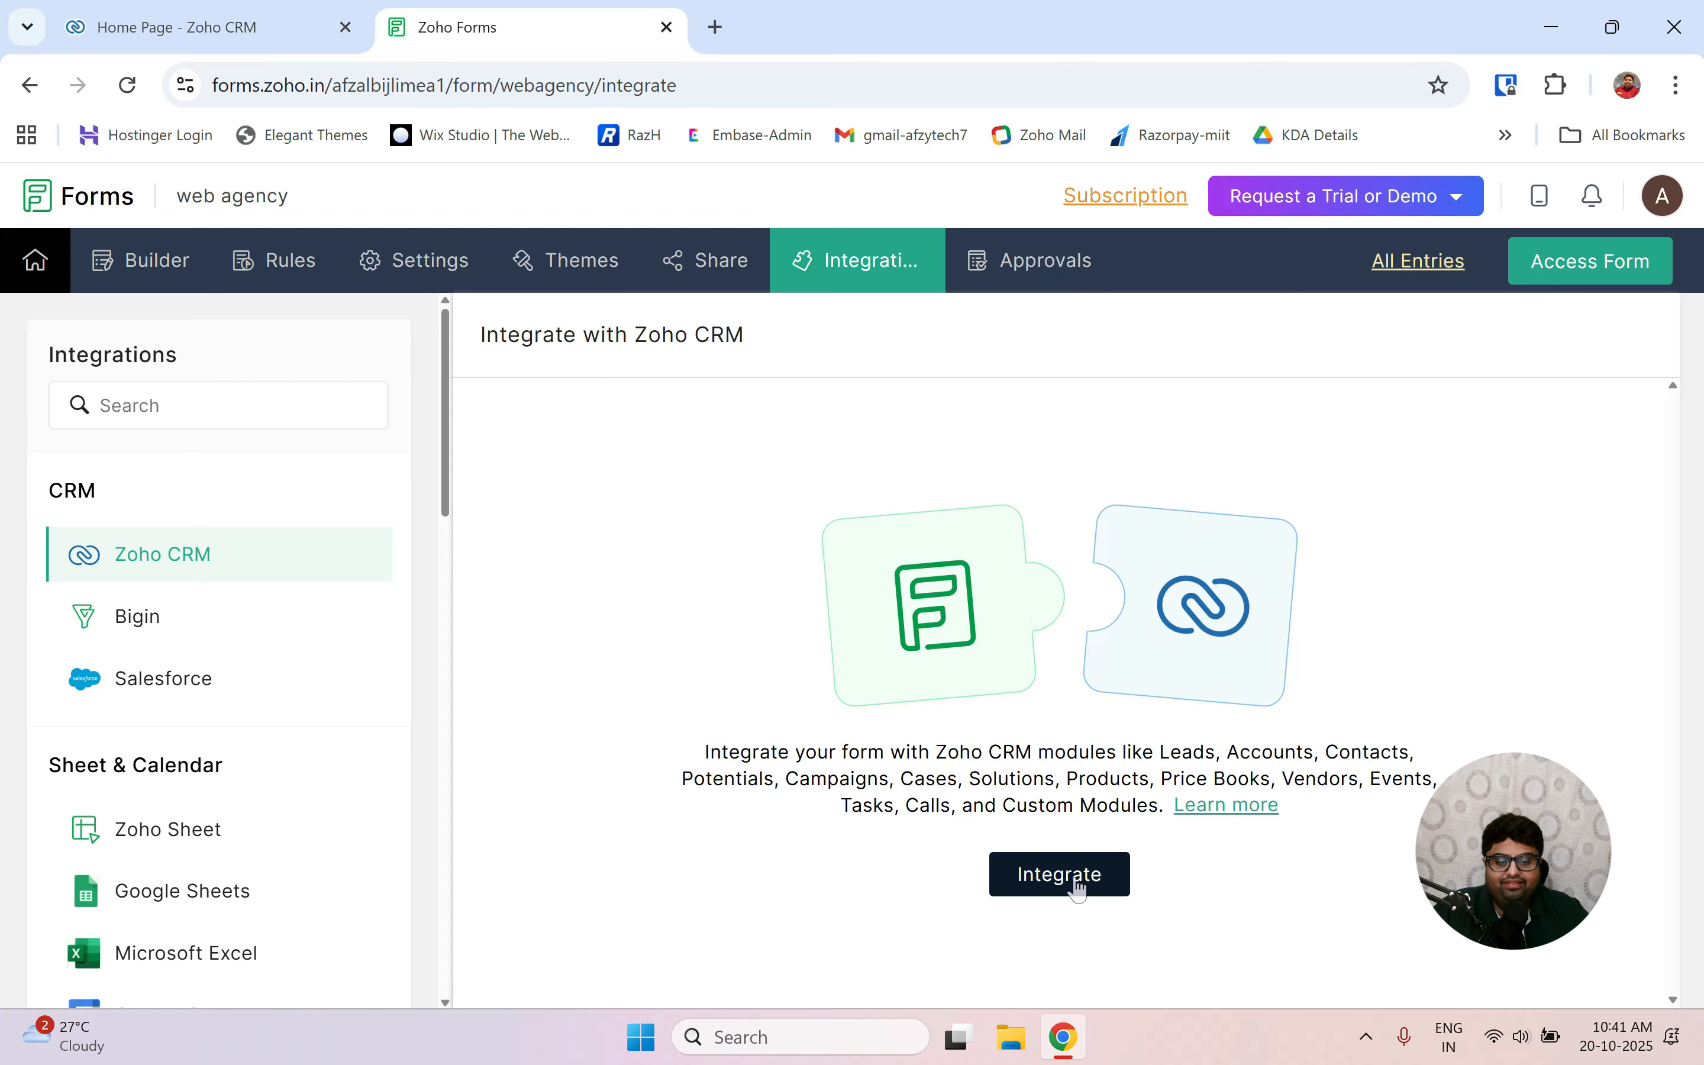
pyautogui.click(1077, 889)
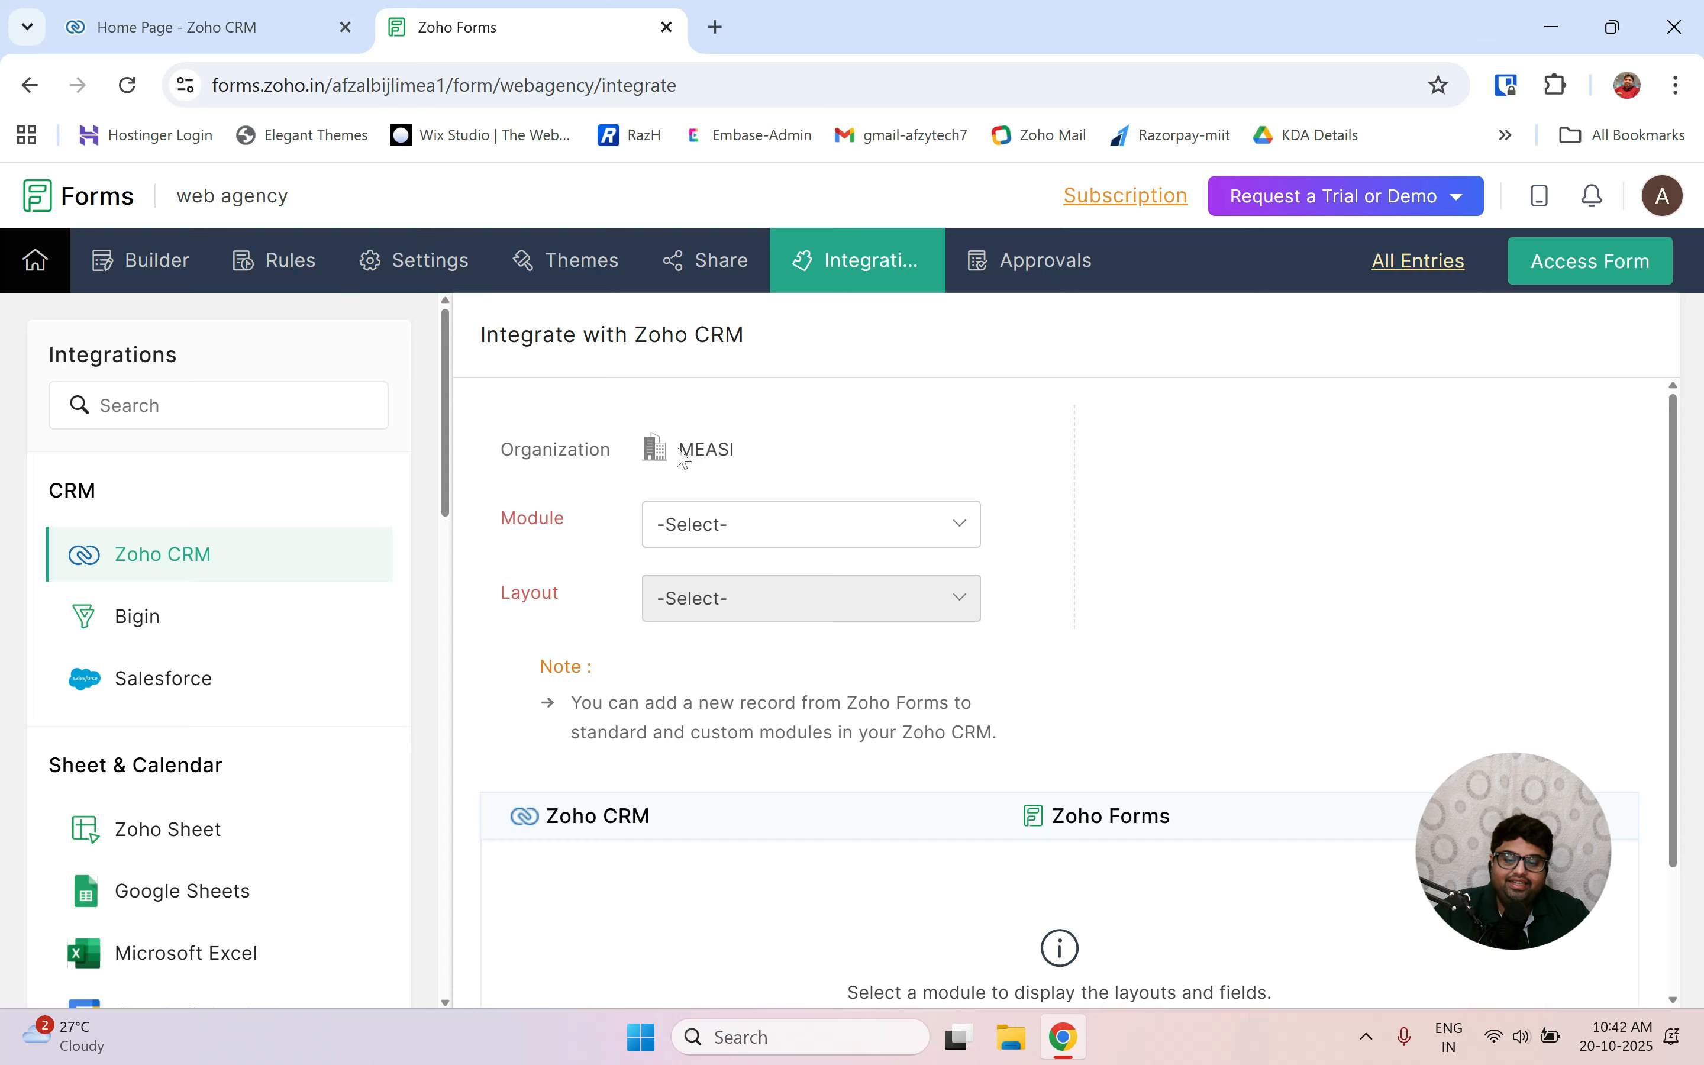
# Choose the CRM module, and map Company to Company name and Last Name to the form's last name.
pyautogui.click(812, 525)
pyautogui.click(718, 625)
pyautogui.scroll(-2, 986, 704)
pyautogui.click(1172, 701)
pyautogui.scroll(-2, 1141, 532)
pyautogui.click(1140, 532)
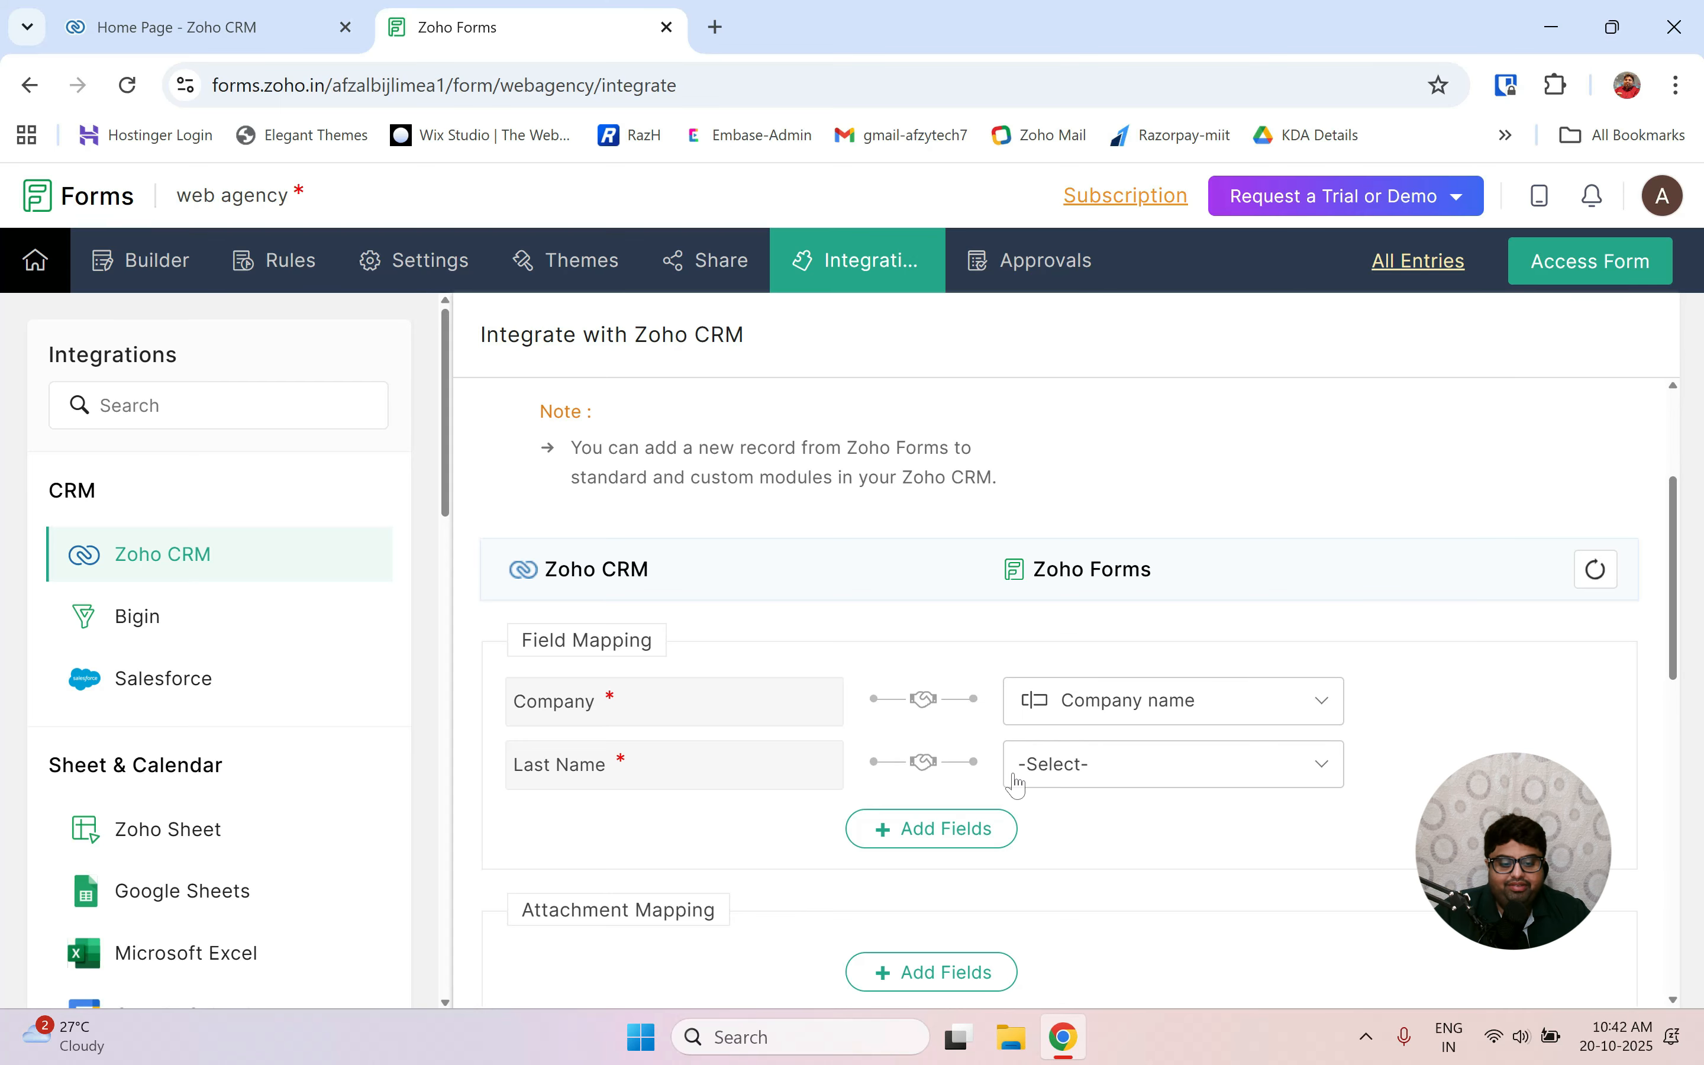
pyautogui.click(1053, 770)
pyautogui.scroll(-3, 1155, 585)
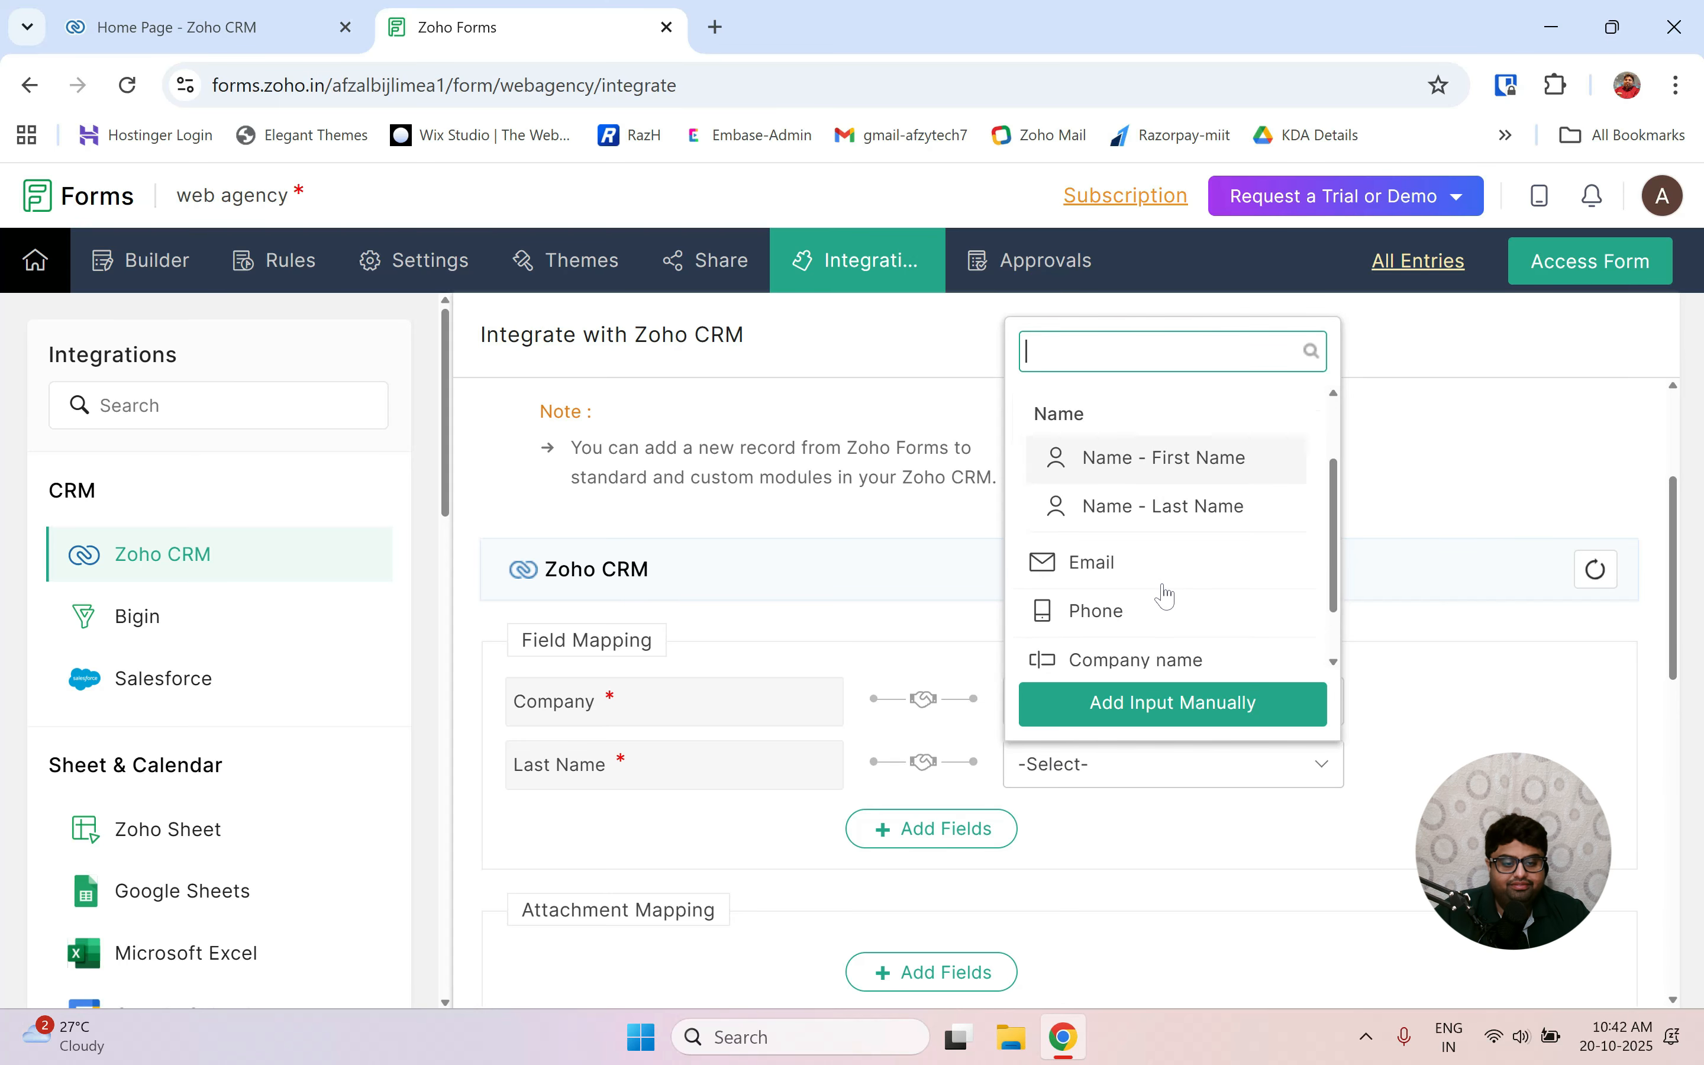
pyautogui.click(1162, 433)
pyautogui.scroll(-3, 1162, 585)
# Add a mapping row linking CRM Email to the form's Email field.
pyautogui.click(930, 652)
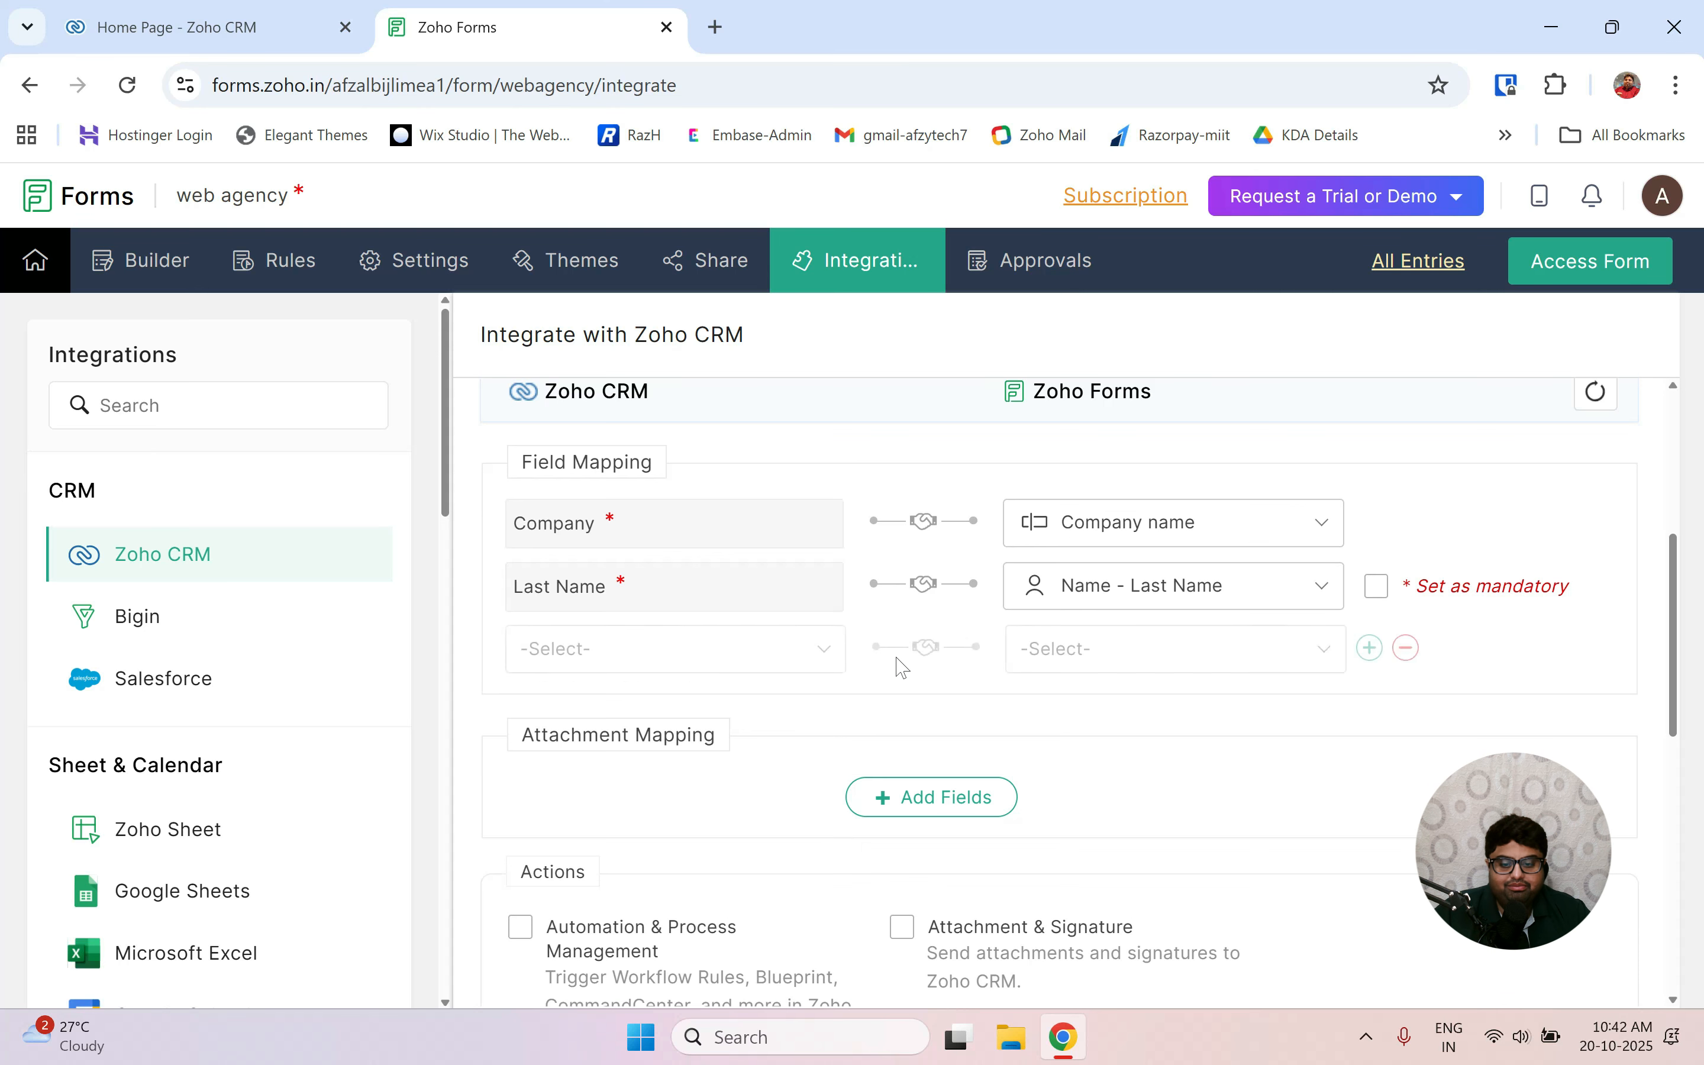
pyautogui.click(640, 644)
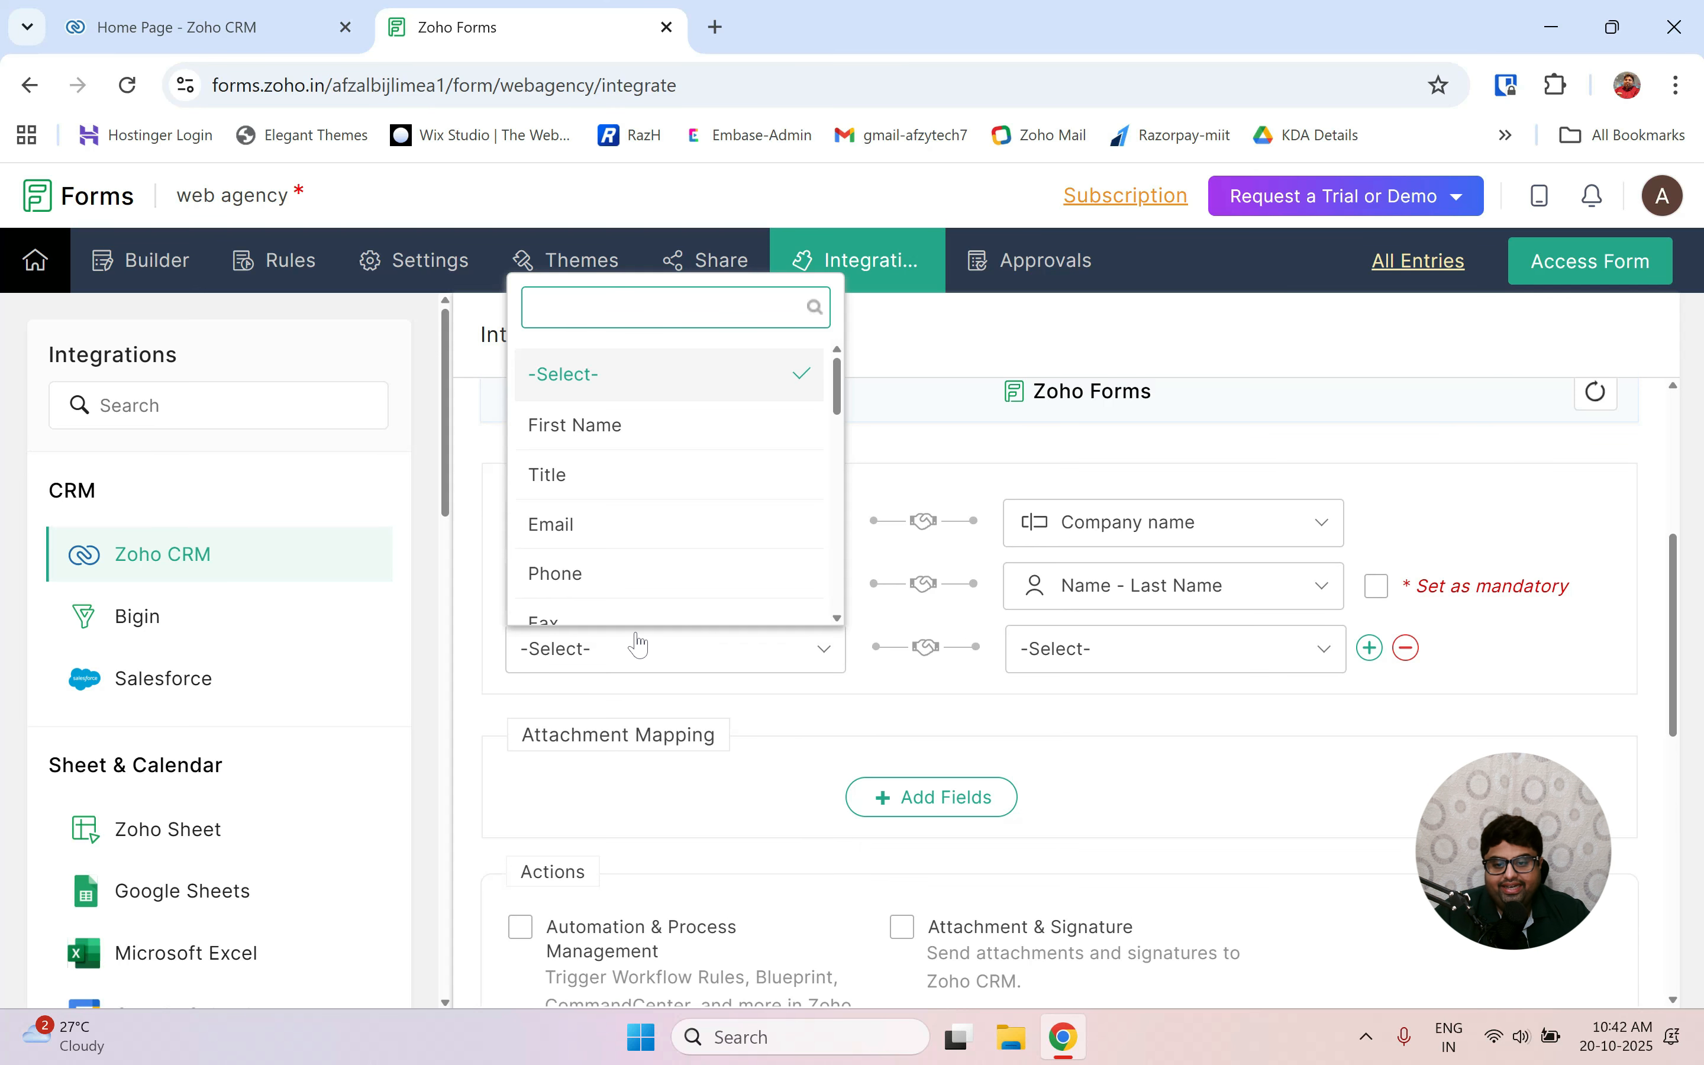
pyautogui.scroll(-1, 556, 536)
pyautogui.click(572, 495)
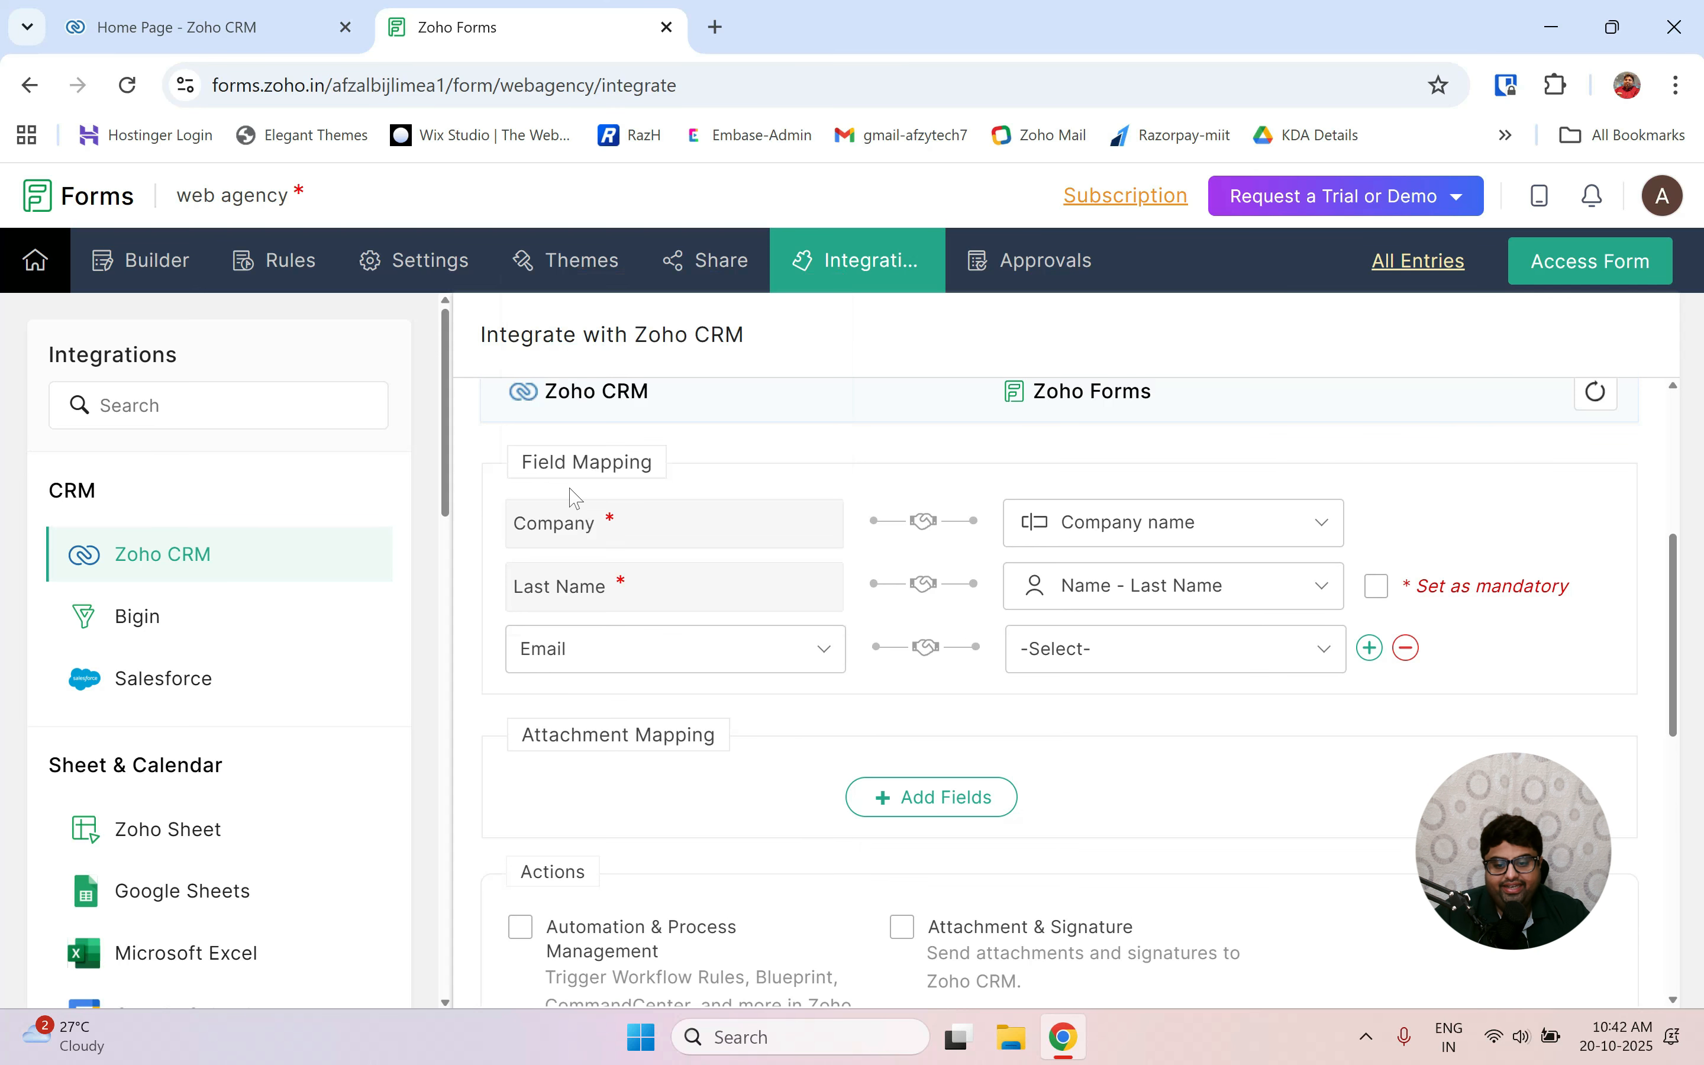
pyautogui.click(1130, 652)
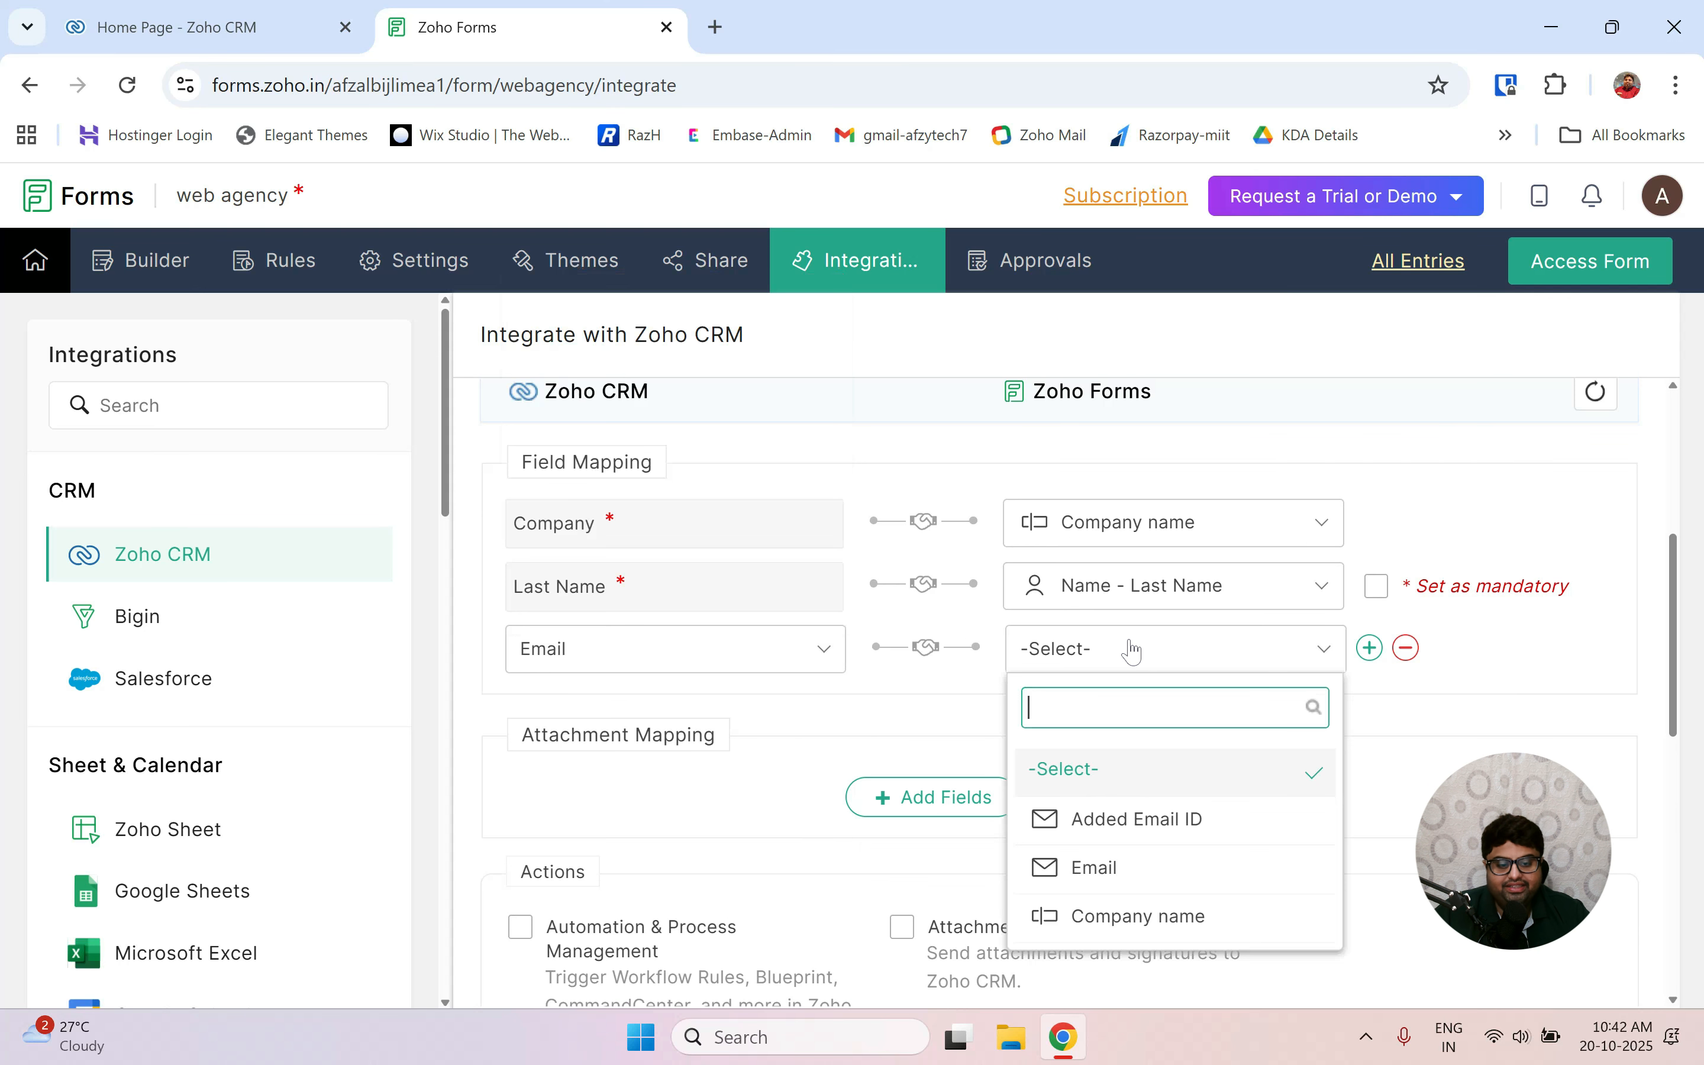
pyautogui.click(1118, 876)
pyautogui.scroll(1, 941, 726)
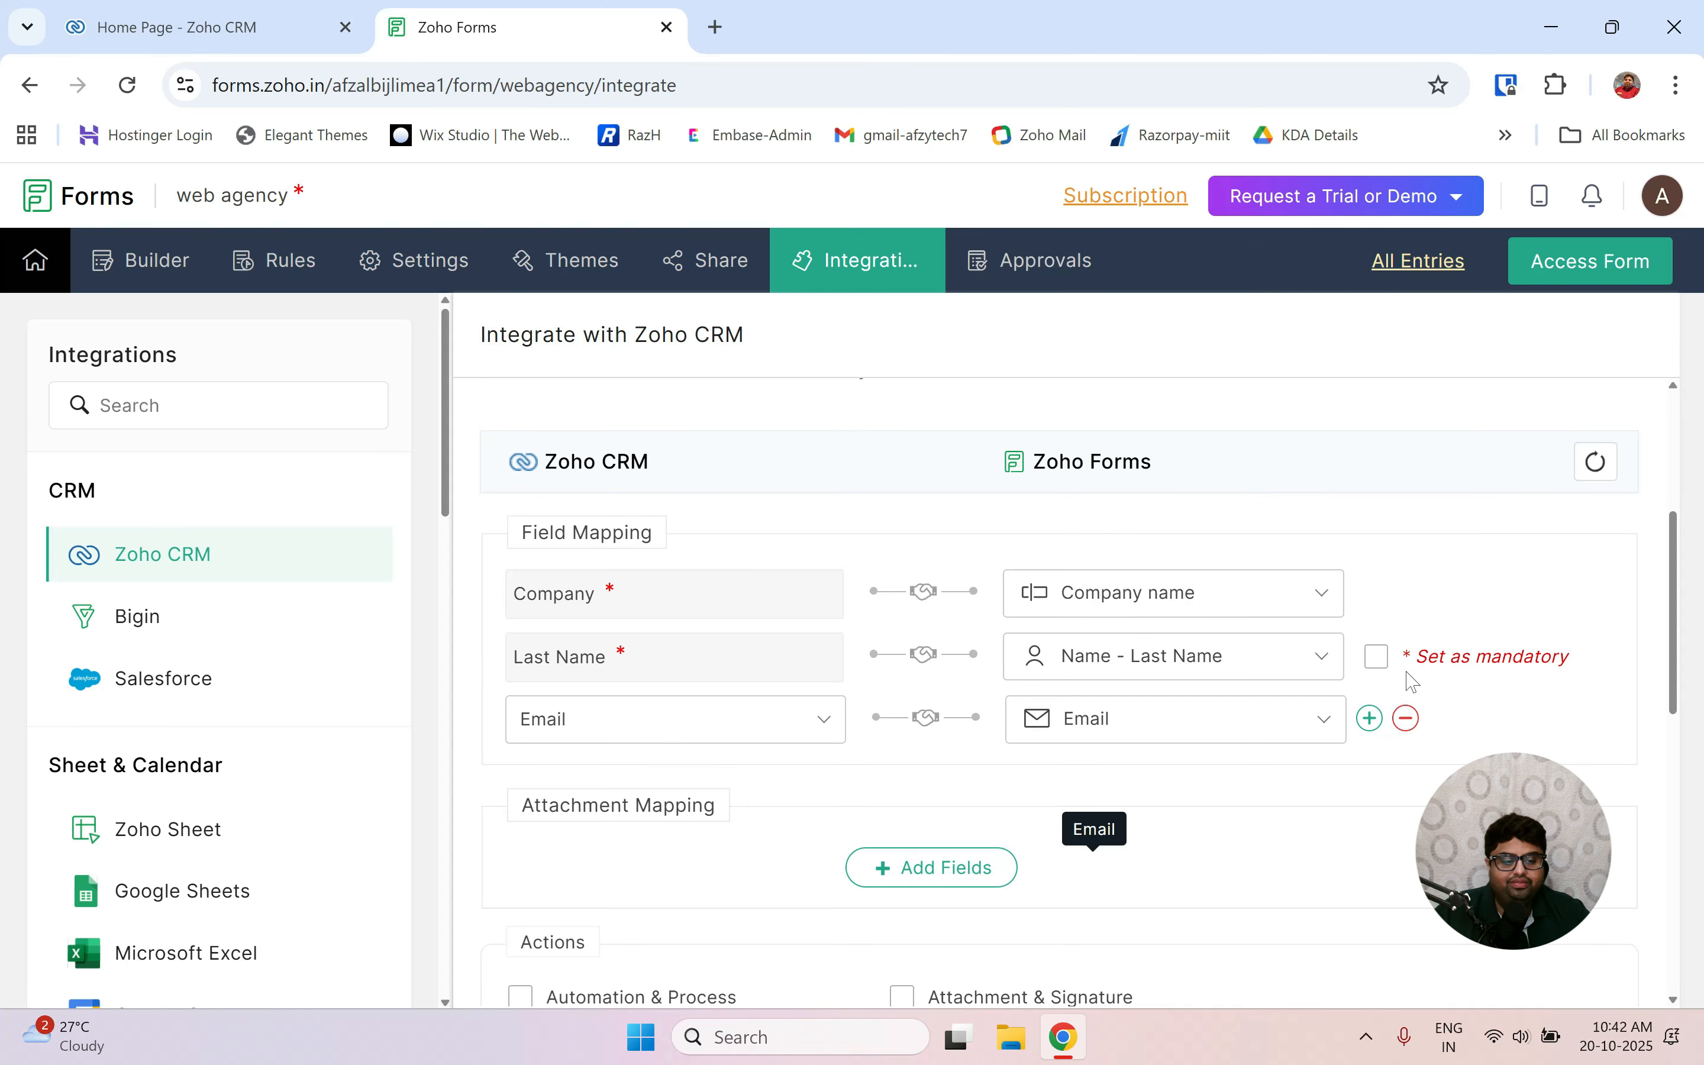
# Map CRM Mobile to the form's Phone field and set the last name as mandatory.
pyautogui.click(1371, 724)
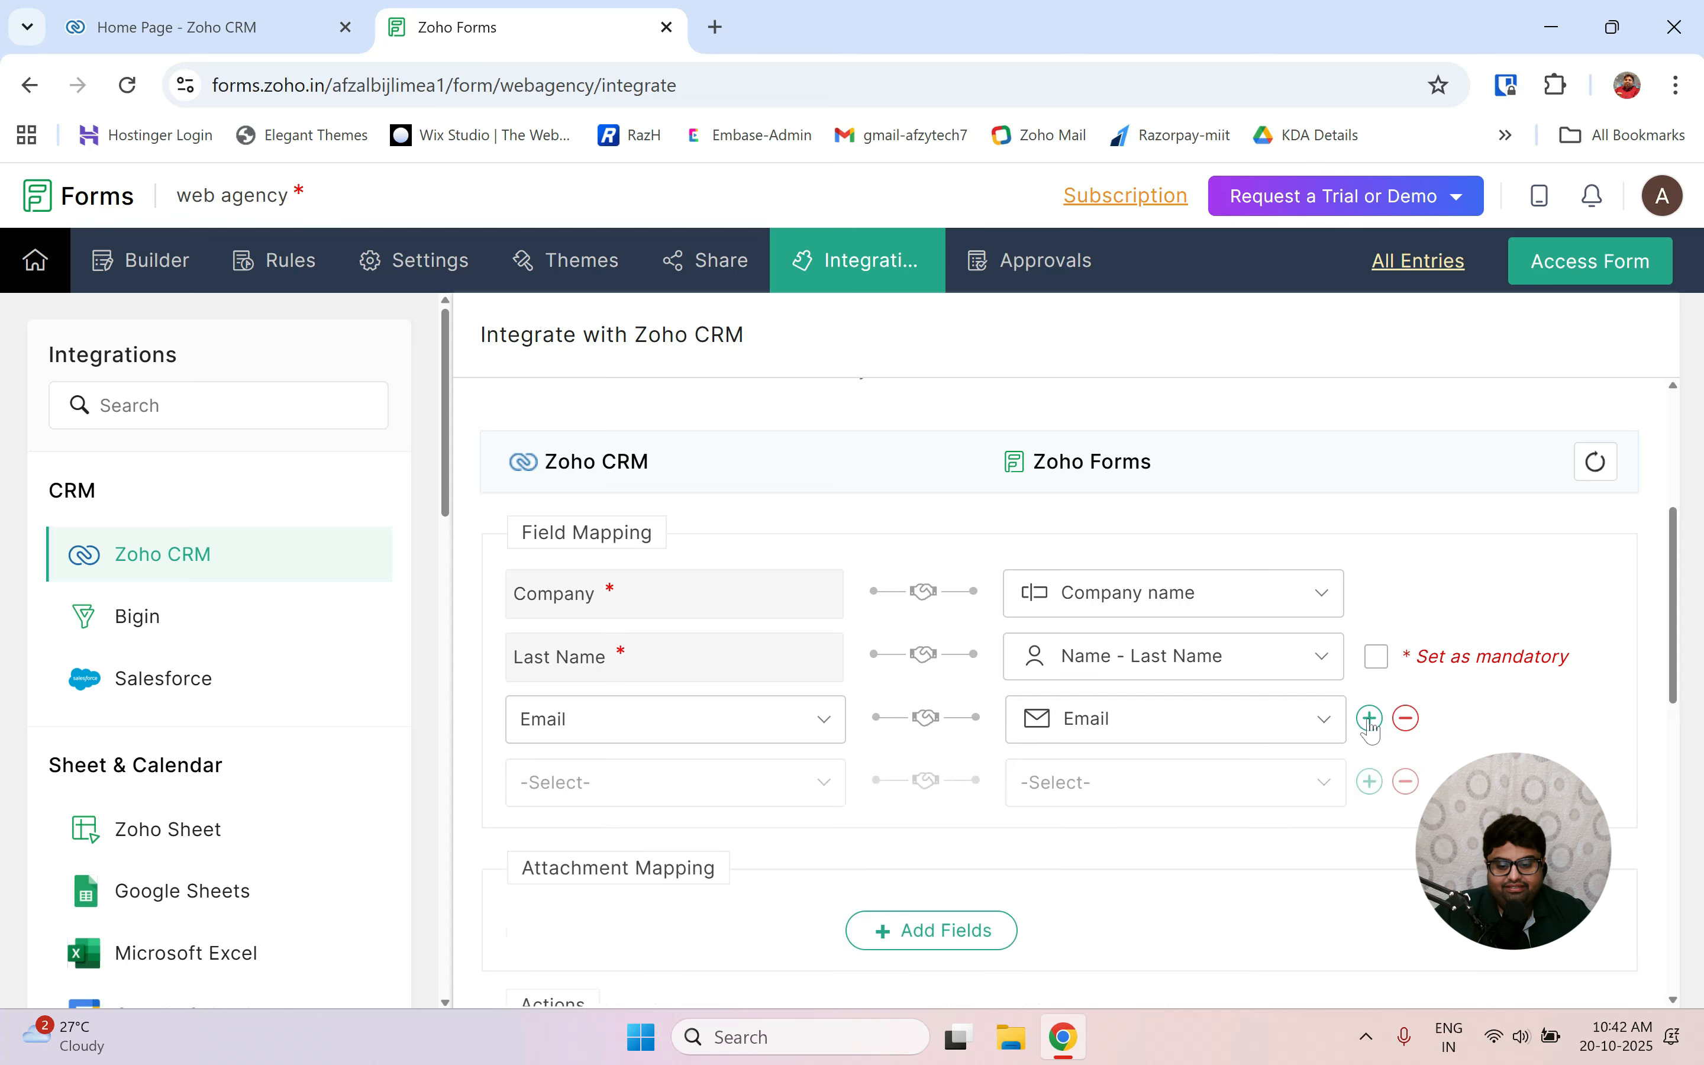
pyautogui.click(641, 792)
pyautogui.scroll(-7, 581, 637)
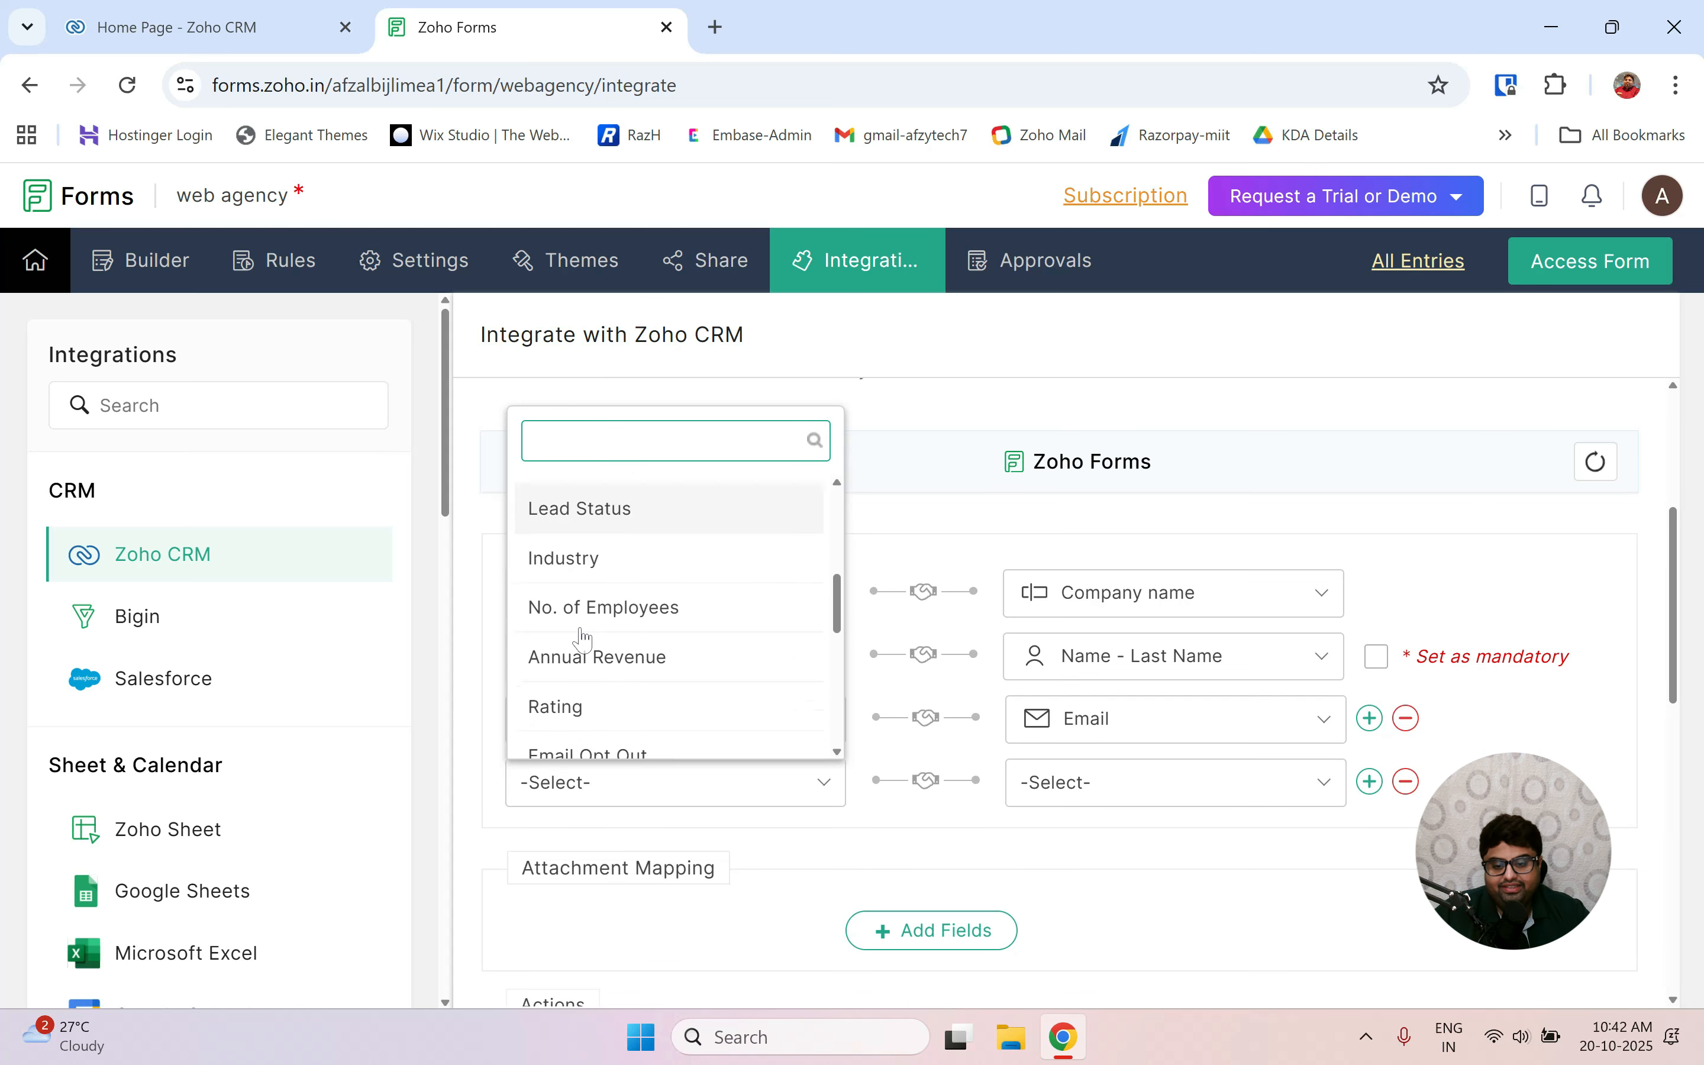
pyautogui.scroll(7, 585, 641)
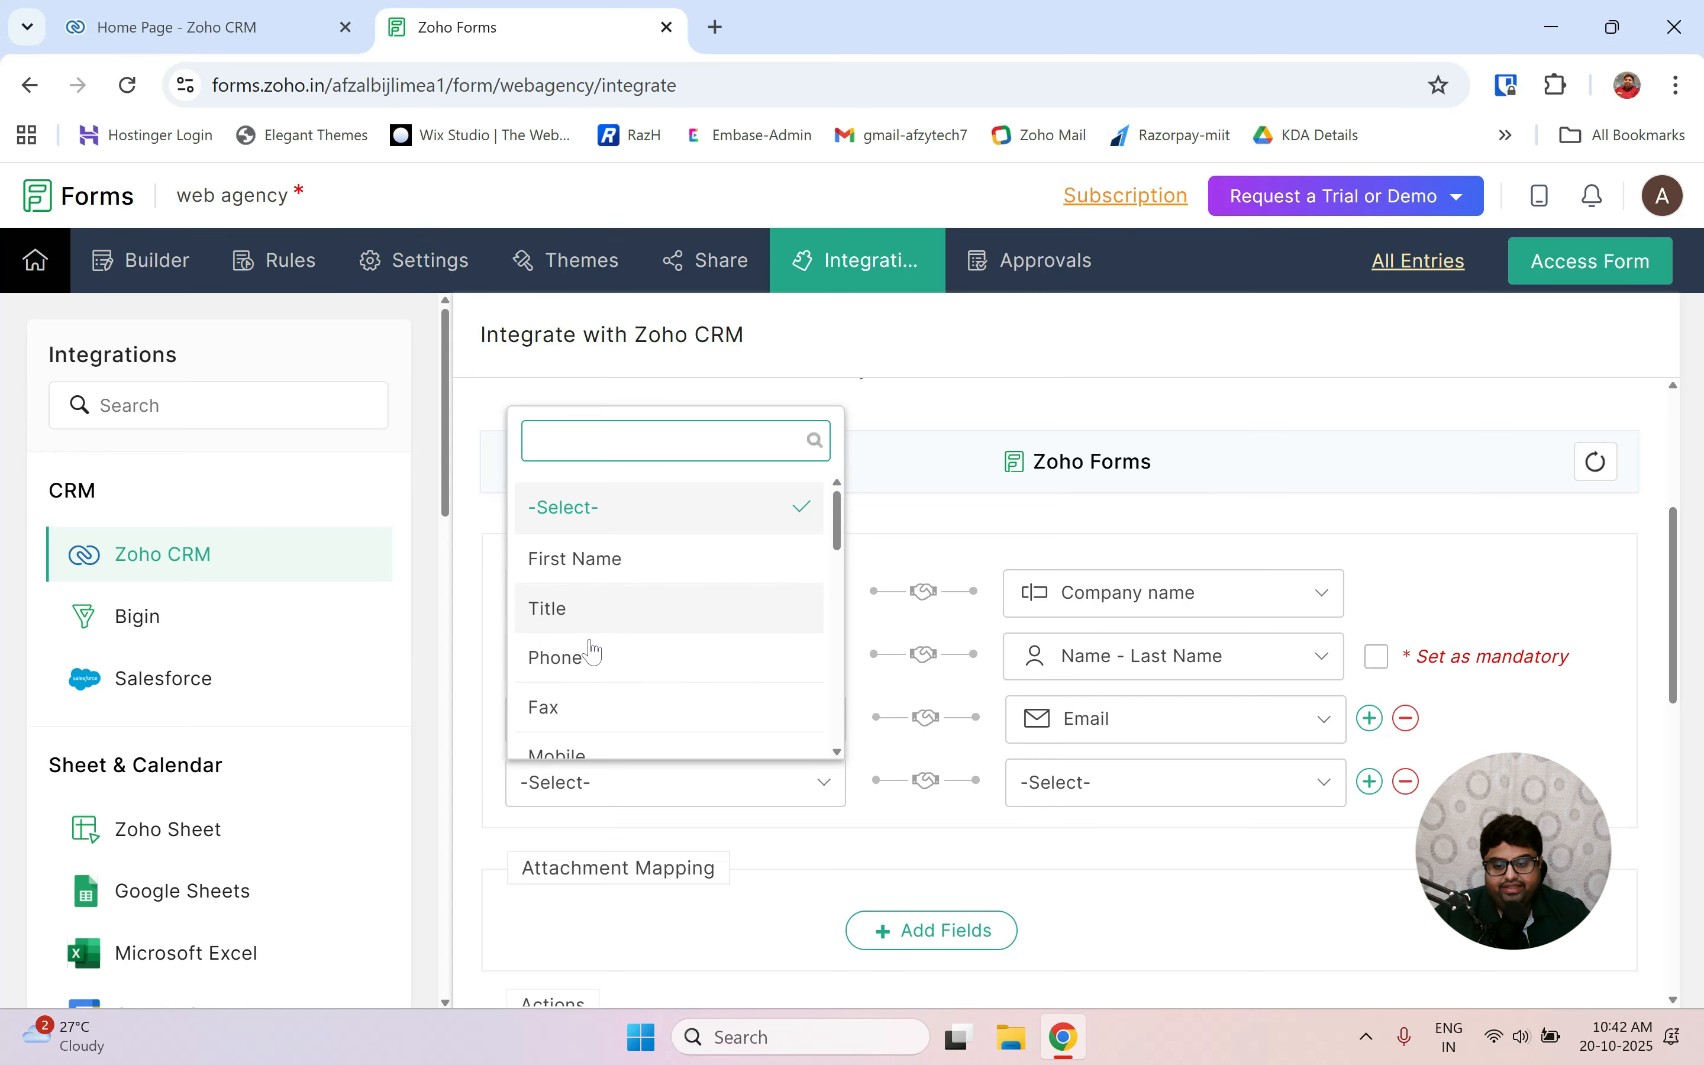
pyautogui.scroll(-3, 597, 690)
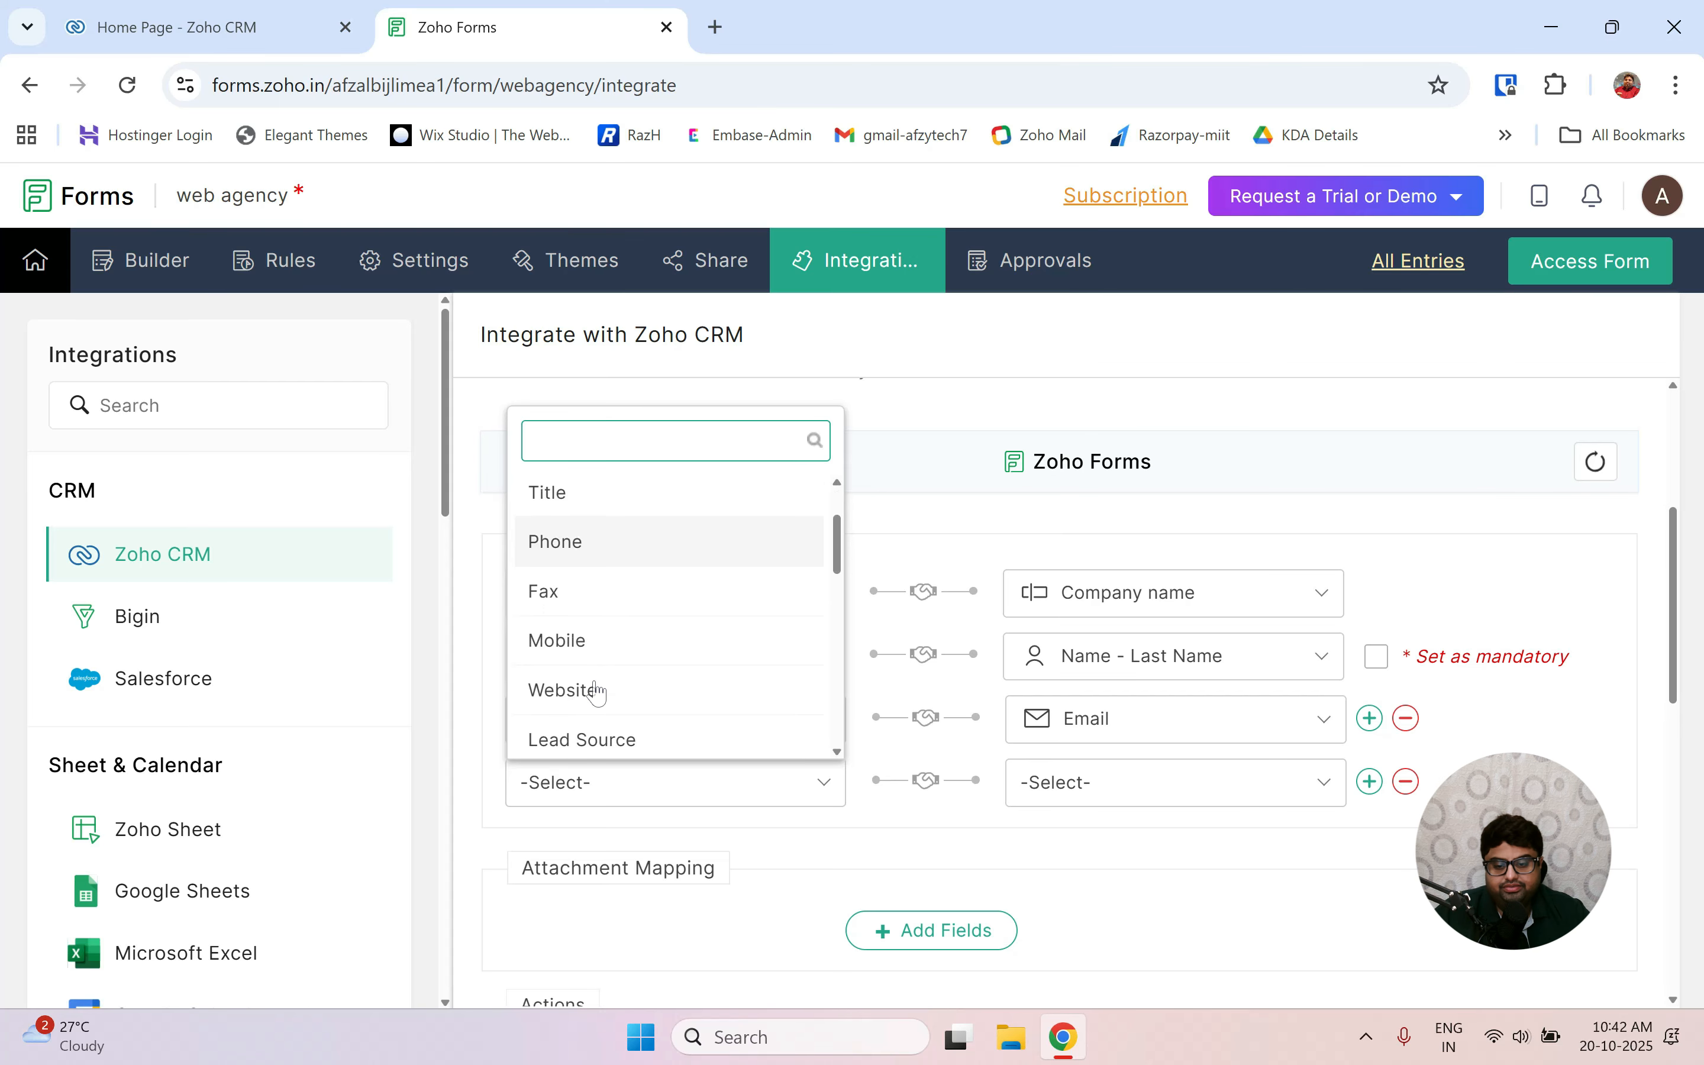
pyautogui.click(578, 609)
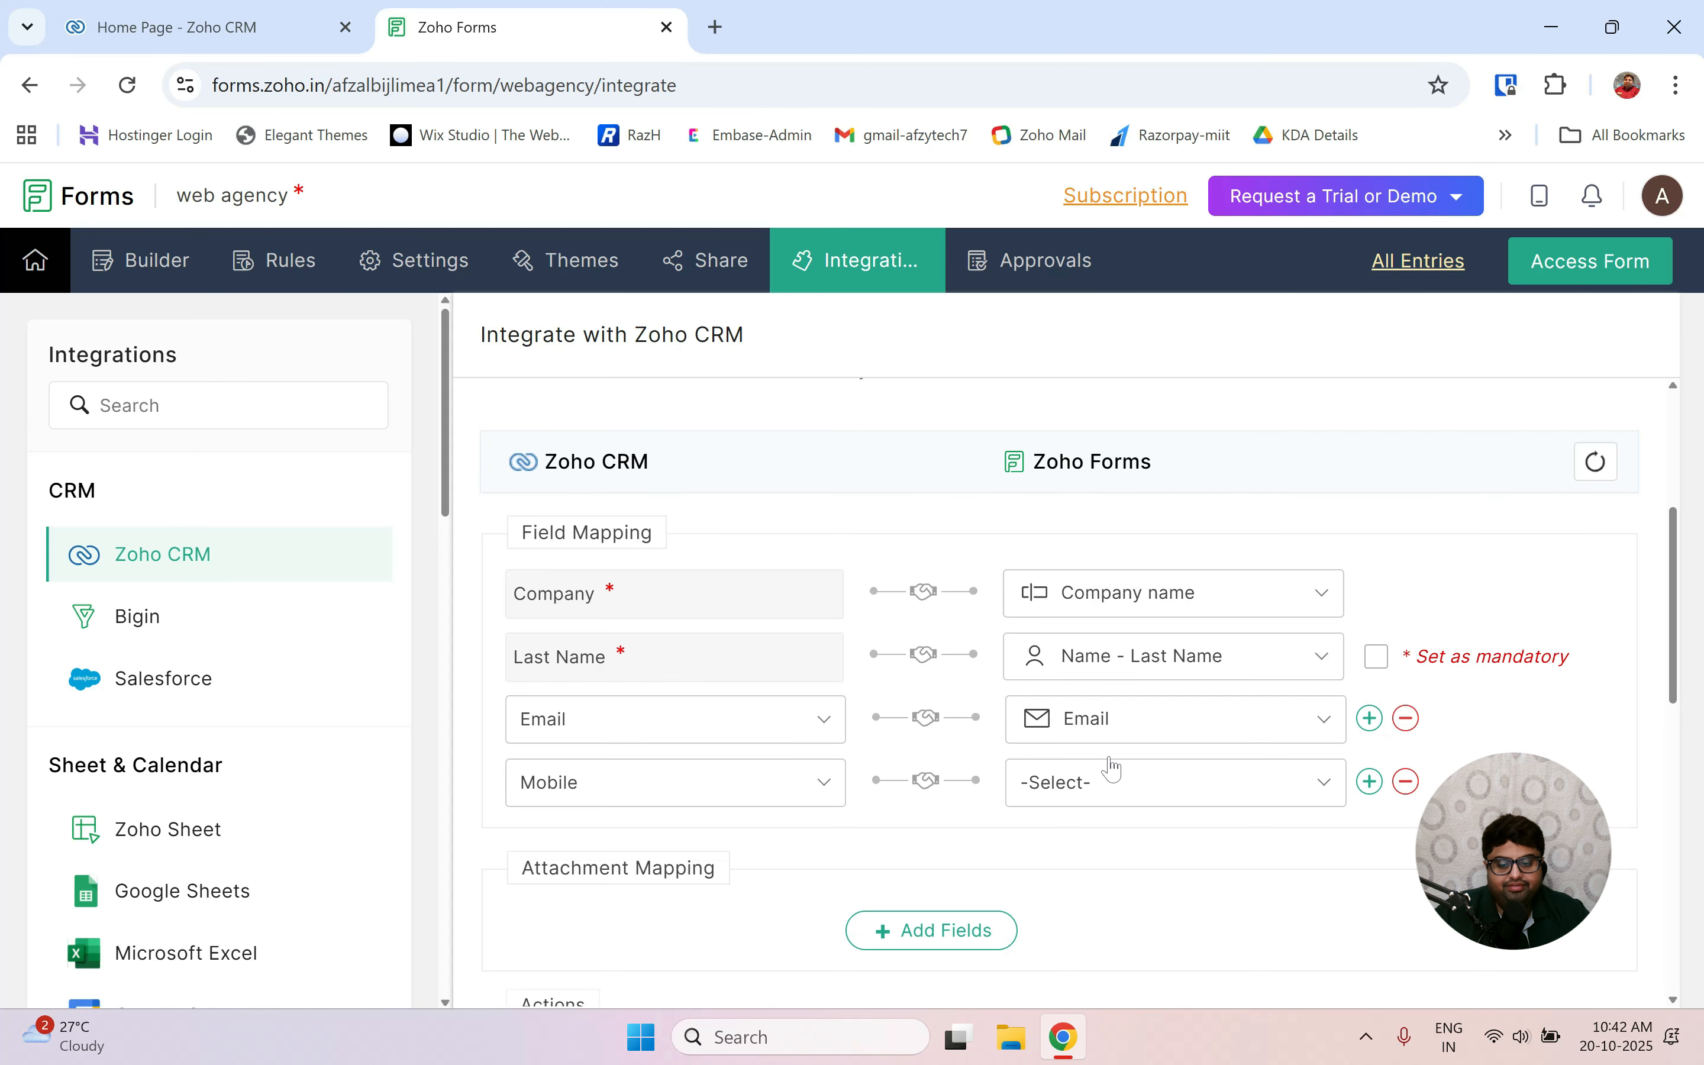
pyautogui.click(1071, 803)
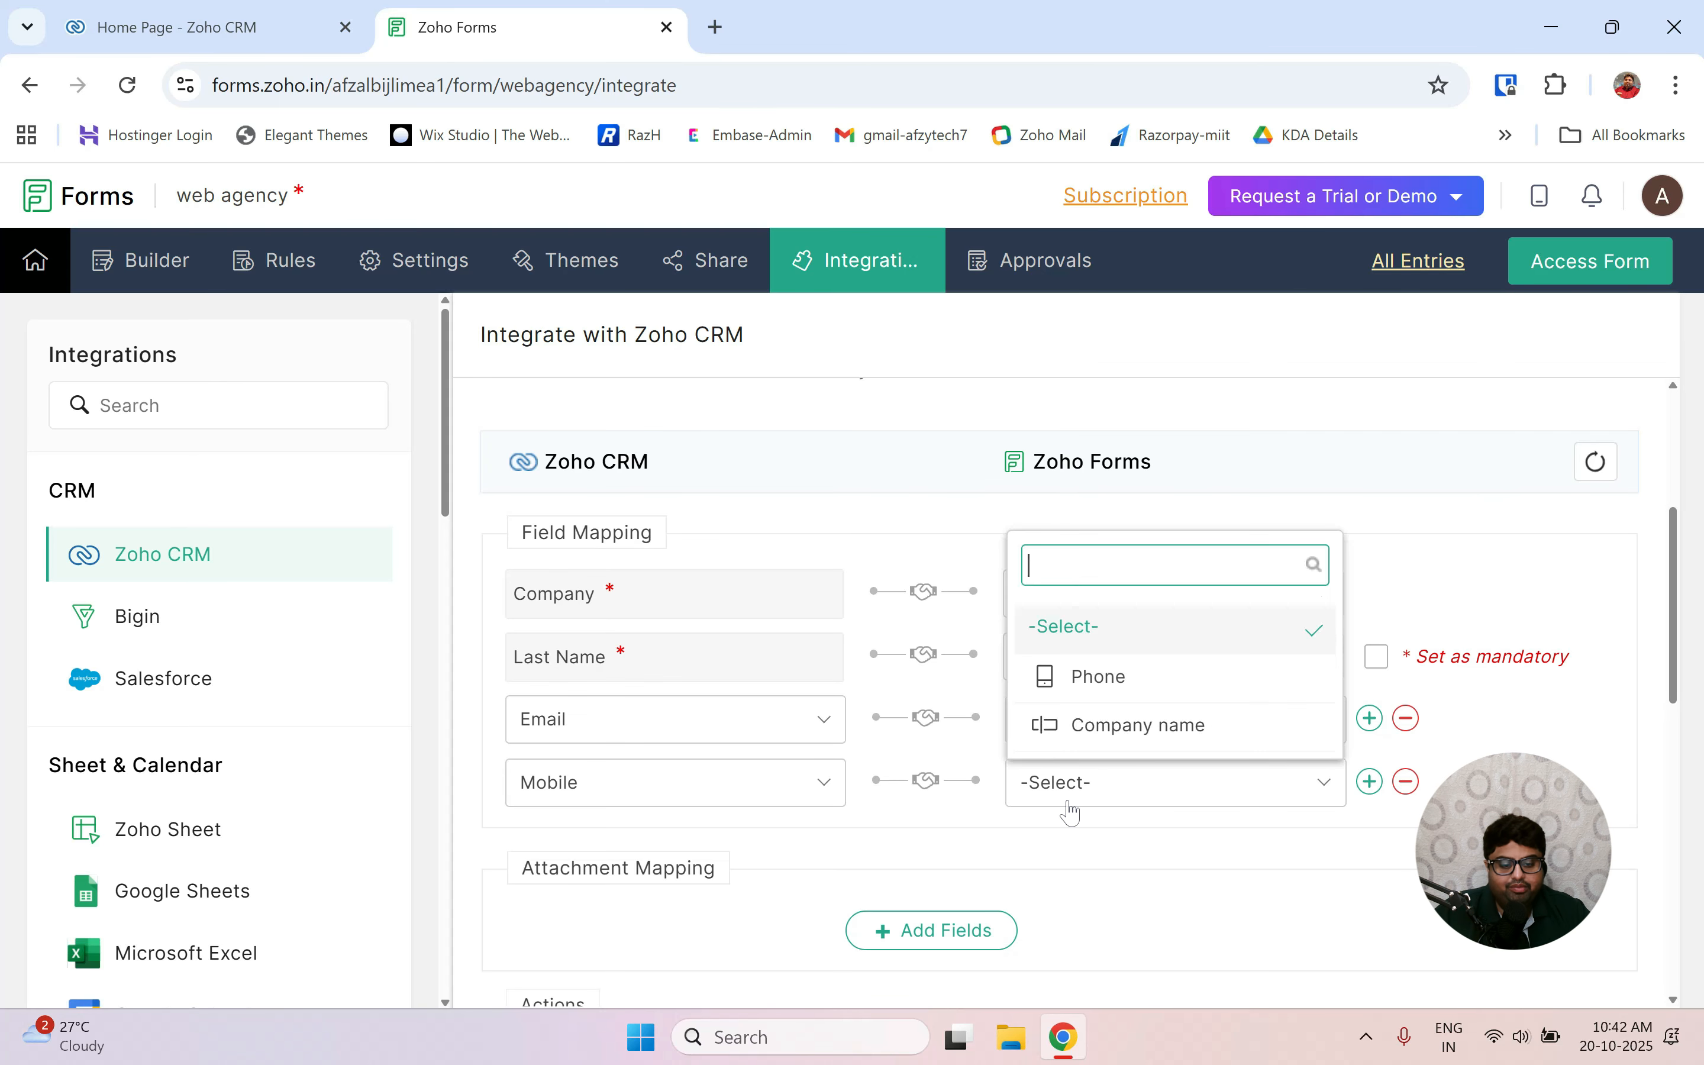
pyautogui.click(1101, 695)
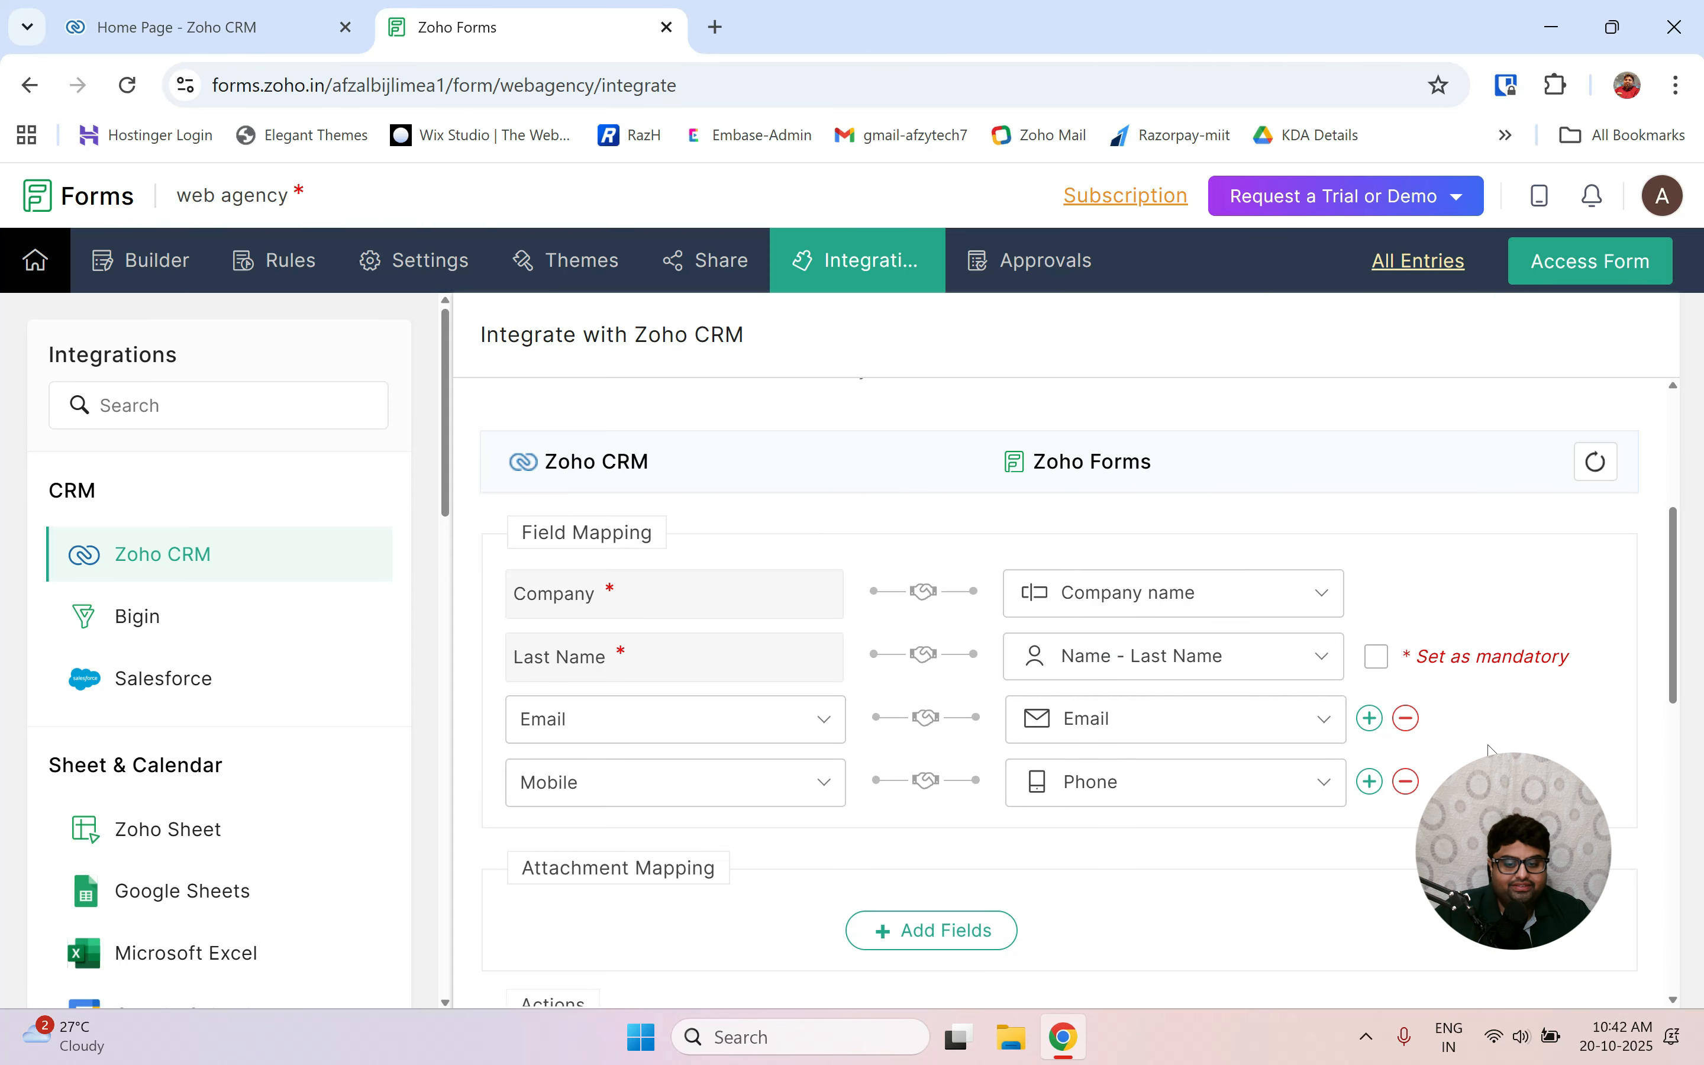
pyautogui.click(1378, 661)
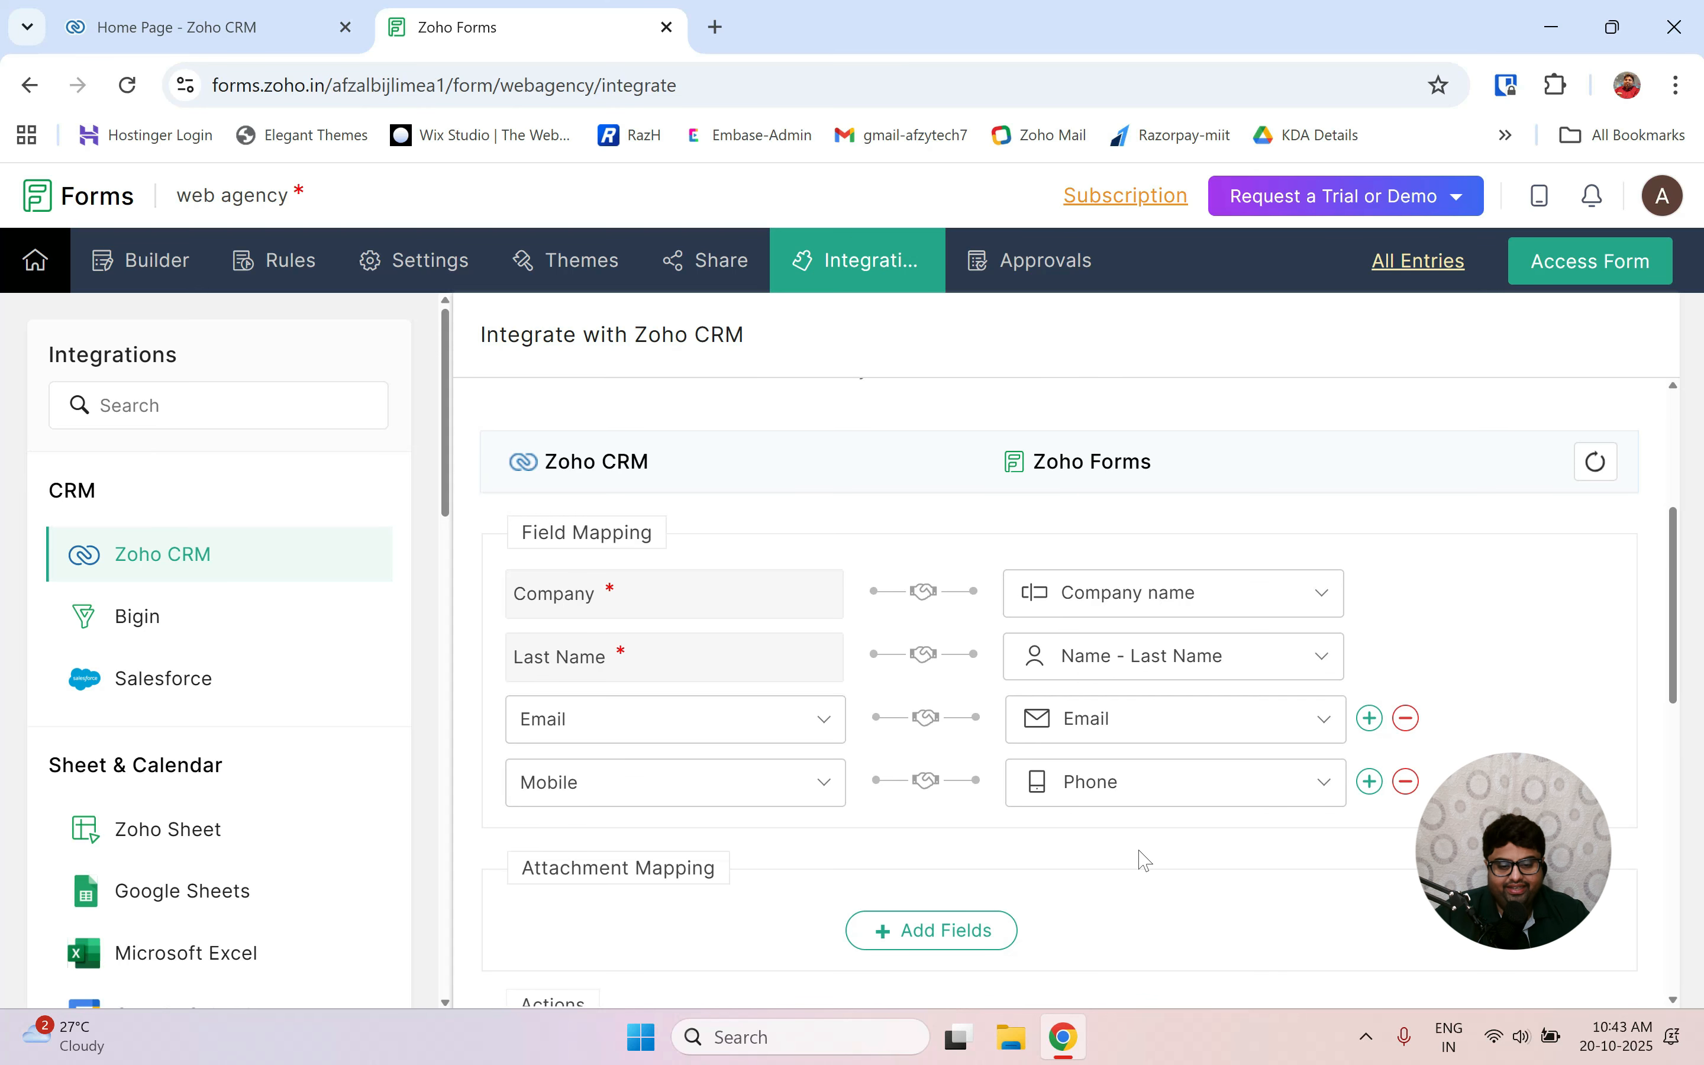
pyautogui.scroll(-6, 1144, 859)
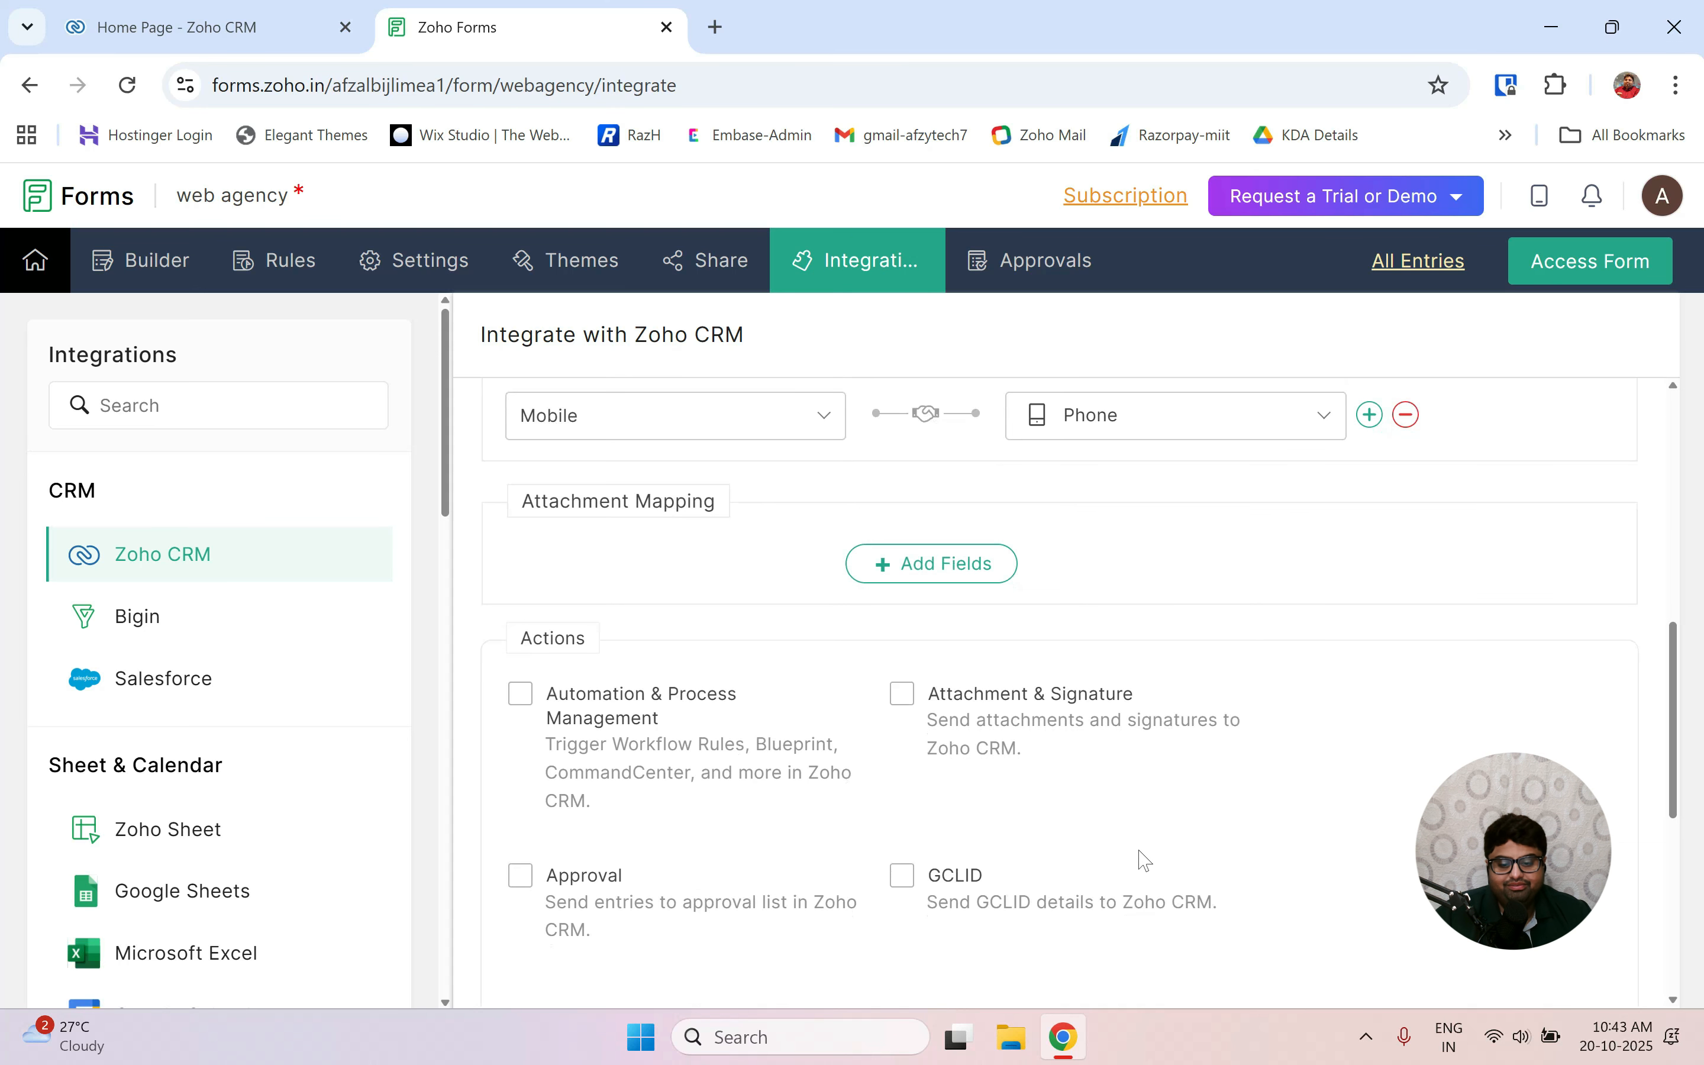
pyautogui.scroll(-4, 1145, 860)
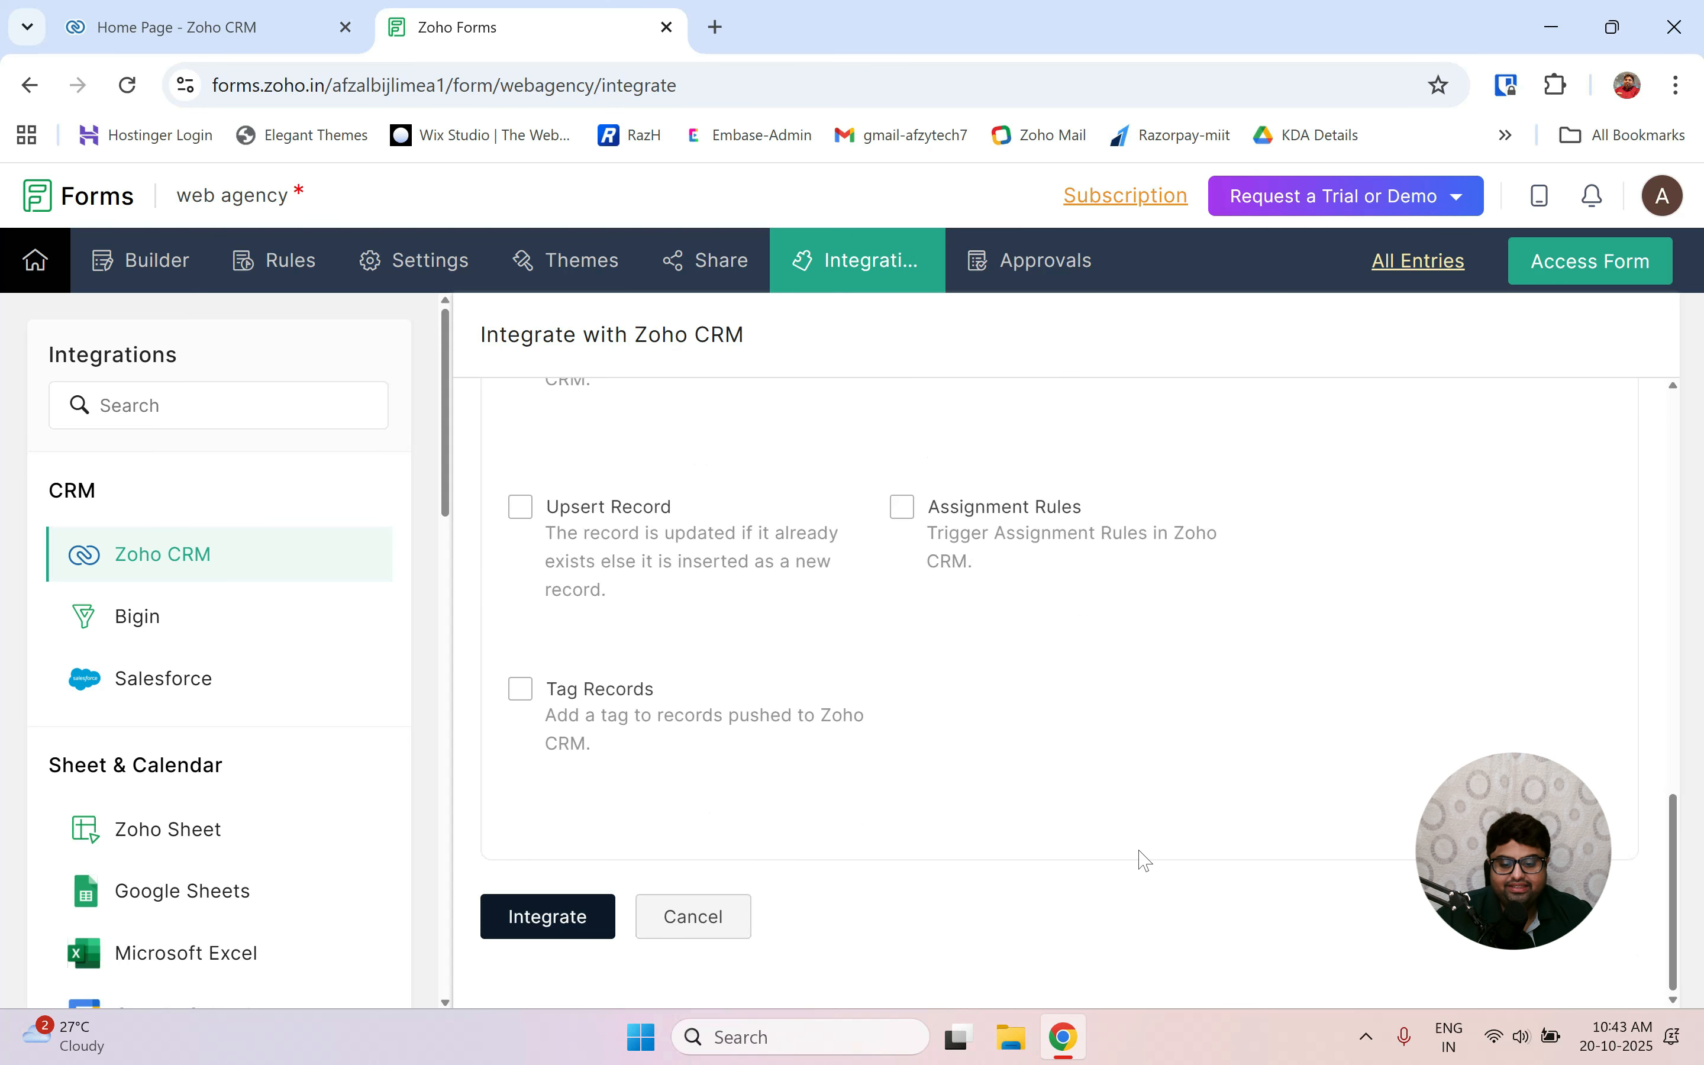
# Save the Zoho CRM integration and copy the web agency form's public Form Permalink URL.
pyautogui.click(545, 926)
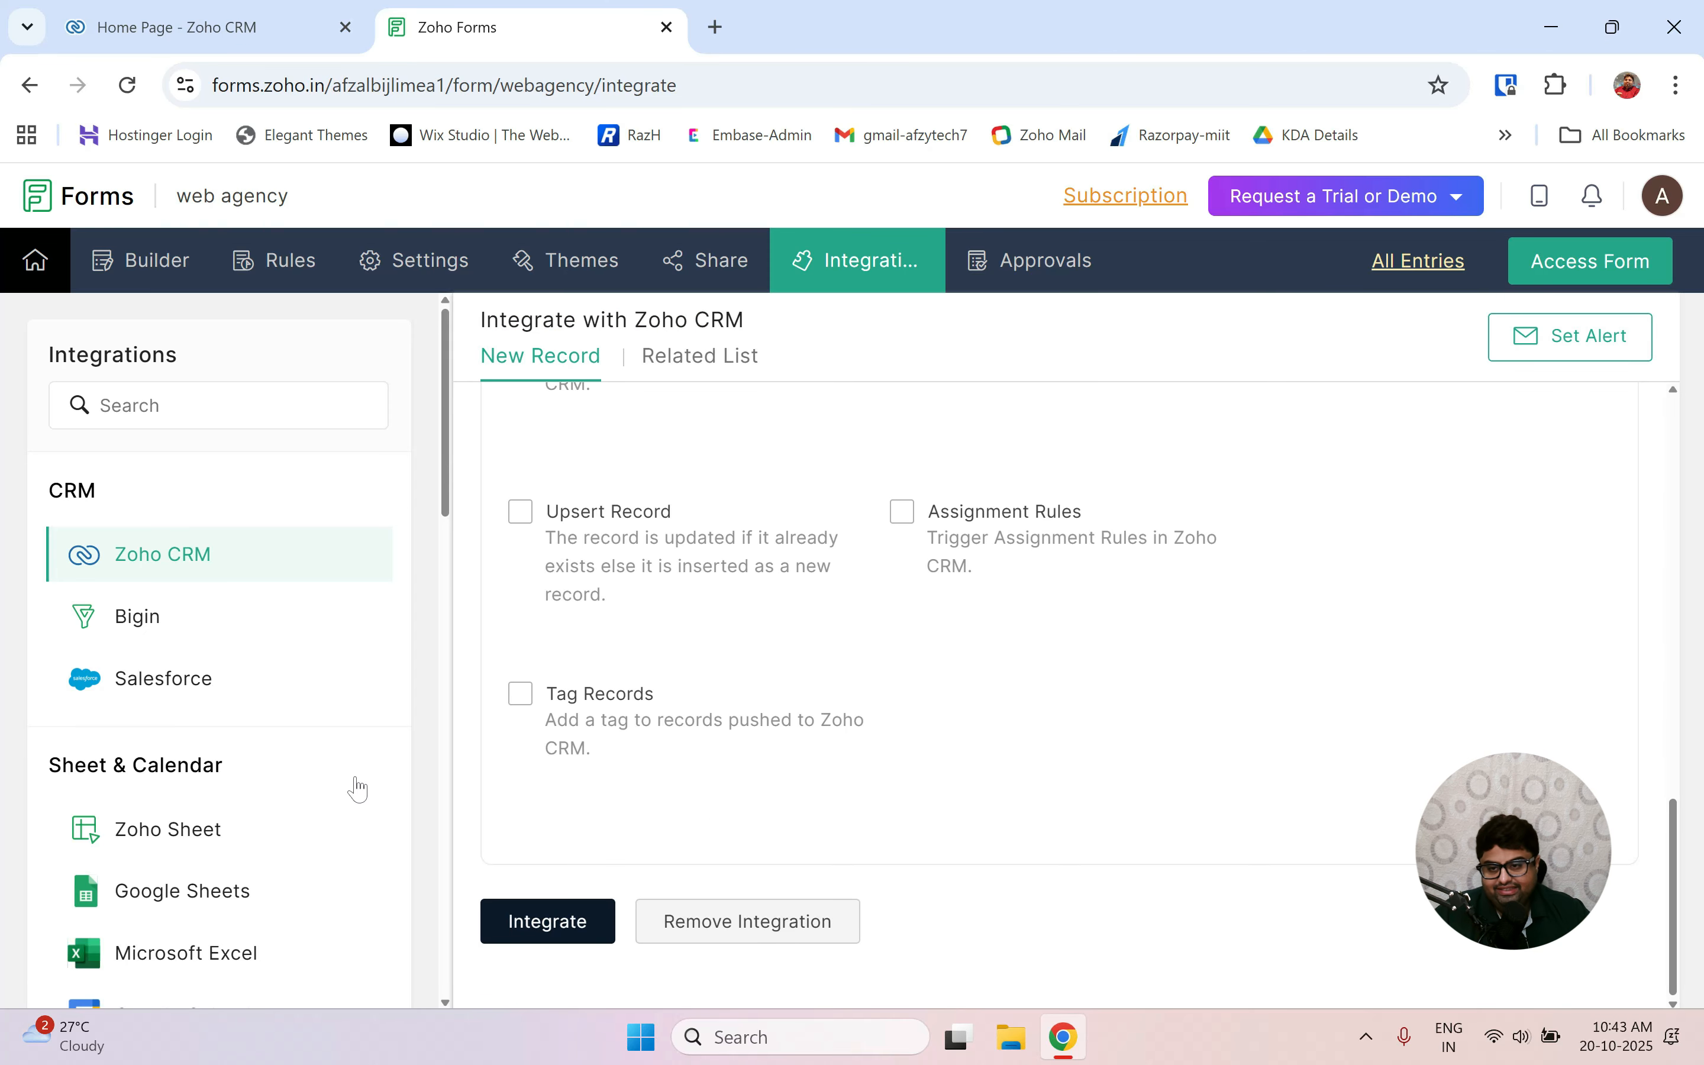
pyautogui.click(164, 268)
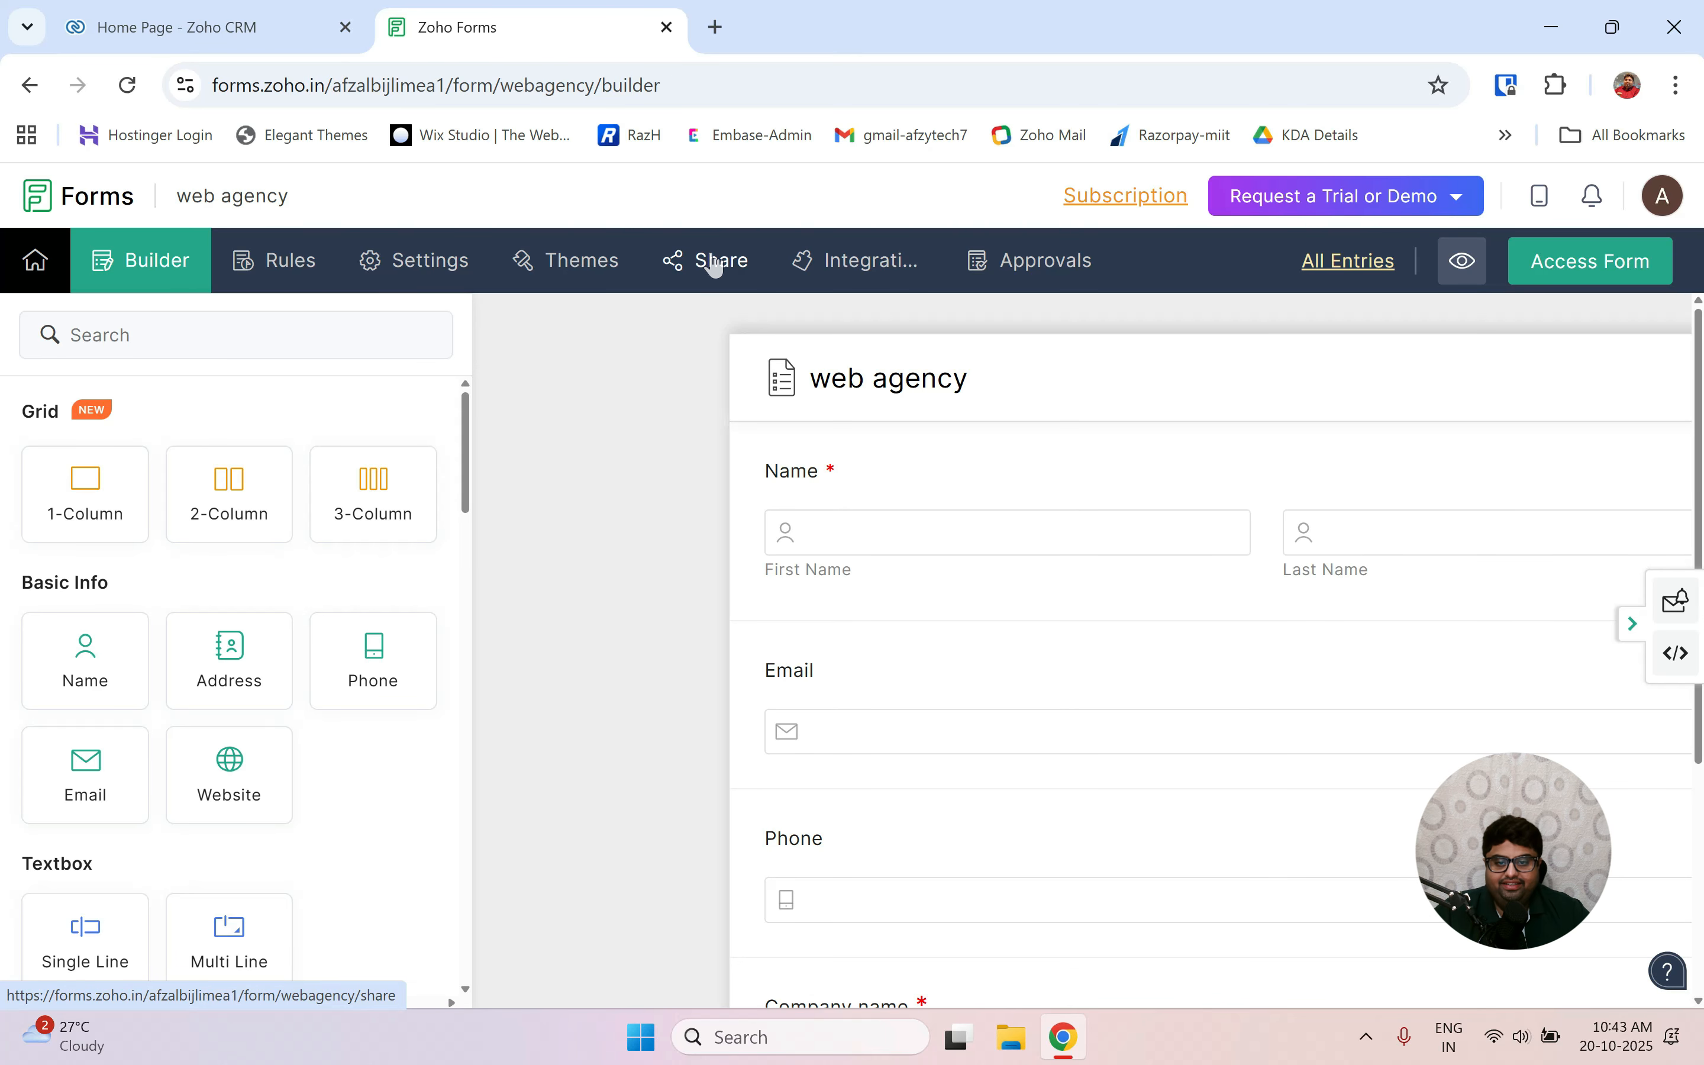
pyautogui.click(712, 262)
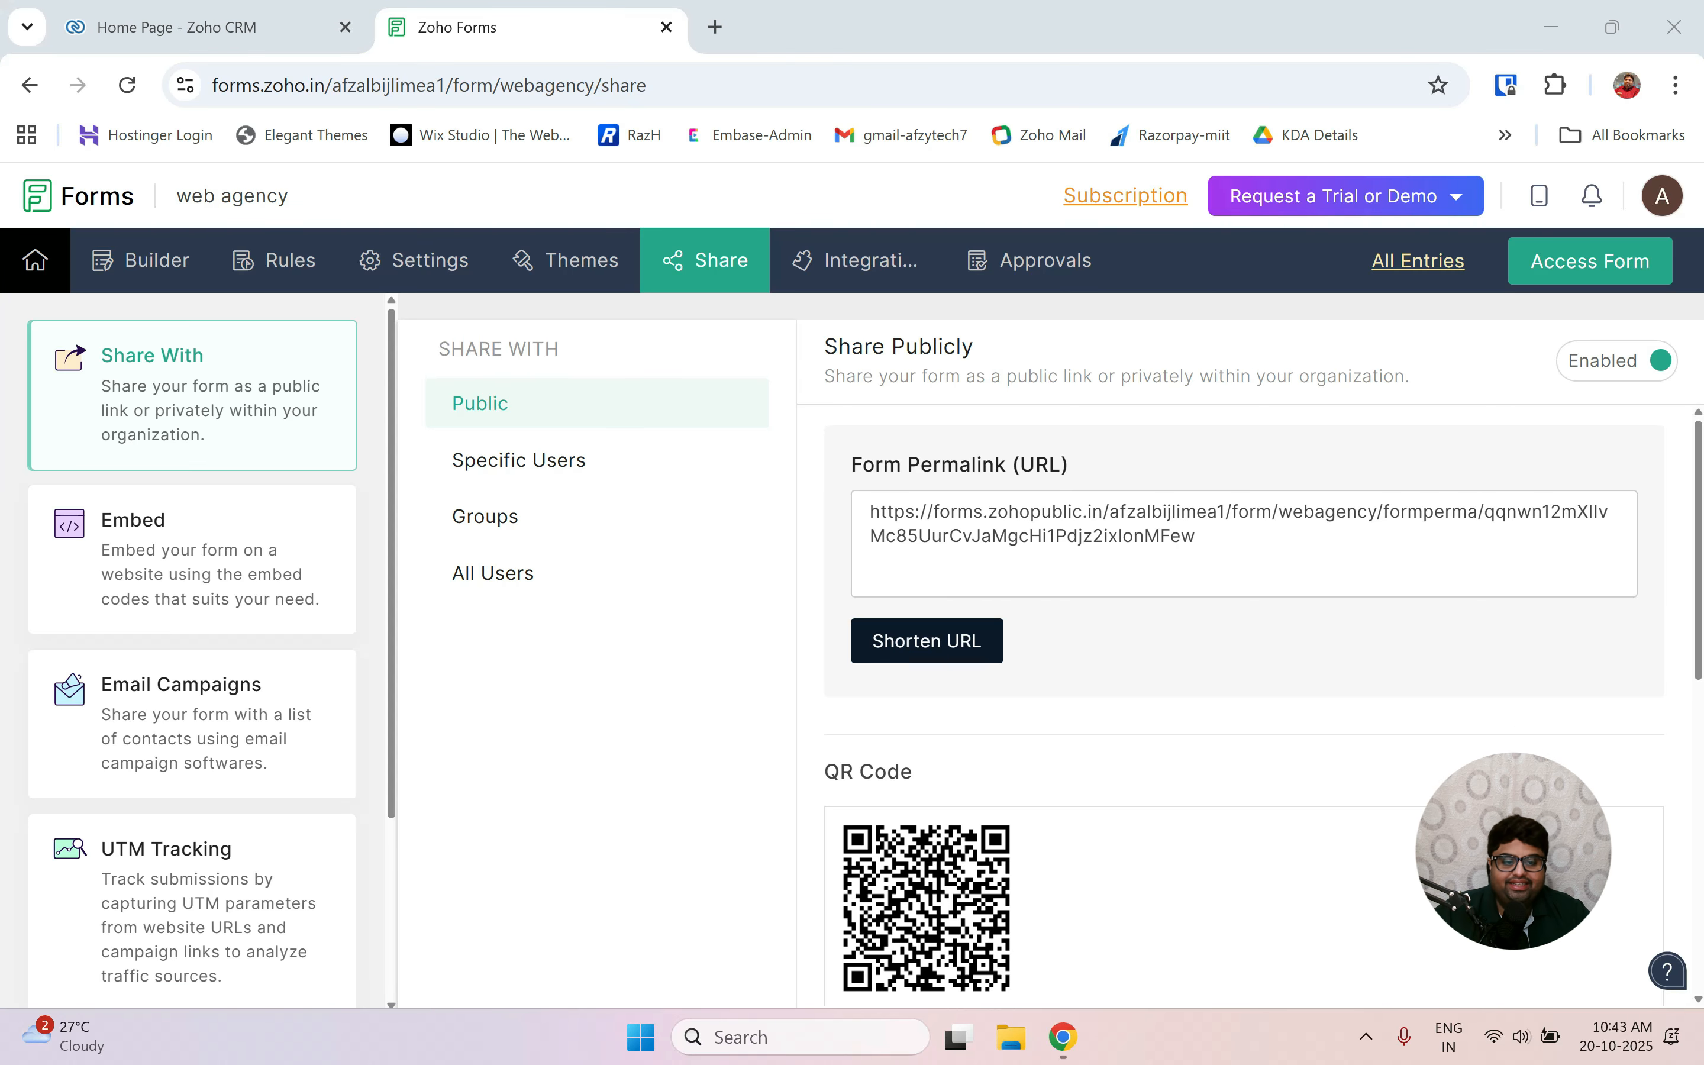
pyautogui.click(1243, 536)
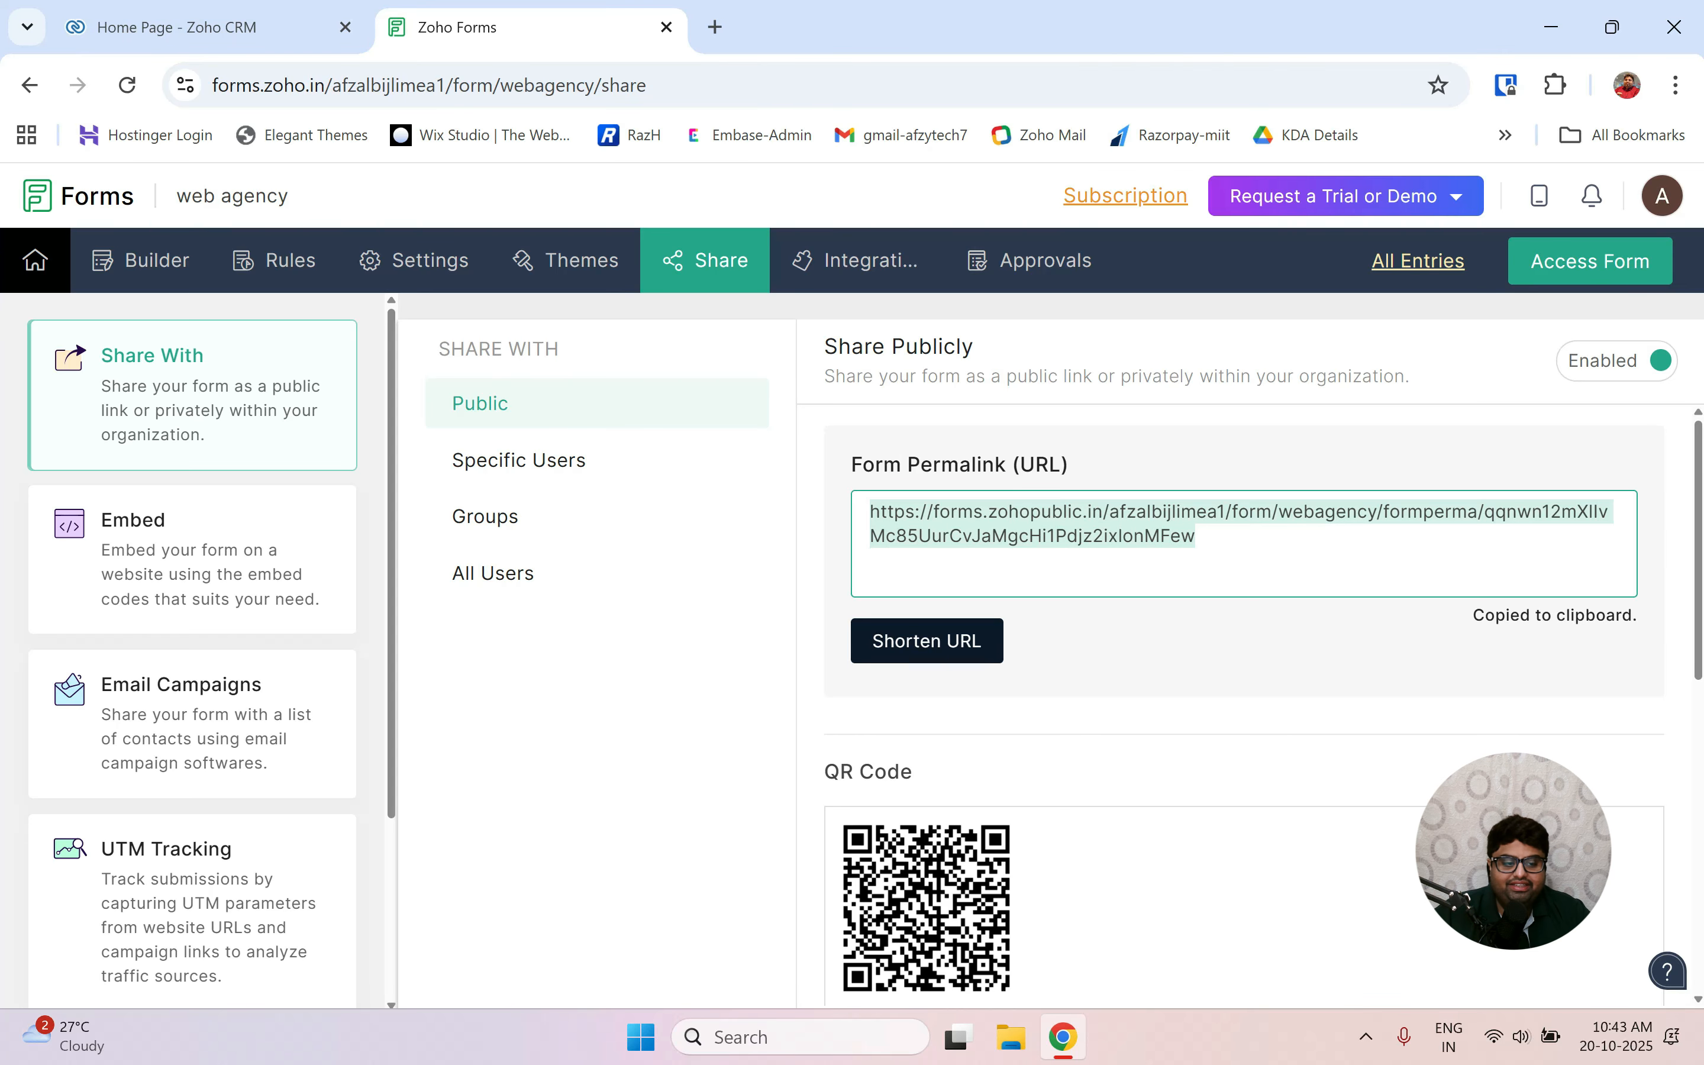
pyautogui.moveTo(1207, 539); pyautogui.dragTo(833, 491)
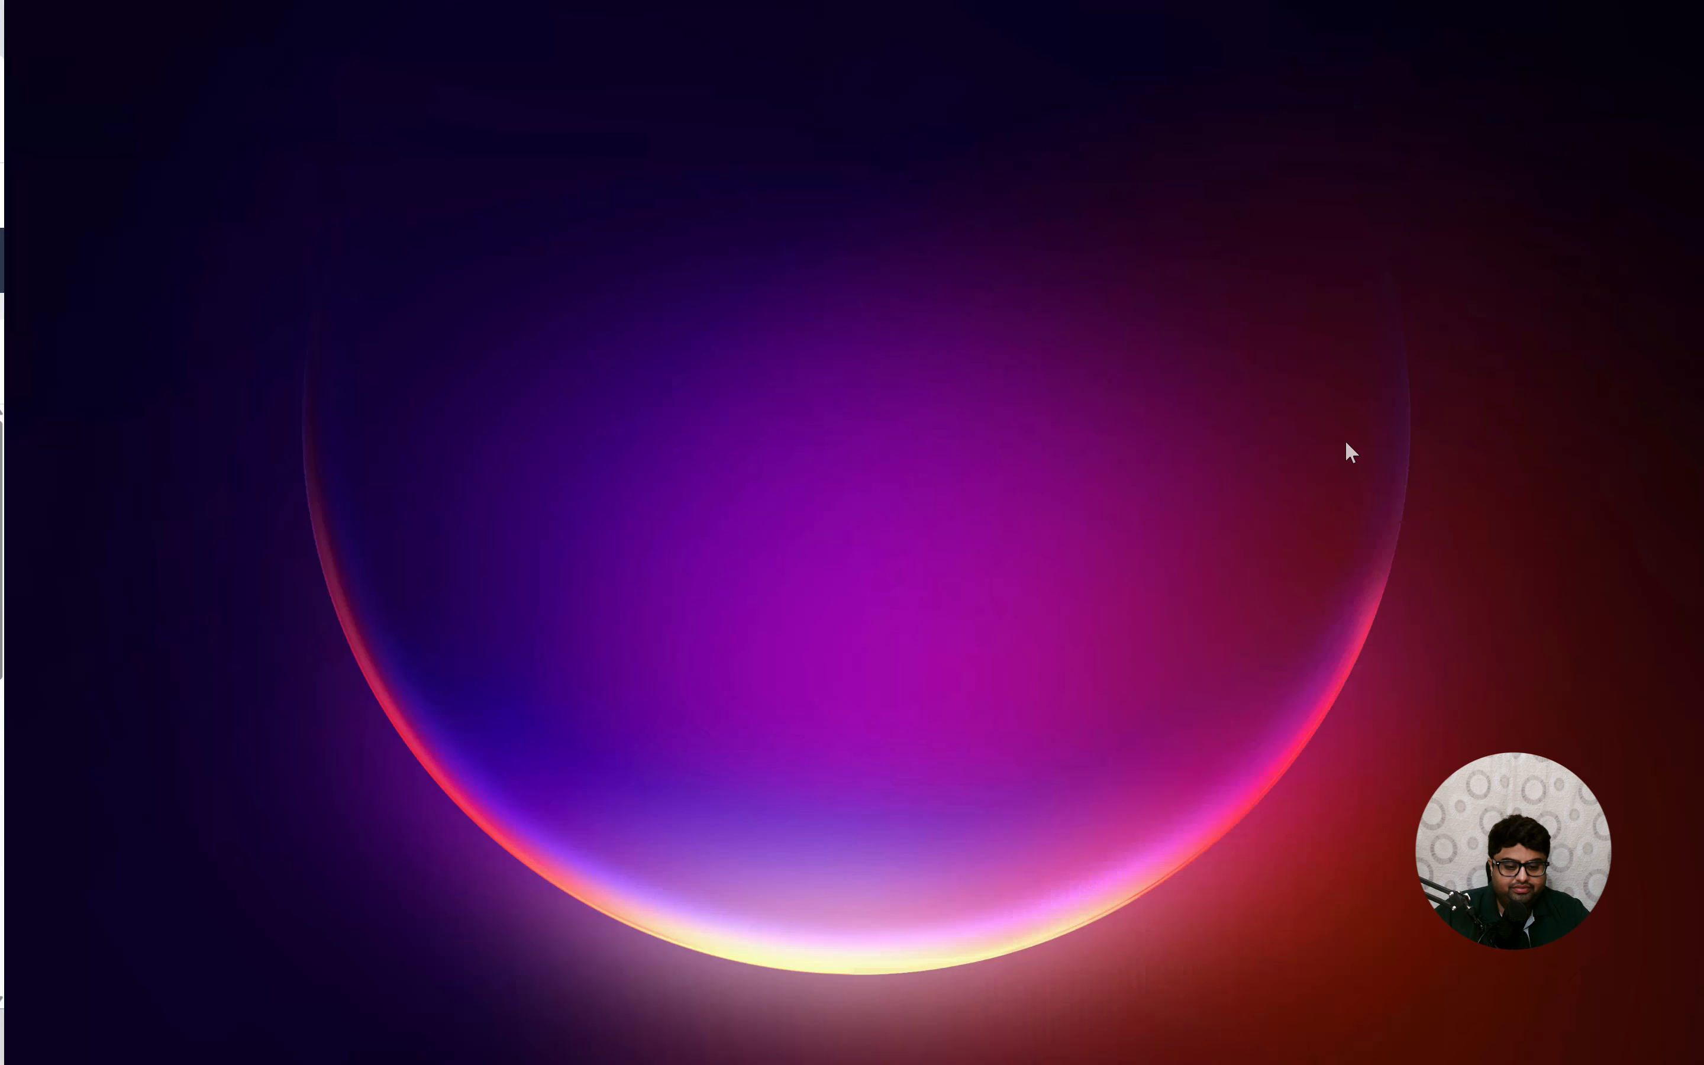
pyautogui.press('ctrl+super+Left')
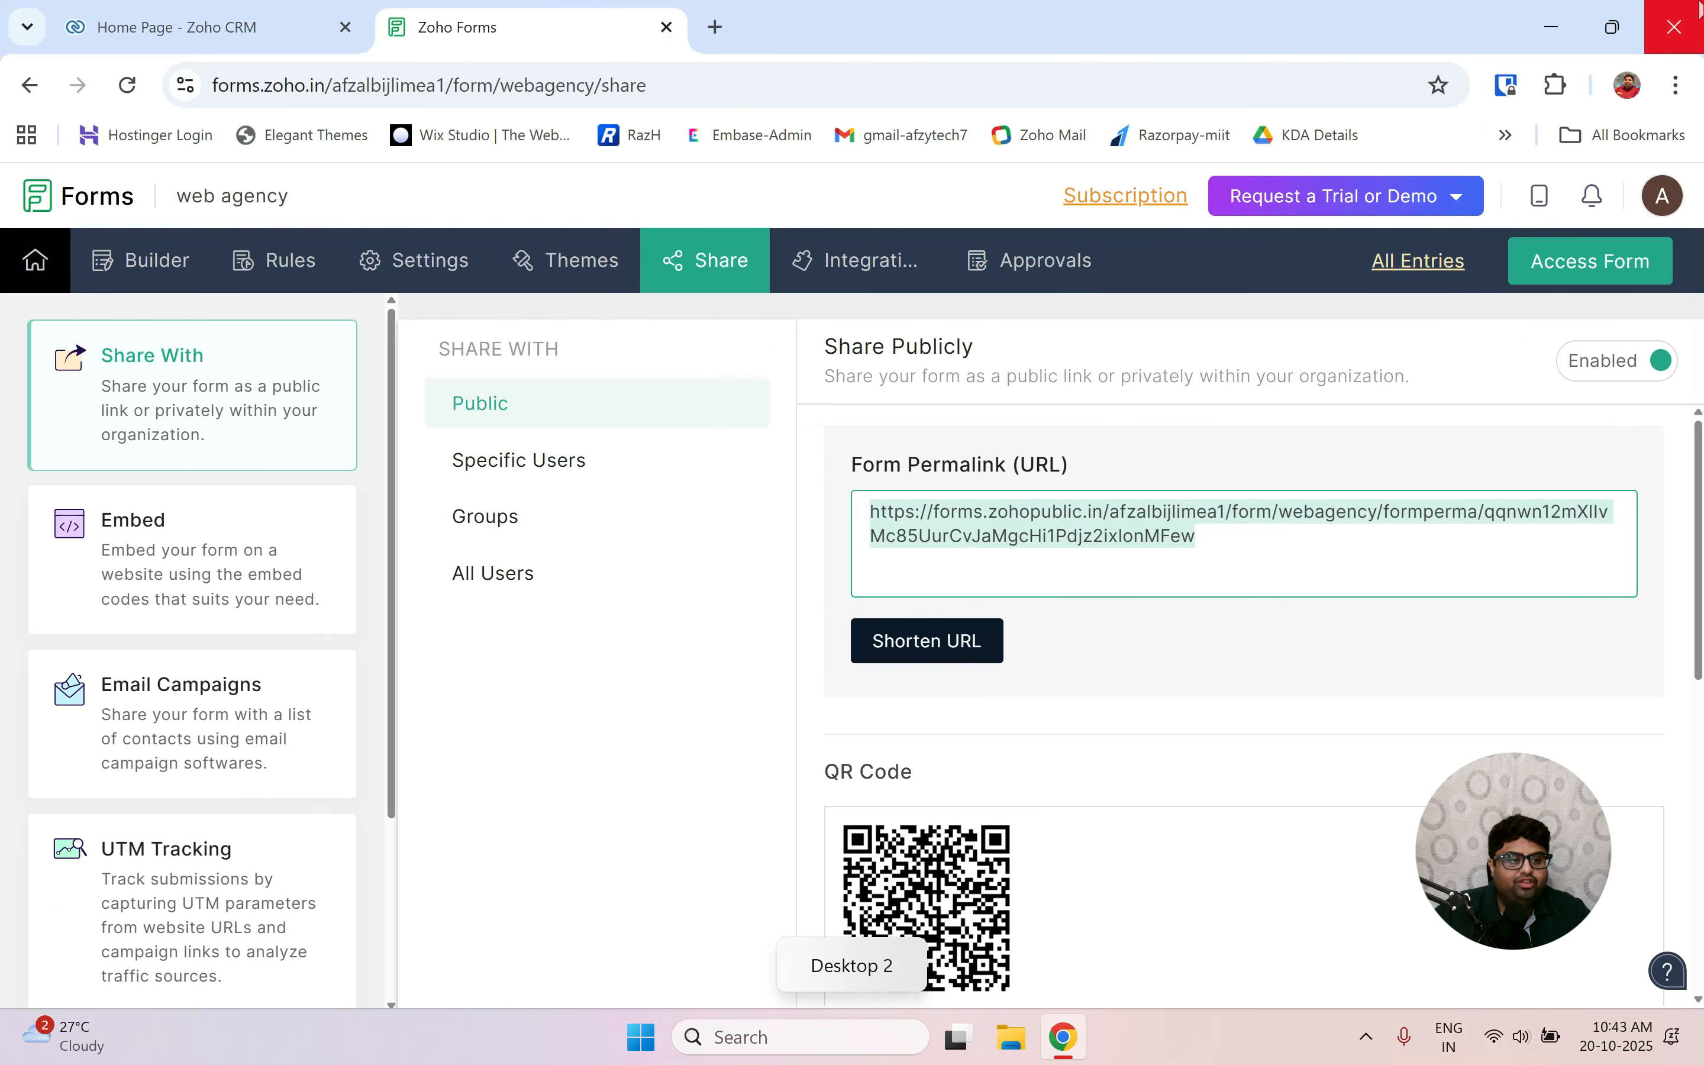
# Open an incognito window on Desktop 3 and load the form's public permalink.
pyautogui.click(1692, 89)
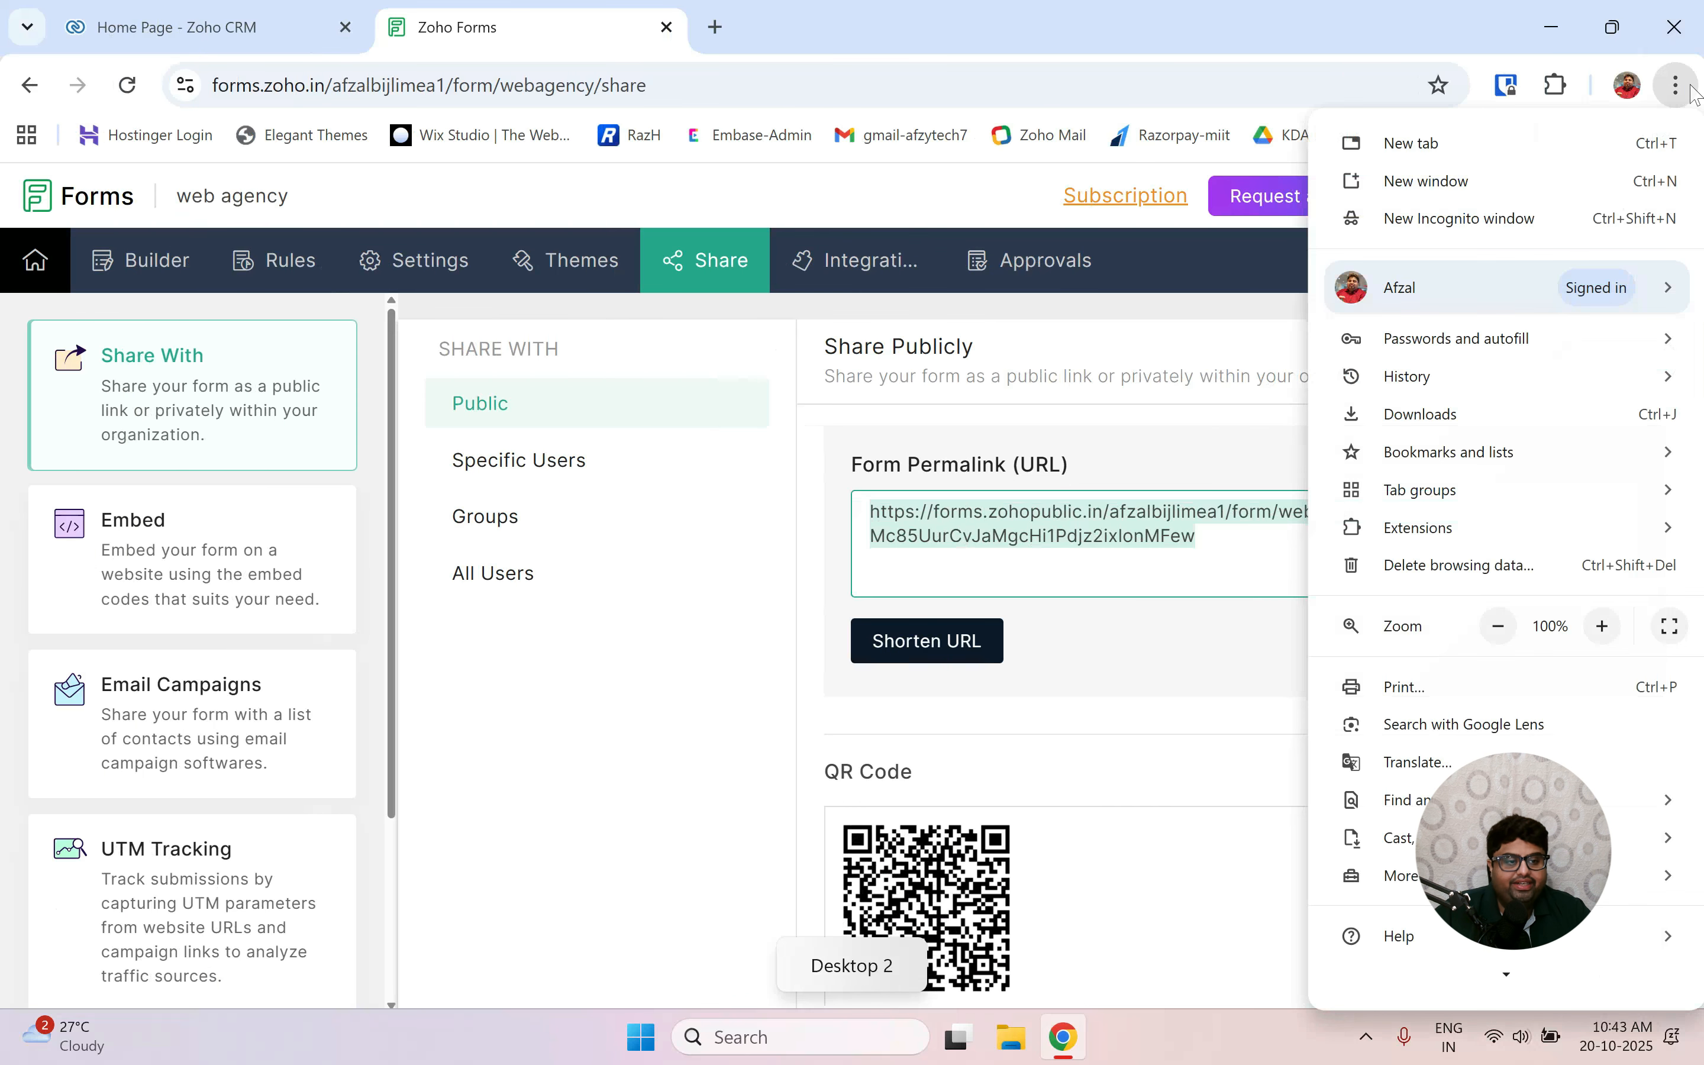
pyautogui.click(1602, 219)
pyautogui.press('super+Tab')
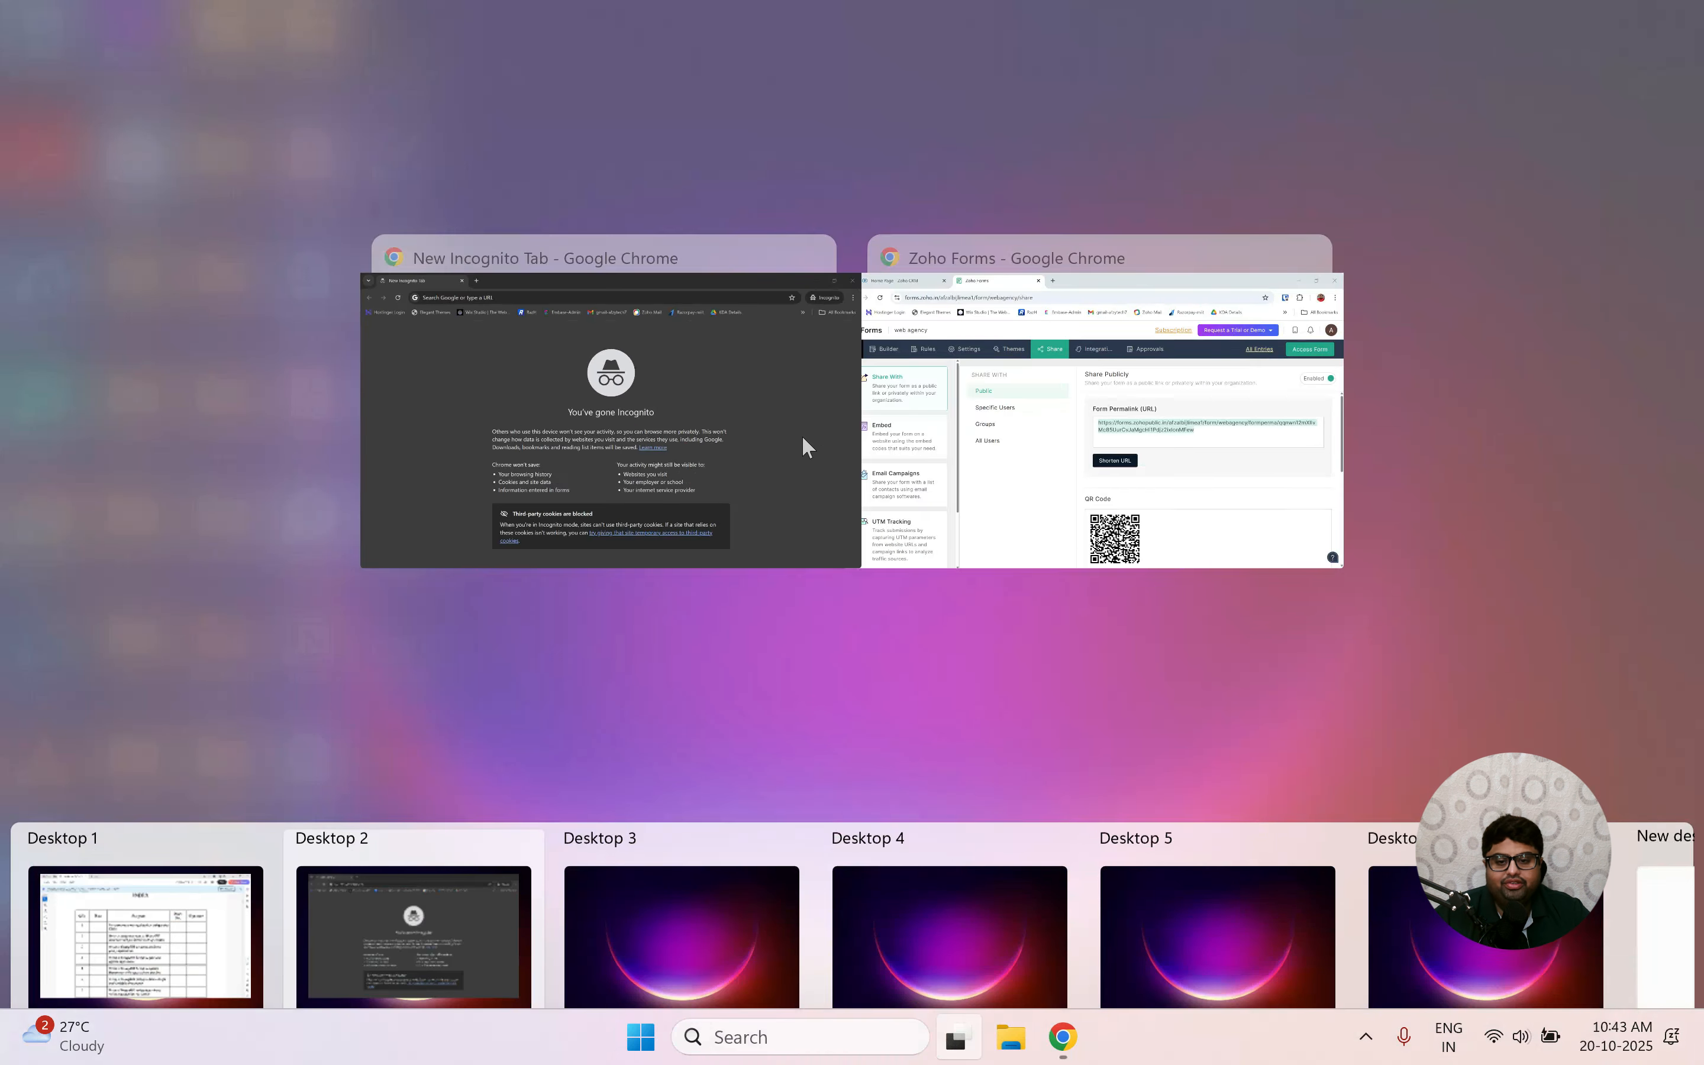
pyautogui.moveTo(627, 337); pyautogui.dragTo(730, 907)
pyautogui.click(729, 907)
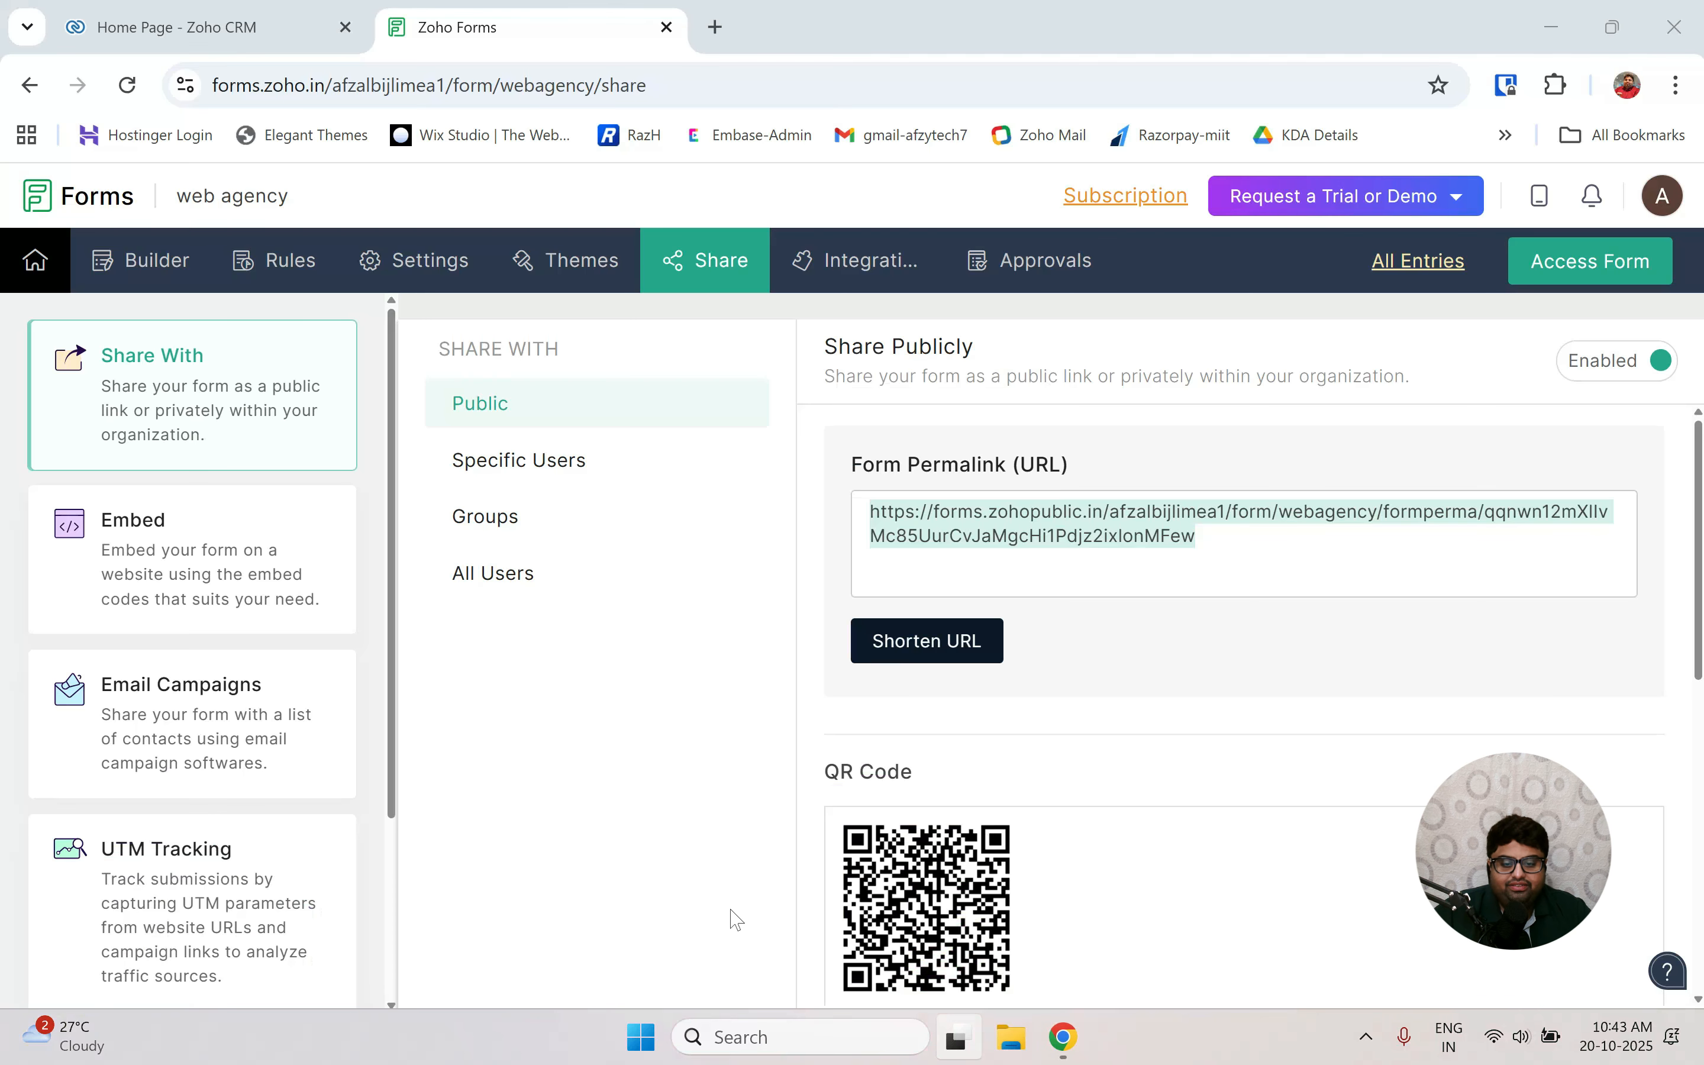
pyautogui.hotkey('ctrl', 'v')
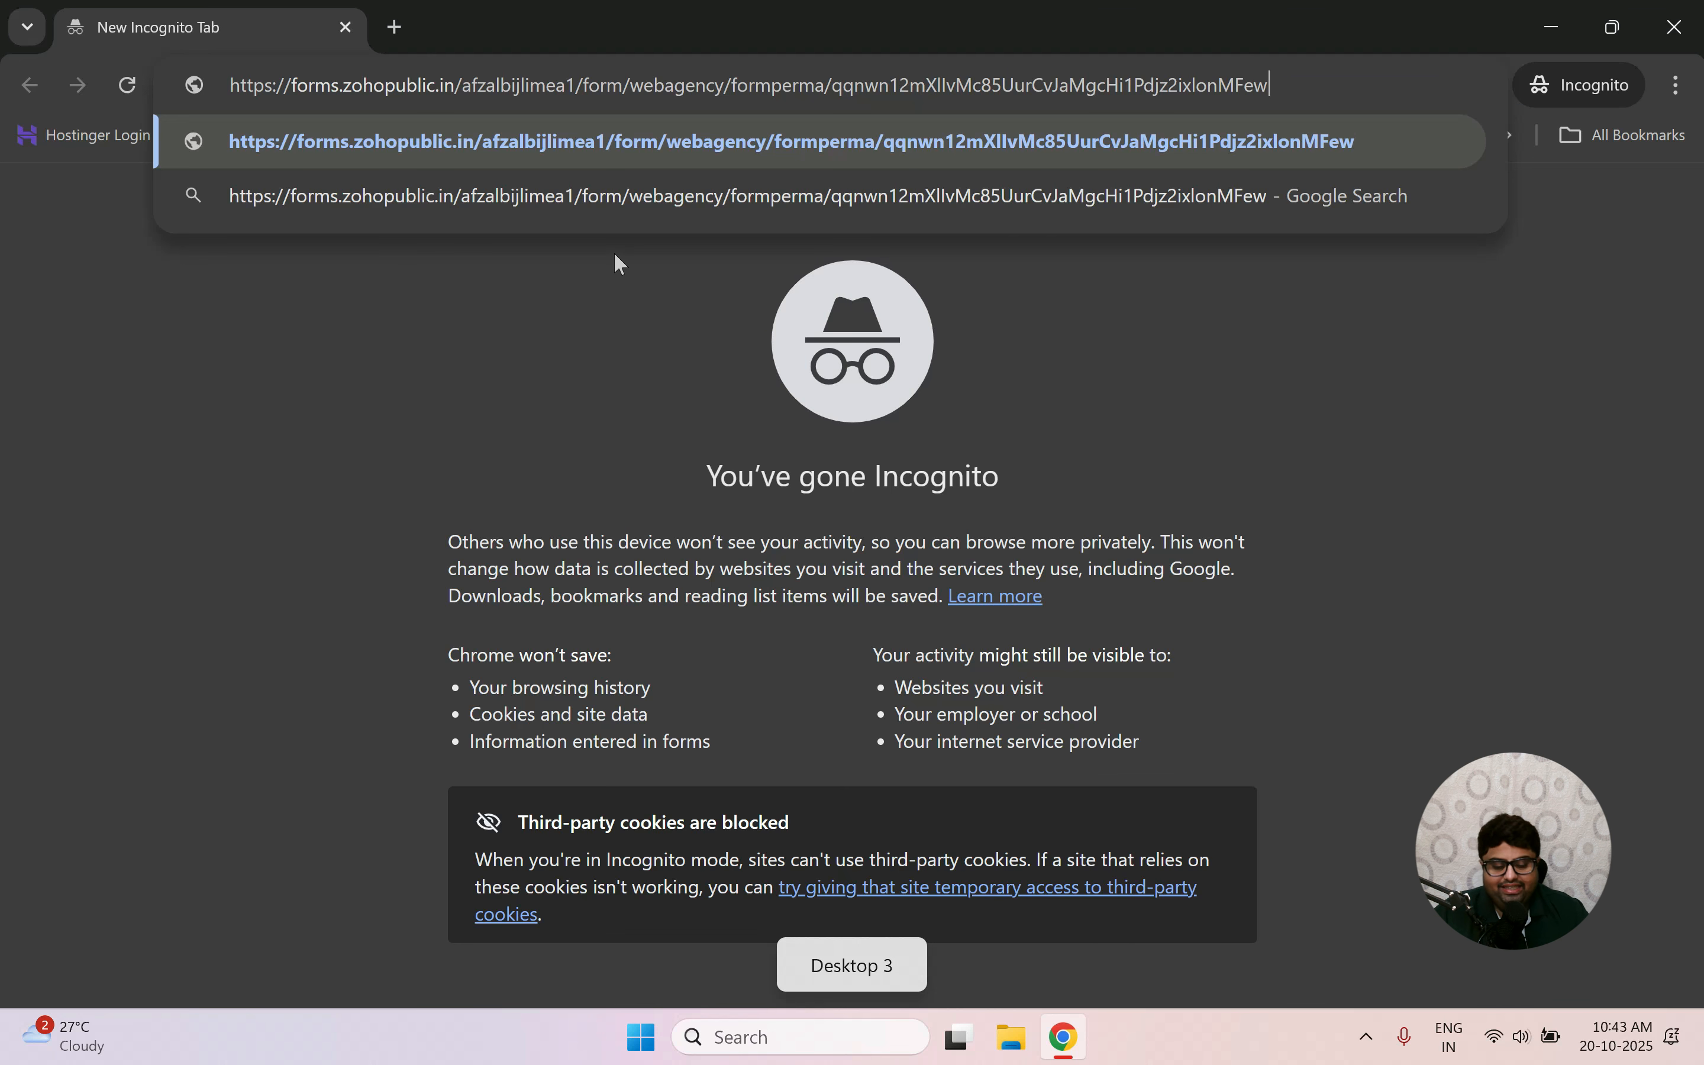
pyautogui.press('Return')
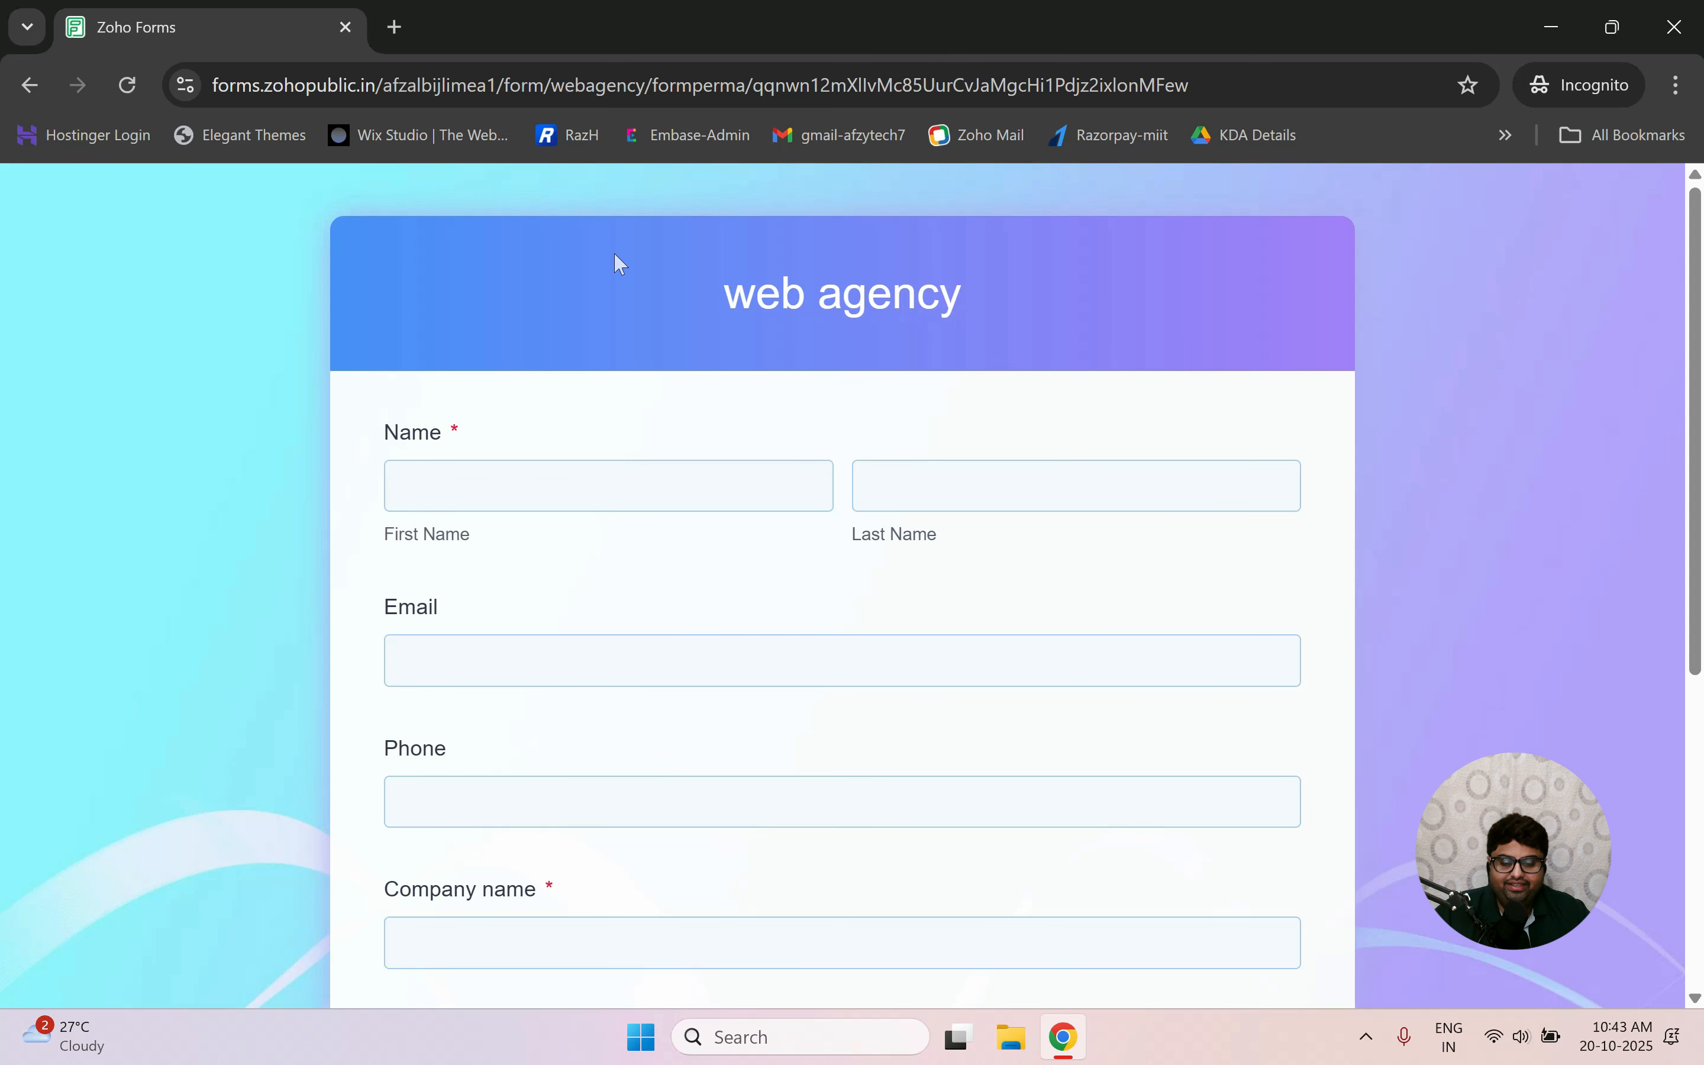
# Enter the test lead's first and last name in the public form.
pyautogui.press('capslock')
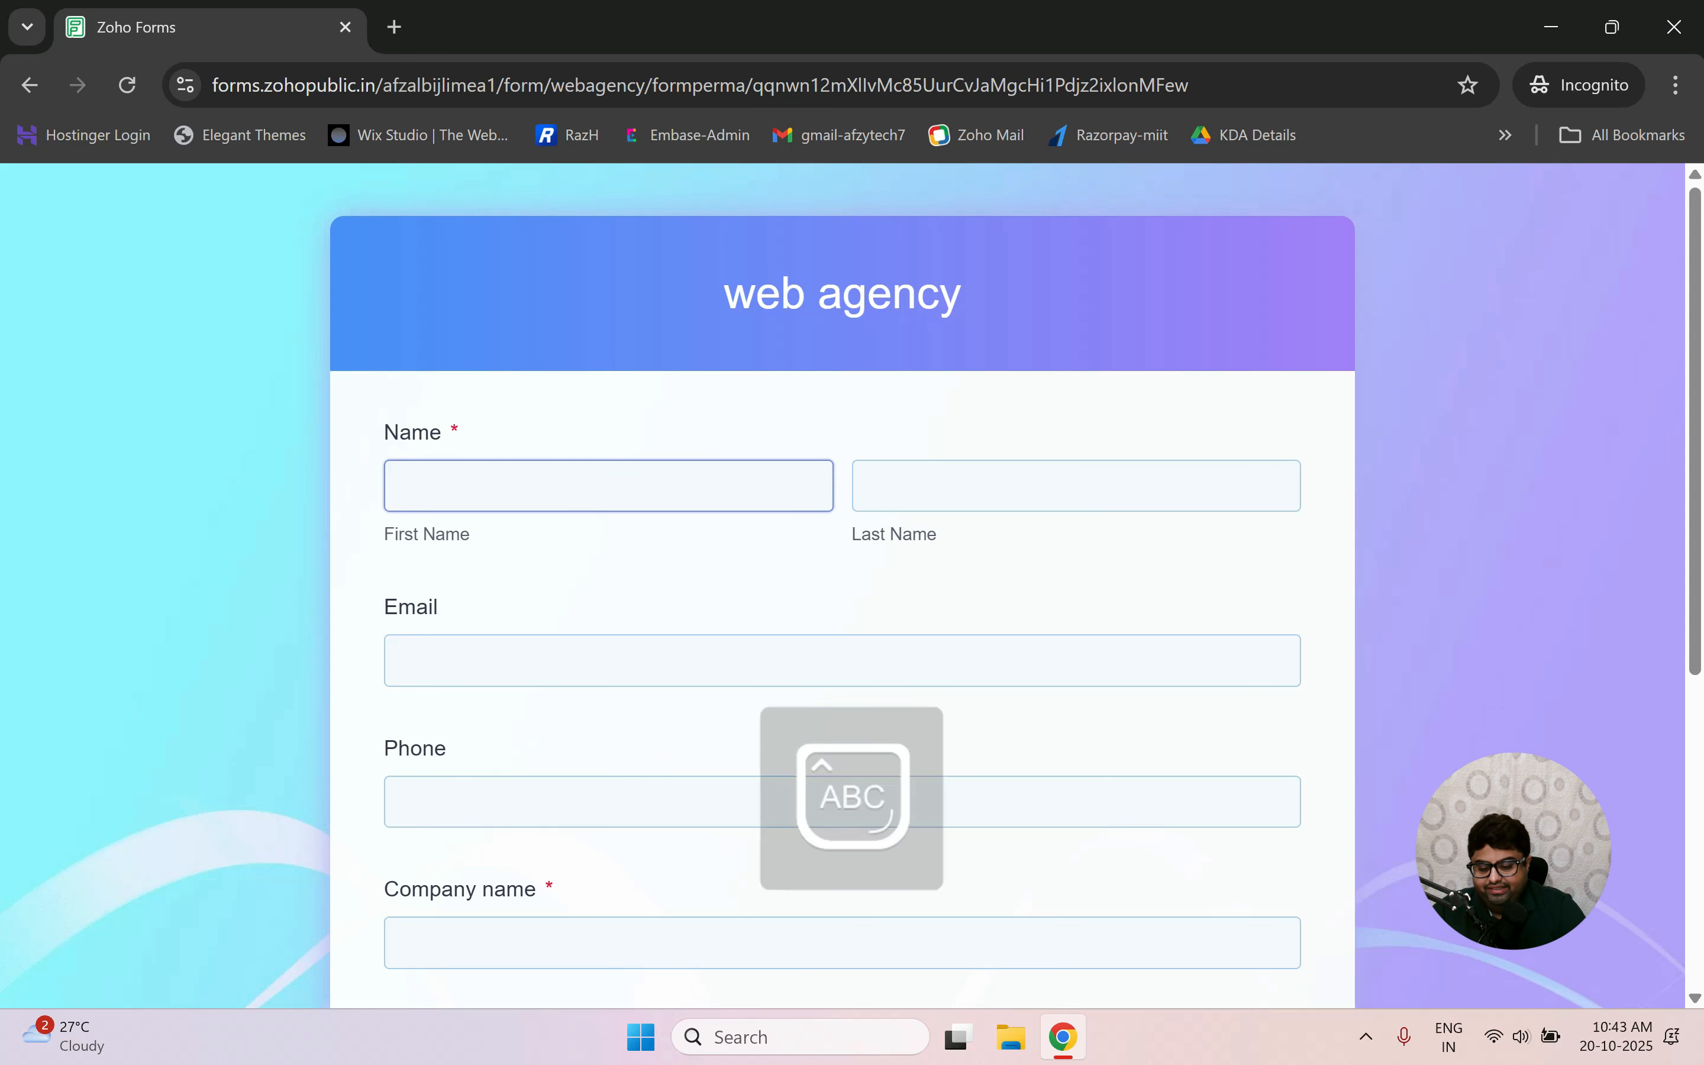
pyautogui.write('A')
pyautogui.press('capslock')
pyautogui.write('f')
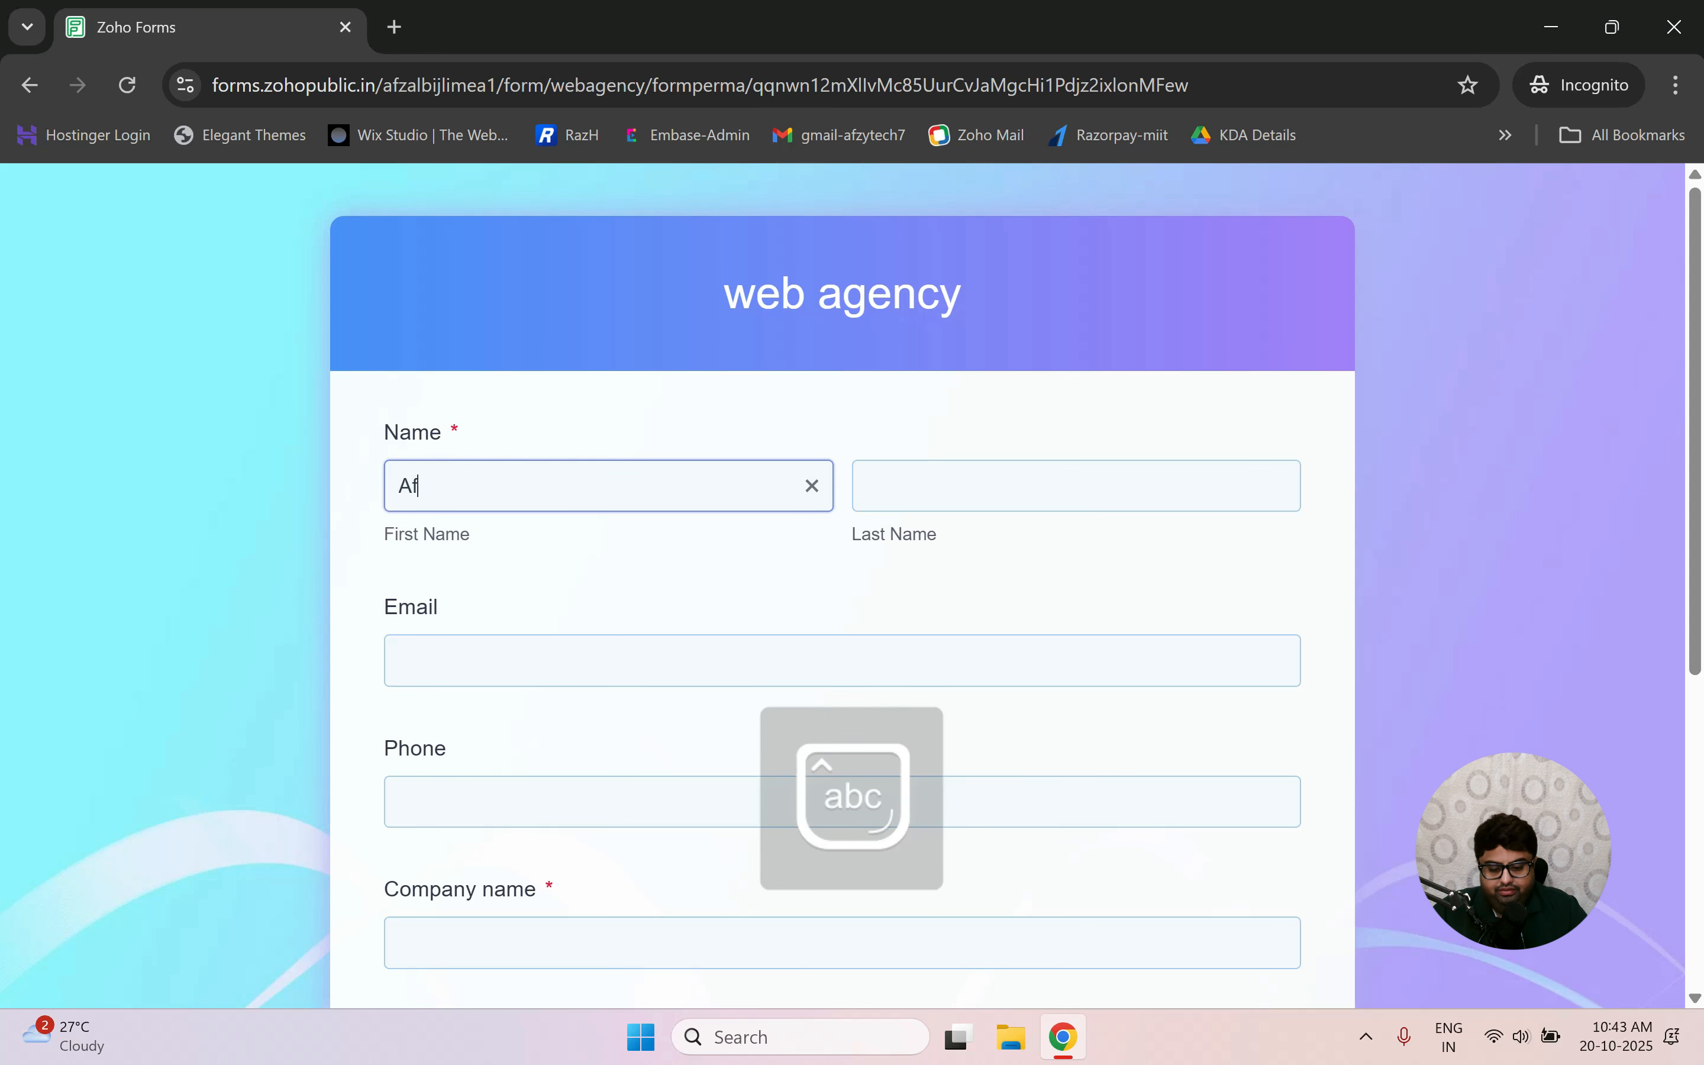
pyautogui.press('BackSpace')
pyautogui.press('BackSpace')
pyautogui.press('capslock')
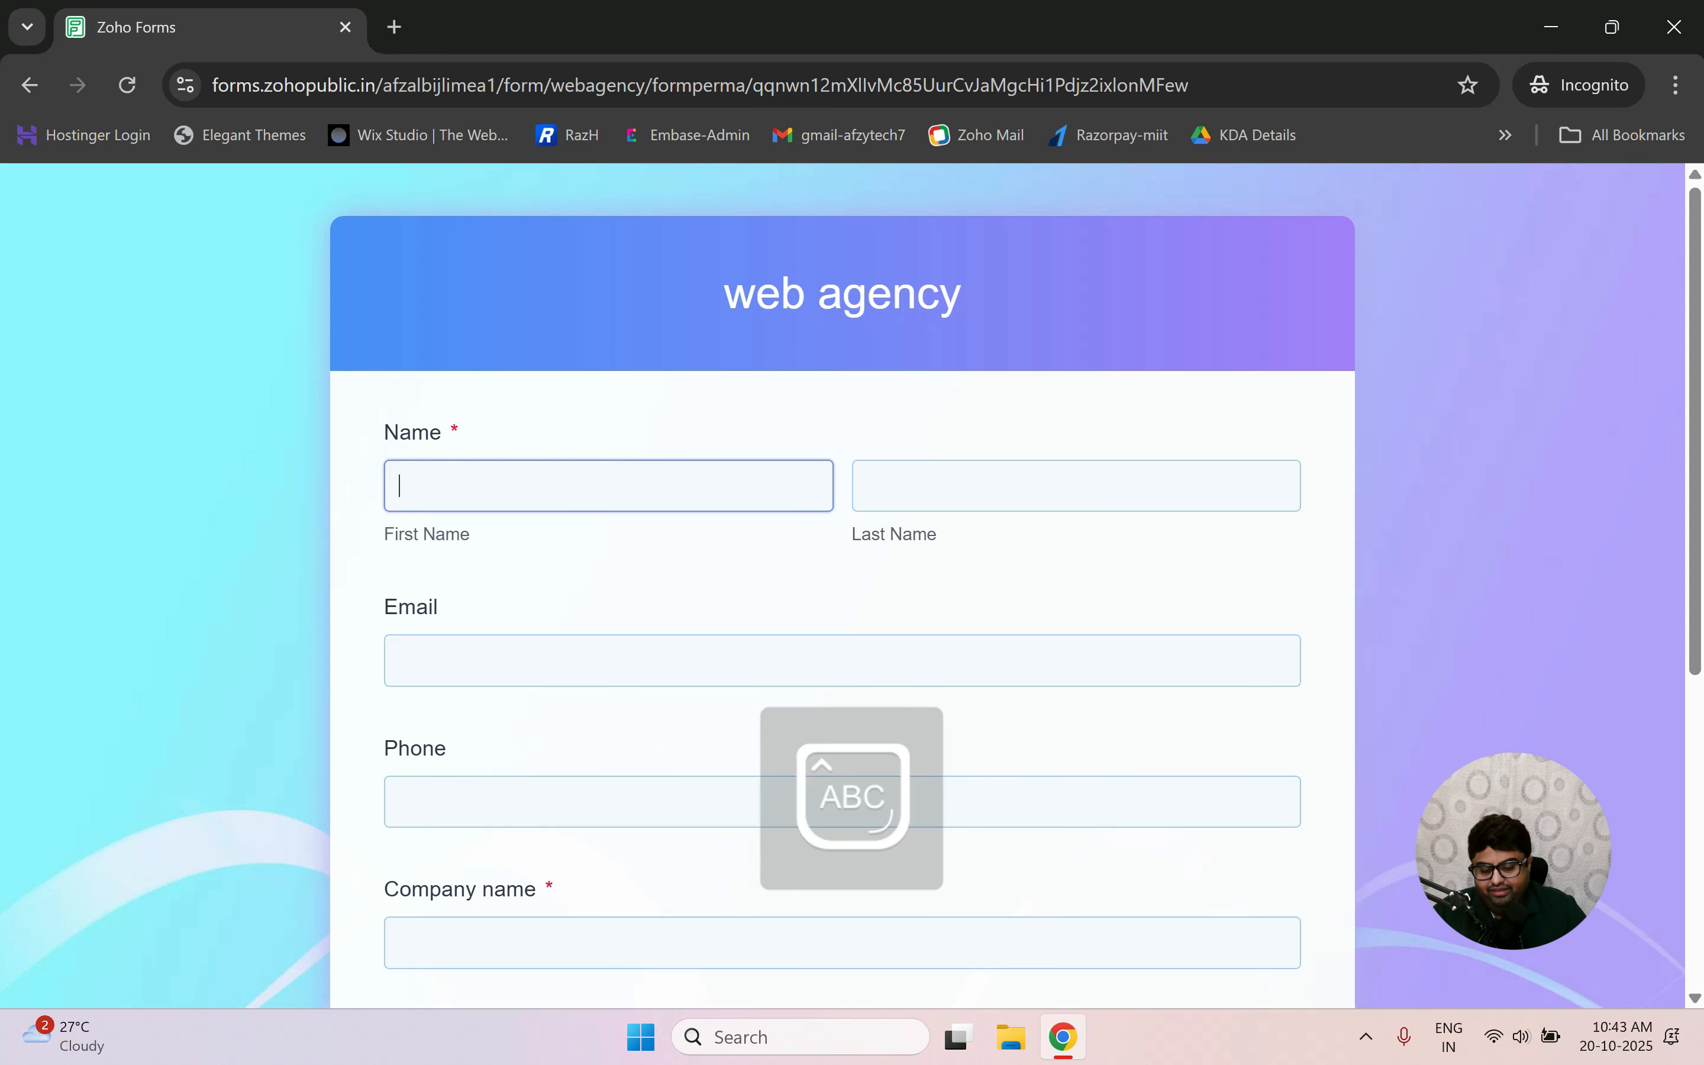
pyautogui.press('capslock')
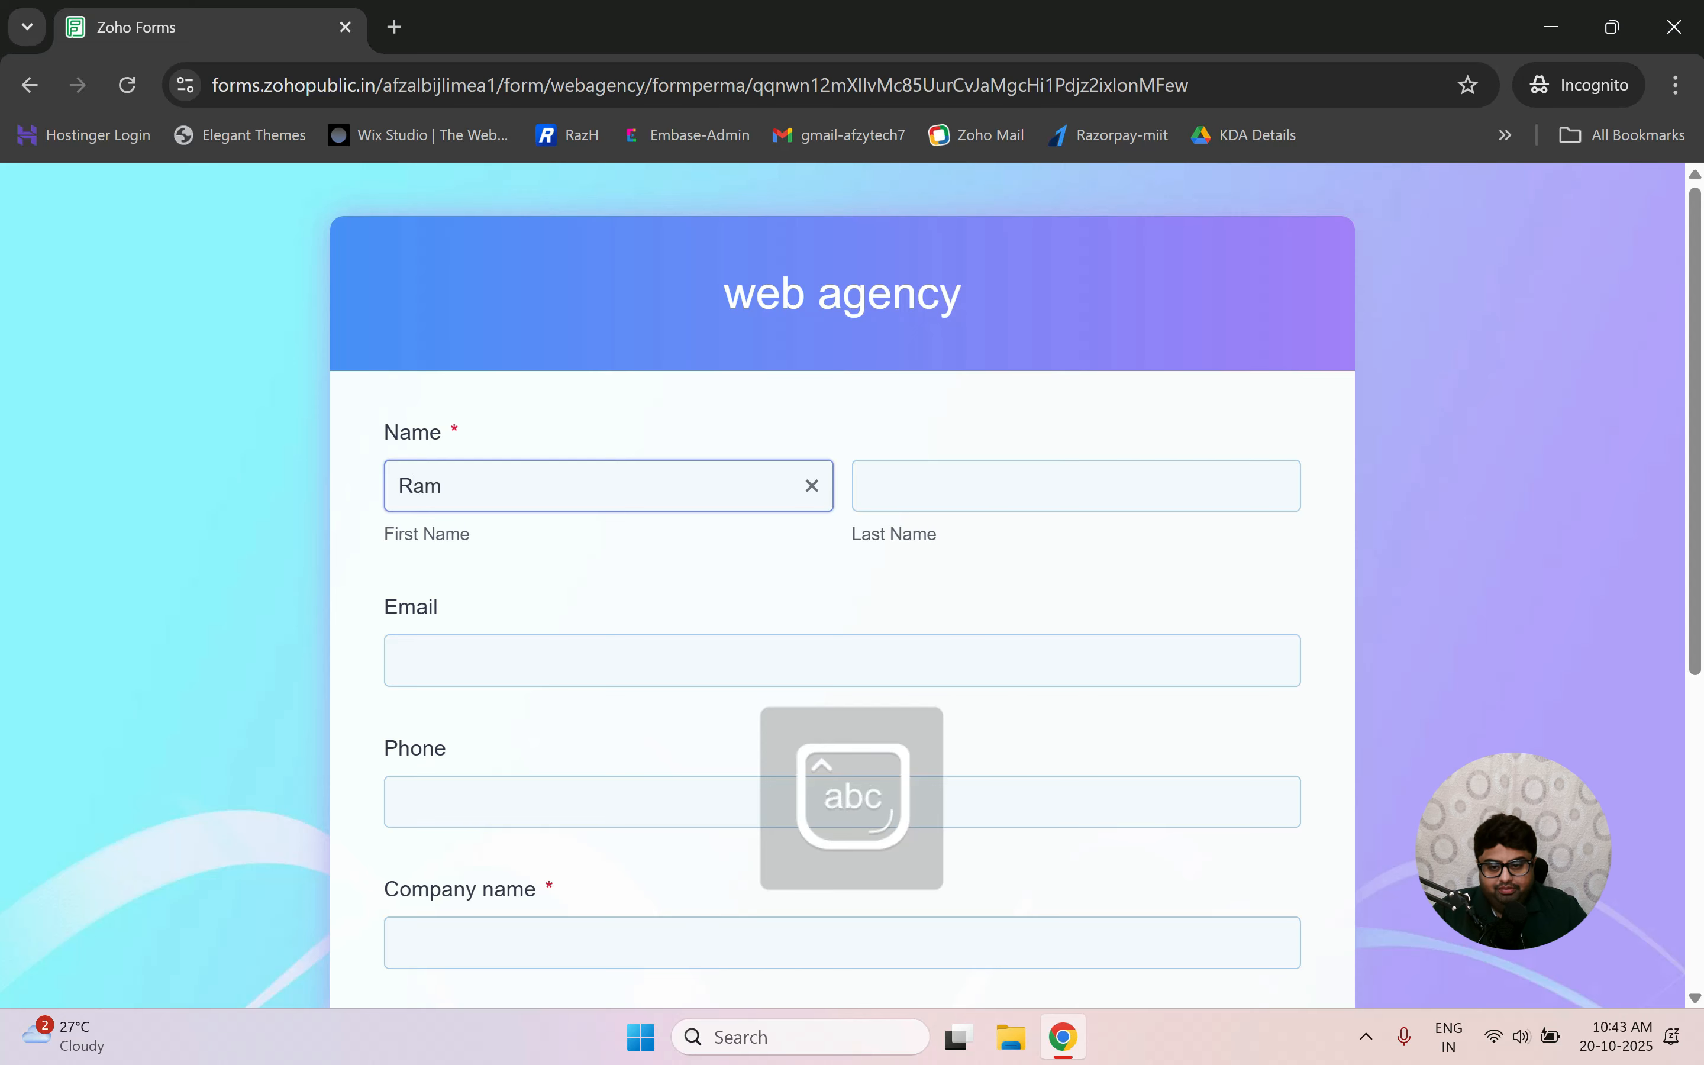
pyautogui.press('Tab')
pyautogui.press('capslock')
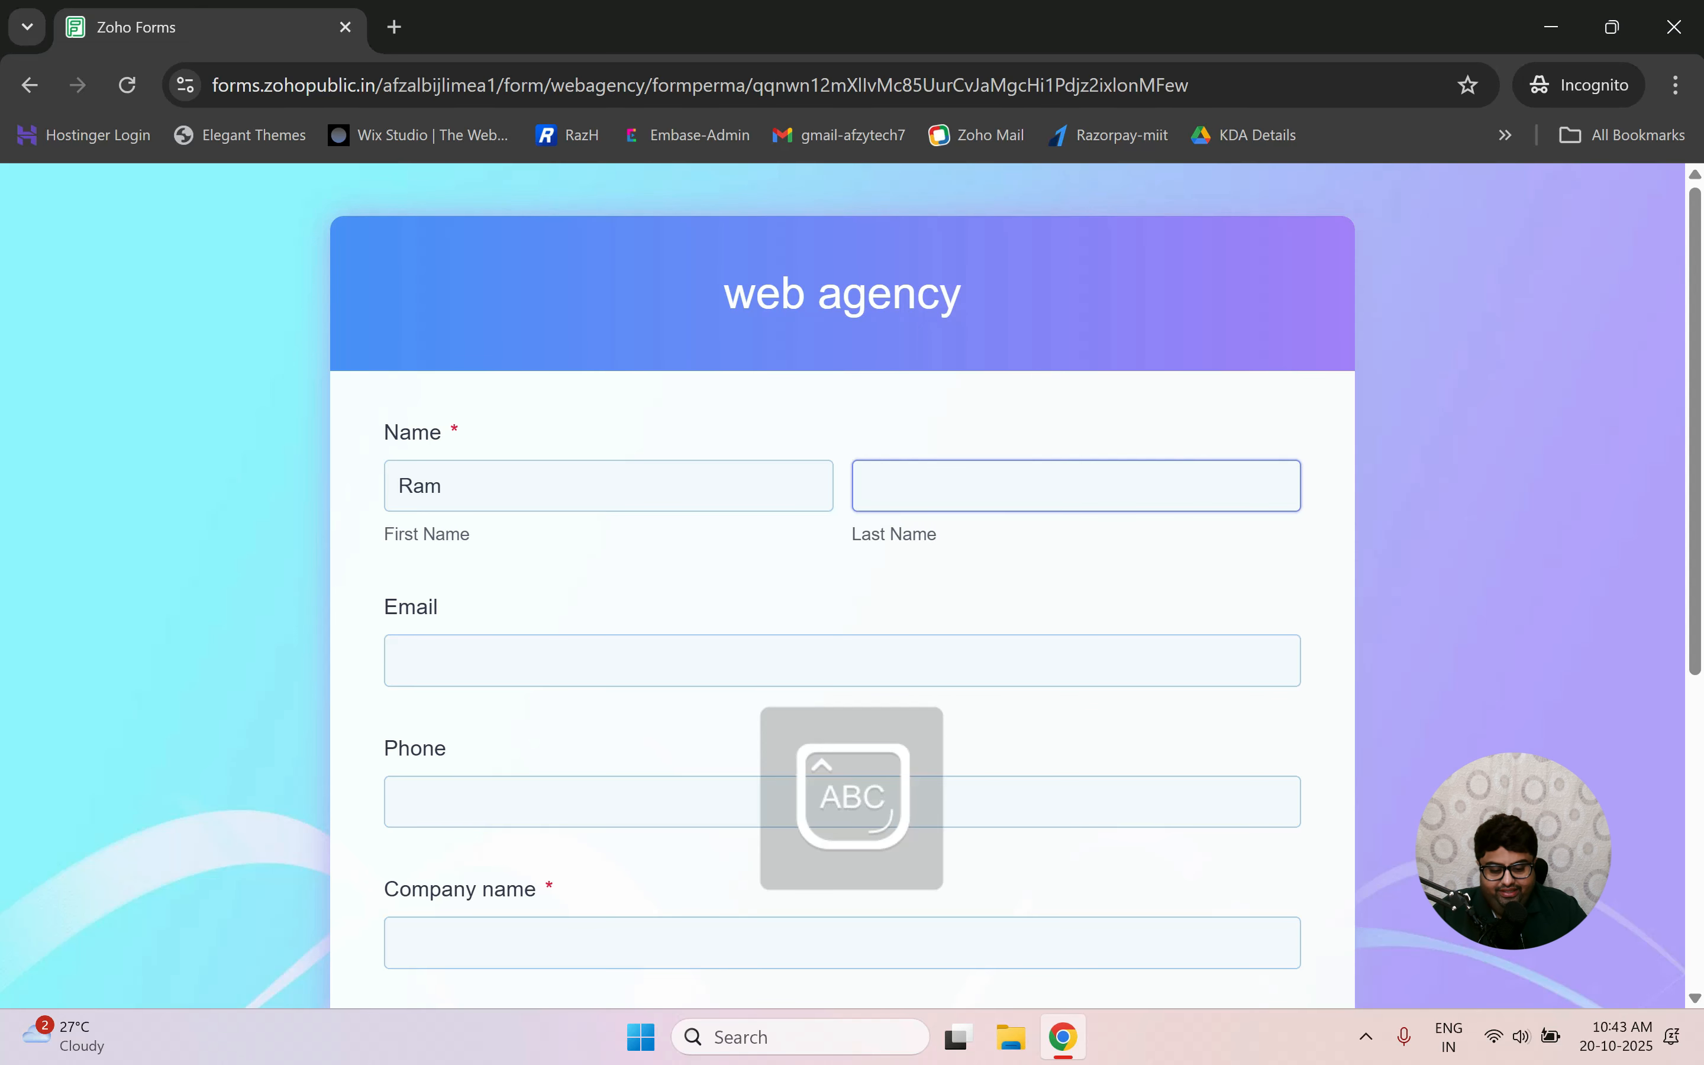
pyautogui.press('capslock')
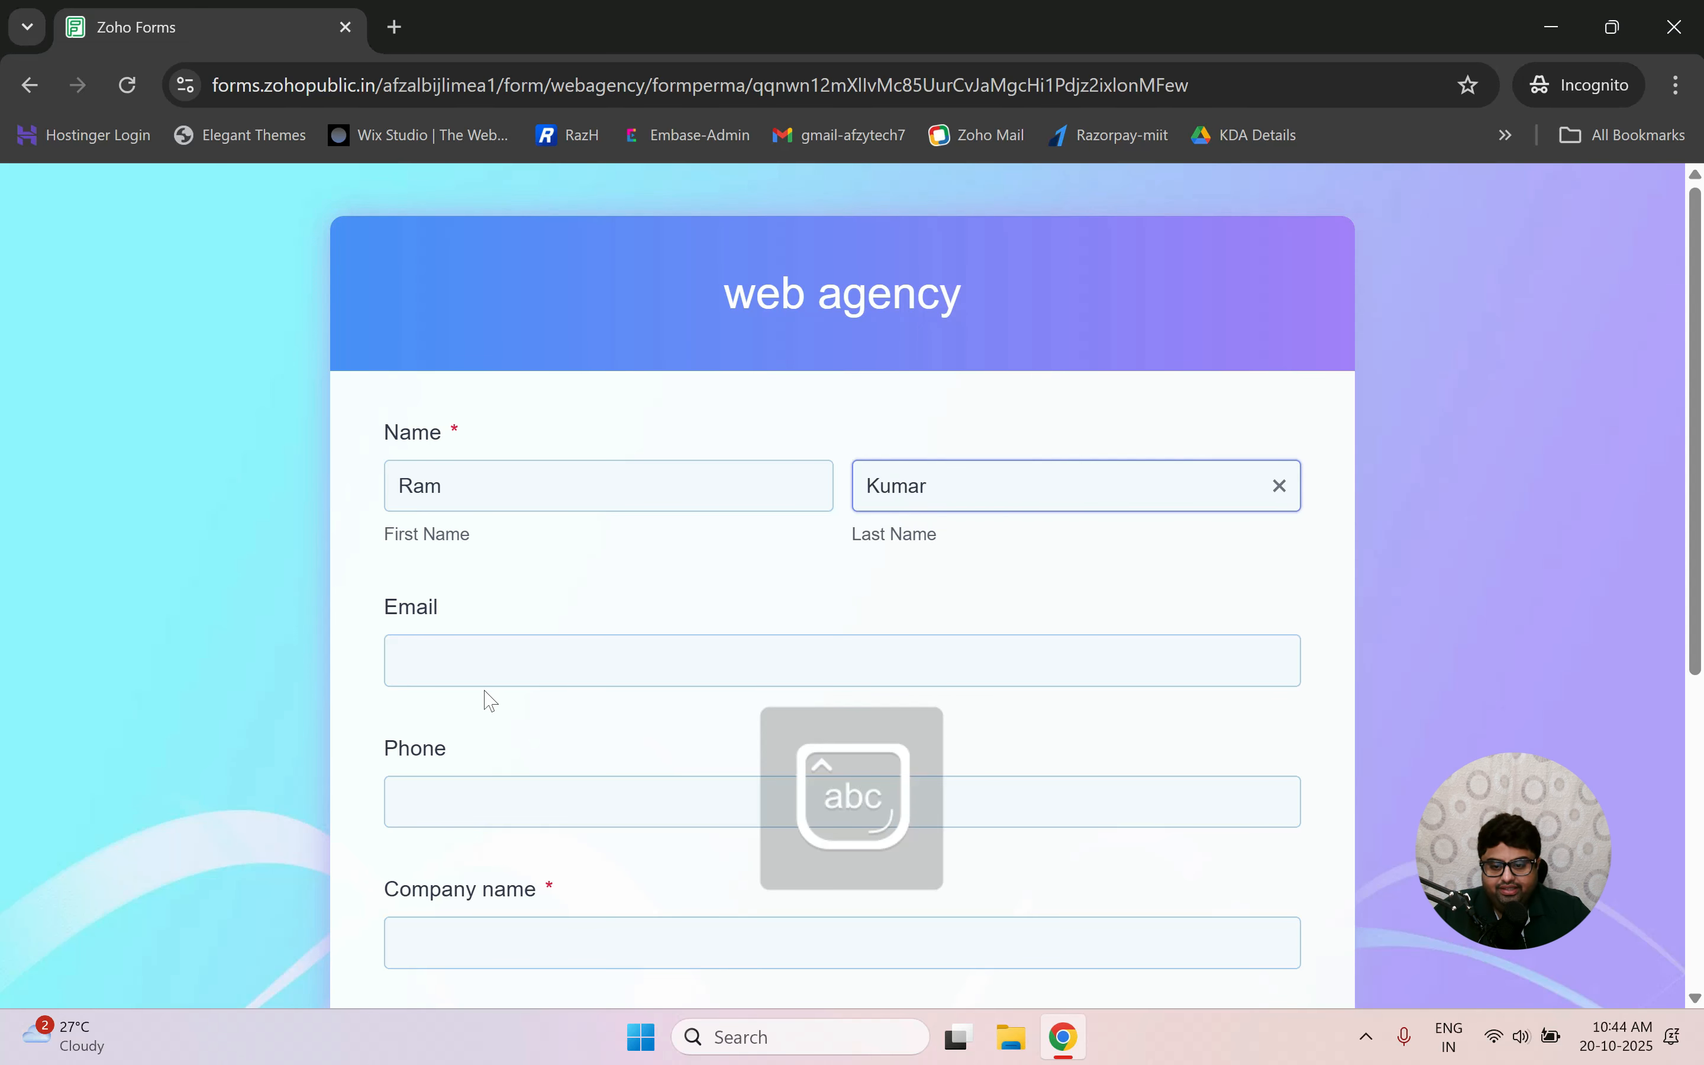
# Fill in the lead's email, phone number, and company name Infosys.
pyautogui.press('Tab')
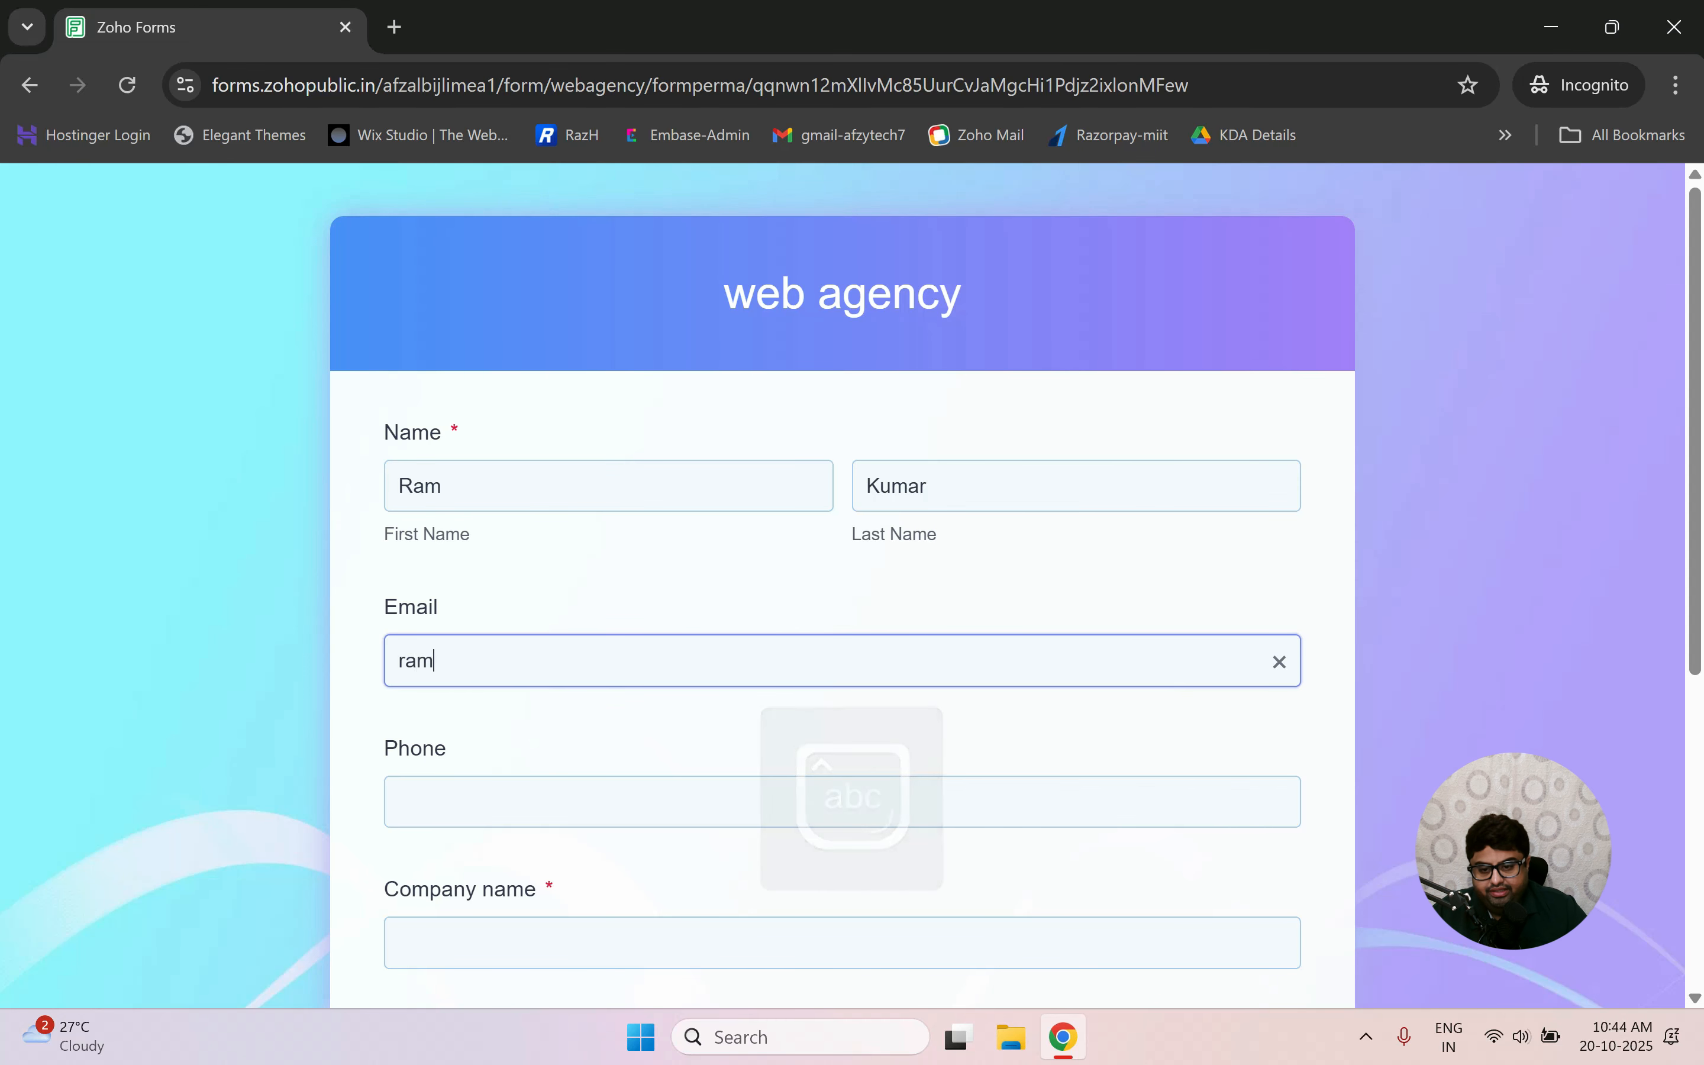
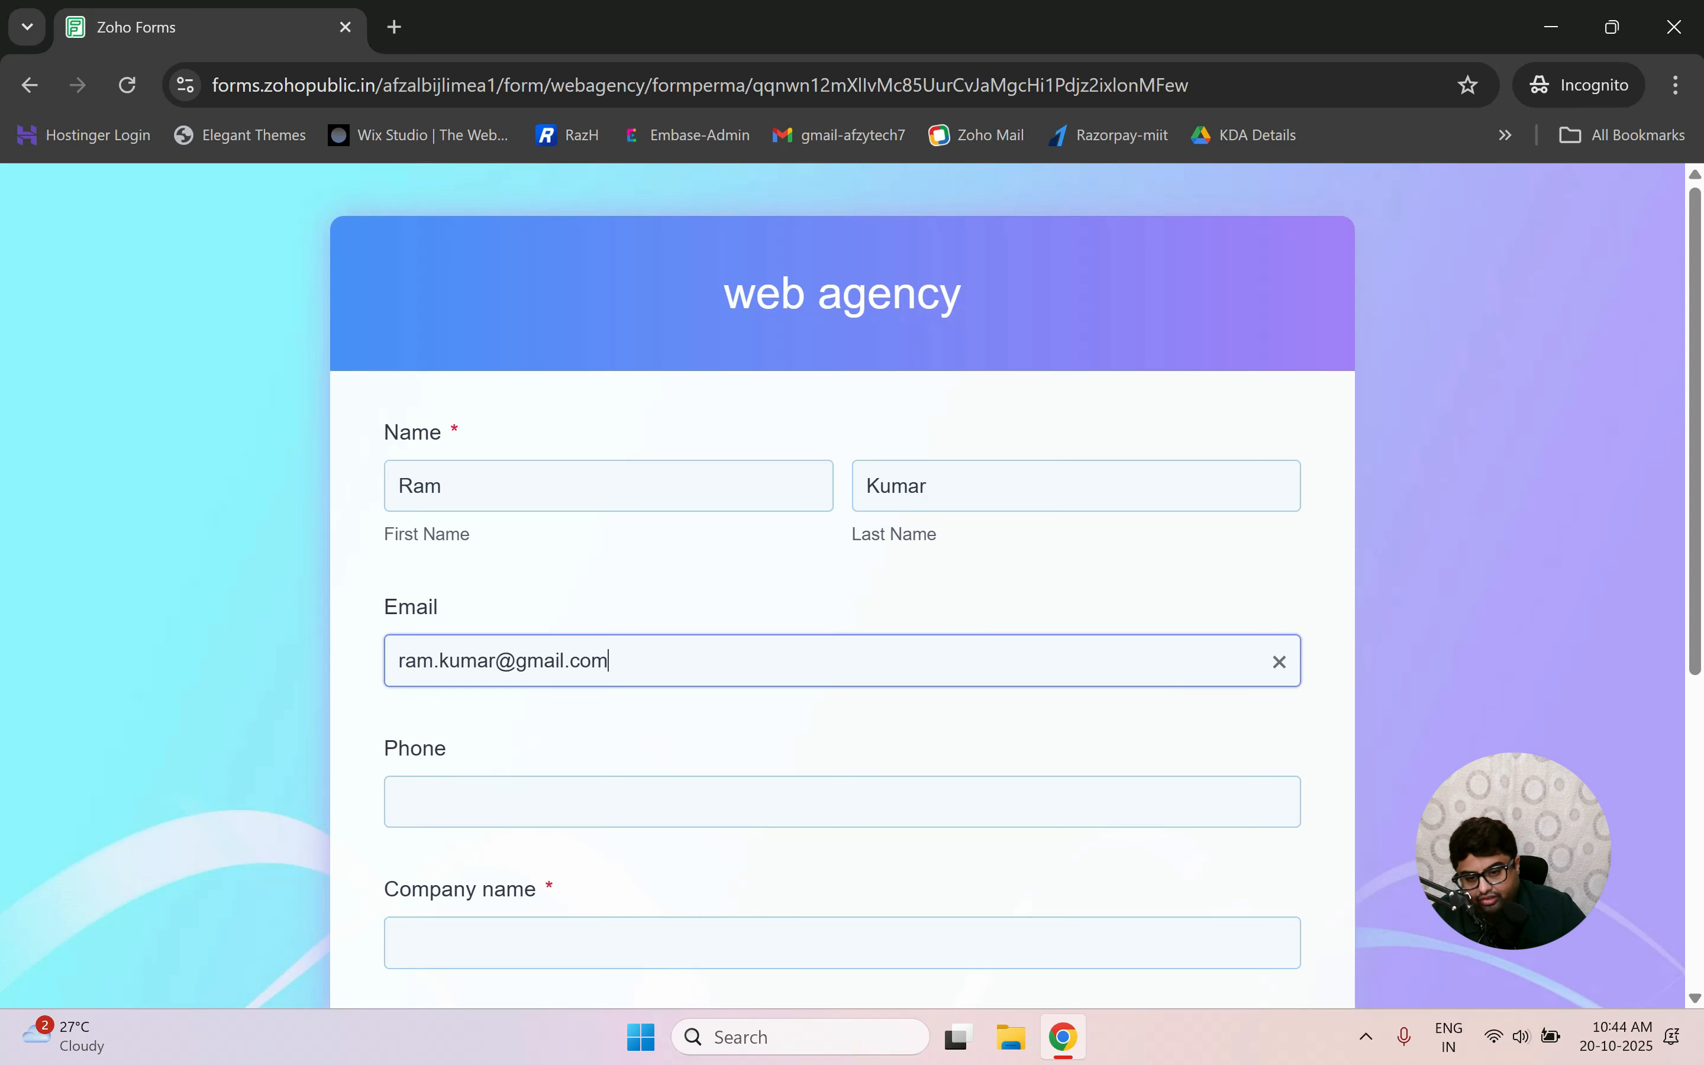
pyautogui.press('Tab')
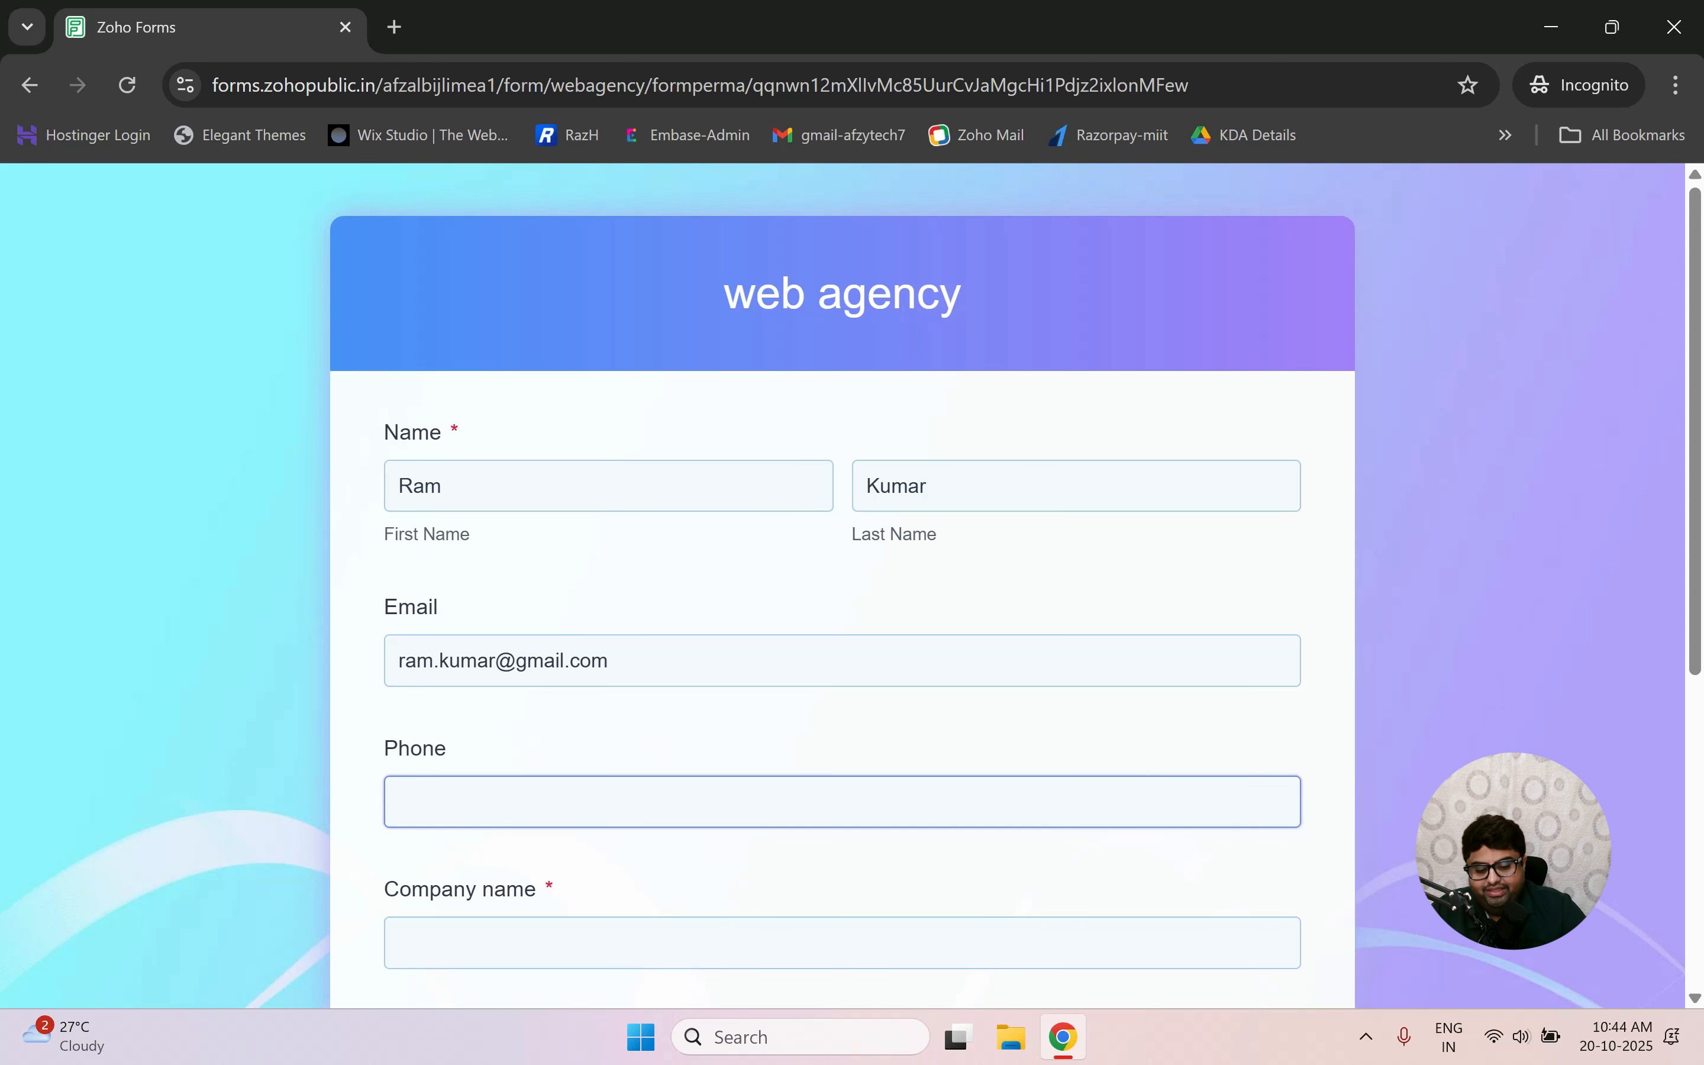
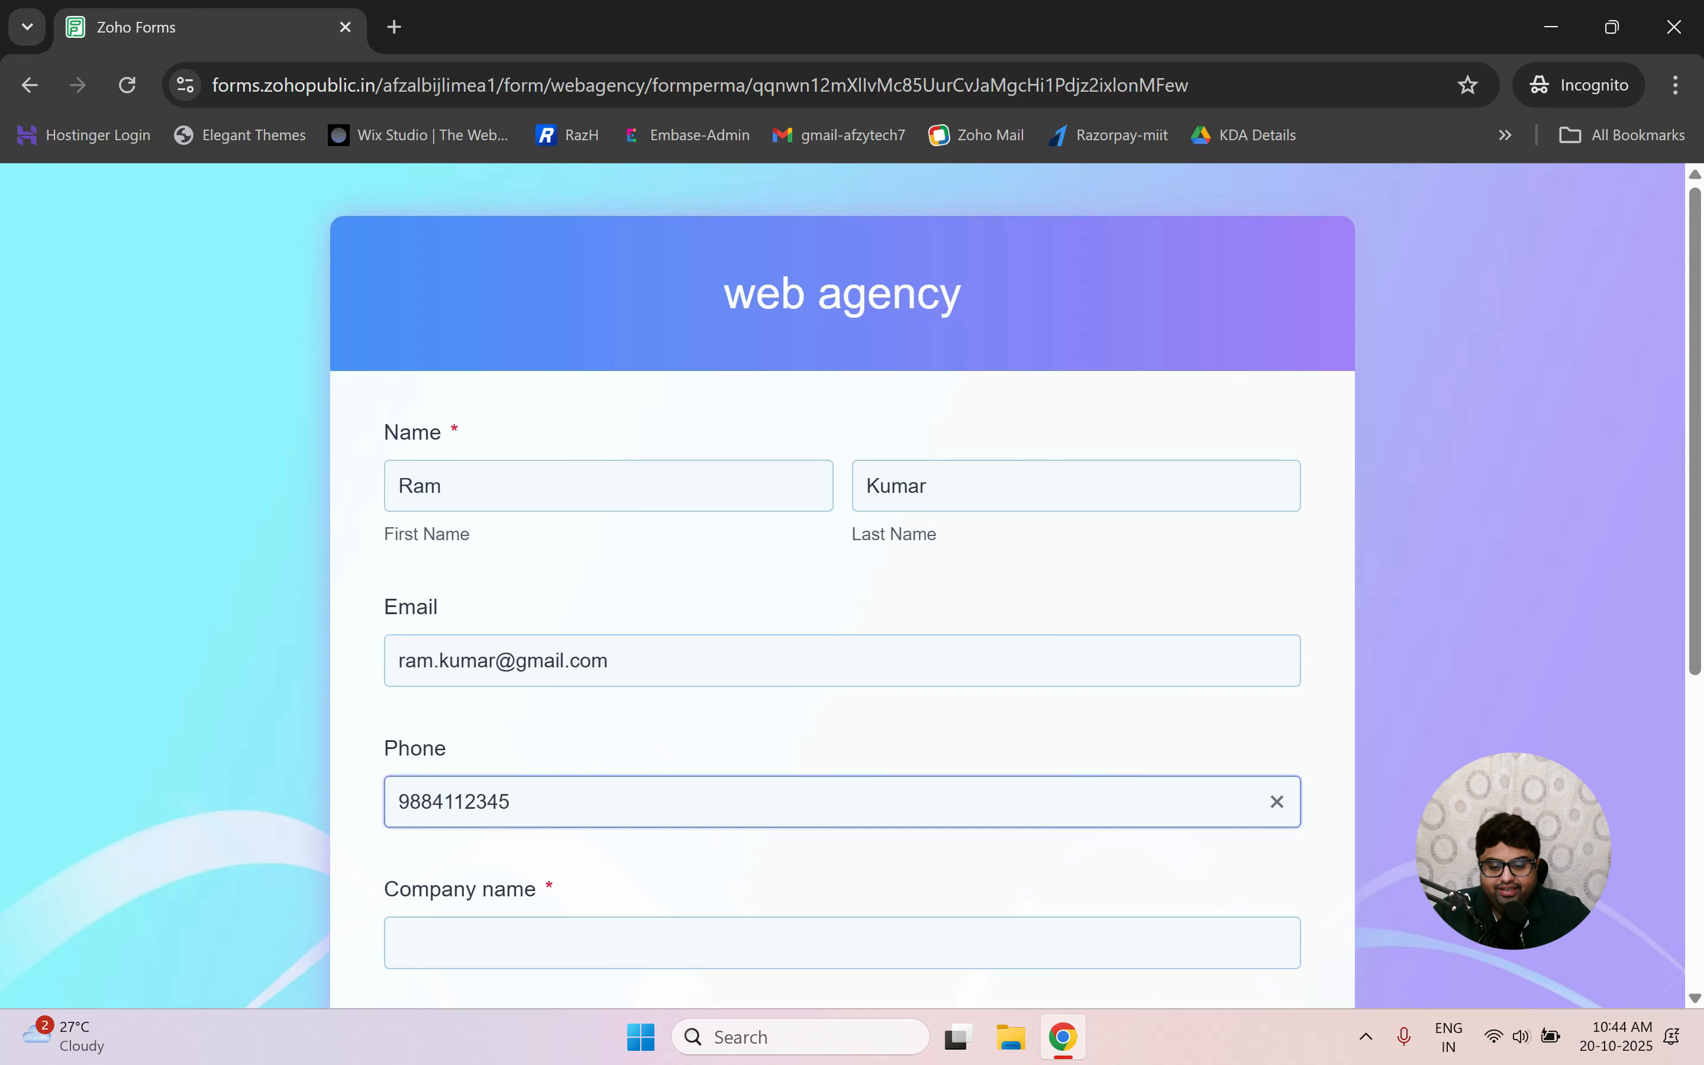
pyautogui.scroll(-2, 842, 585)
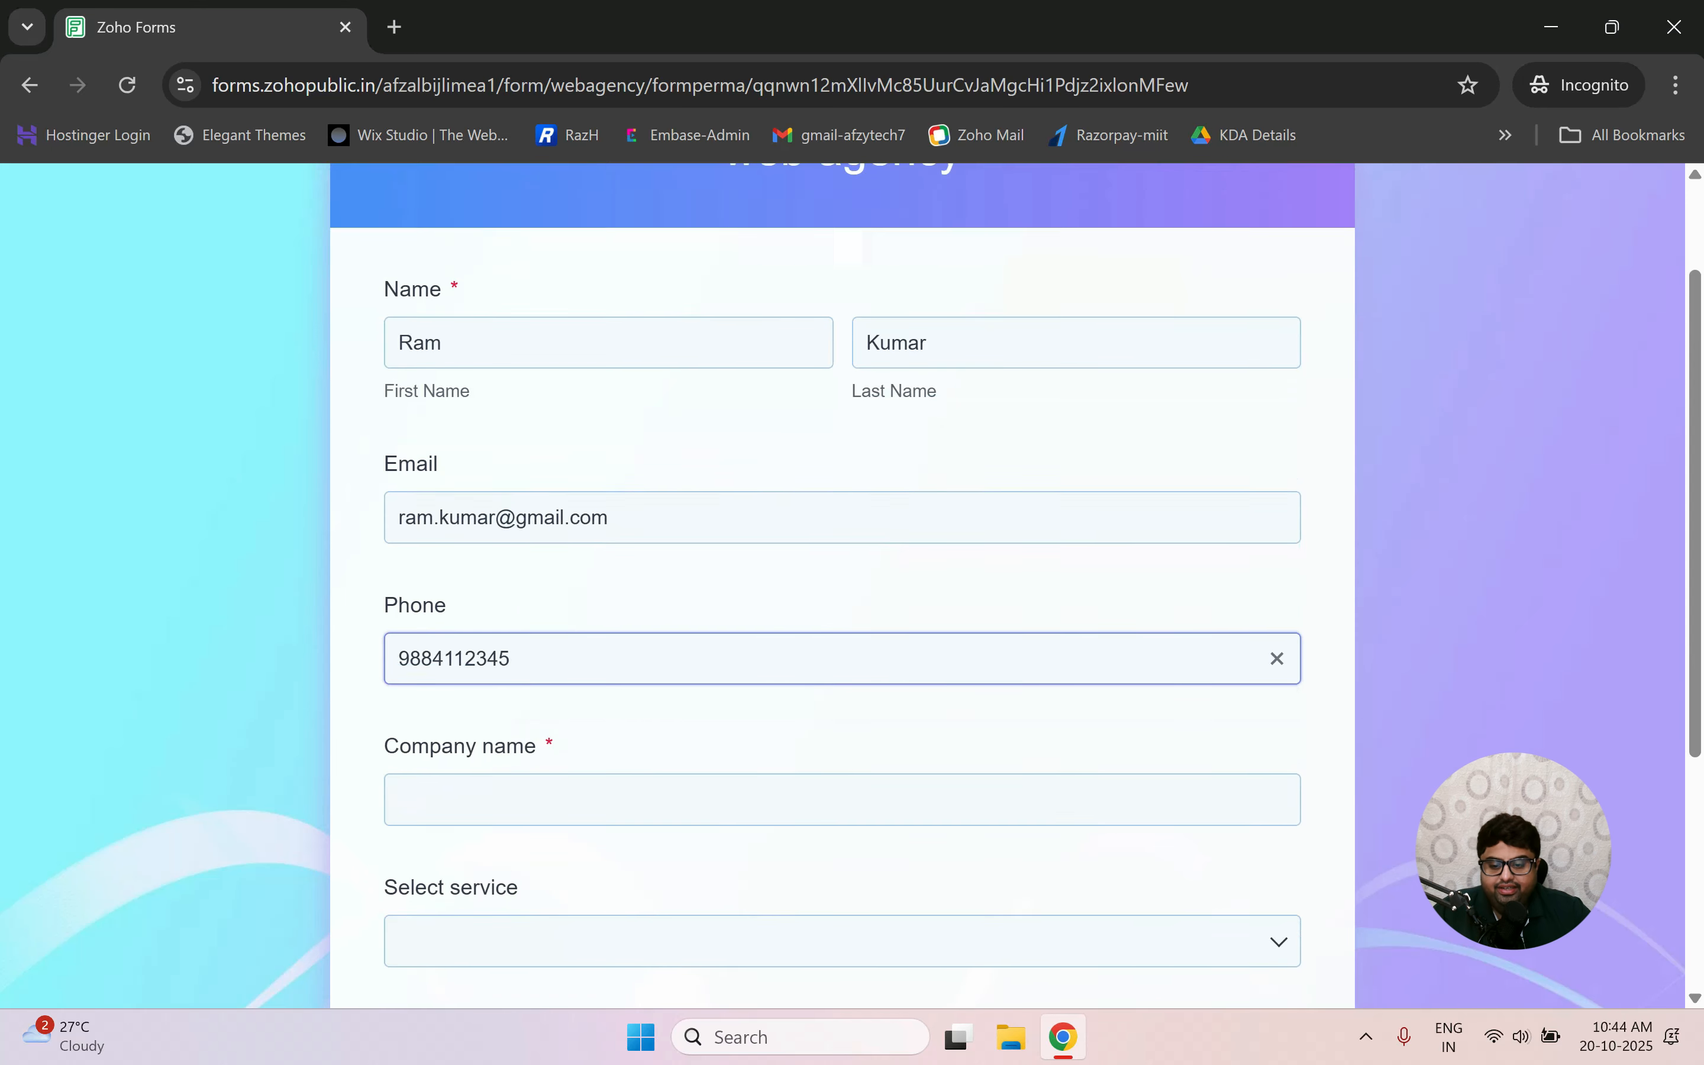
pyautogui.press('Tab')
pyautogui.write('I')
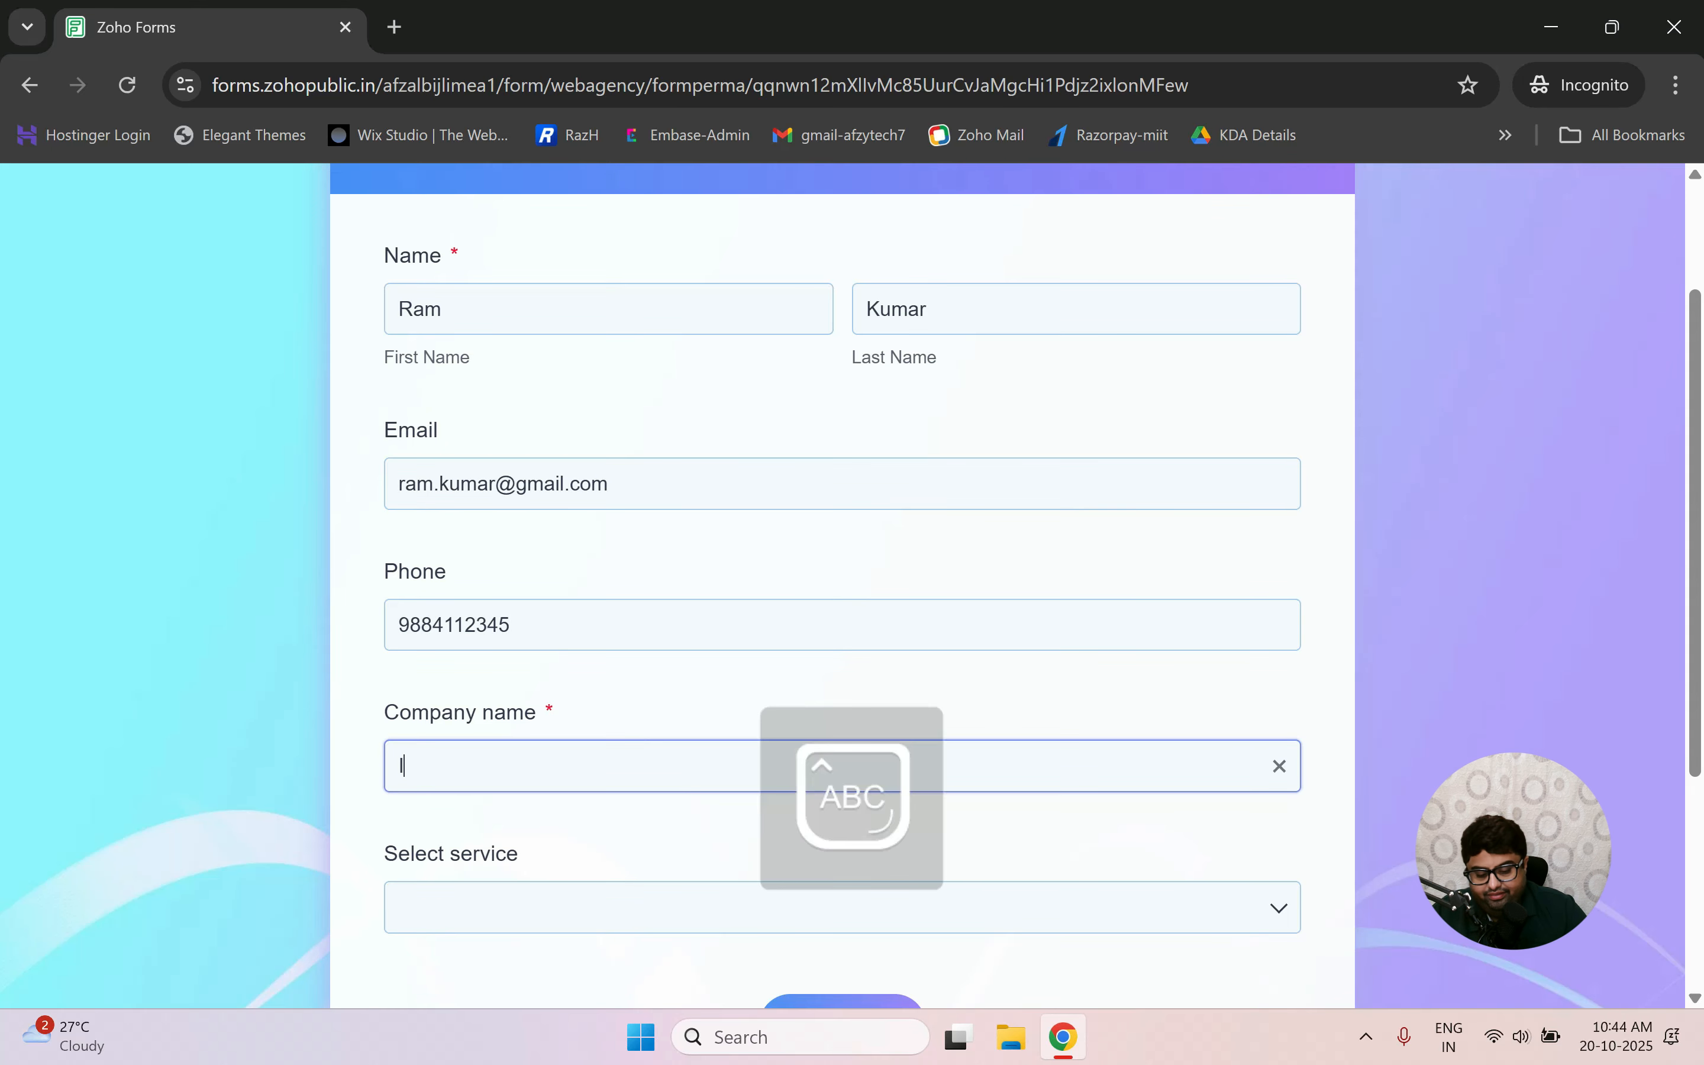
pyautogui.write('nfosys')
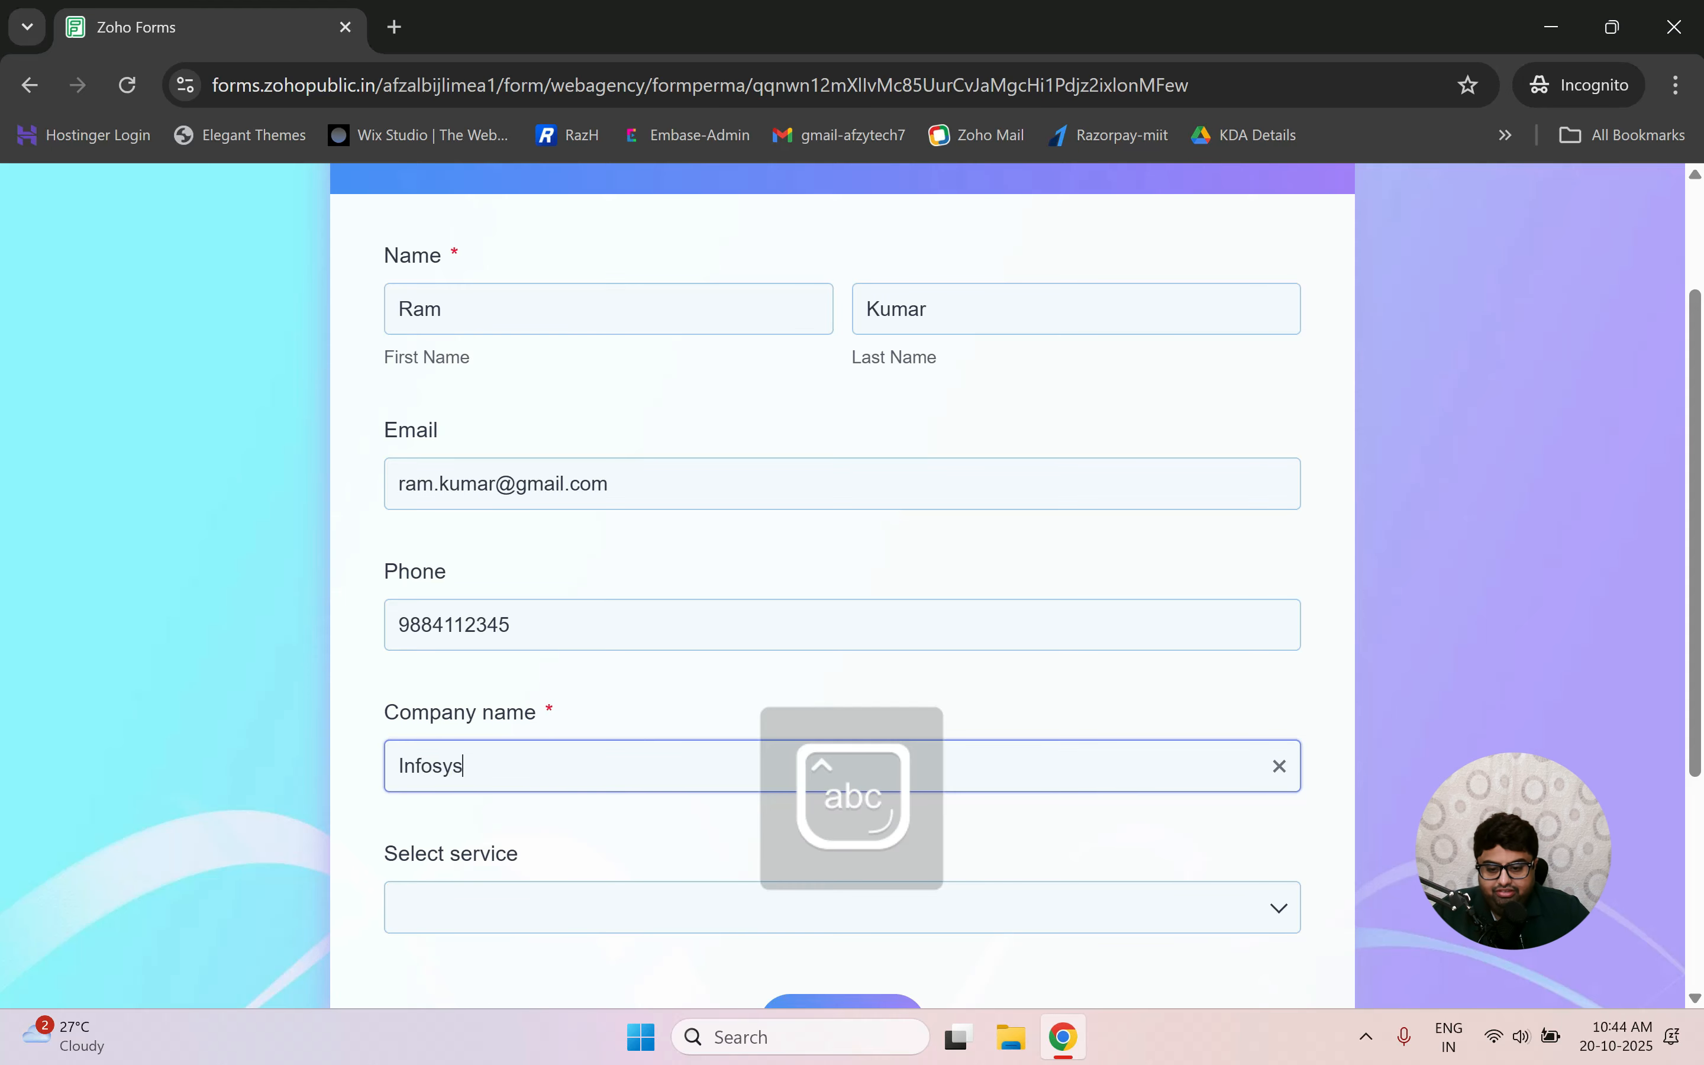
# Choose mobile app development as the service and submit the form.
pyautogui.scroll(-4, 529, 752)
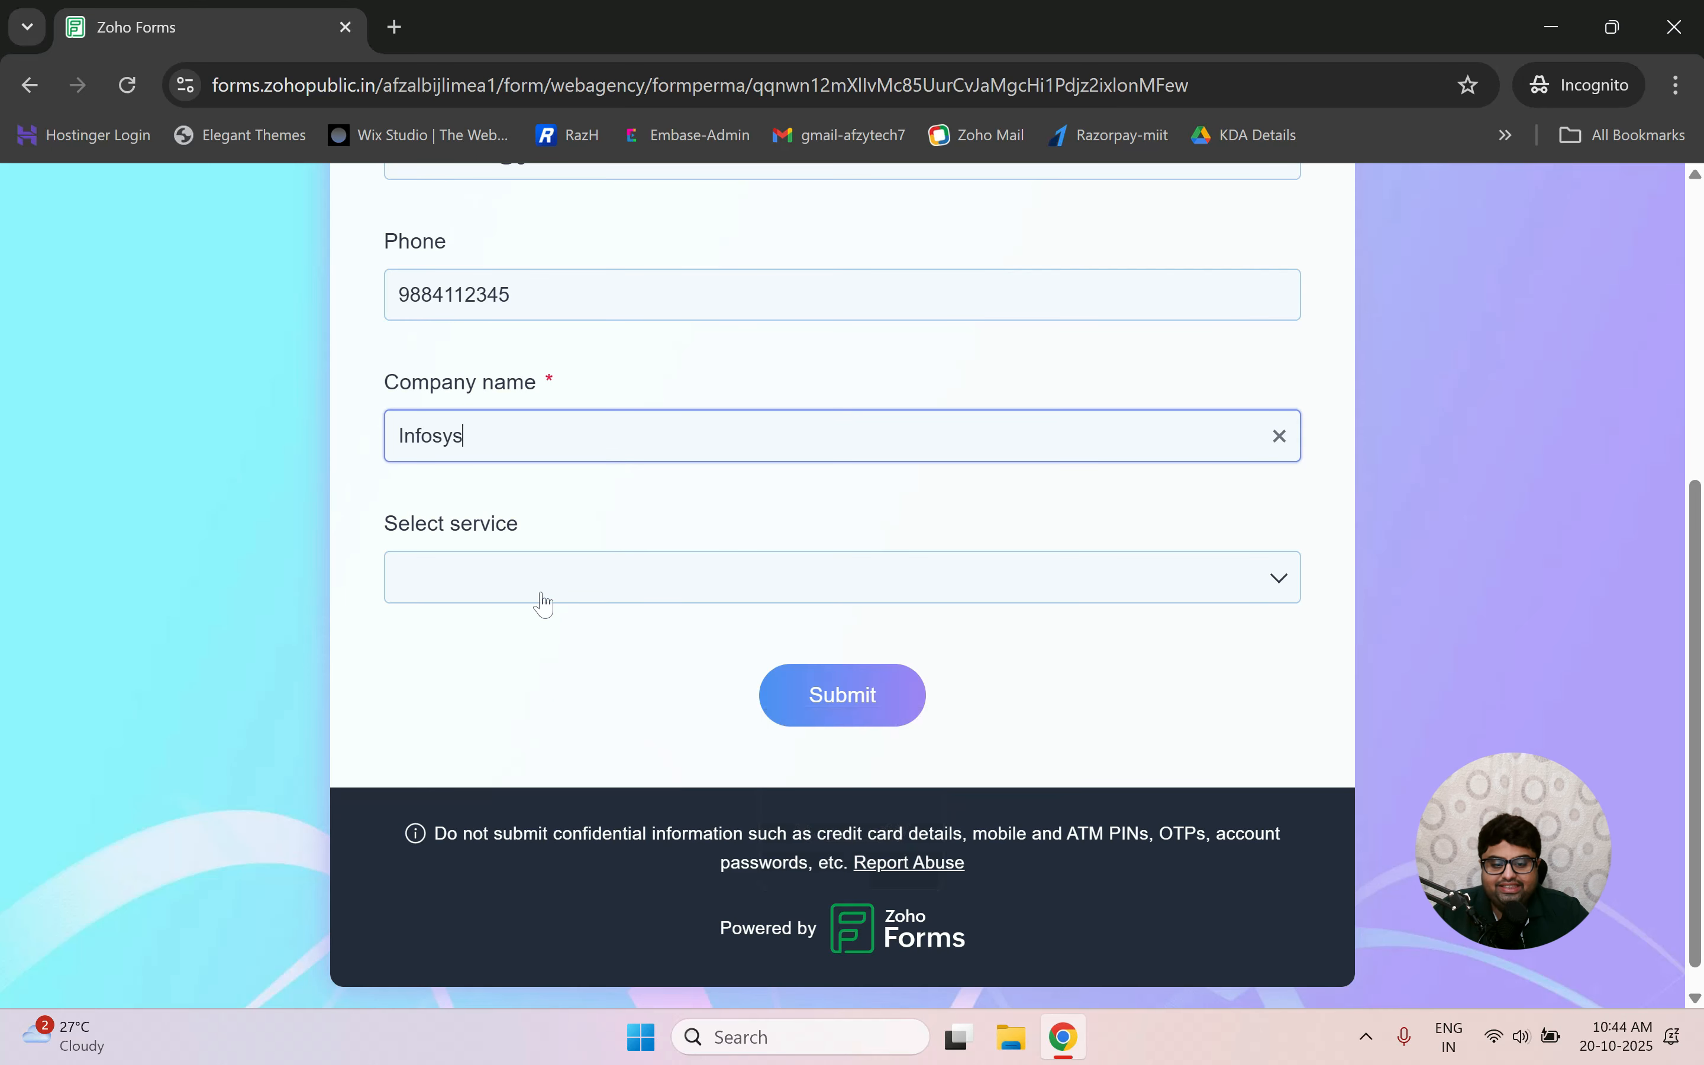
pyautogui.click(540, 595)
pyautogui.click(536, 739)
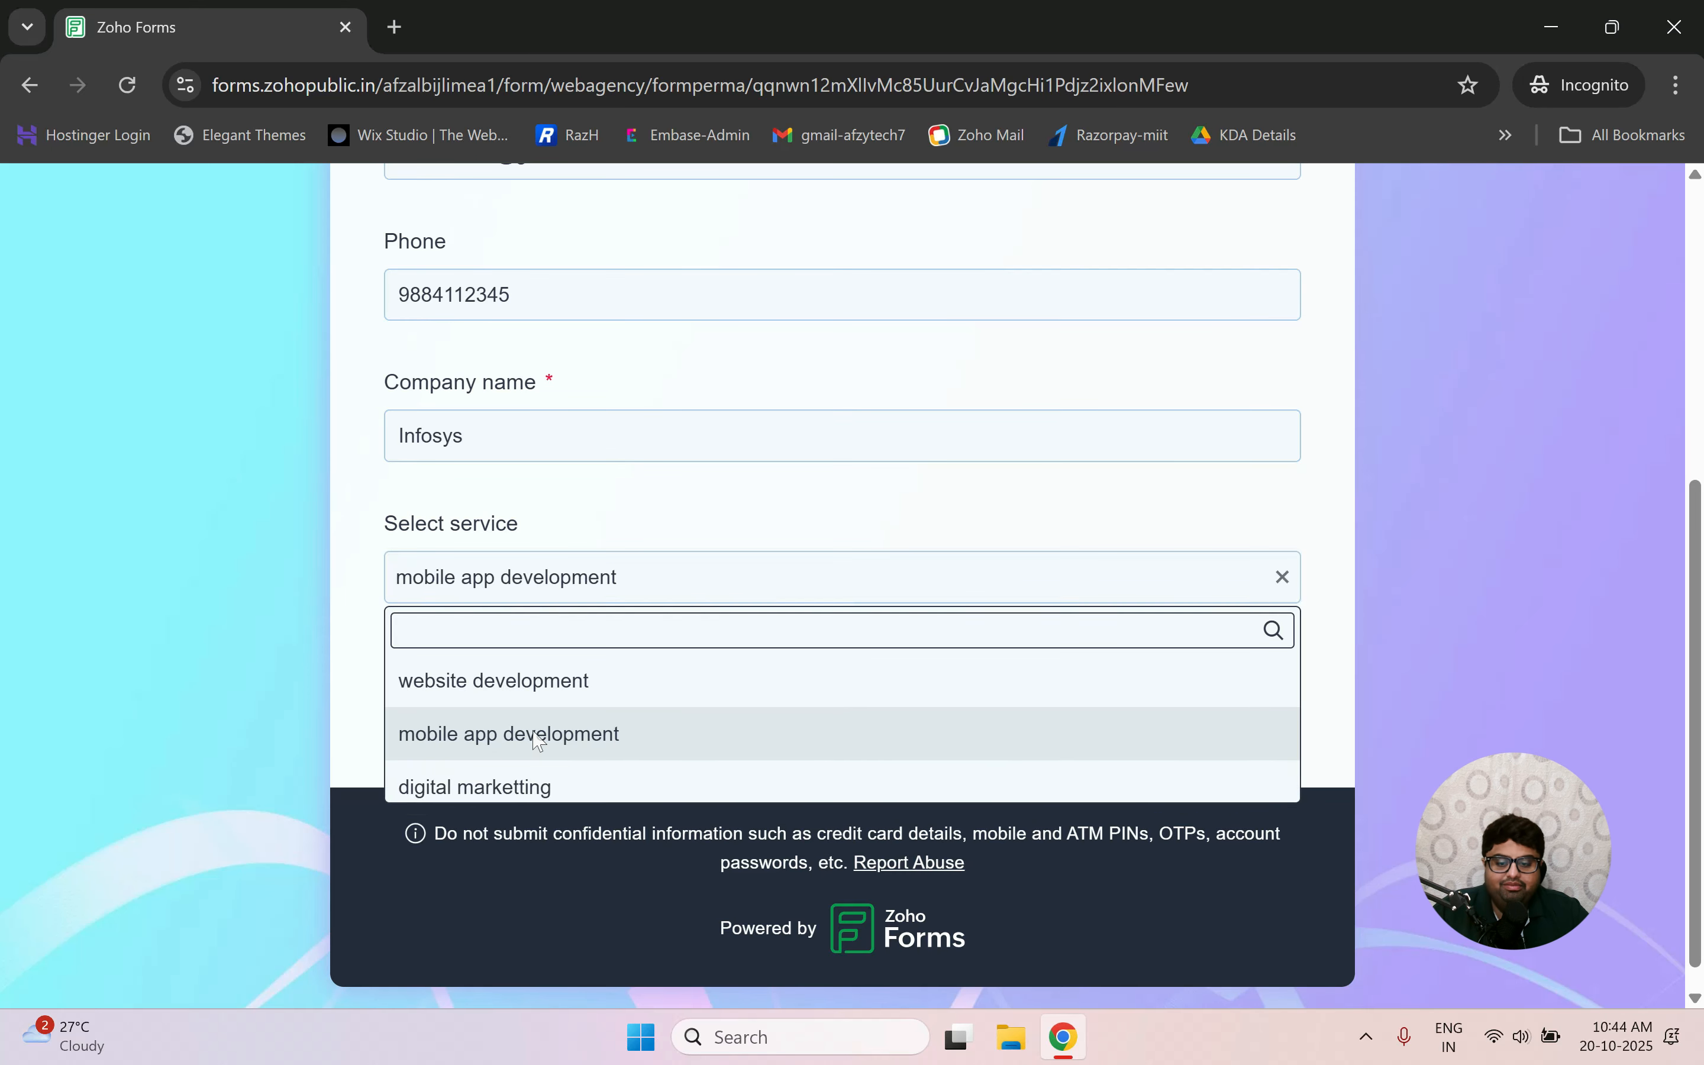
pyautogui.click(837, 704)
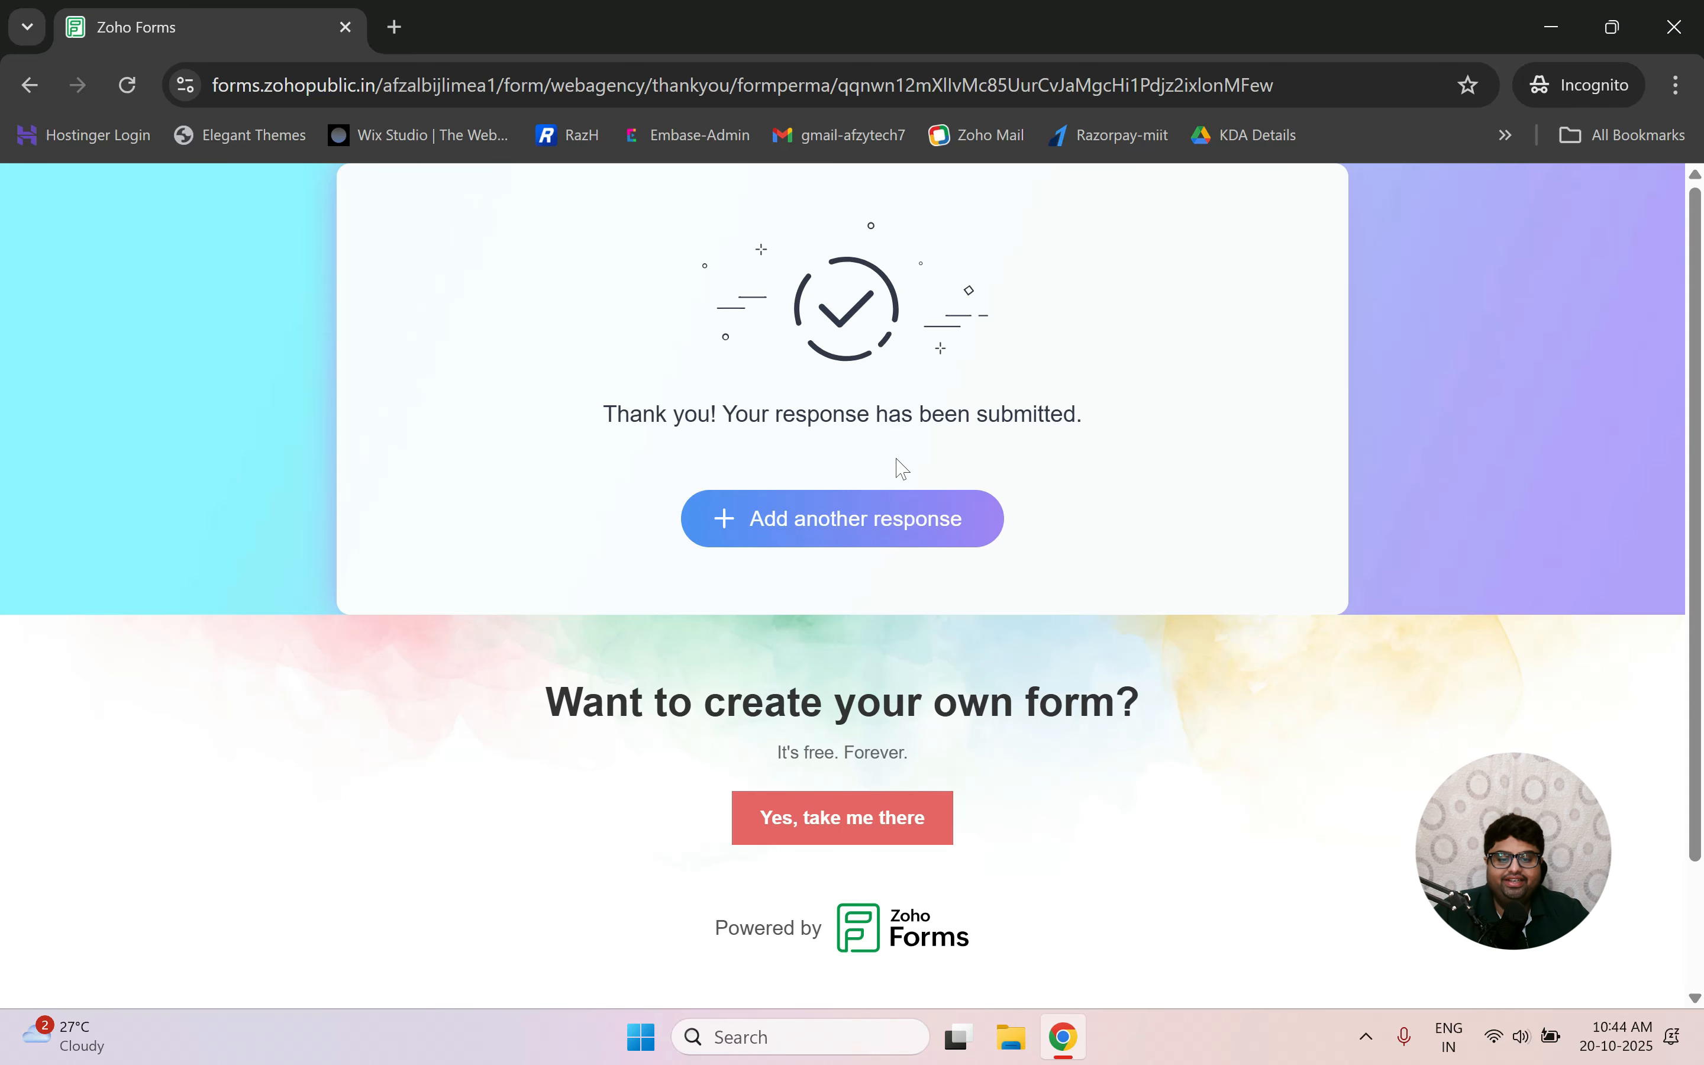
pyautogui.press('ctrl+super+Left')
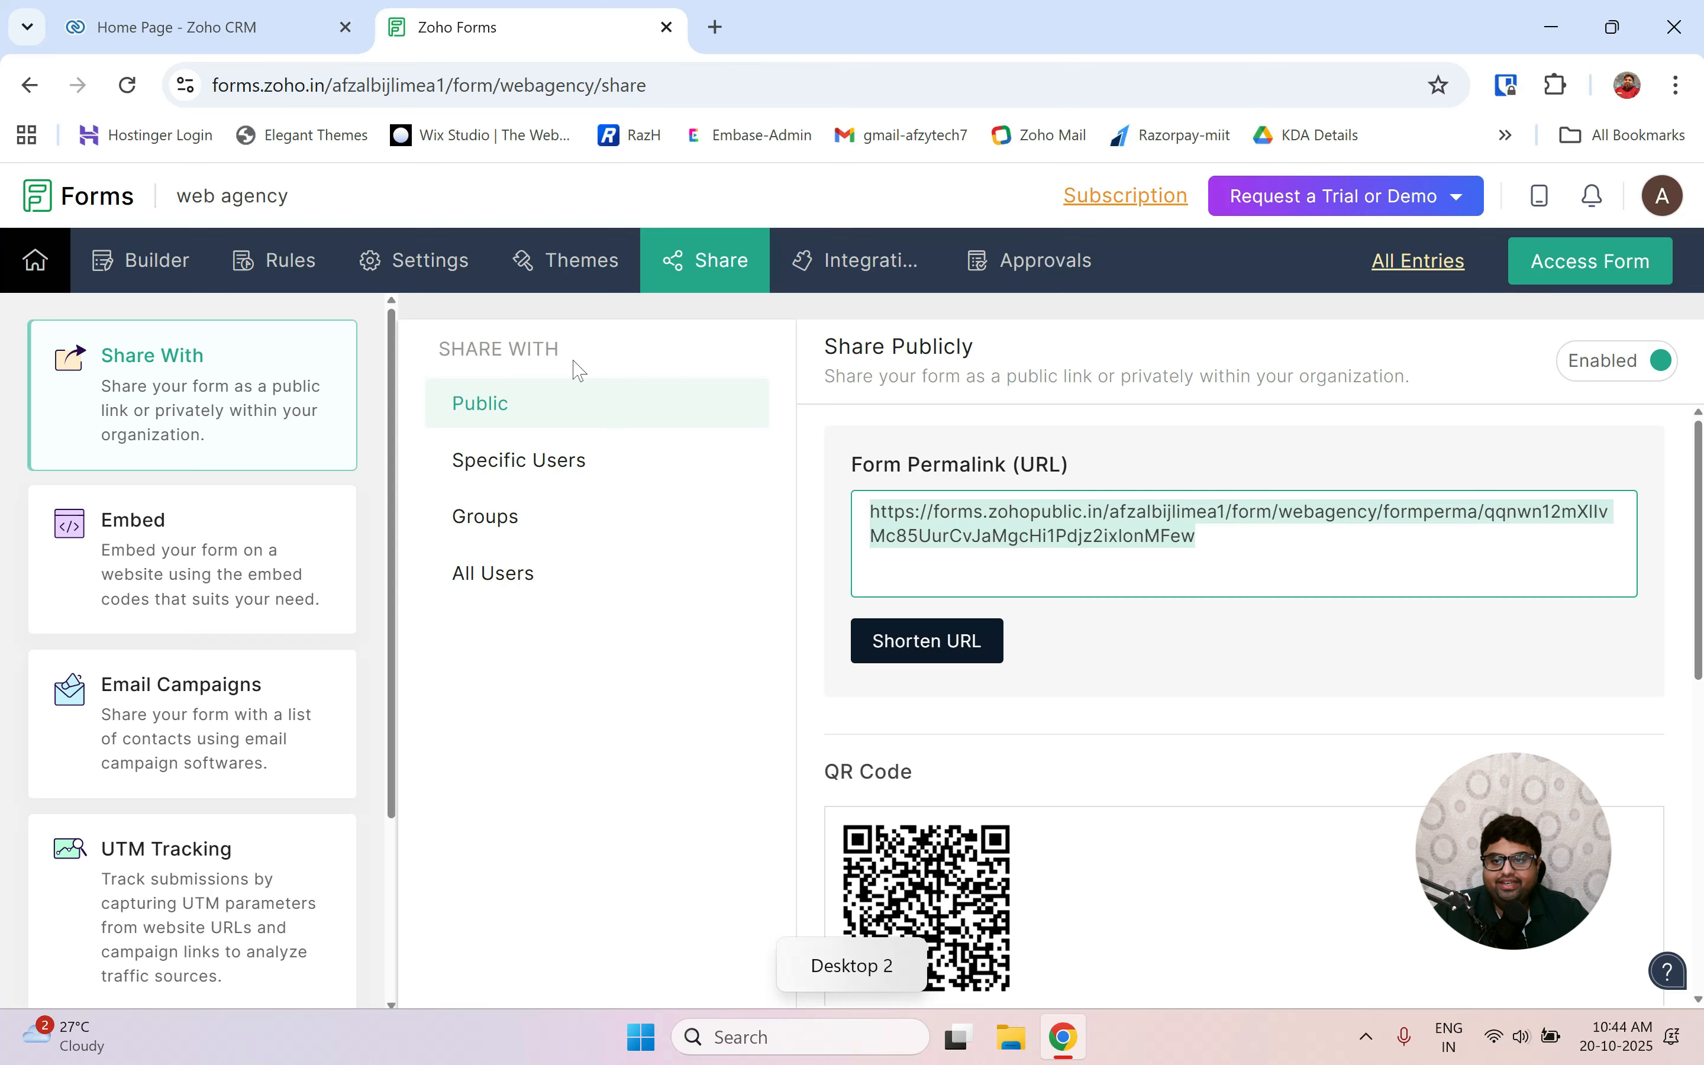
# Open Zoho CRM's Leads list, check the new Infosys row, and open that lead's record.
pyautogui.click(190, 29)
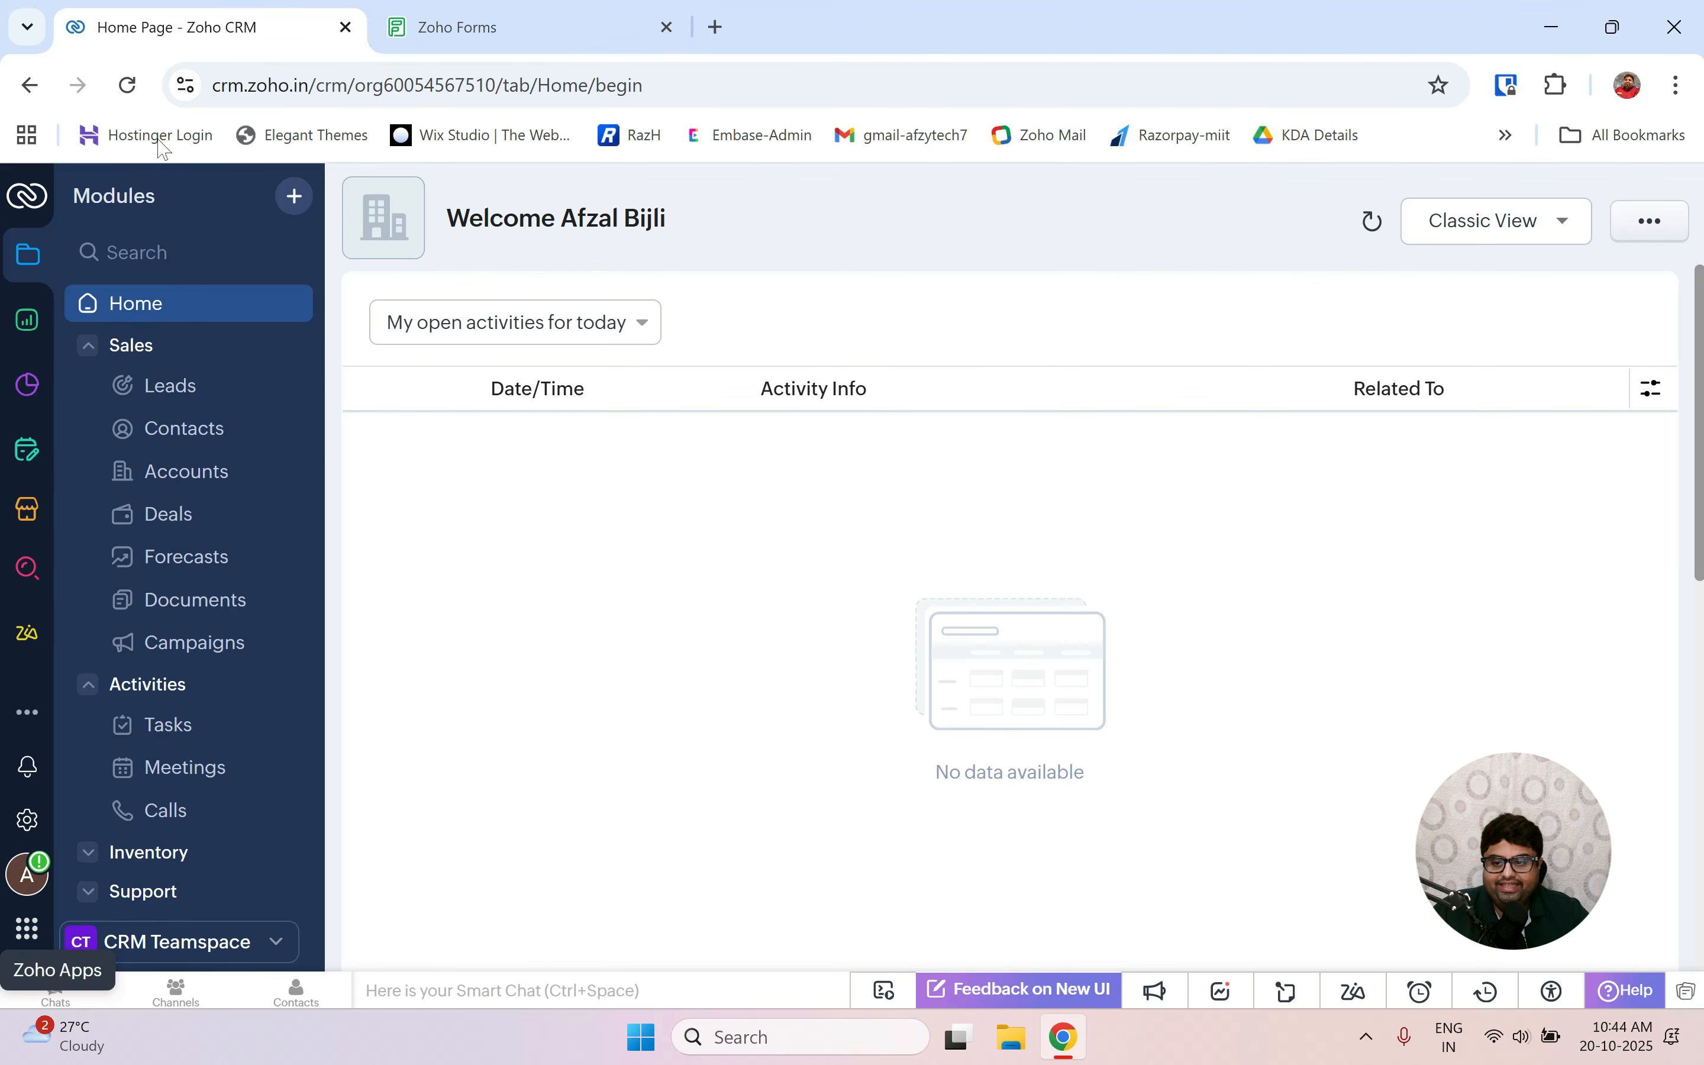
pyautogui.click(136, 310)
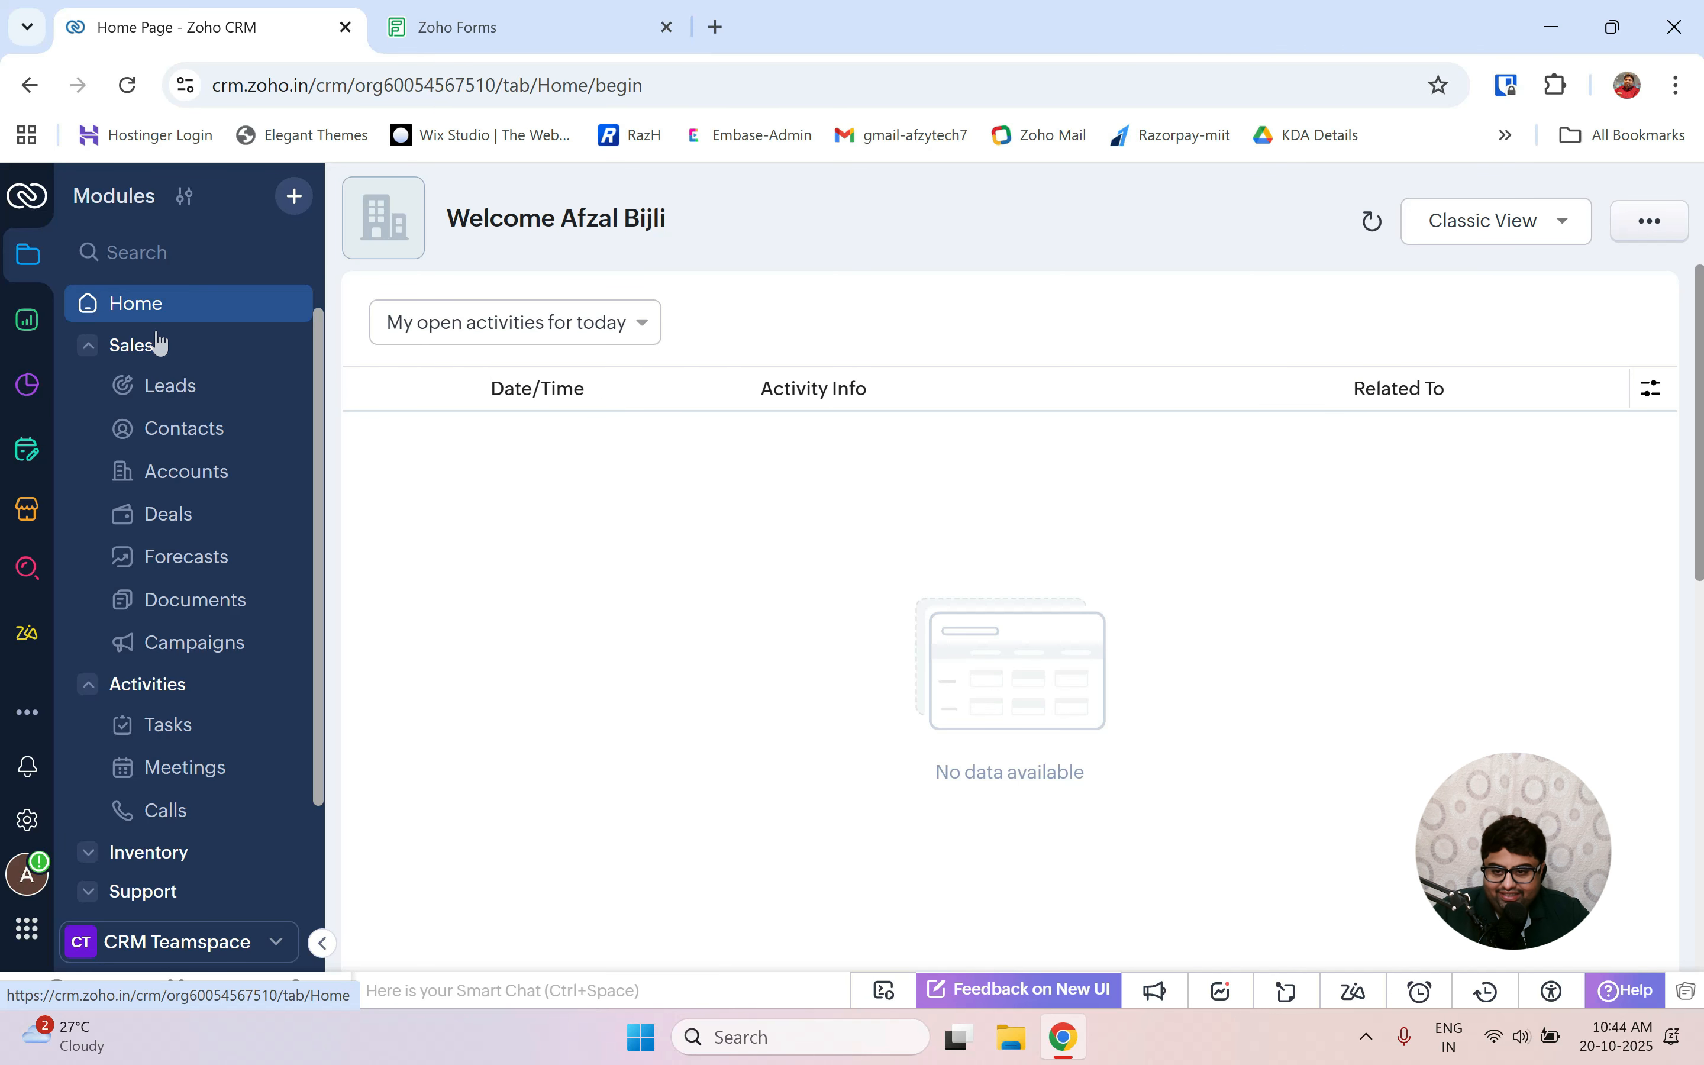
pyautogui.click(172, 387)
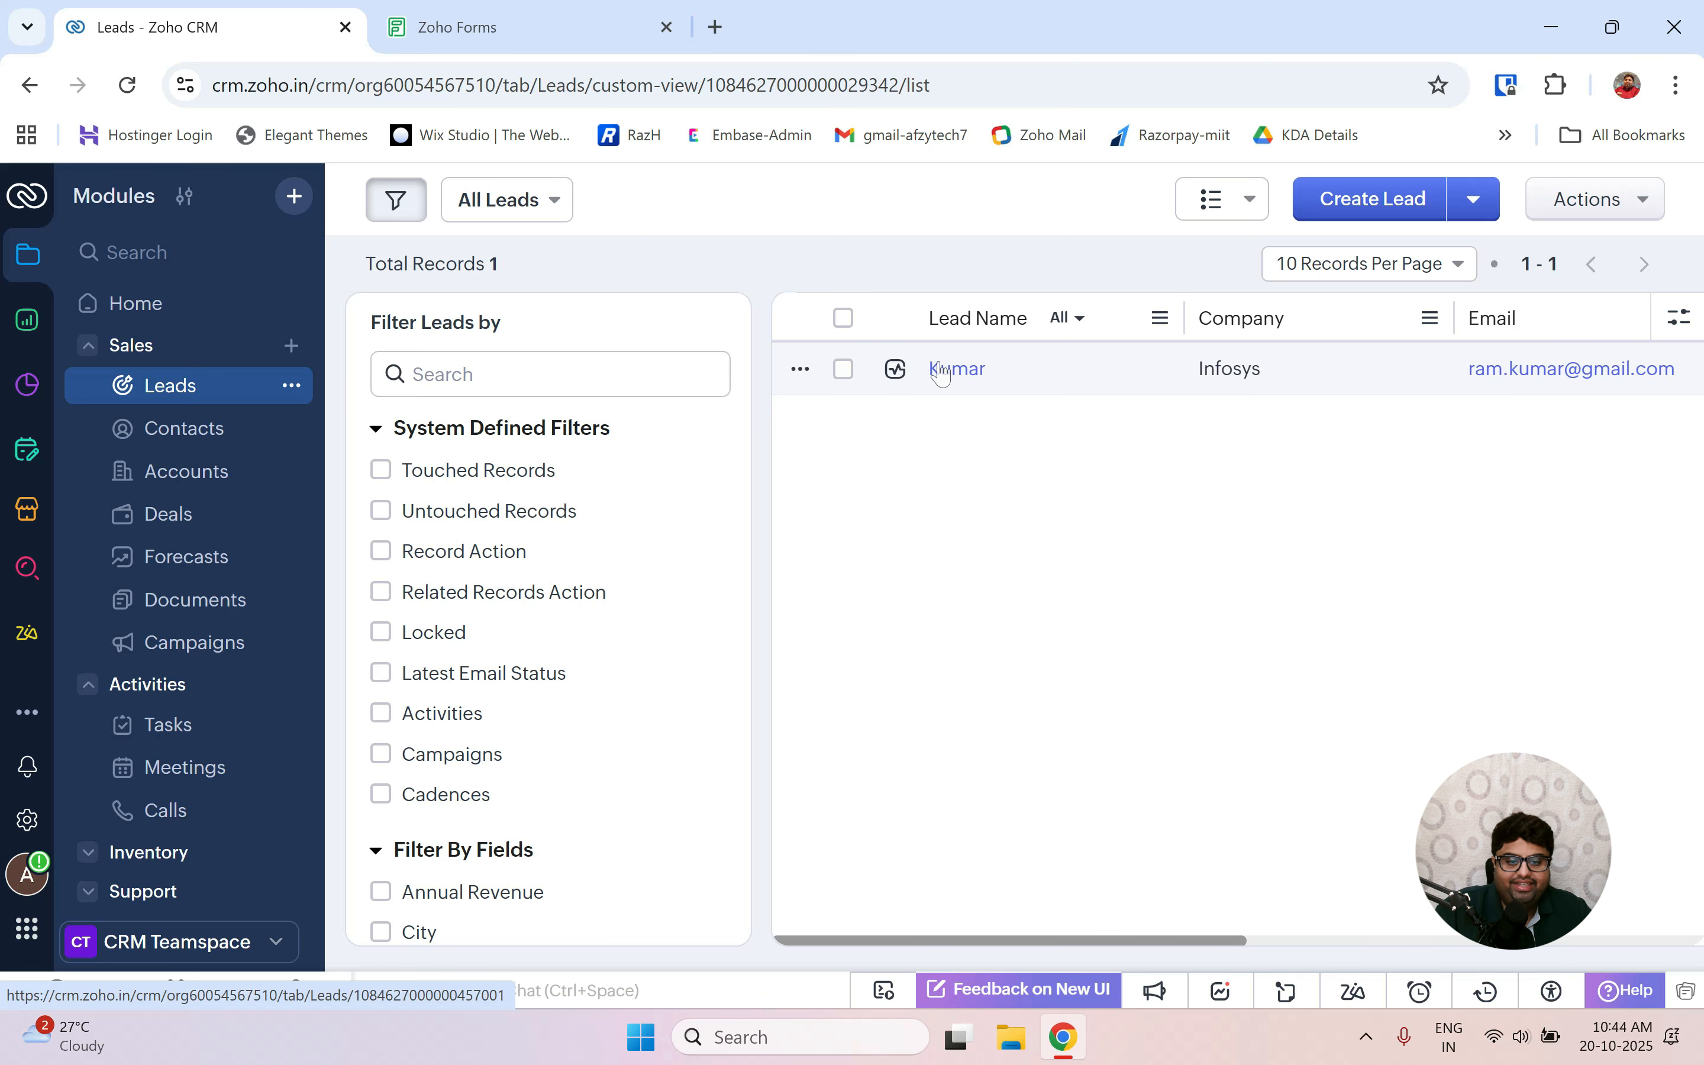
pyautogui.hscroll(10, 1030, 399)
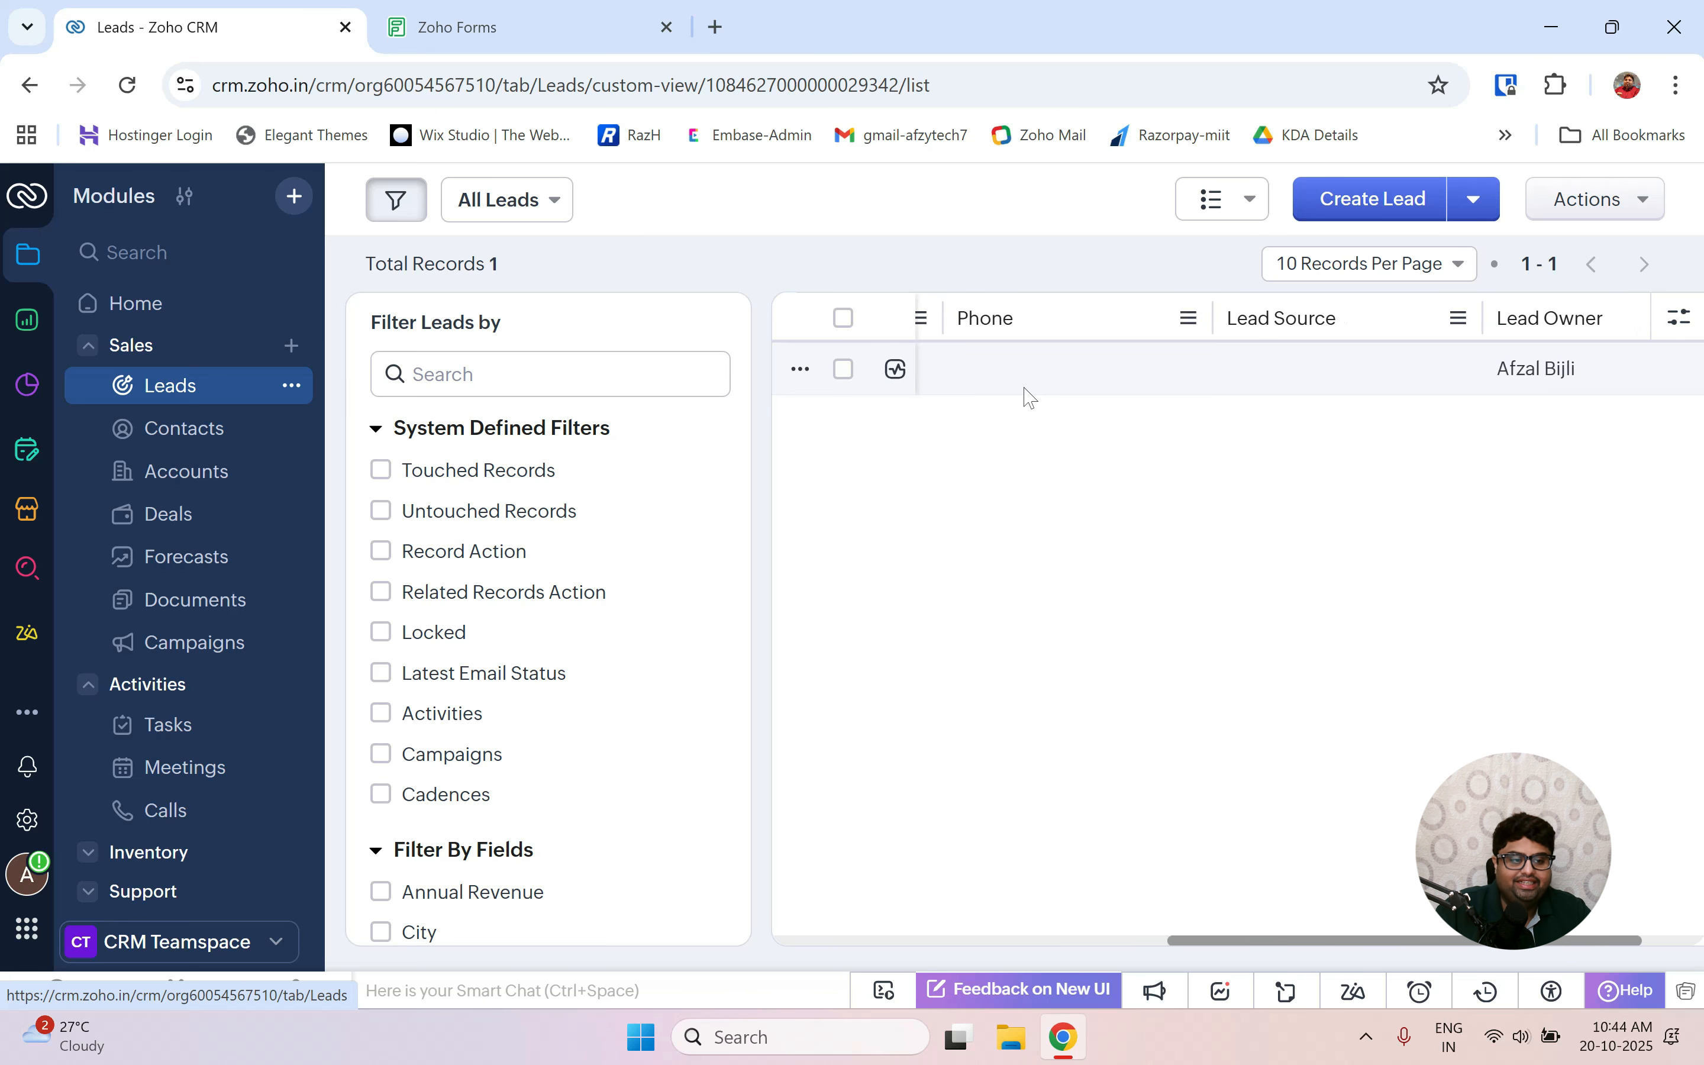
pyautogui.hscroll(-10, 1030, 398)
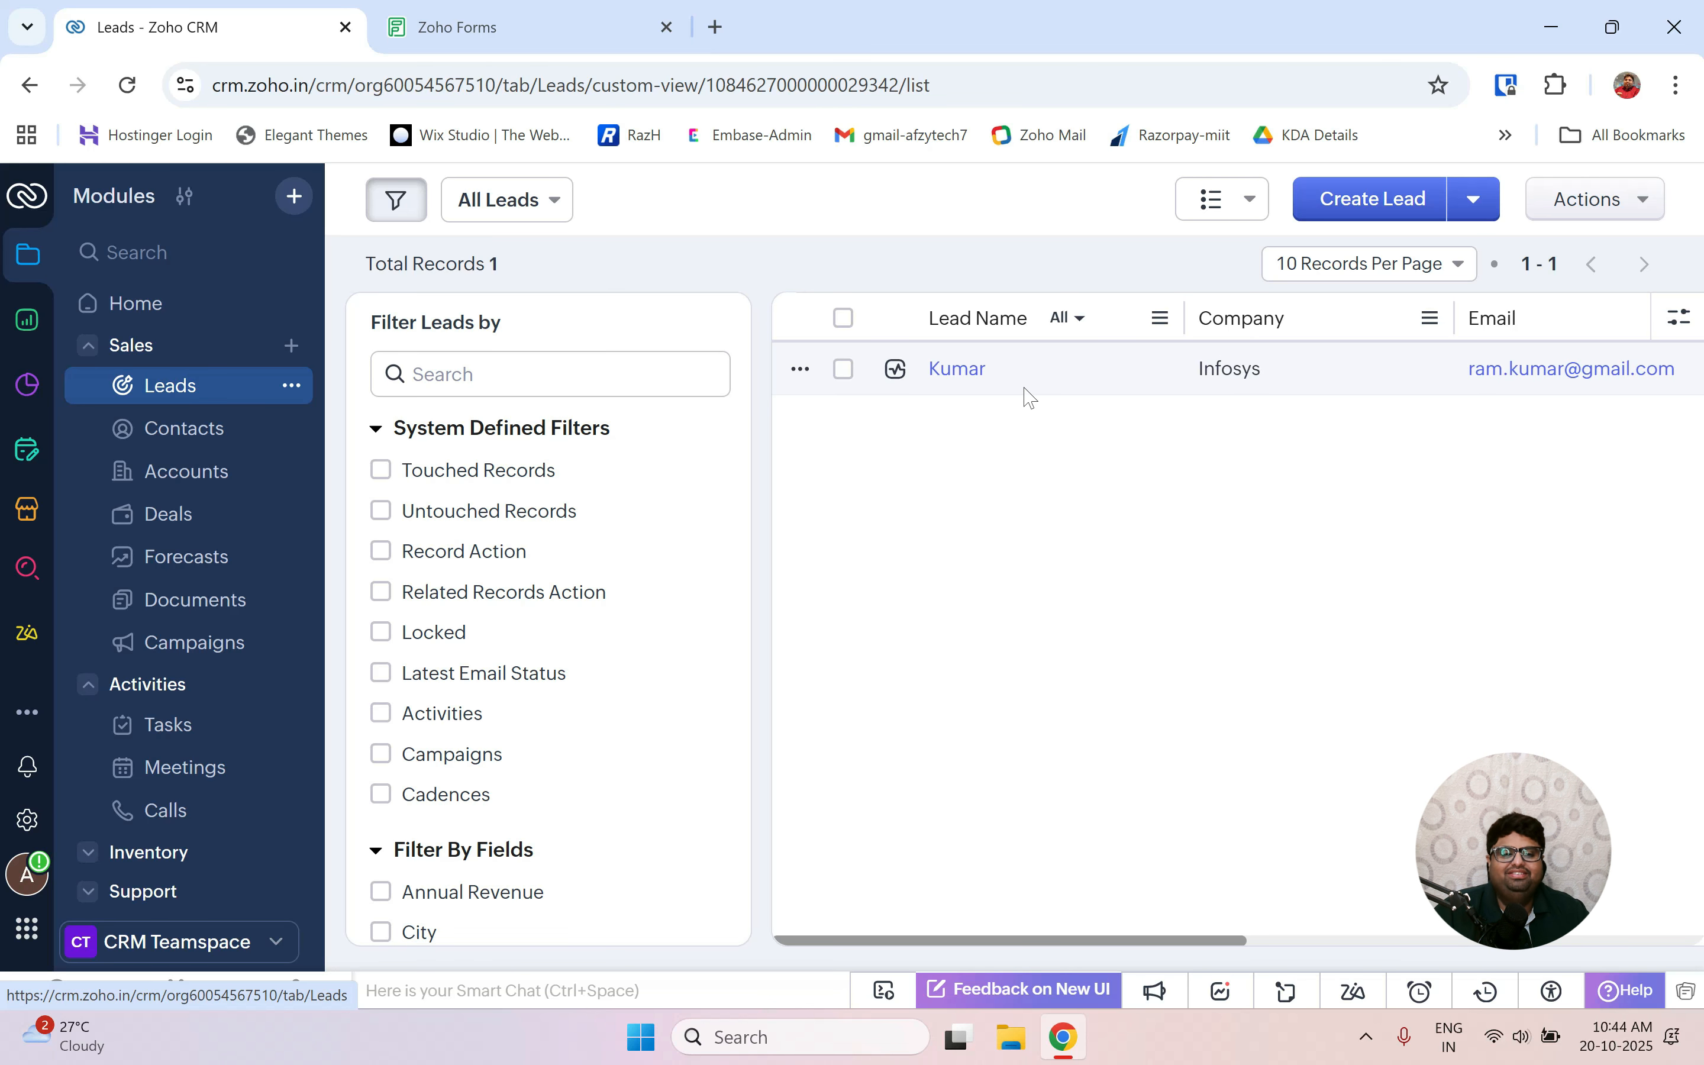
pyautogui.click(941, 370)
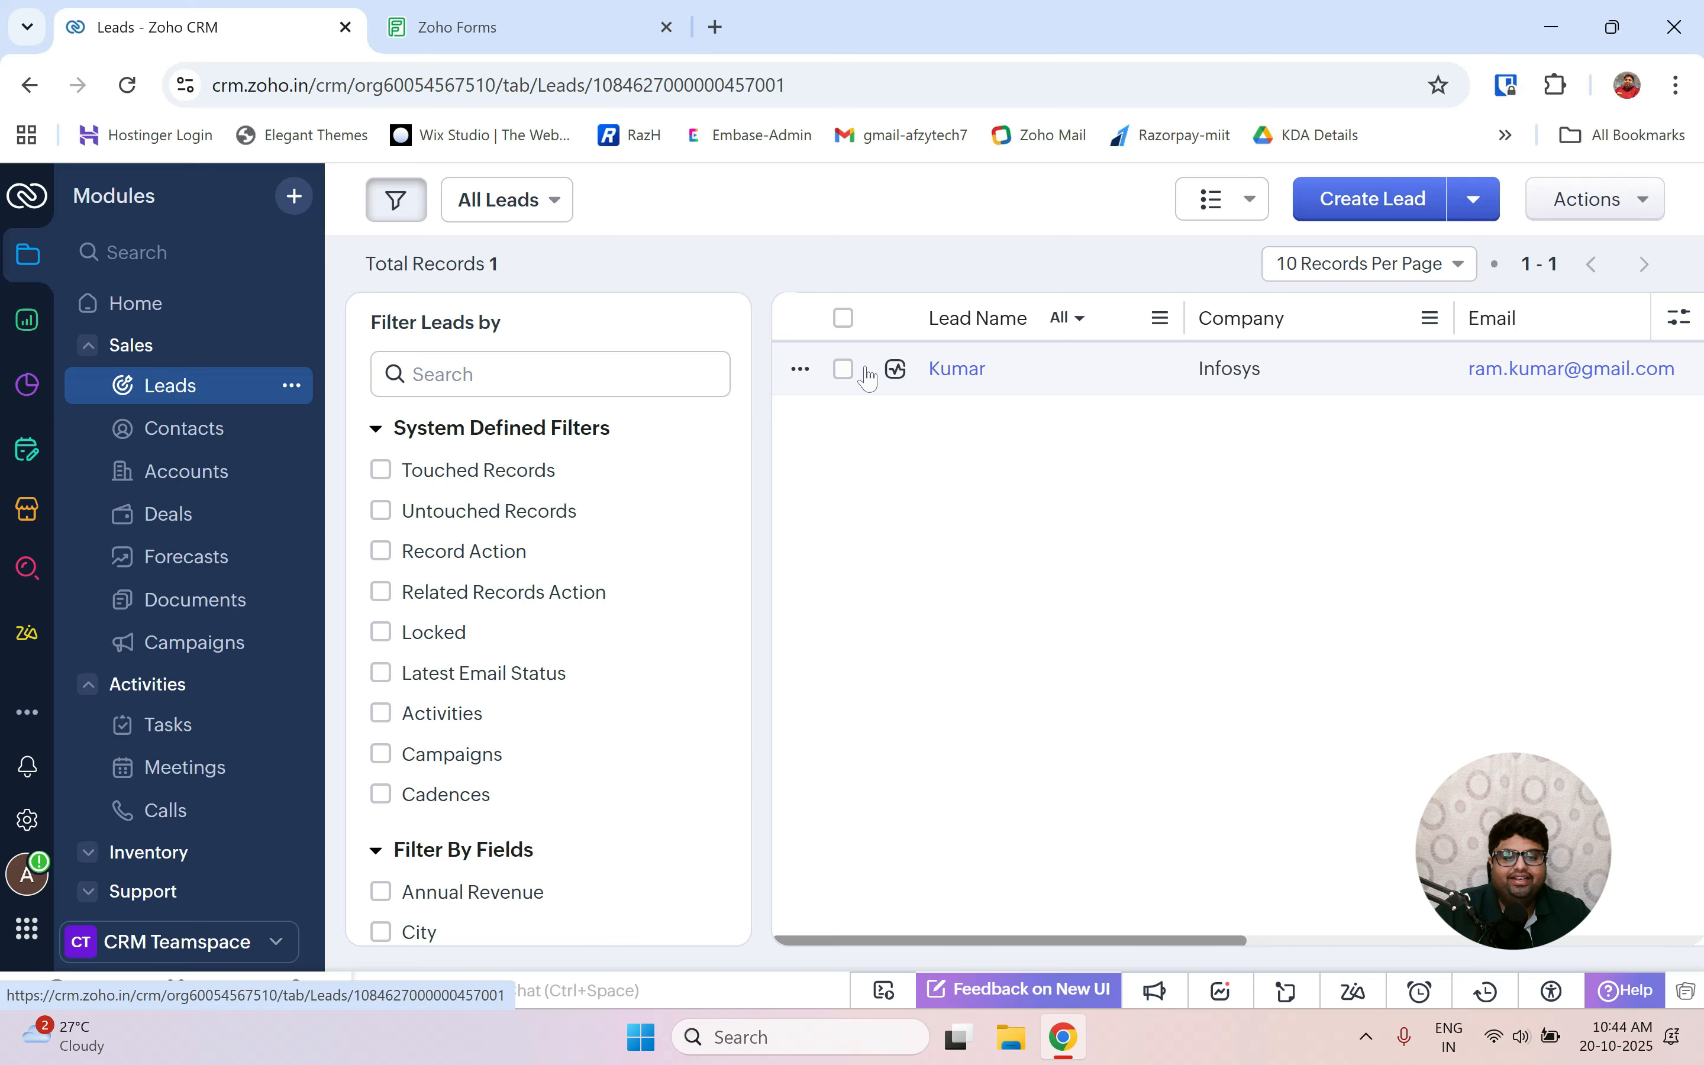
# Scroll through the Infosys lead's Overview details, then go back to the All Leads list.
pyautogui.scroll(-2, 1126, 617)
pyautogui.scroll(-10, 1125, 614)
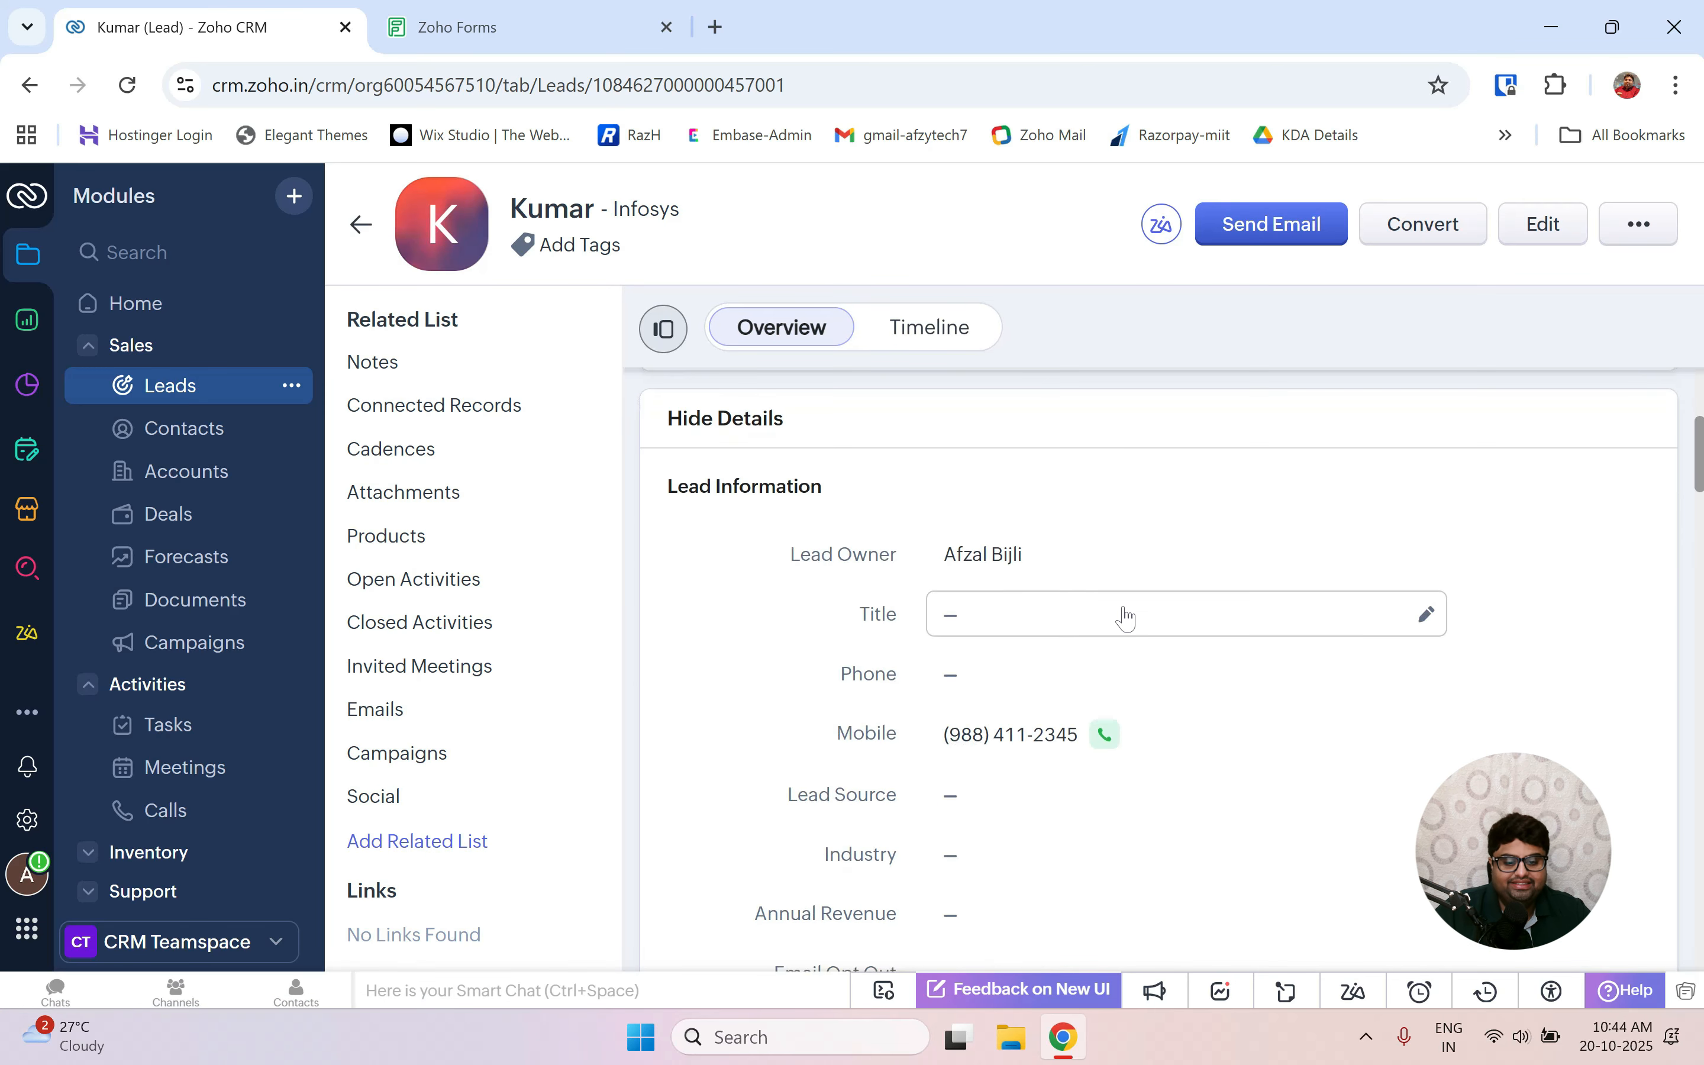
pyautogui.scroll(-10, 1125, 615)
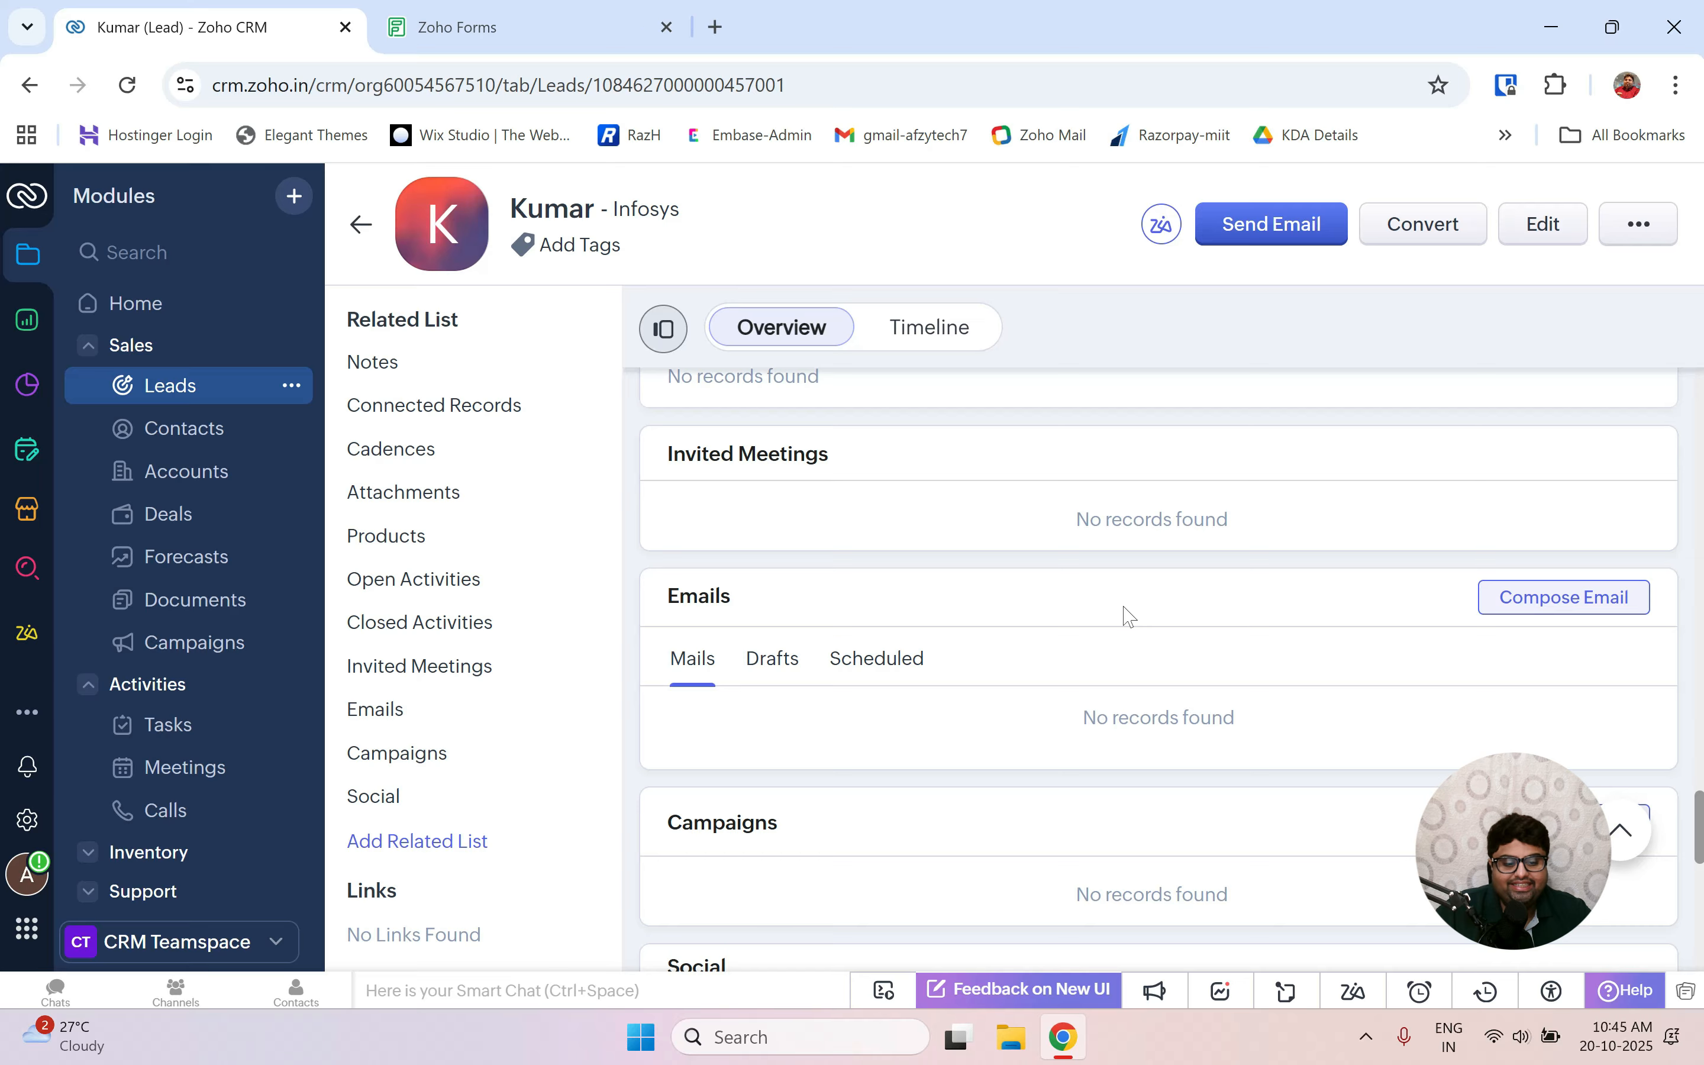
pyautogui.scroll(-10, 1130, 617)
pyautogui.scroll(5, 1129, 617)
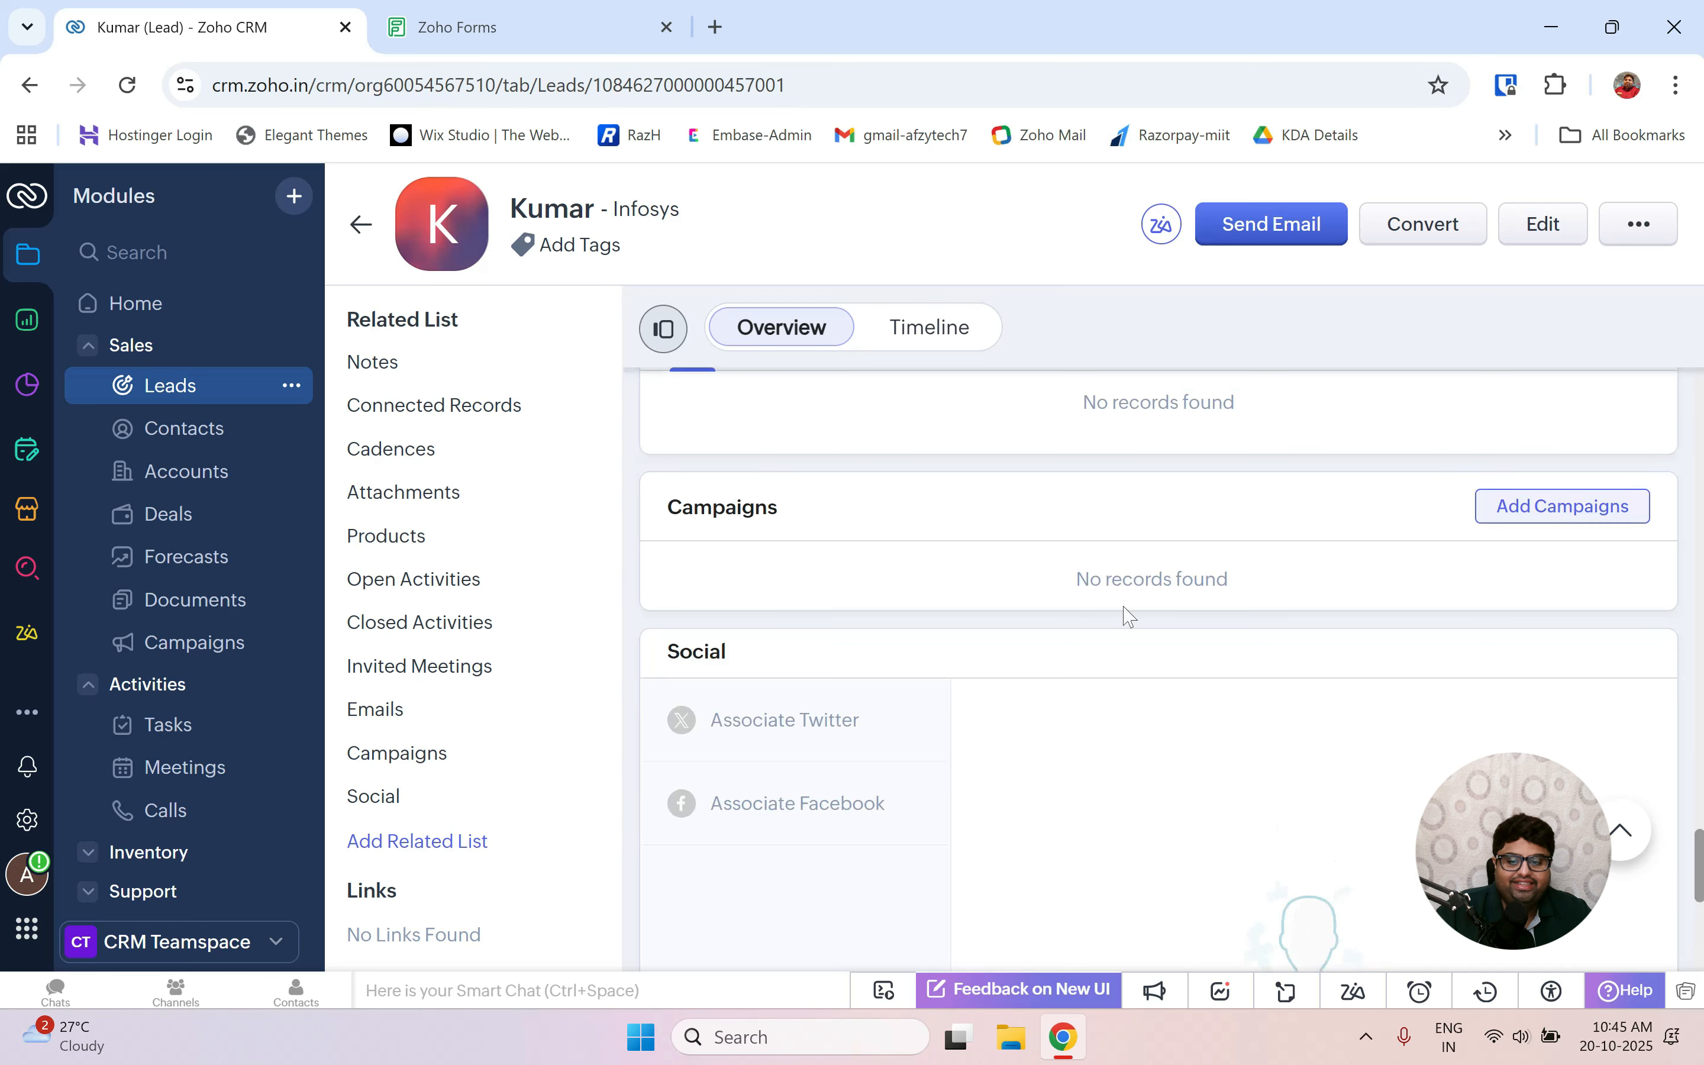
pyautogui.scroll(10, 1125, 617)
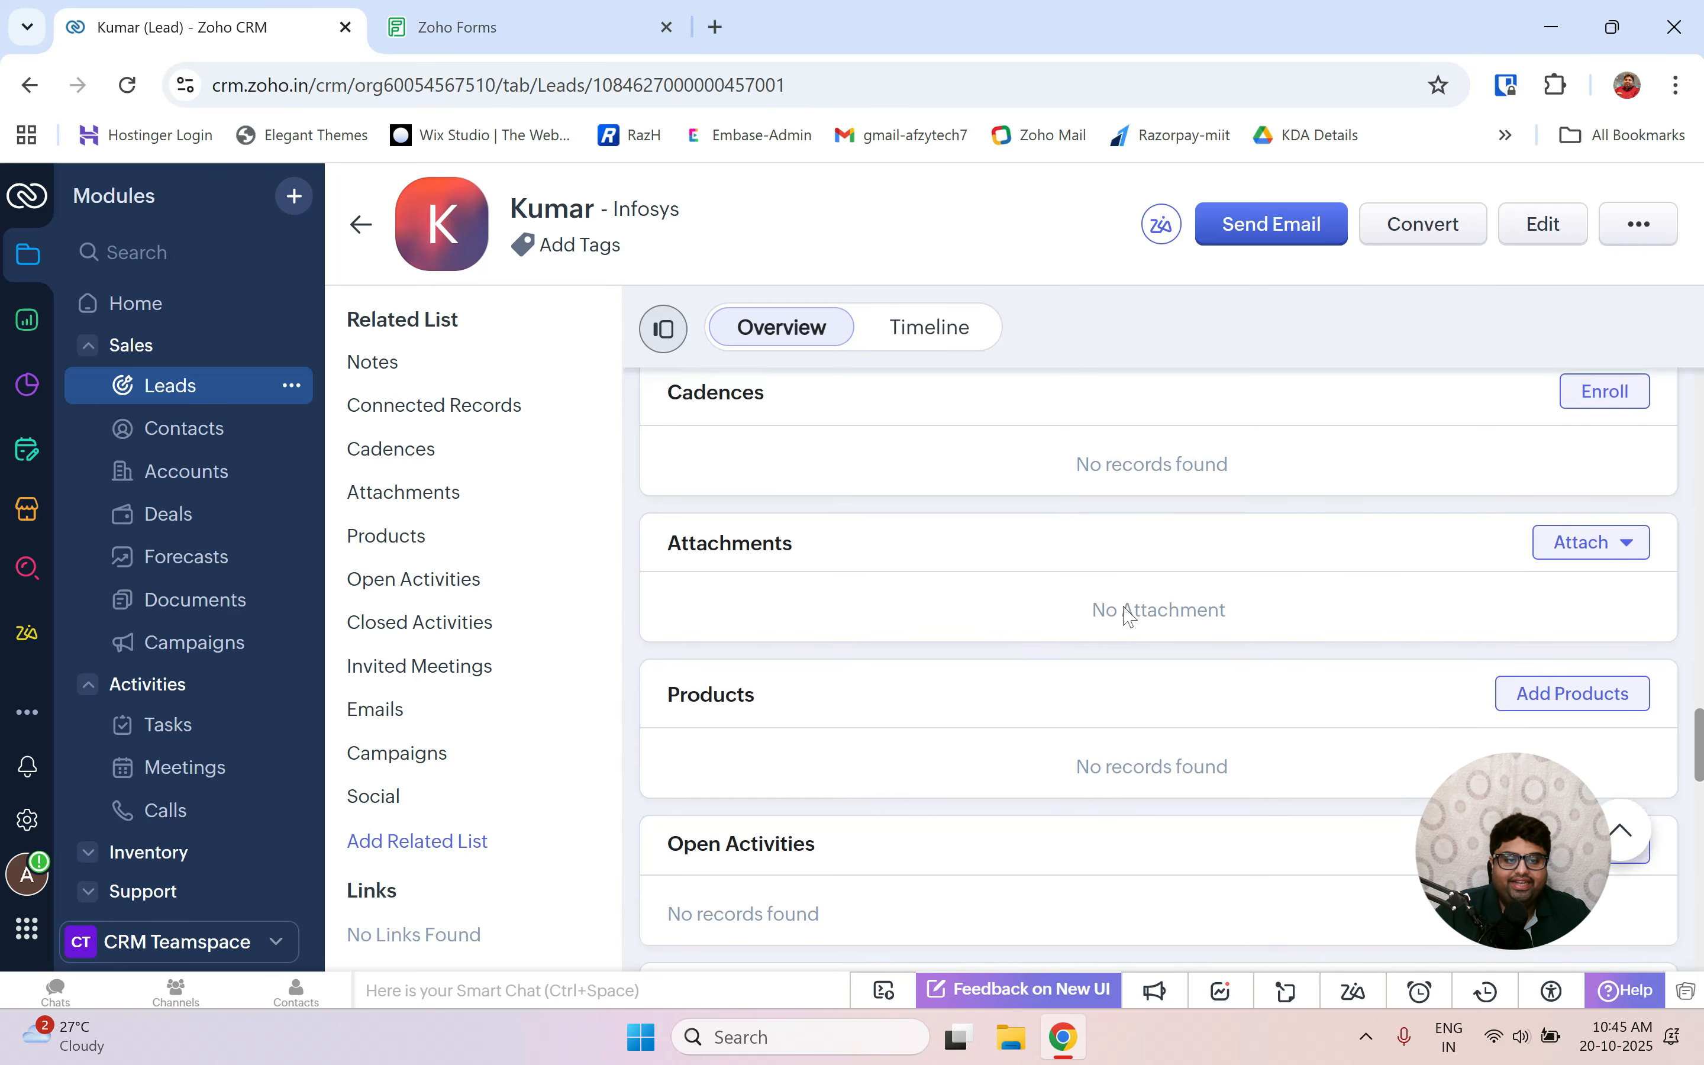
pyautogui.scroll(10, 1126, 616)
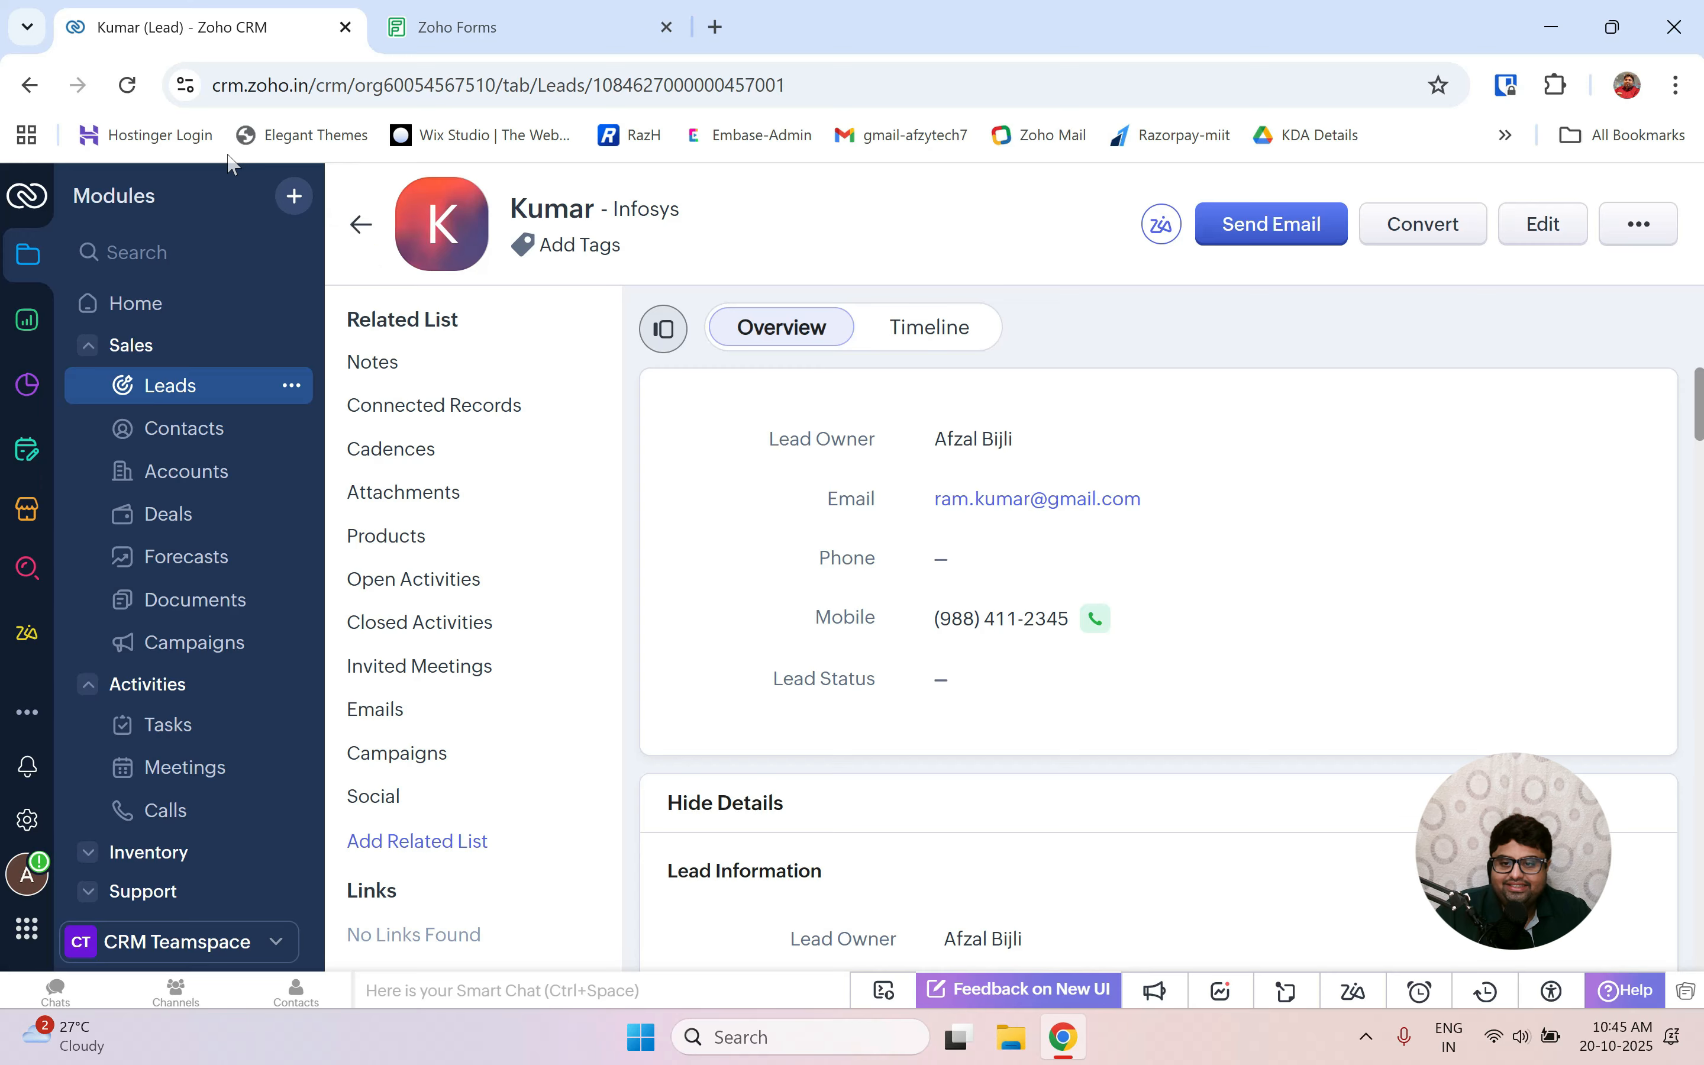
pyautogui.click(378, 229)
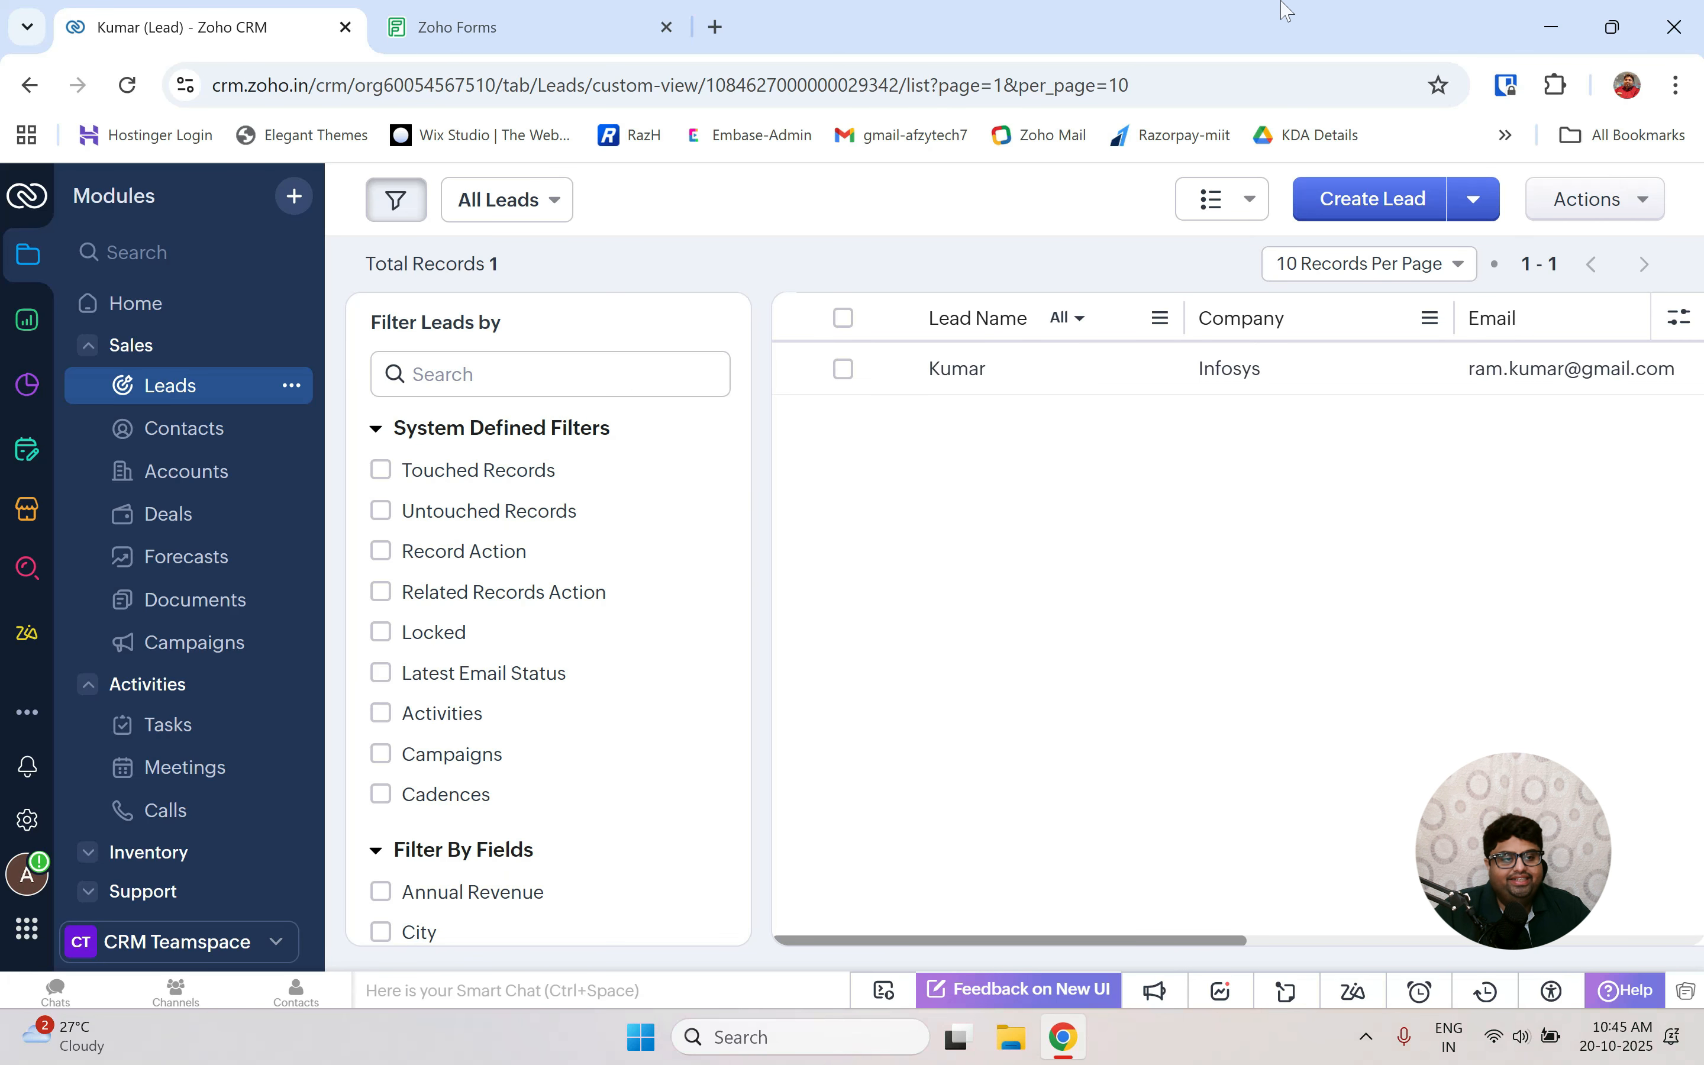
# Read Ex.No 10 in the Acrobat lab record, then return to the Zoho CRM Home page.
pyautogui.press('ctrl+super+Left')
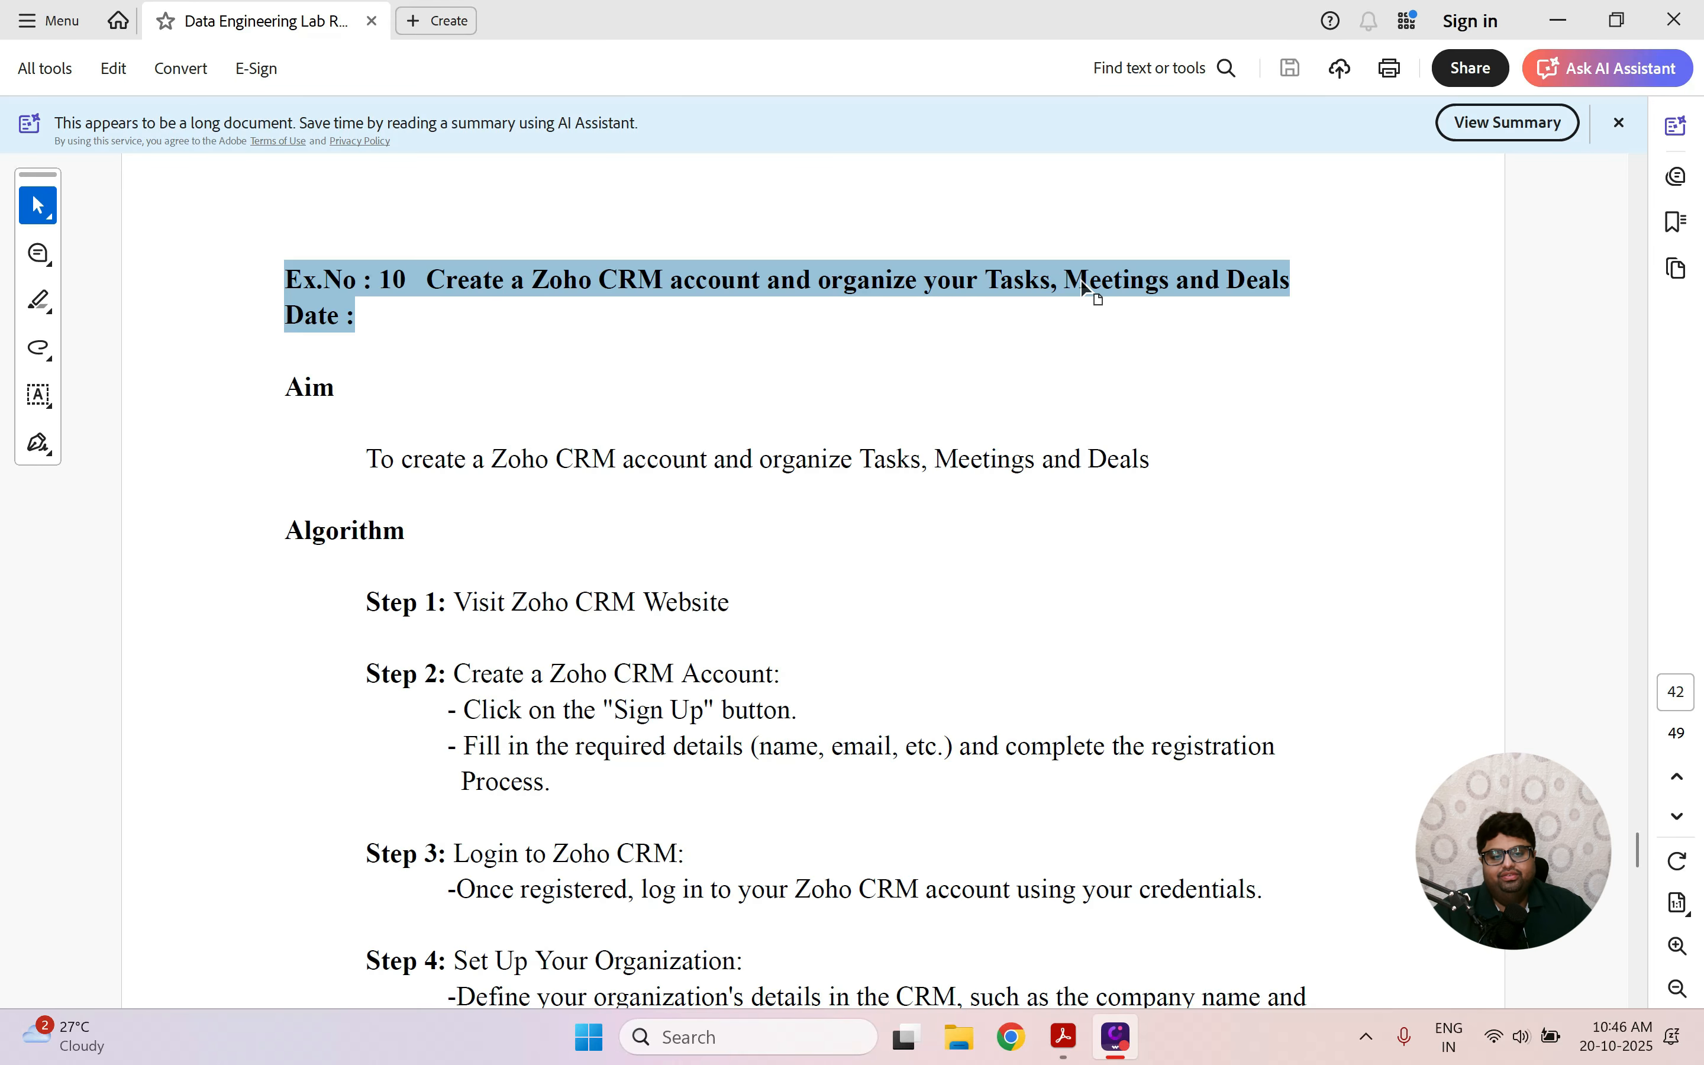
pyautogui.press('ctrl+super+Right')
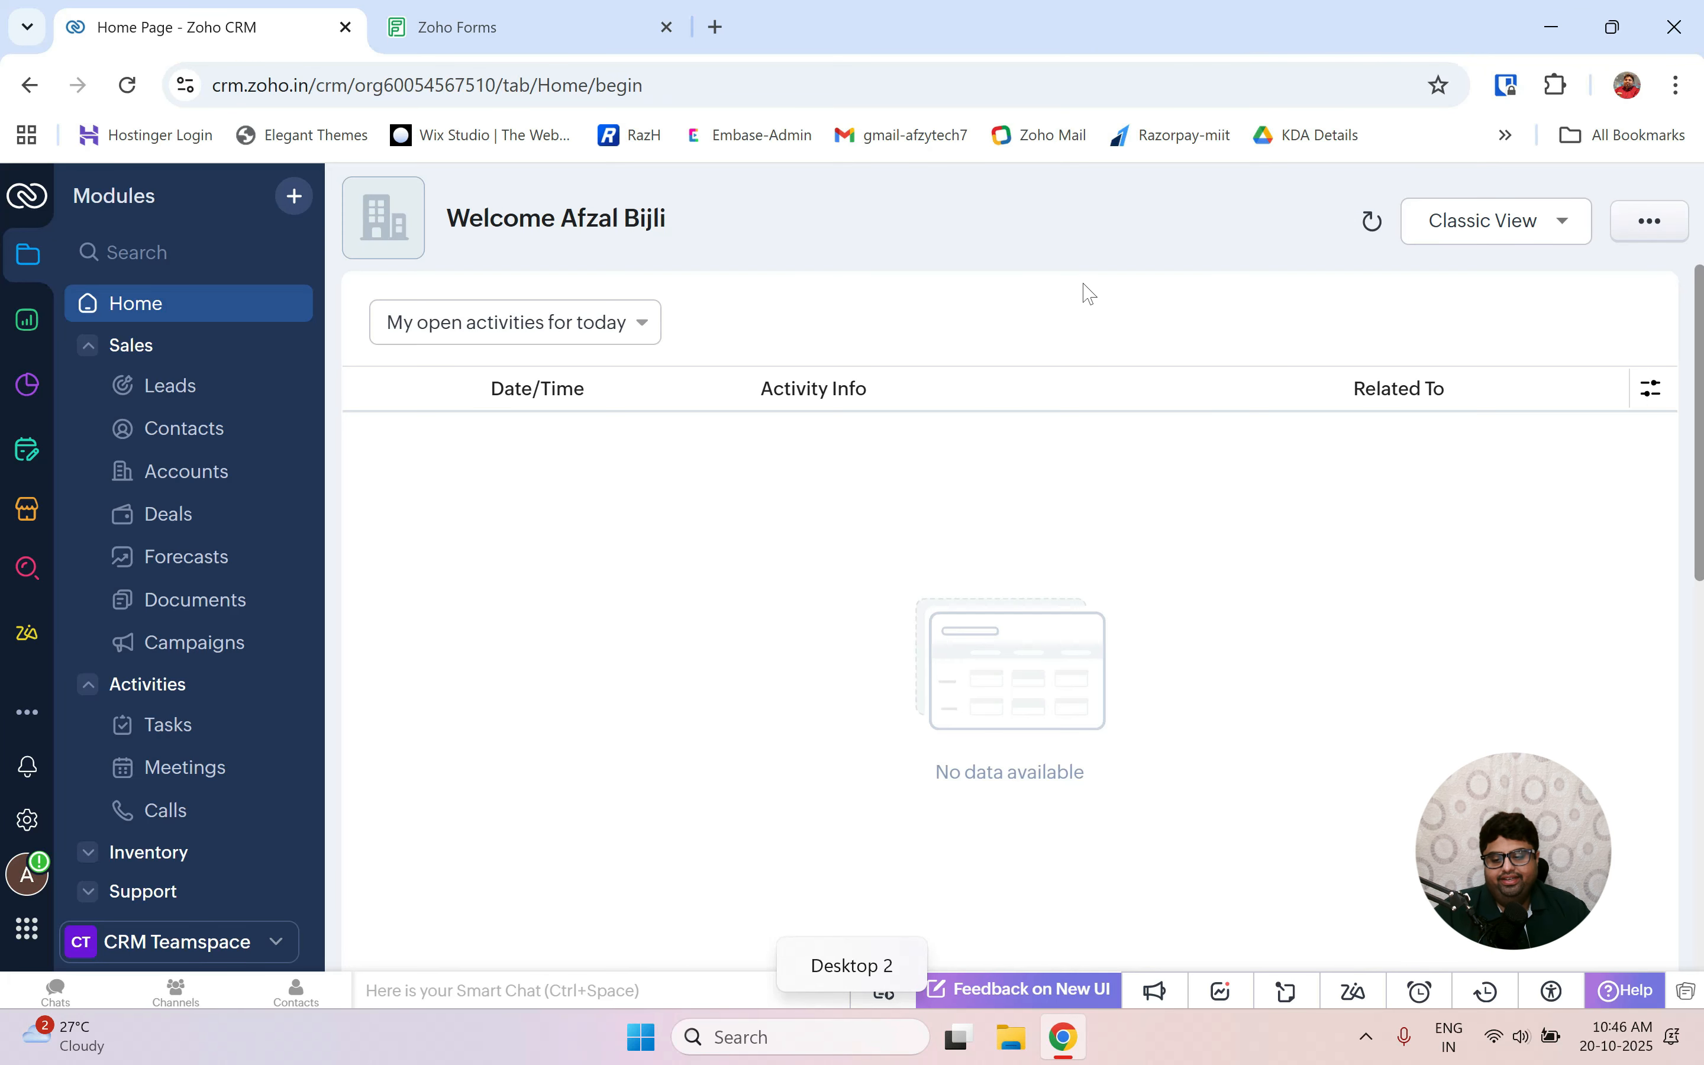
# Reload Zoho CRM, open the Tasks module, and start a new task from Create Task.
pyautogui.click(128, 86)
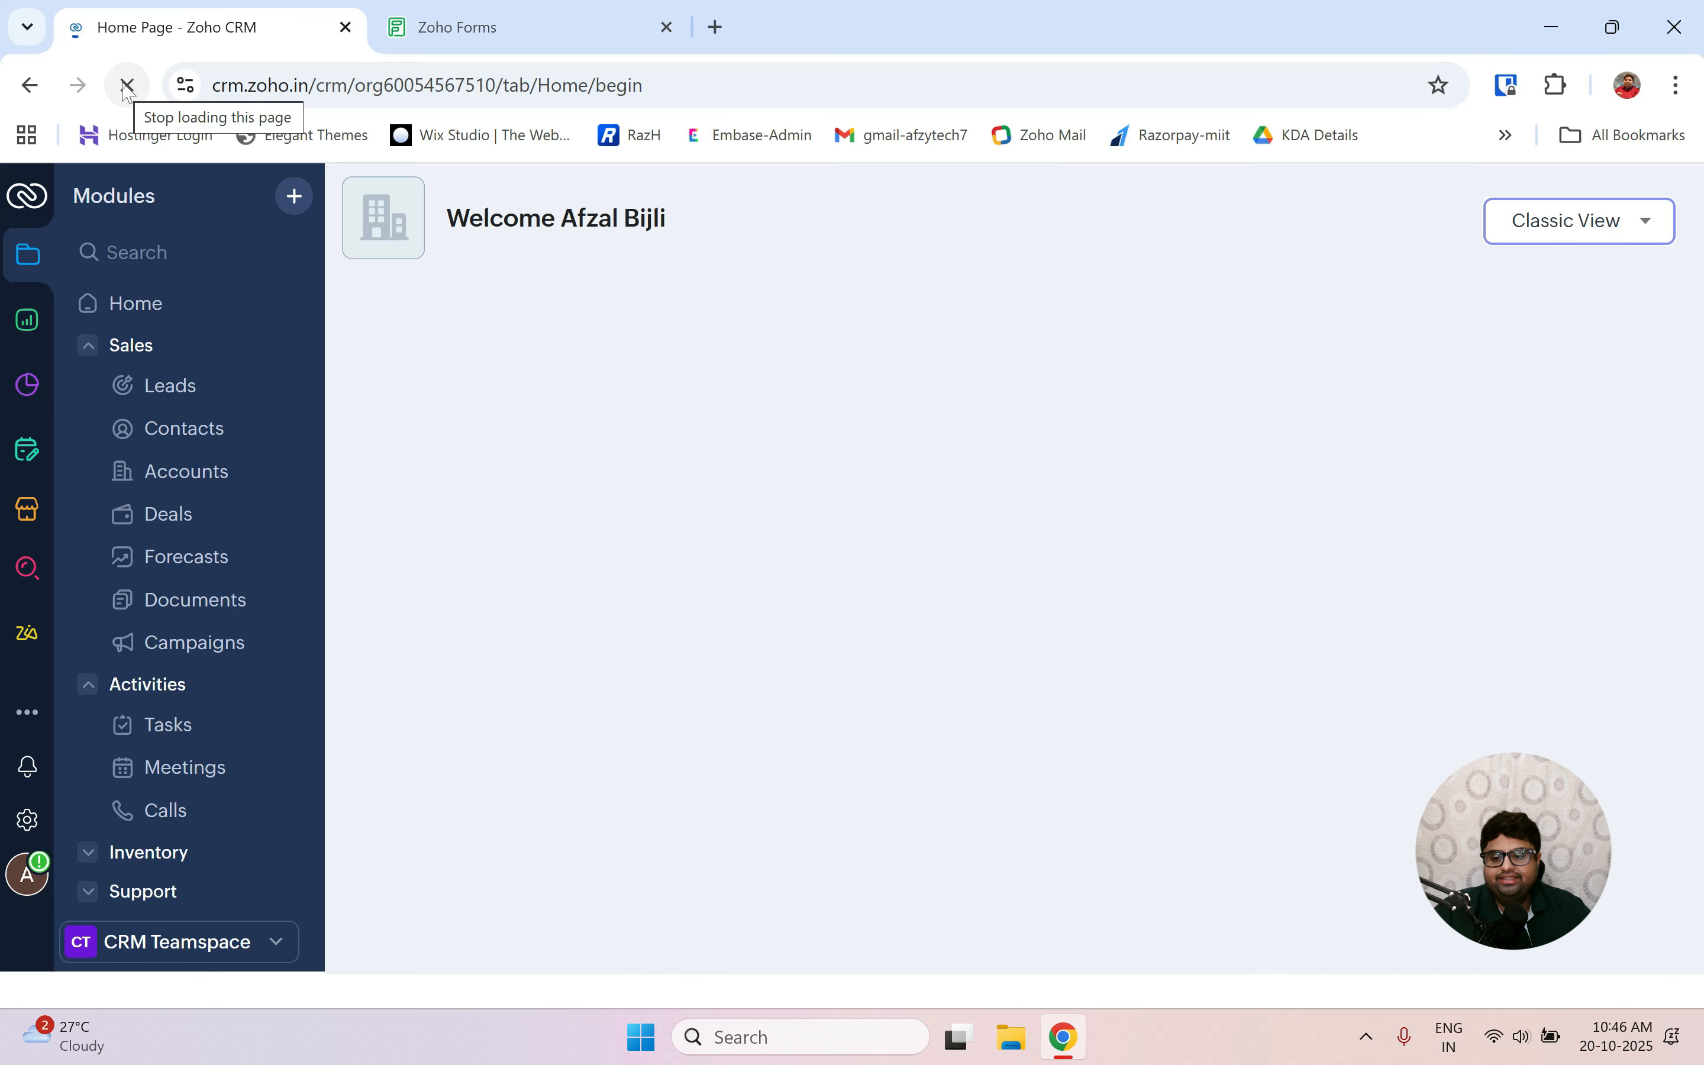
pyautogui.press('ctrl+super+Left')
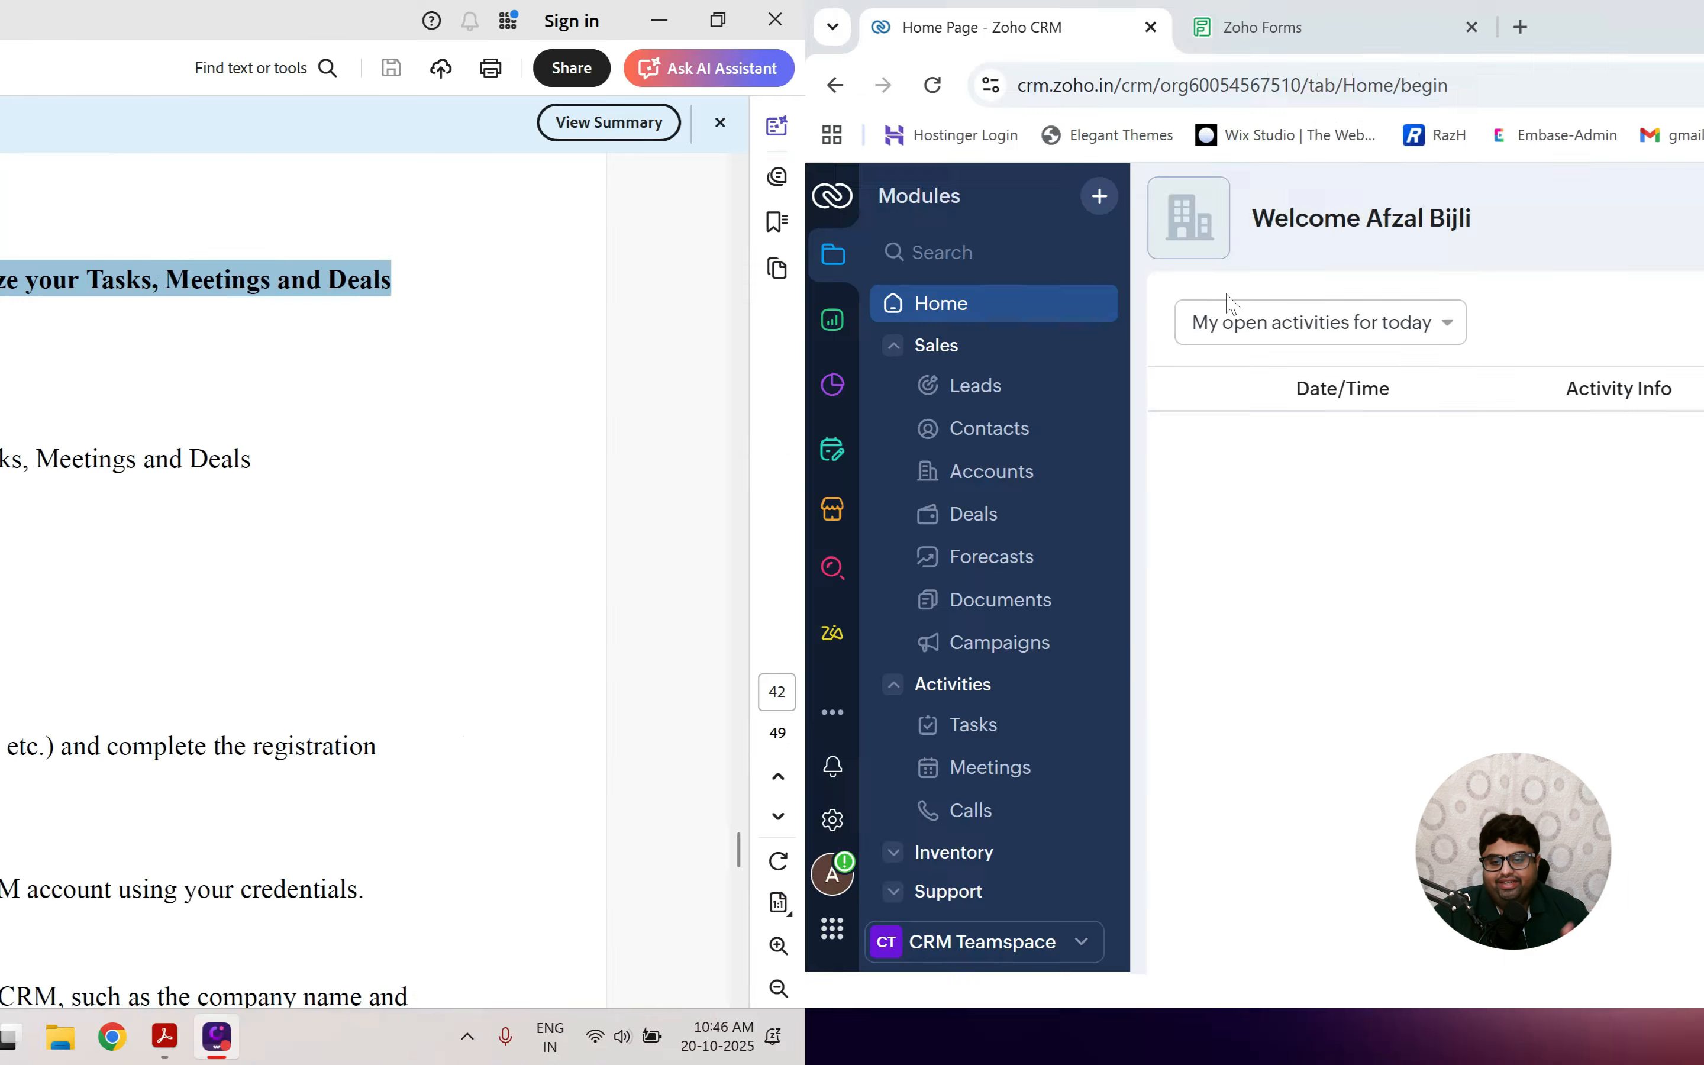
pyautogui.press('ctrl+super+Right')
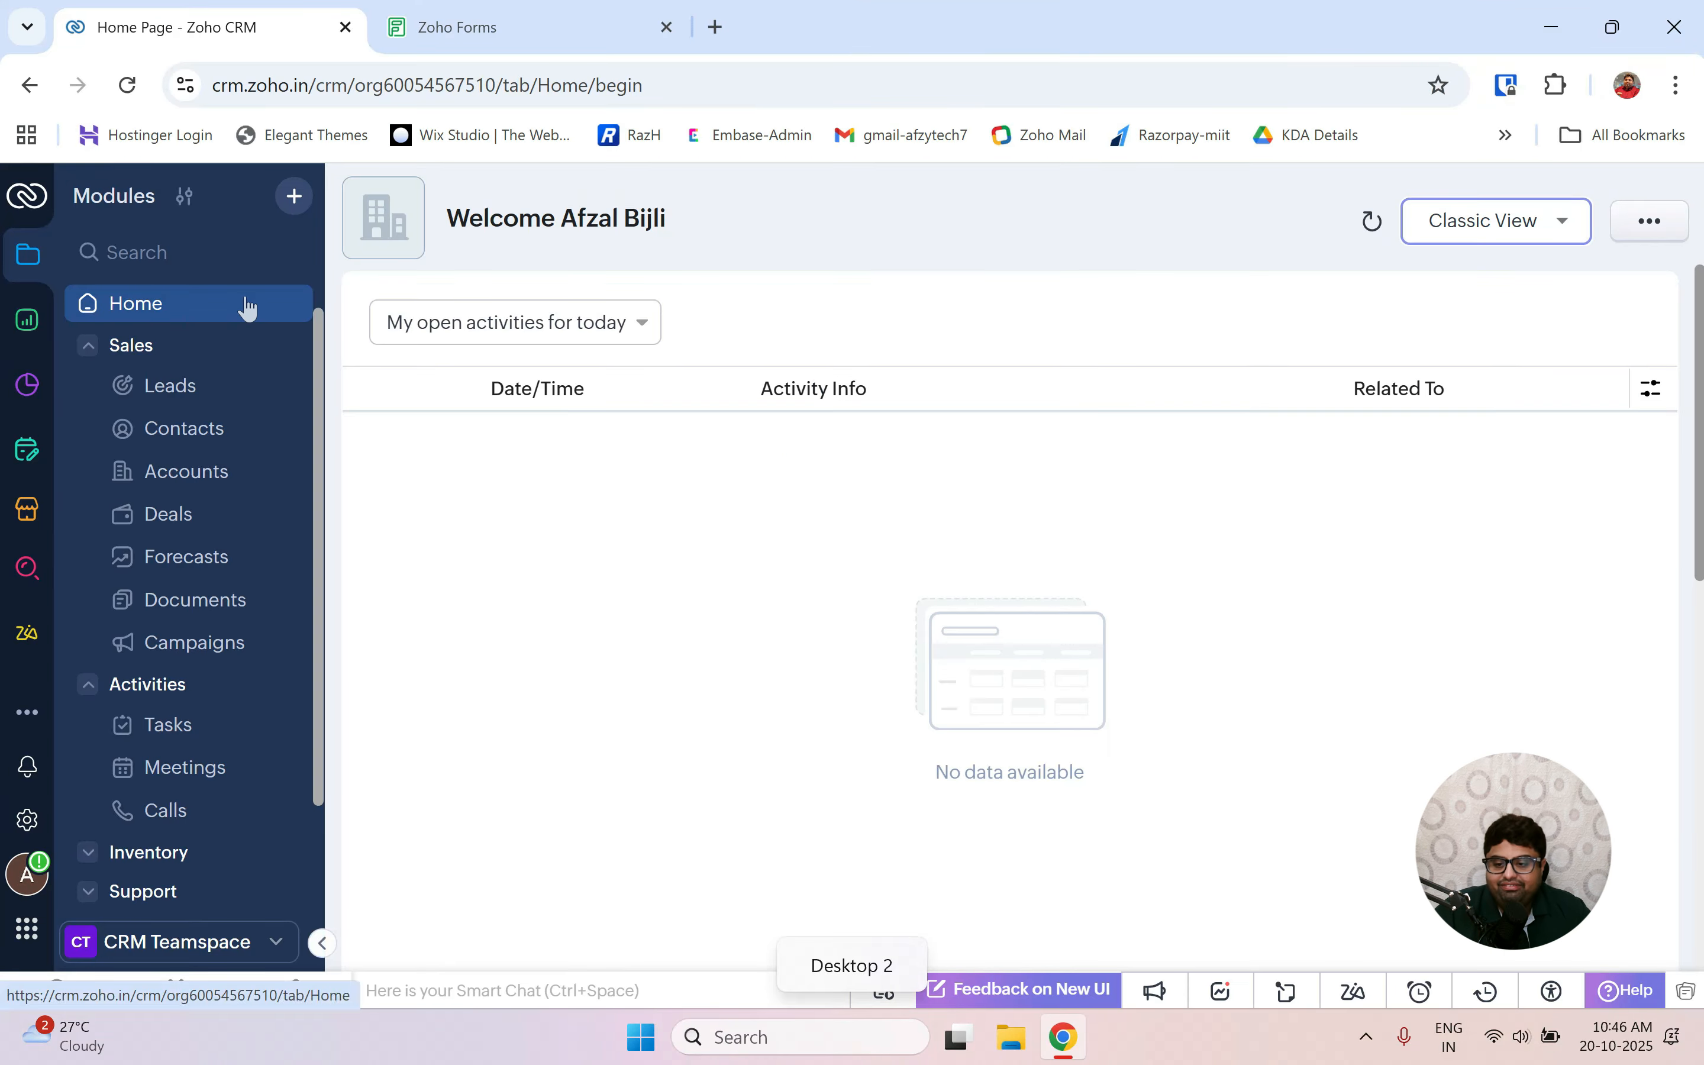
pyautogui.scroll(-2, 176, 739)
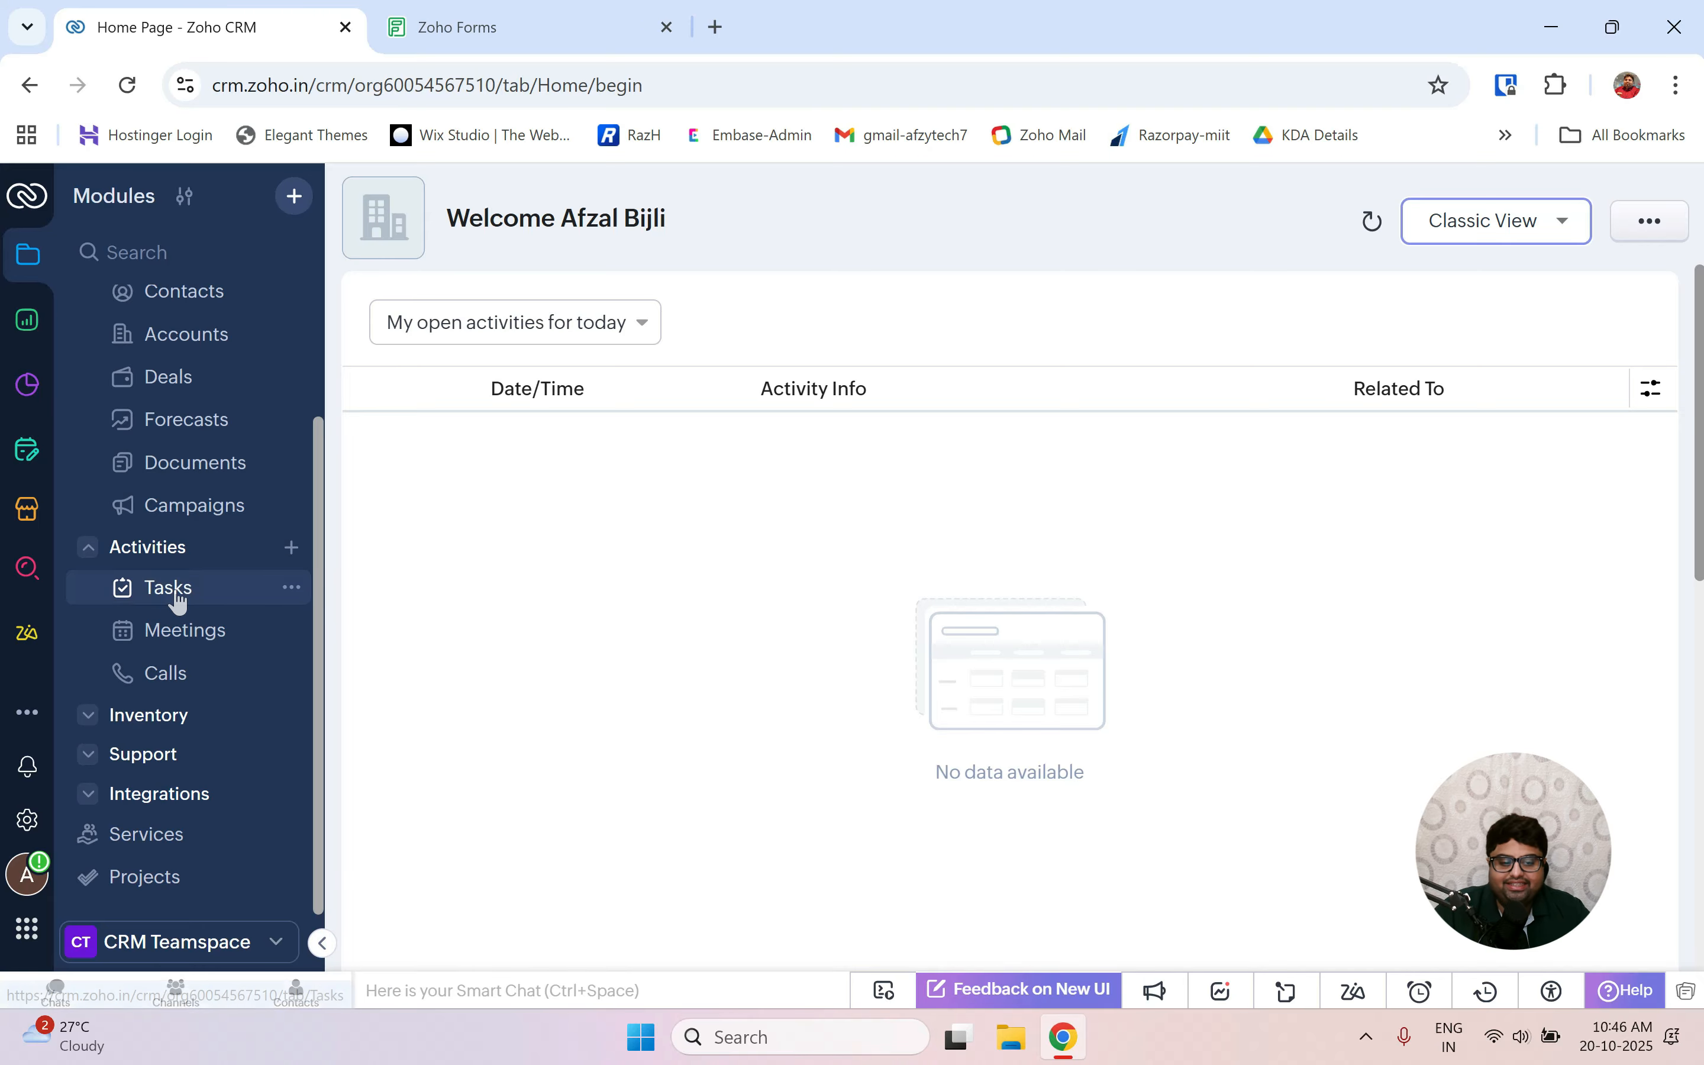
pyautogui.click(175, 598)
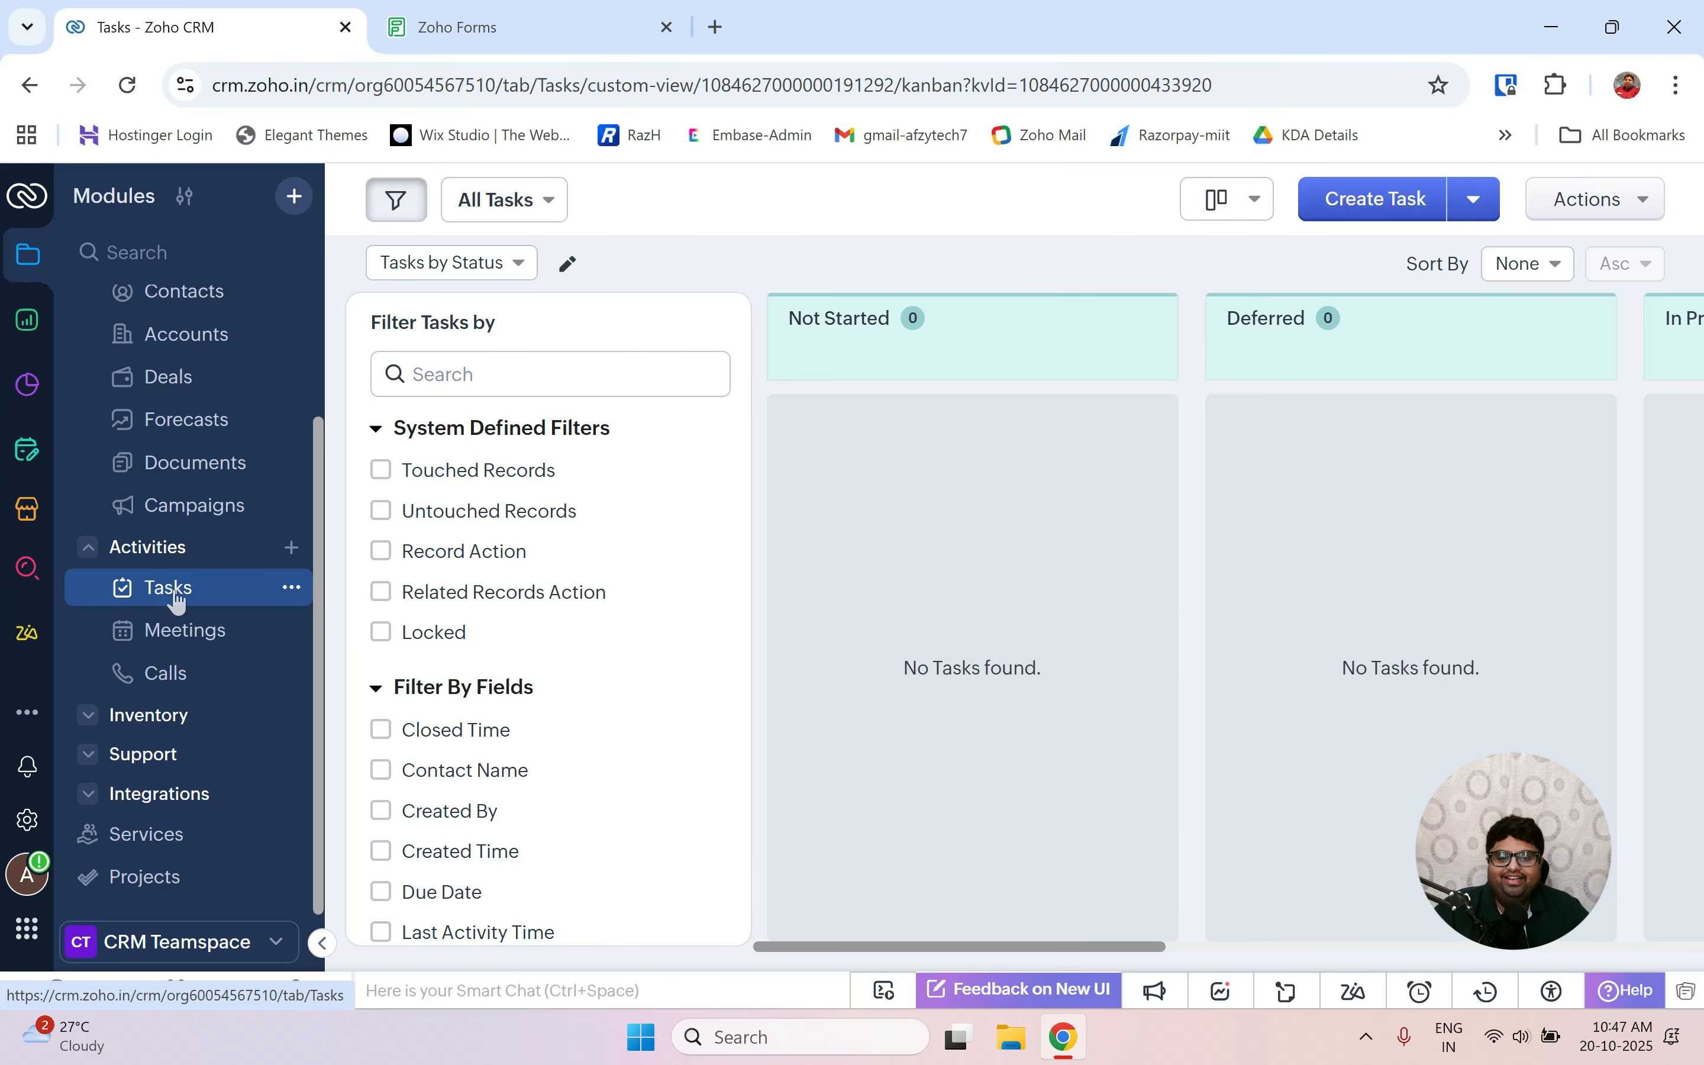
pyautogui.click(1377, 199)
pyautogui.click(777, 369)
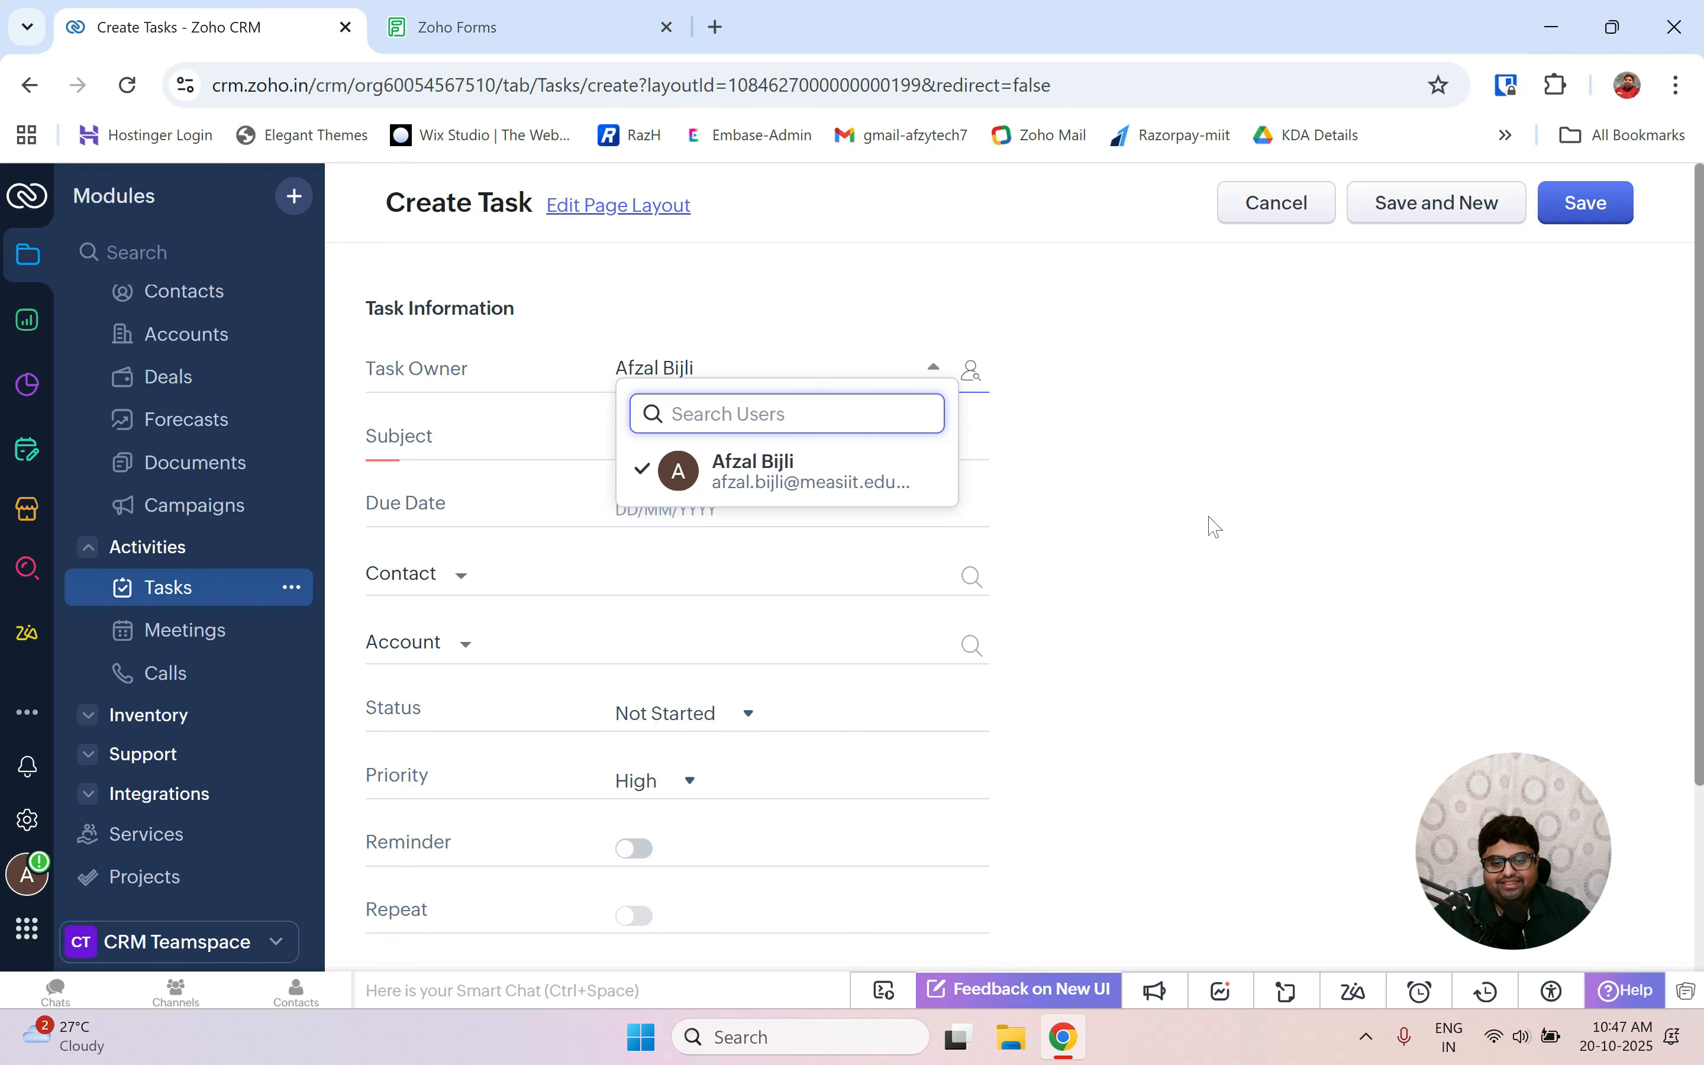
# Set the task's due date to 21/10/2025, keep High priority, and set status to In Progress.
pyautogui.click(1219, 532)
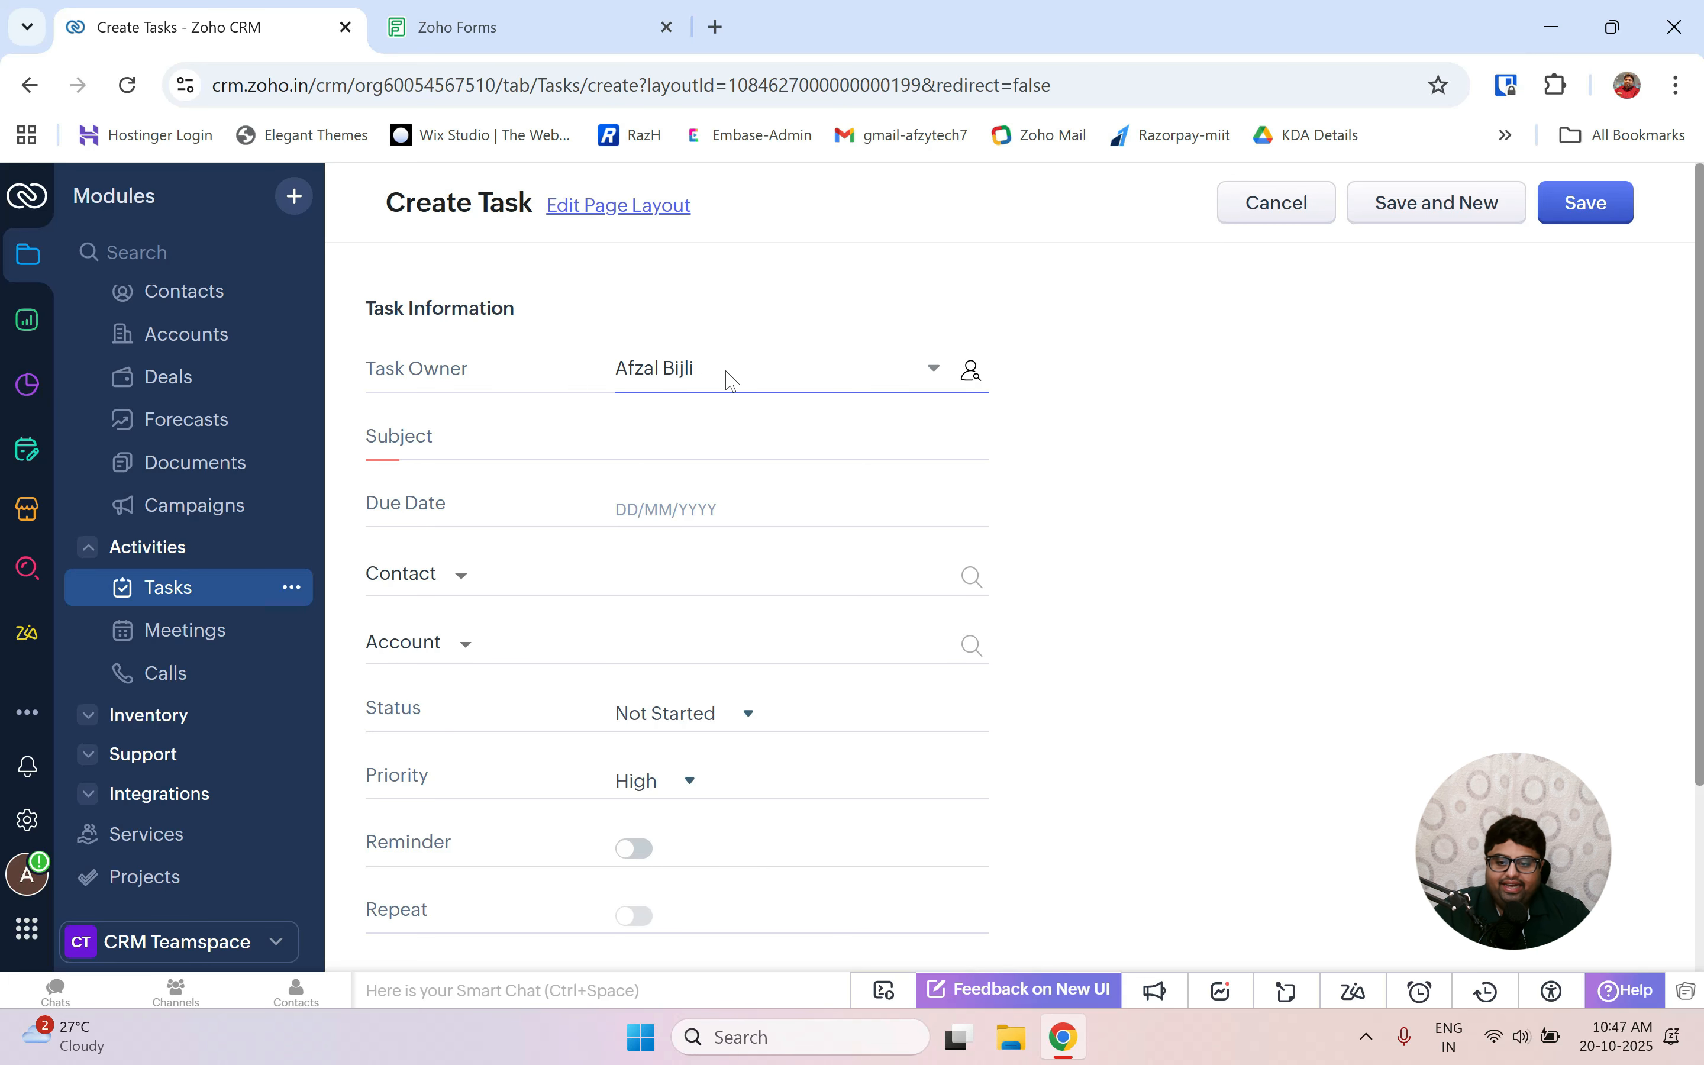
pyautogui.click(670, 509)
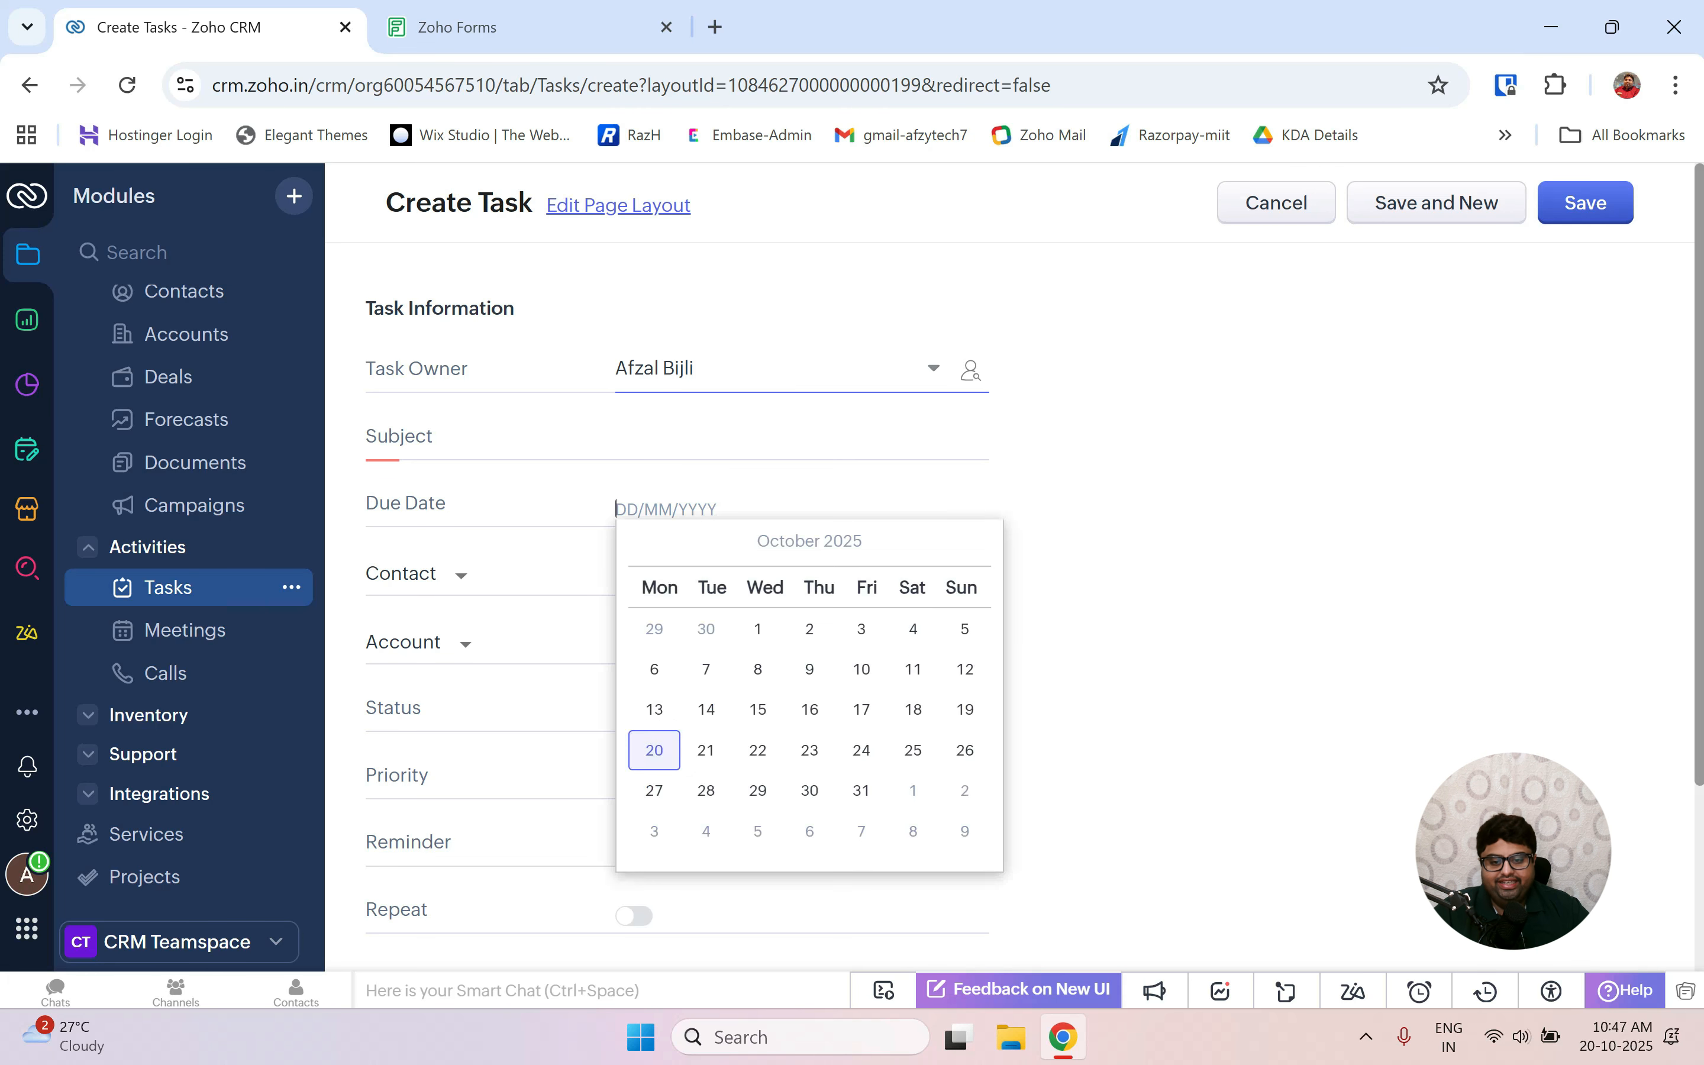
pyautogui.click(707, 755)
pyautogui.scroll(-3, 999, 623)
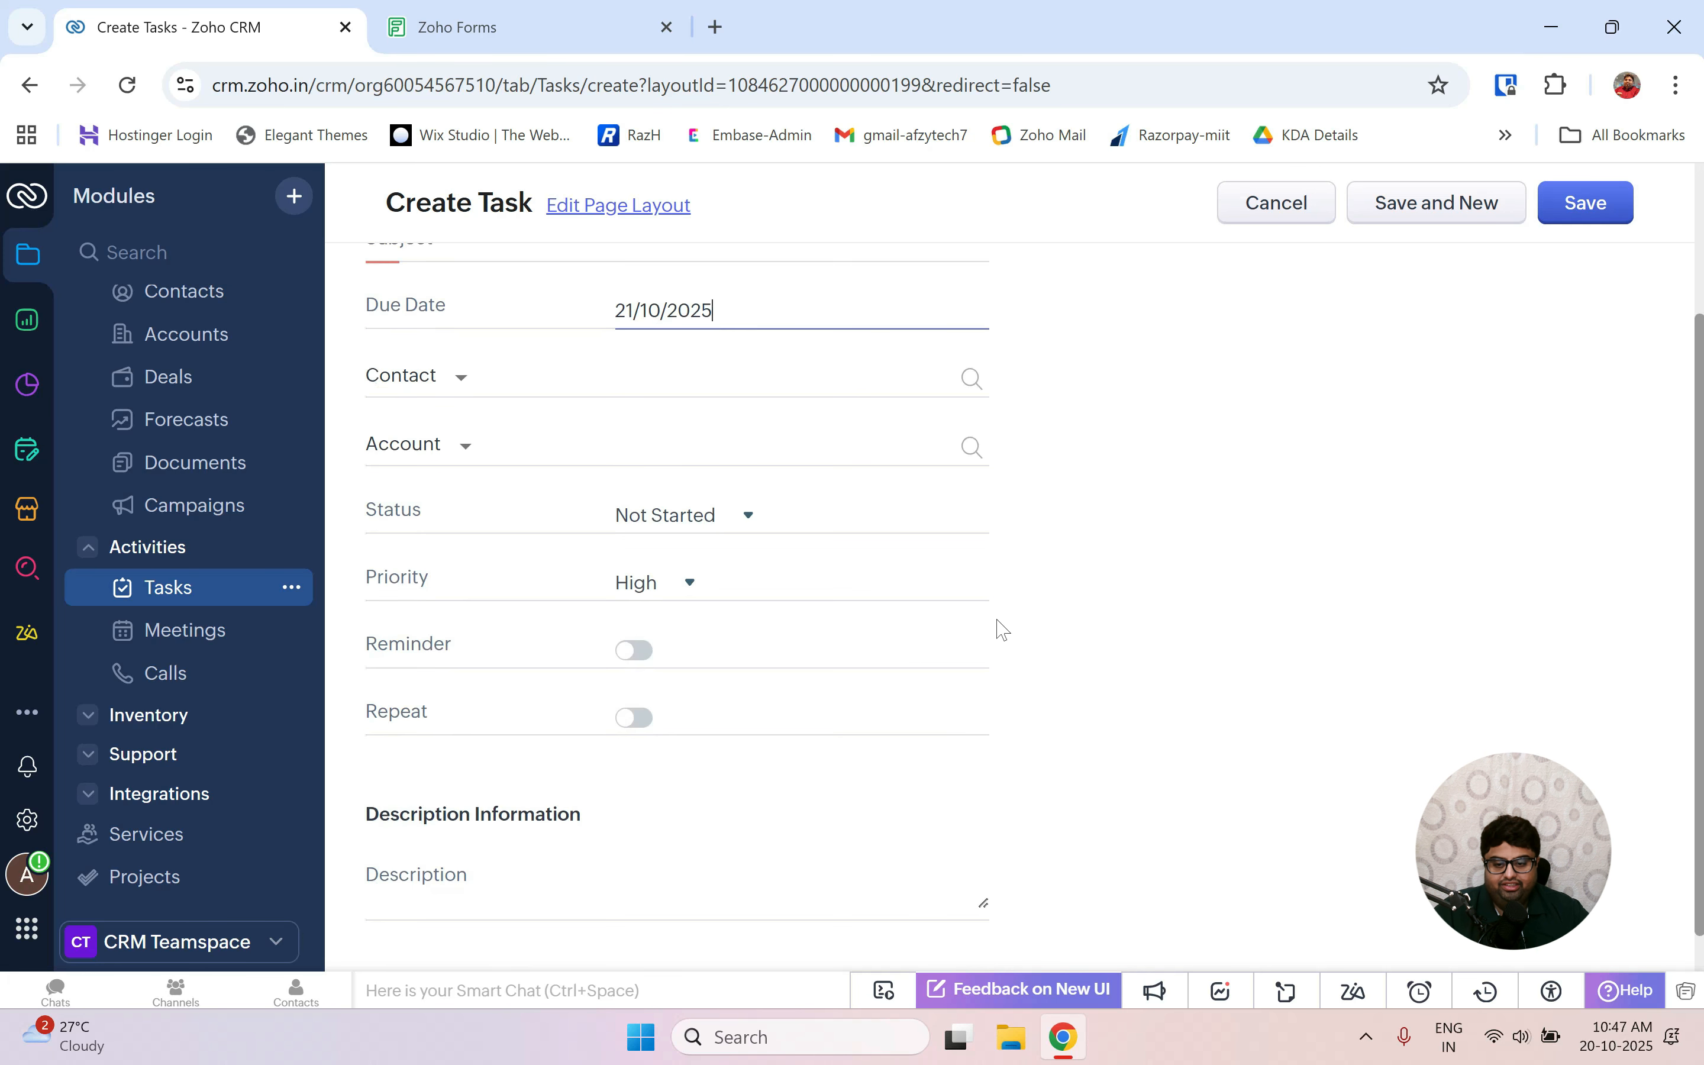
pyautogui.click(679, 577)
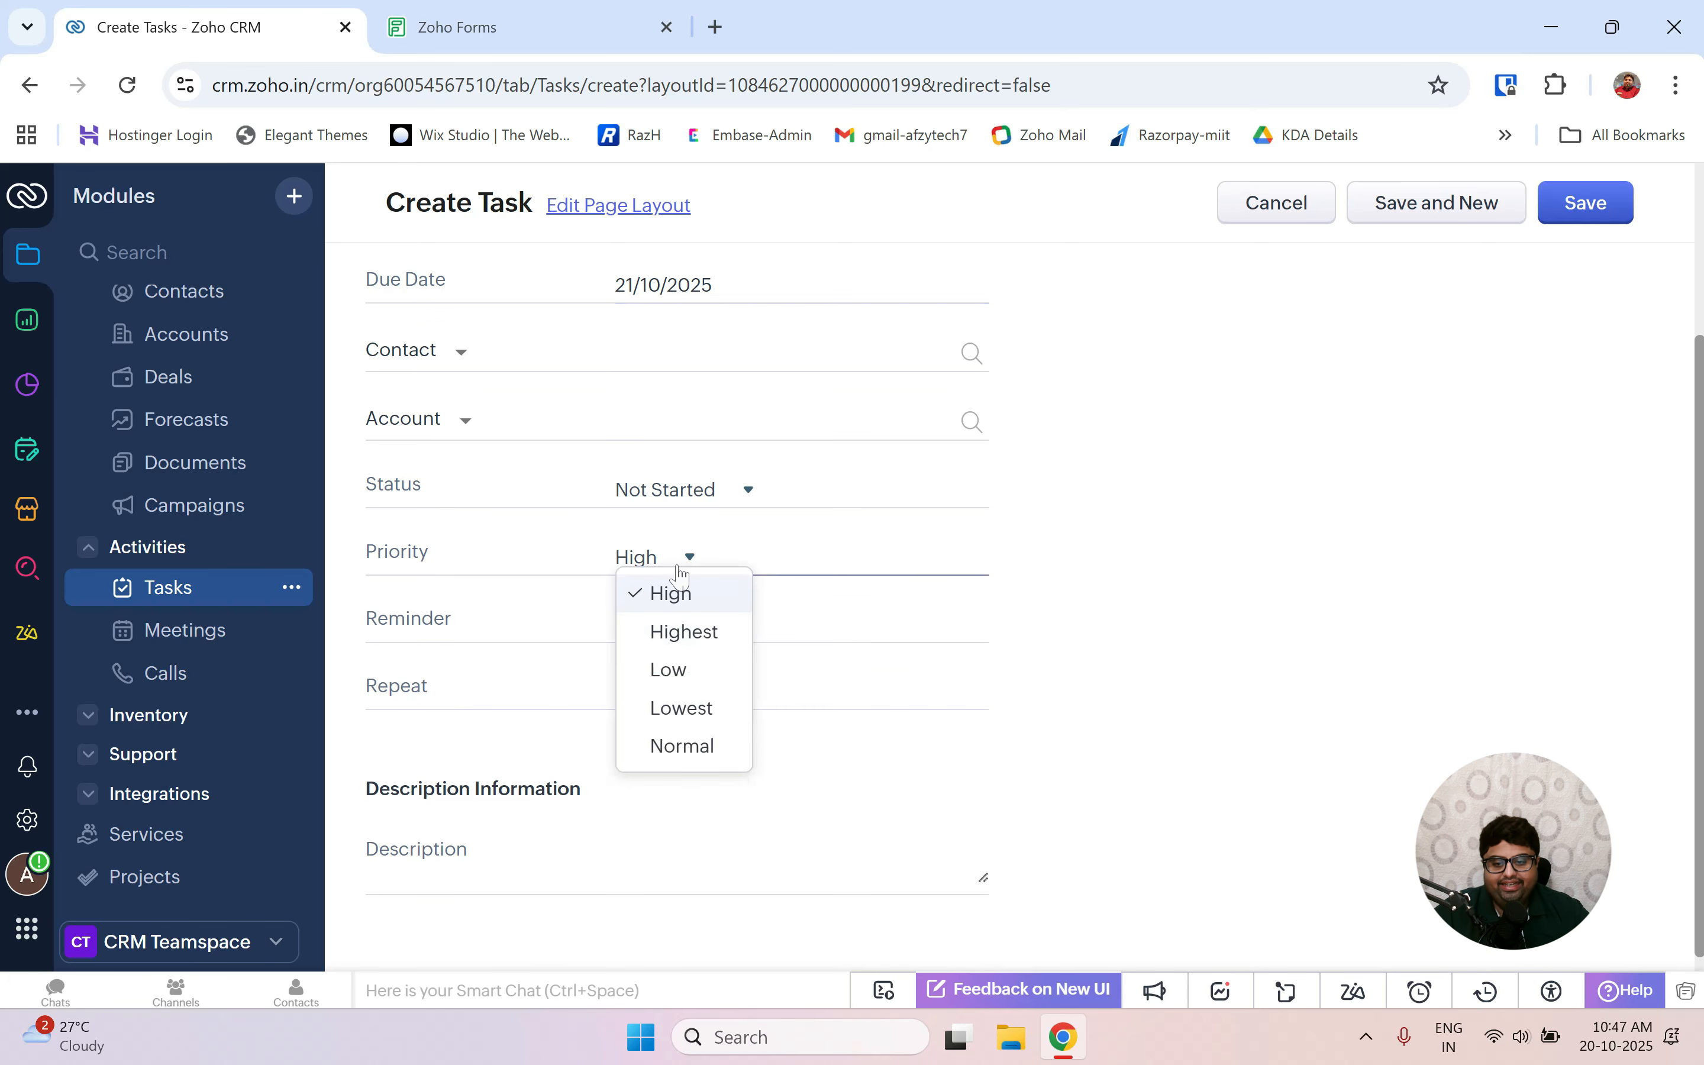
pyautogui.click(679, 577)
pyautogui.click(704, 495)
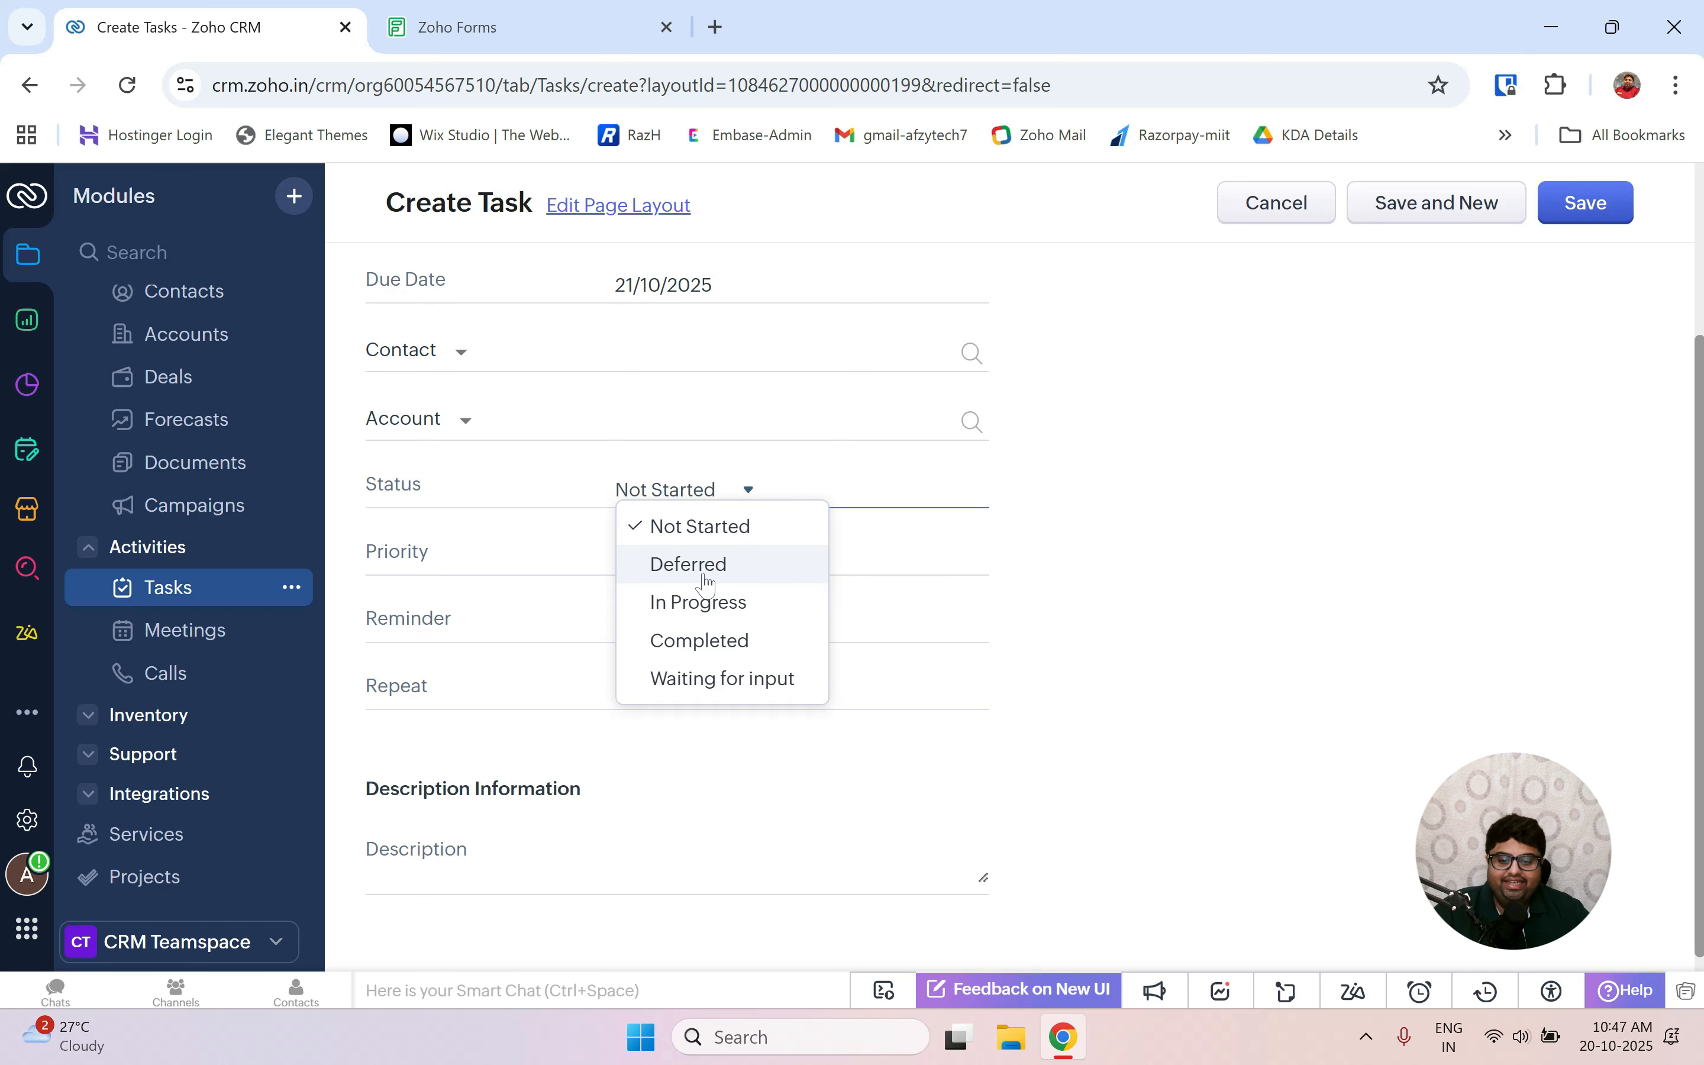
pyautogui.click(714, 604)
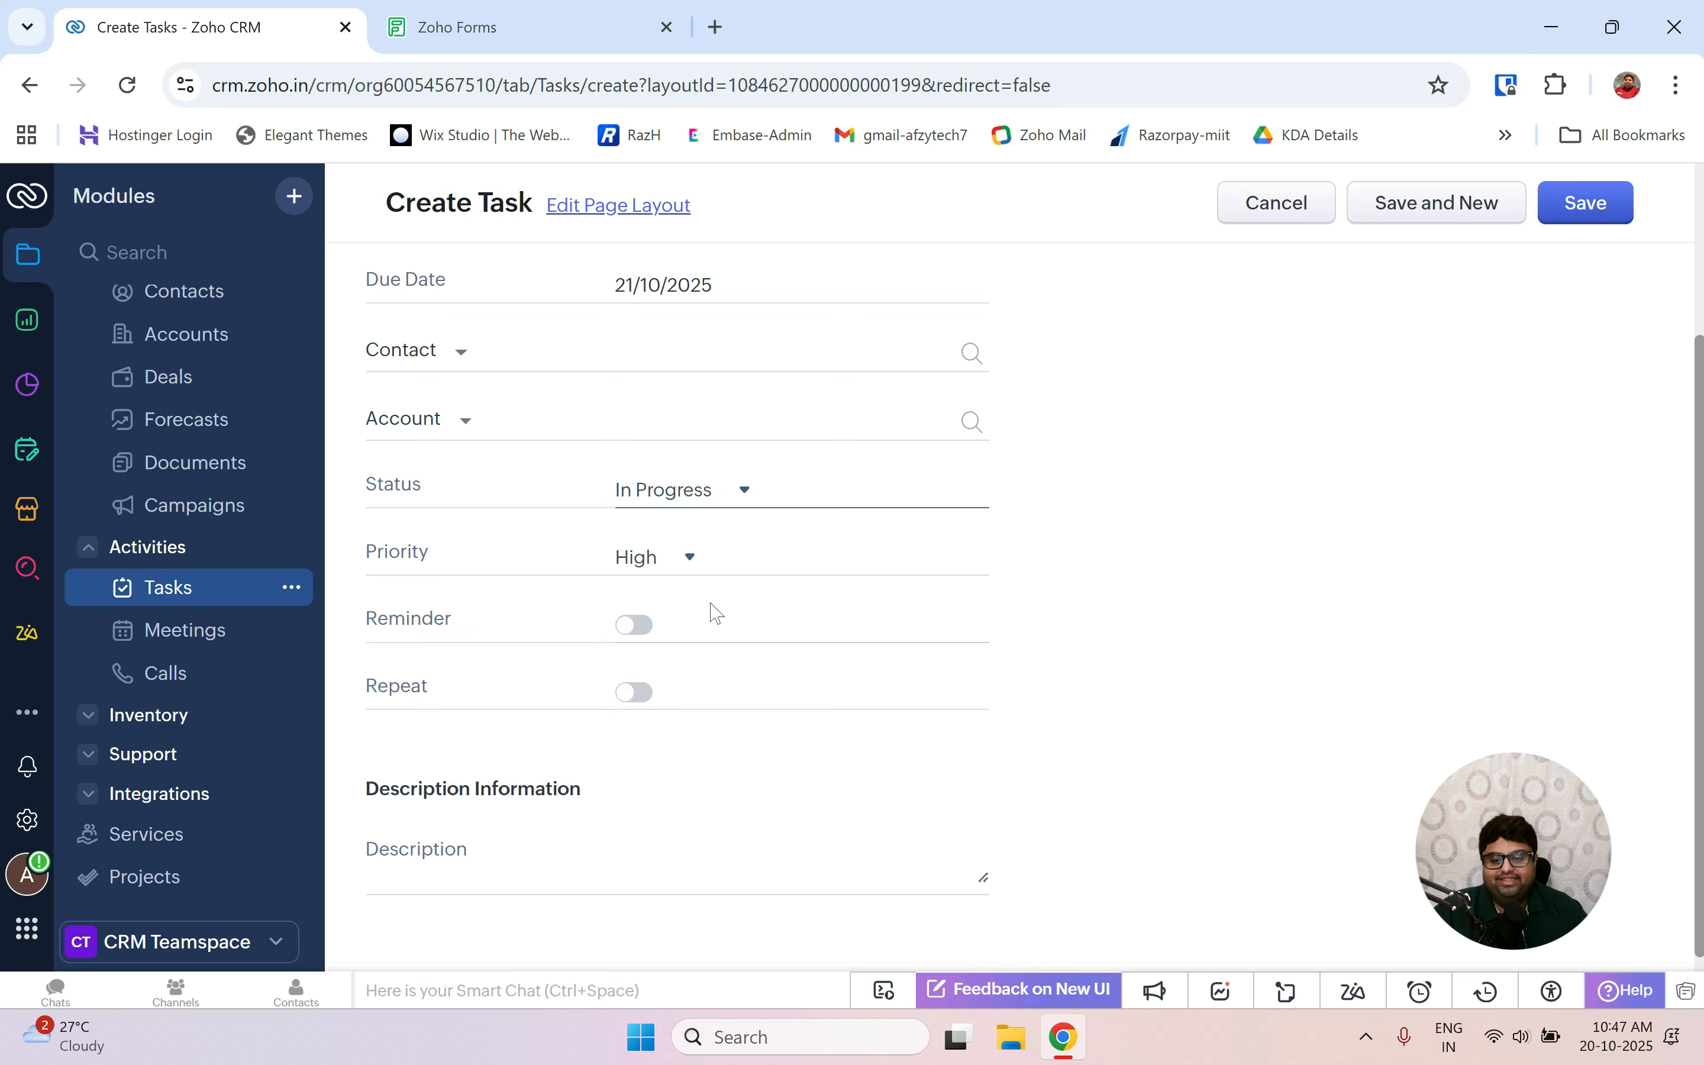
pyautogui.scroll(-1, 717, 614)
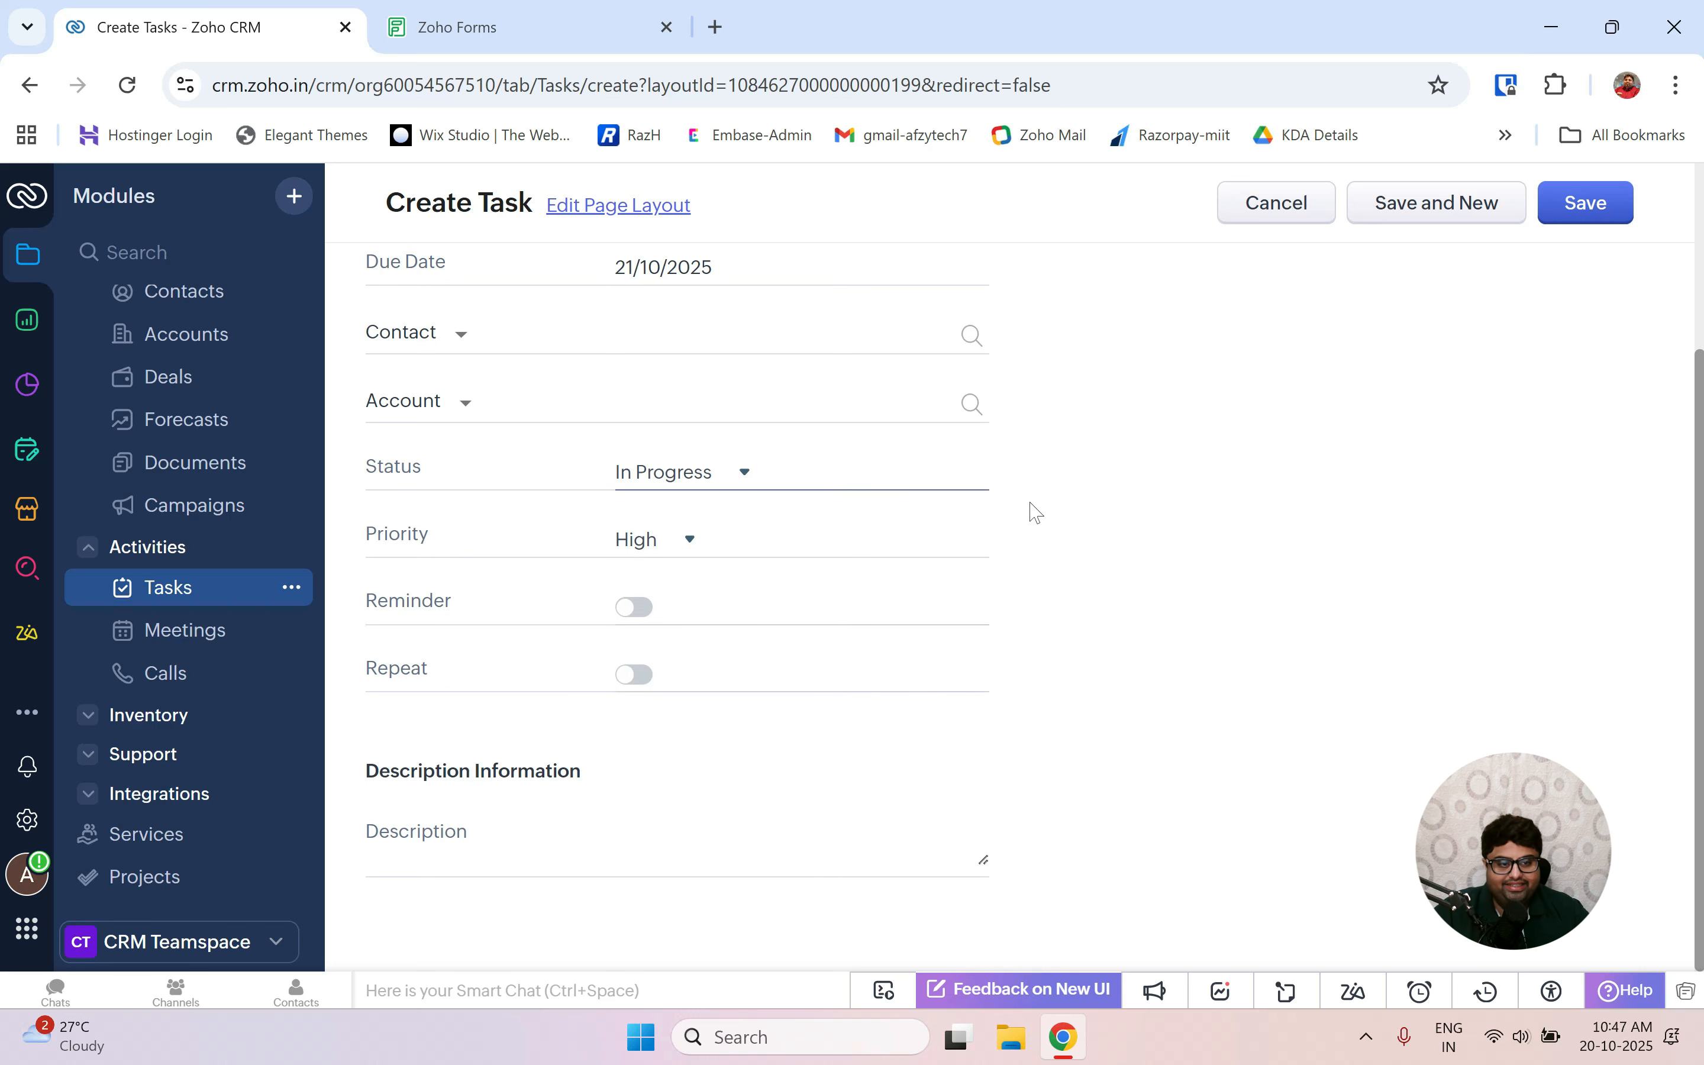
# Enter 'web development' as the task subject and save it.
pyautogui.click(1576, 213)
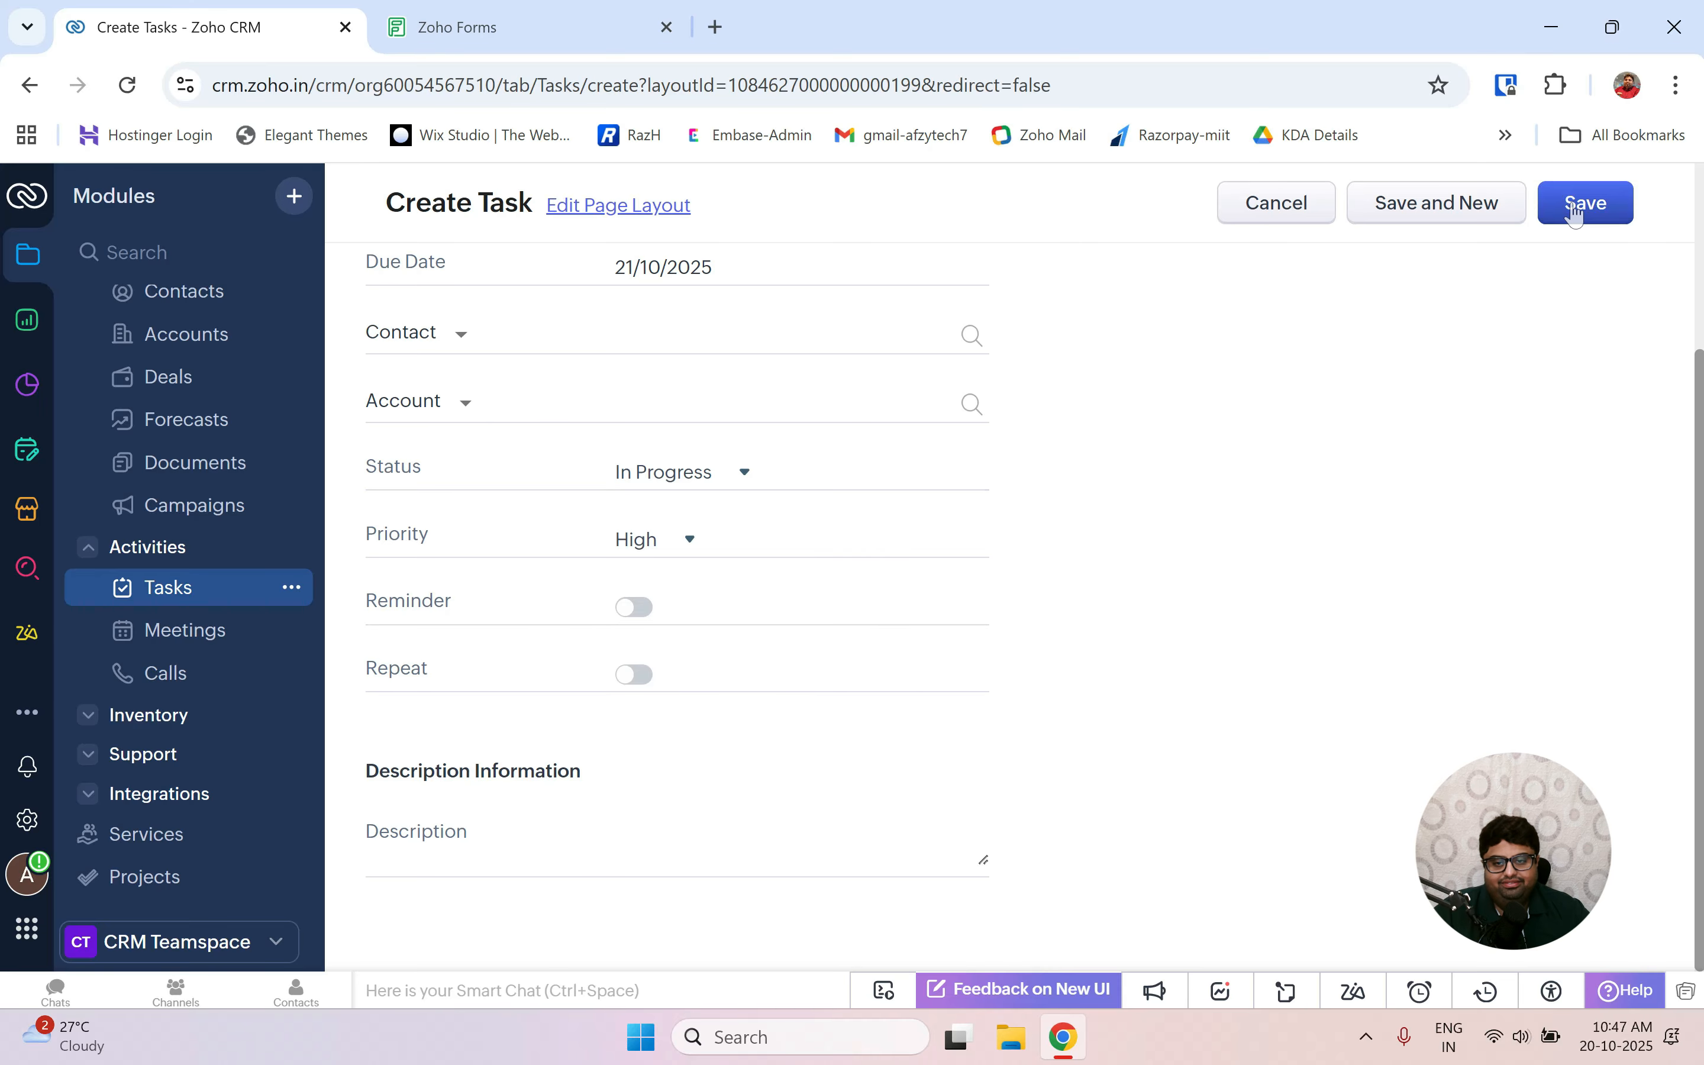
pyautogui.click(1576, 213)
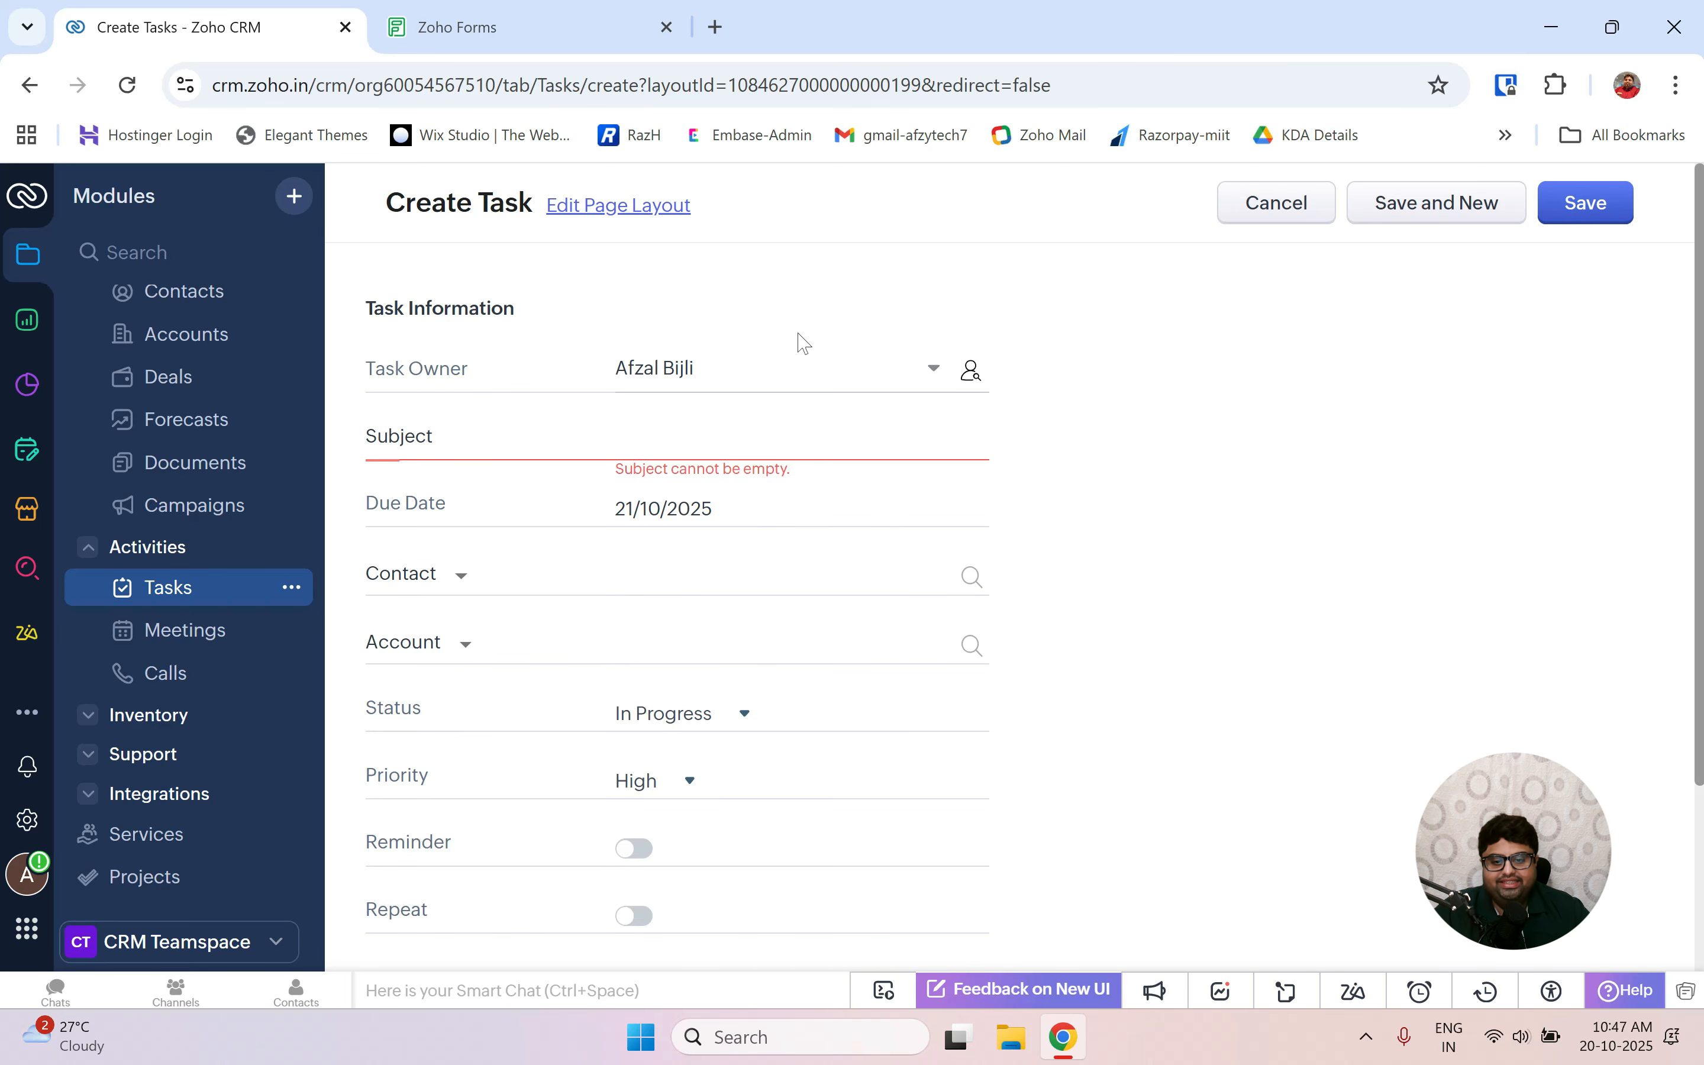
pyautogui.write('we')
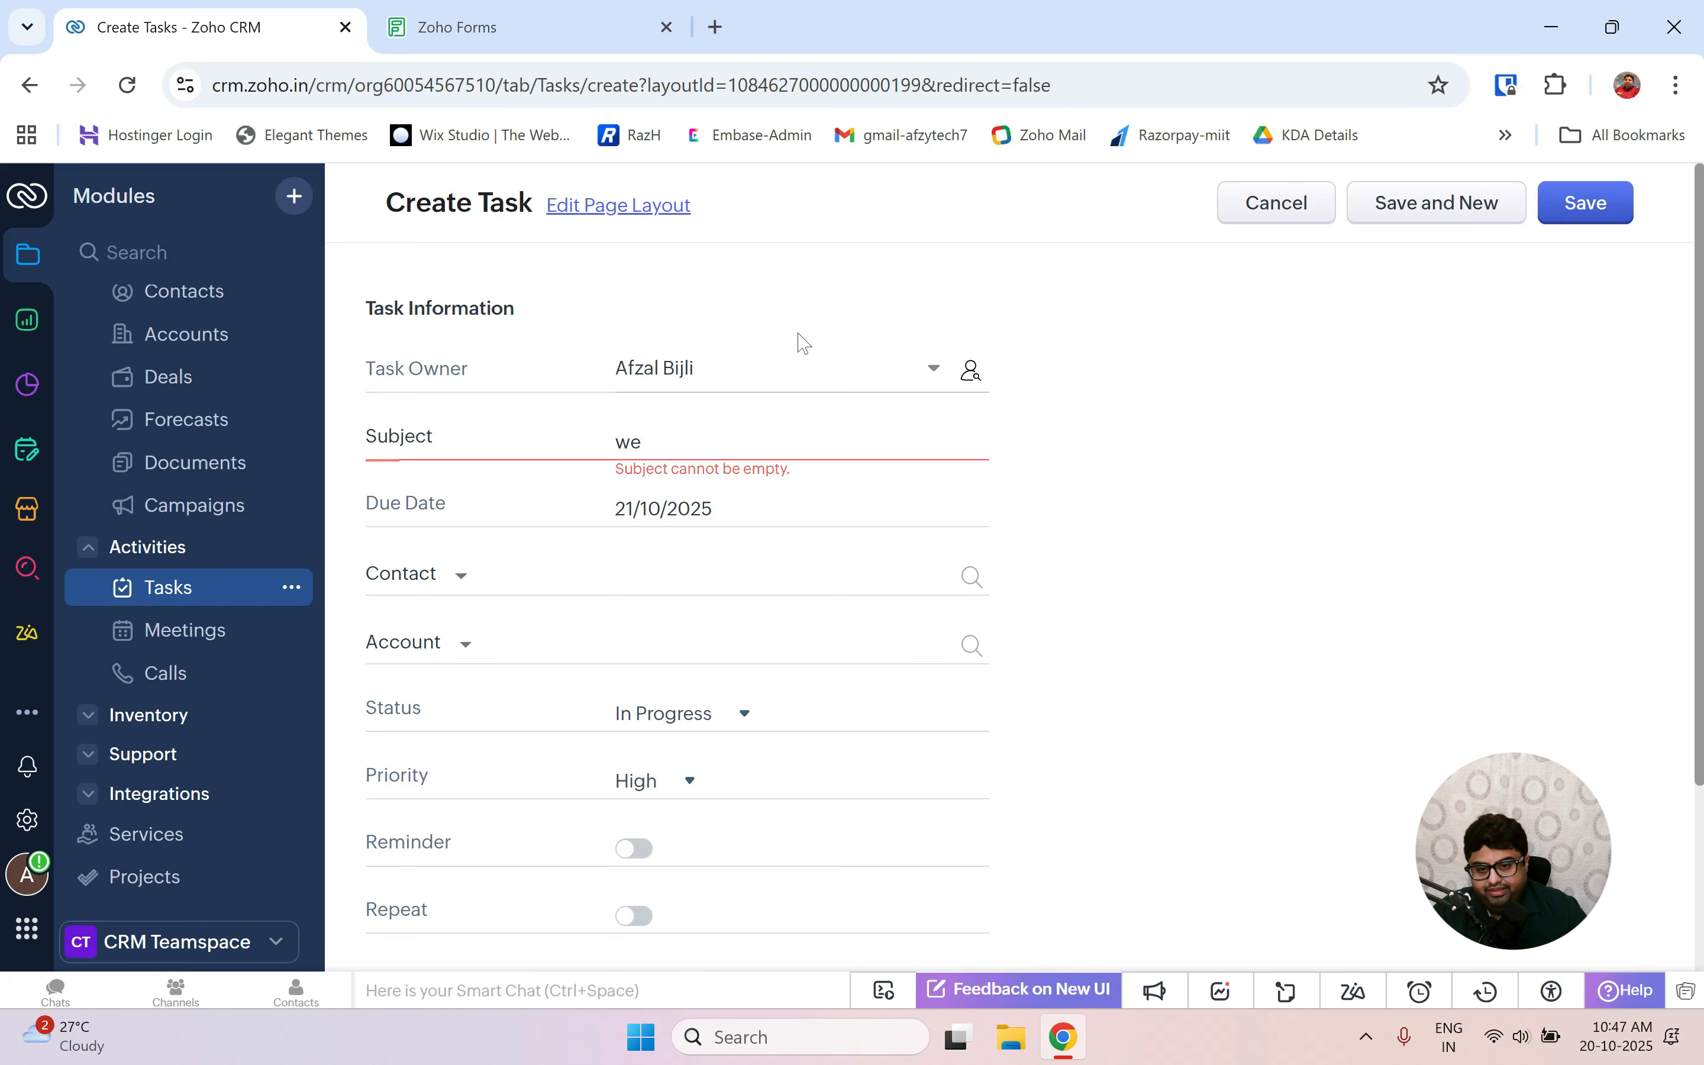
pyautogui.press('BackSpace')
pyautogui.press('BackSpace')
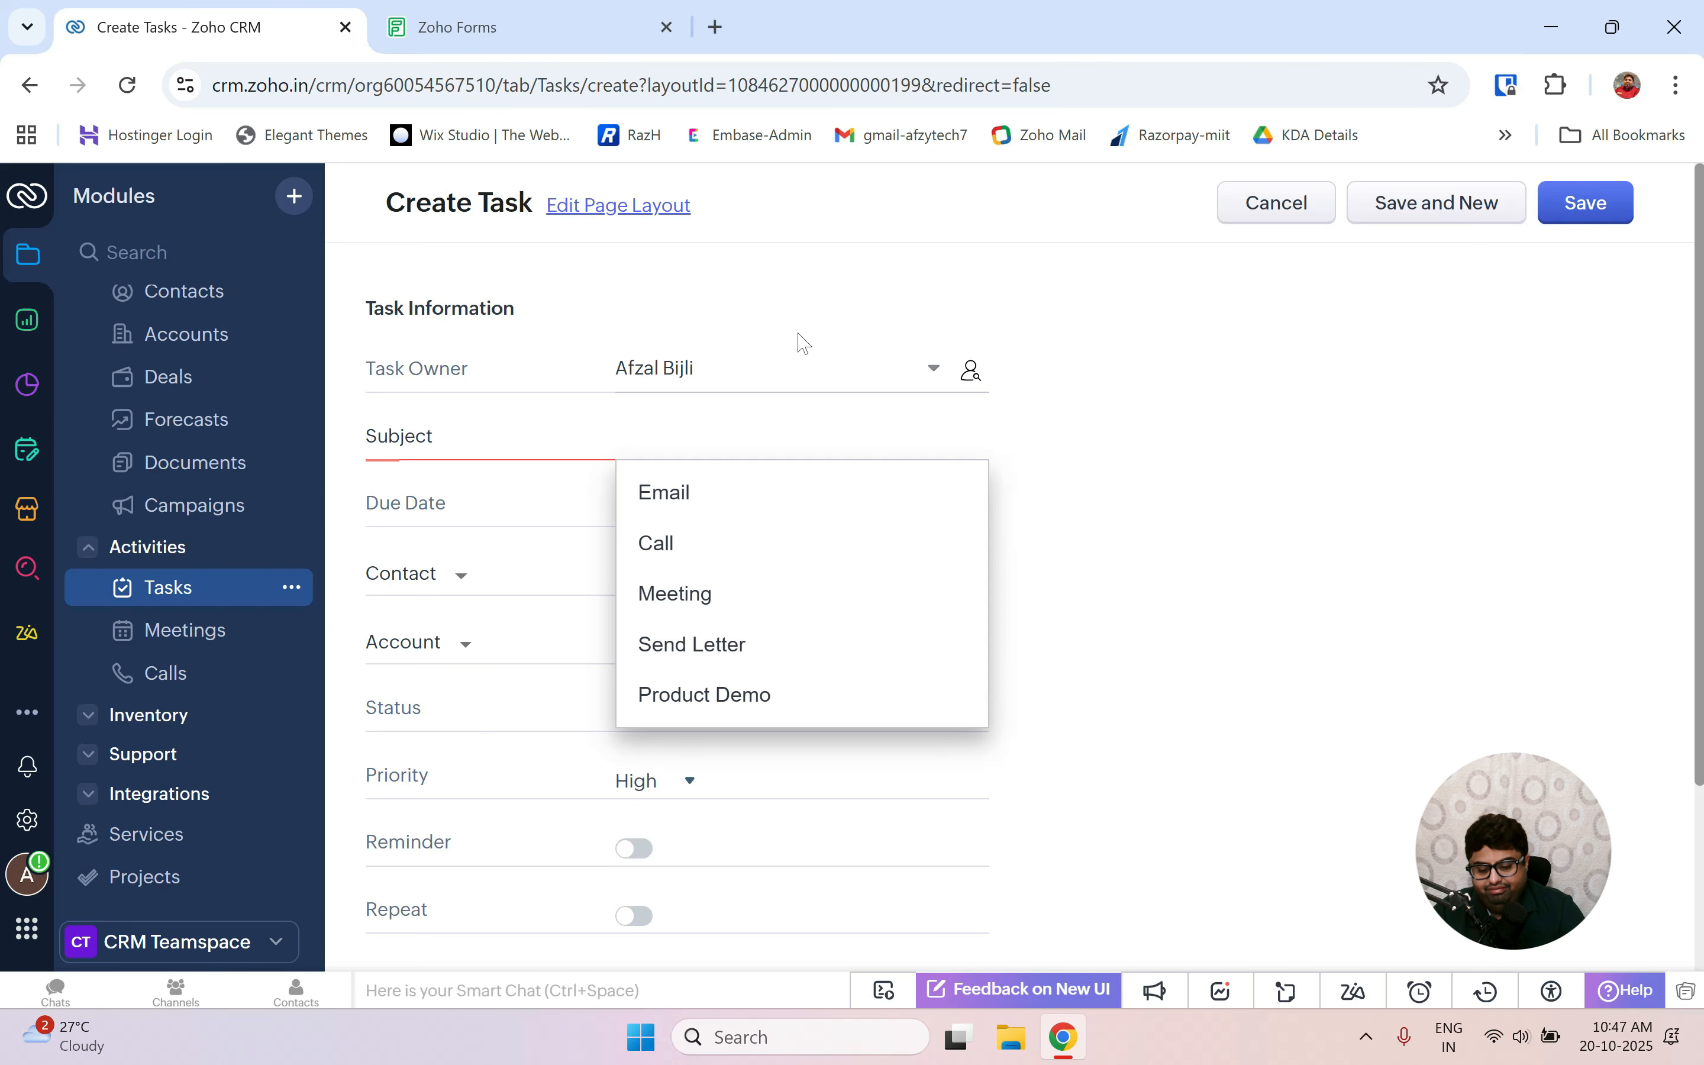
pyautogui.write('web deve')
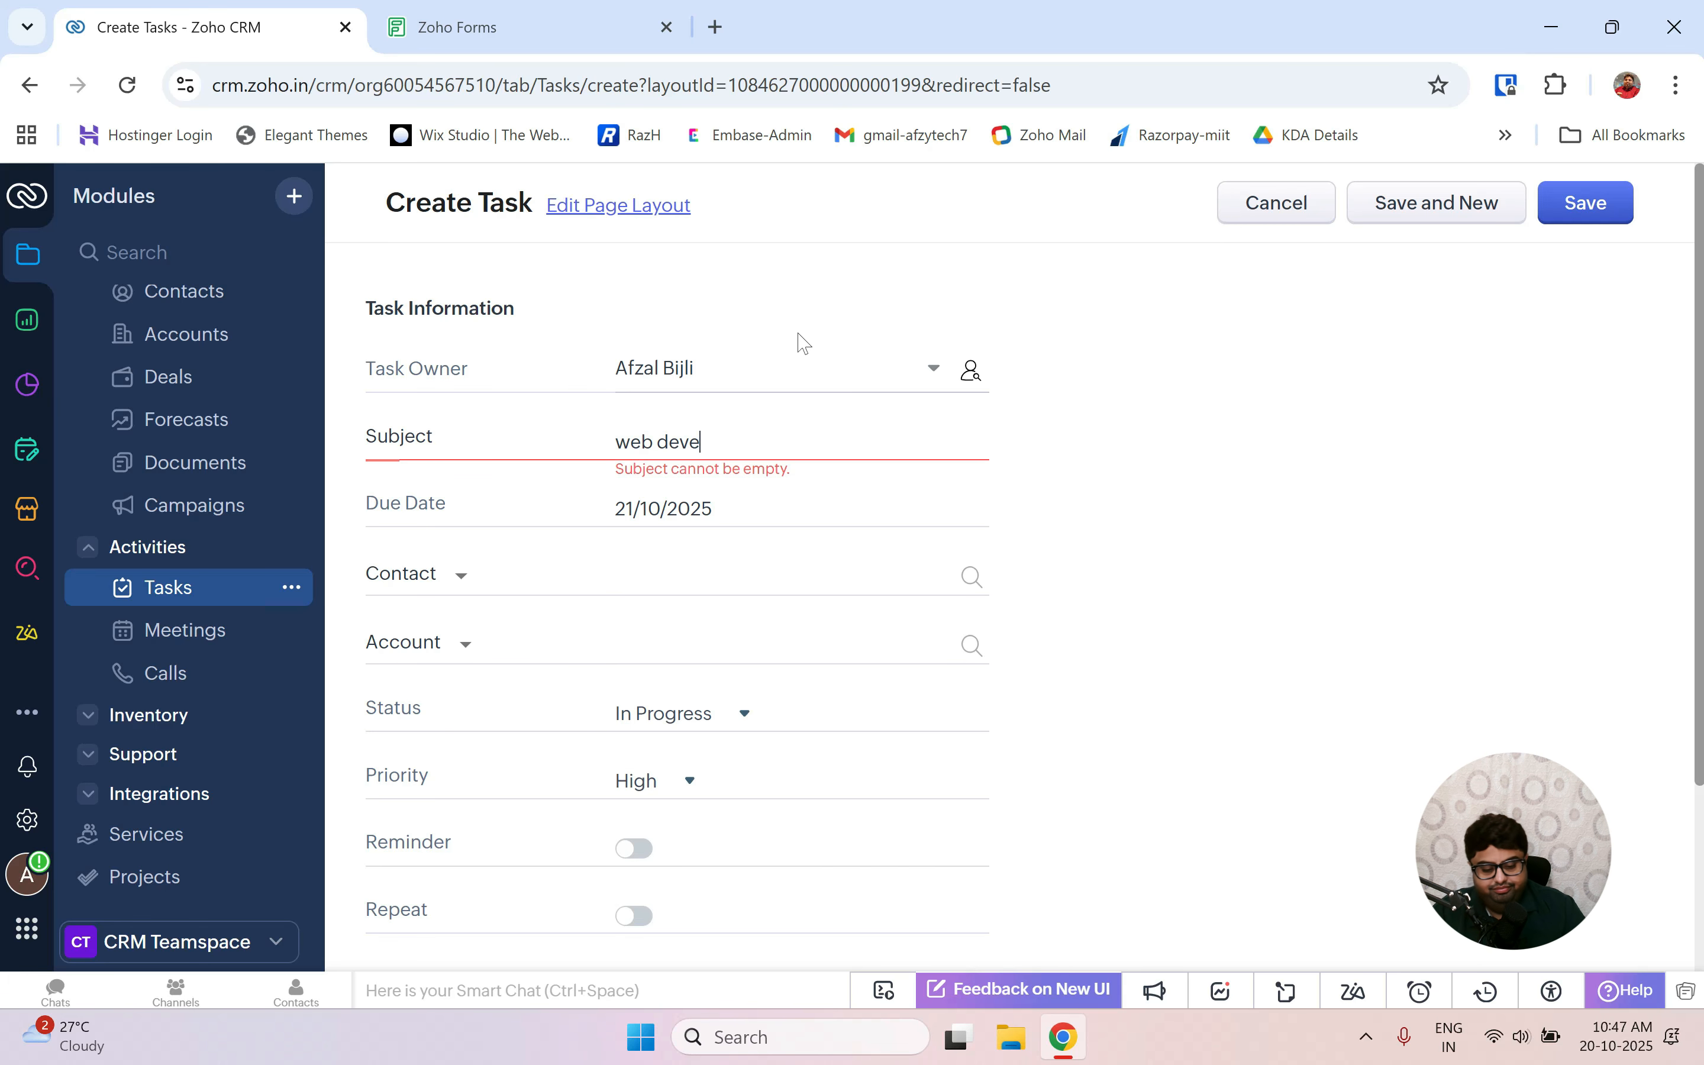
pyautogui.write('lopment')
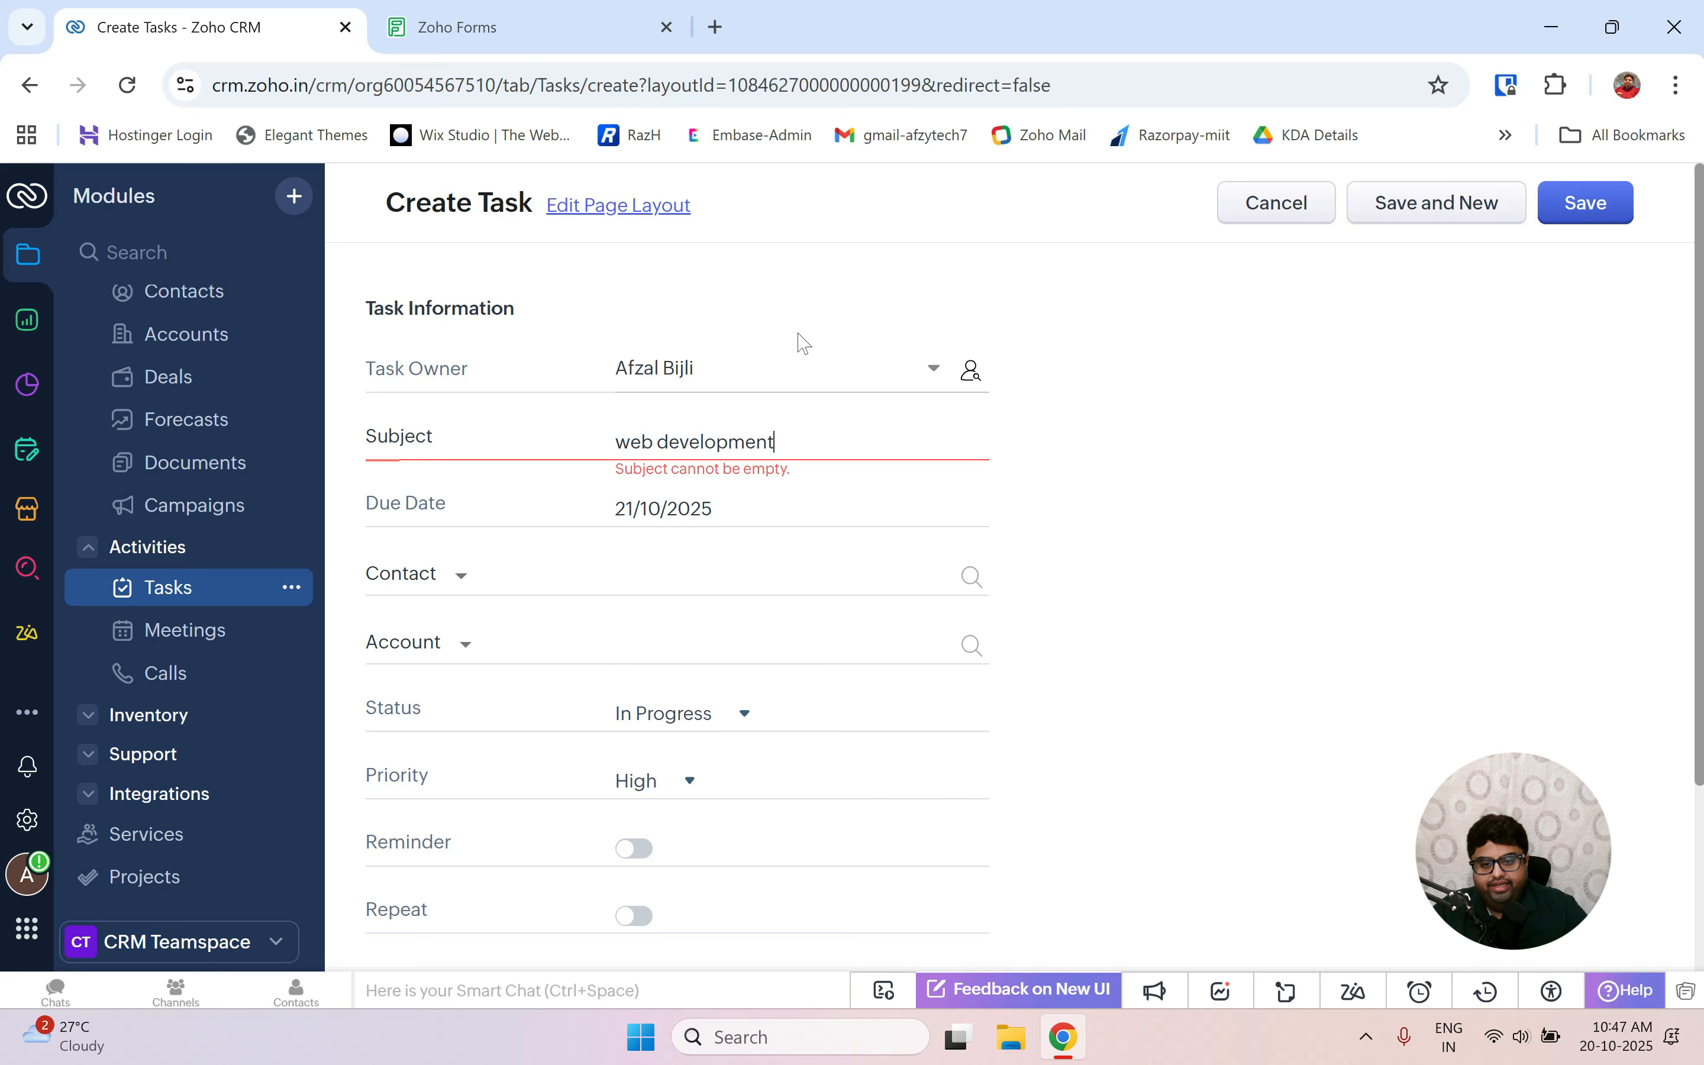
pyautogui.click(1585, 209)
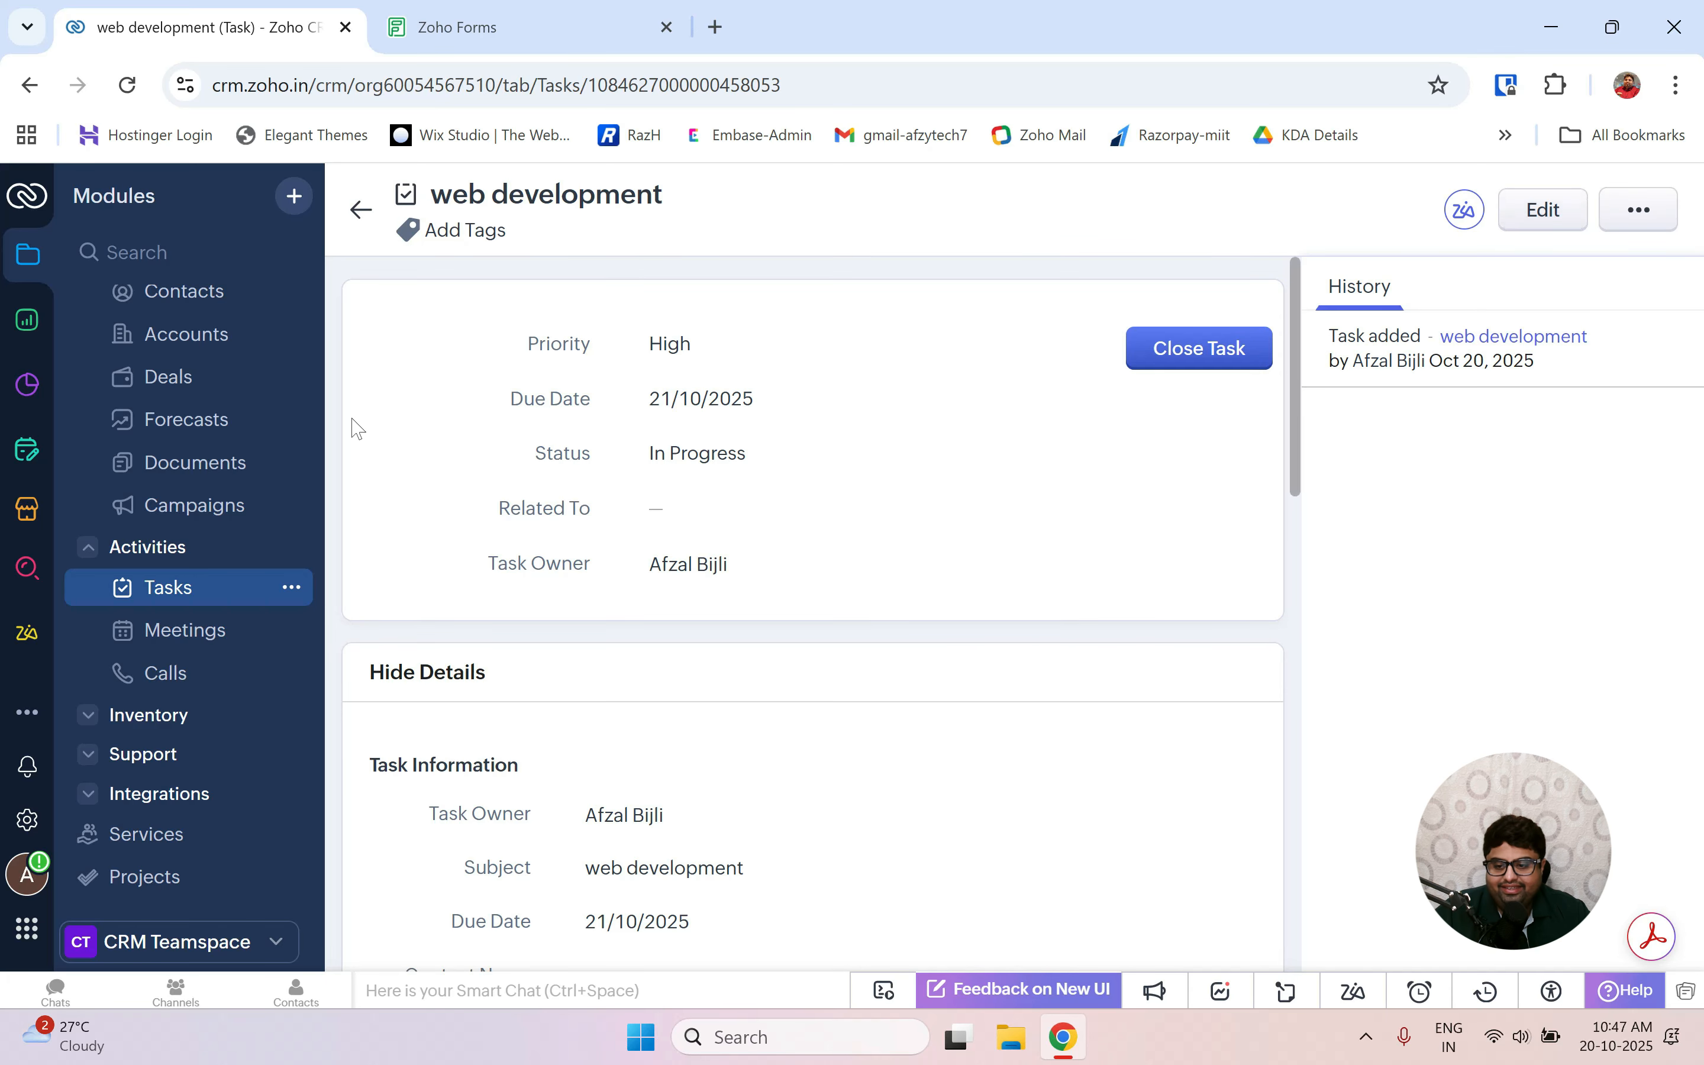
pyautogui.click(175, 603)
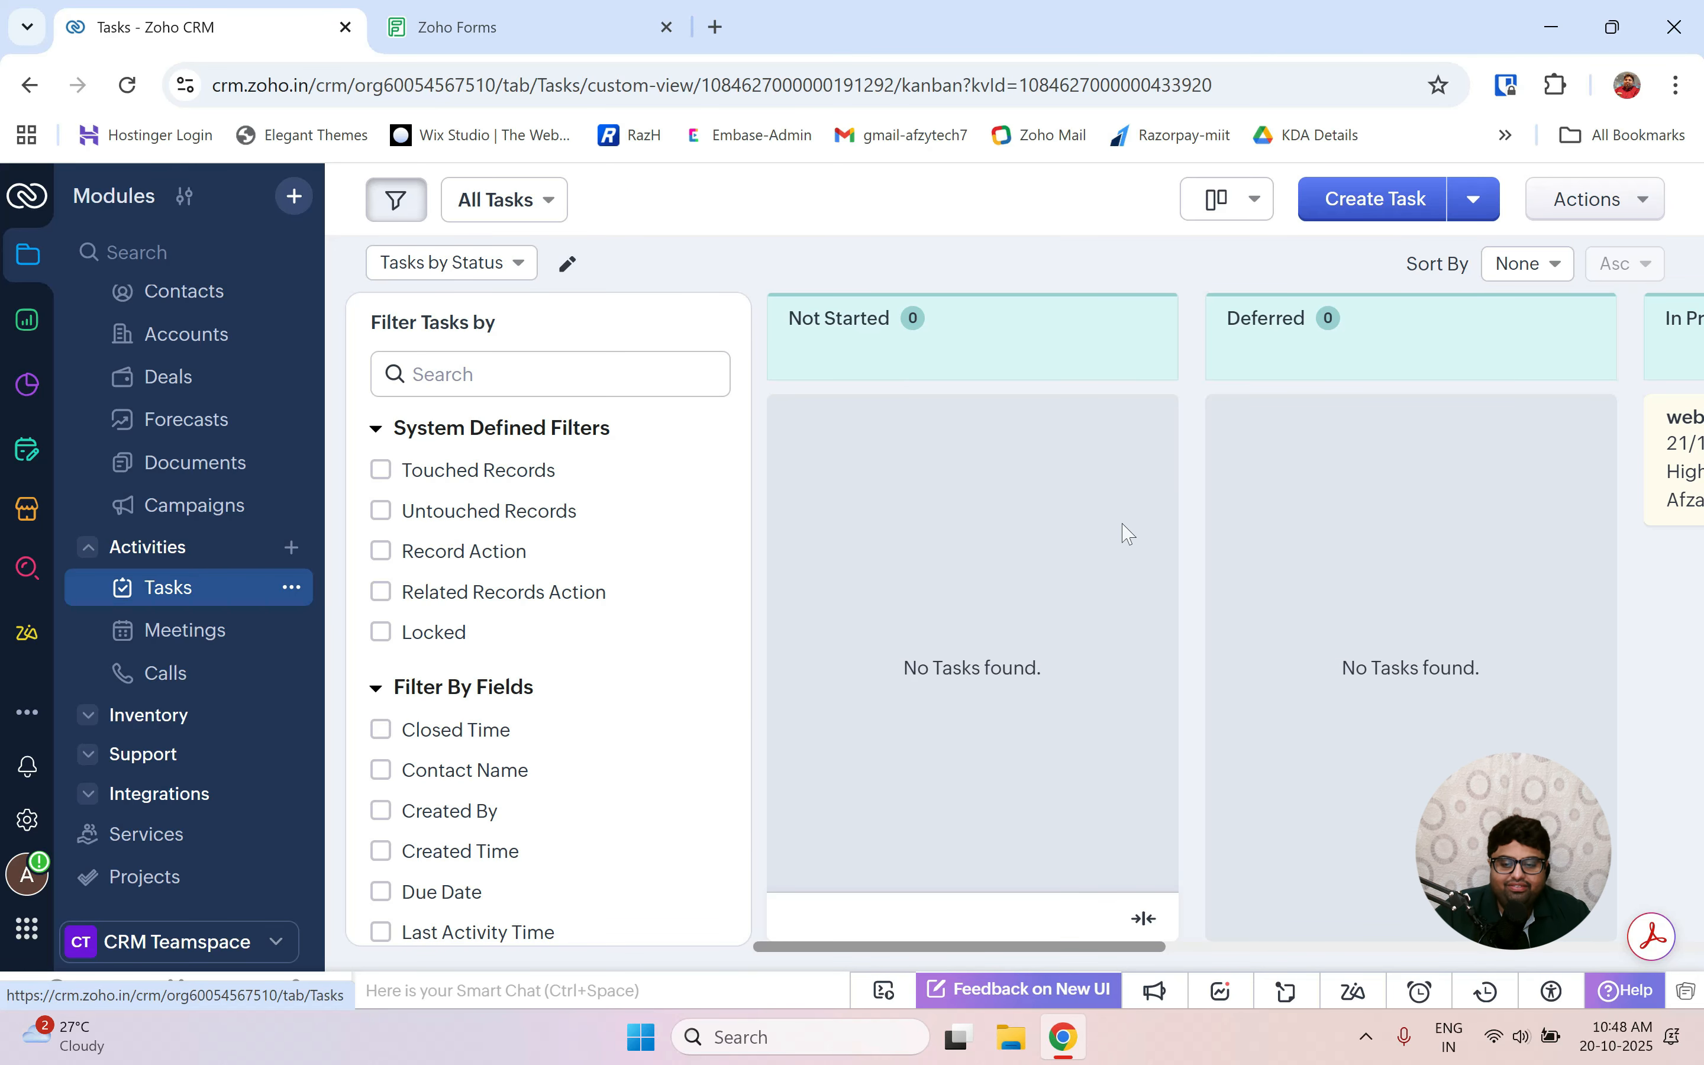
# Drag the web development card into the Completed column and confirm Mark as Completed.
pyautogui.hscroll(5, 1129, 536)
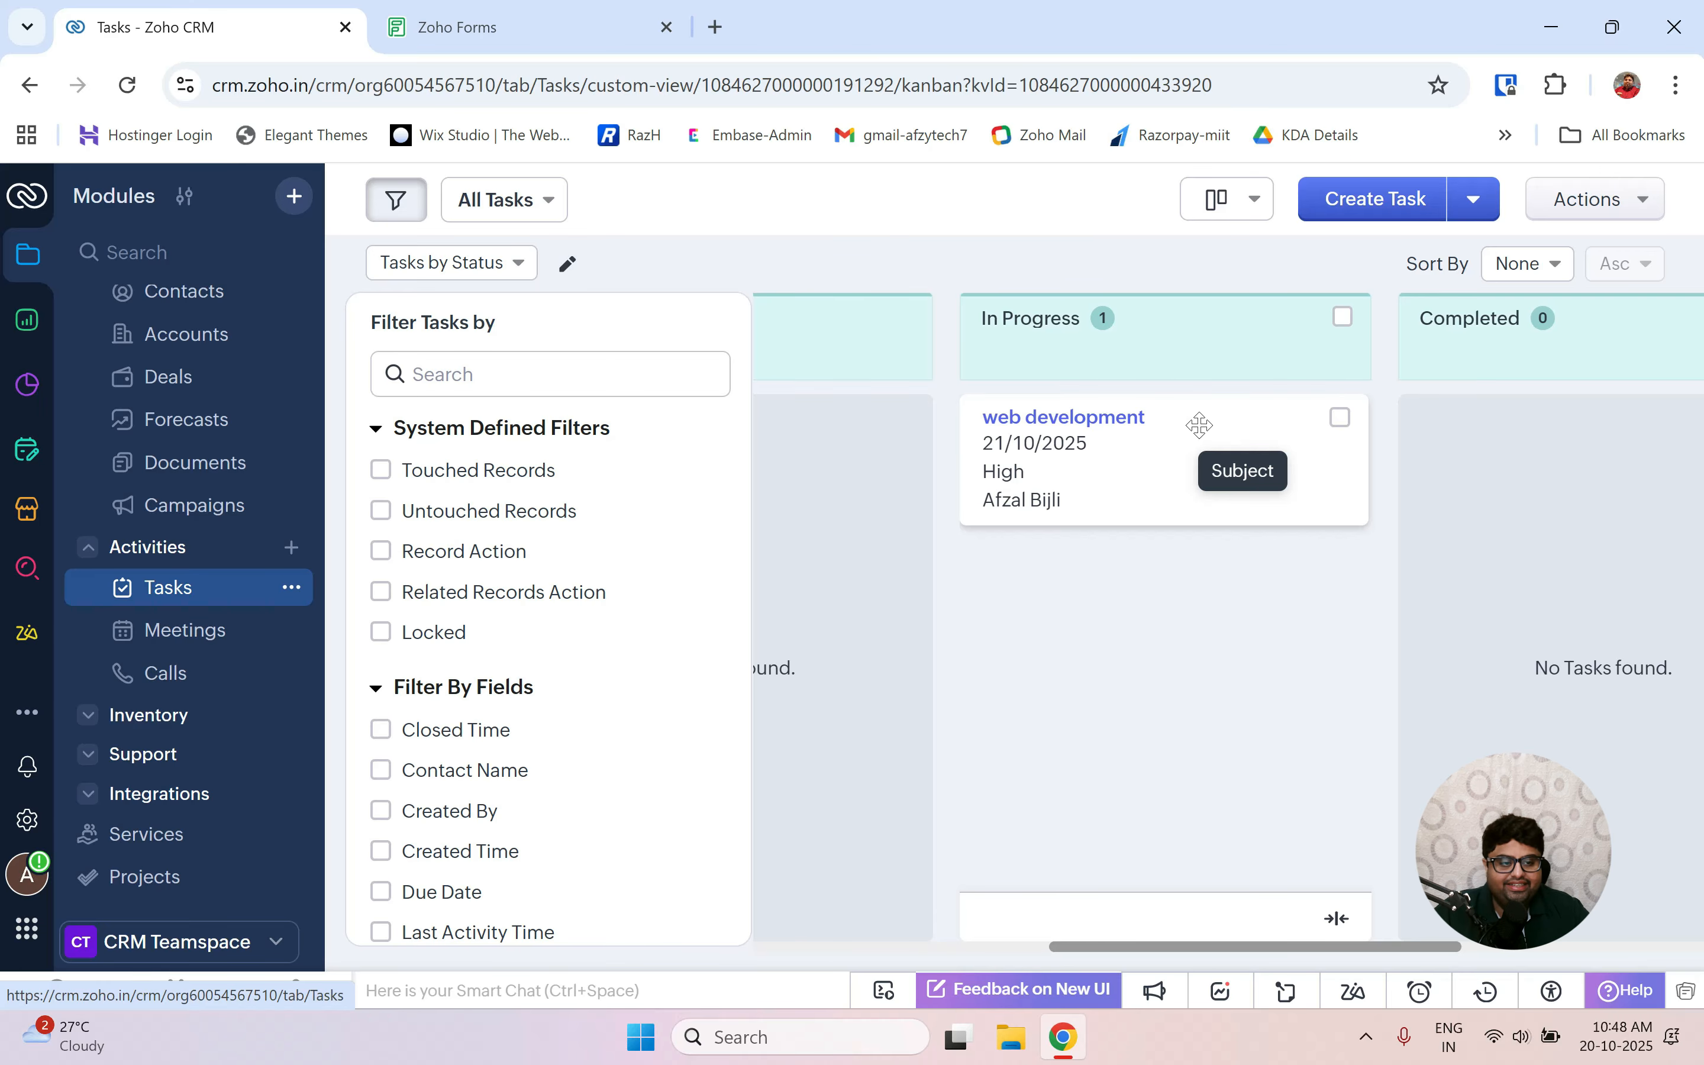
pyautogui.hscroll(2, 1095, 567)
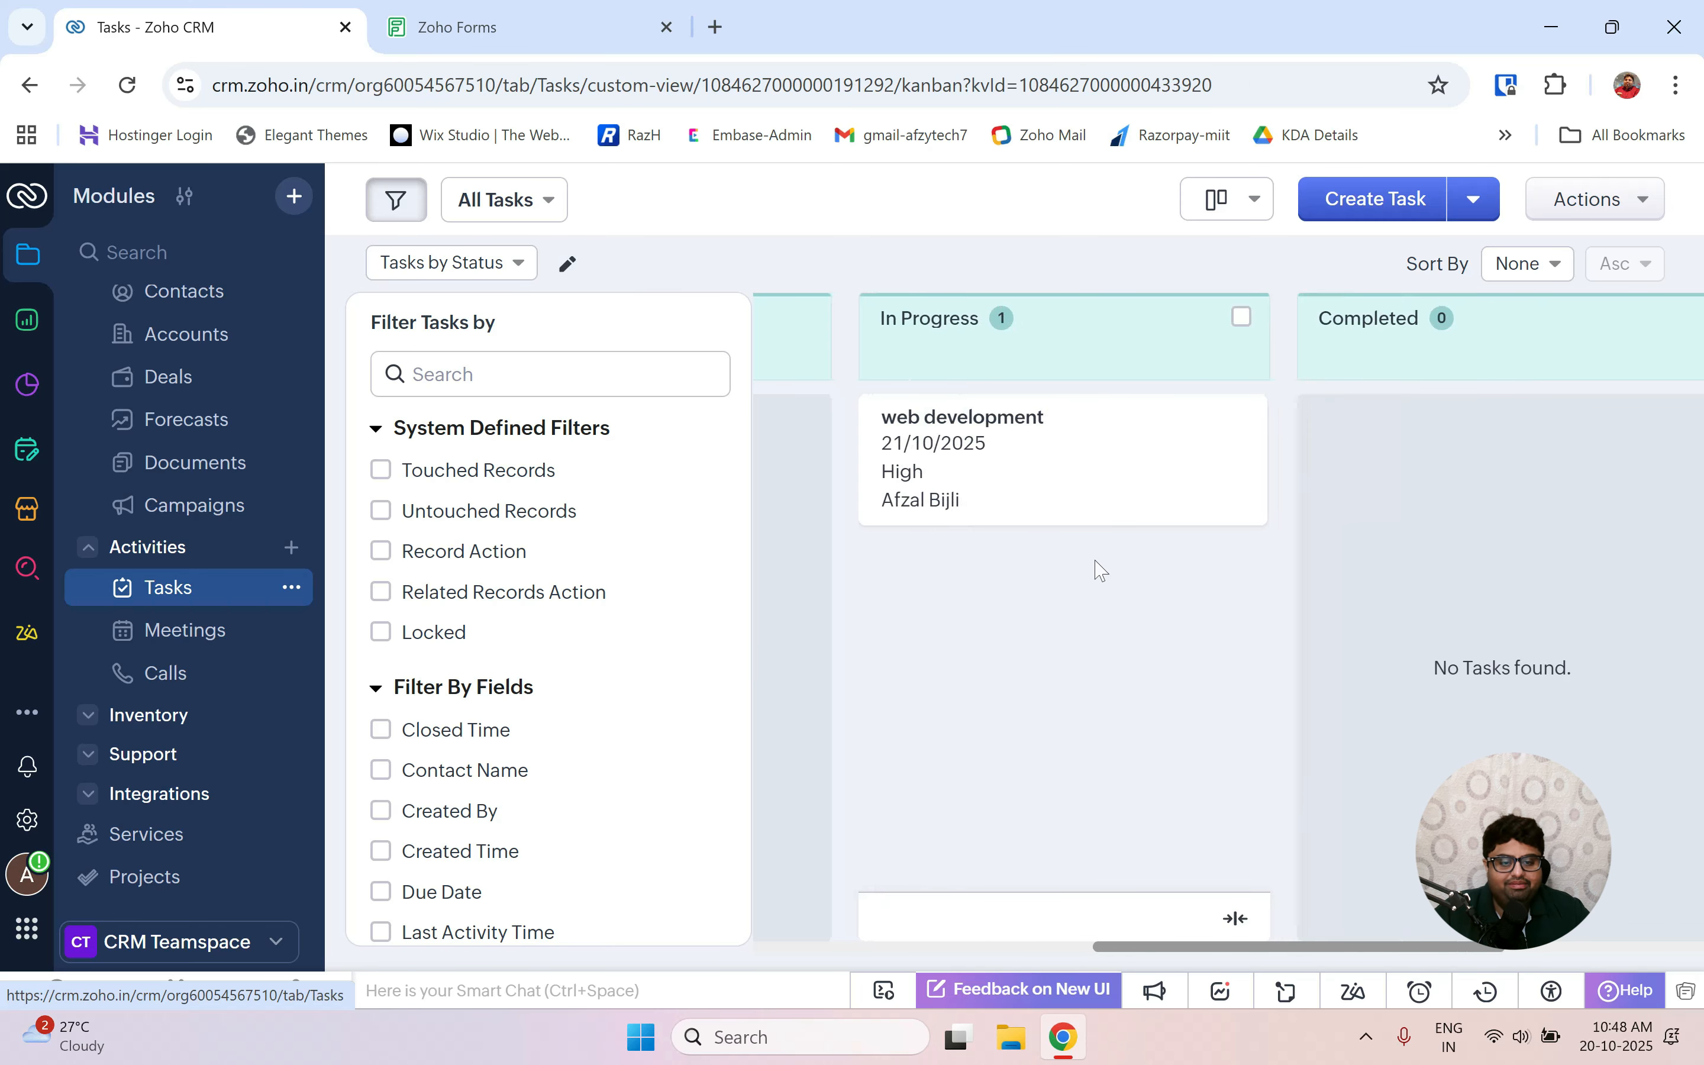
pyautogui.moveTo(975, 456); pyautogui.dragTo(1457, 495)
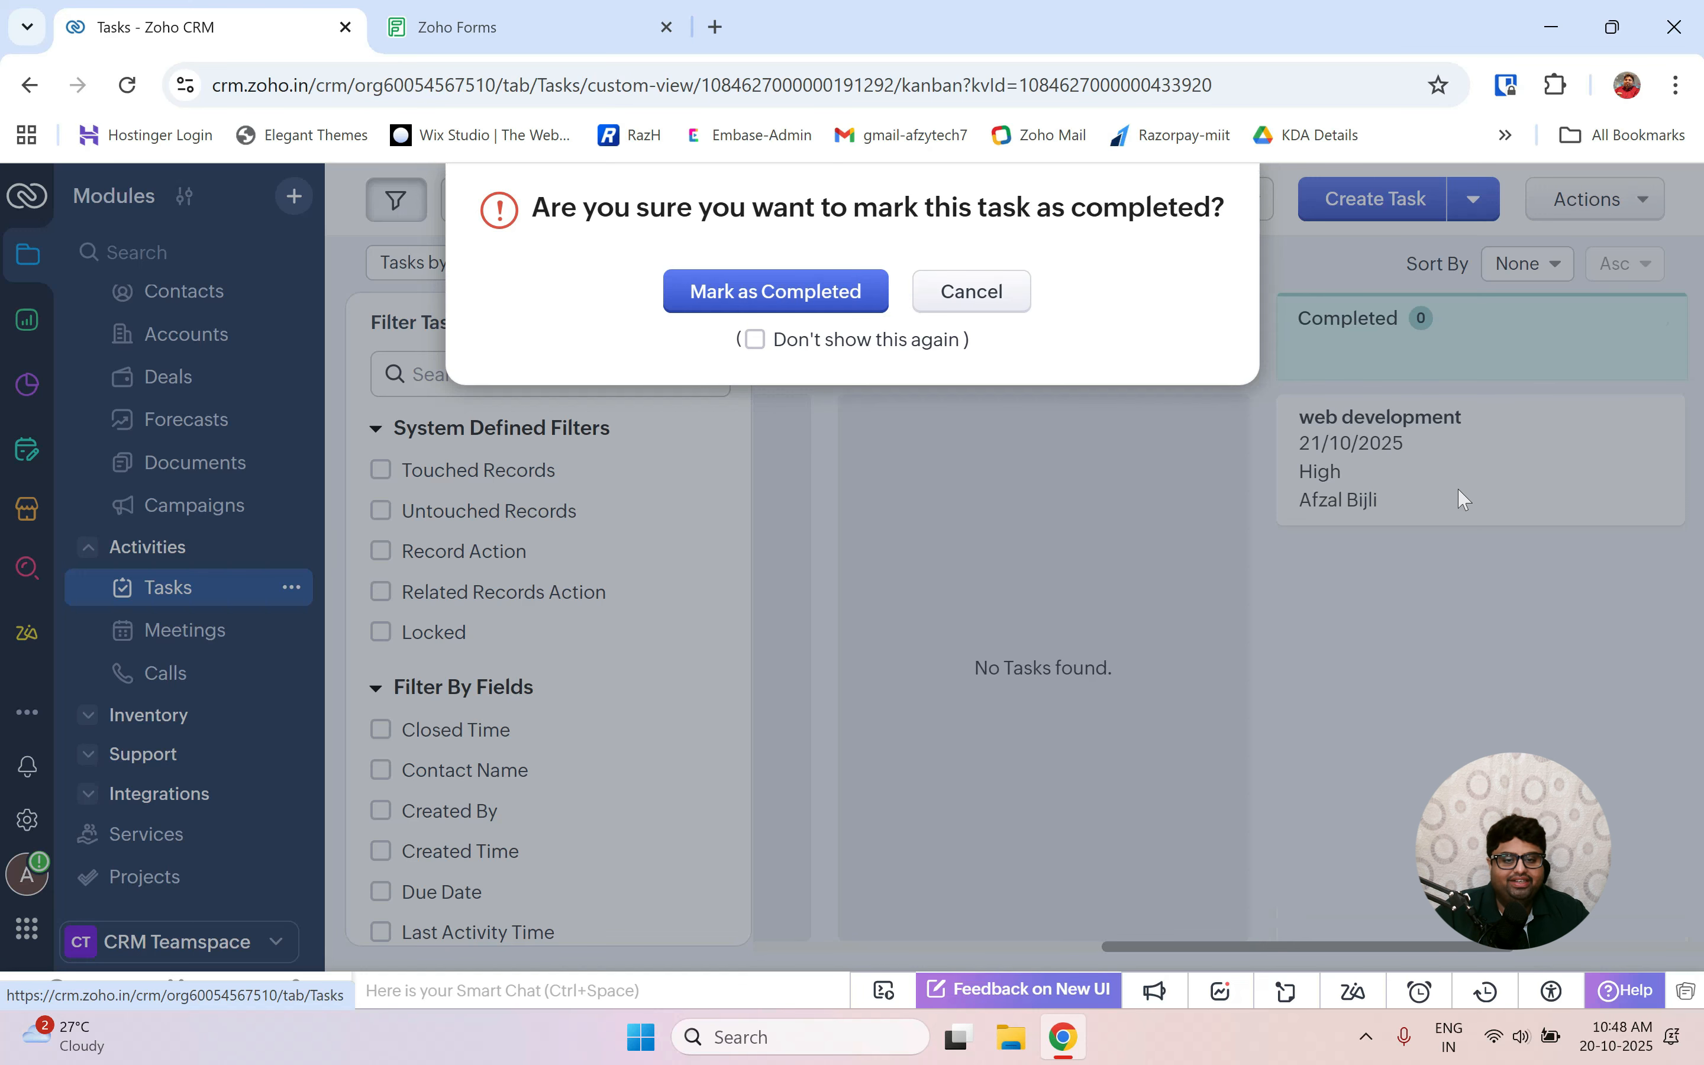
pyautogui.click(817, 289)
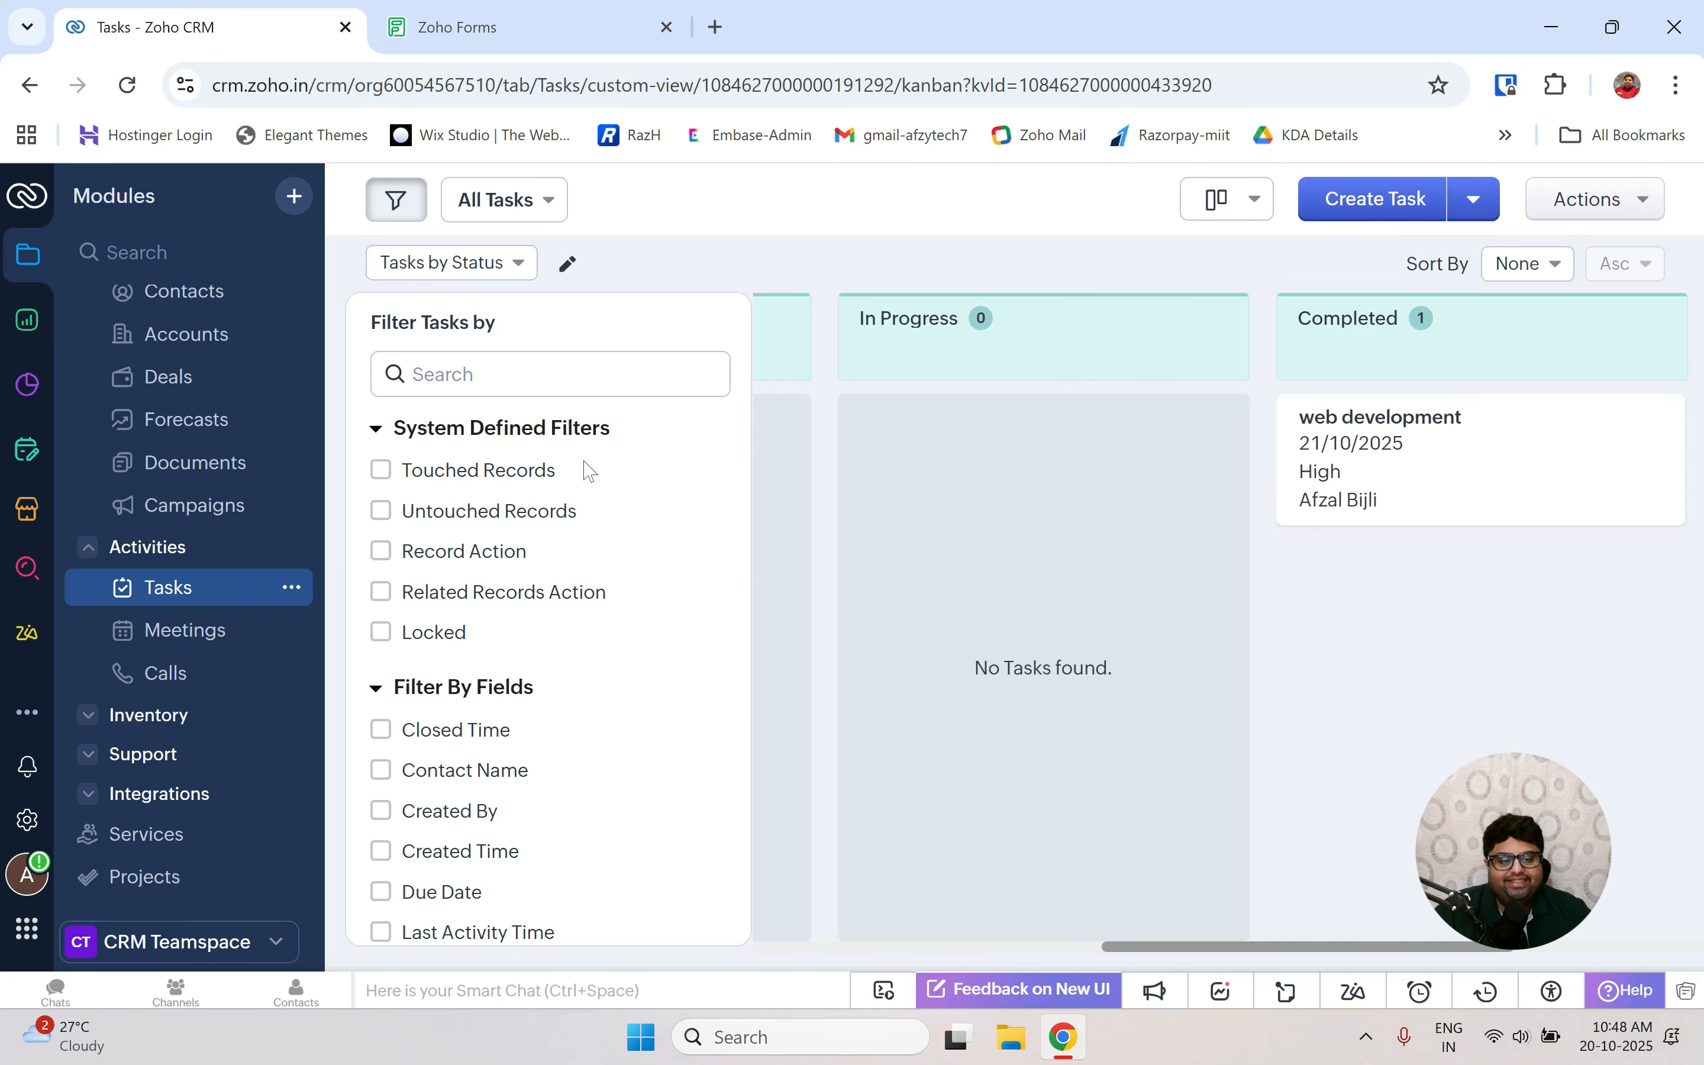
pyautogui.press('ctrl+super+Left')
# Confirm 'Meetings' is the next item in the Ex.No 10 title, then open CRM's Meetings module.
pyautogui.click(942, 280)
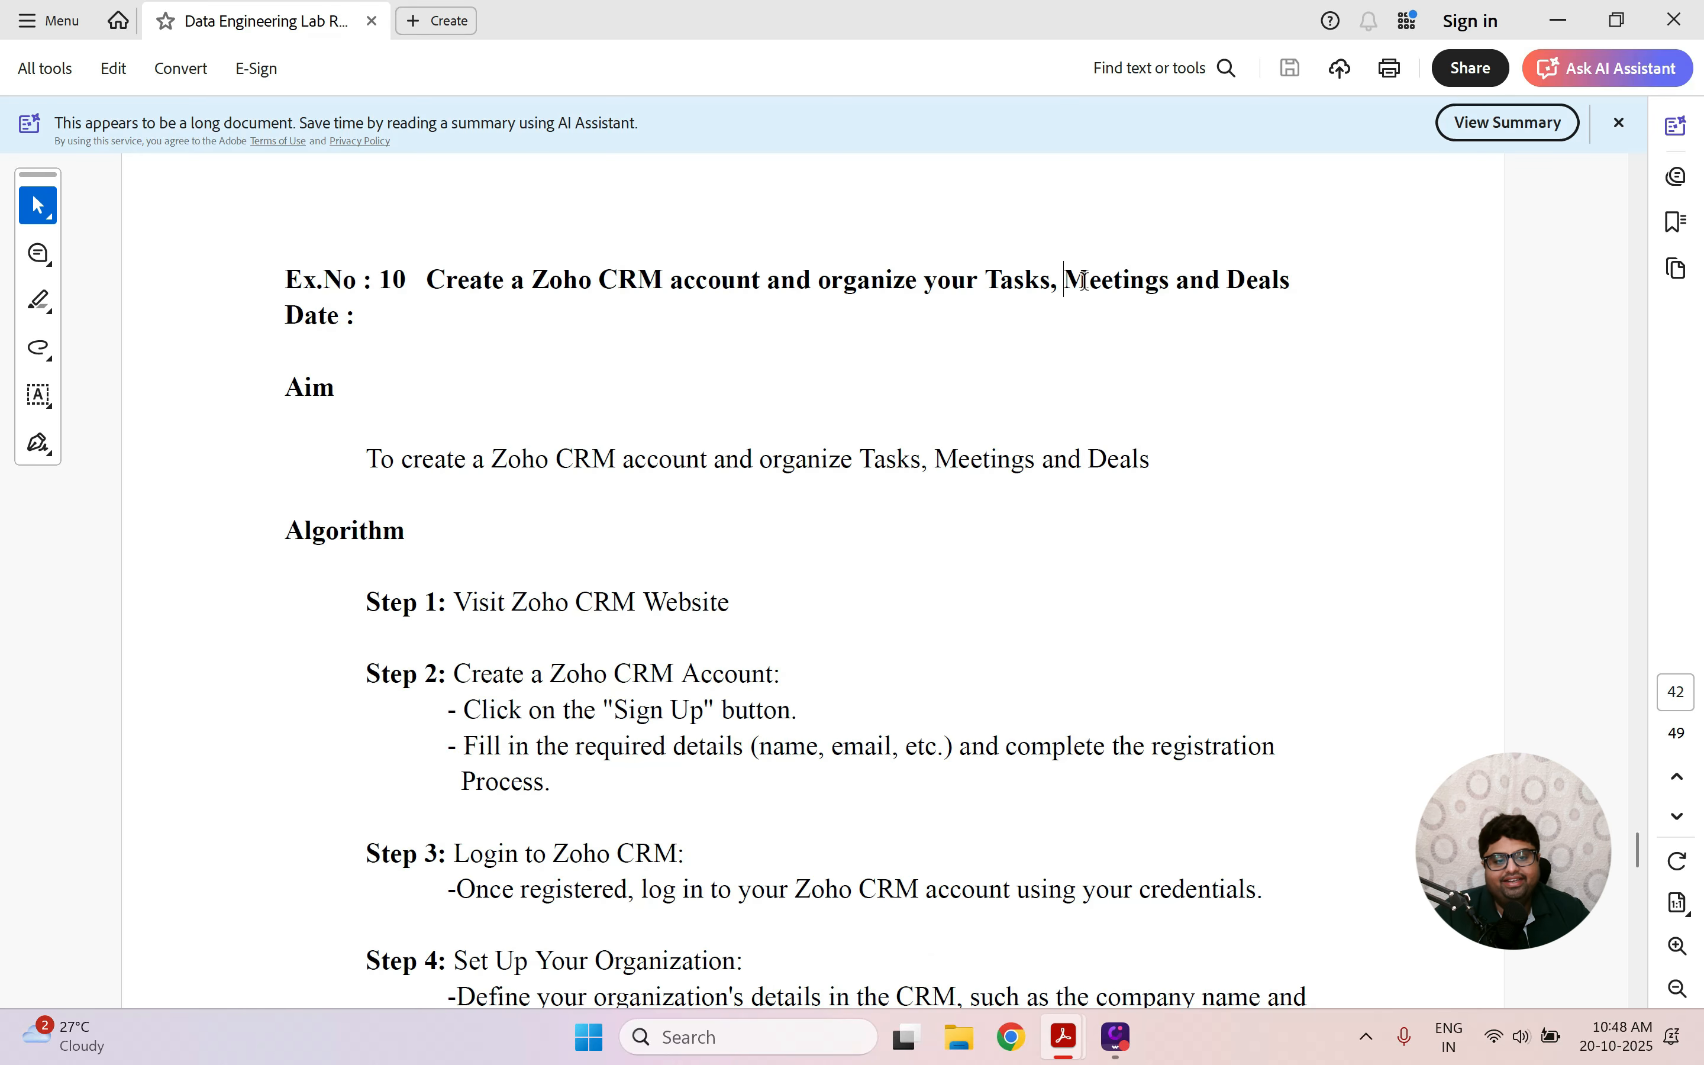
pyautogui.doubleClick(1175, 282)
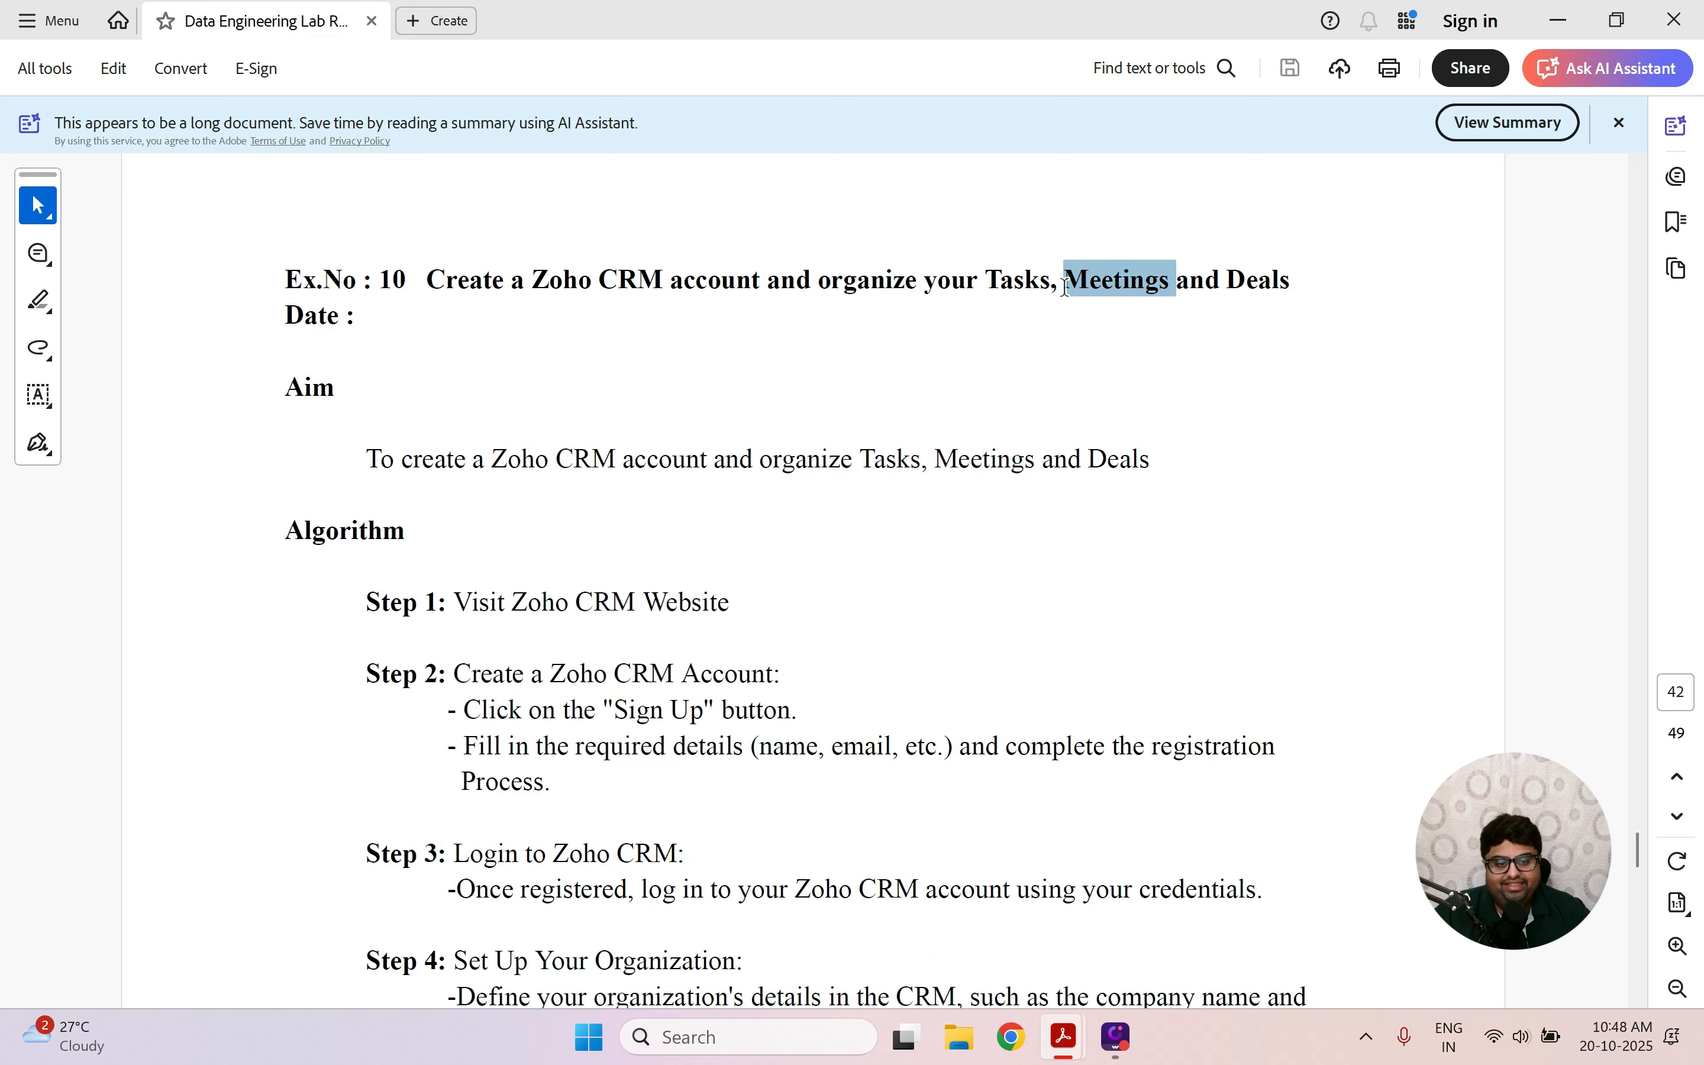
pyautogui.click(989, 391)
pyautogui.press('ctrl+super+Right')
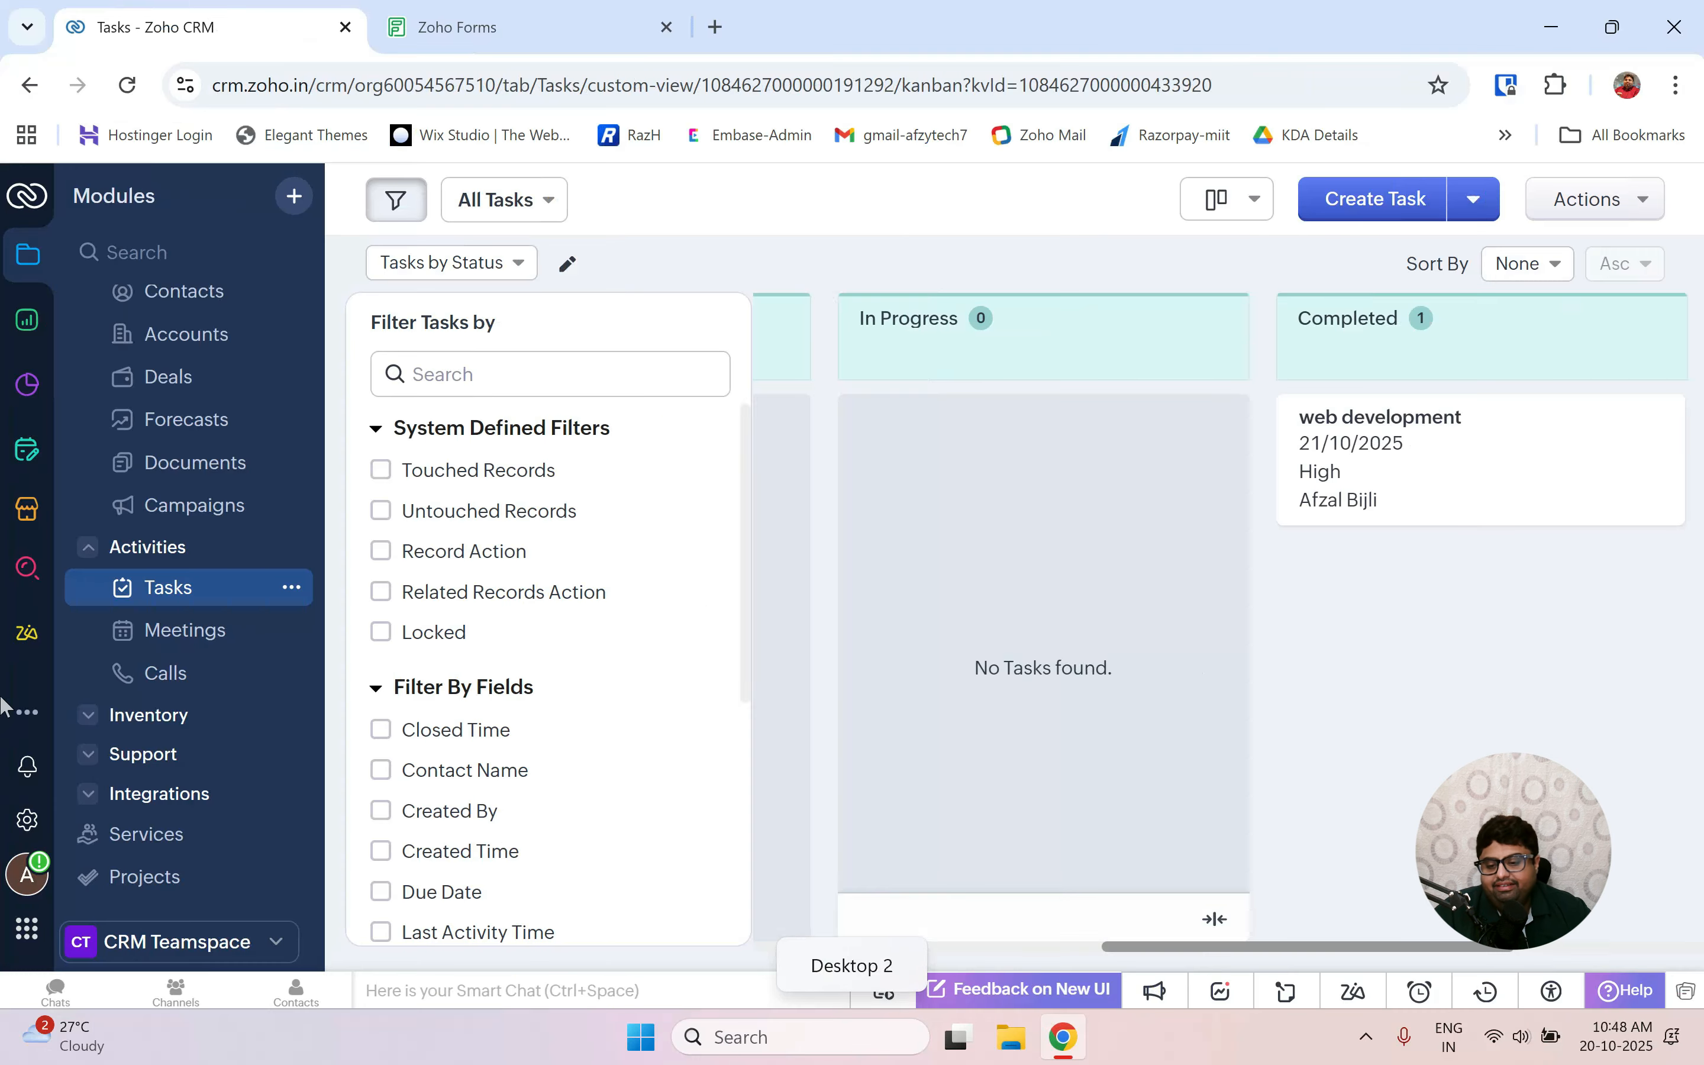
pyautogui.click(175, 632)
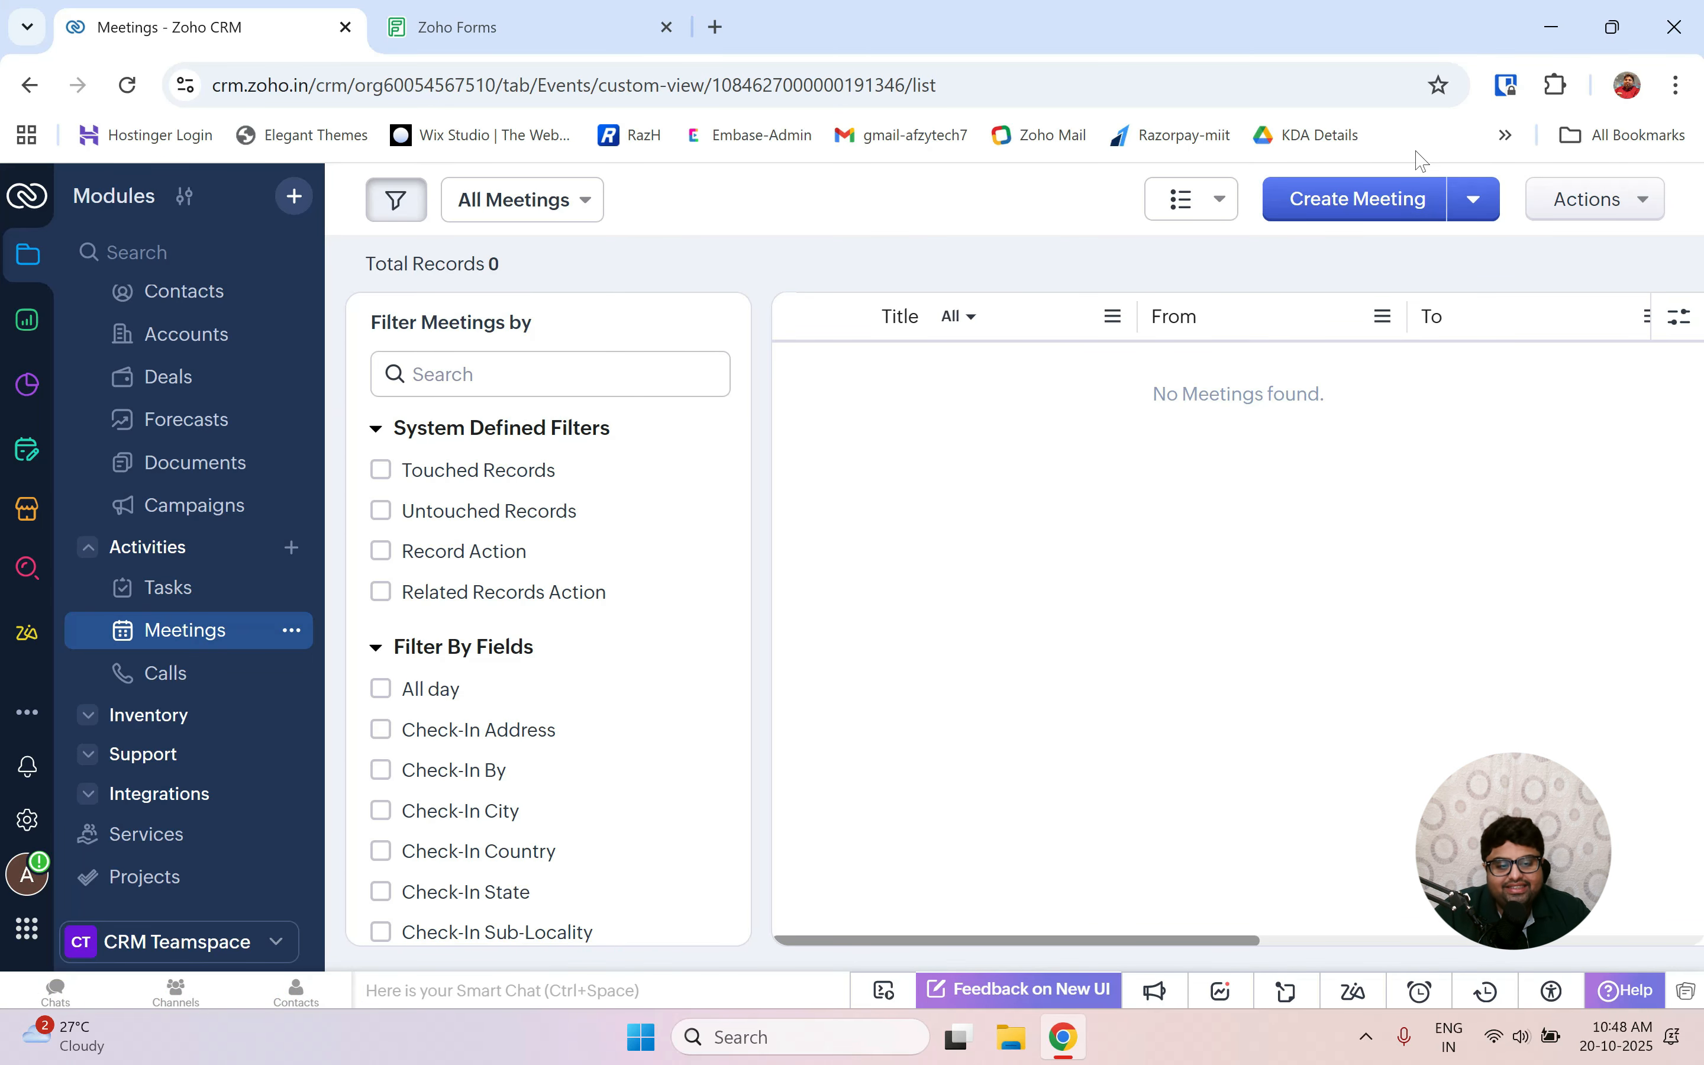
# Save a meeting titled 'client meeting' with In-office venue, 20/10/2025, 12:00 PM to 01:00 PM.
pyautogui.click(1356, 204)
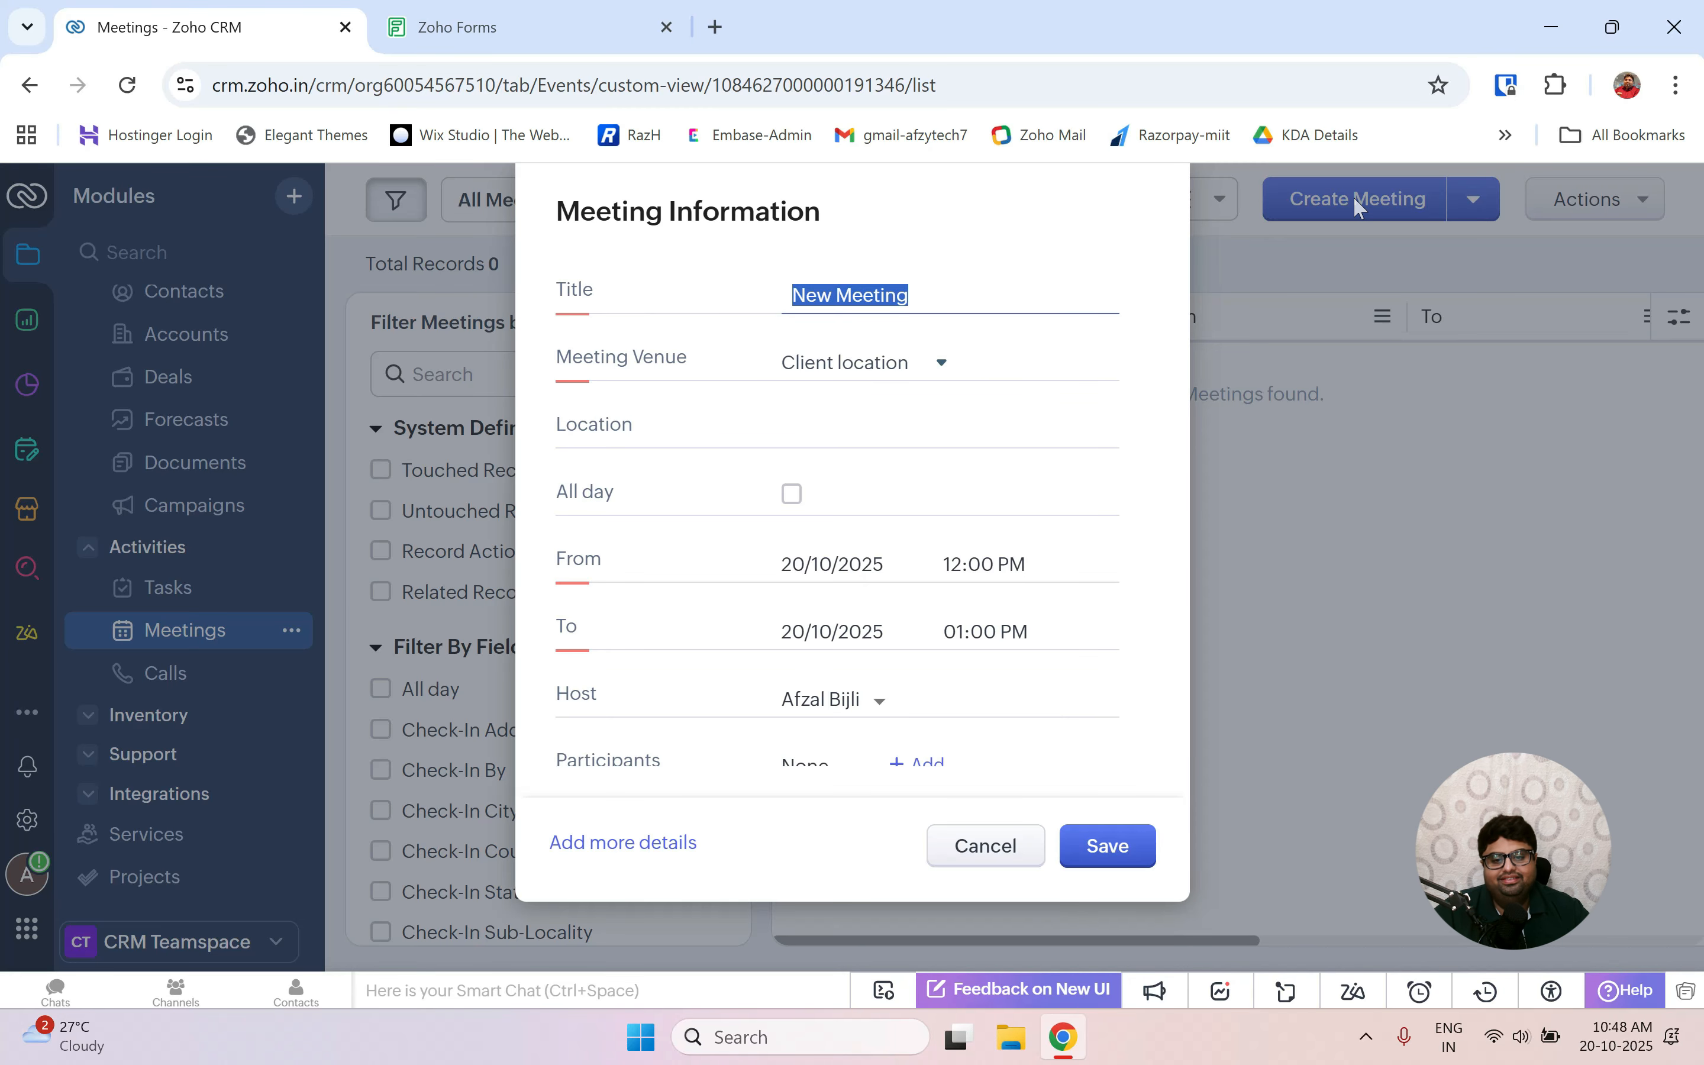
pyautogui.write('cl')
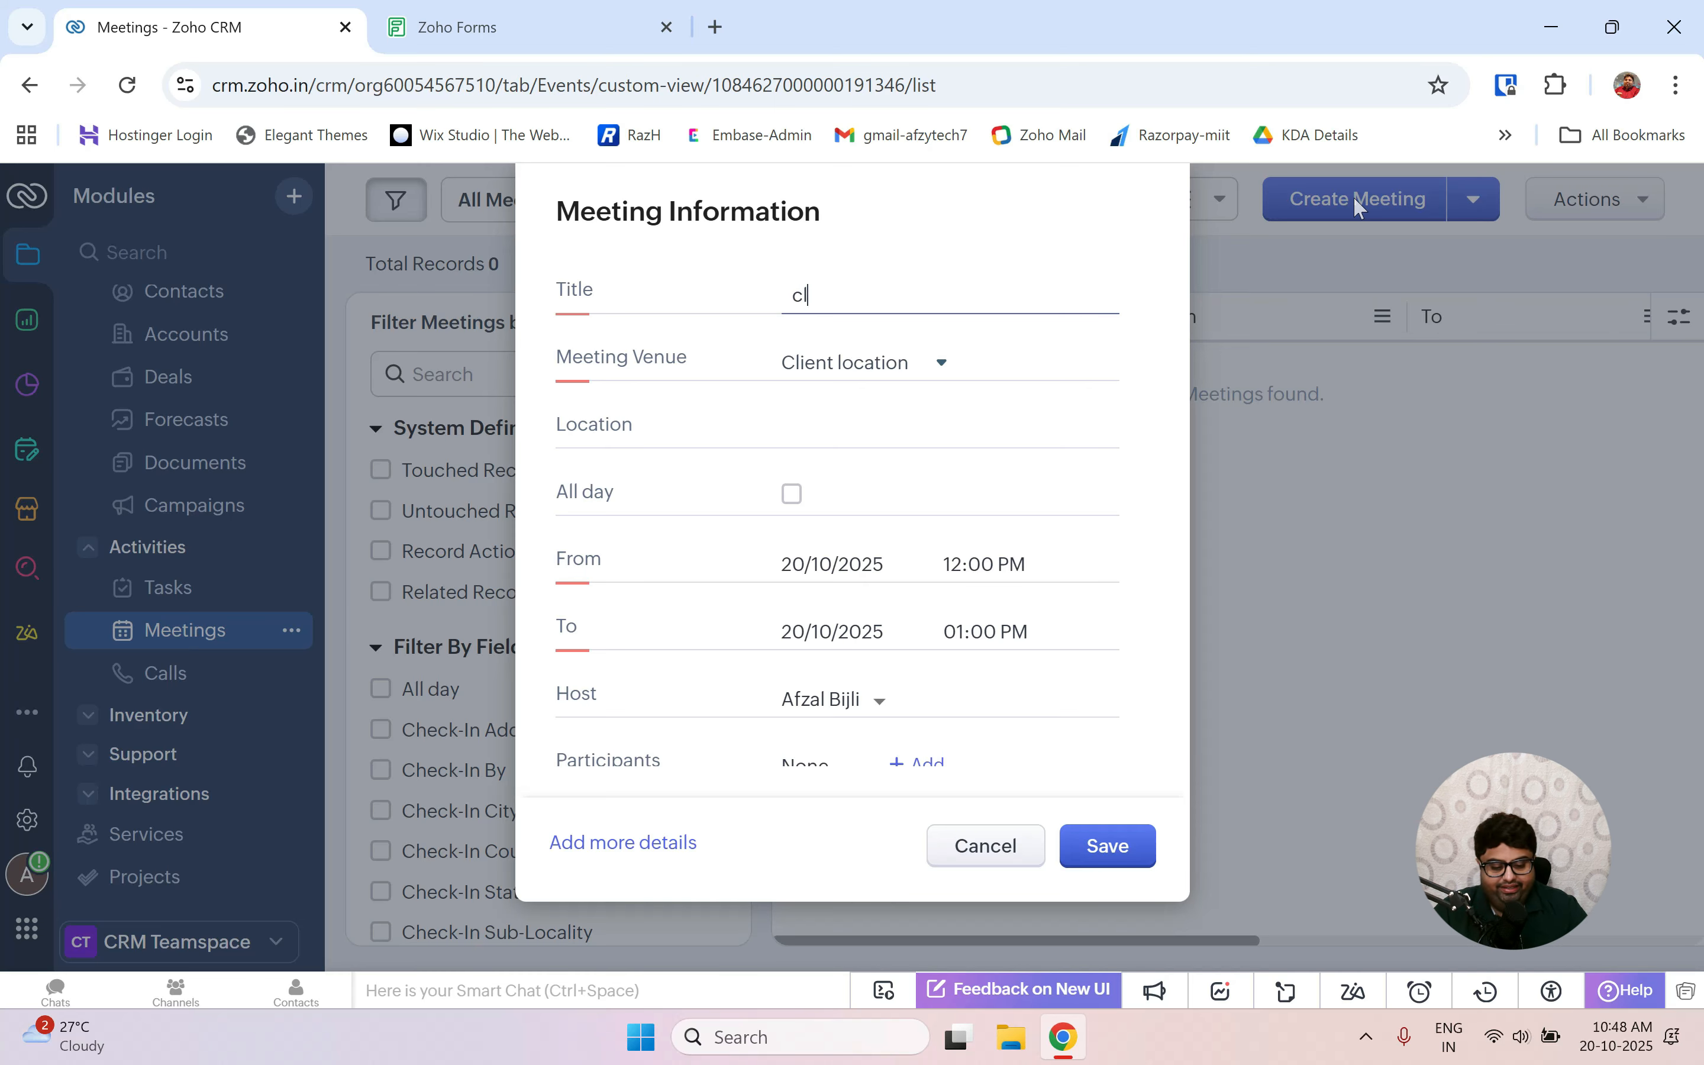
pyautogui.write('ient m')
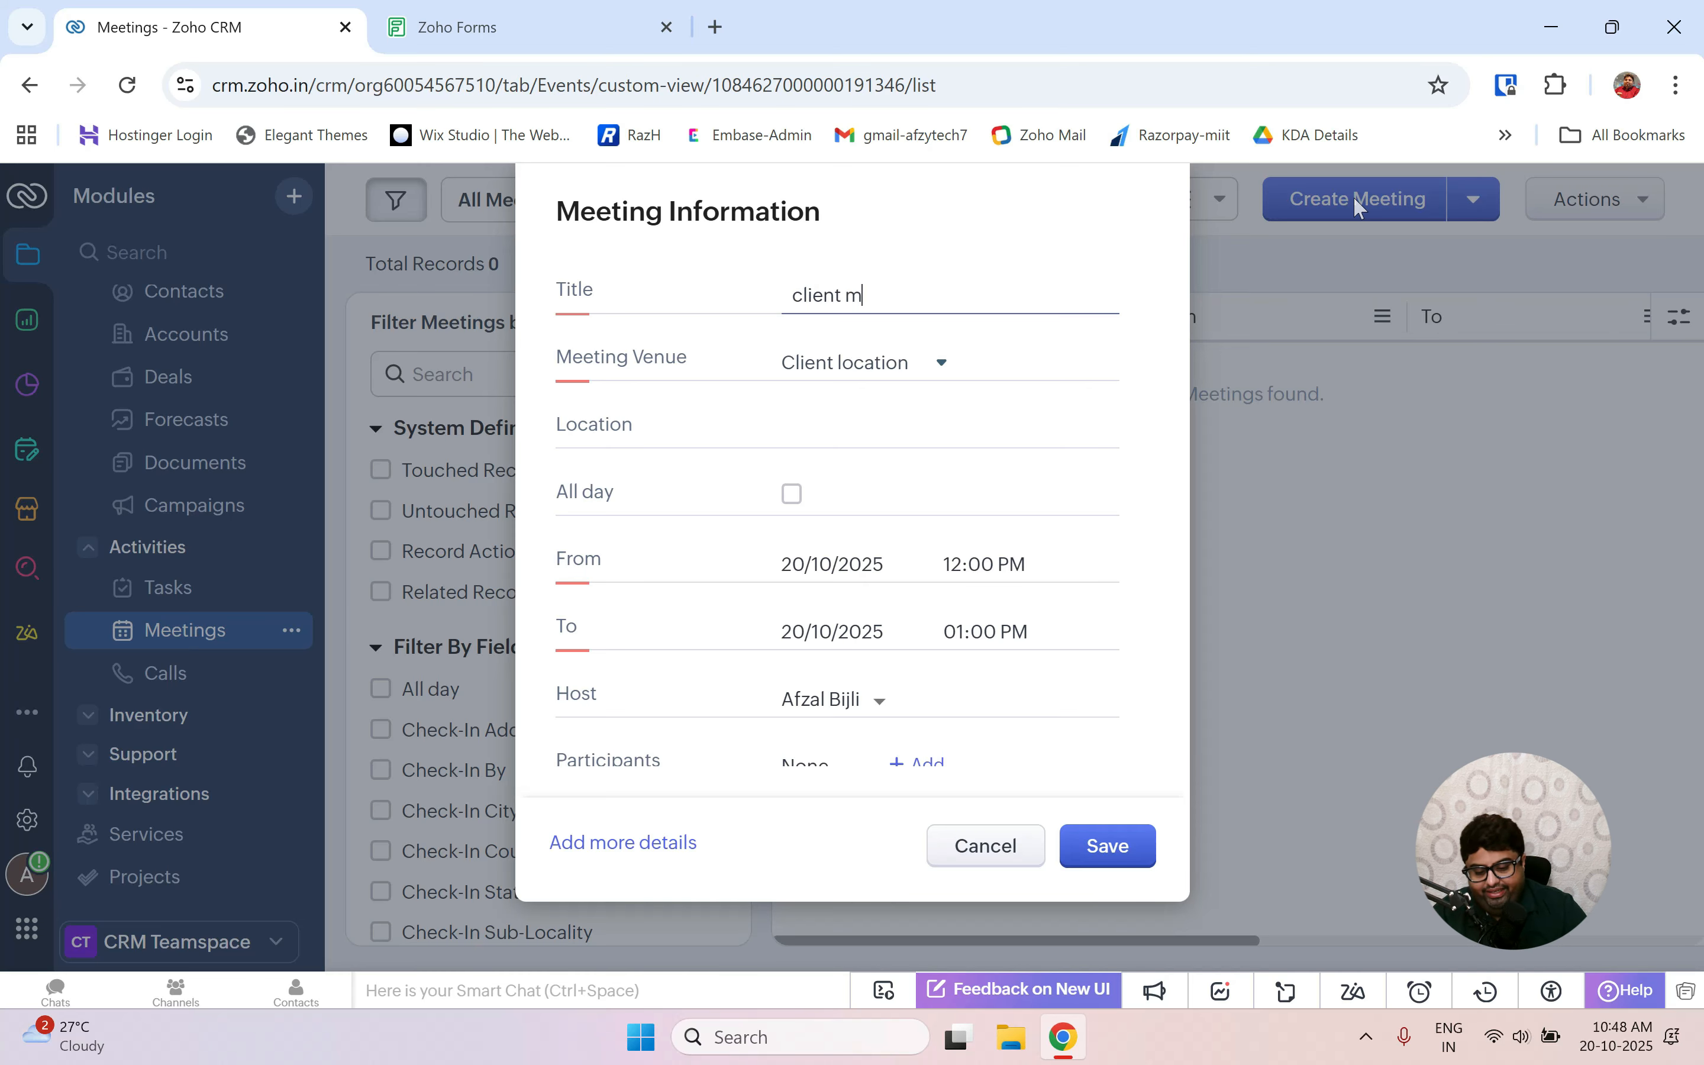
pyautogui.write('eeting')
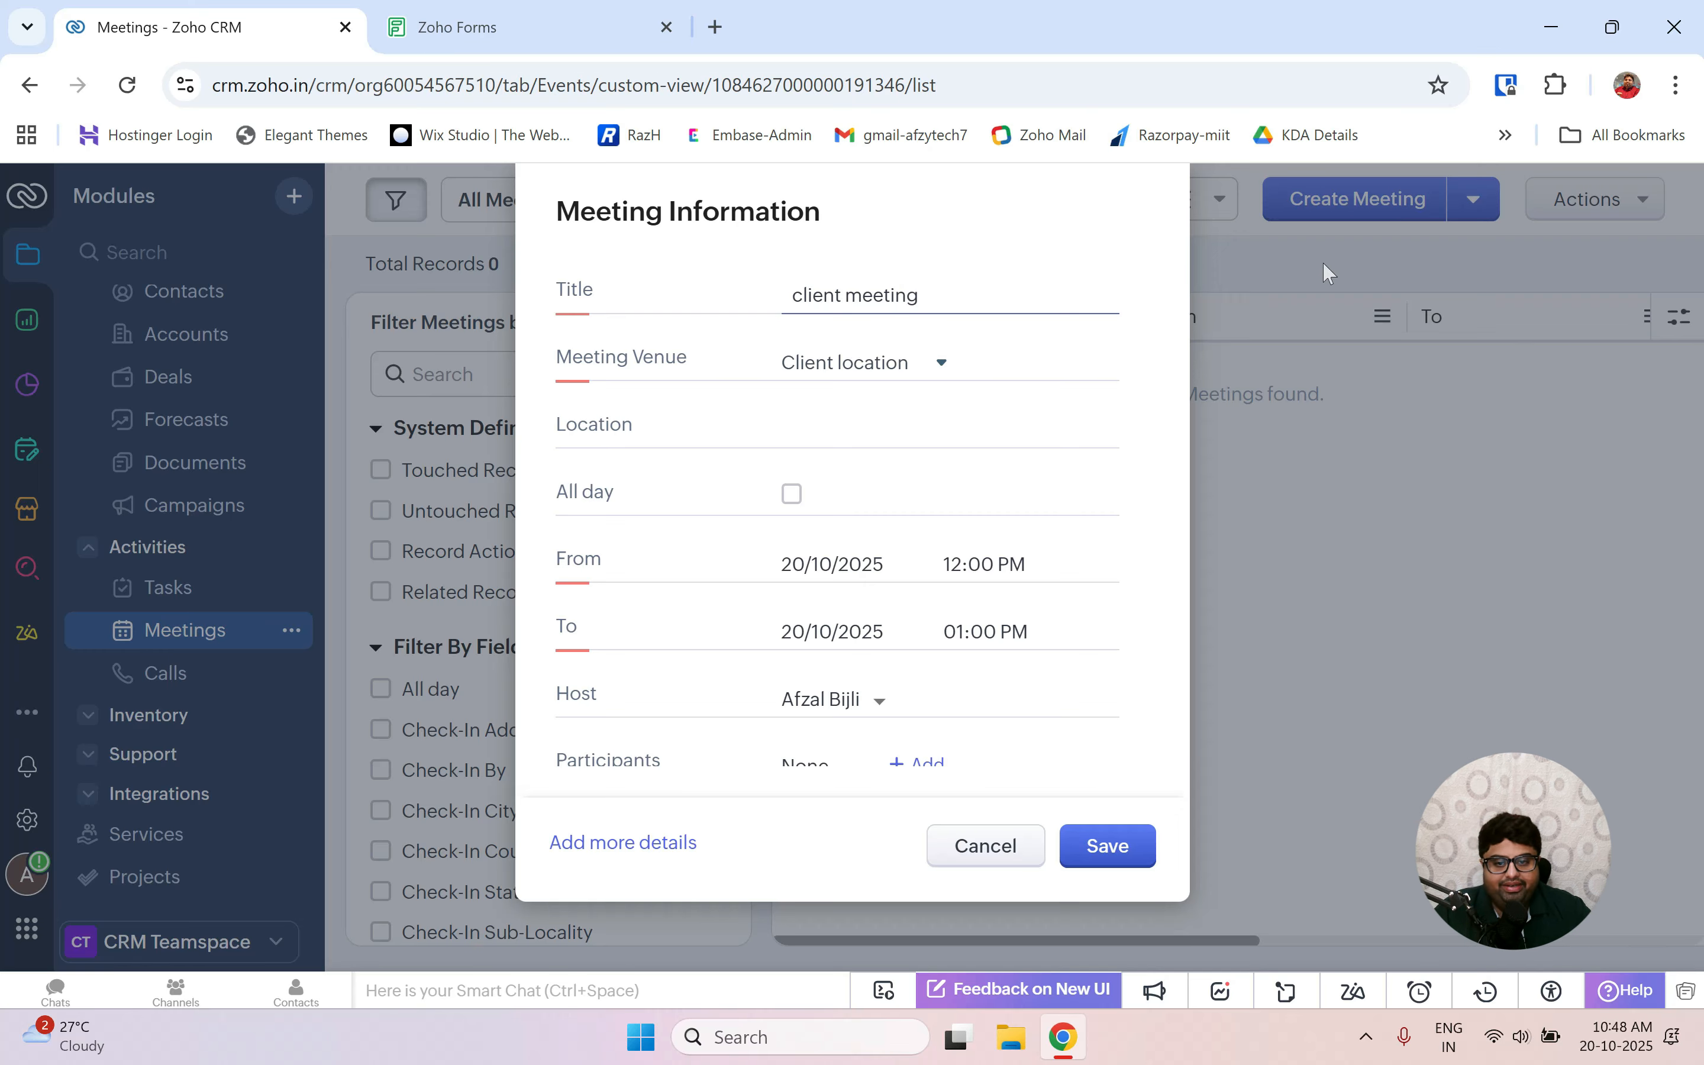
pyautogui.click(886, 373)
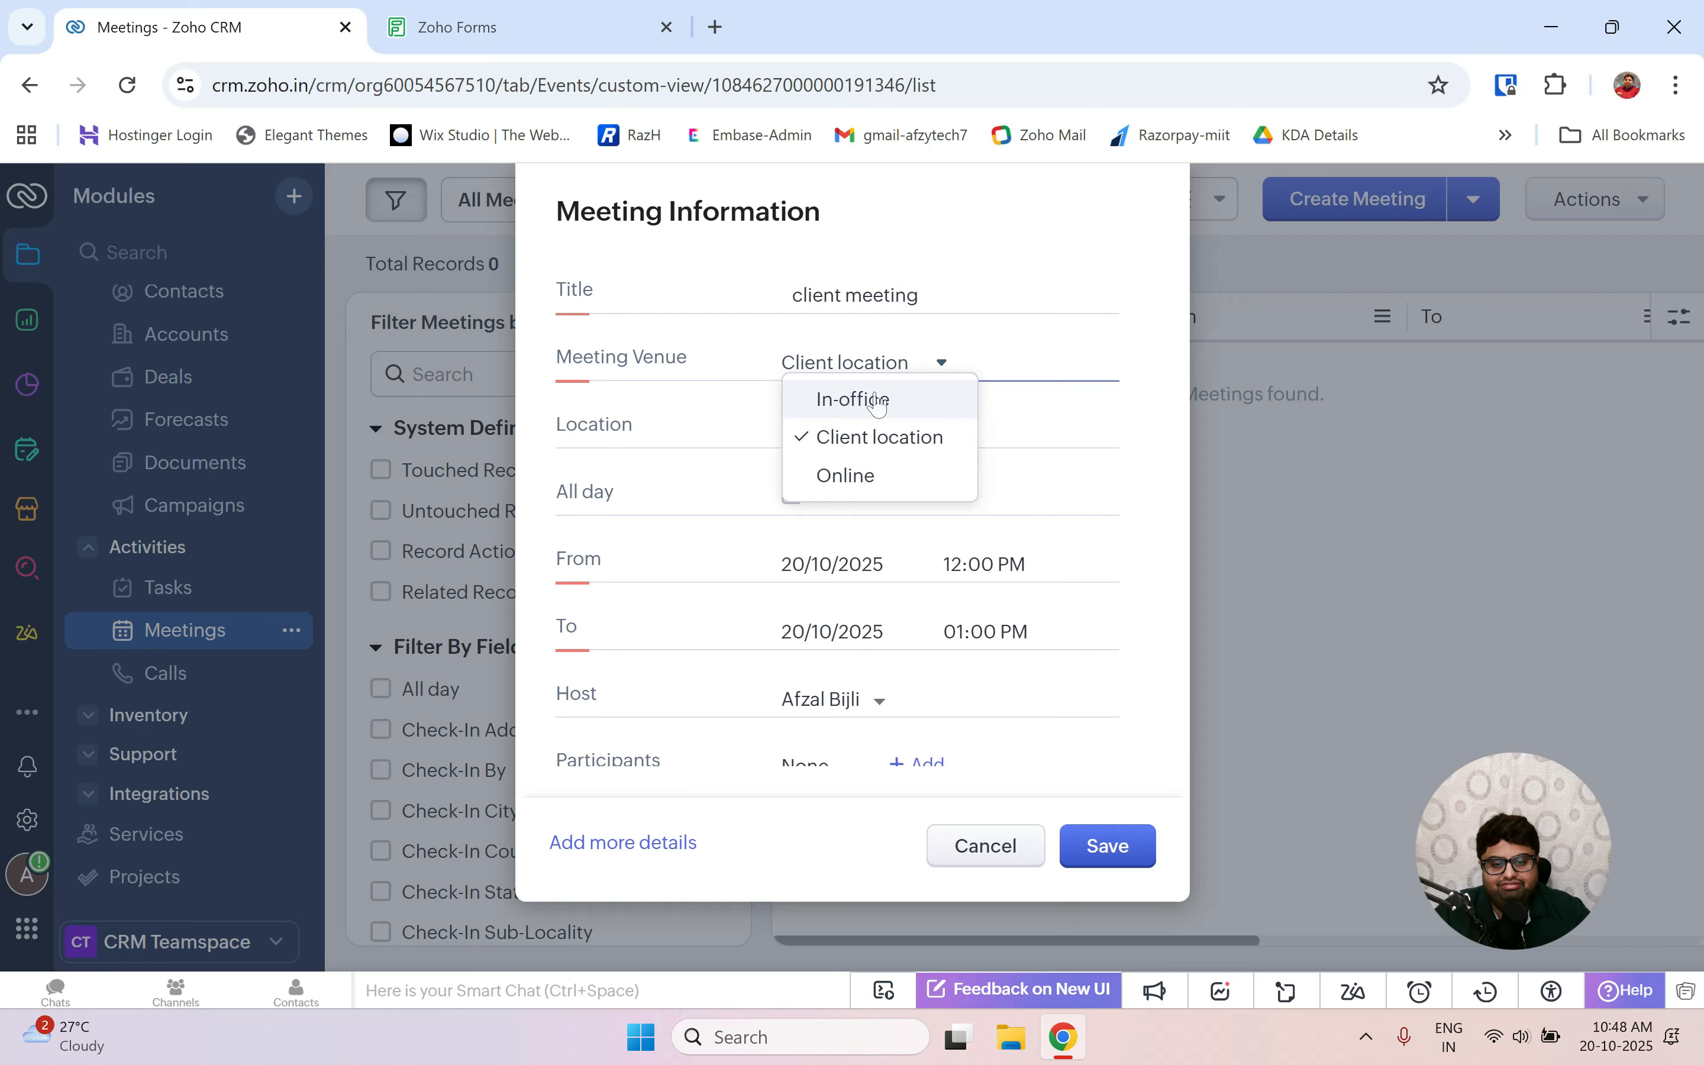
pyautogui.click(877, 400)
pyautogui.scroll(-3, 816, 609)
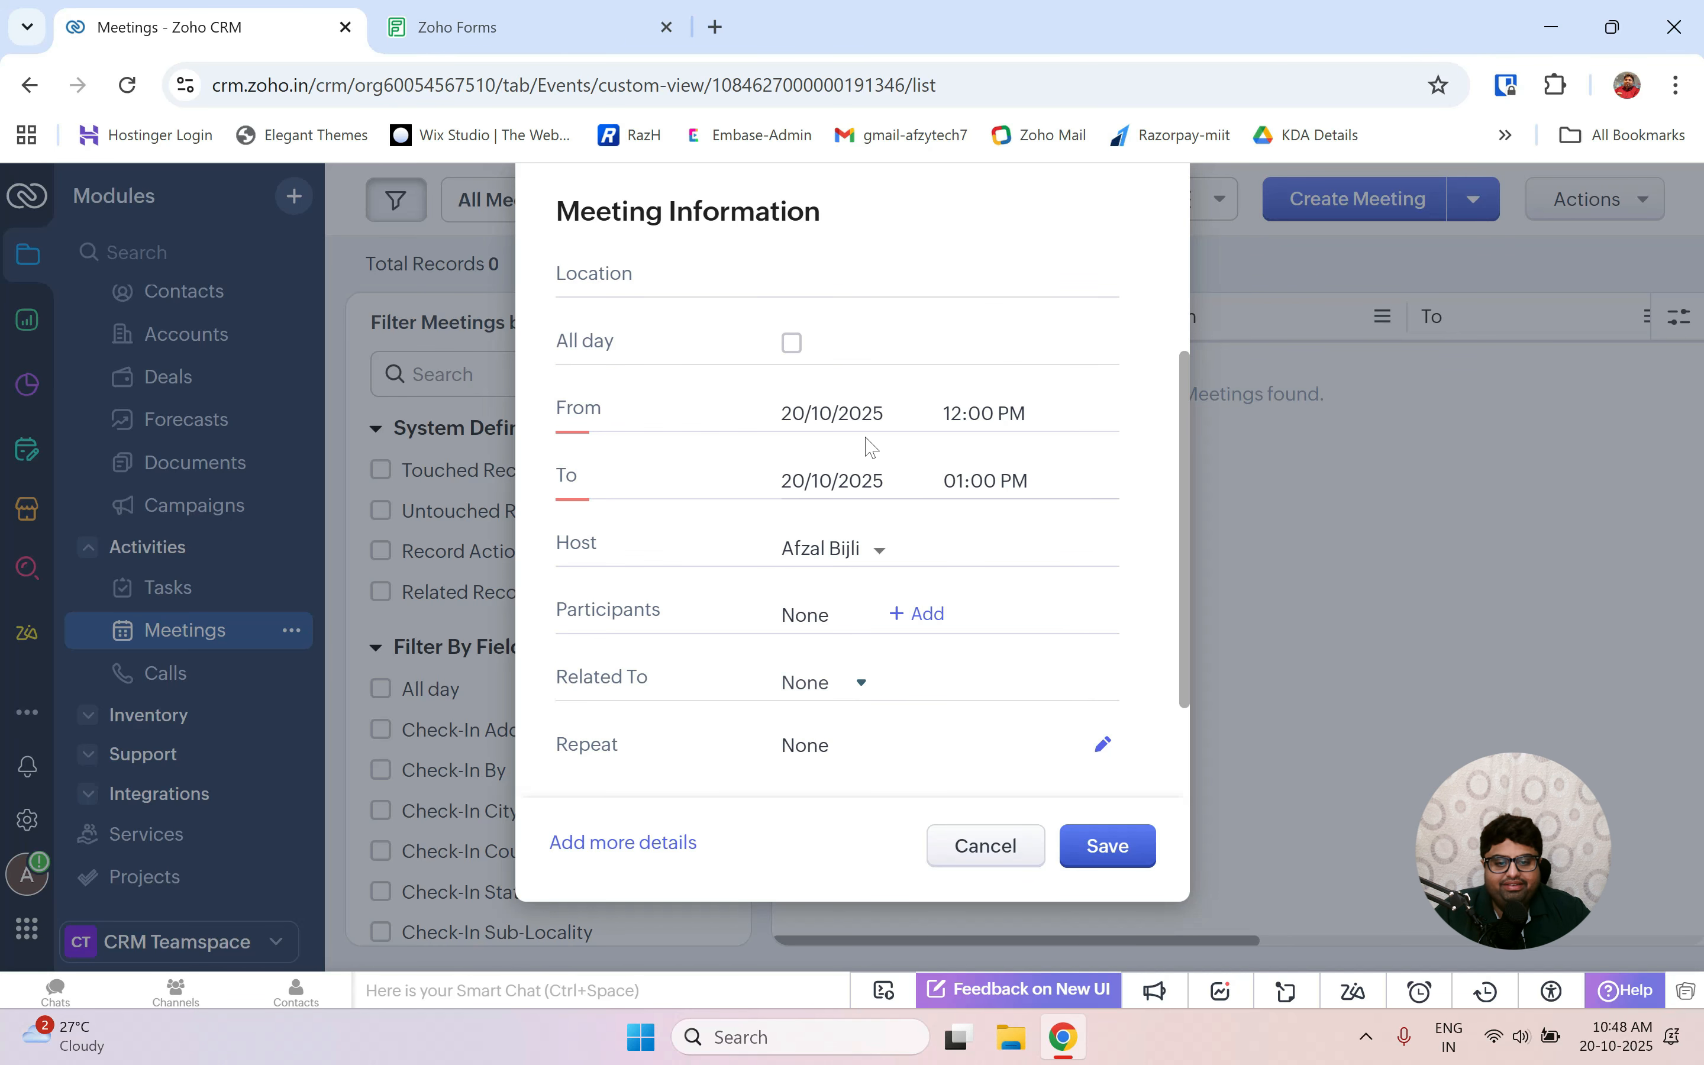
pyautogui.scroll(-2, 974, 487)
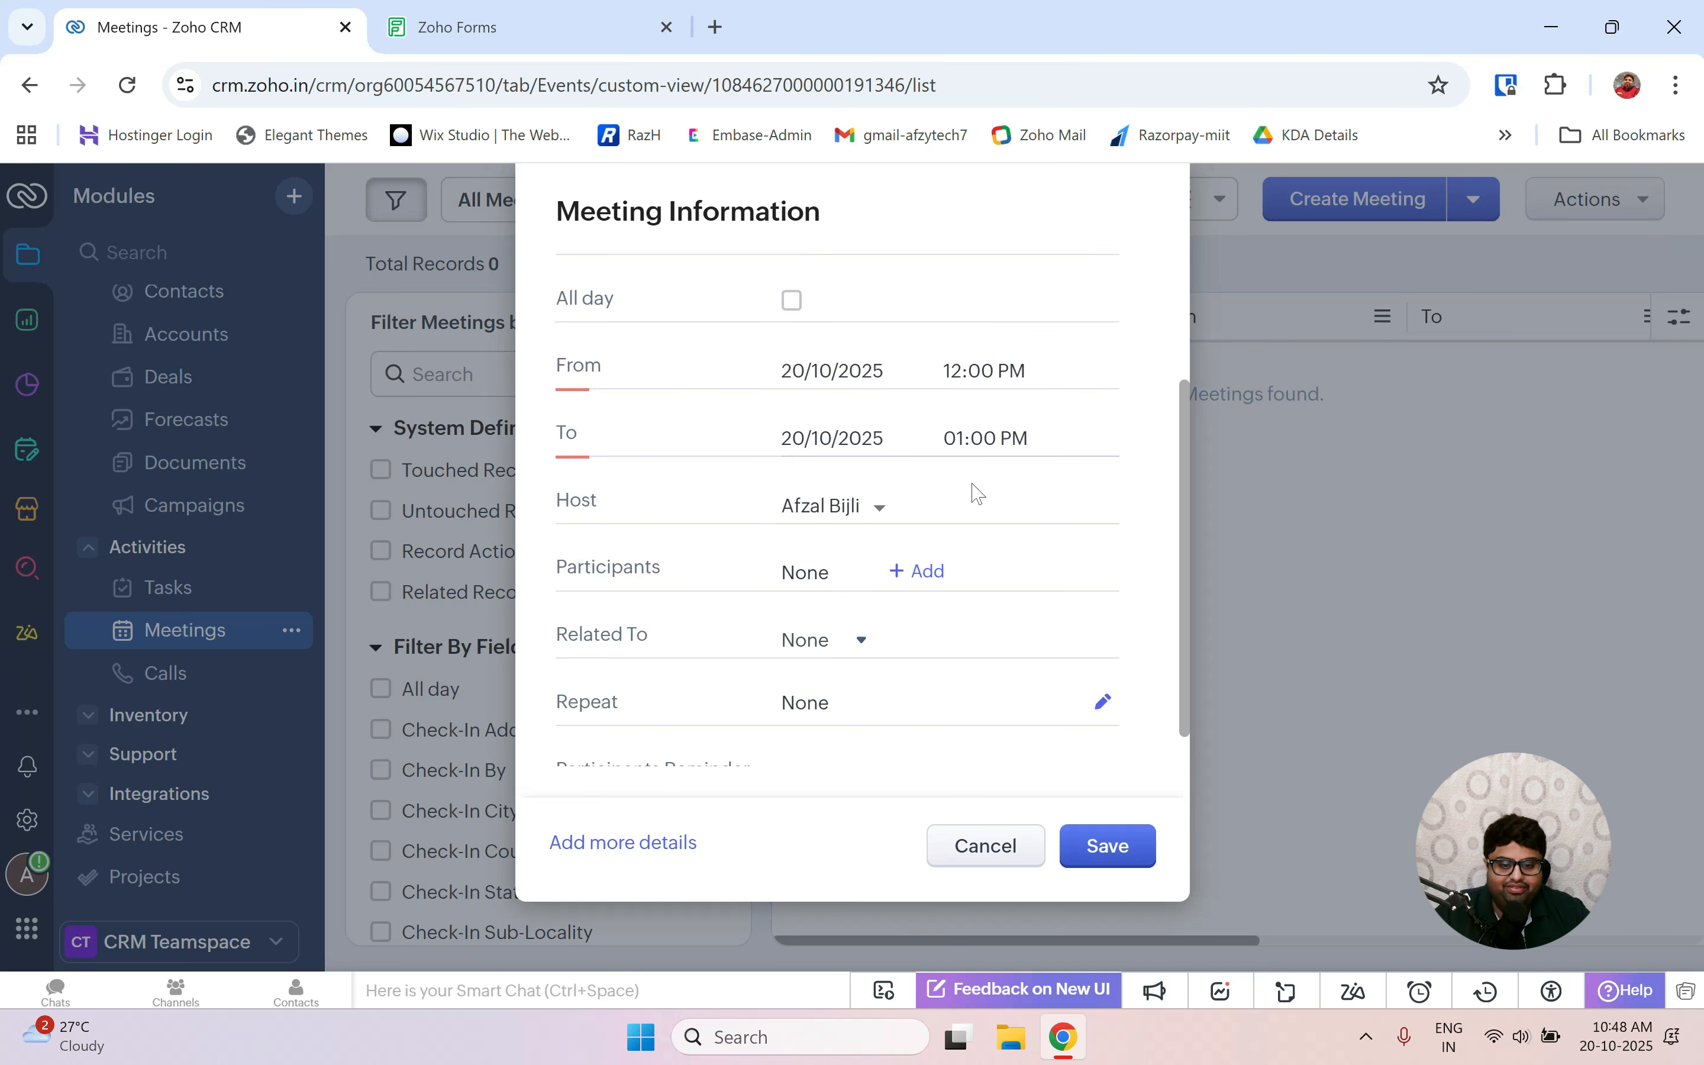
pyautogui.click(1102, 847)
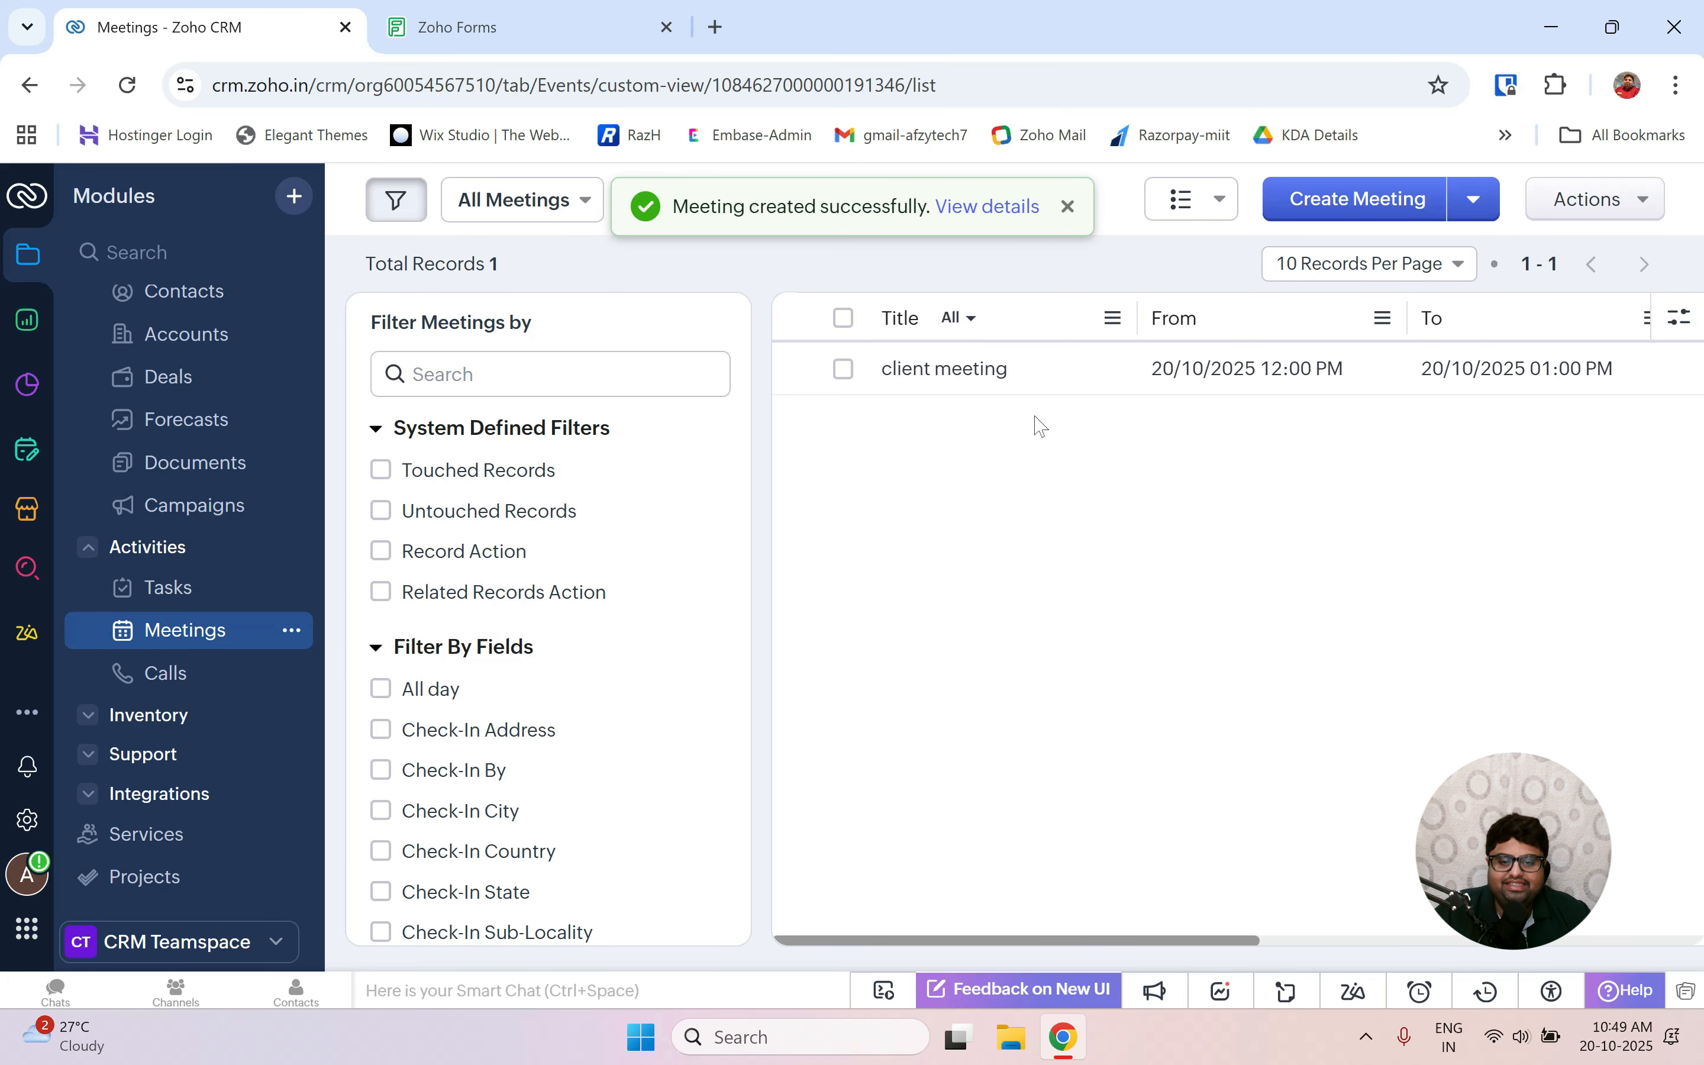
# Check the lab PDF, then open the Deals module and start a new deal.
pyautogui.press('ctrl+super+Left')
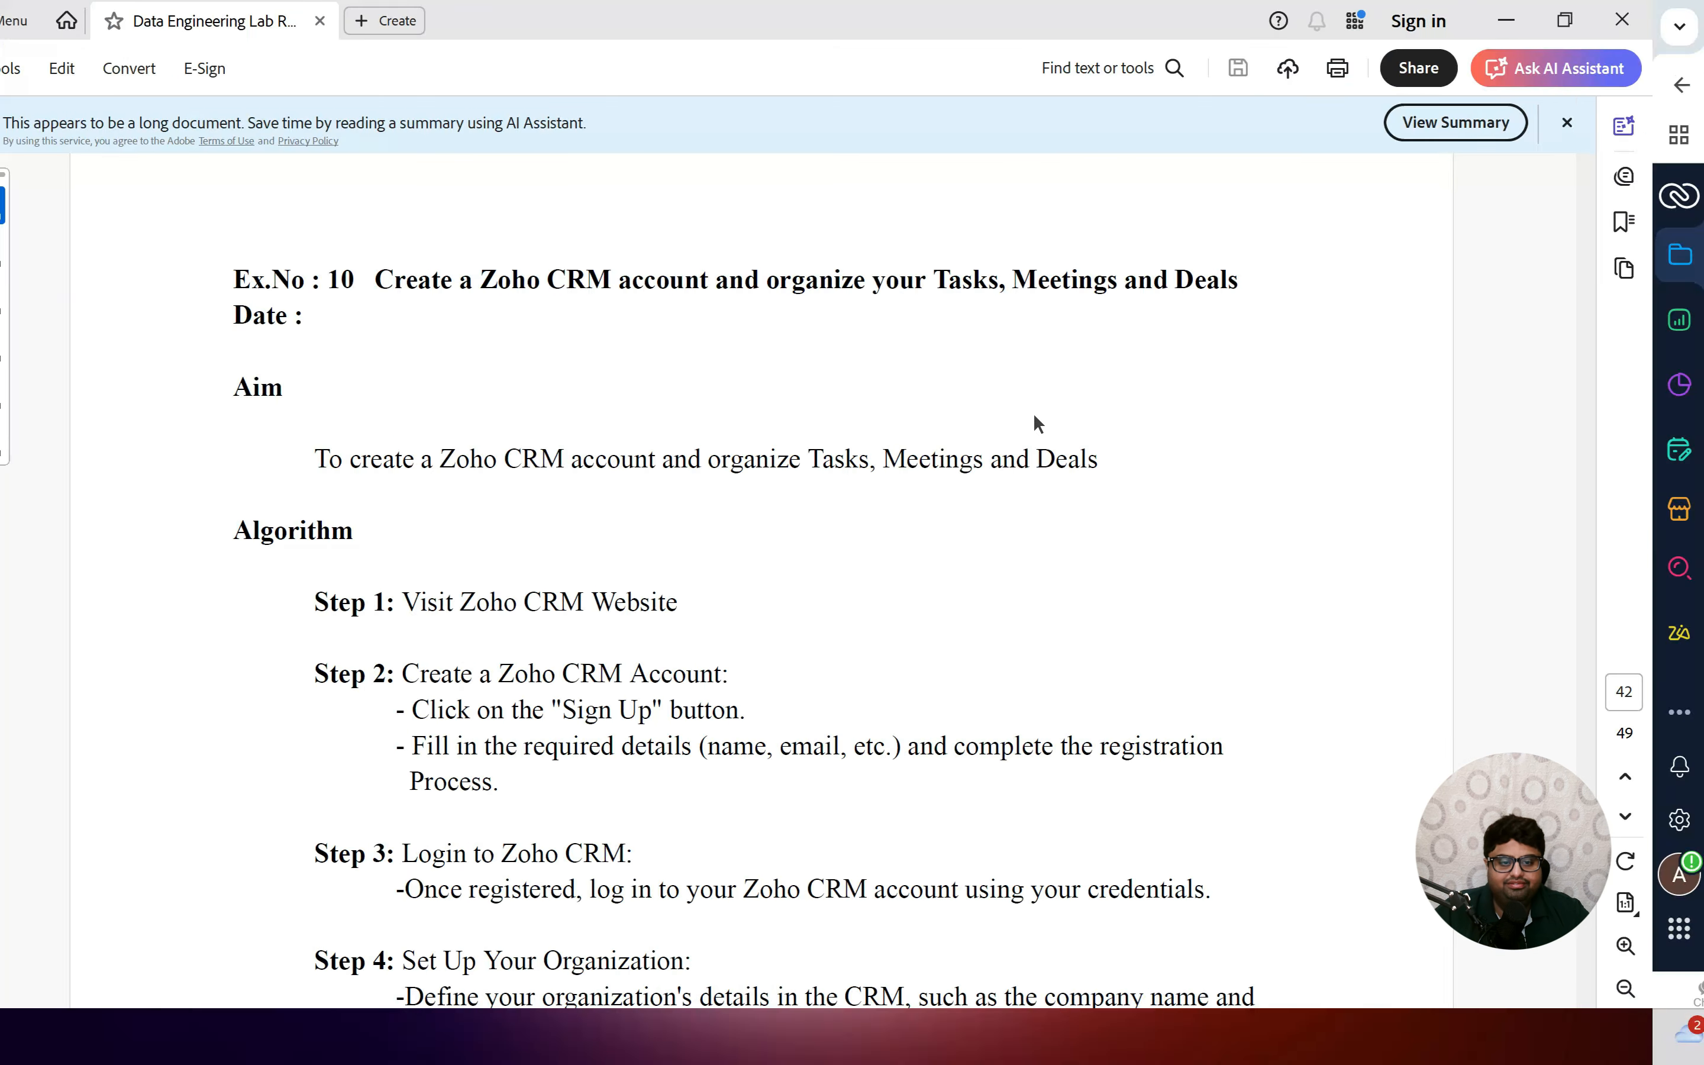
pyautogui.press('ctrl+super+Right')
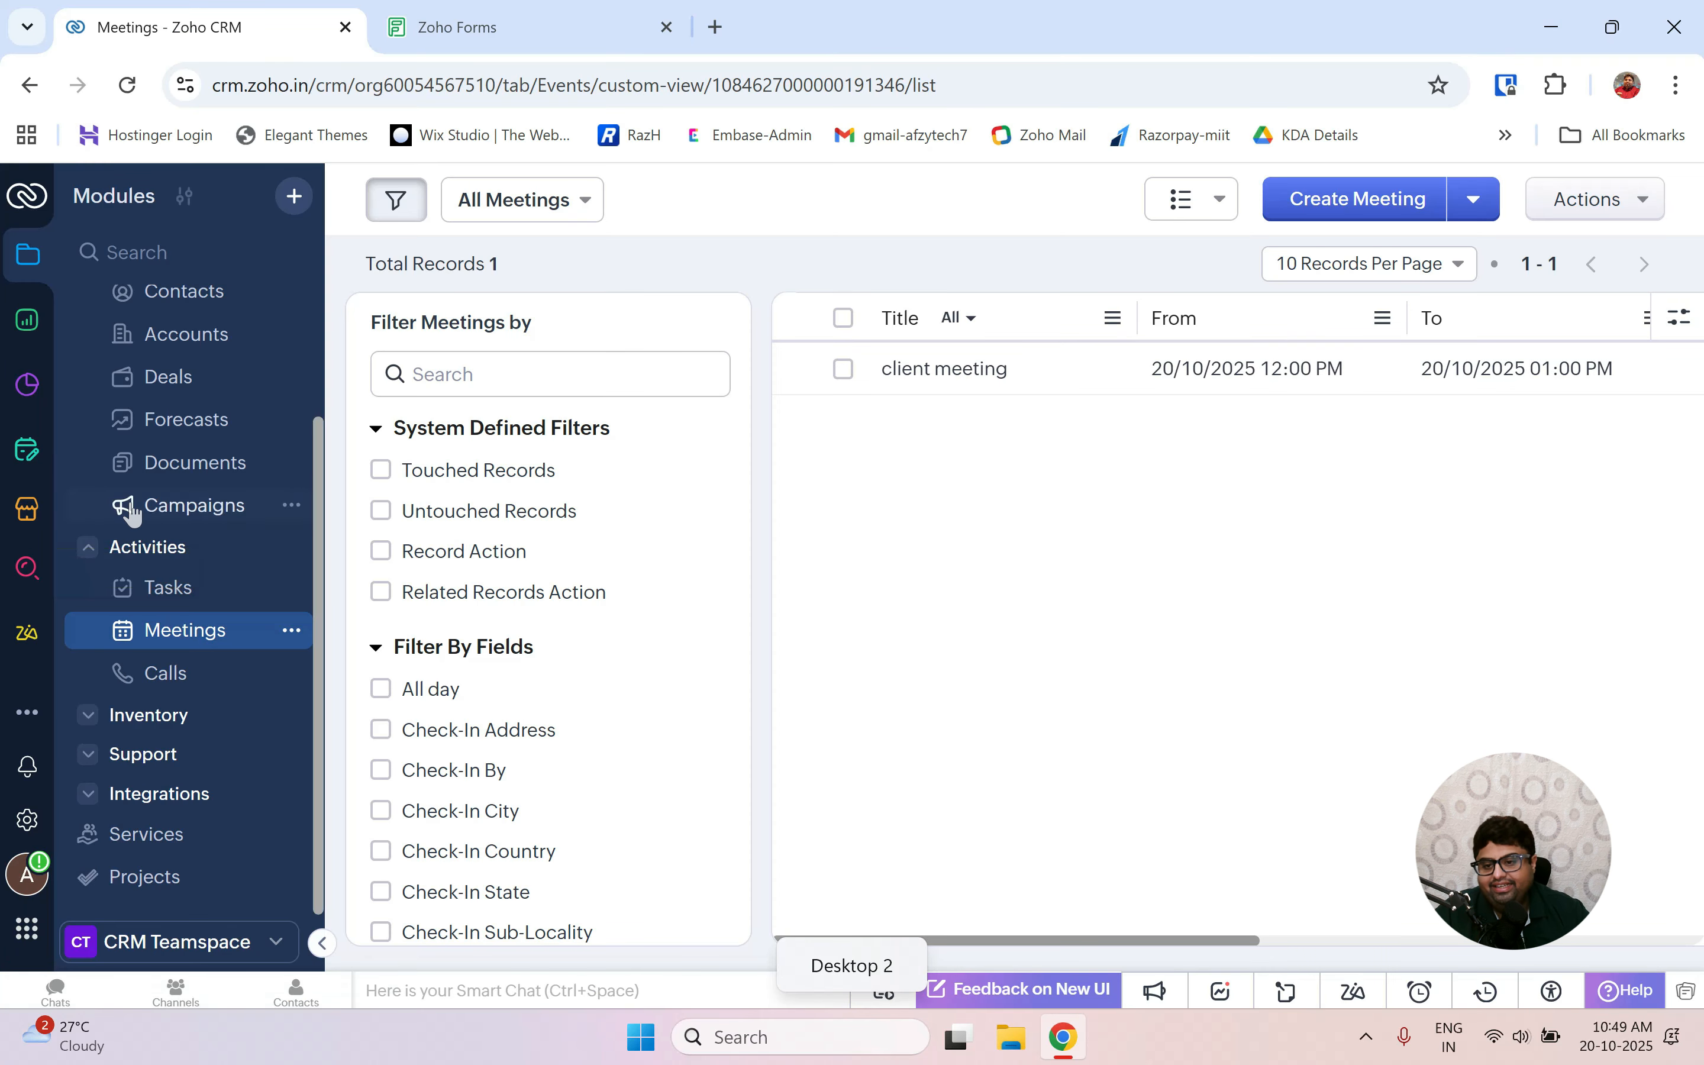
pyautogui.scroll(2, 211, 493)
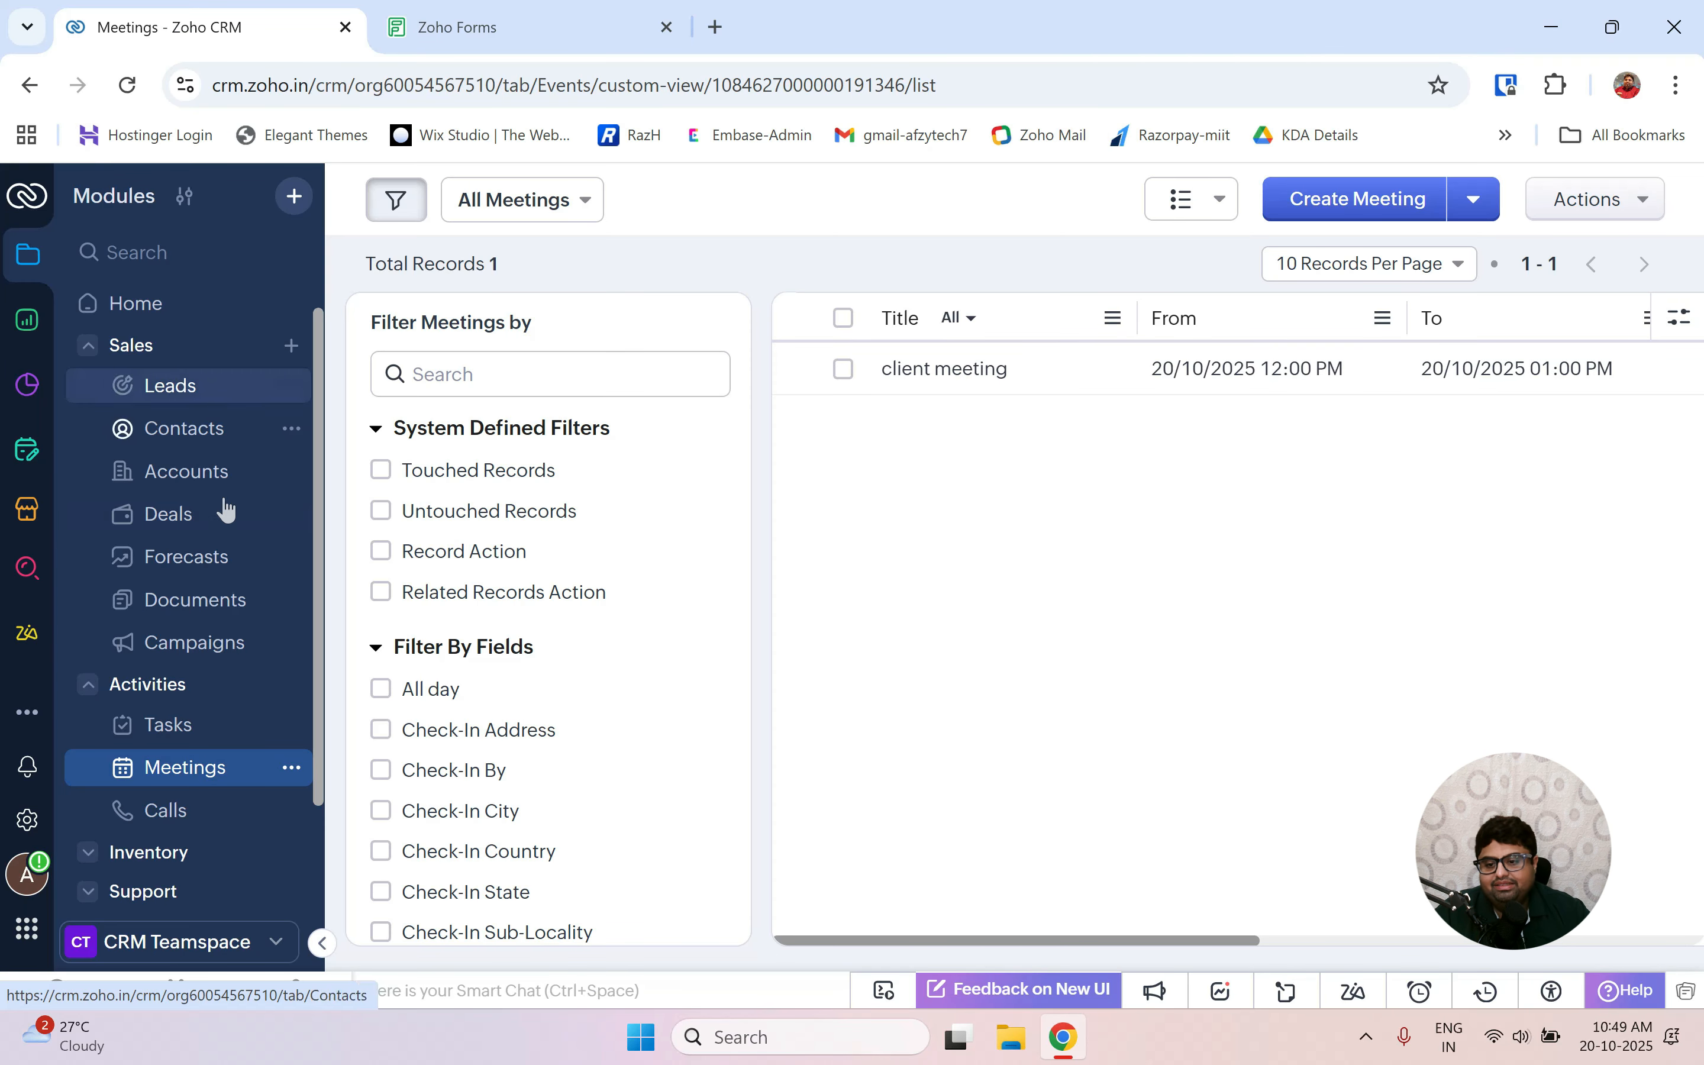
pyautogui.click(183, 522)
pyautogui.click(1360, 200)
pyautogui.scroll(-2, 883, 431)
pyautogui.click(863, 343)
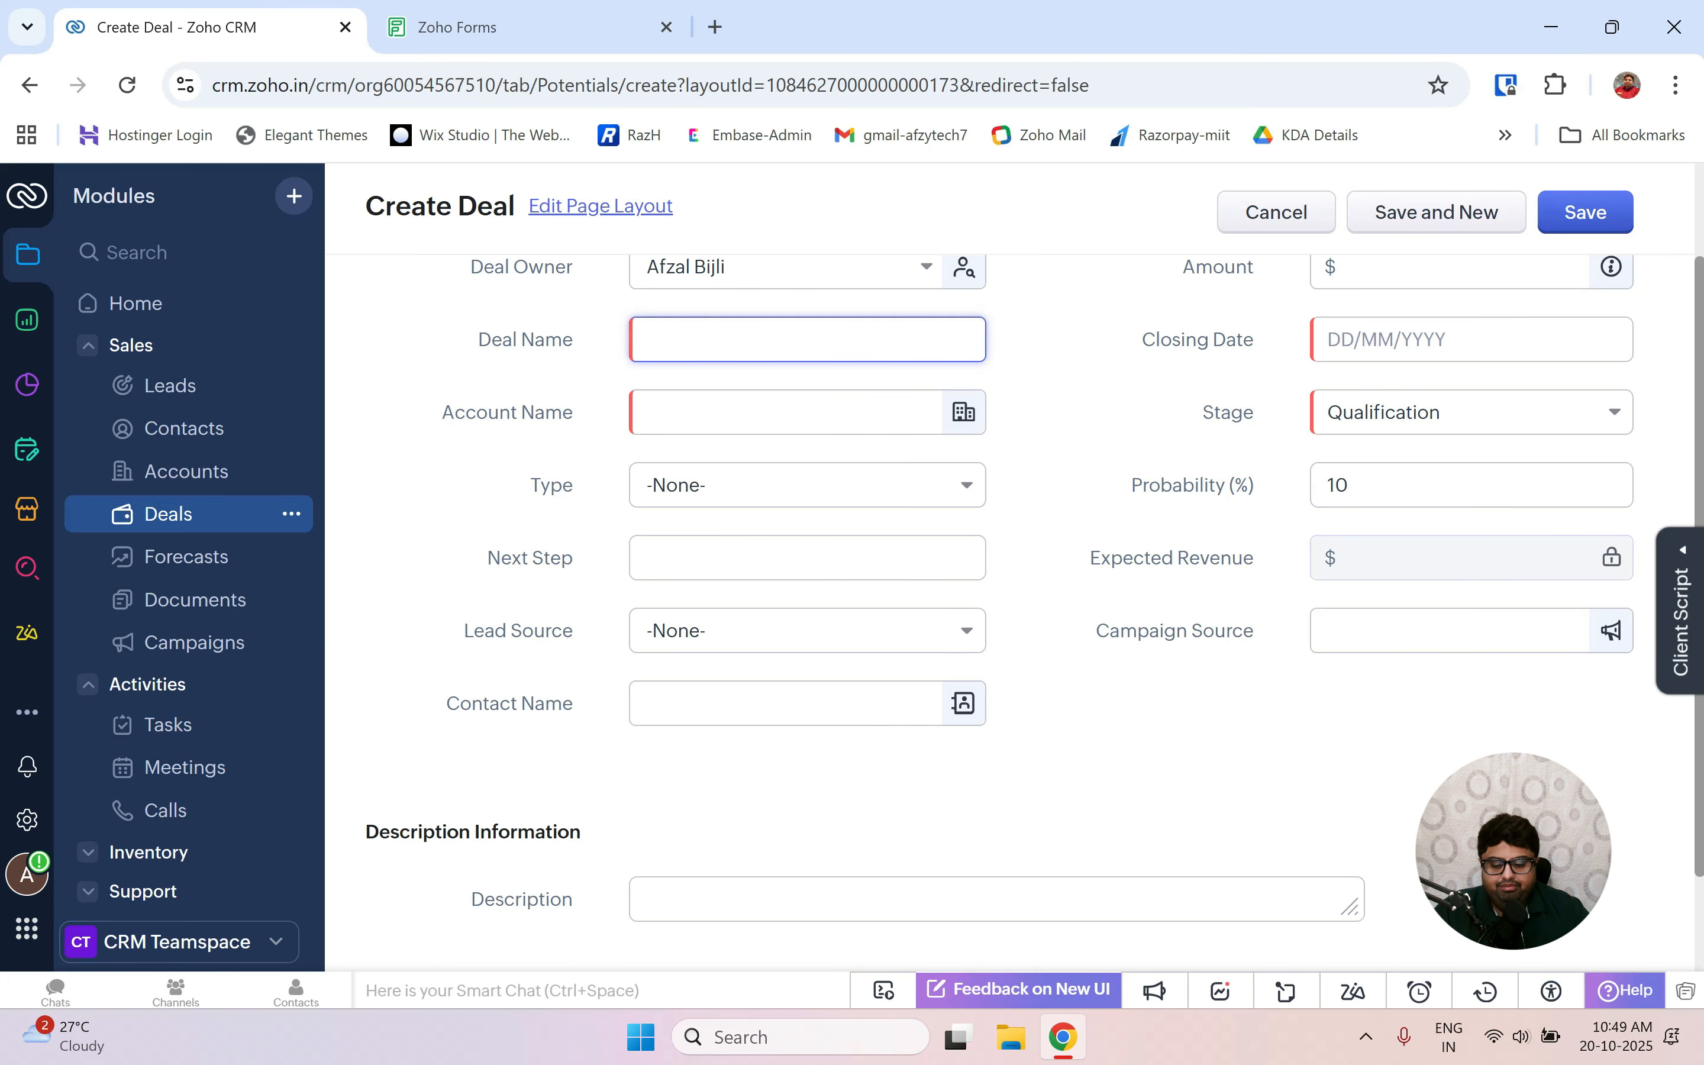
pyautogui.write('we')
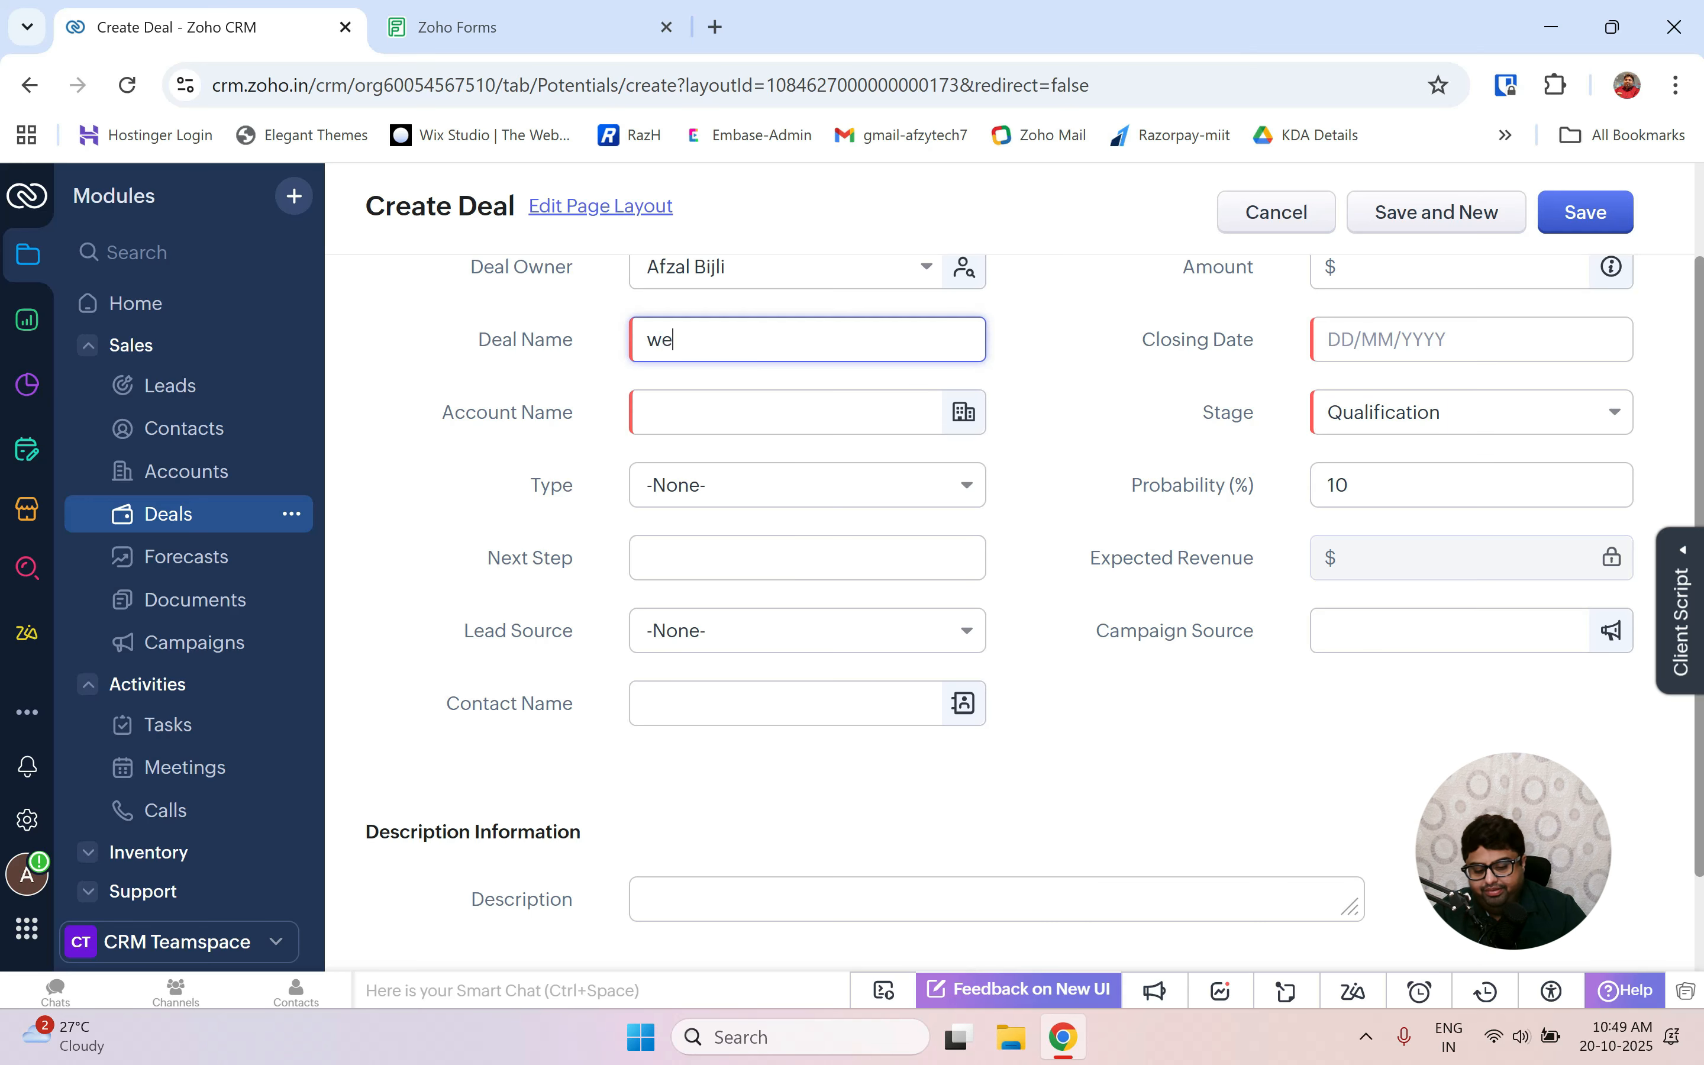
pyautogui.write('b pro')
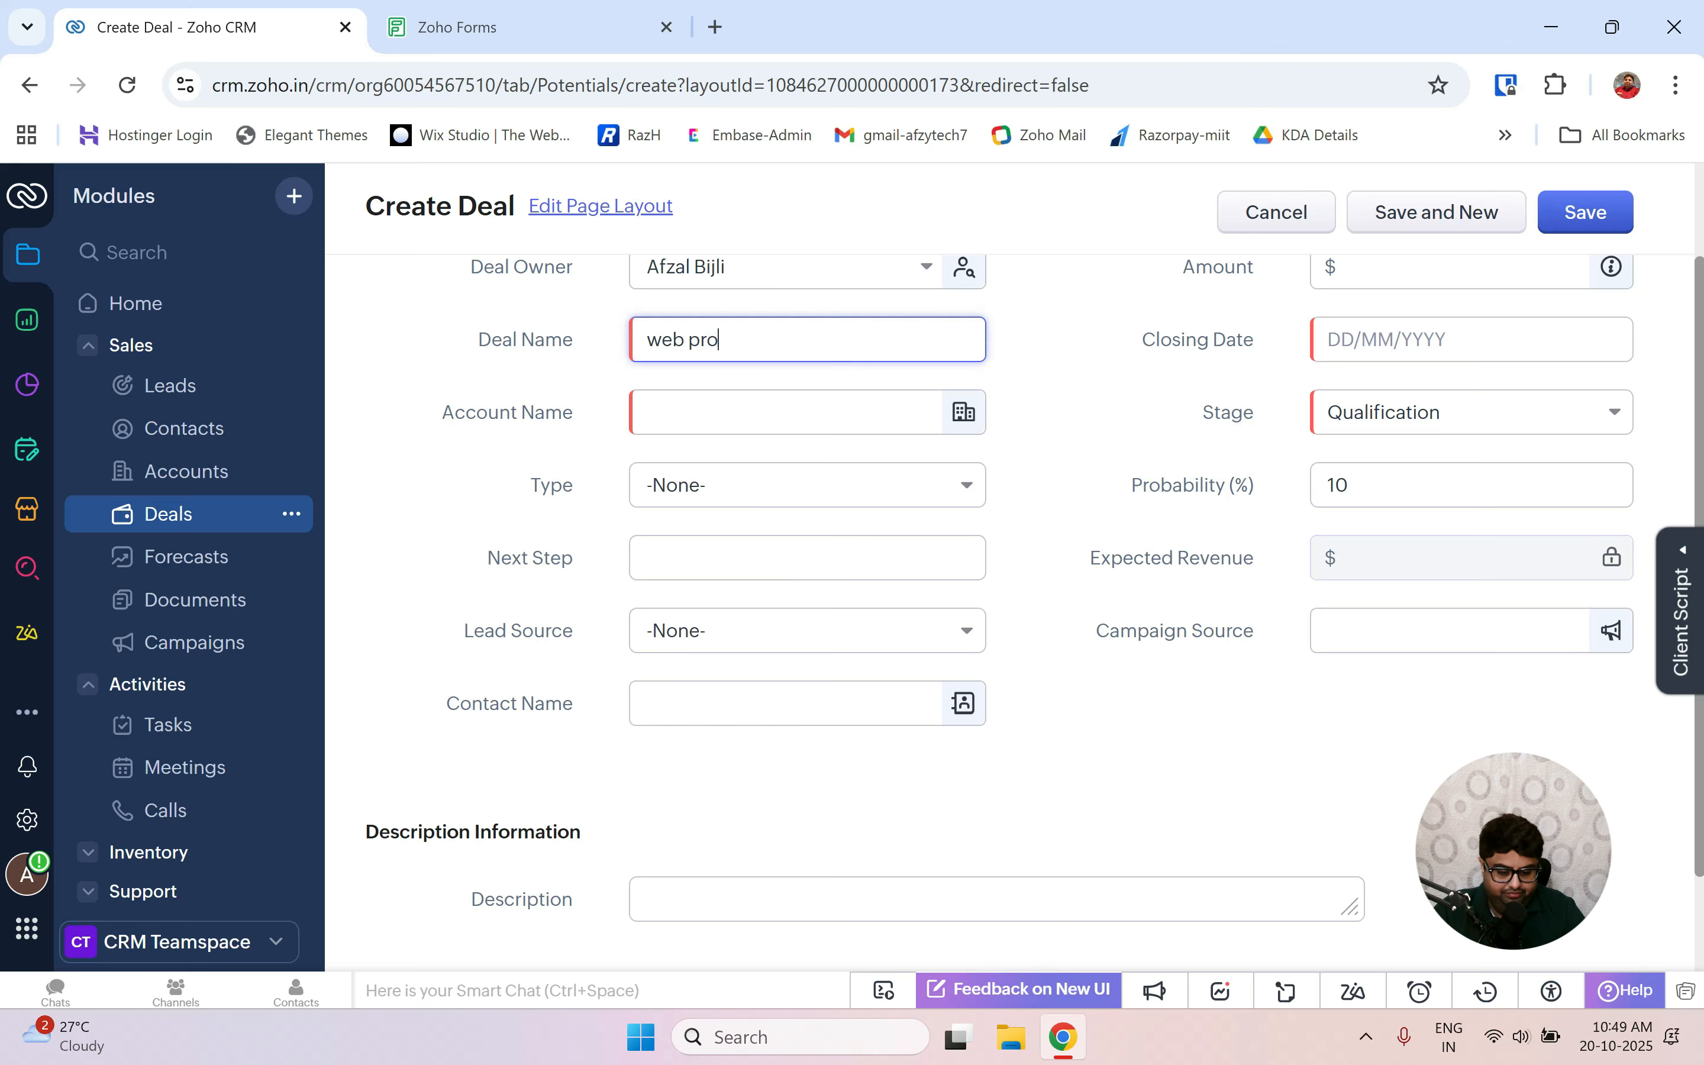
pyautogui.write('ject')
pyautogui.press('Tab')
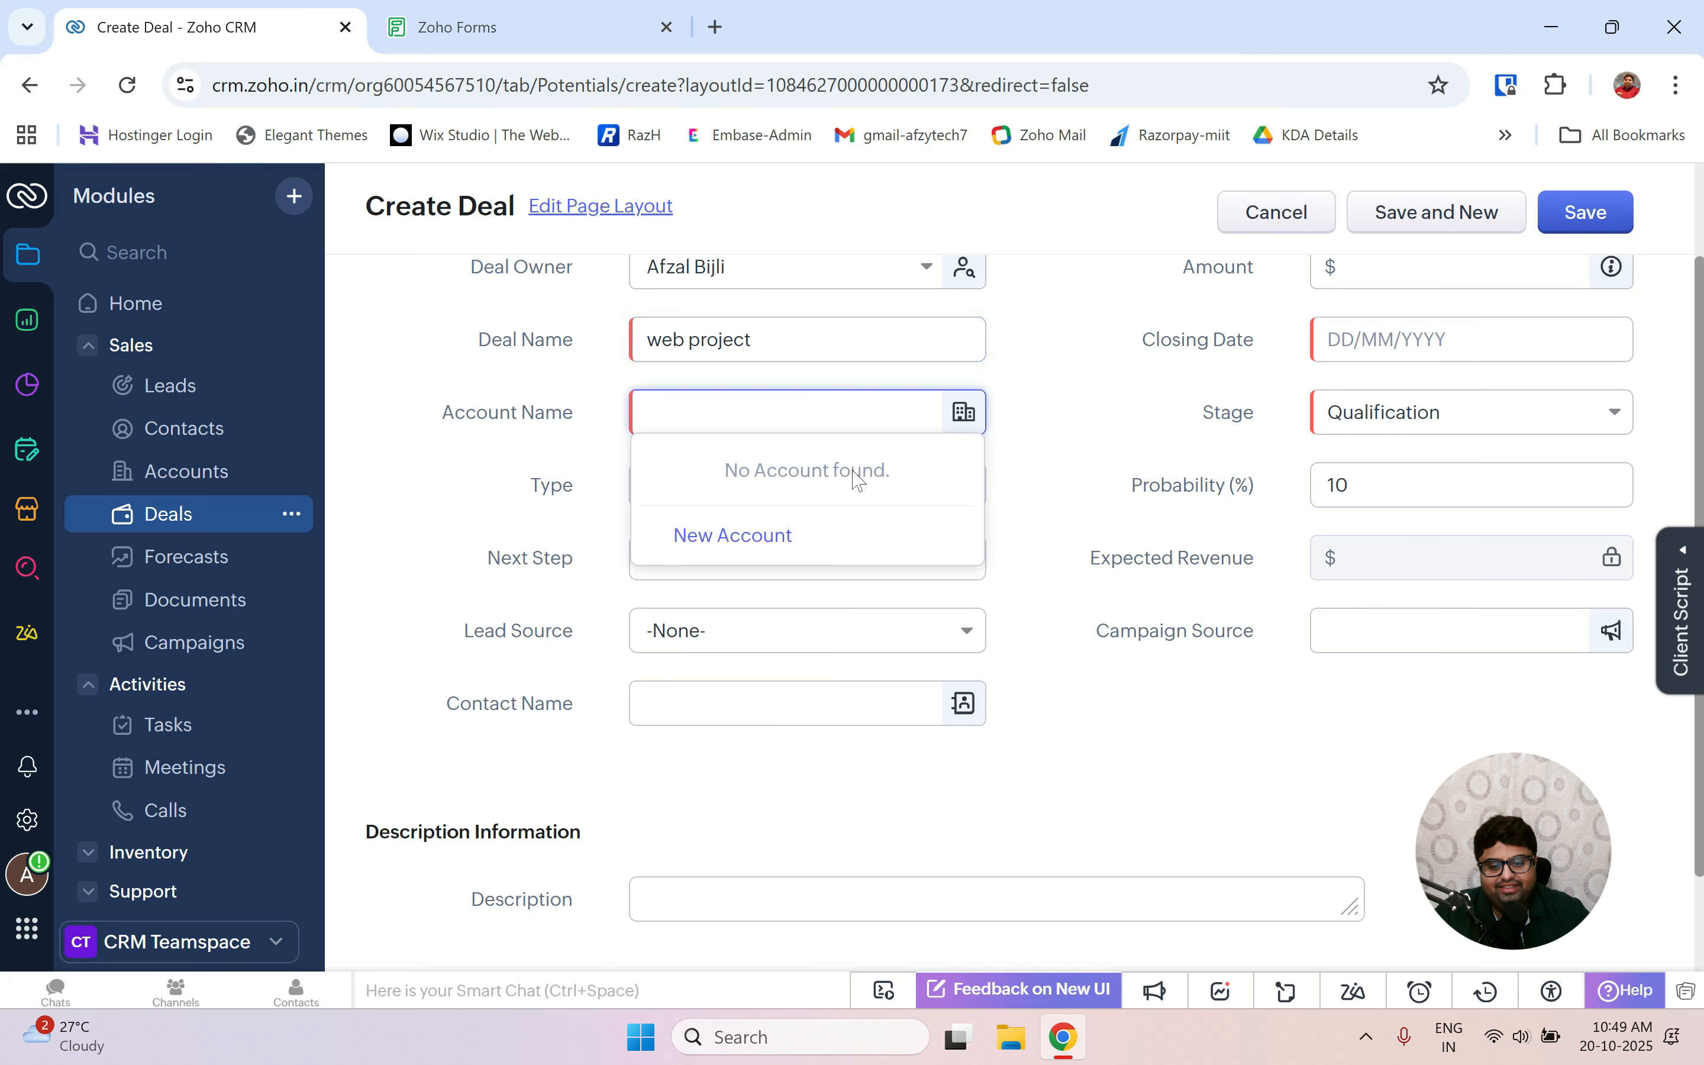
pyautogui.click(748, 541)
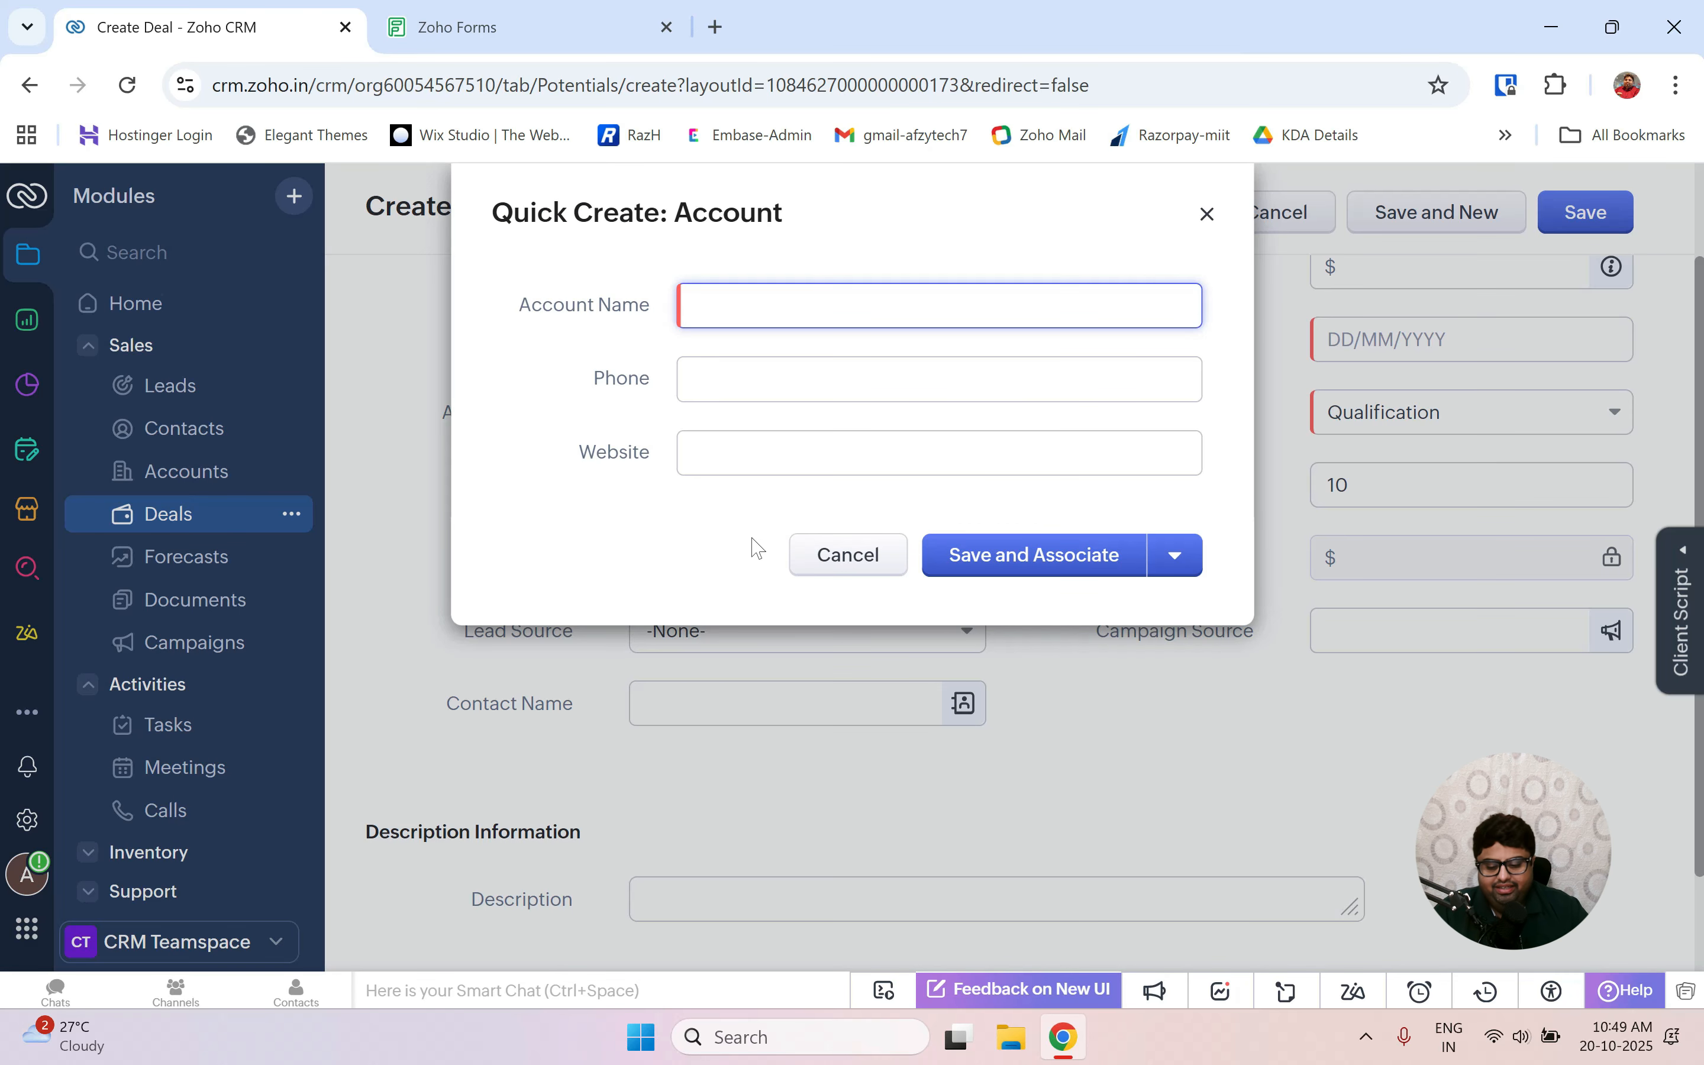
pyautogui.write('miit')
pyautogui.press('Tab')
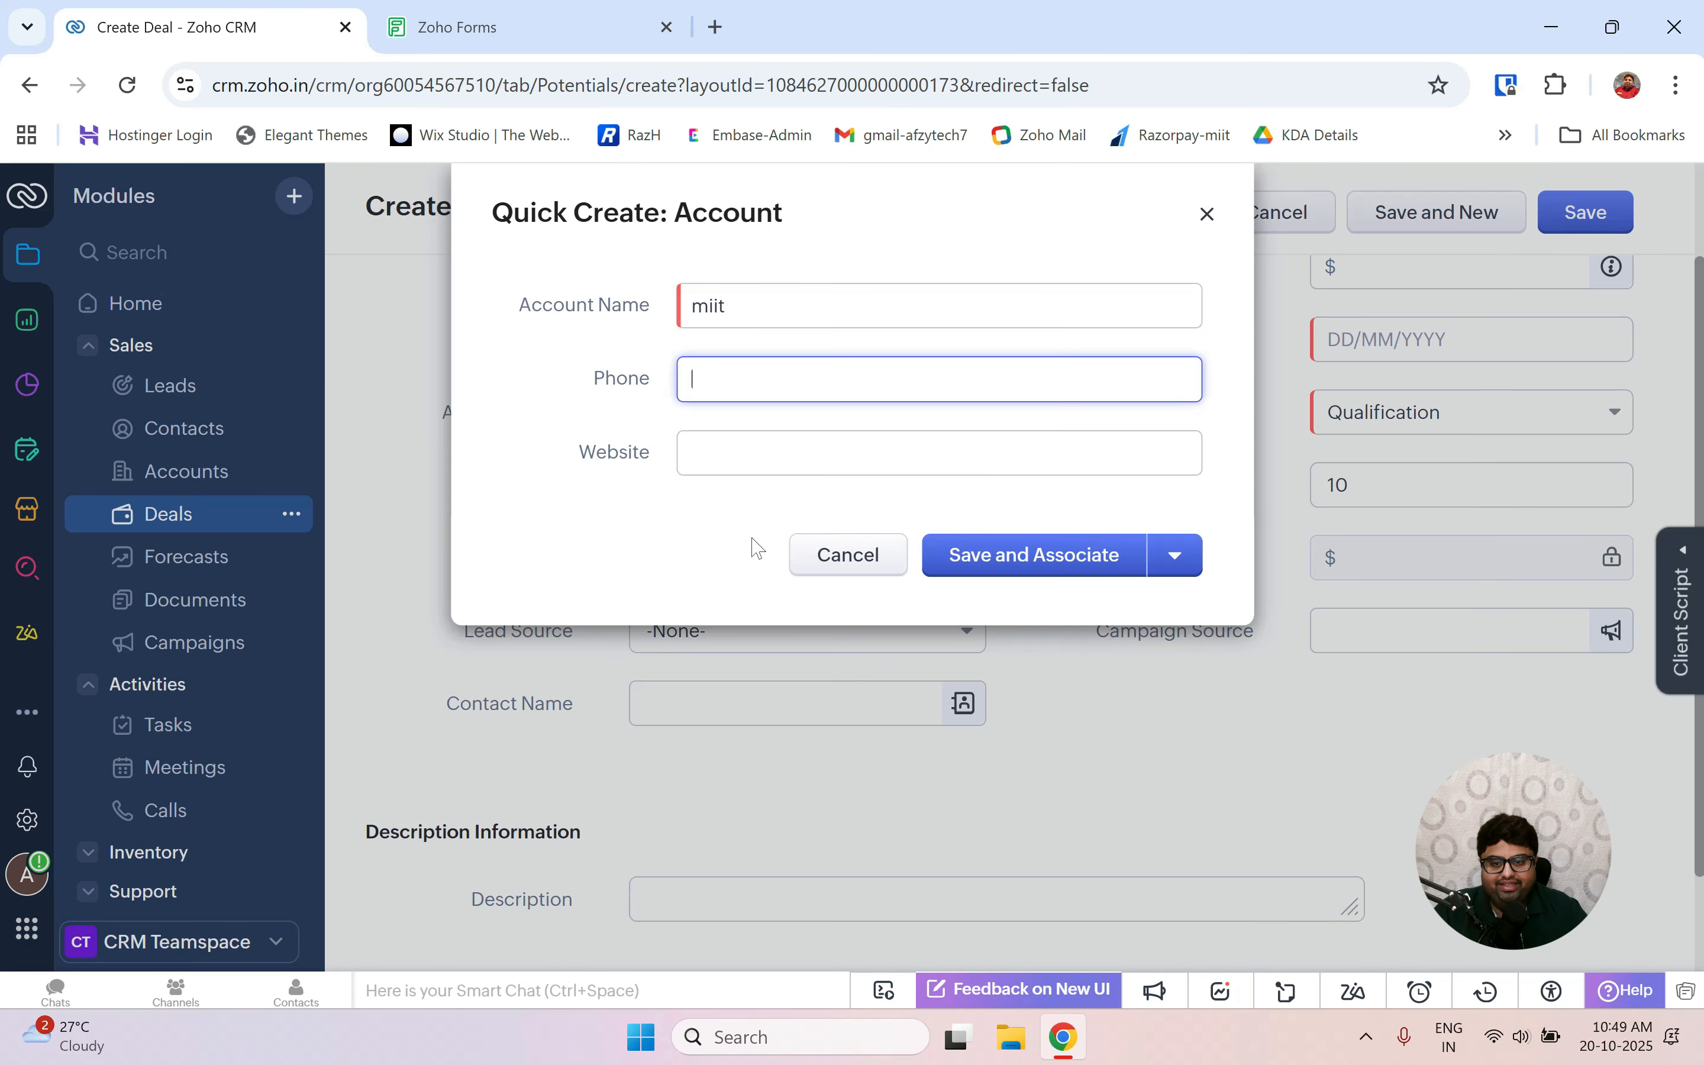
pyautogui.write('12345')
pyautogui.press('Tab')
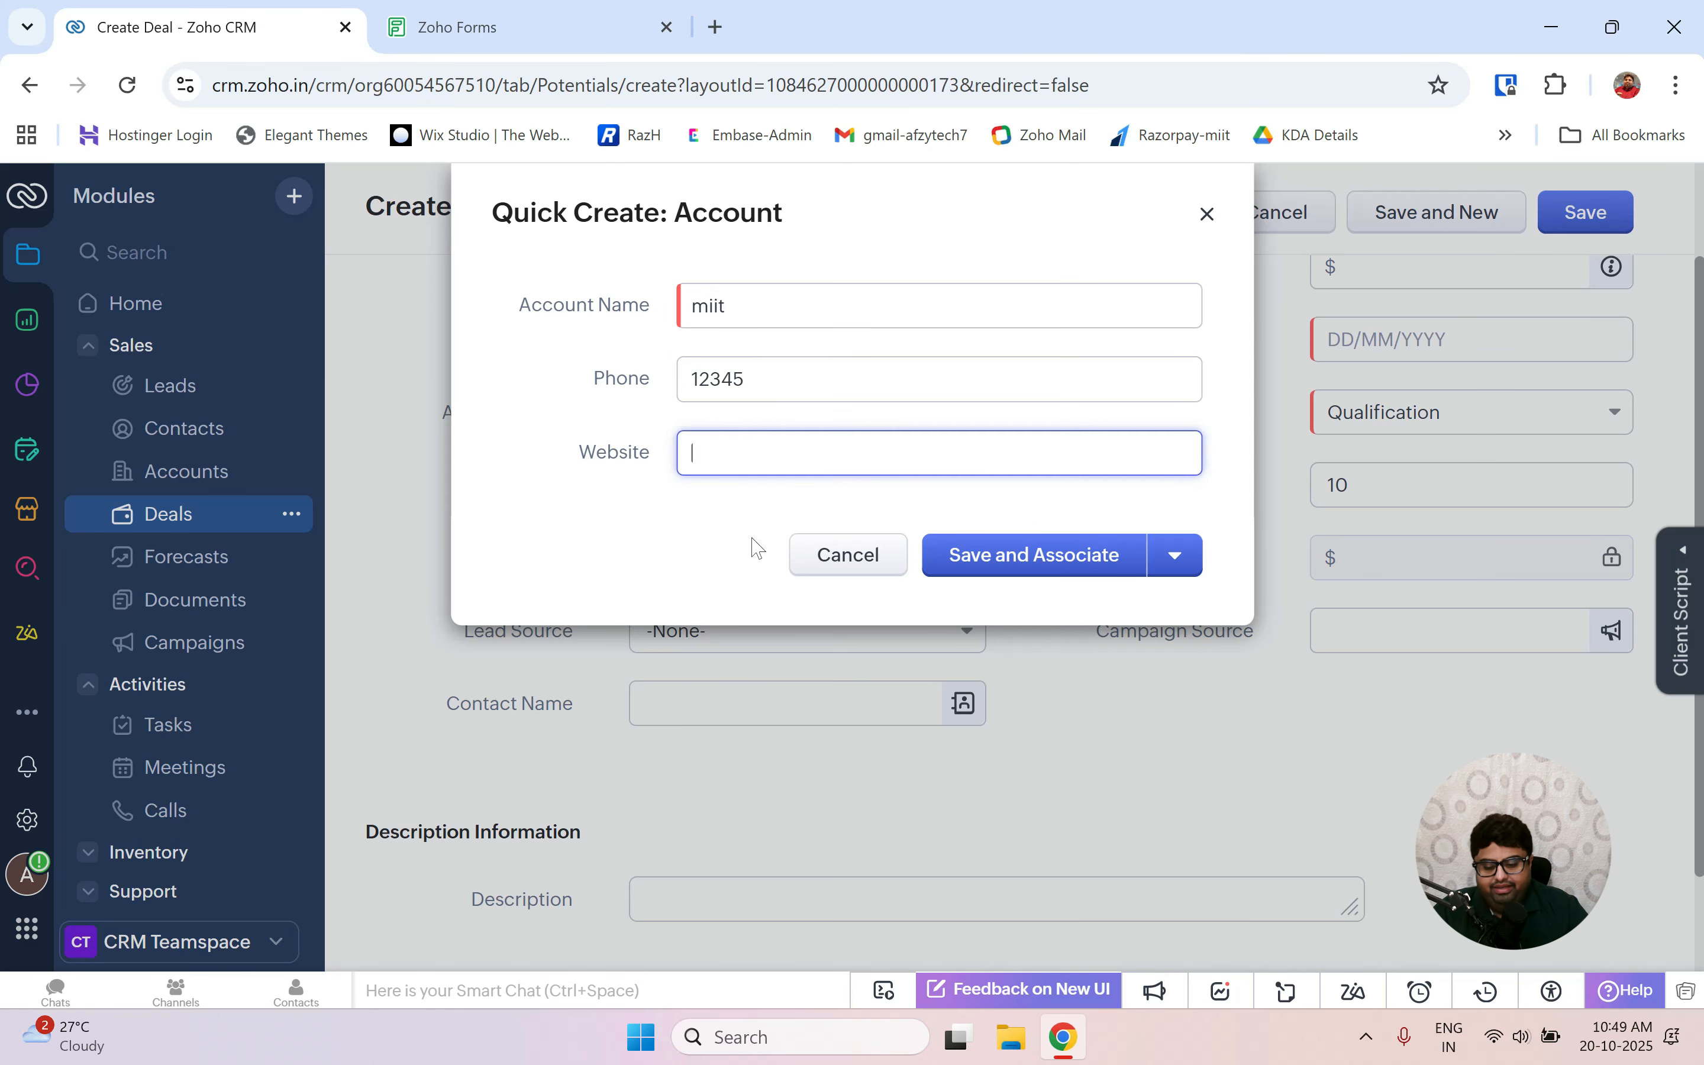
pyautogui.write('www.')
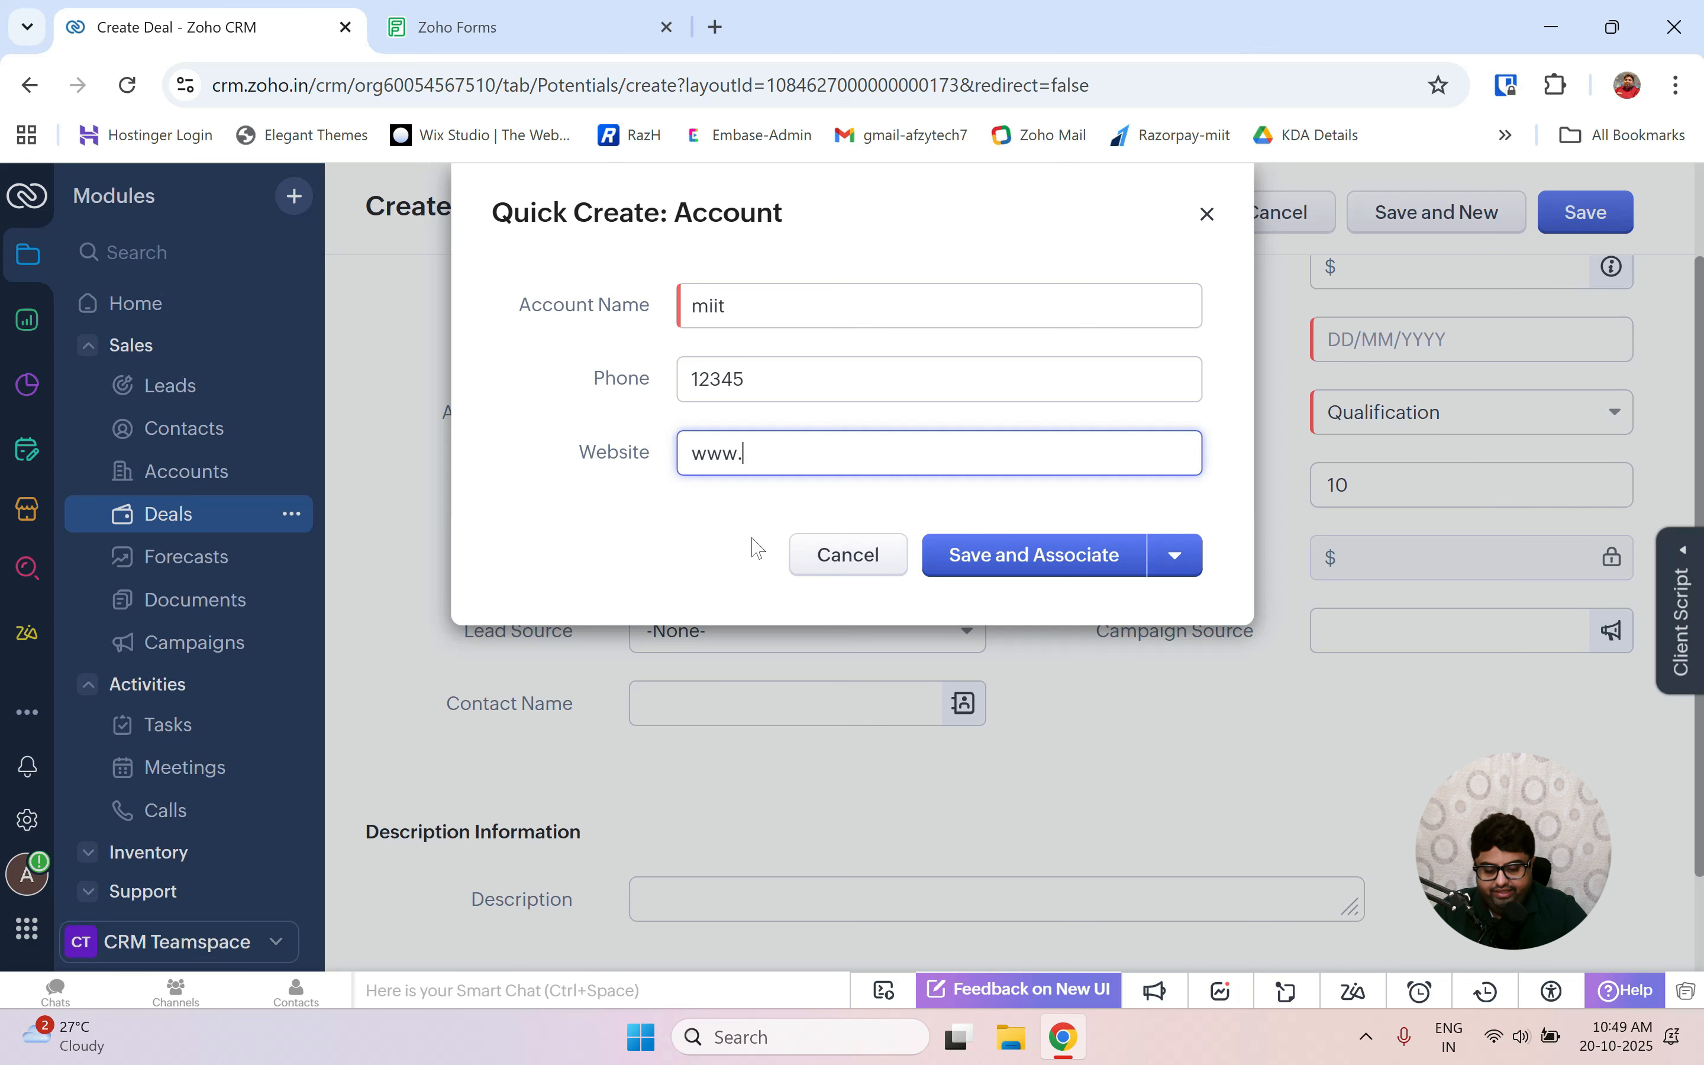
pyautogui.write('xyz.com')
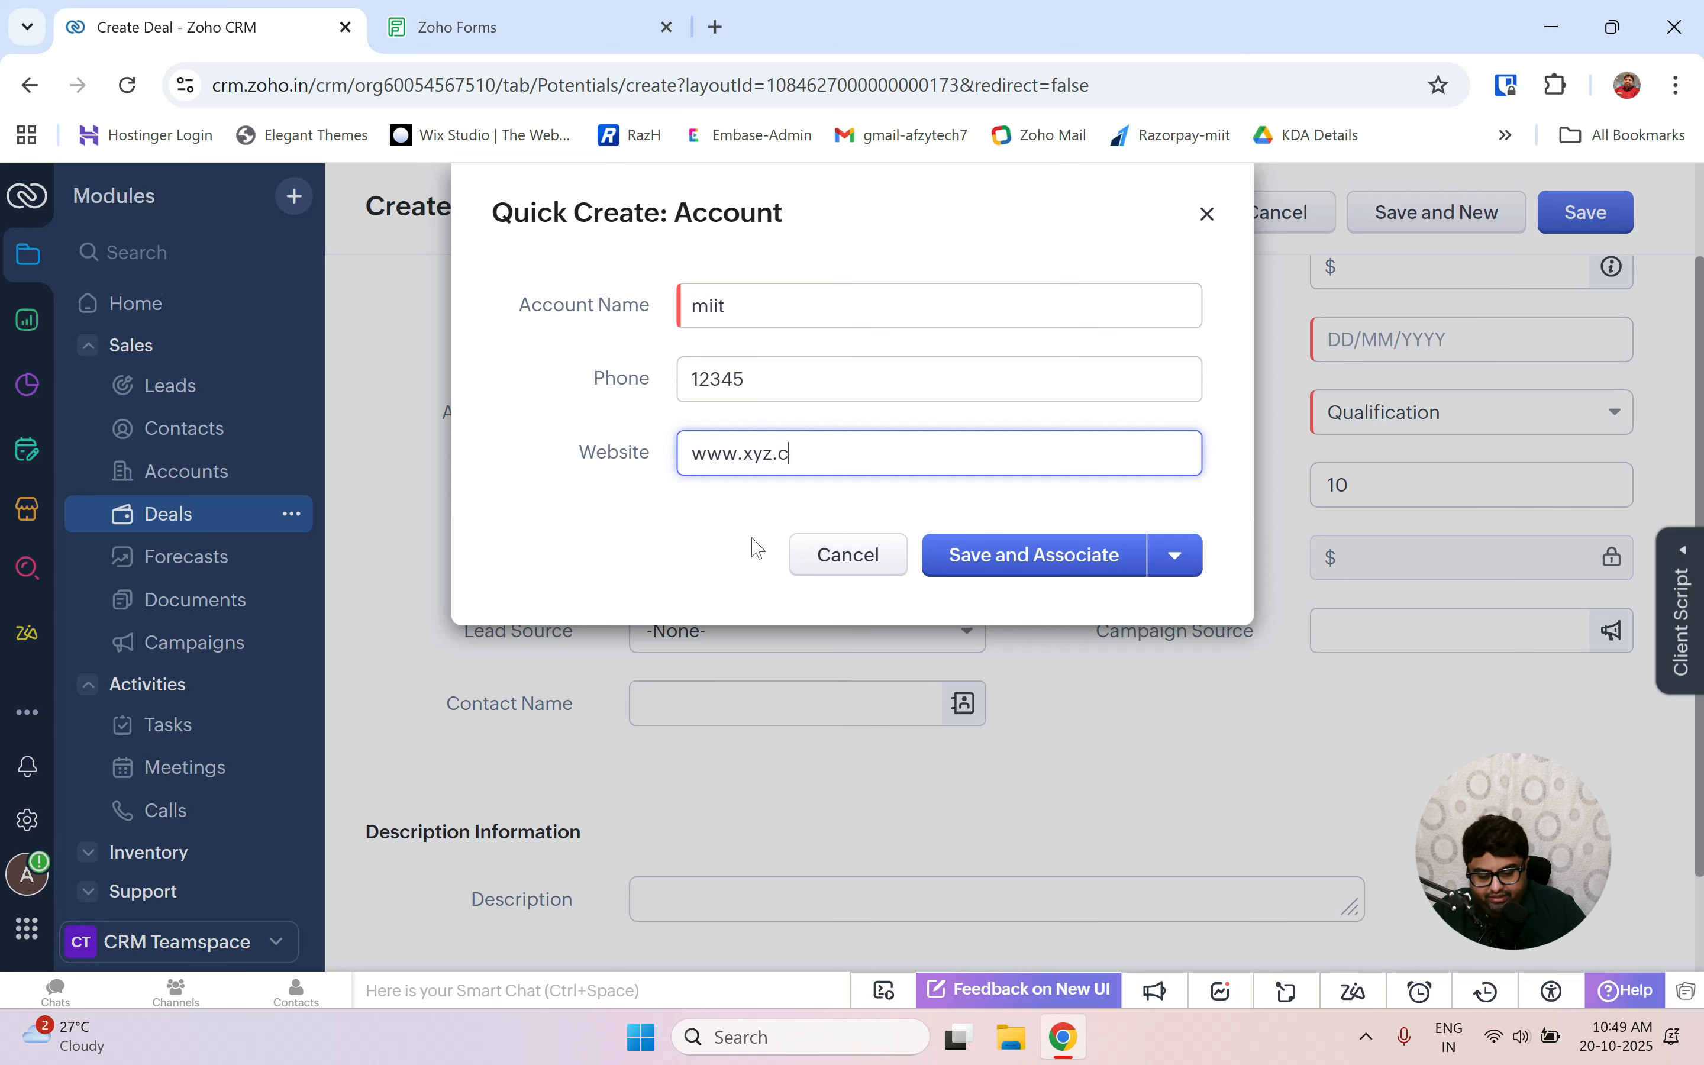
pyautogui.click(1034, 555)
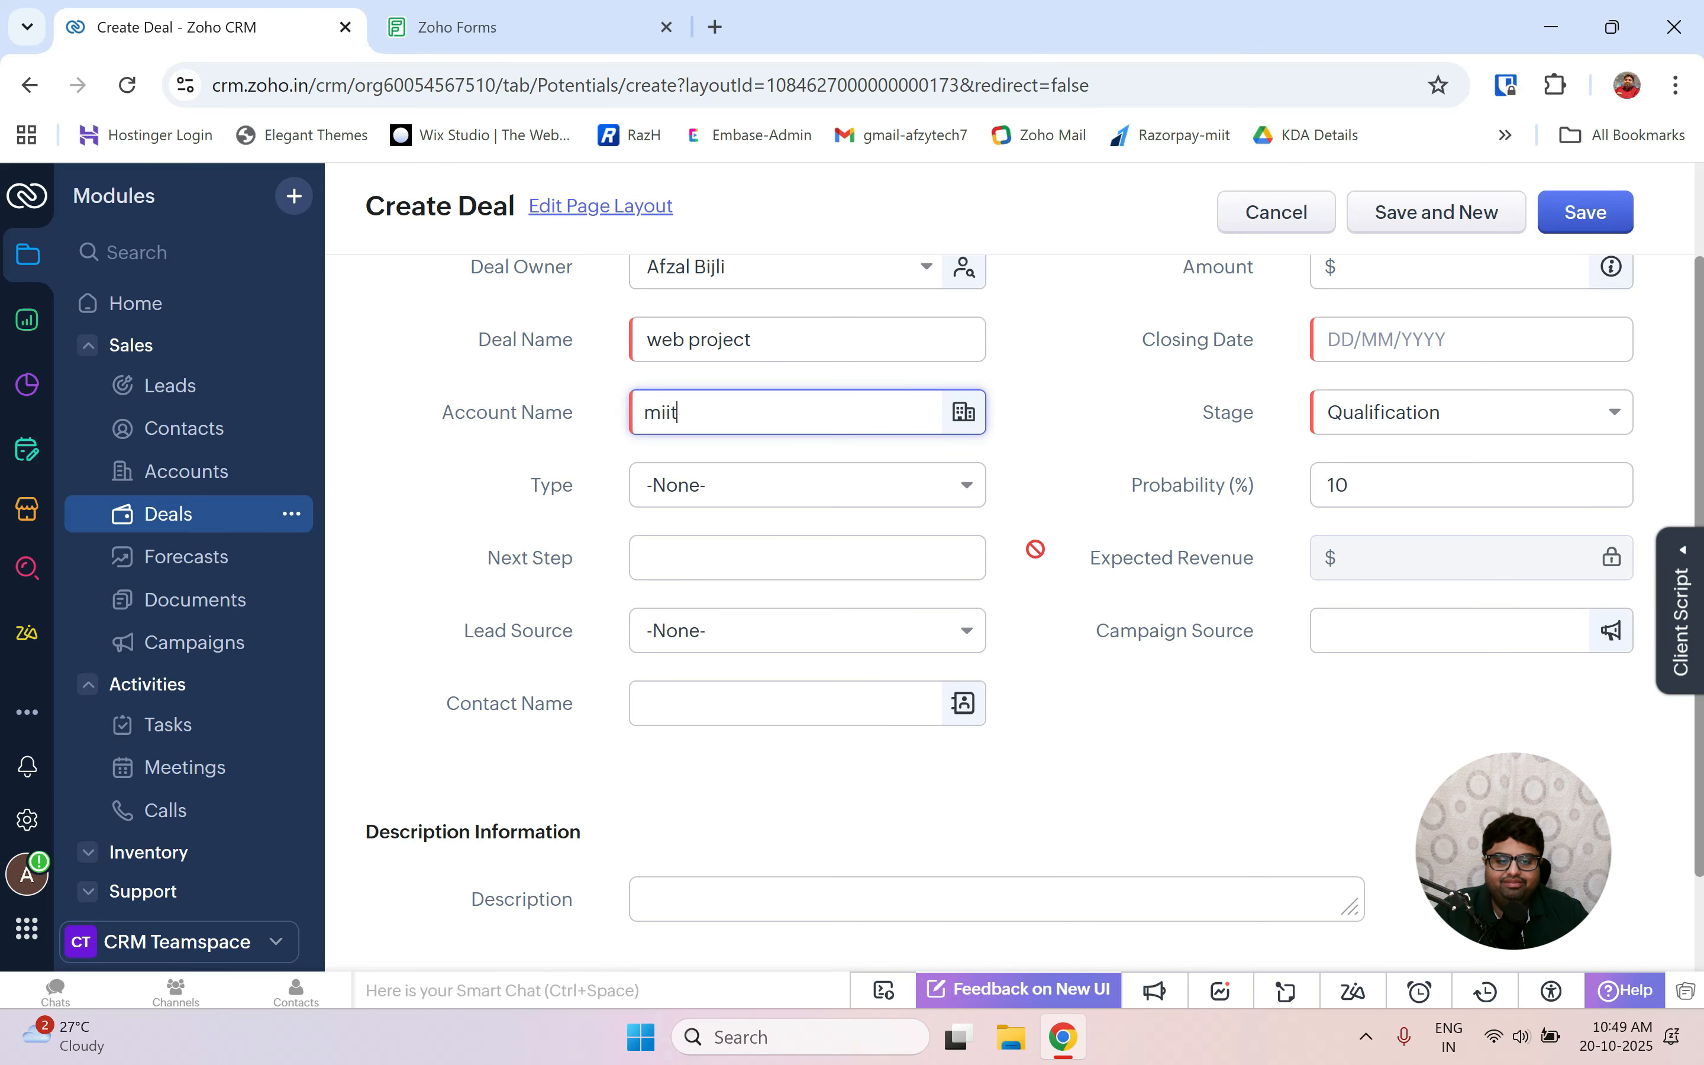
# Set the deal type to Existing Business and the lead source to Advertisement.
pyautogui.scroll(-2, 916, 598)
pyautogui.scroll(1, 810, 493)
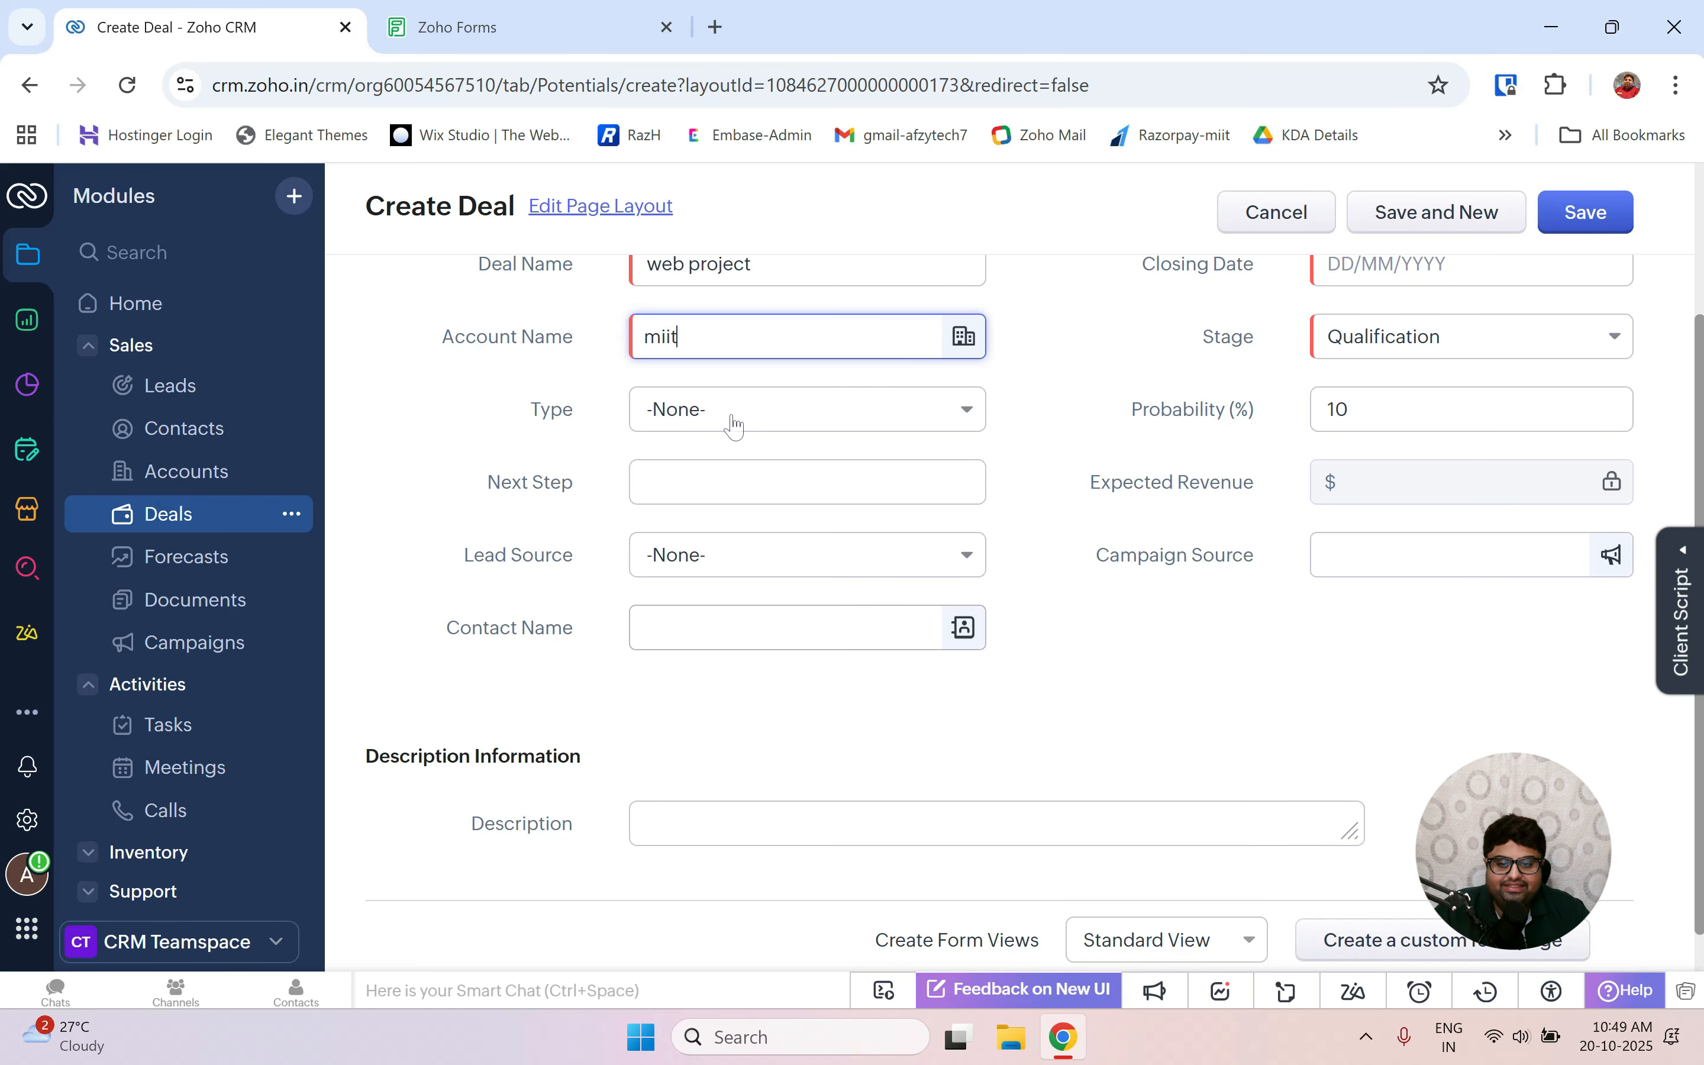
pyautogui.click(719, 412)
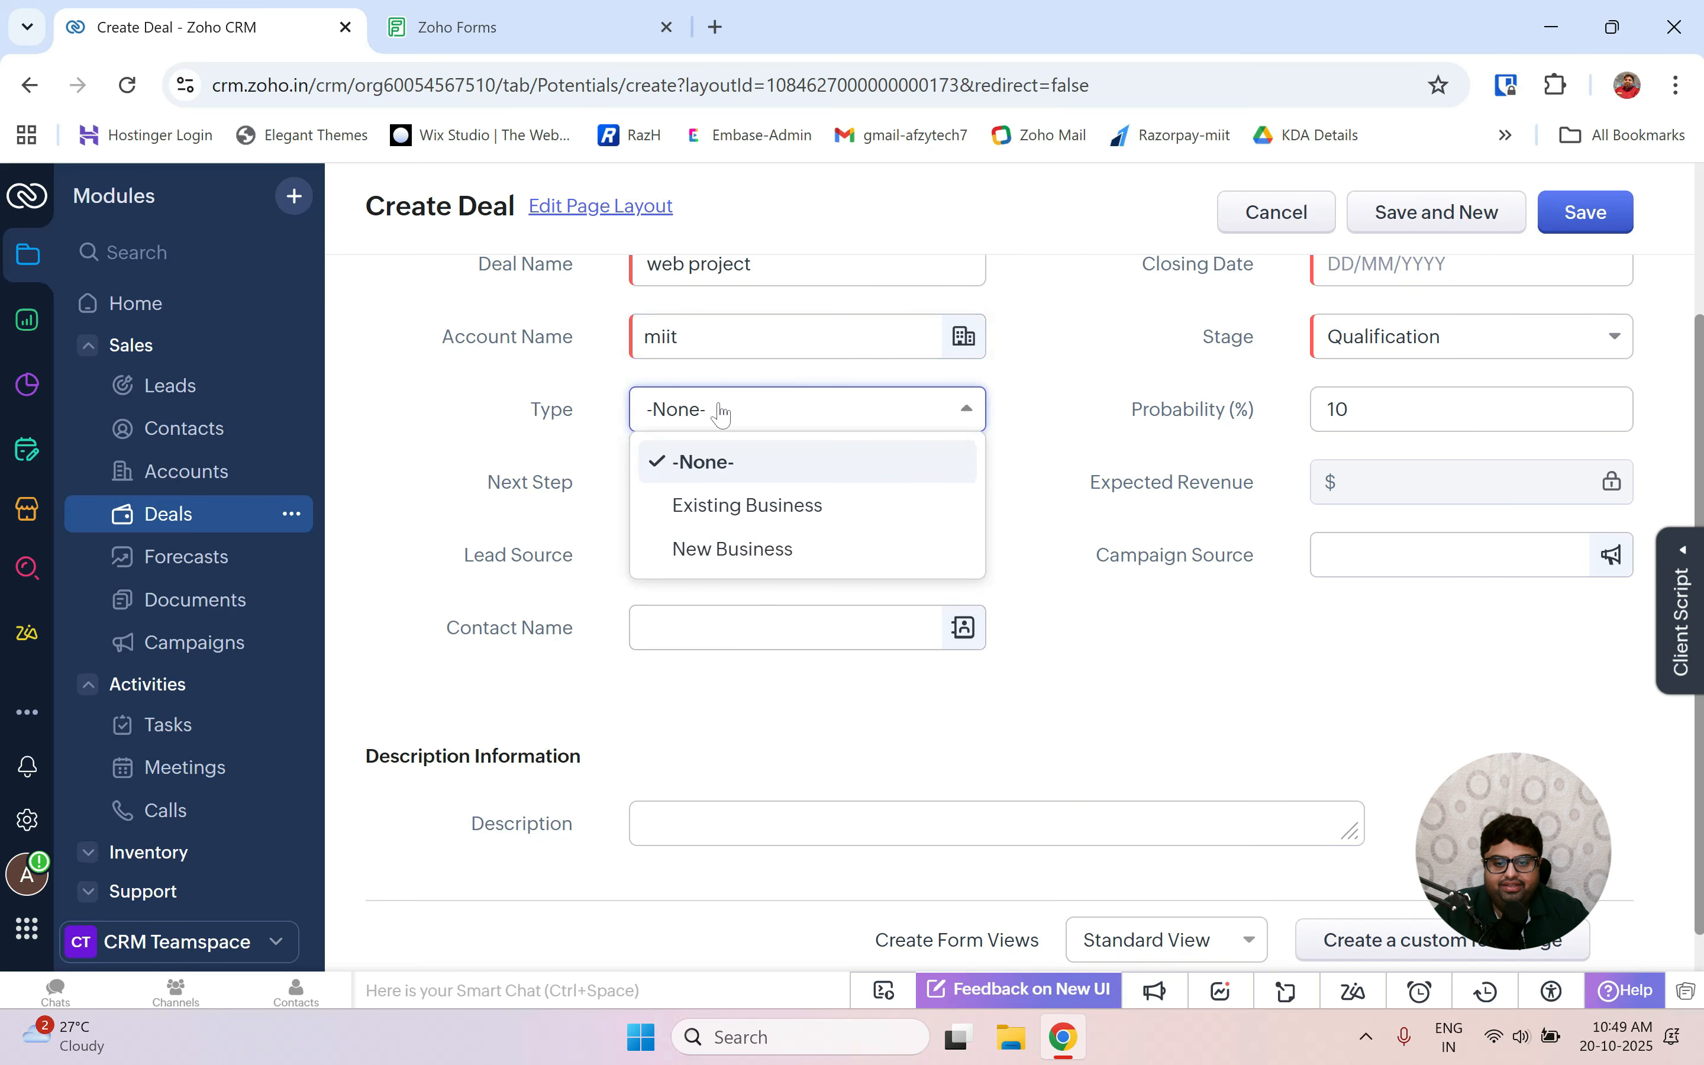
pyautogui.click(748, 525)
pyautogui.scroll(1, 1065, 469)
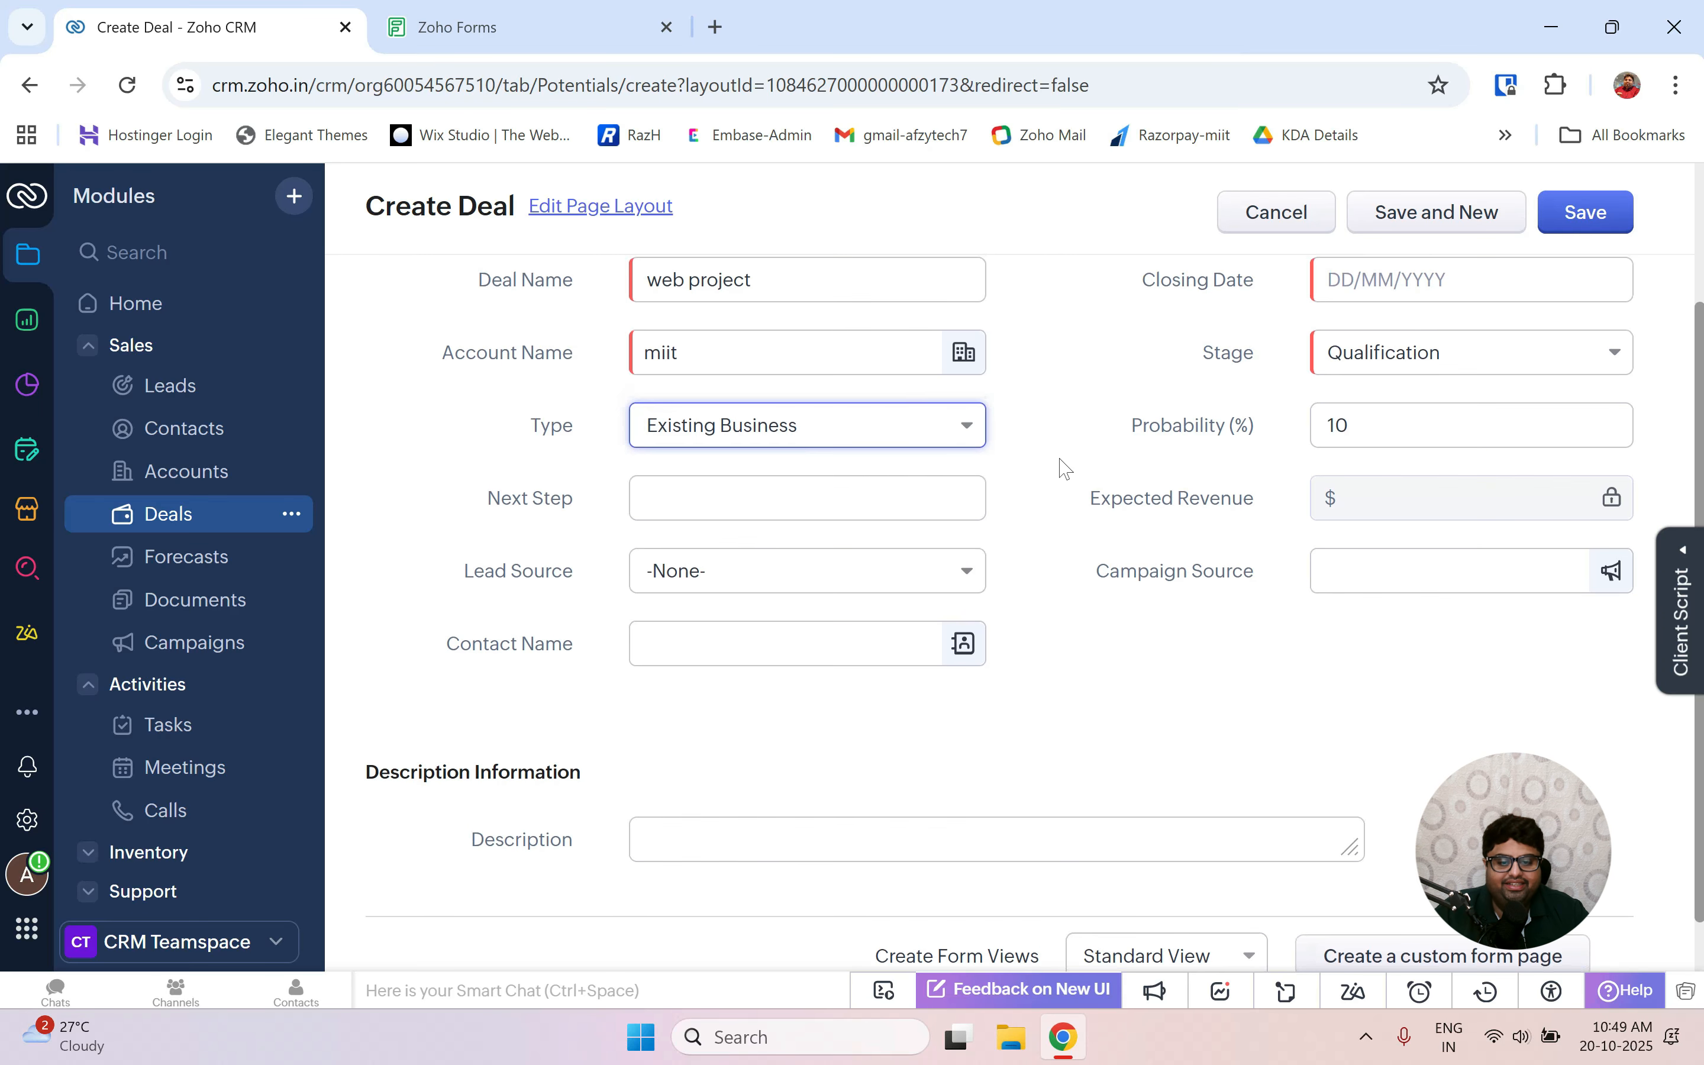
pyautogui.click(725, 581)
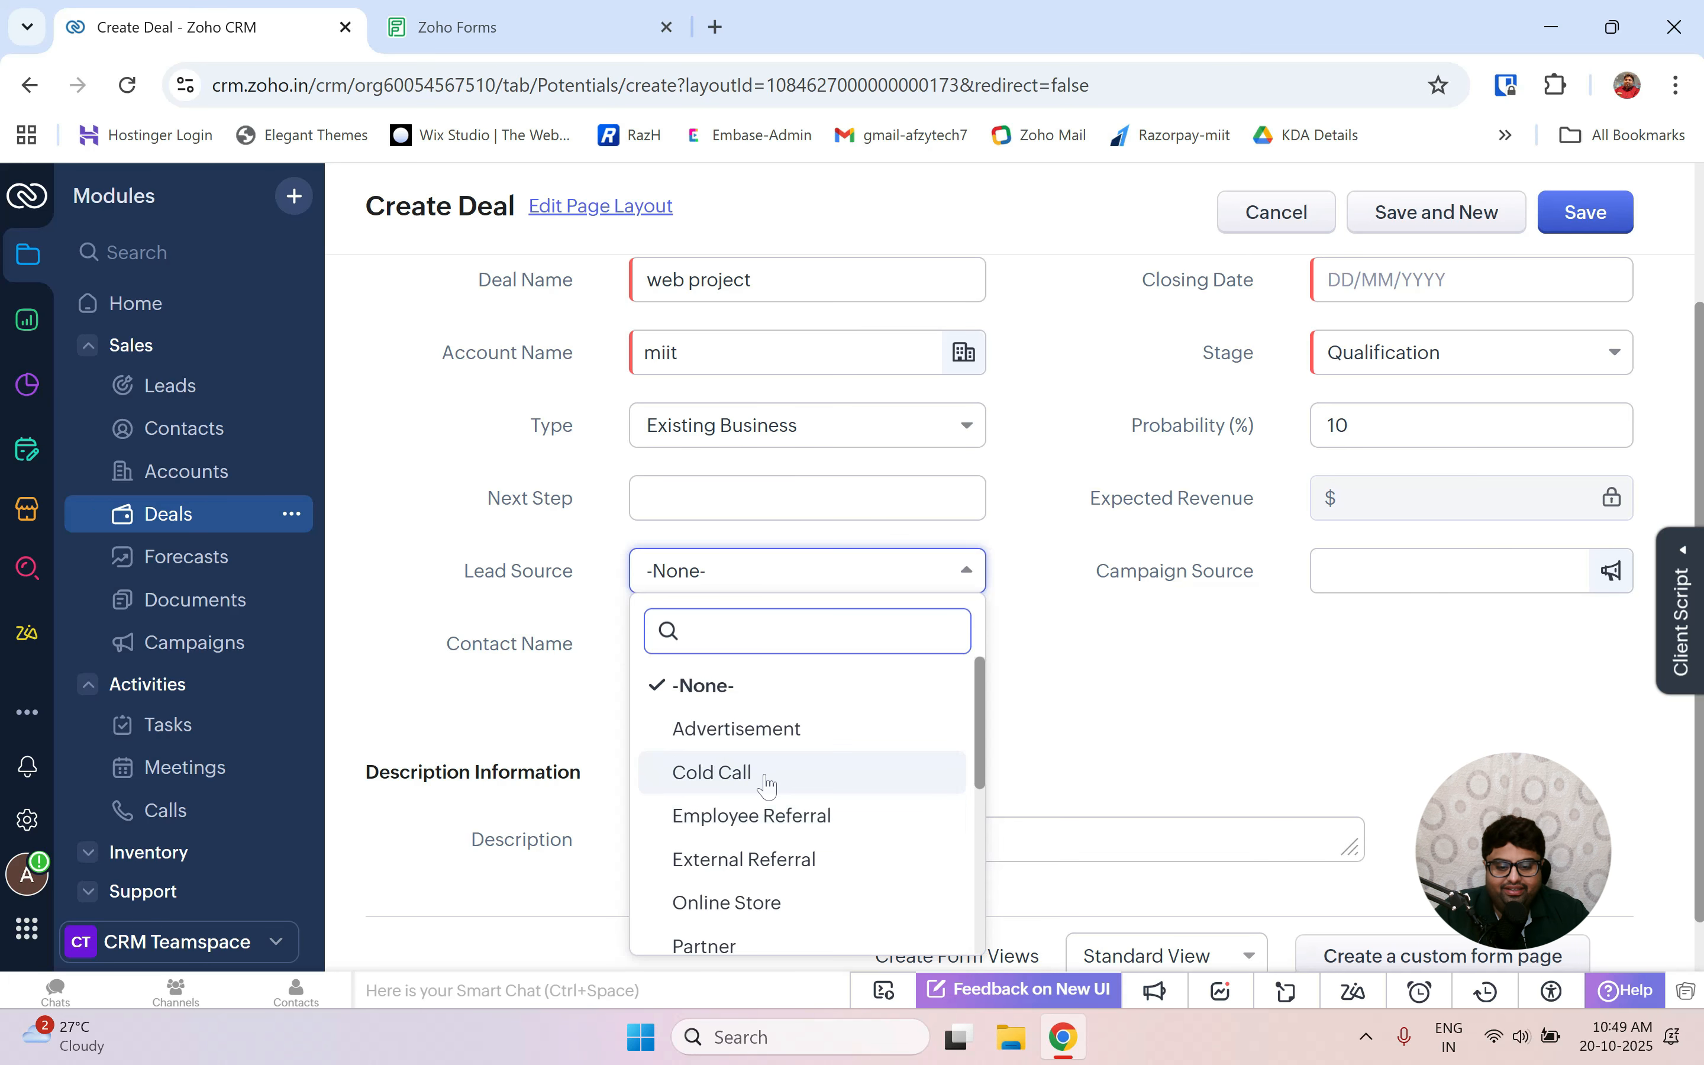
pyautogui.click(760, 733)
pyautogui.scroll(3, 1059, 522)
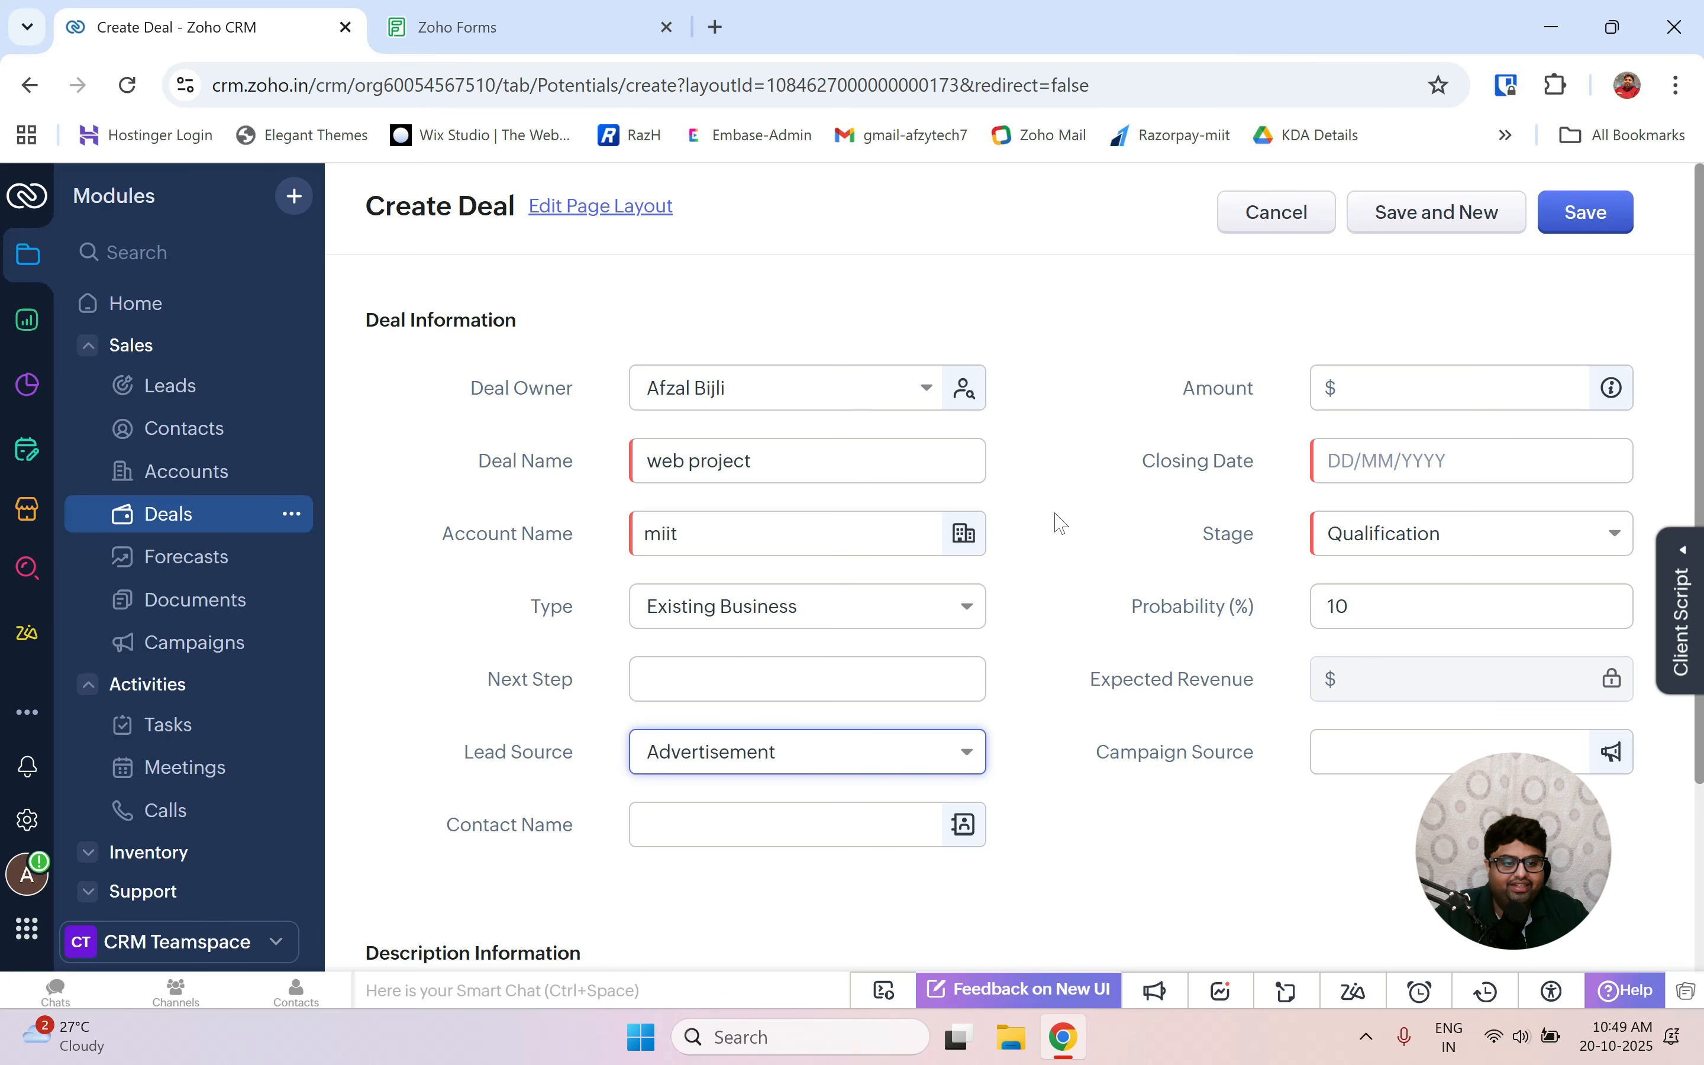
# Enter an amount of 1000 and a closing date of 22/10/2025.
pyautogui.click(1408, 387)
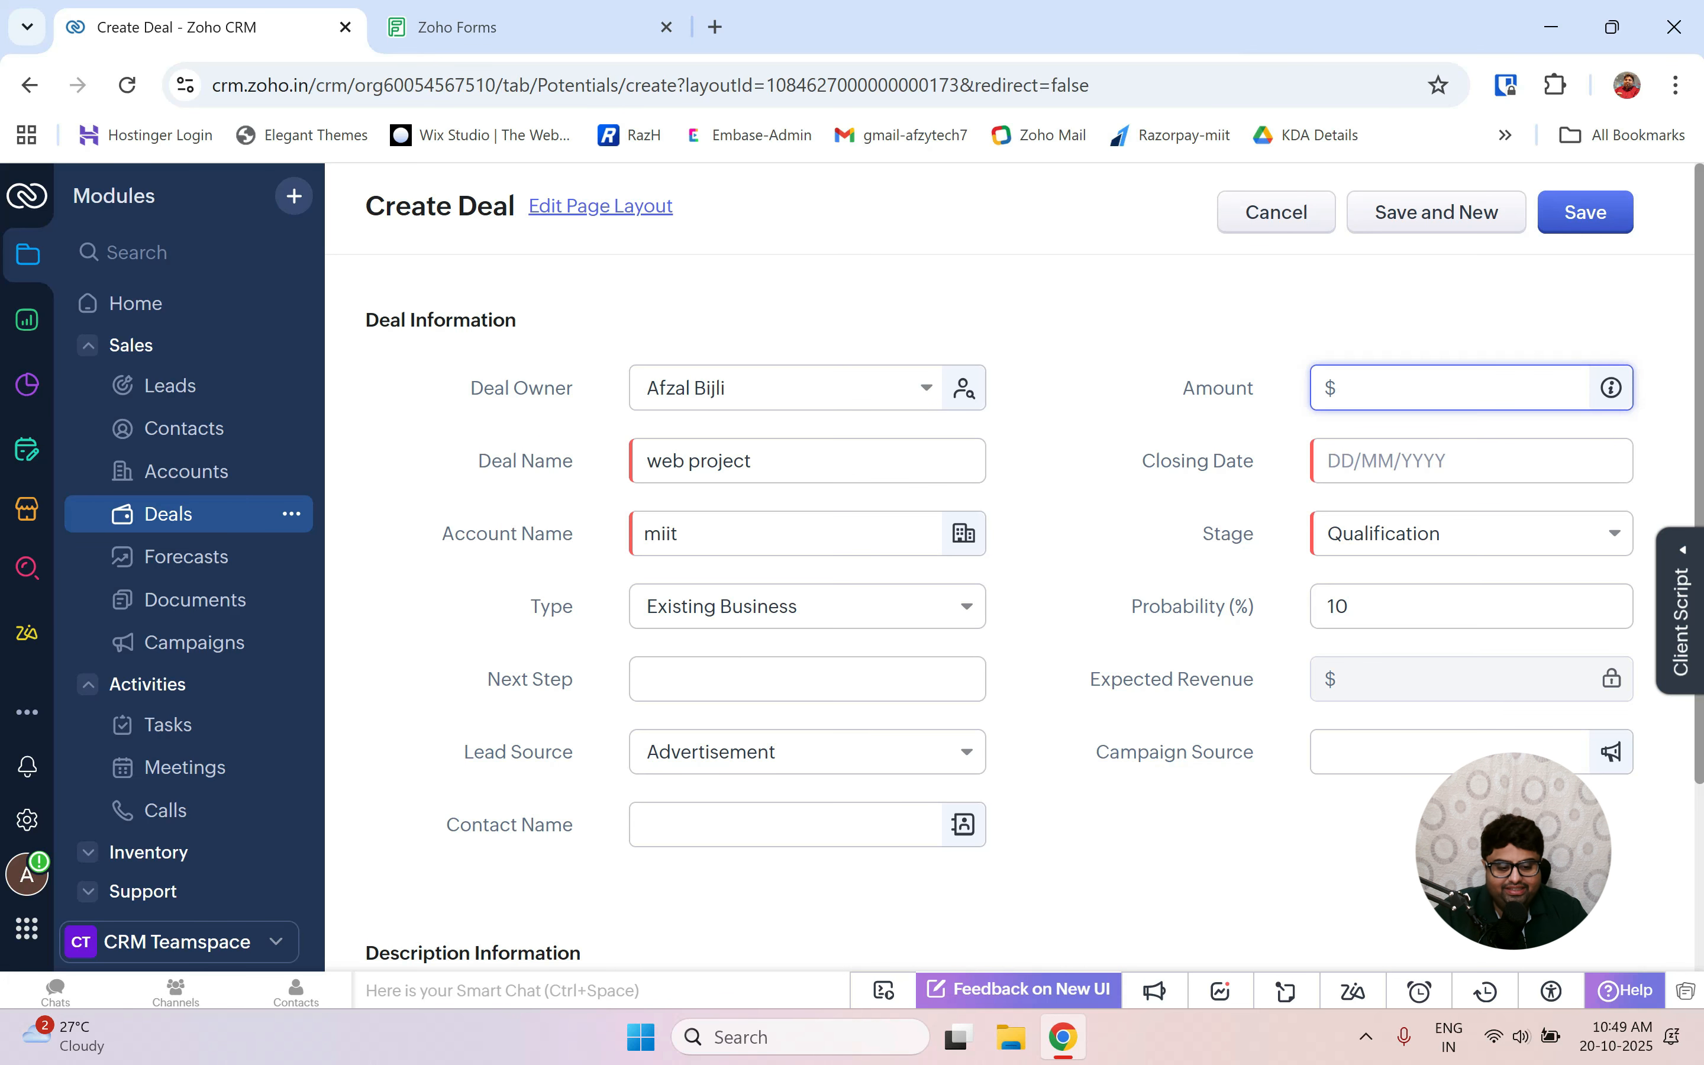
pyautogui.write('1000')
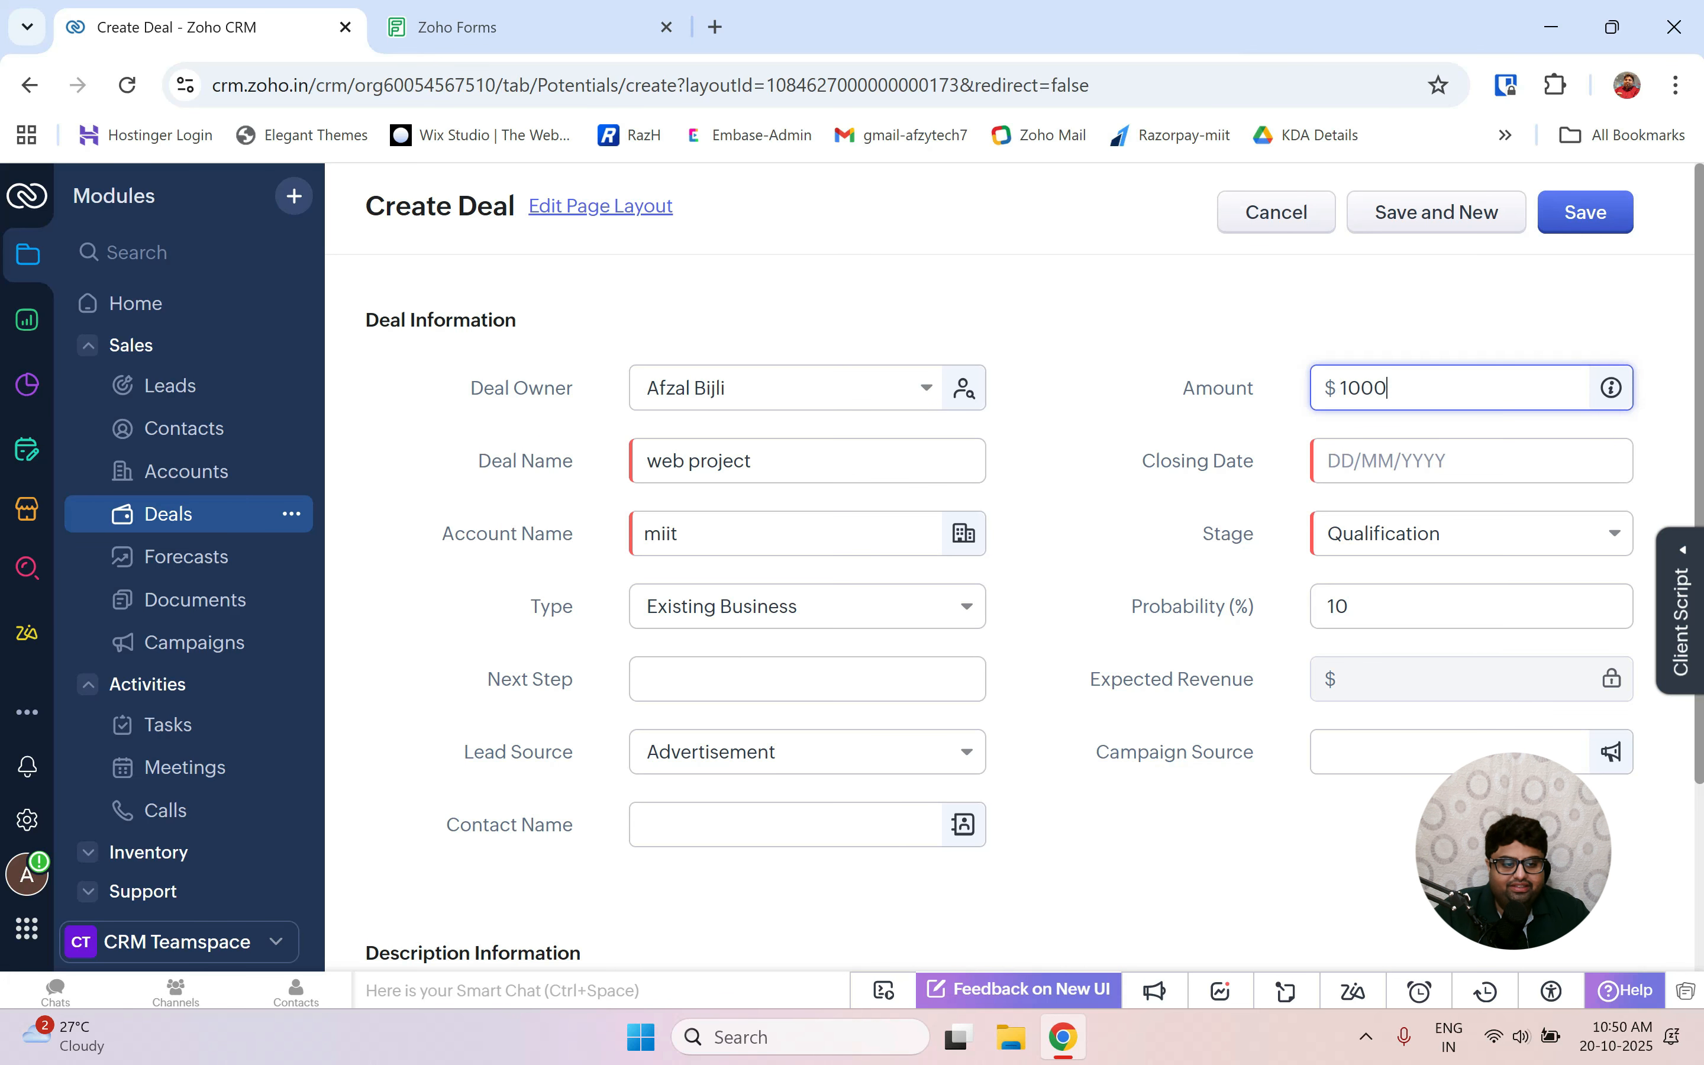
pyautogui.click(1405, 462)
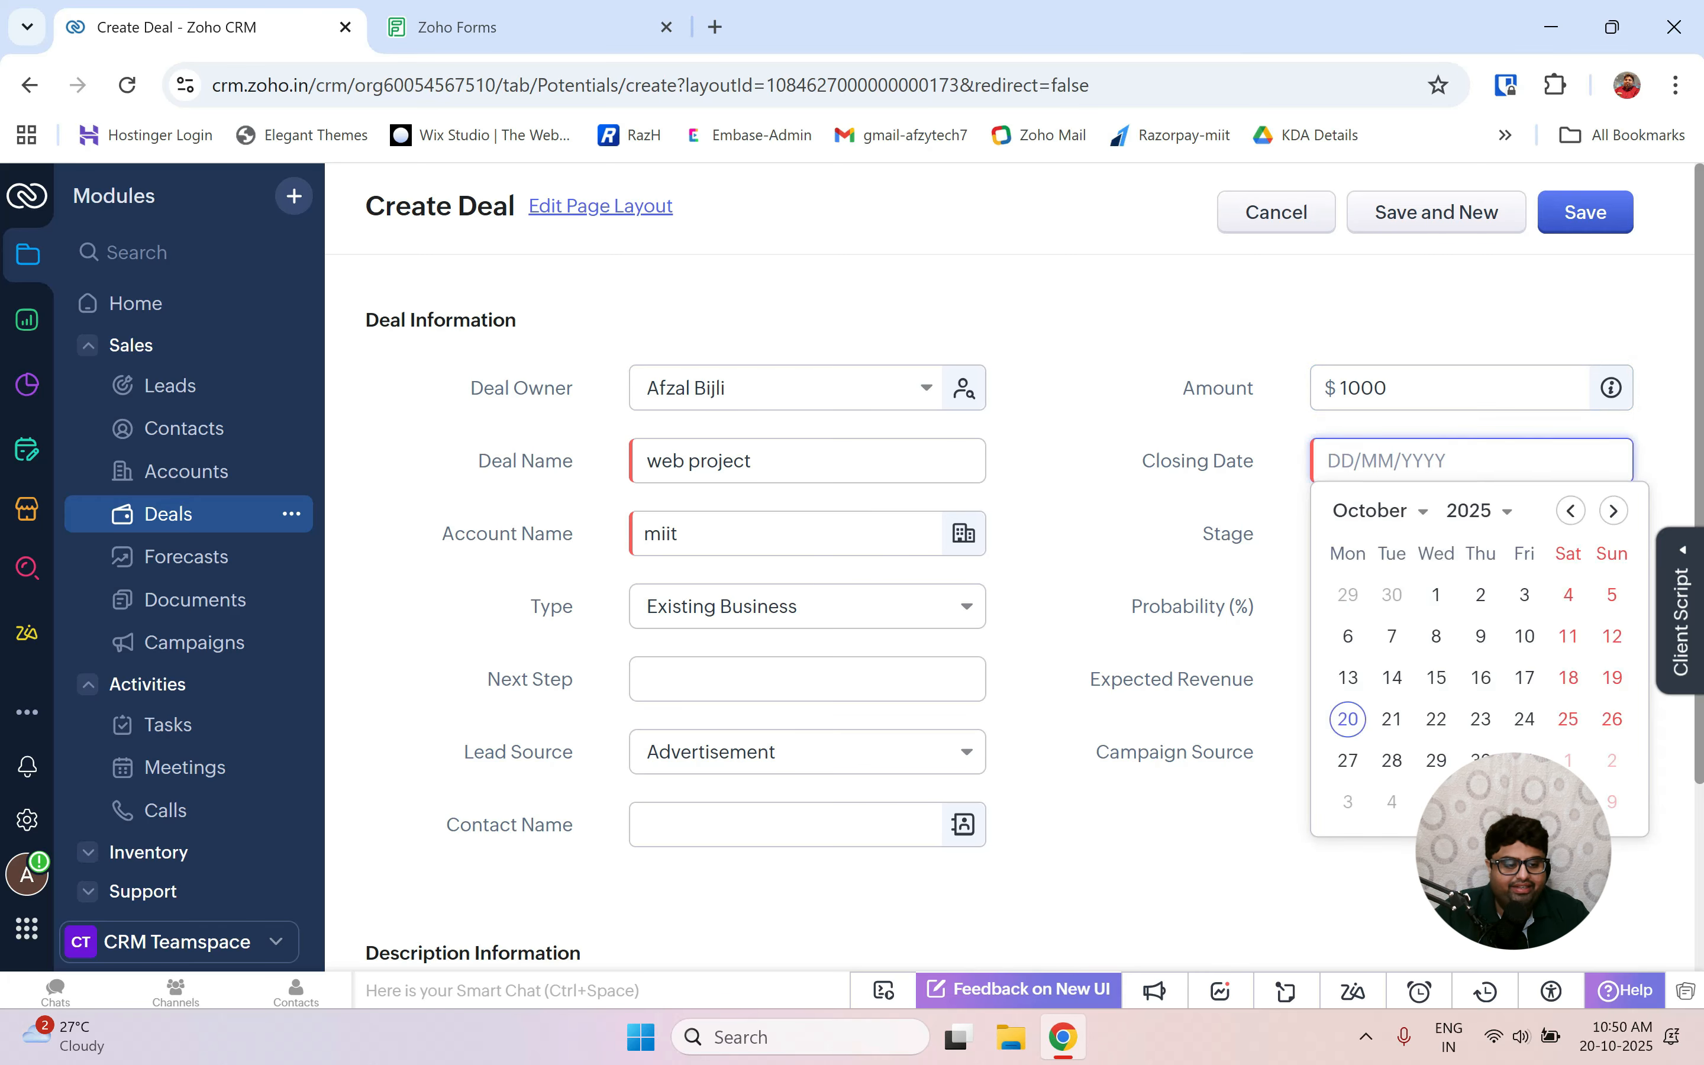
pyautogui.click(1518, 428)
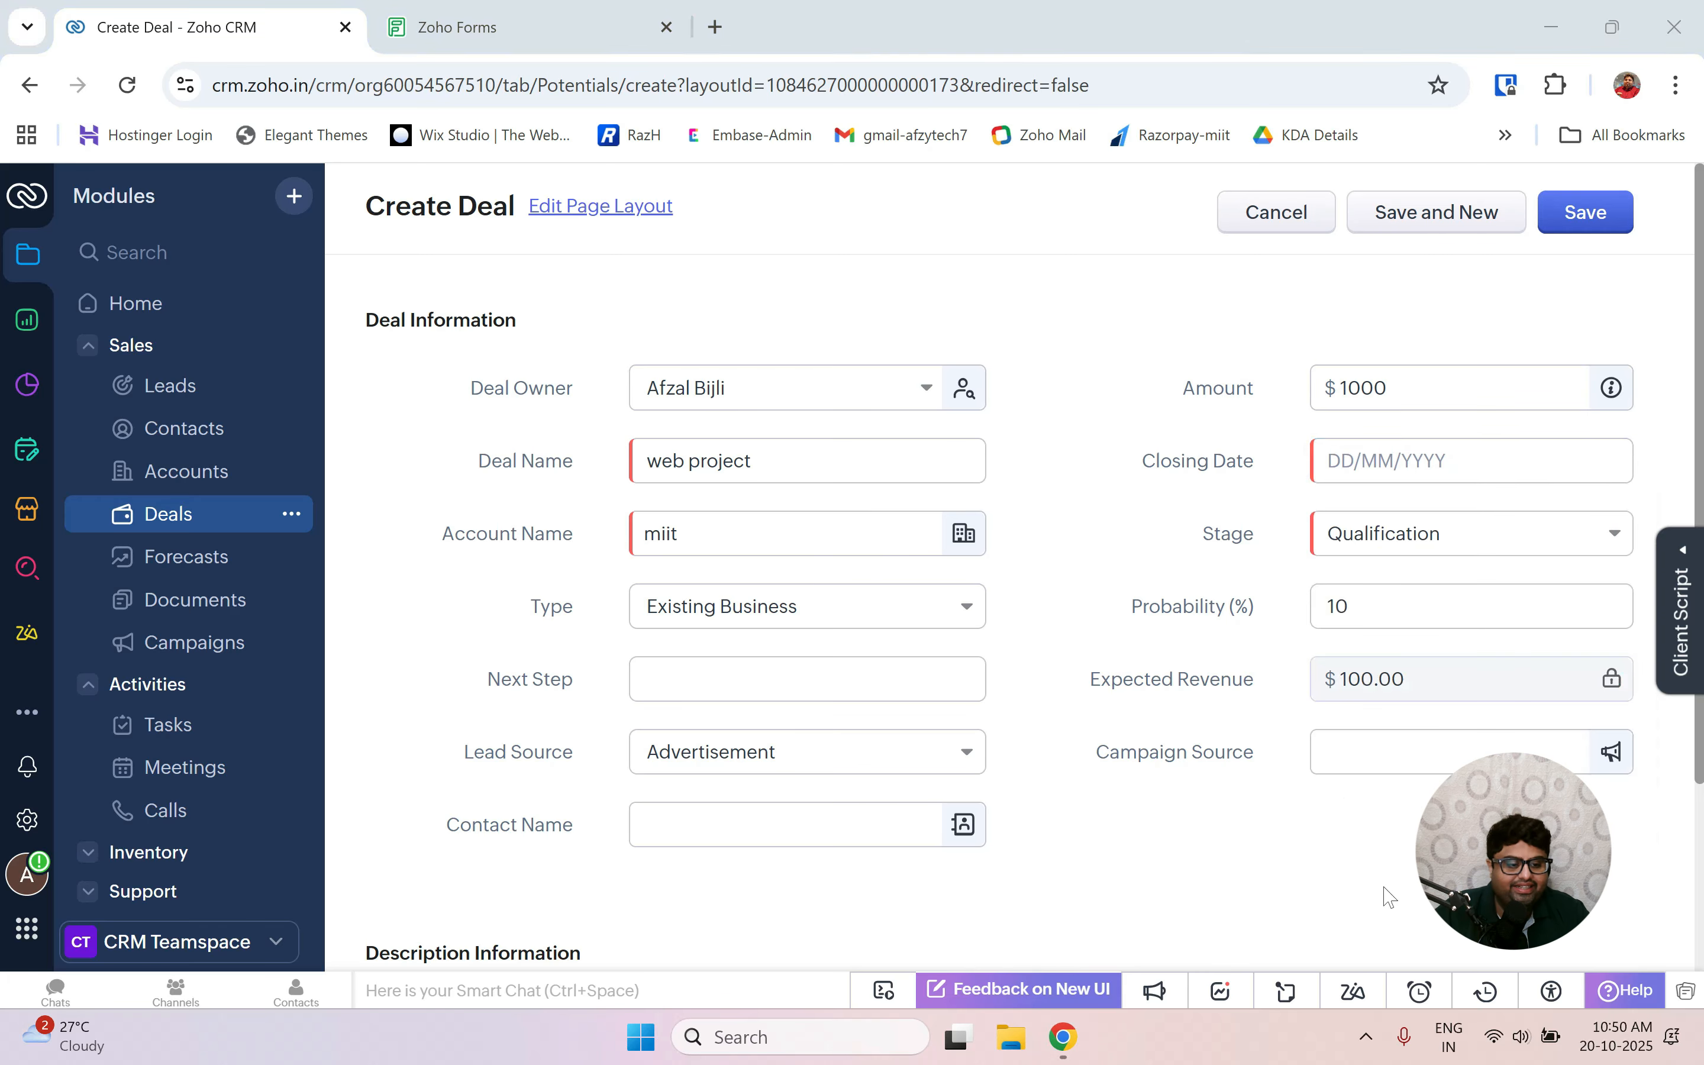
pyautogui.click(1444, 465)
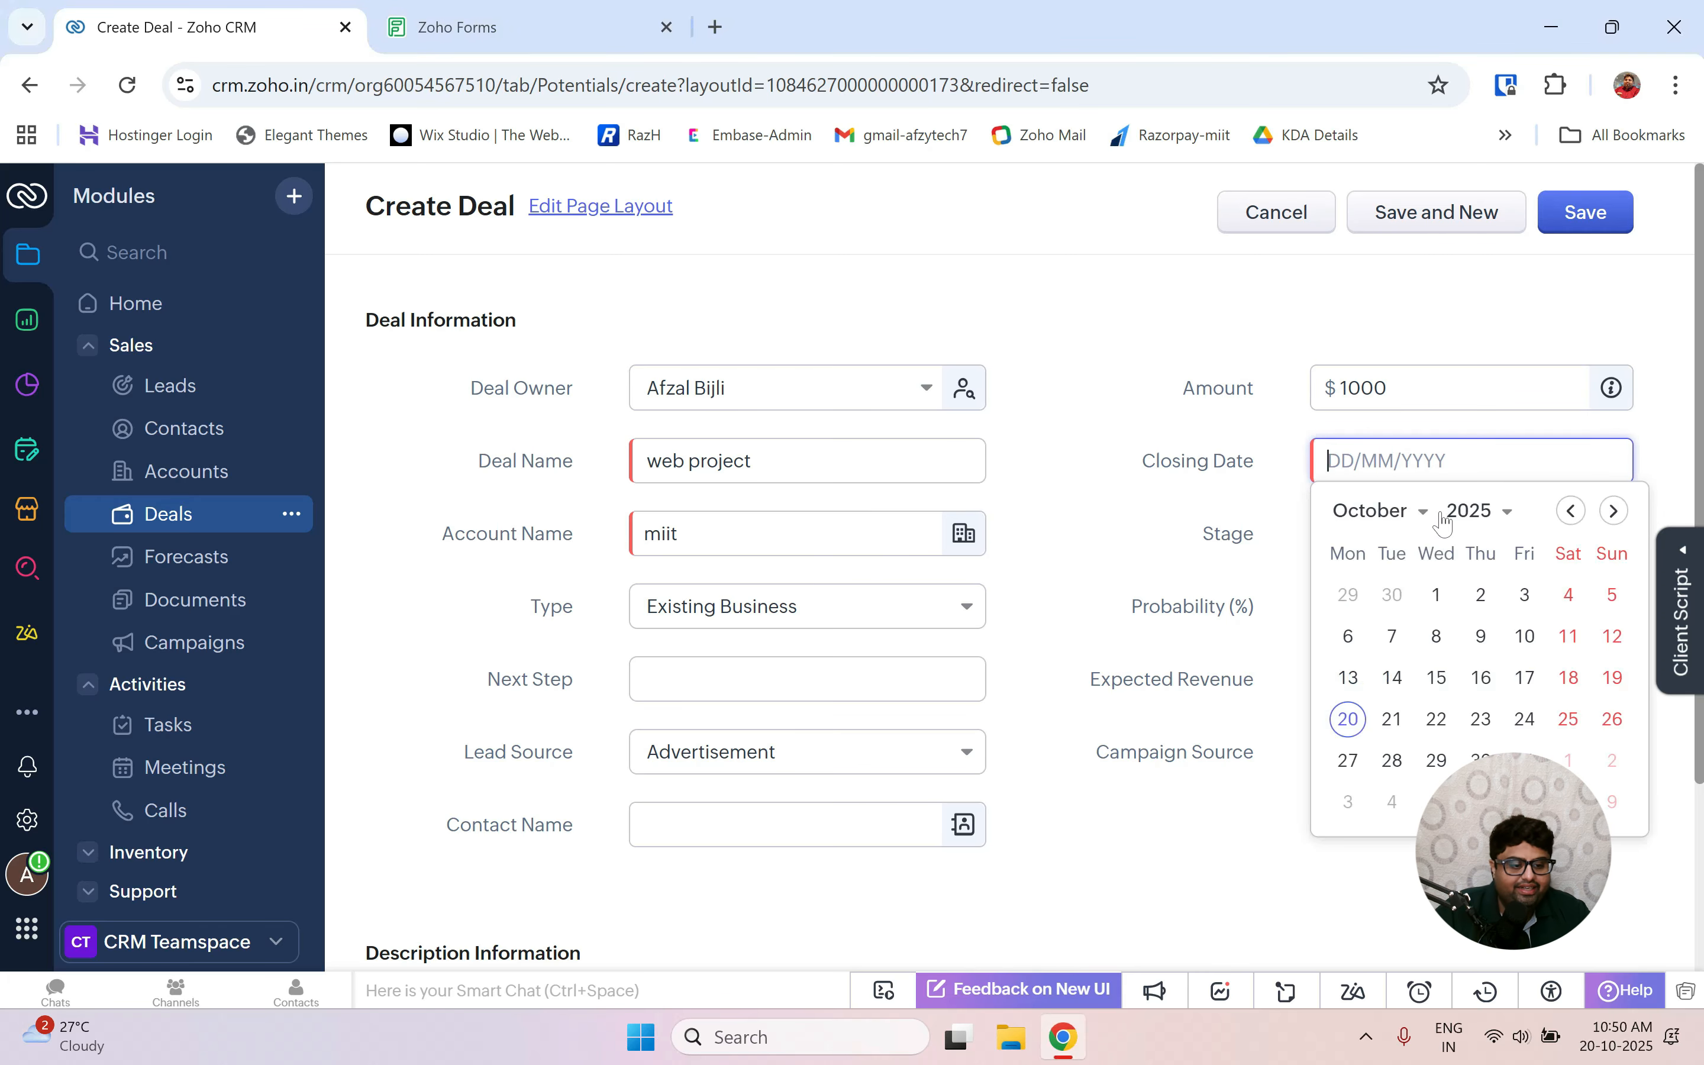
pyautogui.click(1436, 718)
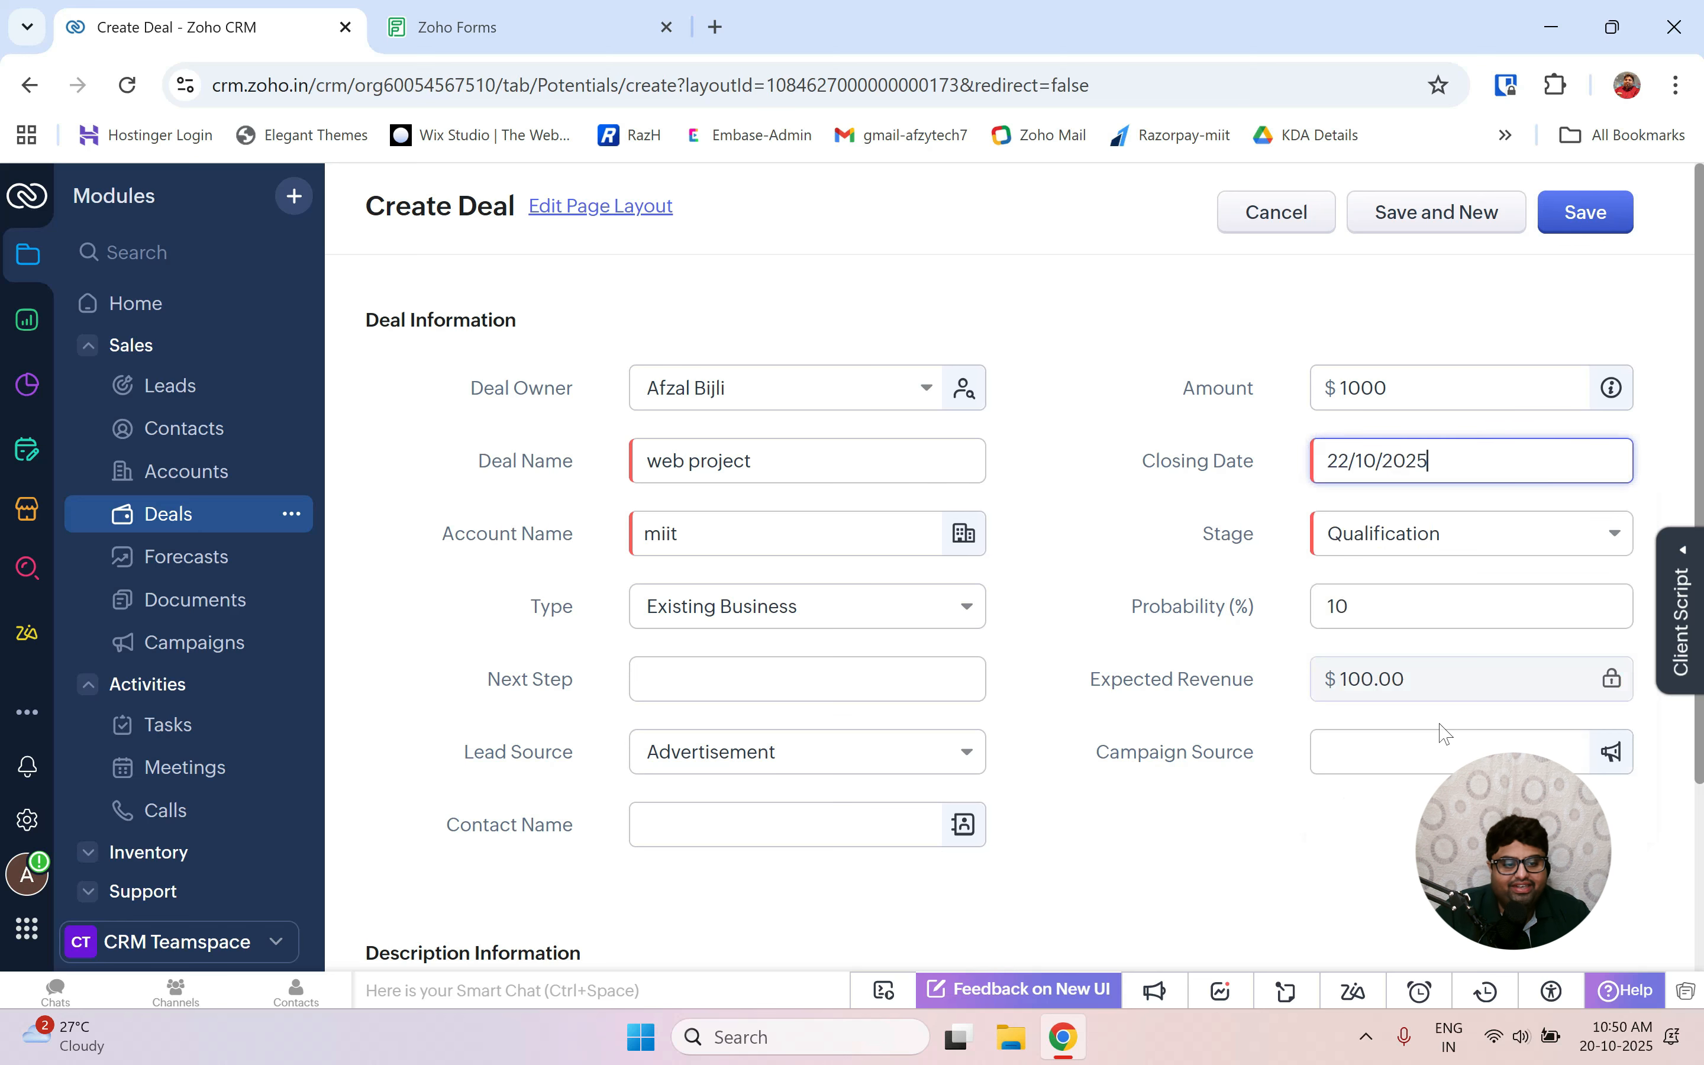
# Set the stage to Needs Analysis and save the deal.
pyautogui.click(1434, 553)
pyautogui.scroll(-1, 1447, 648)
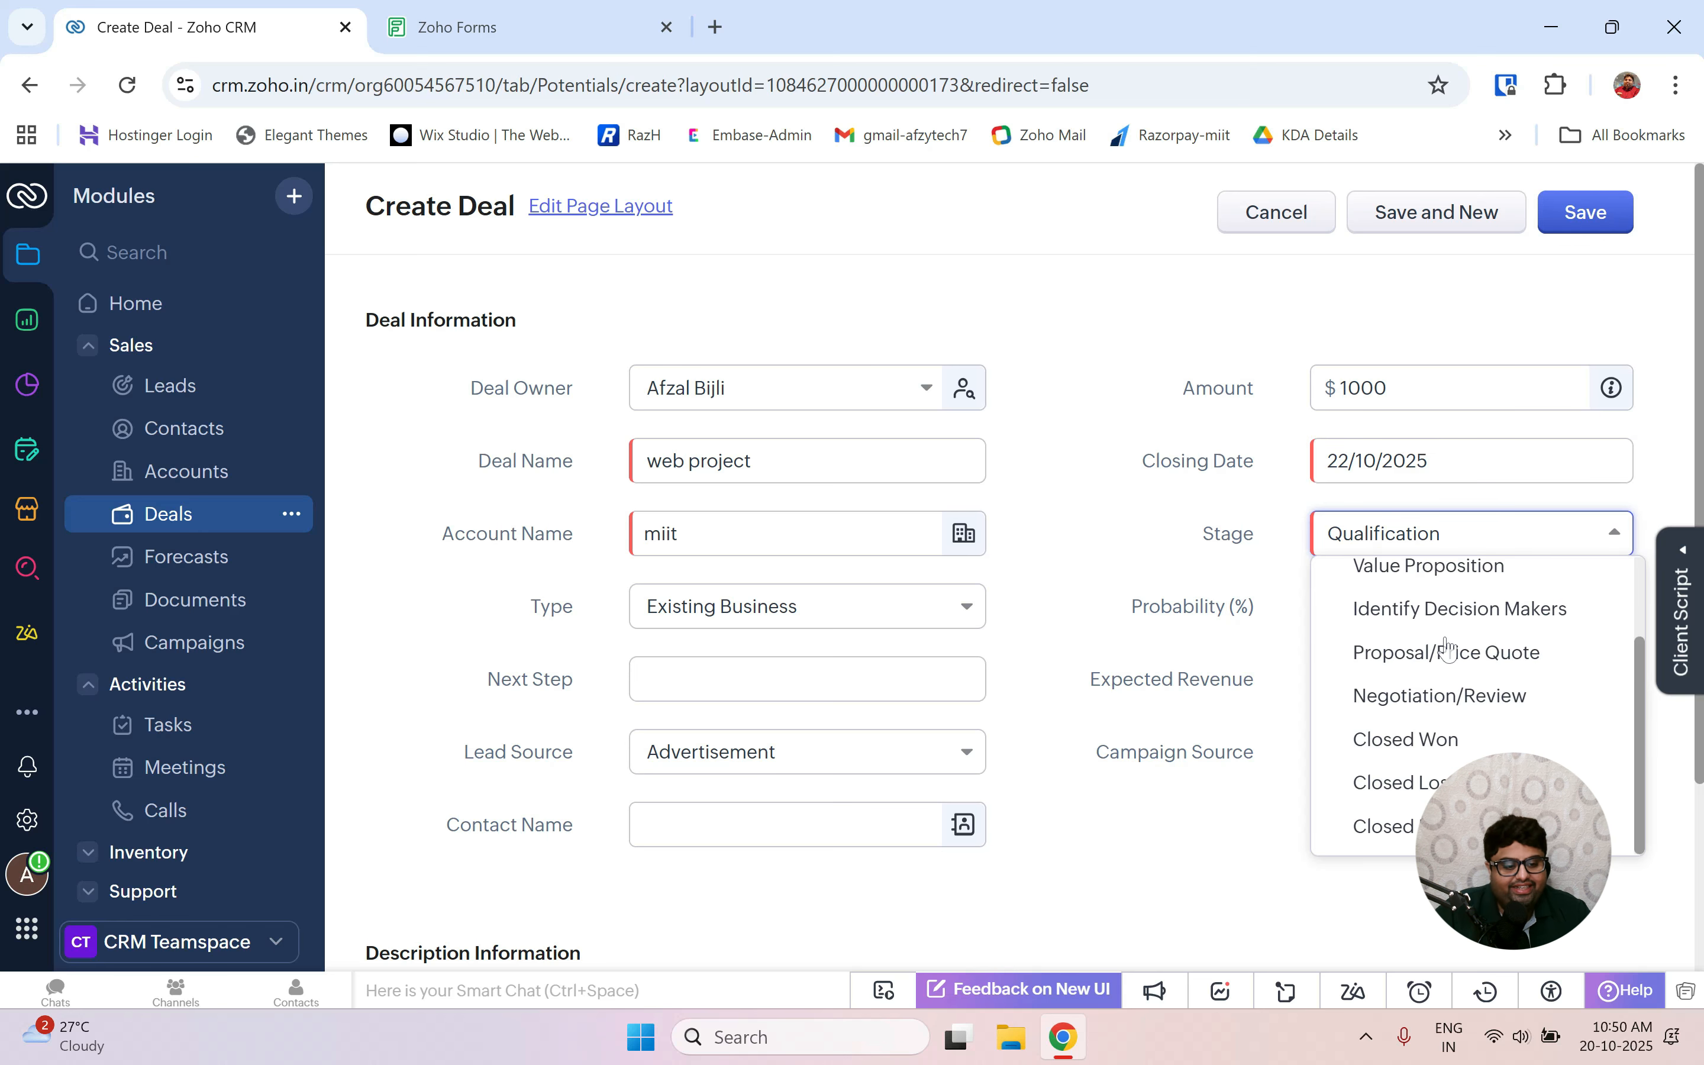
pyautogui.scroll(2, 1447, 644)
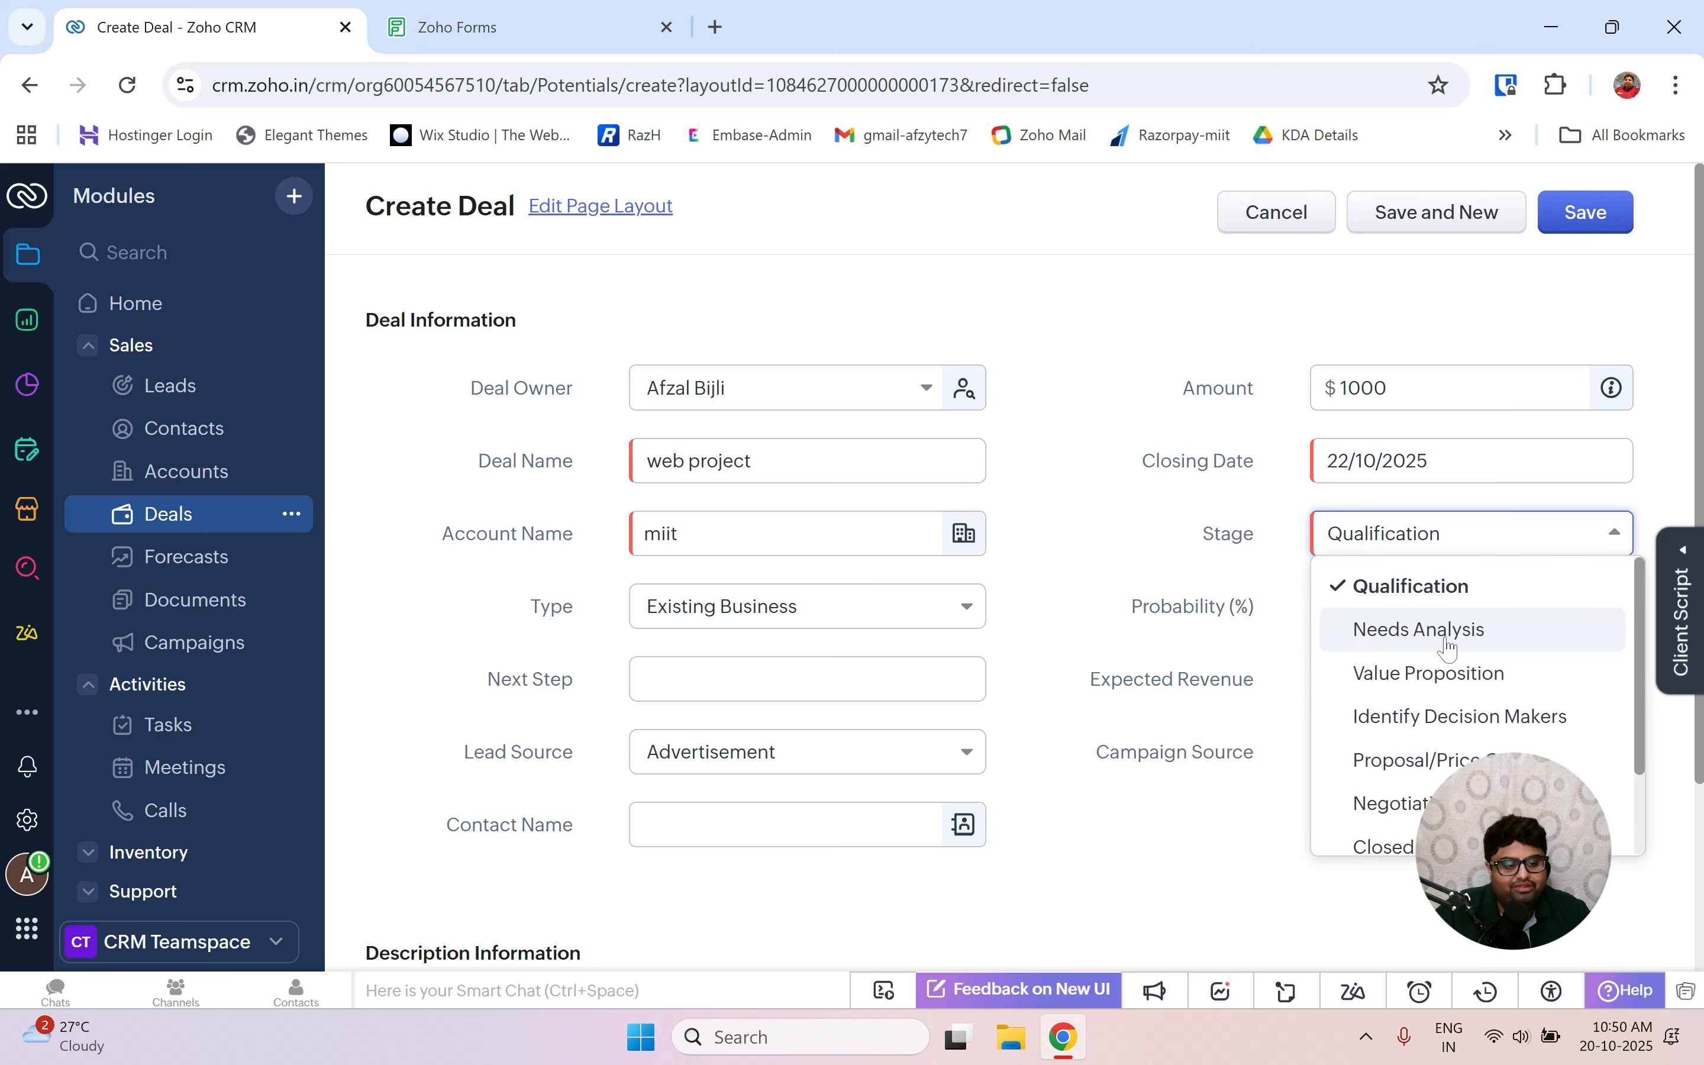
pyautogui.click(1410, 630)
pyautogui.scroll(-3, 1412, 641)
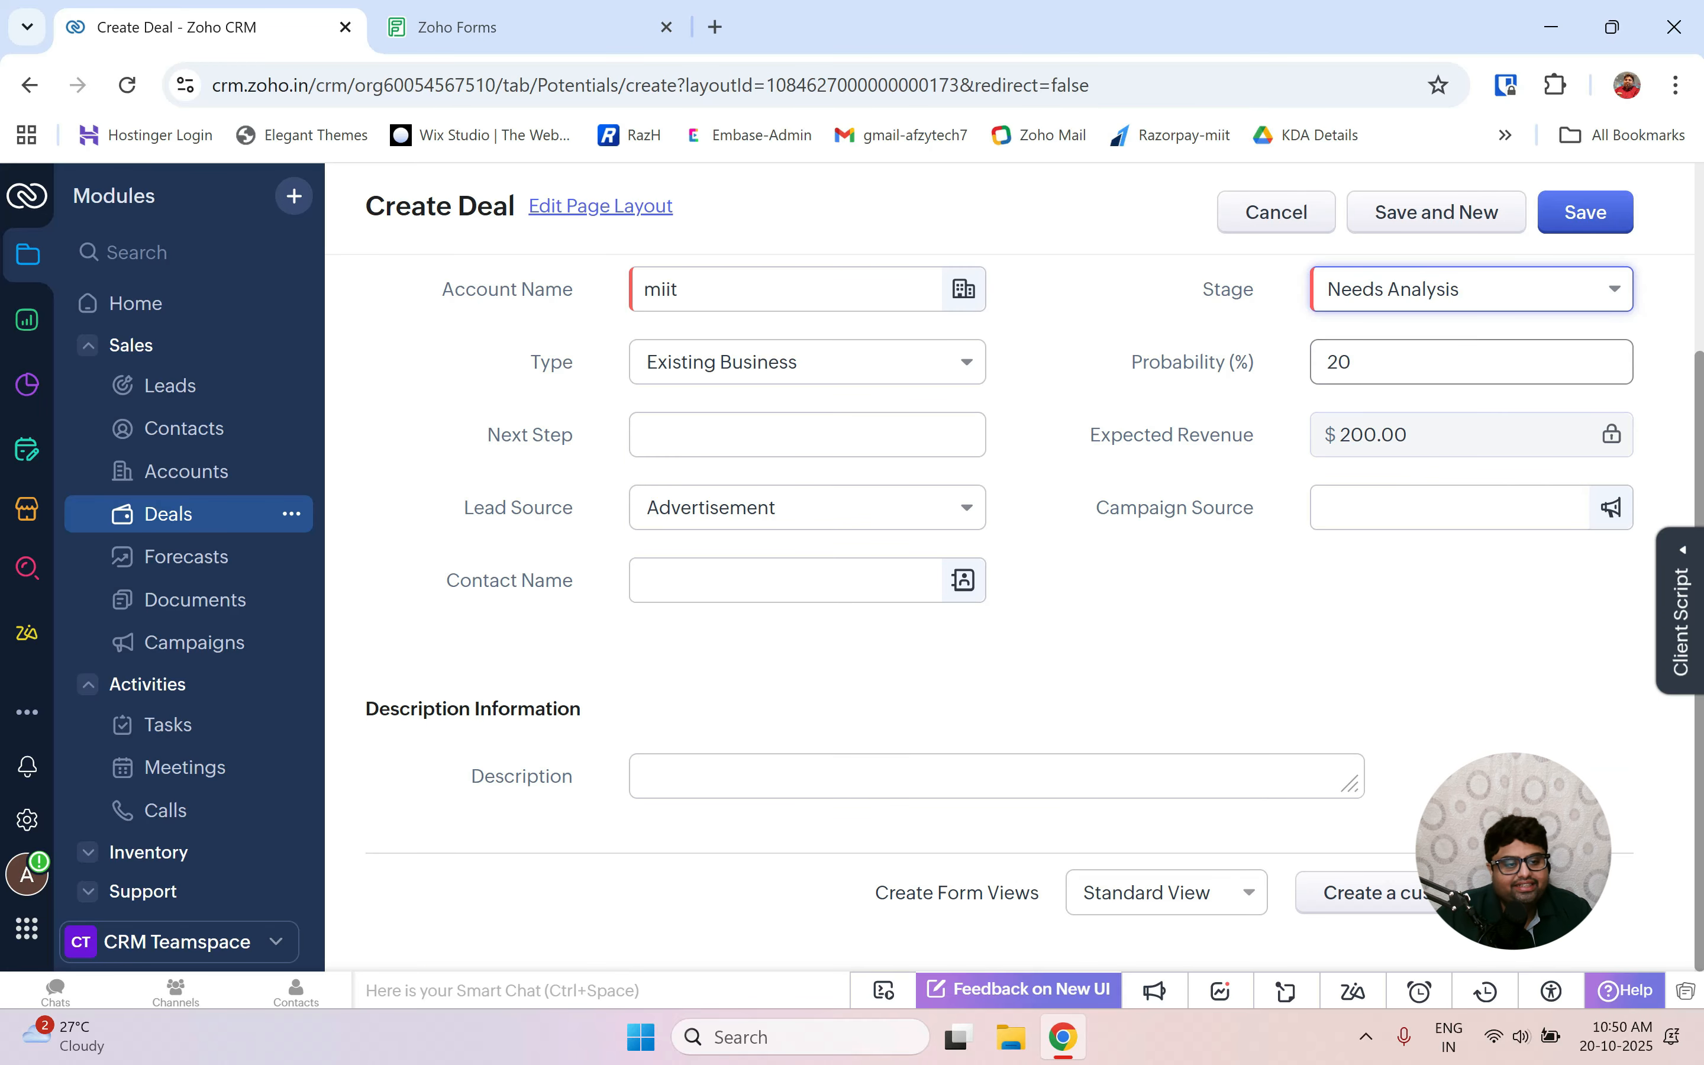
pyautogui.click(1456, 288)
pyautogui.click(1440, 560)
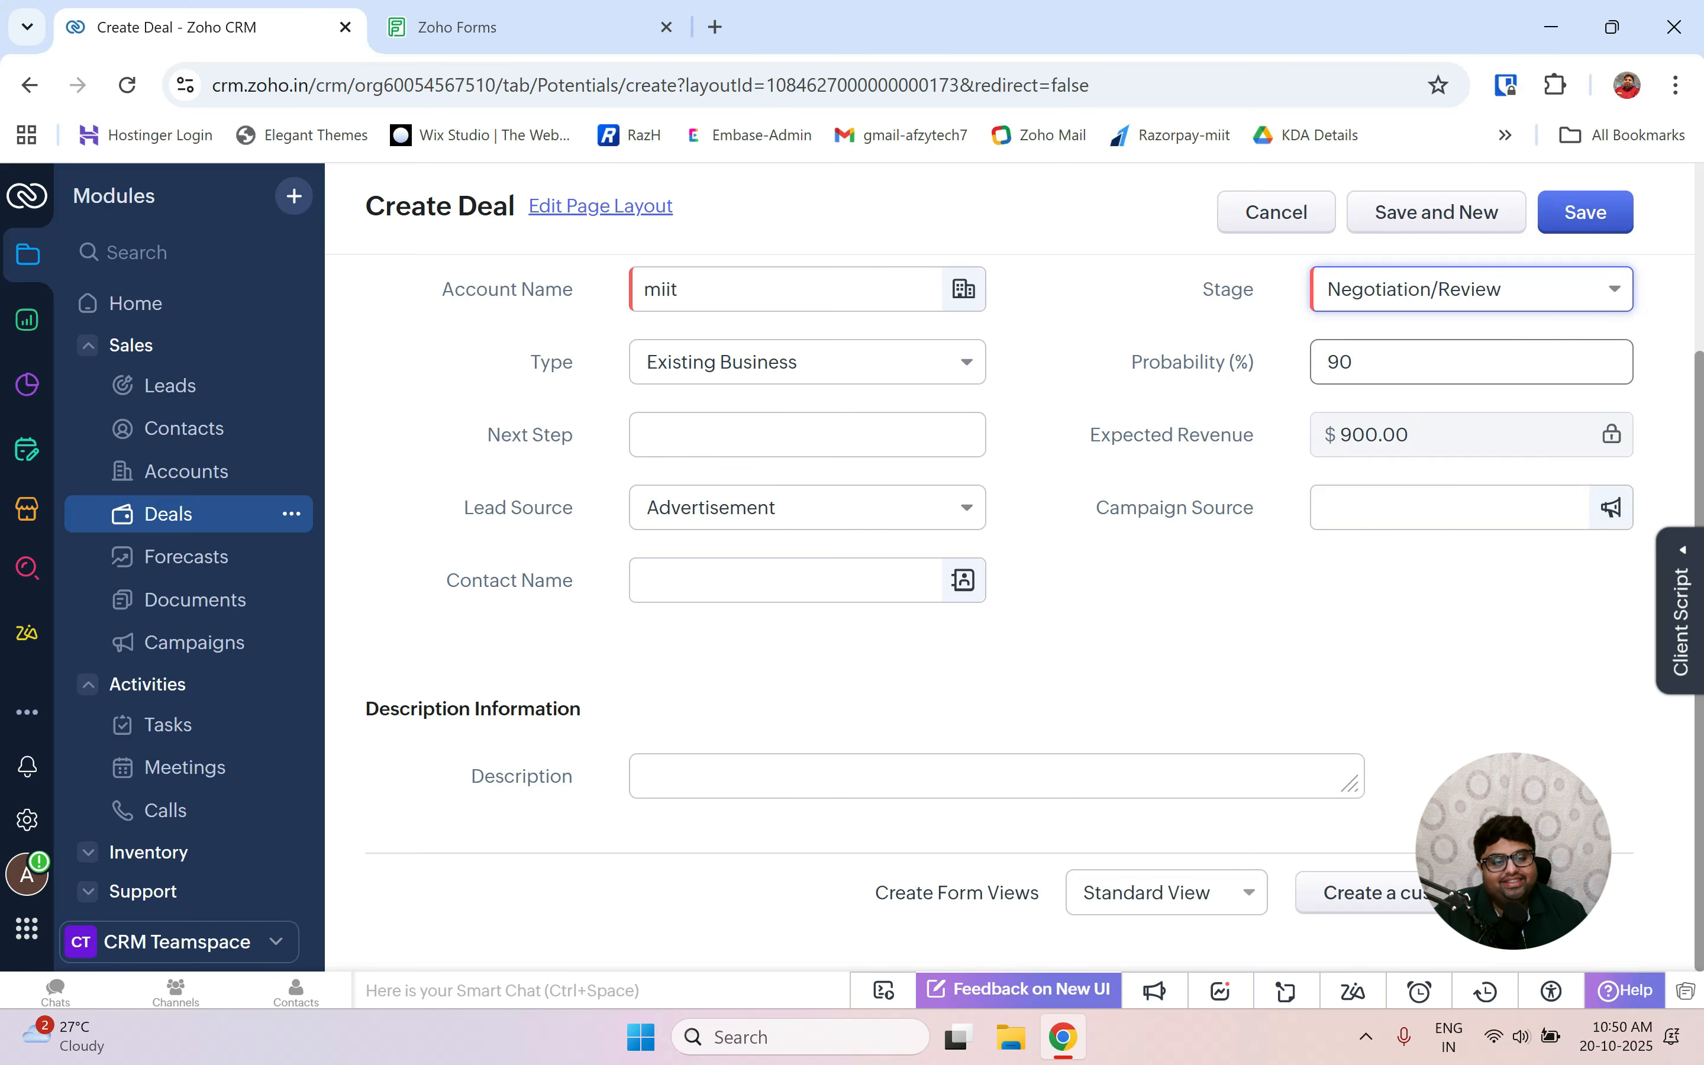
pyautogui.click(1423, 310)
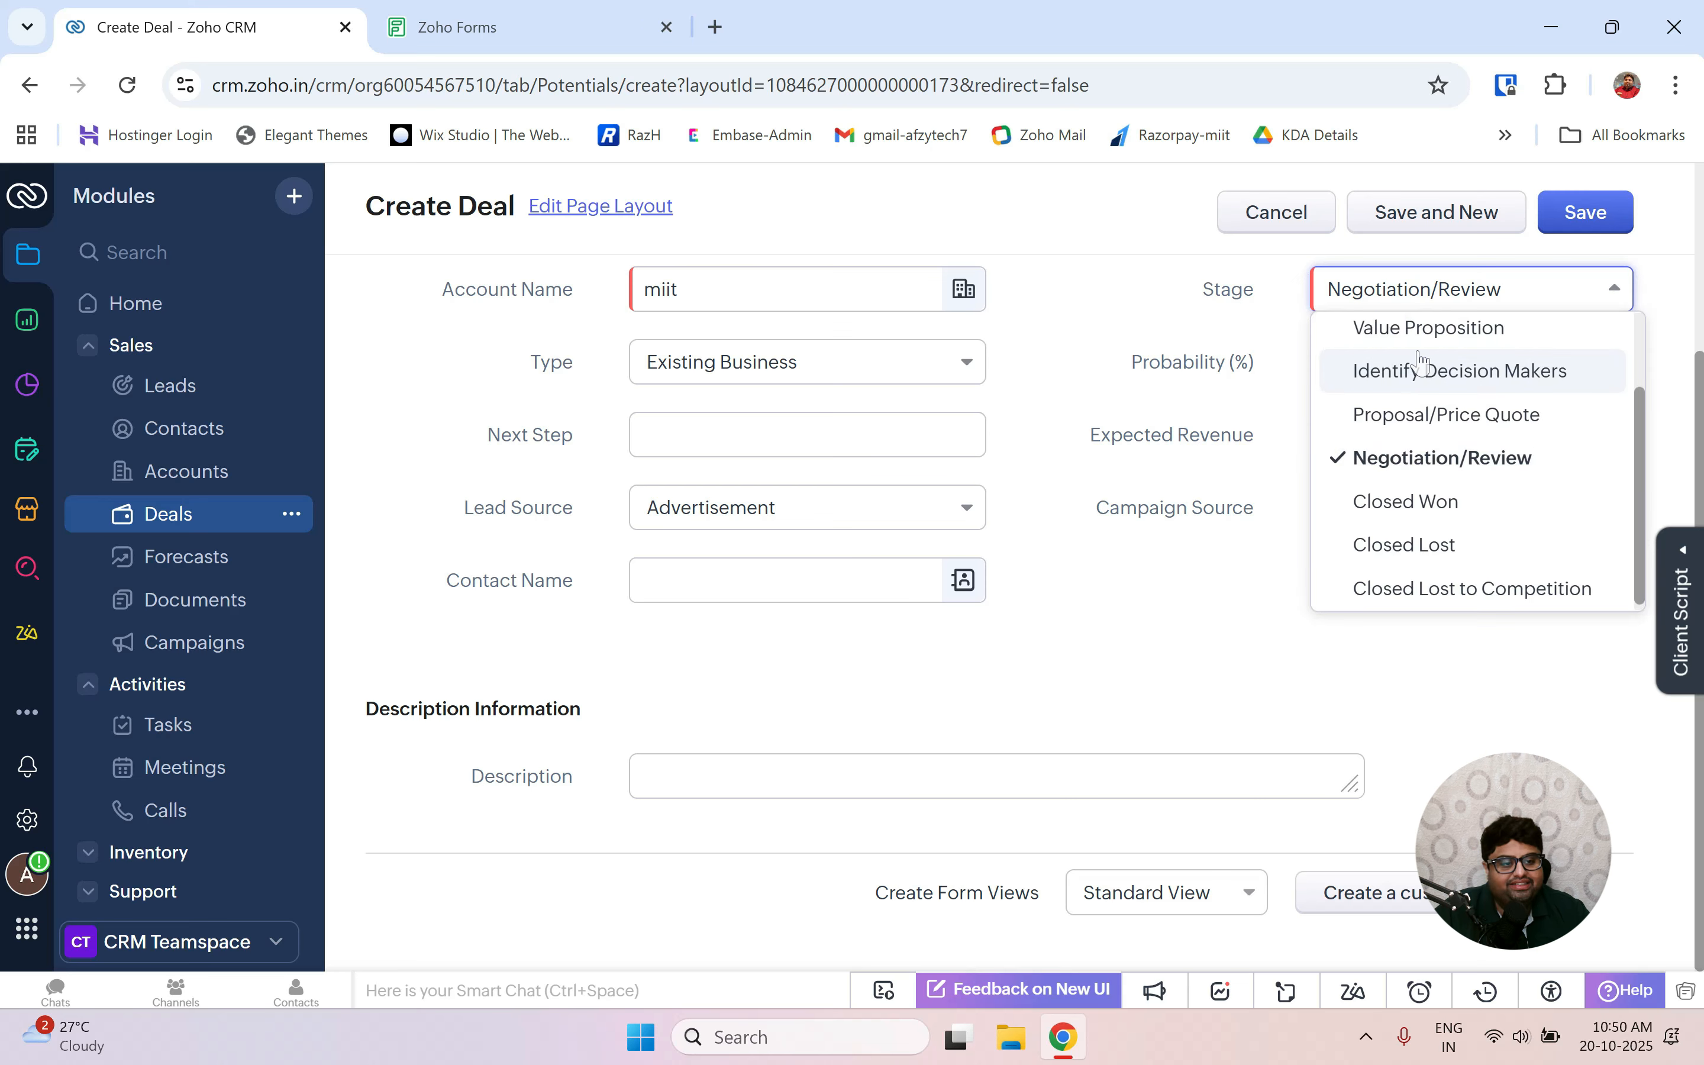
pyautogui.scroll(1, 1417, 366)
pyautogui.click(1419, 326)
pyautogui.click(1595, 219)
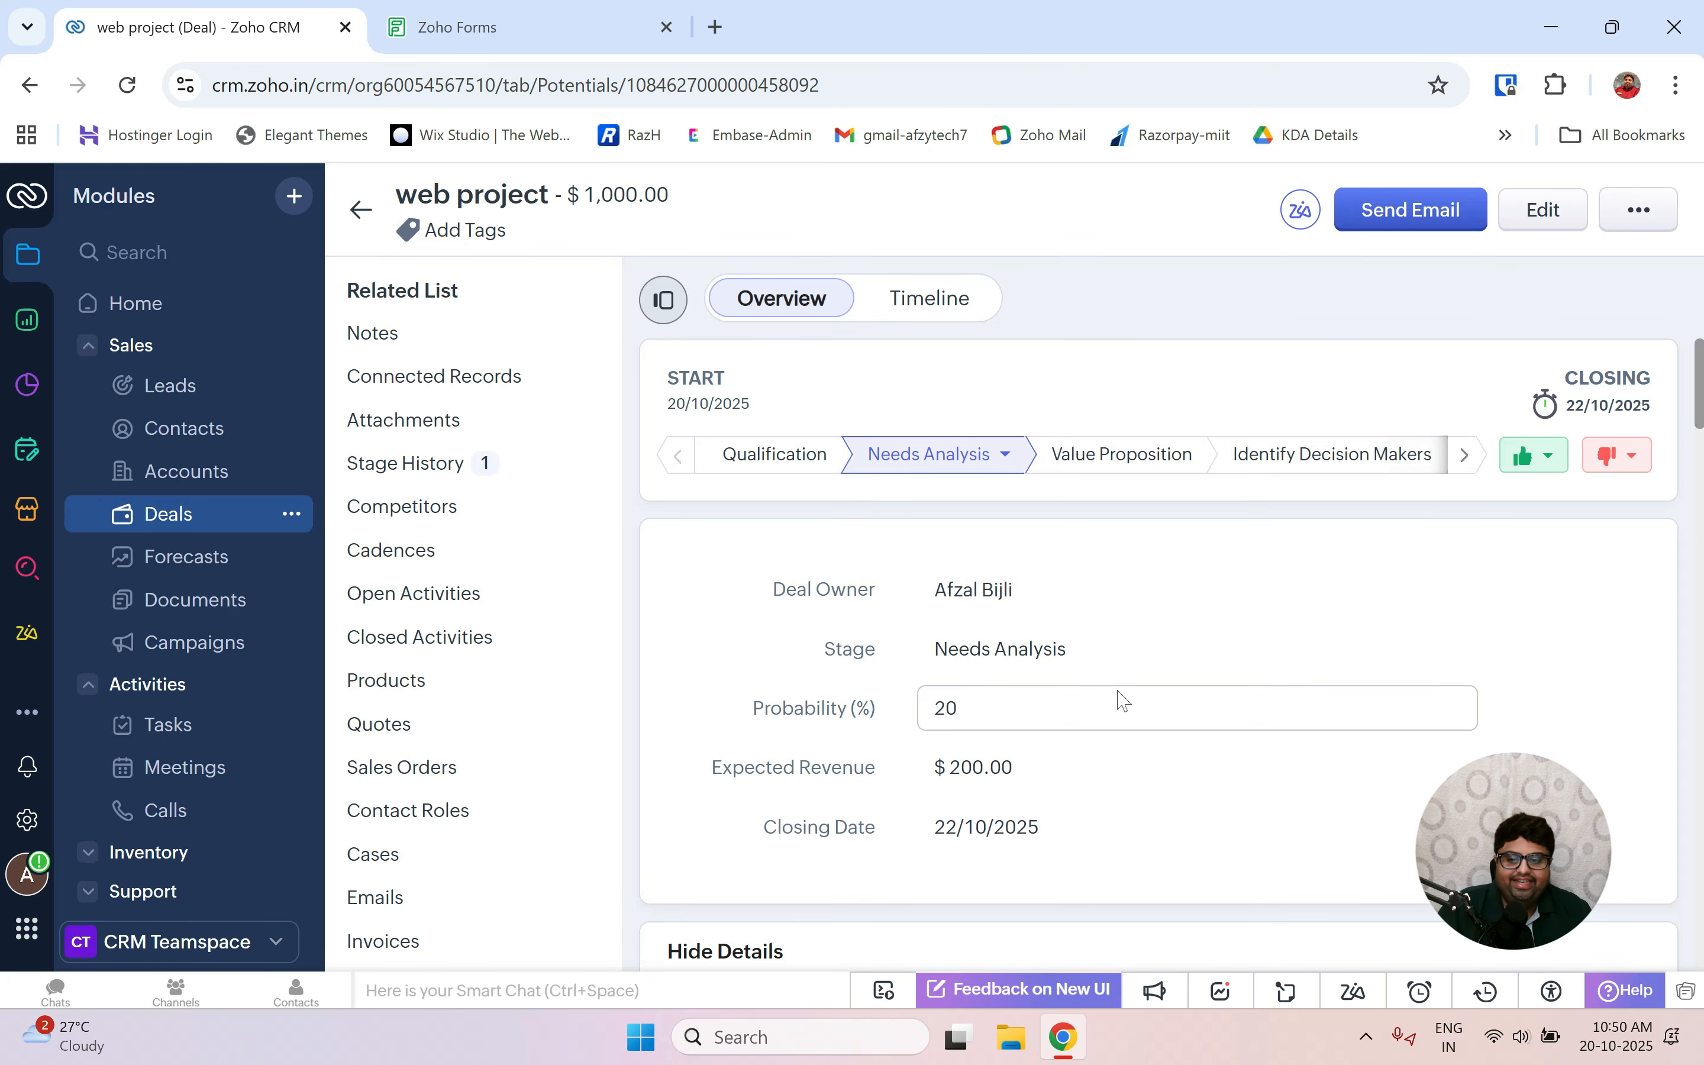
# Reopen the web project deal record from the Deals list.
pyautogui.scroll(-4, 1022, 718)
pyautogui.scroll(4, 1021, 717)
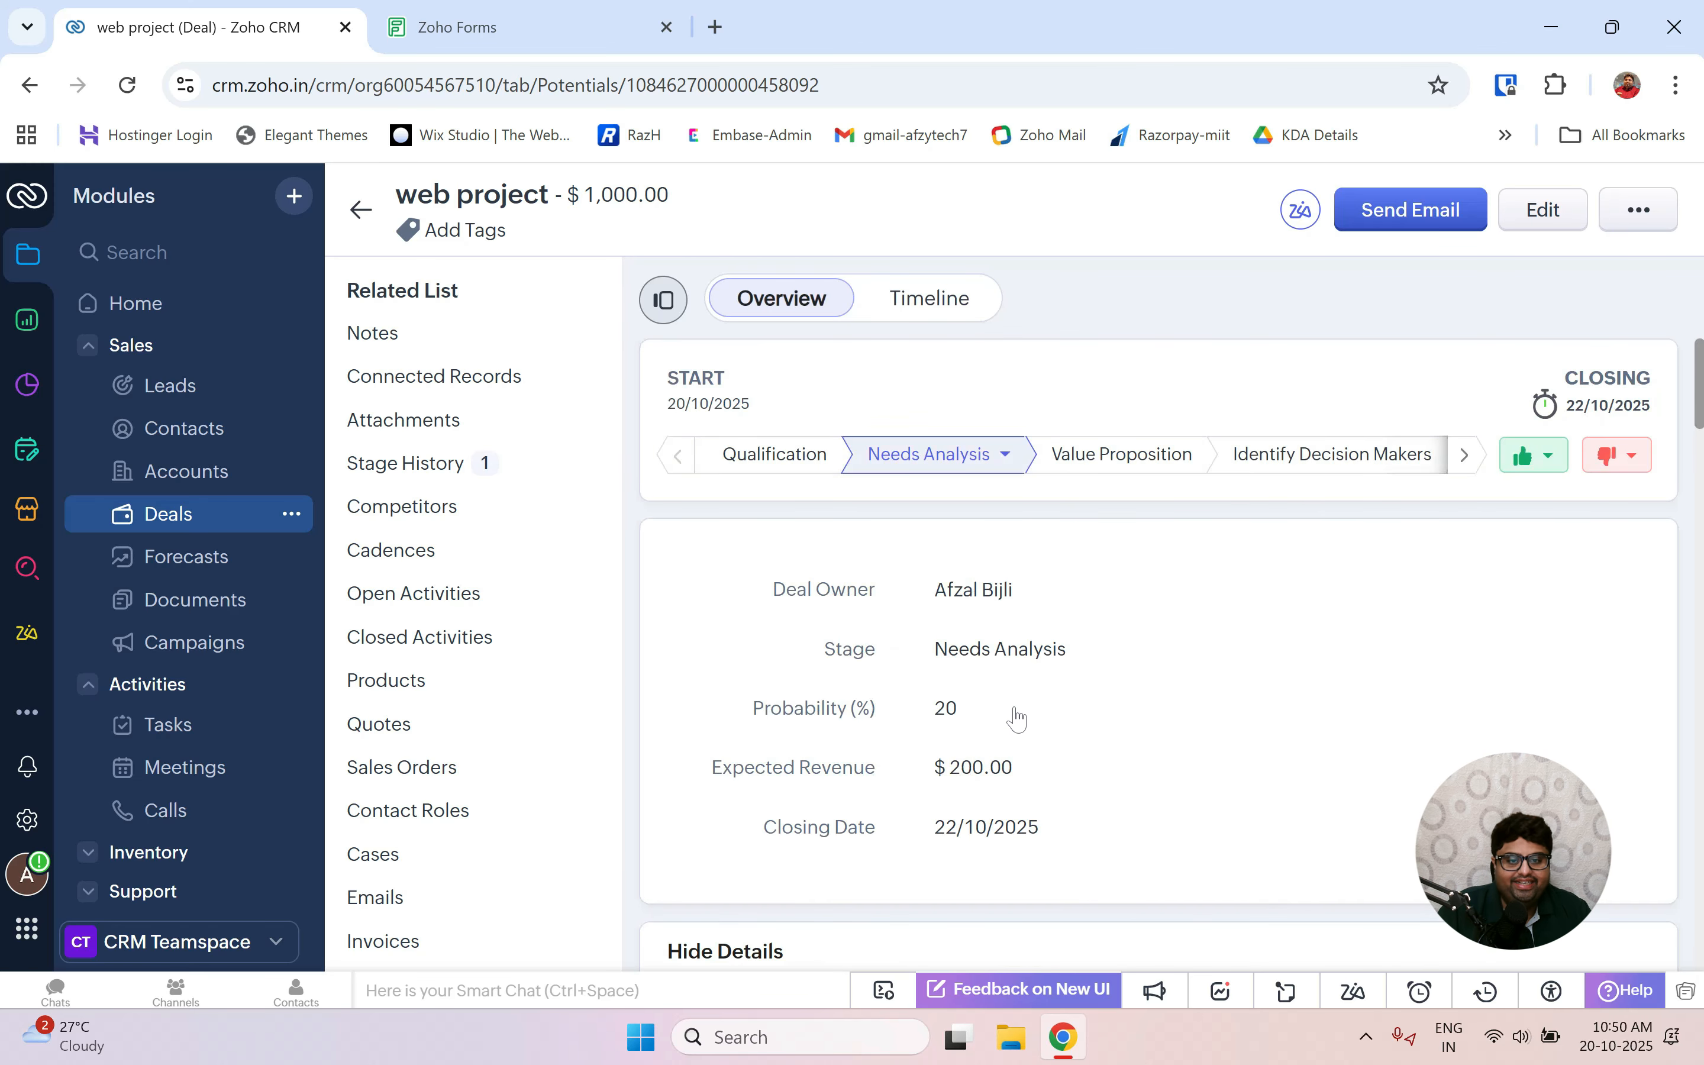
pyautogui.click(936, 298)
pyautogui.click(810, 308)
pyautogui.scroll(-4, 1019, 692)
pyautogui.scroll(4, 1019, 693)
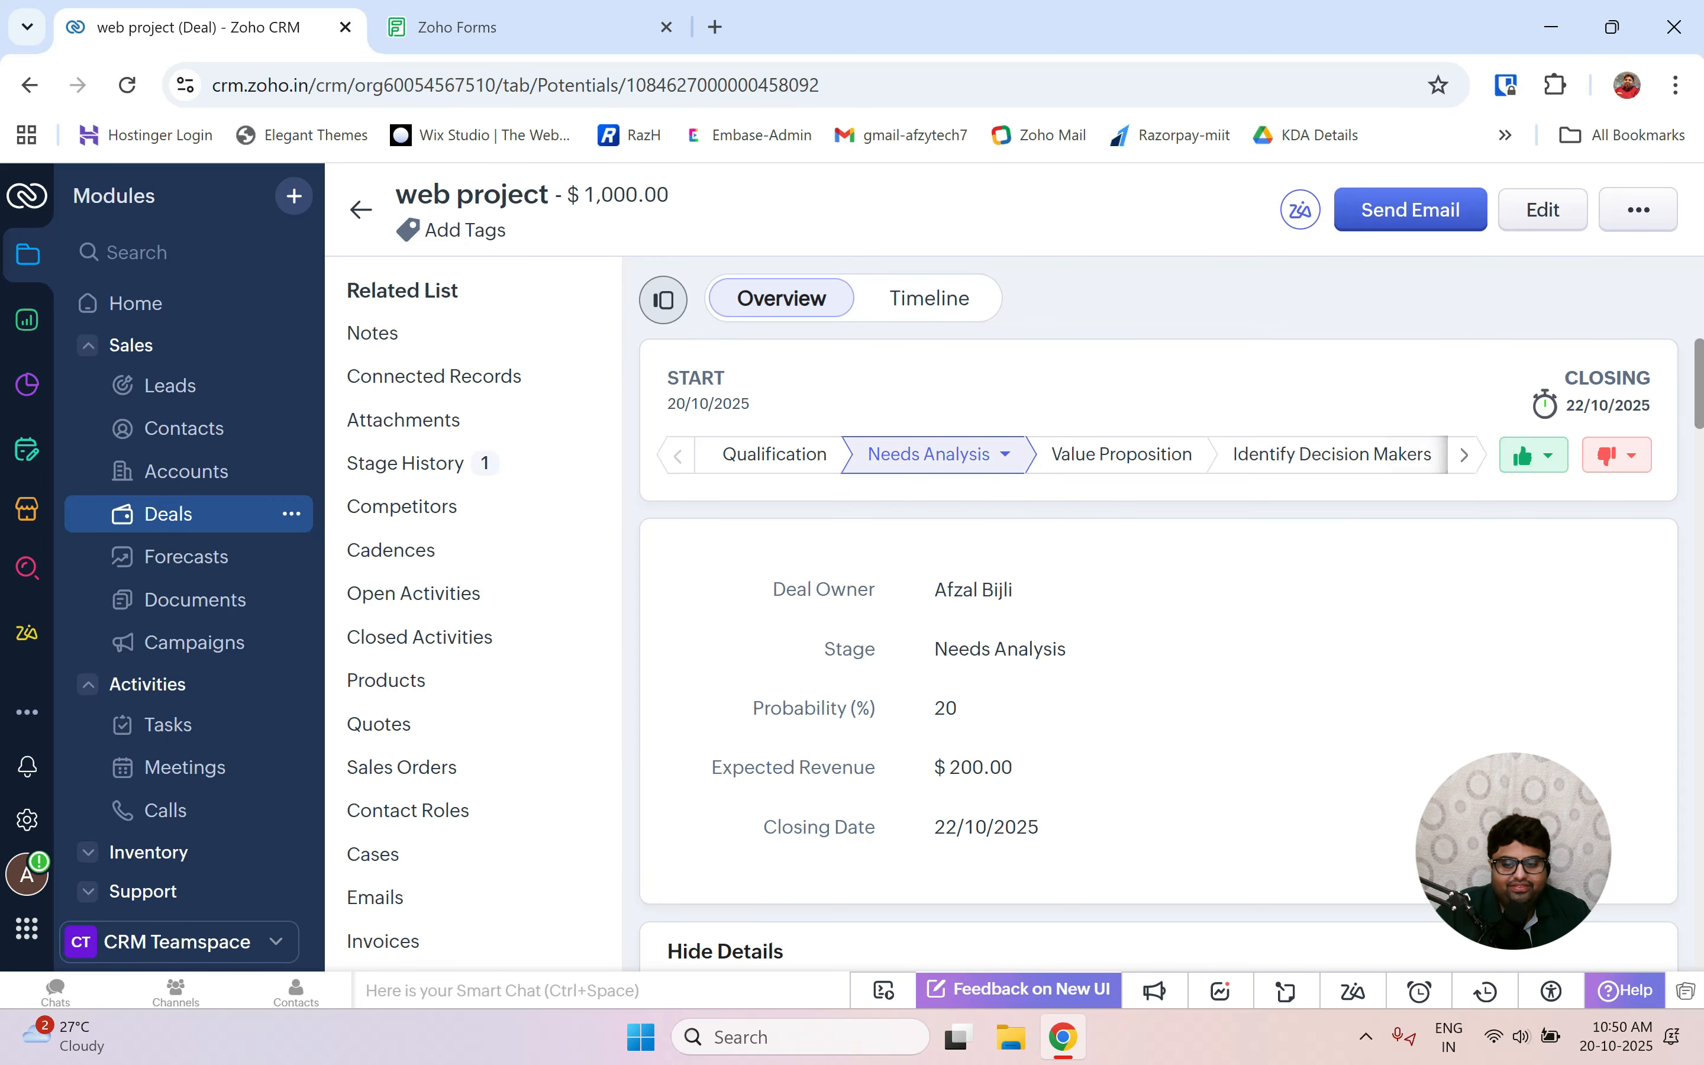
pyautogui.click(156, 521)
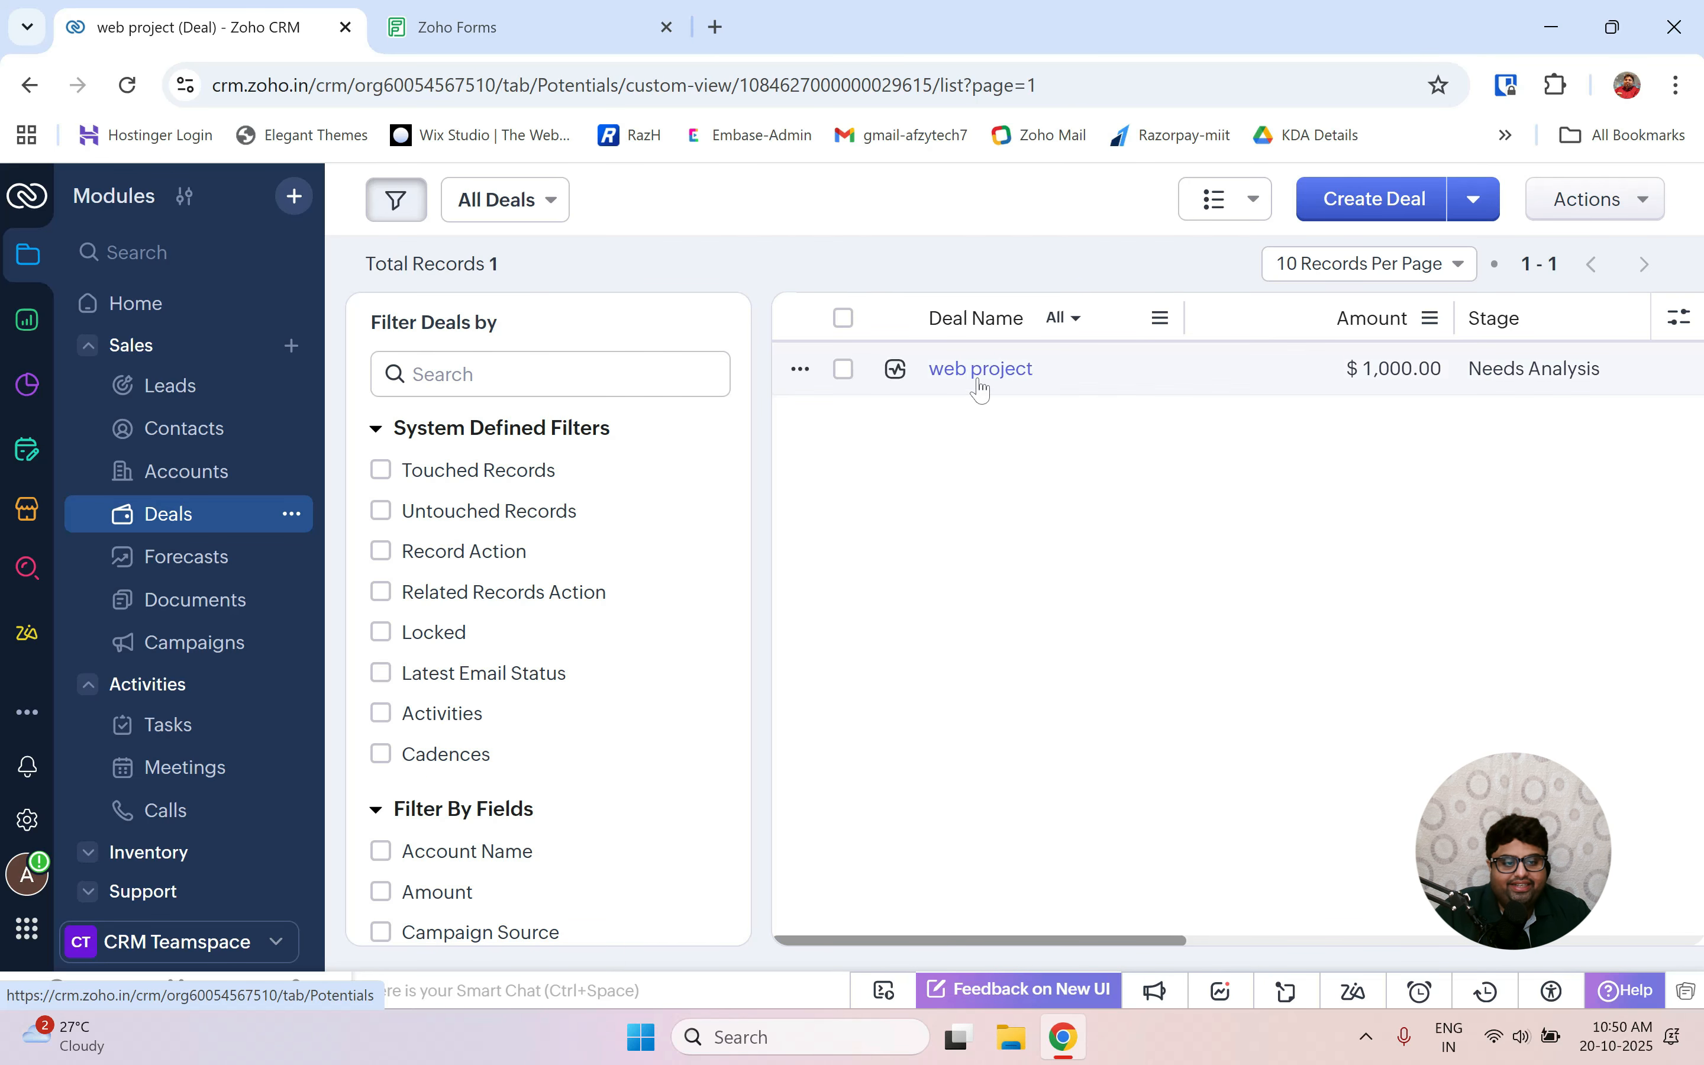
pyautogui.click(979, 380)
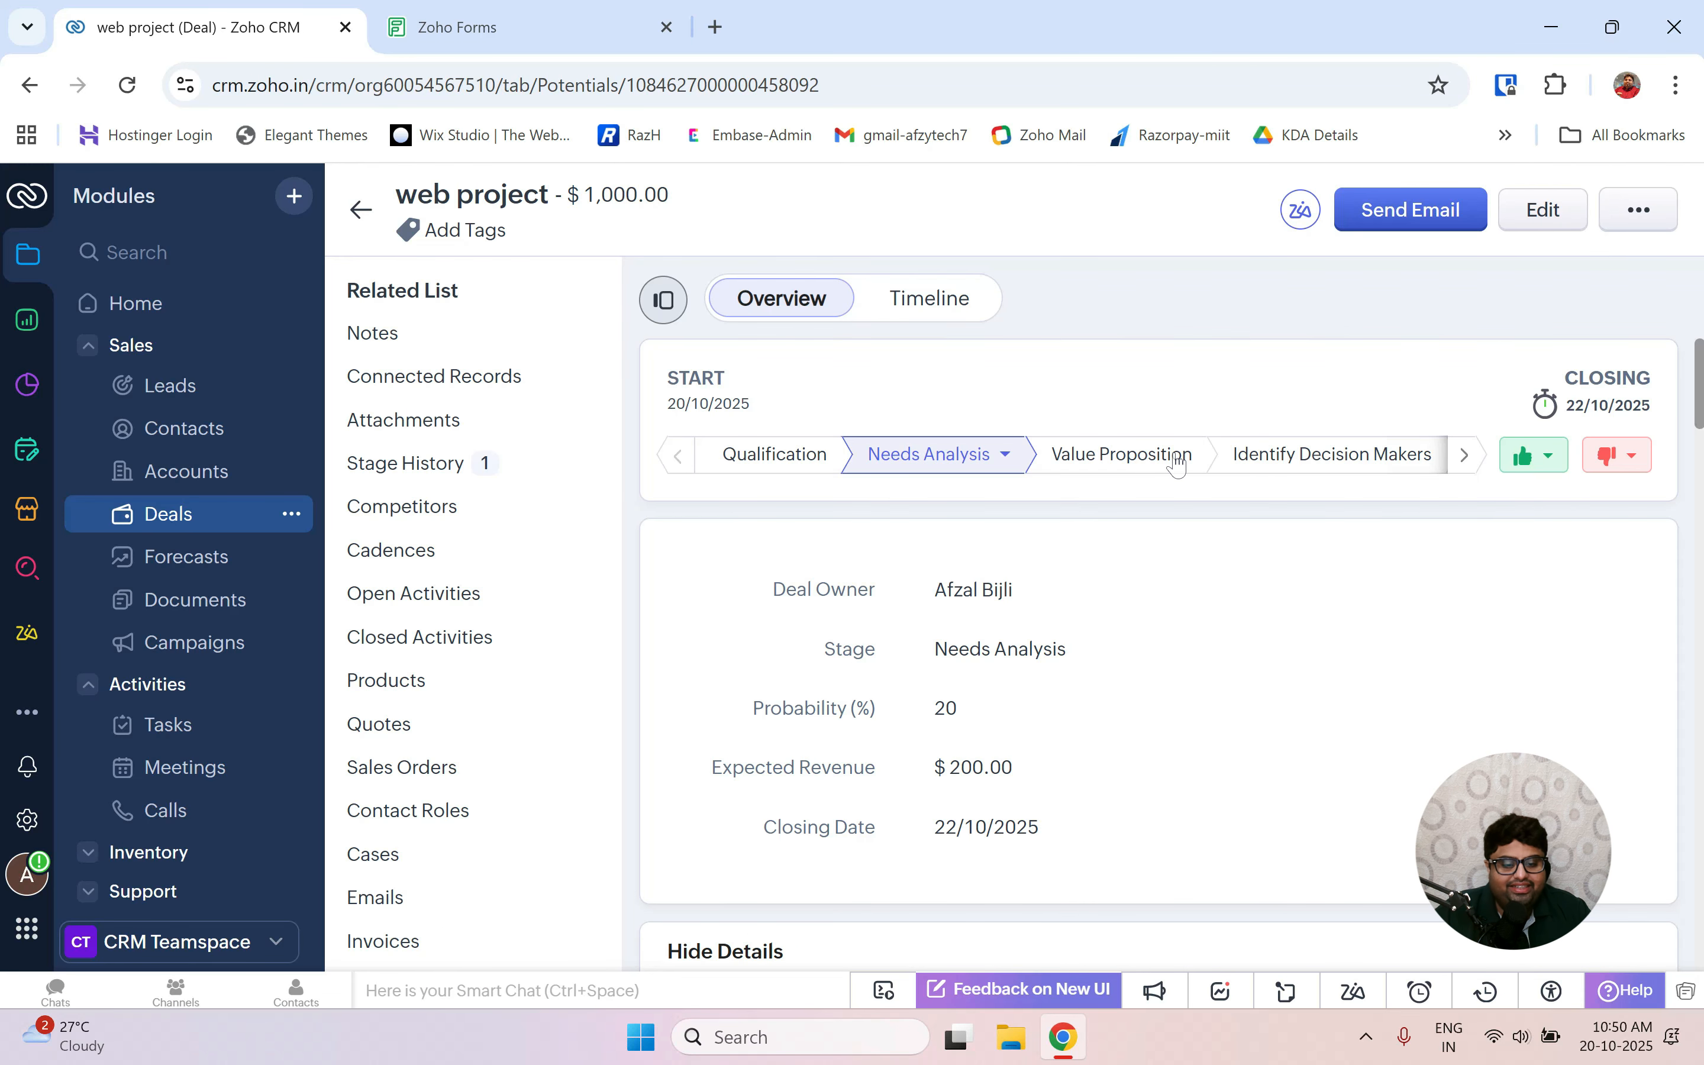
# Change the deal's stage to Closed Won and confirm the change.
pyautogui.scroll(-3, 1061, 692)
pyautogui.scroll(3, 1061, 693)
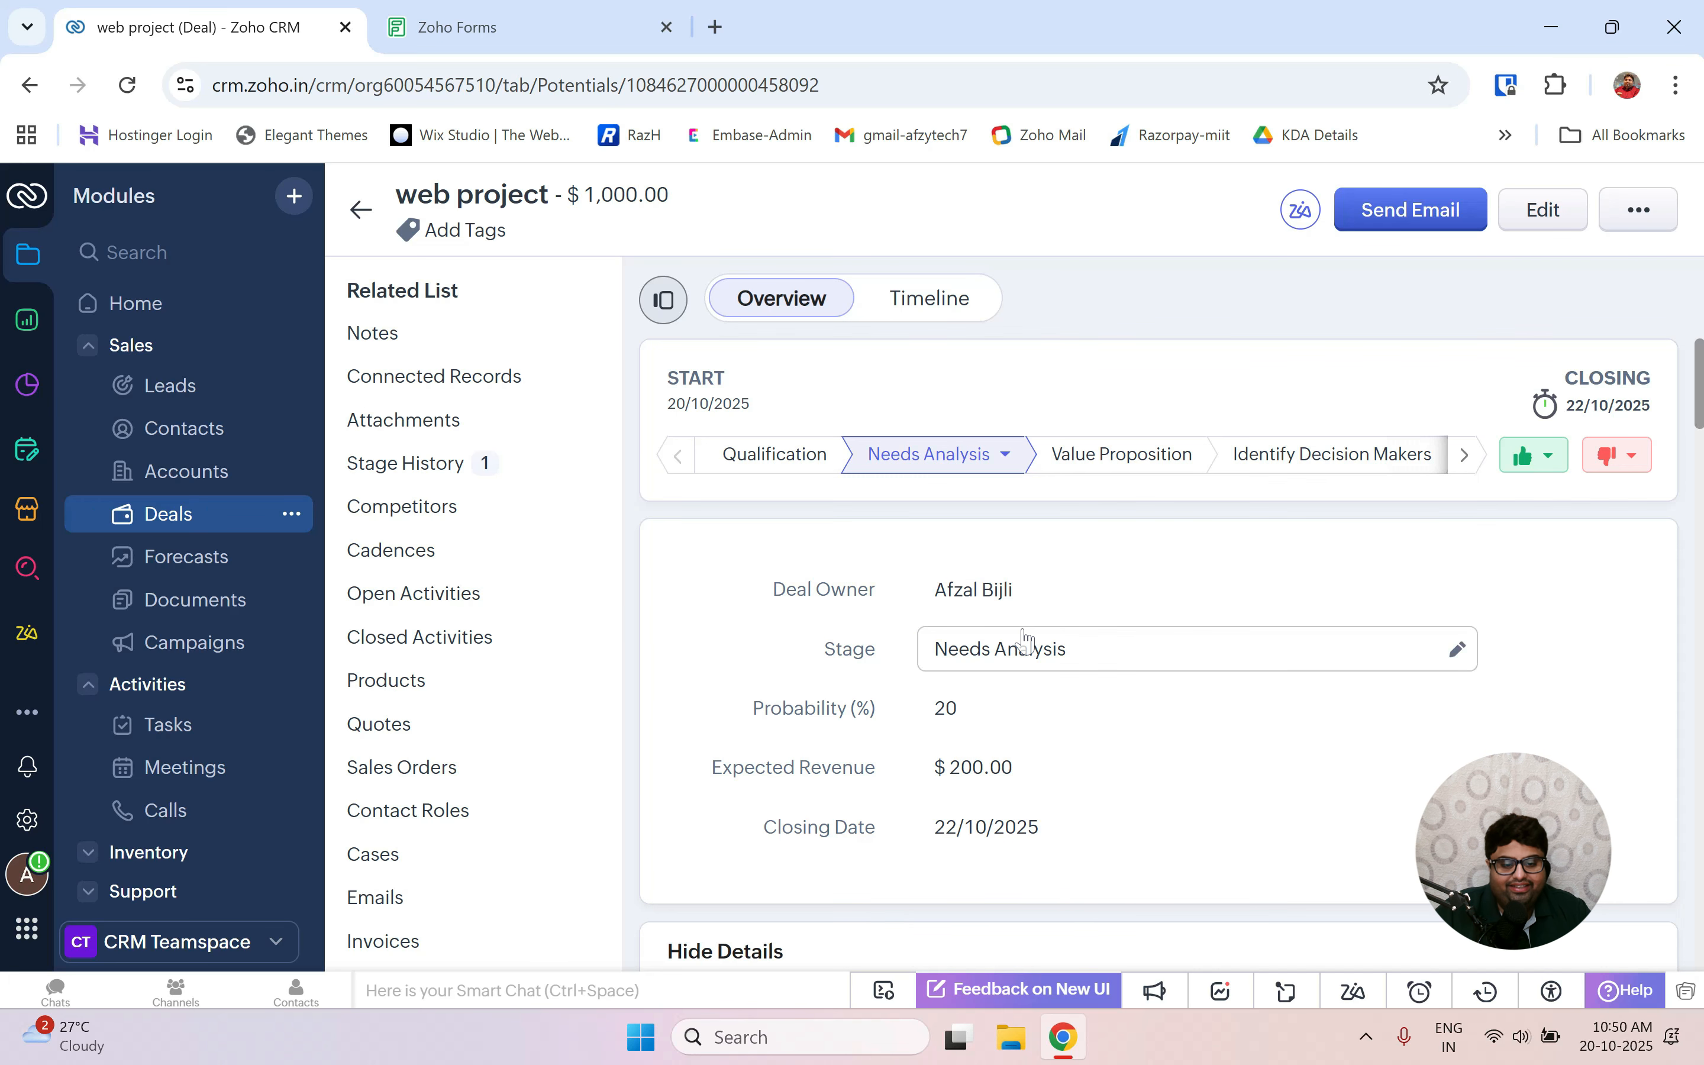
pyautogui.click(1066, 666)
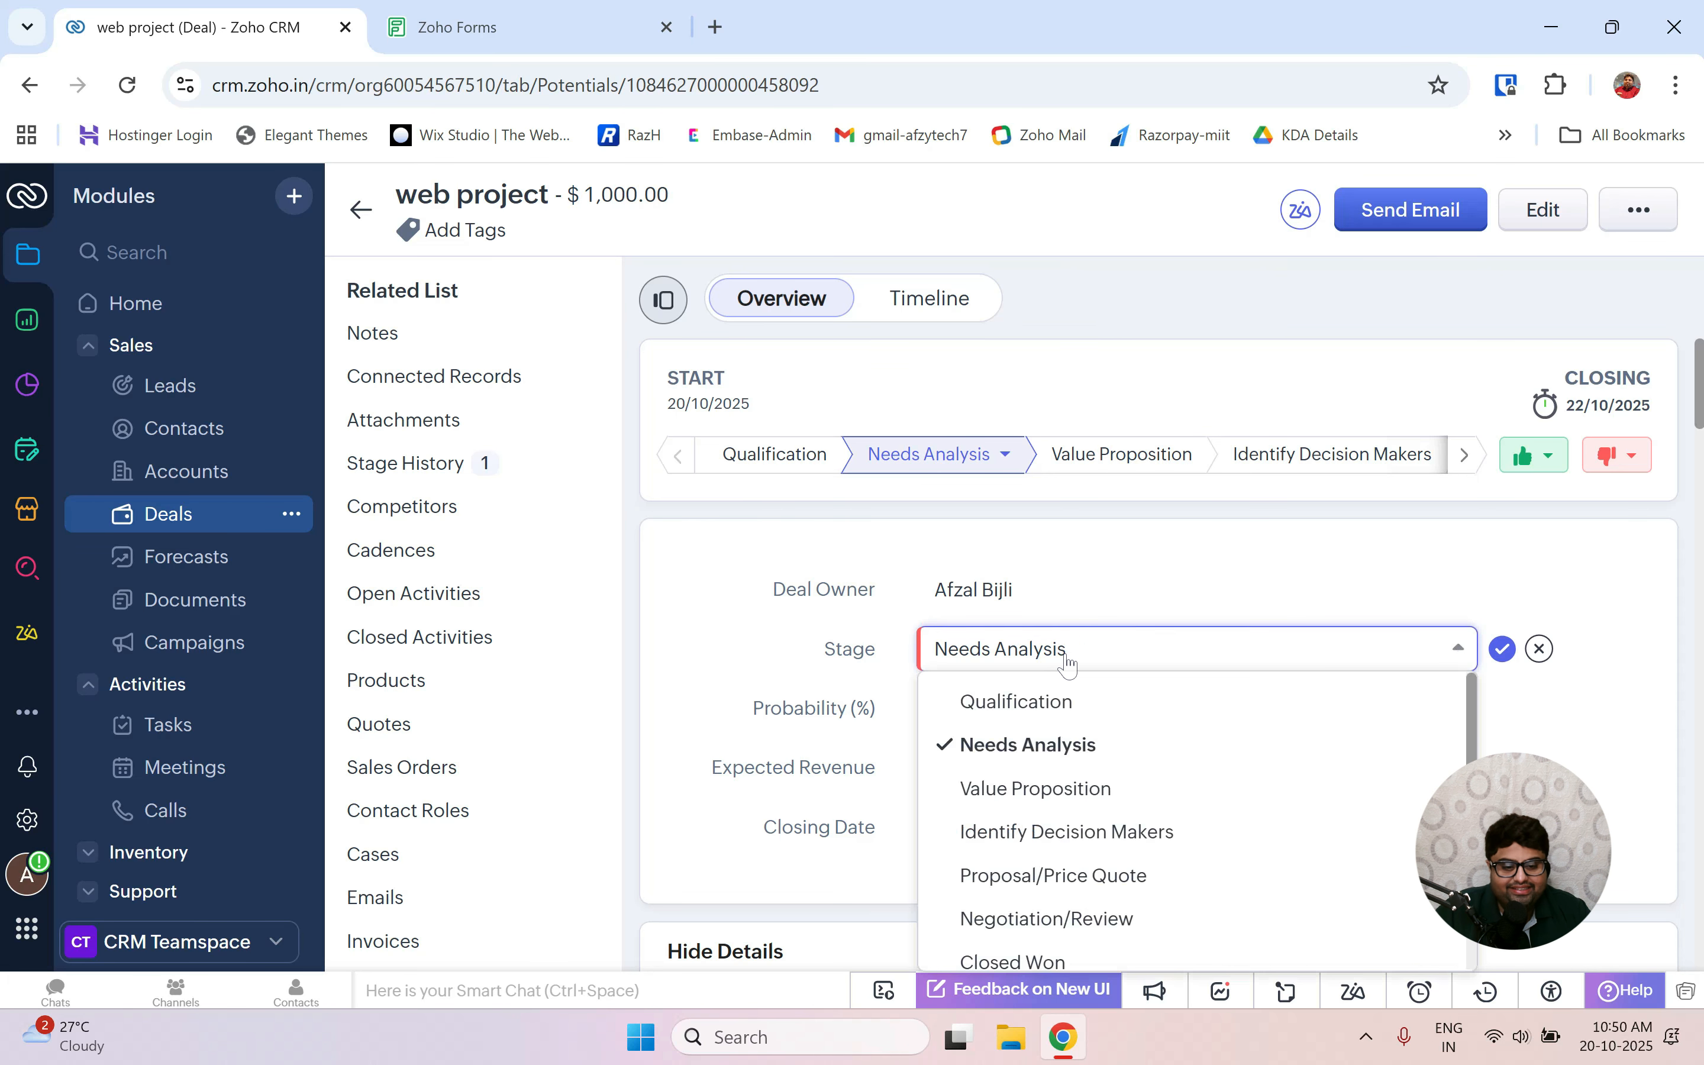
pyautogui.scroll(-1, 1055, 868)
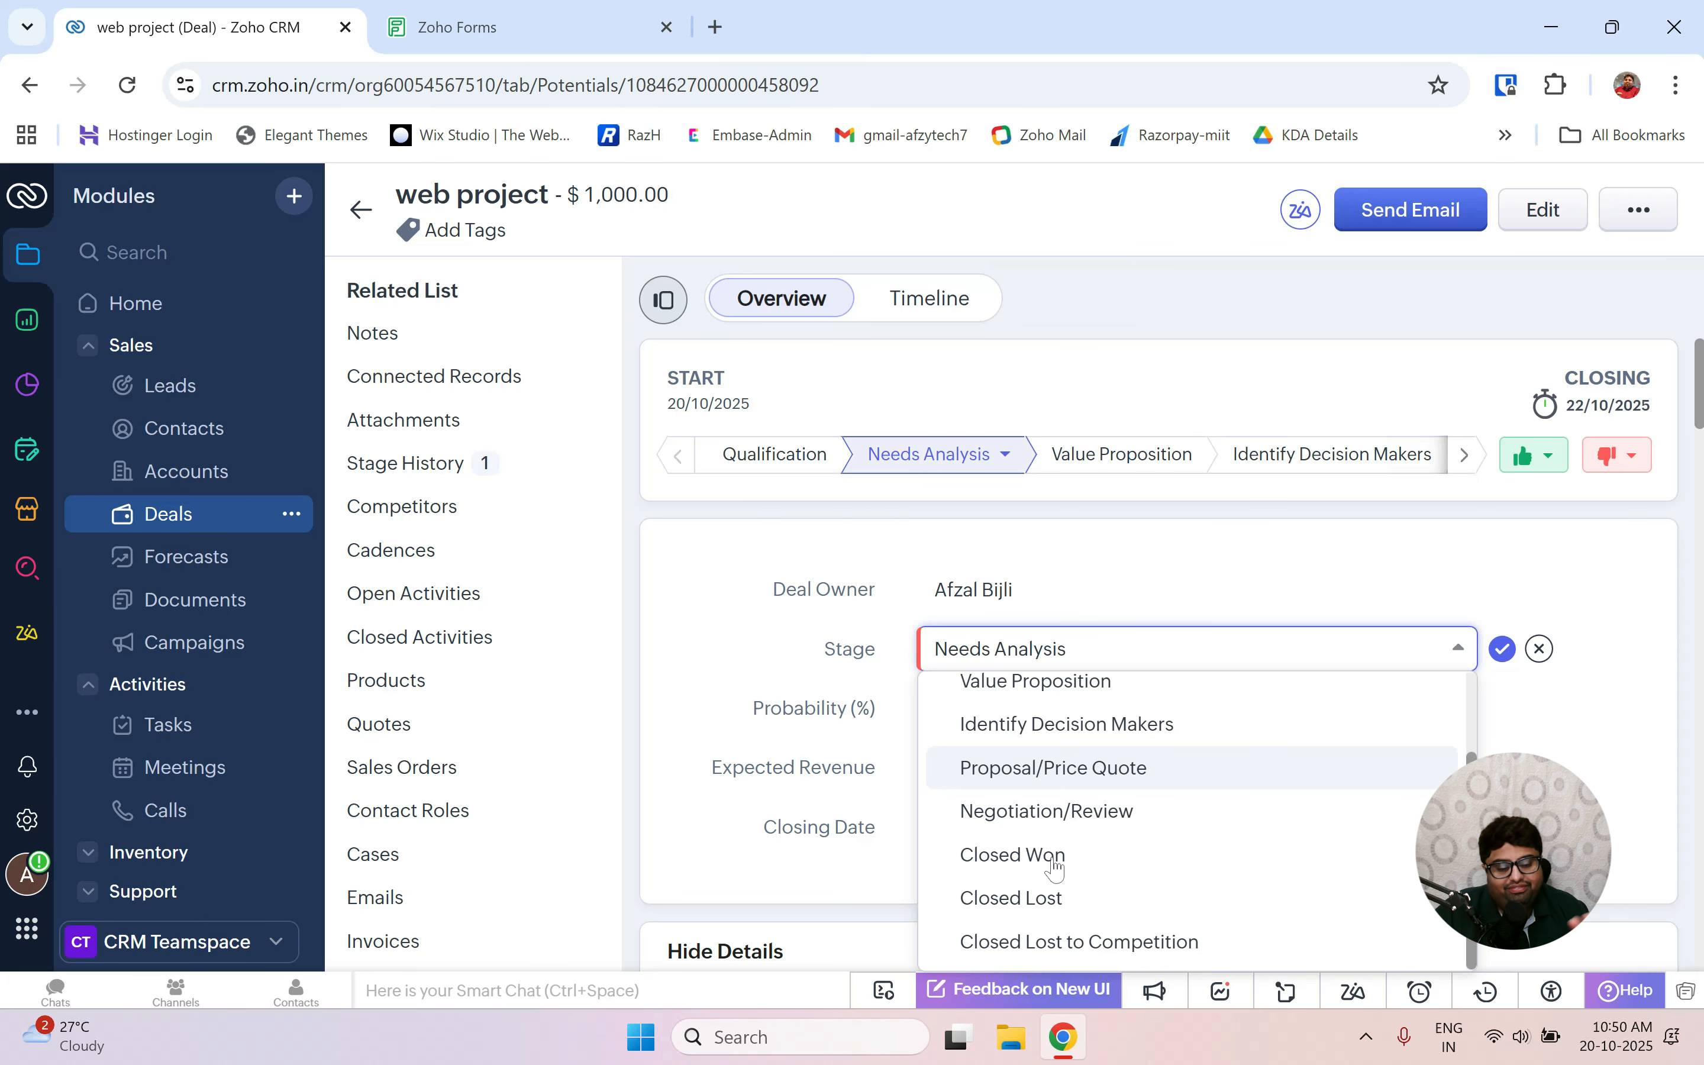
pyautogui.click(1010, 865)
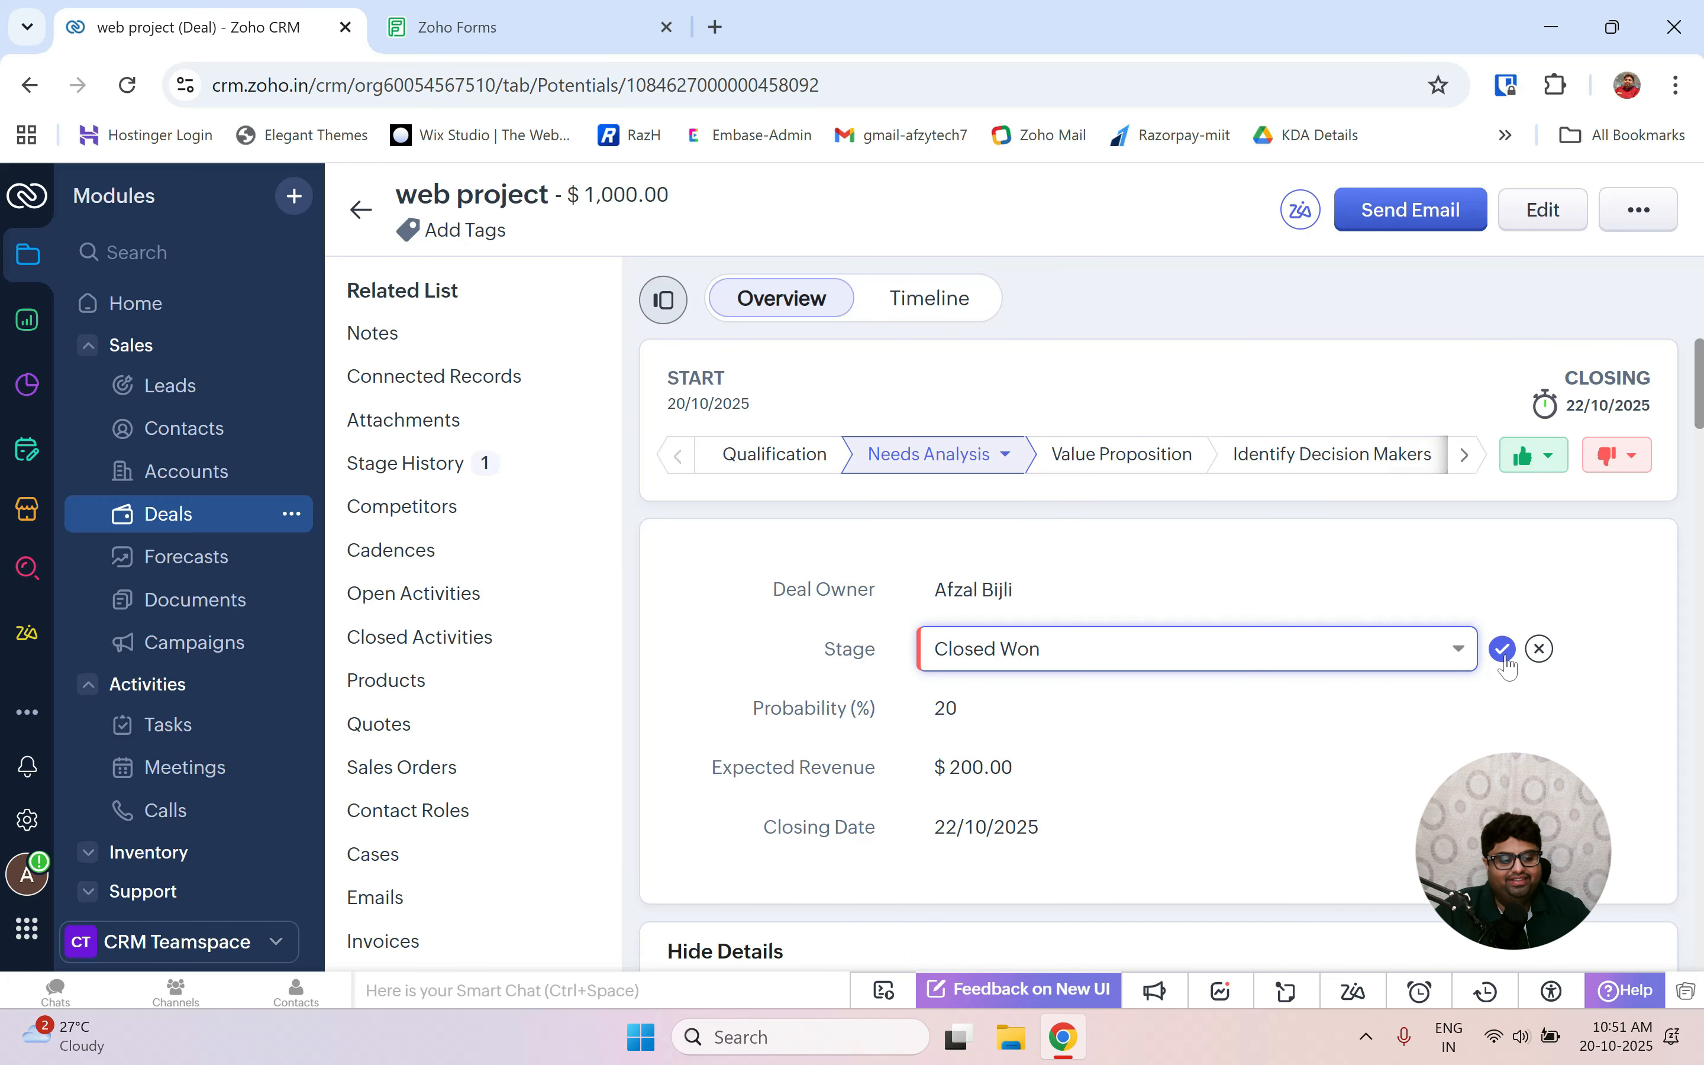
pyautogui.click(1421, 662)
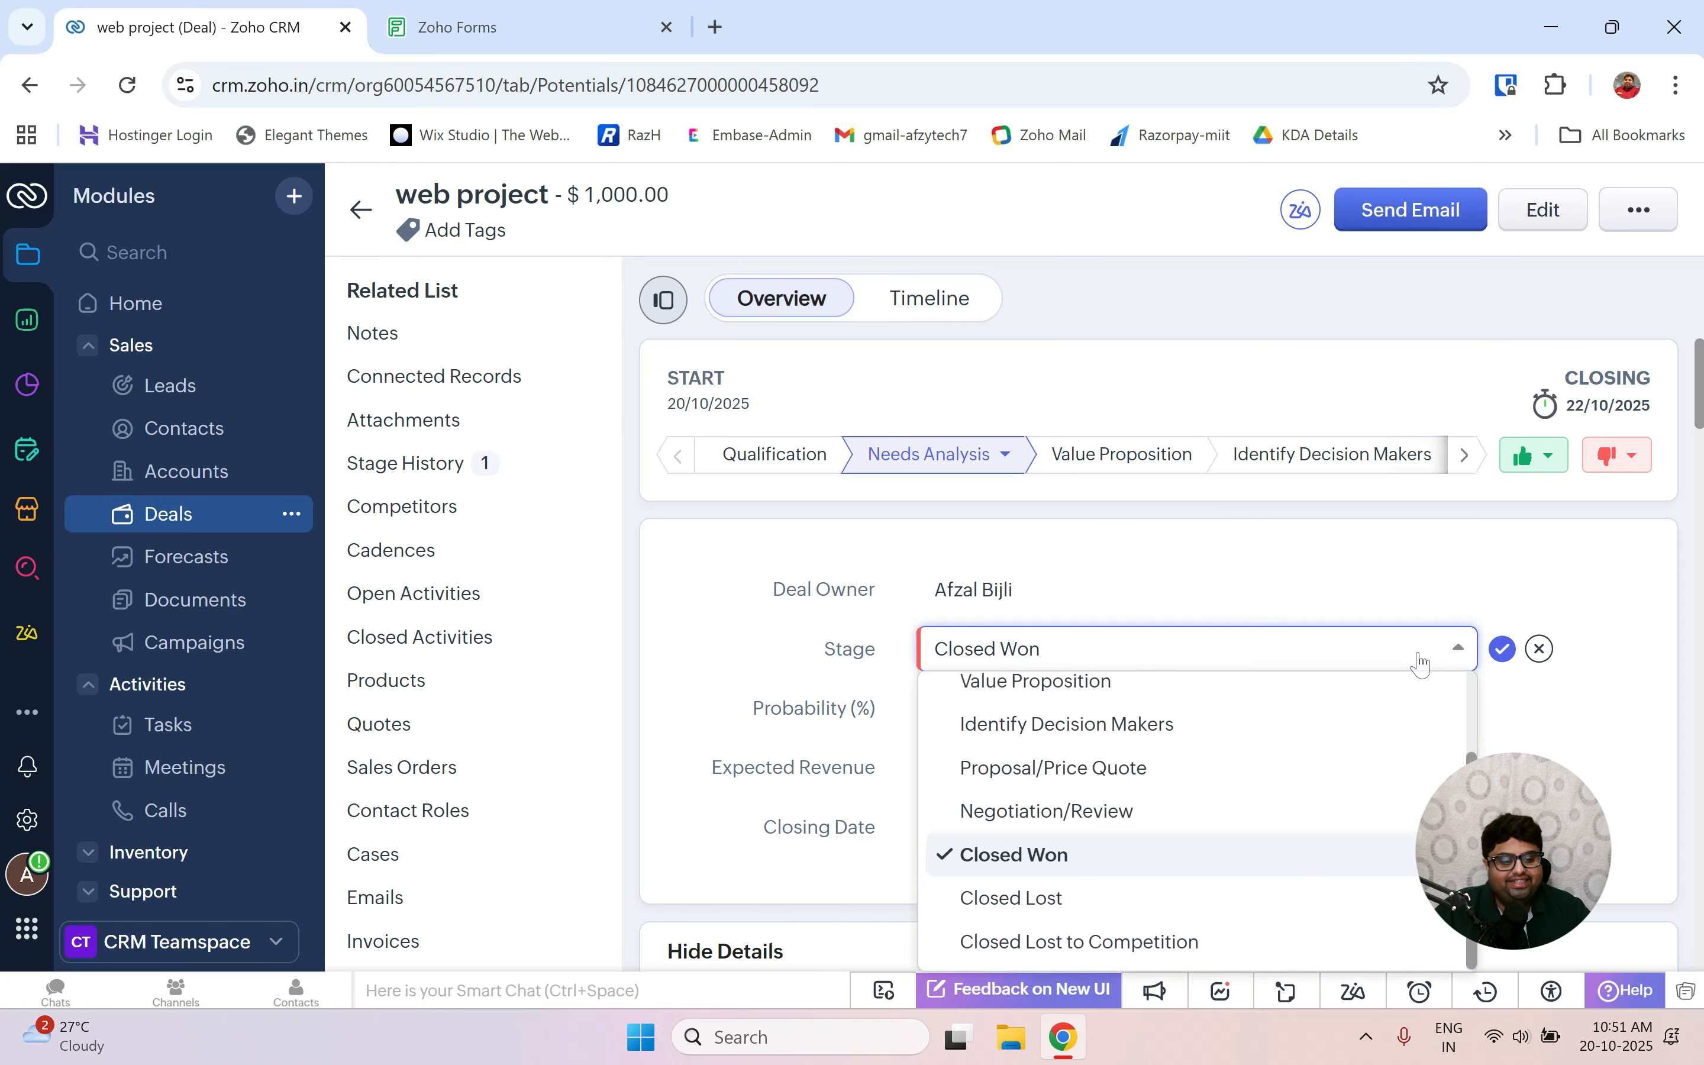
pyautogui.click(1421, 663)
pyautogui.click(1504, 648)
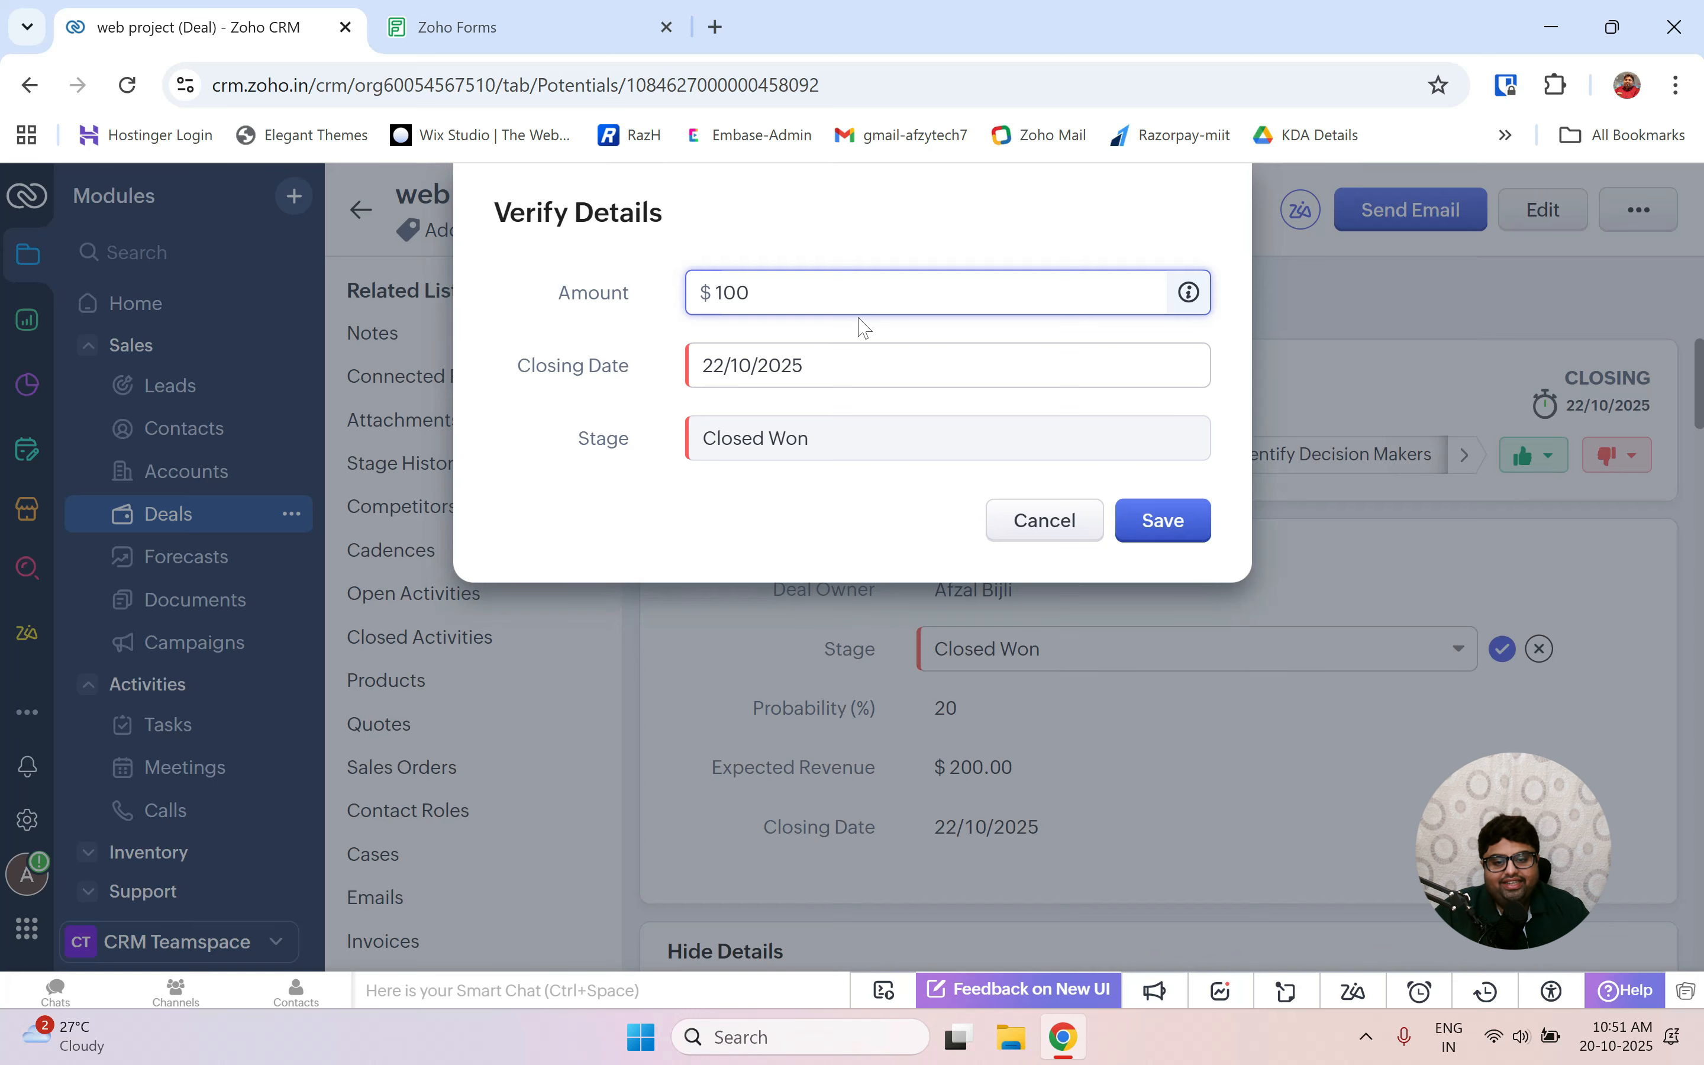
# Update the amount to 990 and closing date to 20/10/2025, saving the deal as Closed Won.
pyautogui.press('BackSpace')
pyautogui.press('BackSpace')
pyautogui.press('BackSpace')
pyautogui.write('990')
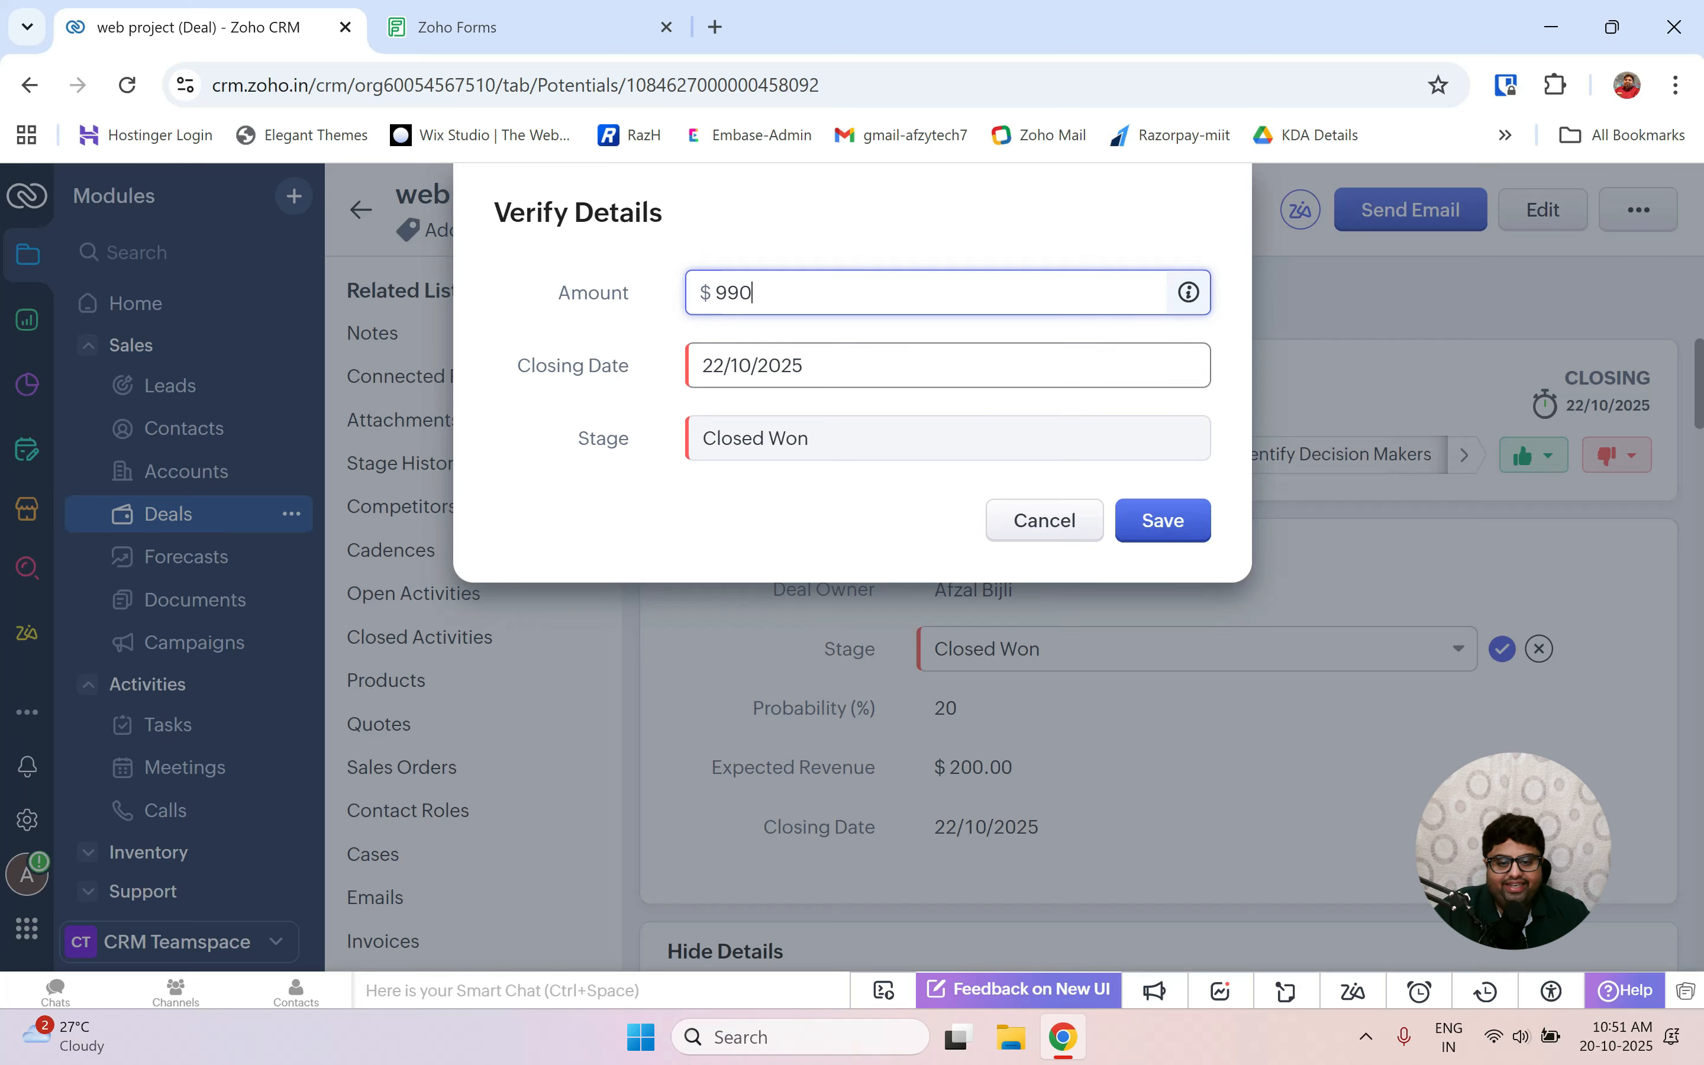
pyautogui.click(782, 365)
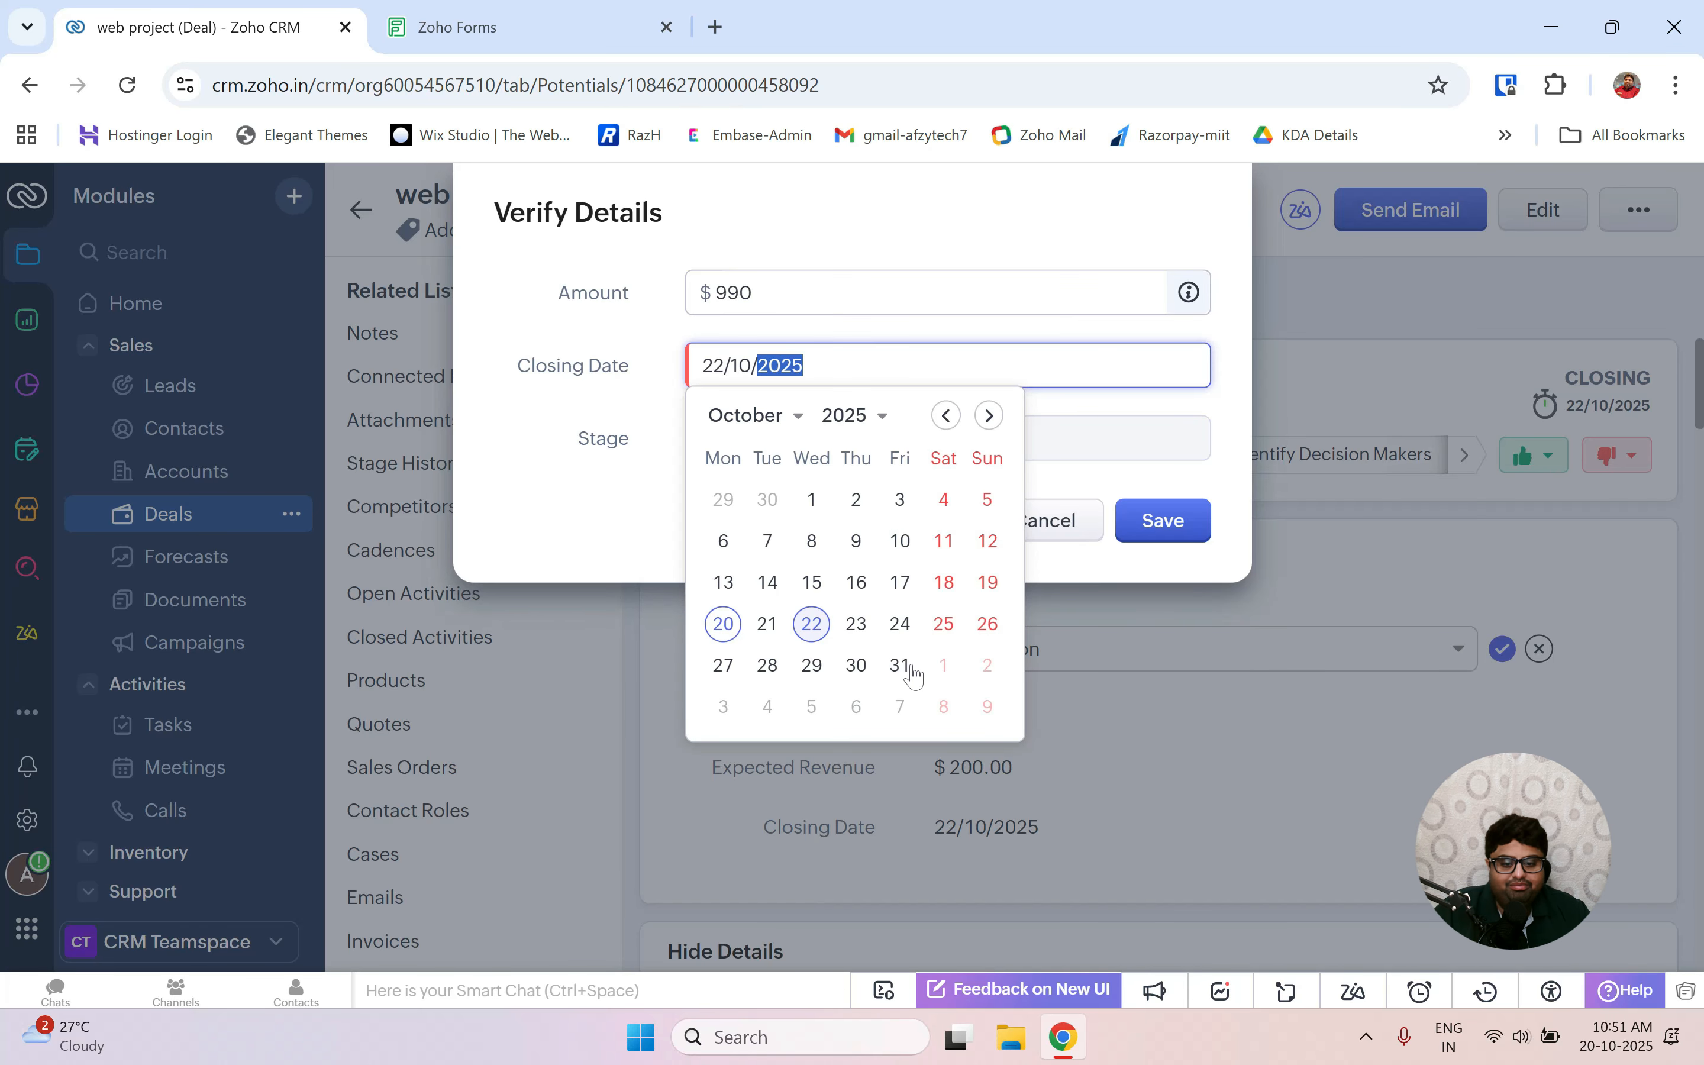
pyautogui.click(723, 624)
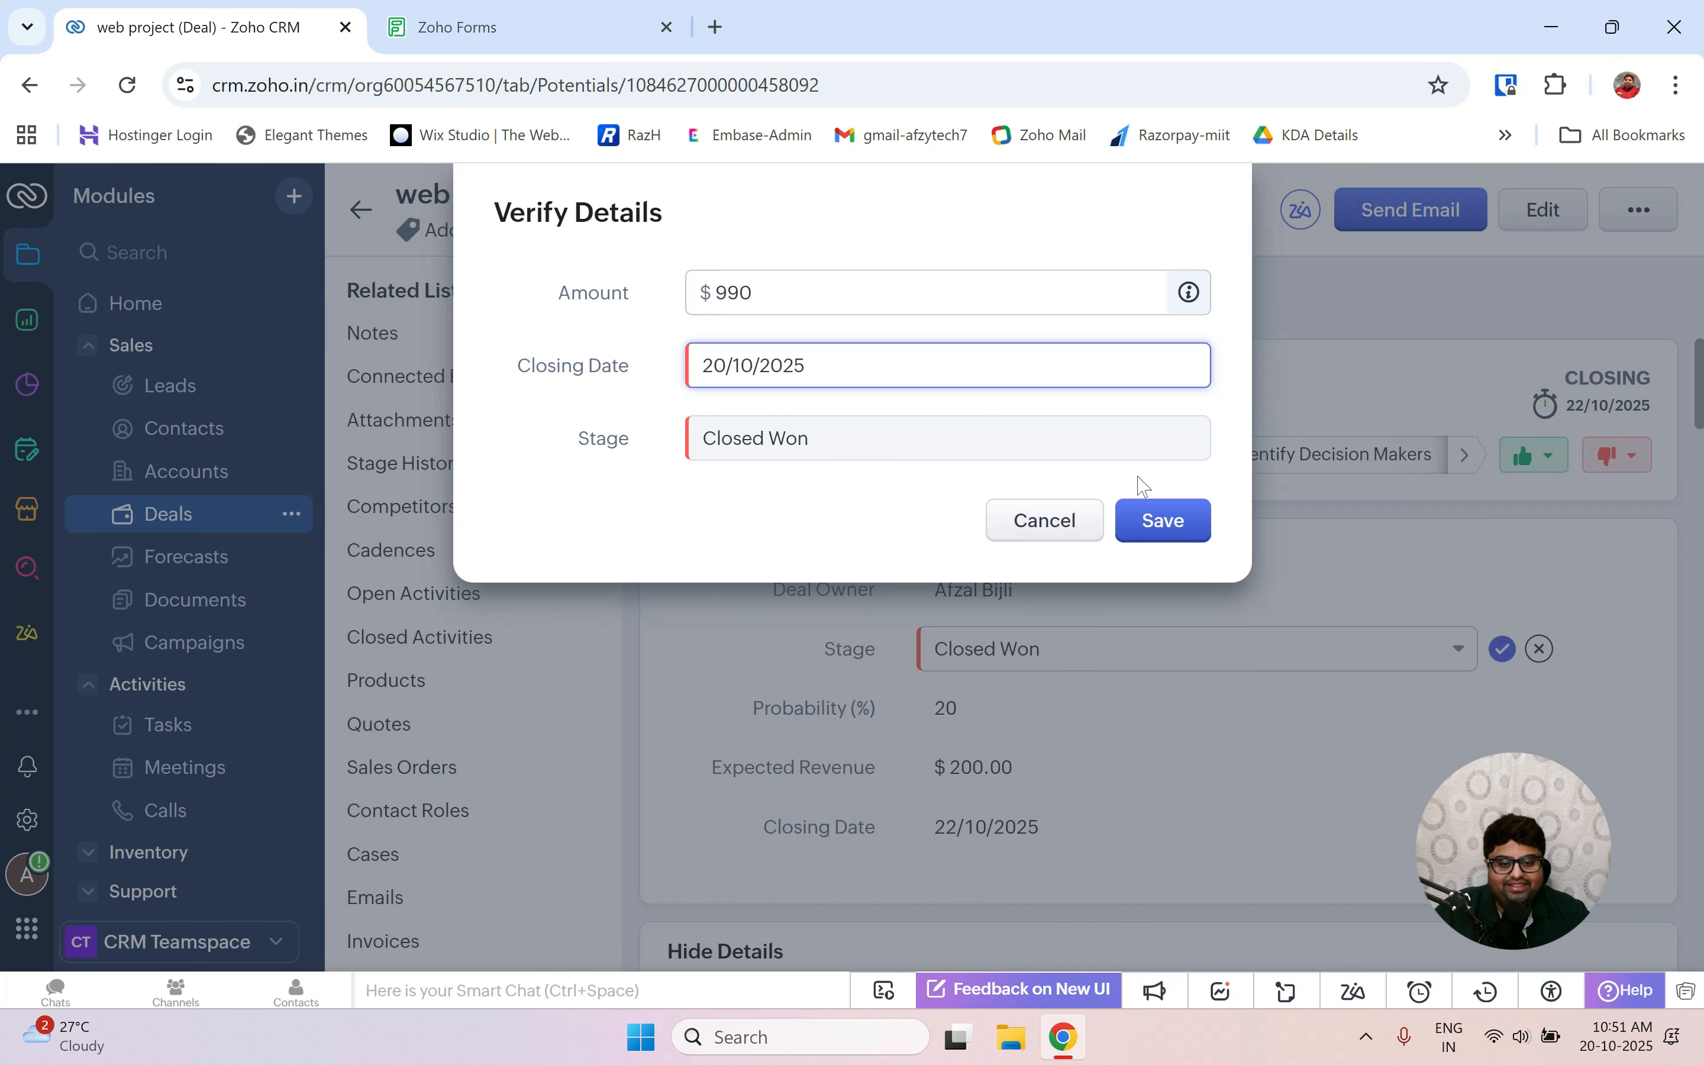
pyautogui.click(1162, 522)
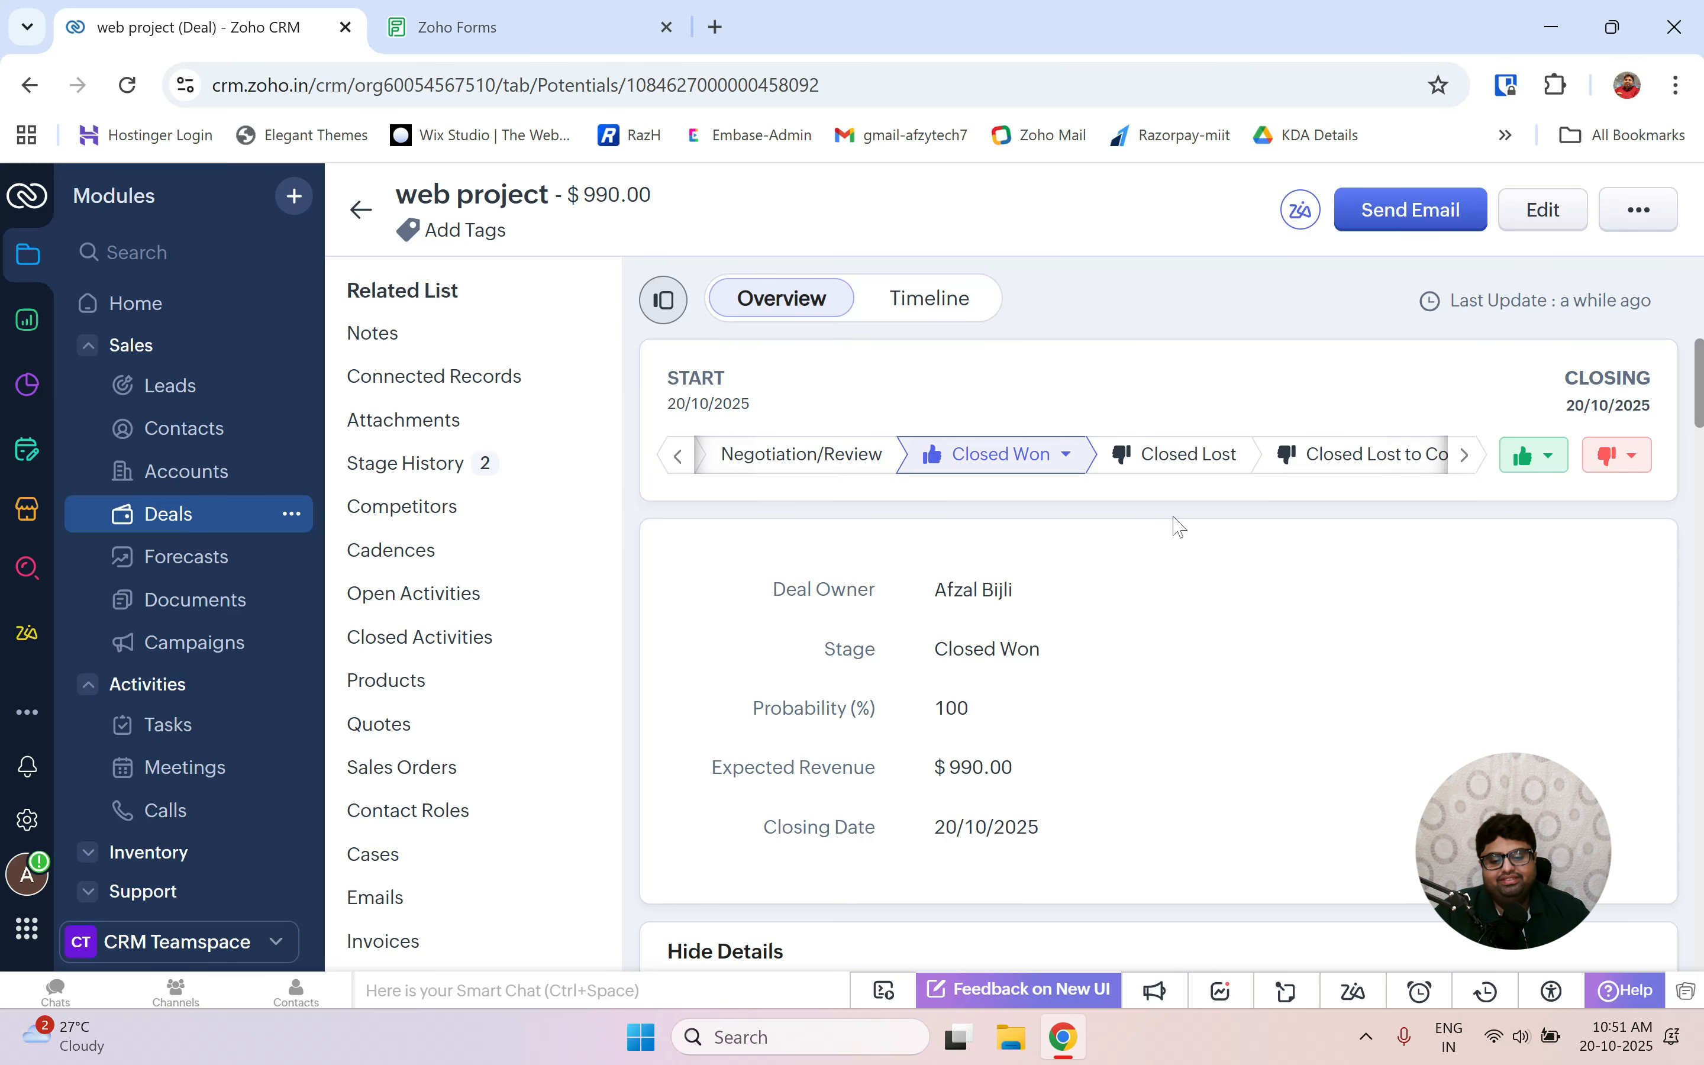
pyautogui.press('ctrl+super+Left')
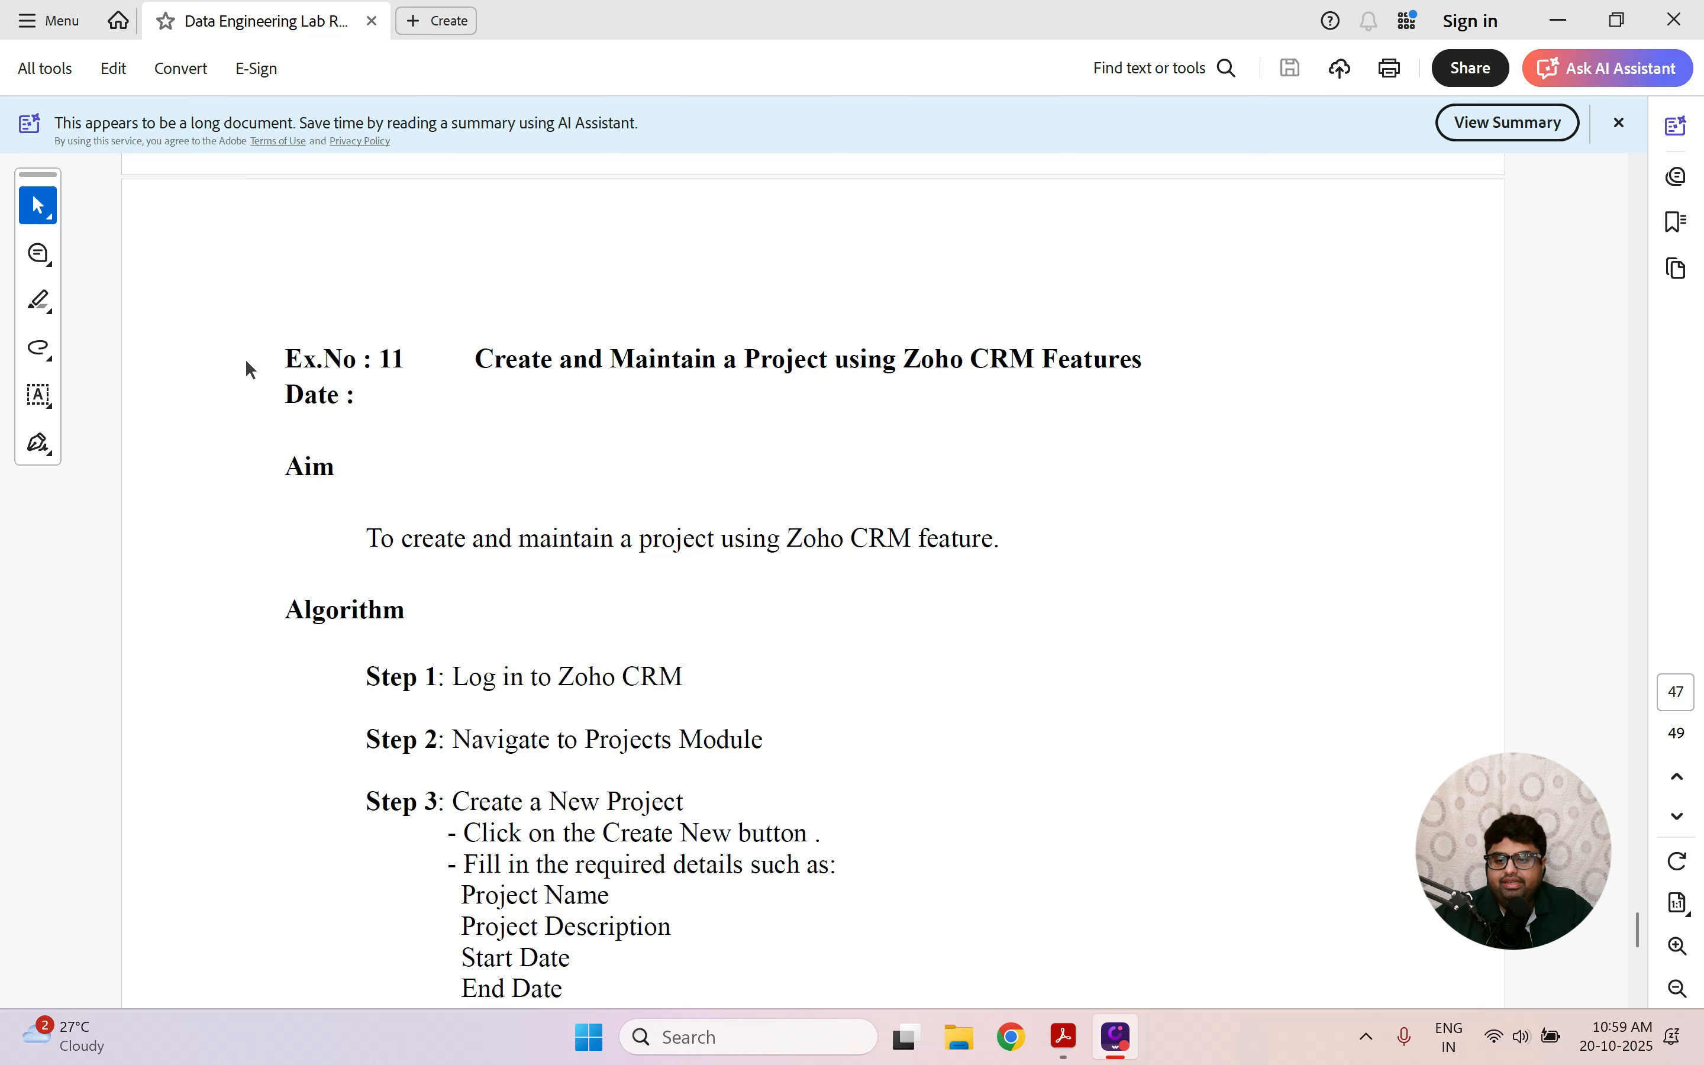
# Highlight the Ex.No 11 project exercise title in the PDF, then return to Zoho CRM.
pyautogui.moveTo(283, 356)
pyautogui.mouseDown()
pyautogui.moveTo(748, 361)
pyautogui.moveTo(961, 387)
pyautogui.moveTo(1156, 365)
pyautogui.mouseUp()
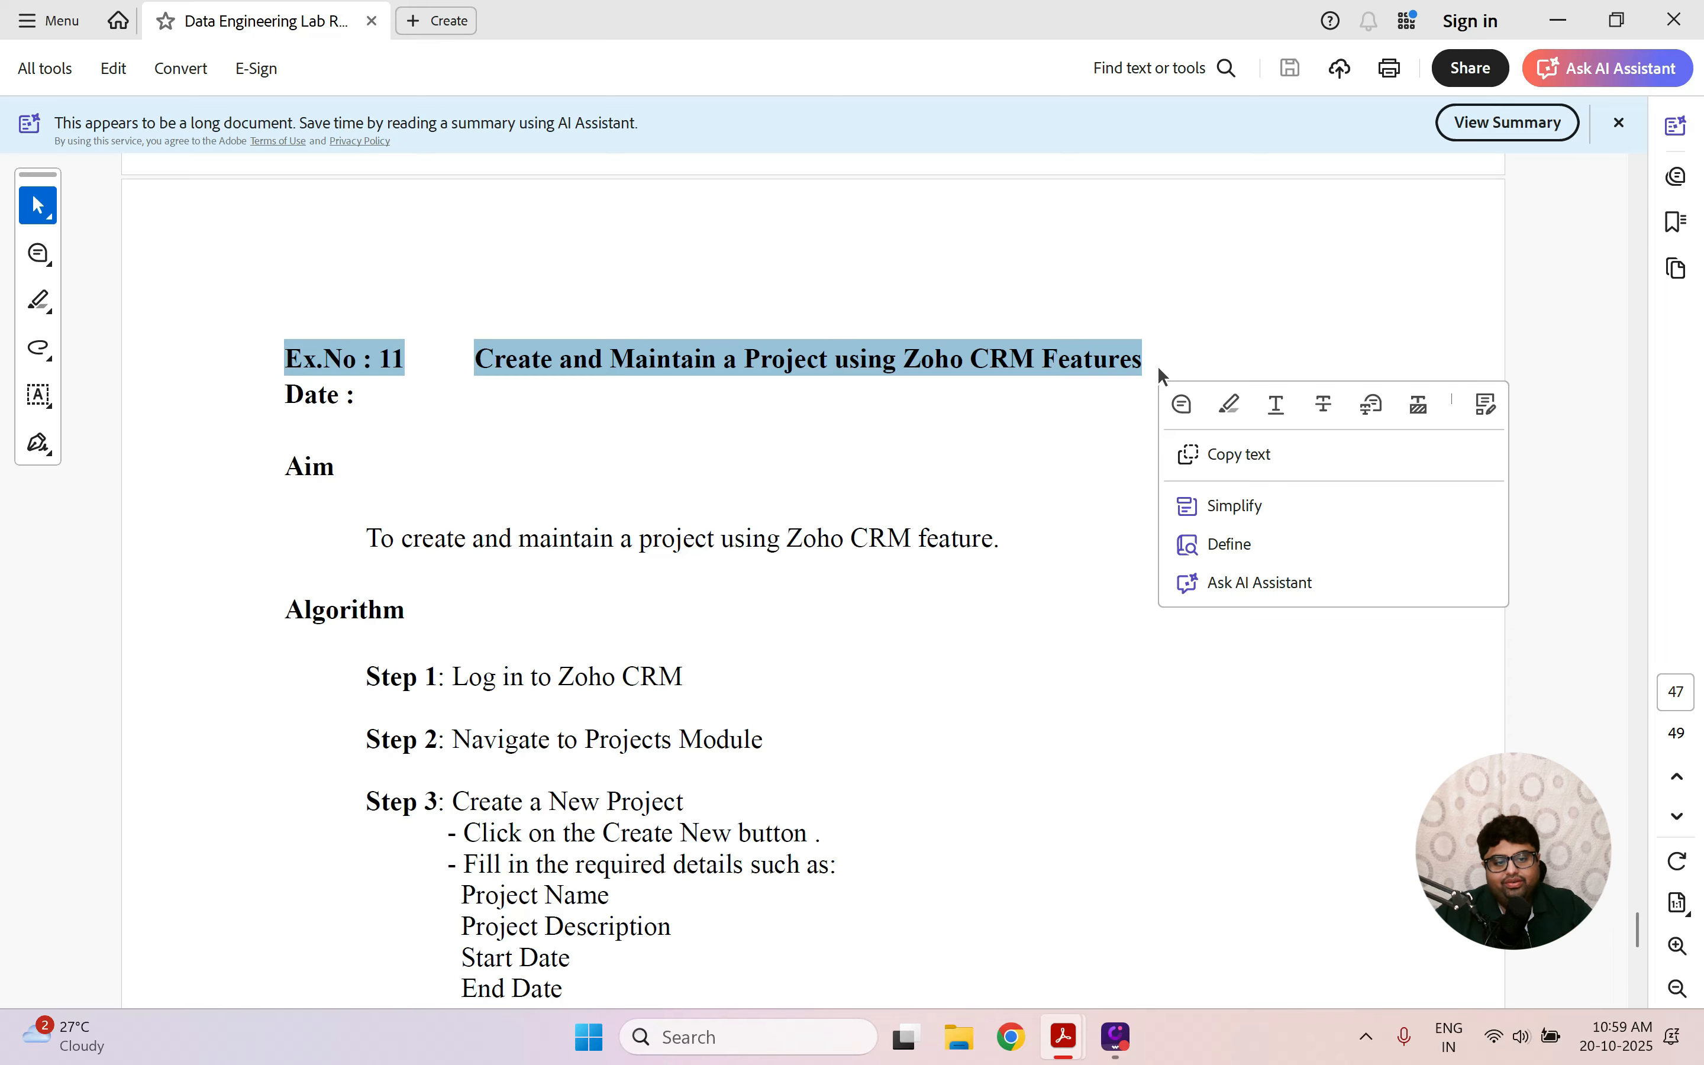
pyautogui.press('ctrl+super+Right')
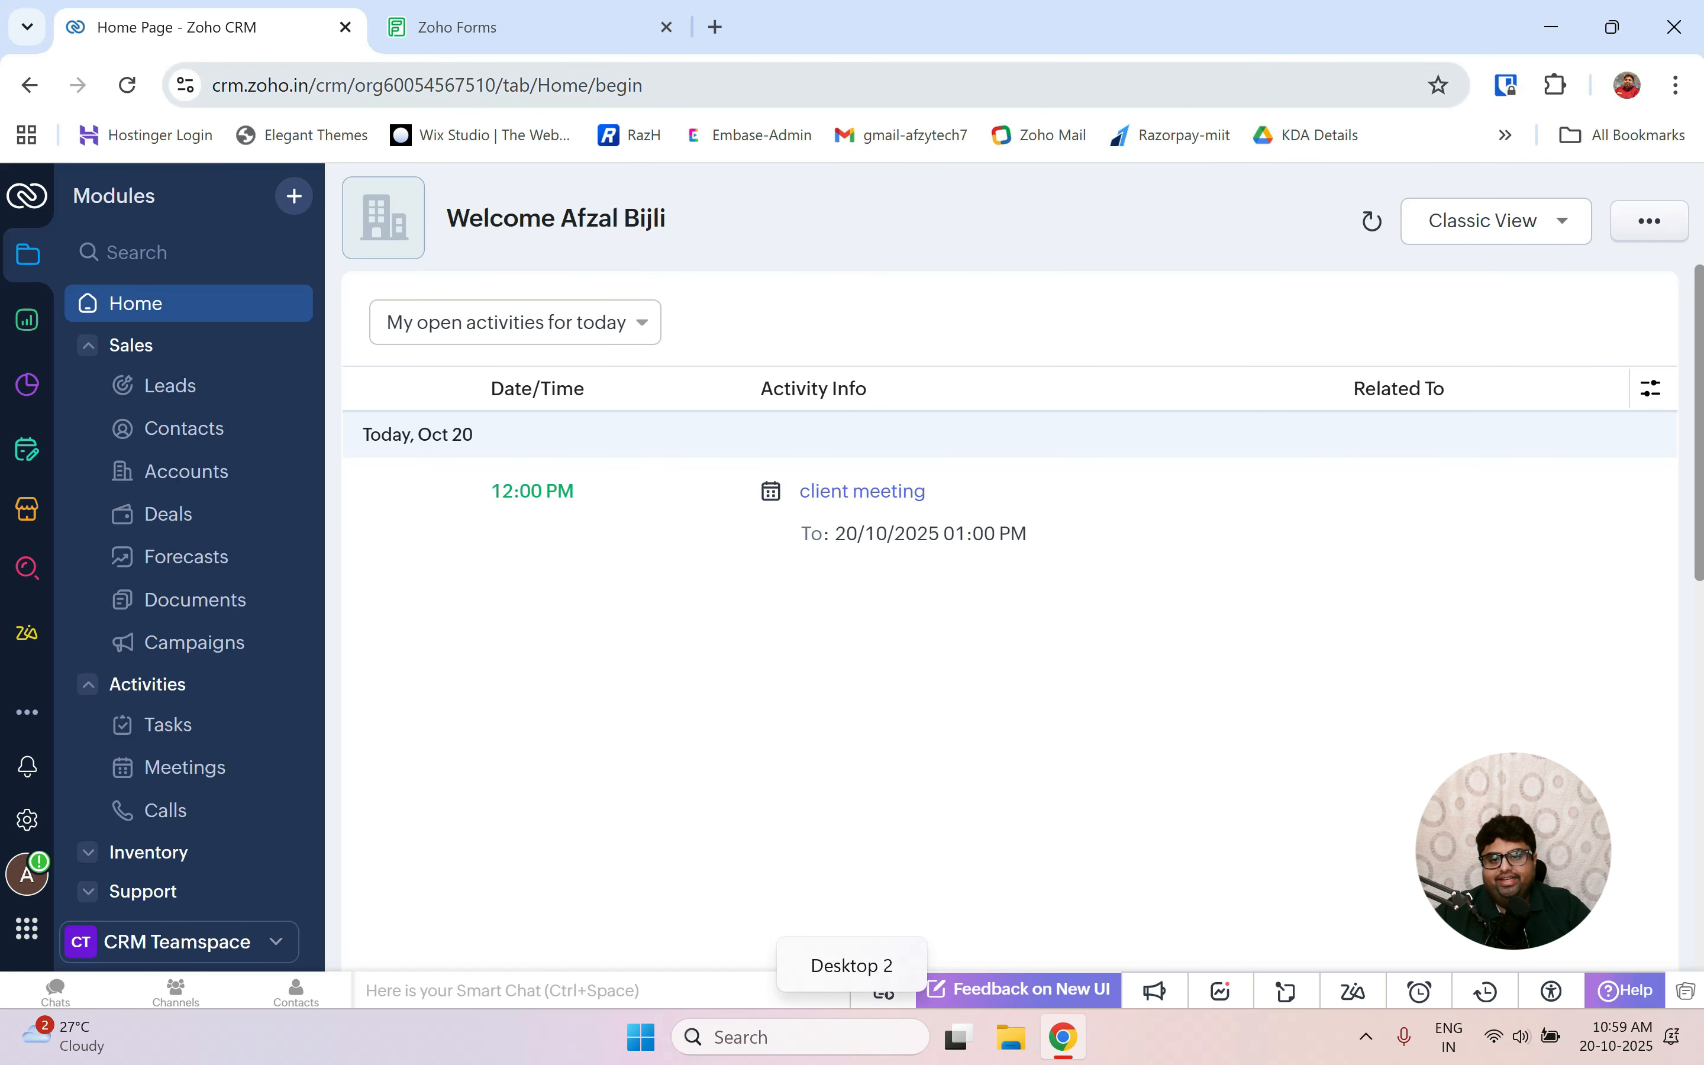
# Close the Zoho Forms tab and launch Zoho Projects from the CRM app list.
pyautogui.click(666, 26)
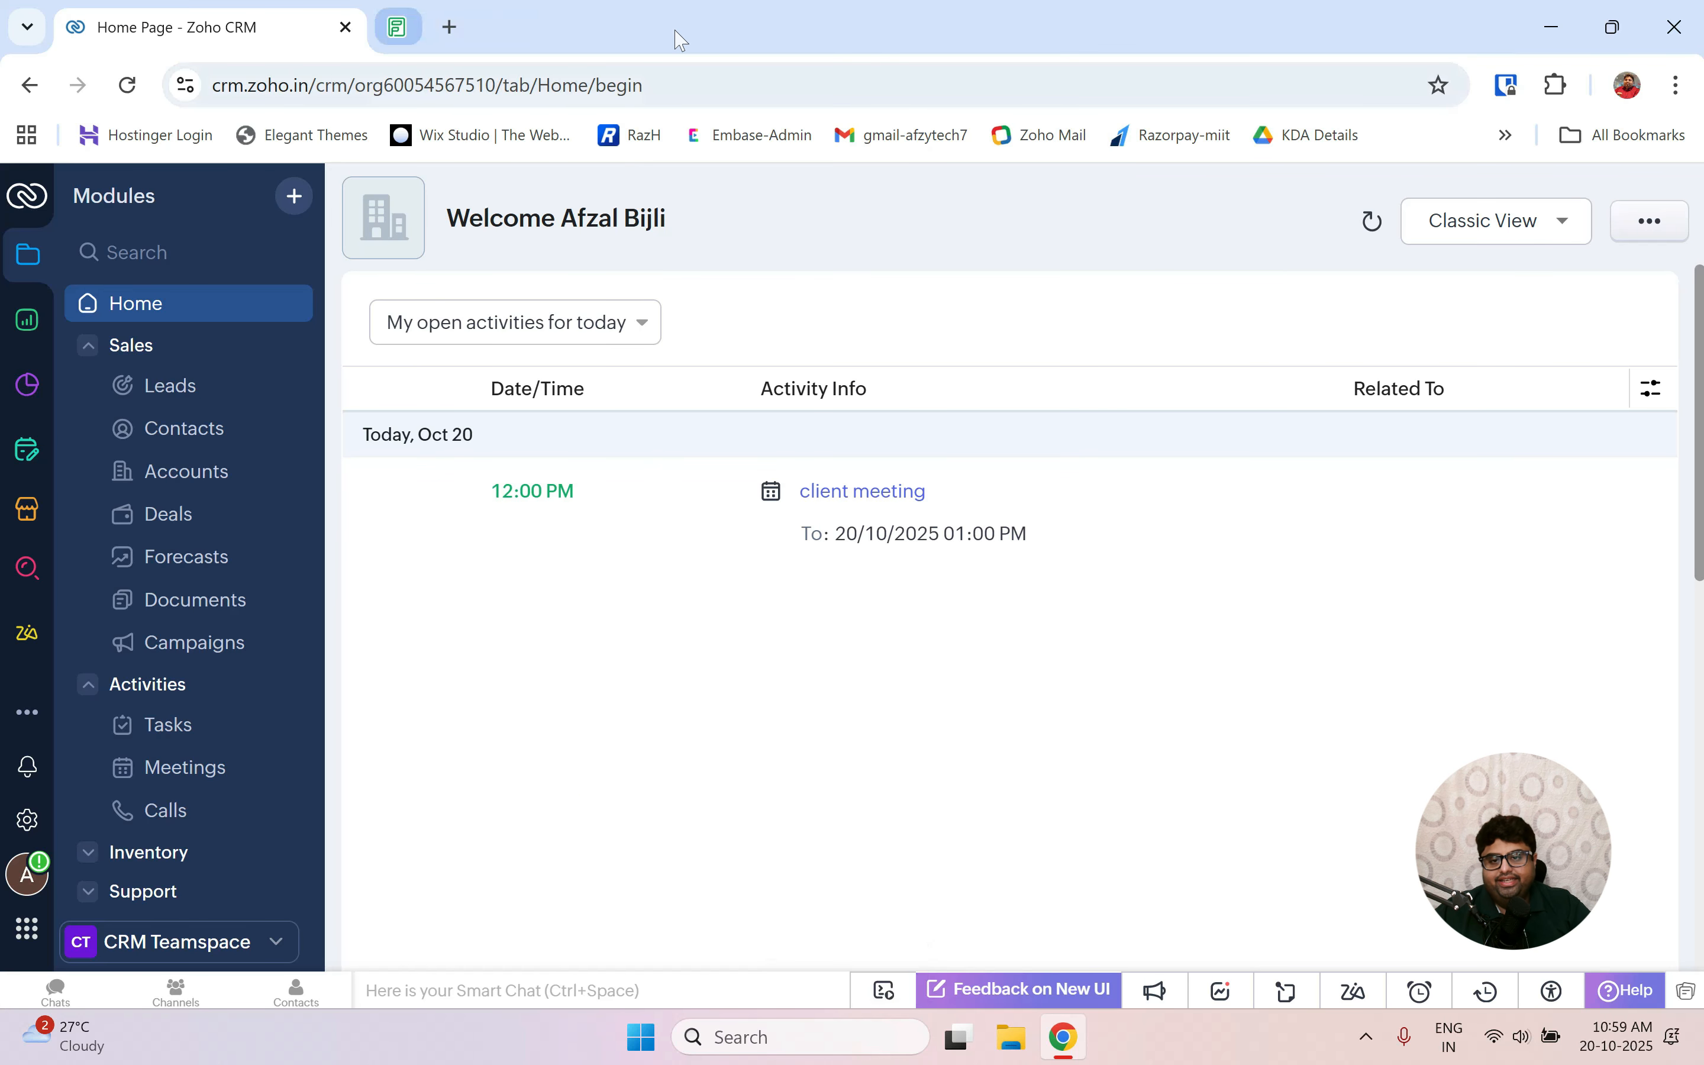
pyautogui.click(179, 321)
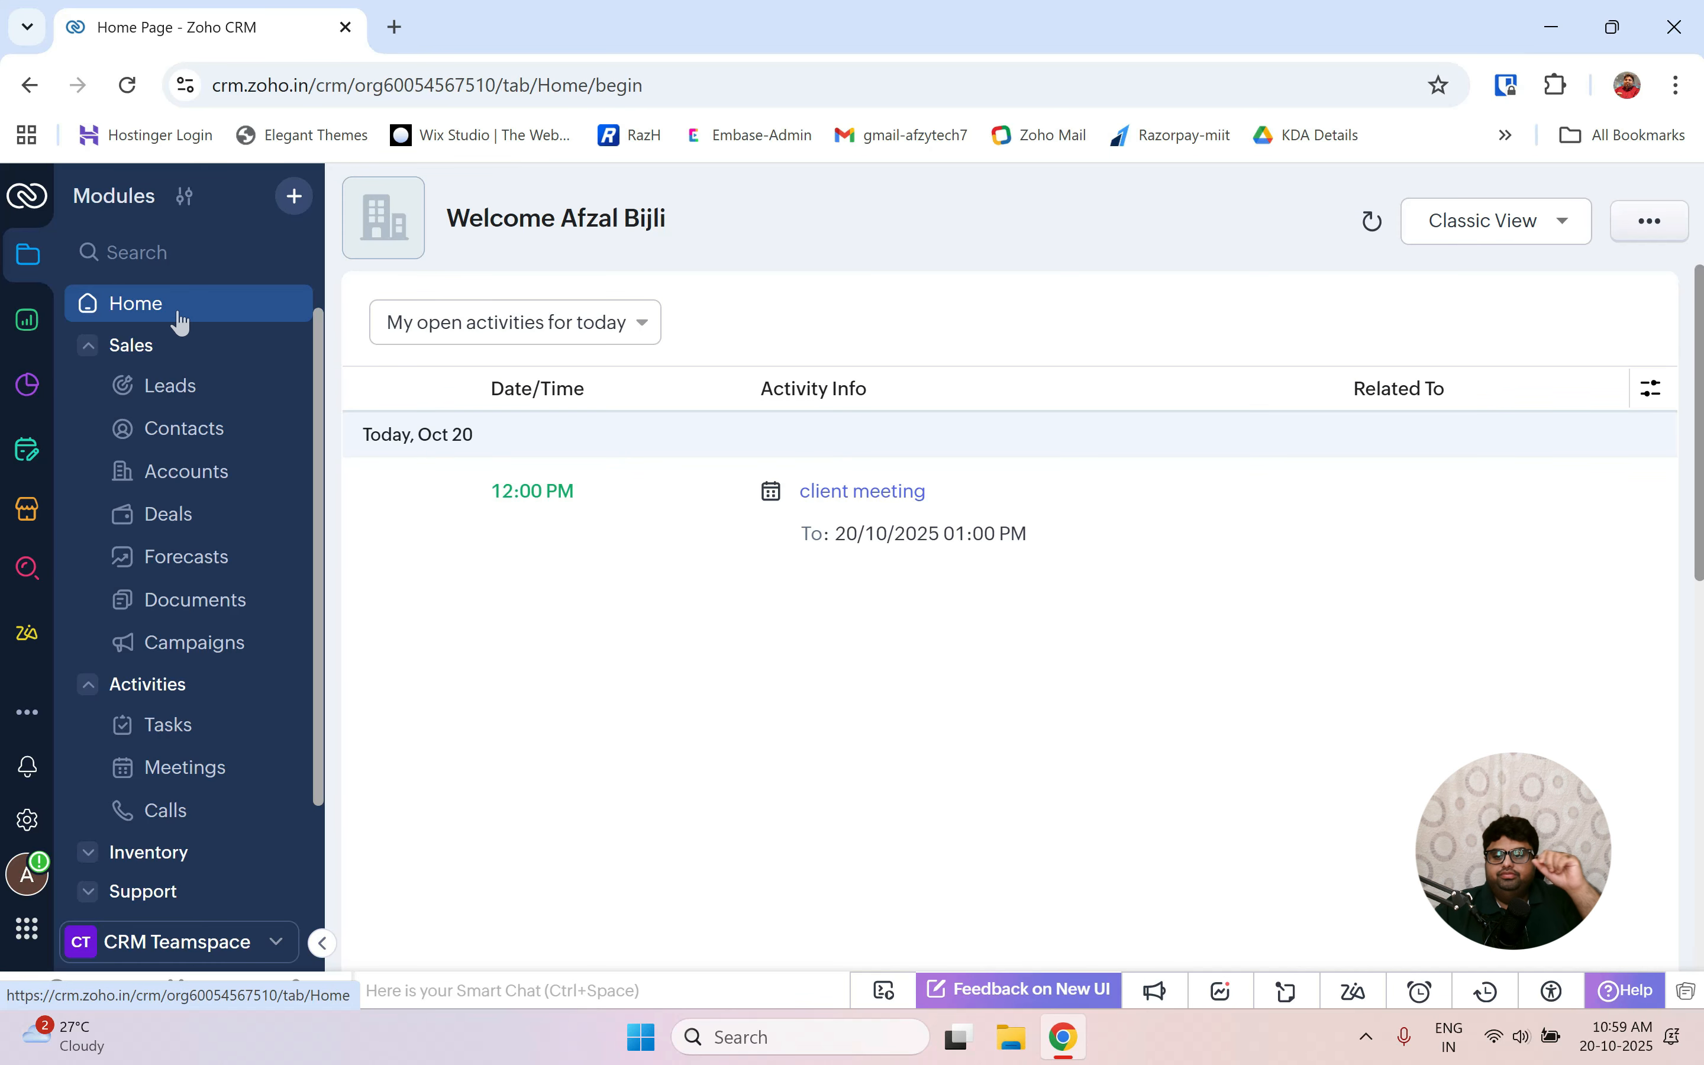
pyautogui.click(26, 935)
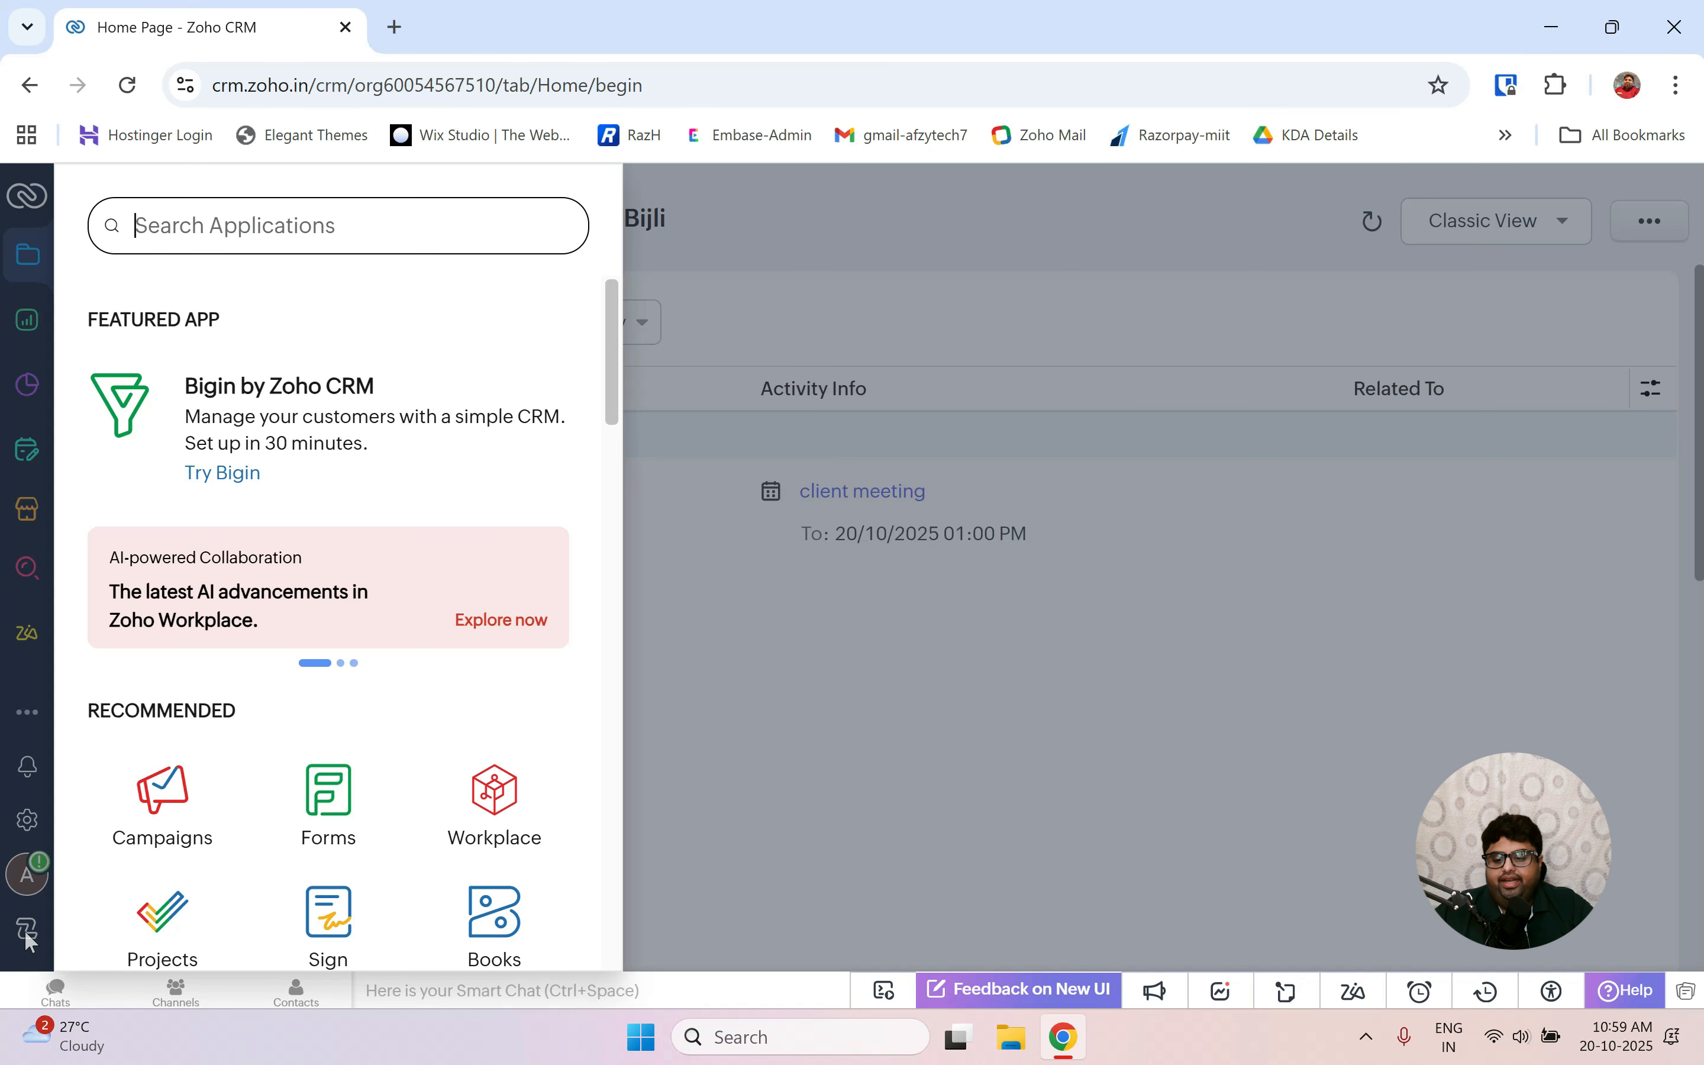
pyautogui.write('p')
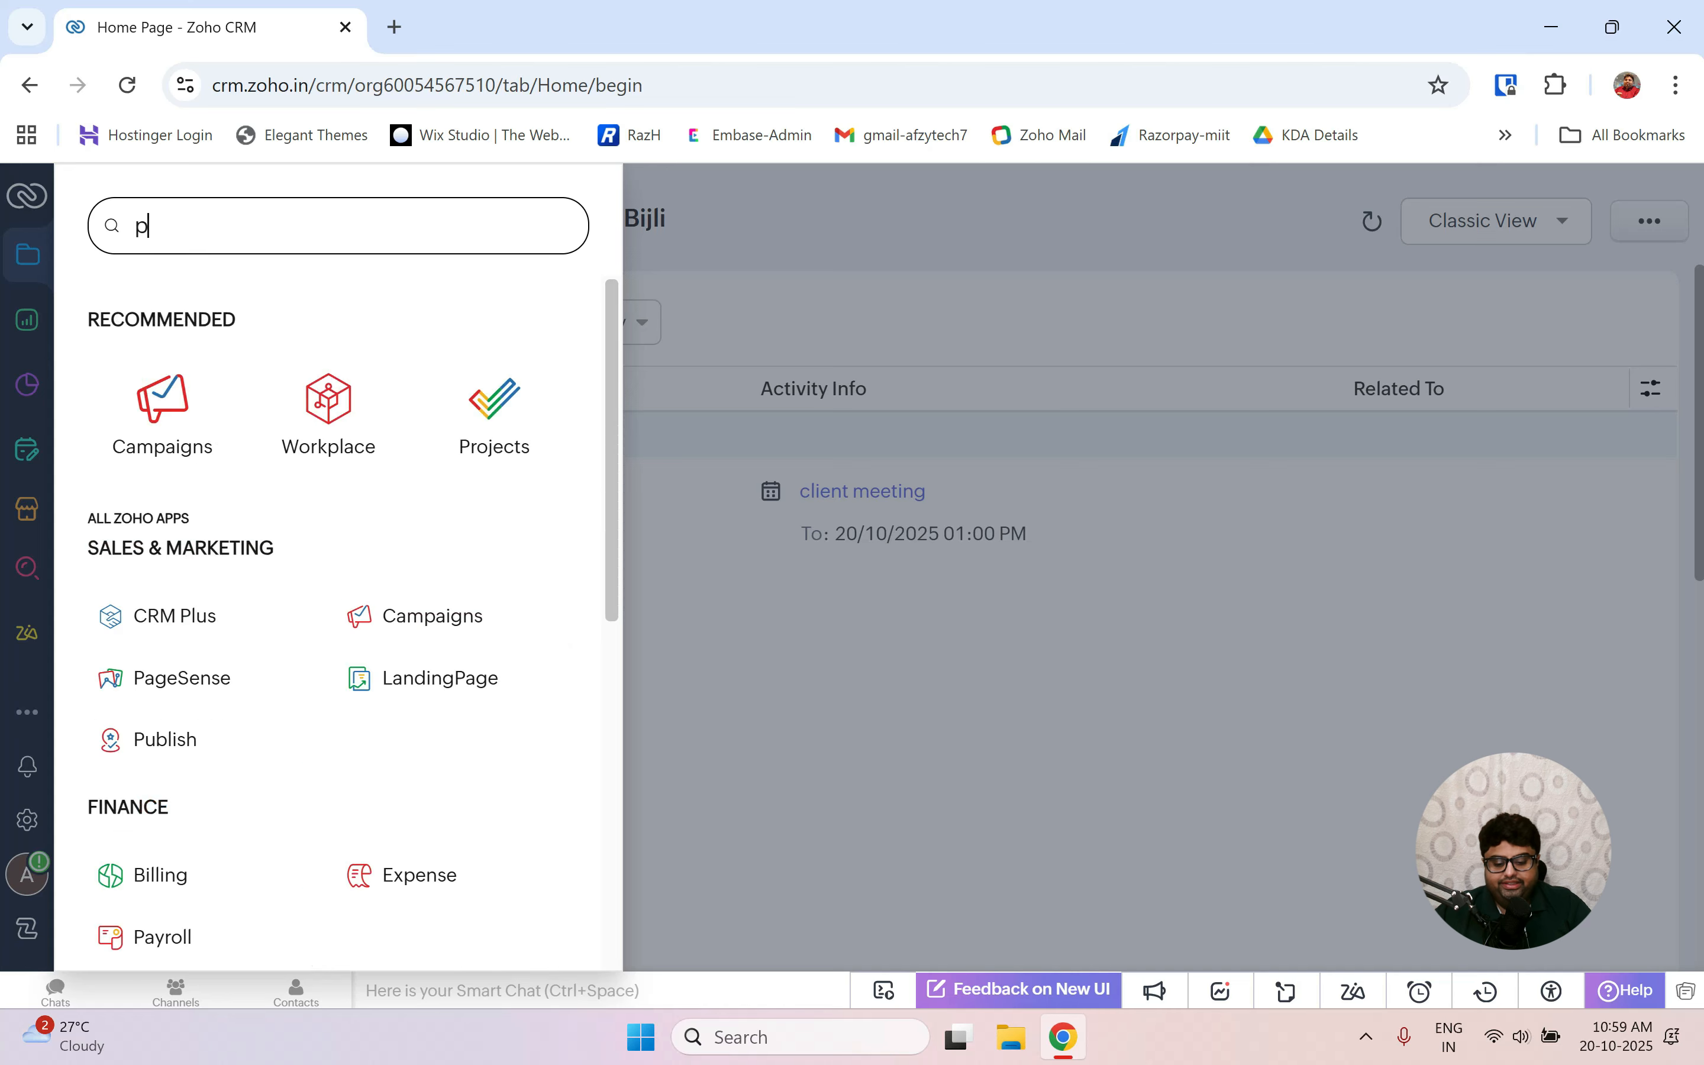
pyautogui.write('ro')
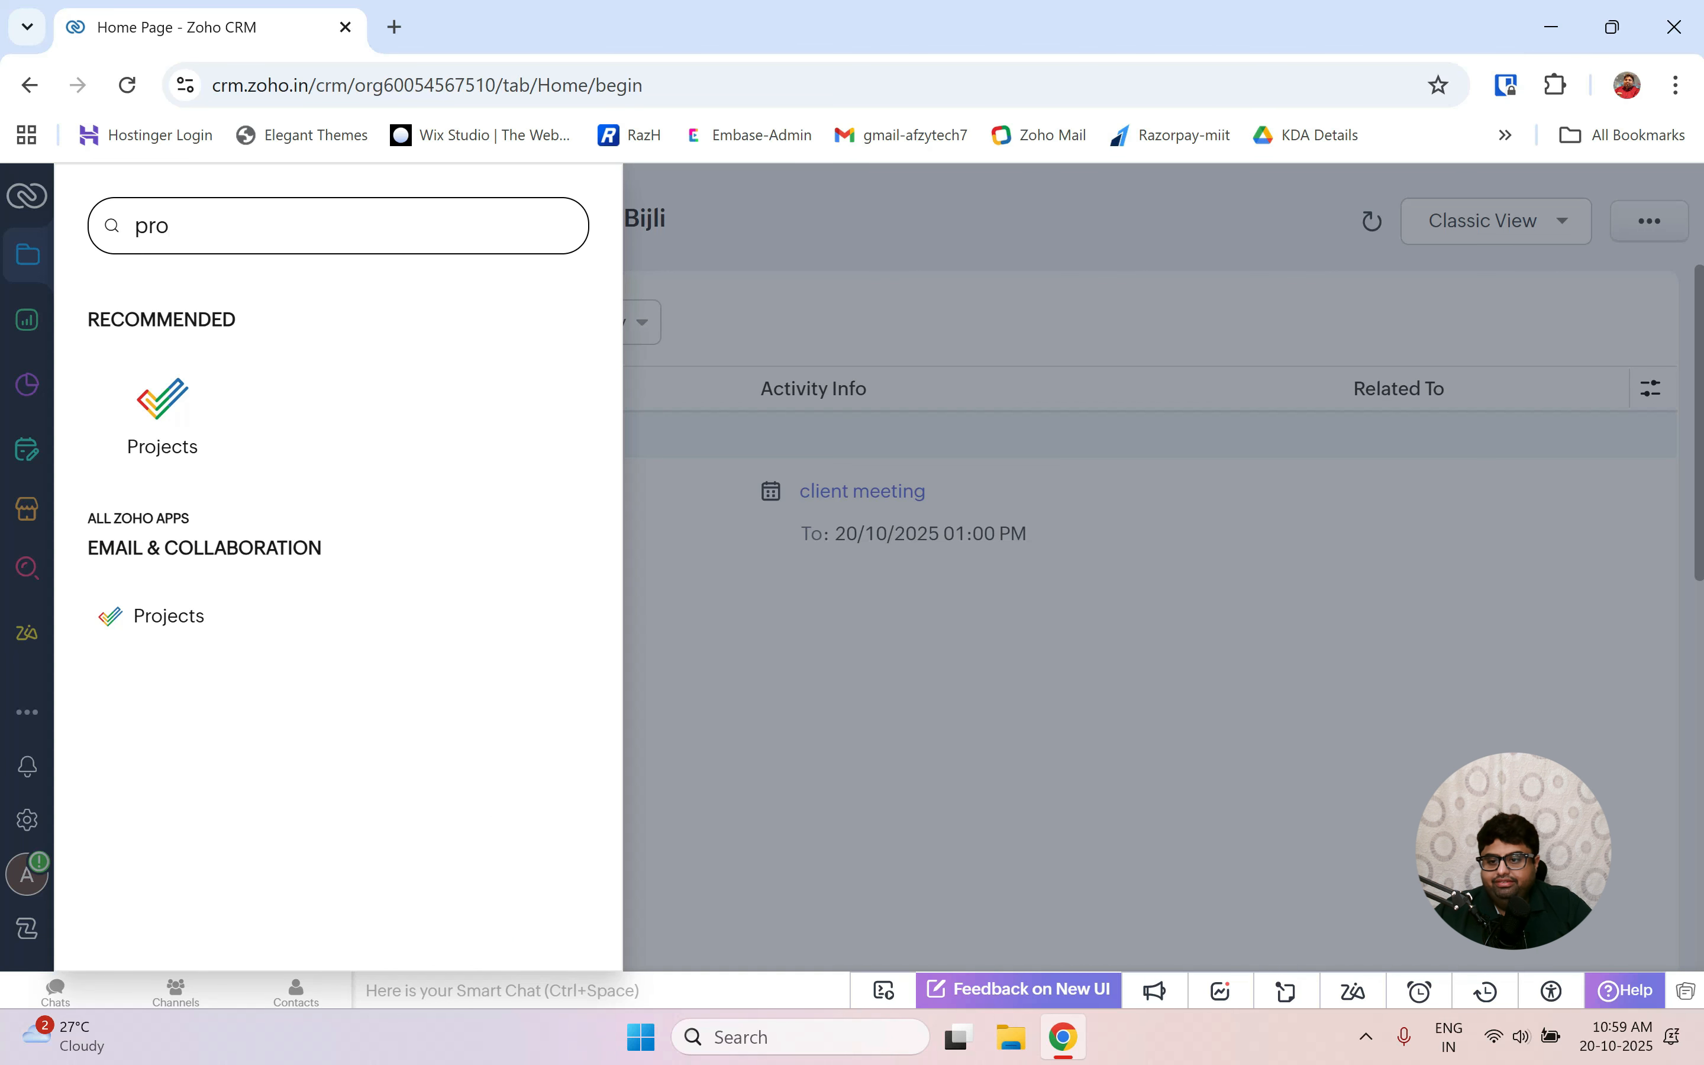
pyautogui.click(171, 411)
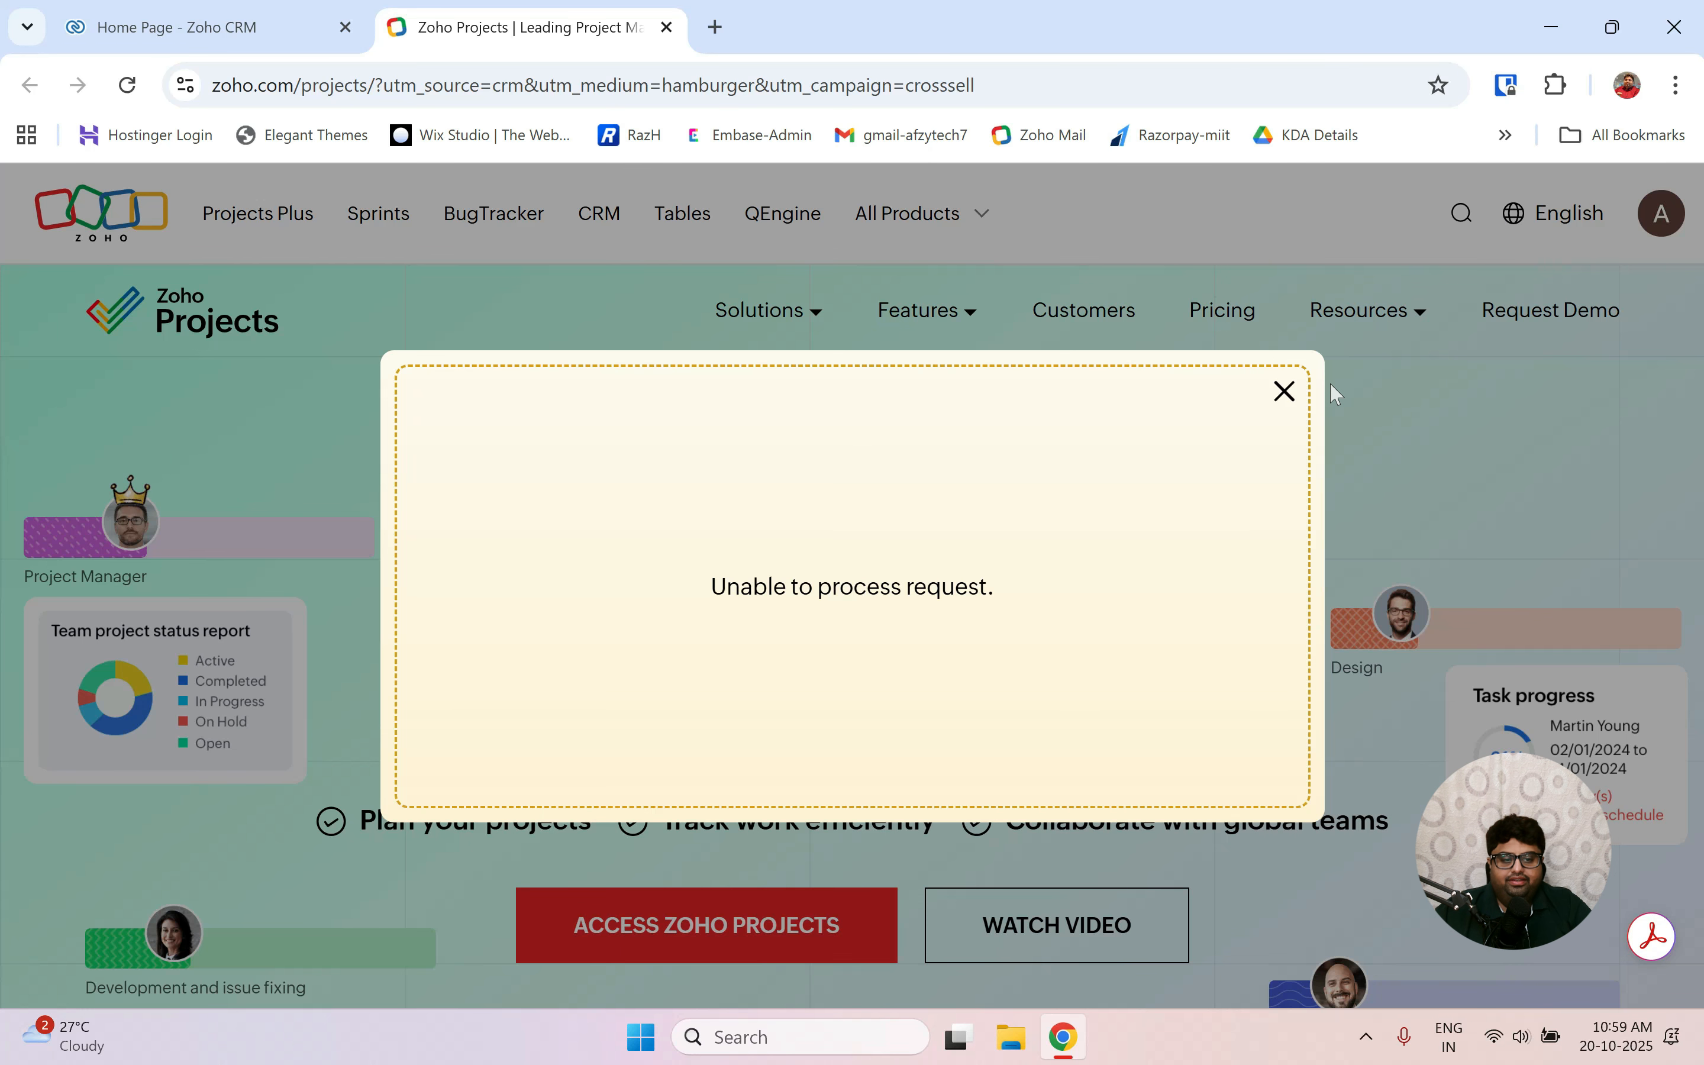
# Dismiss the error, enter the techproject01 portal, and show its Active Projects list.
pyautogui.click(1286, 392)
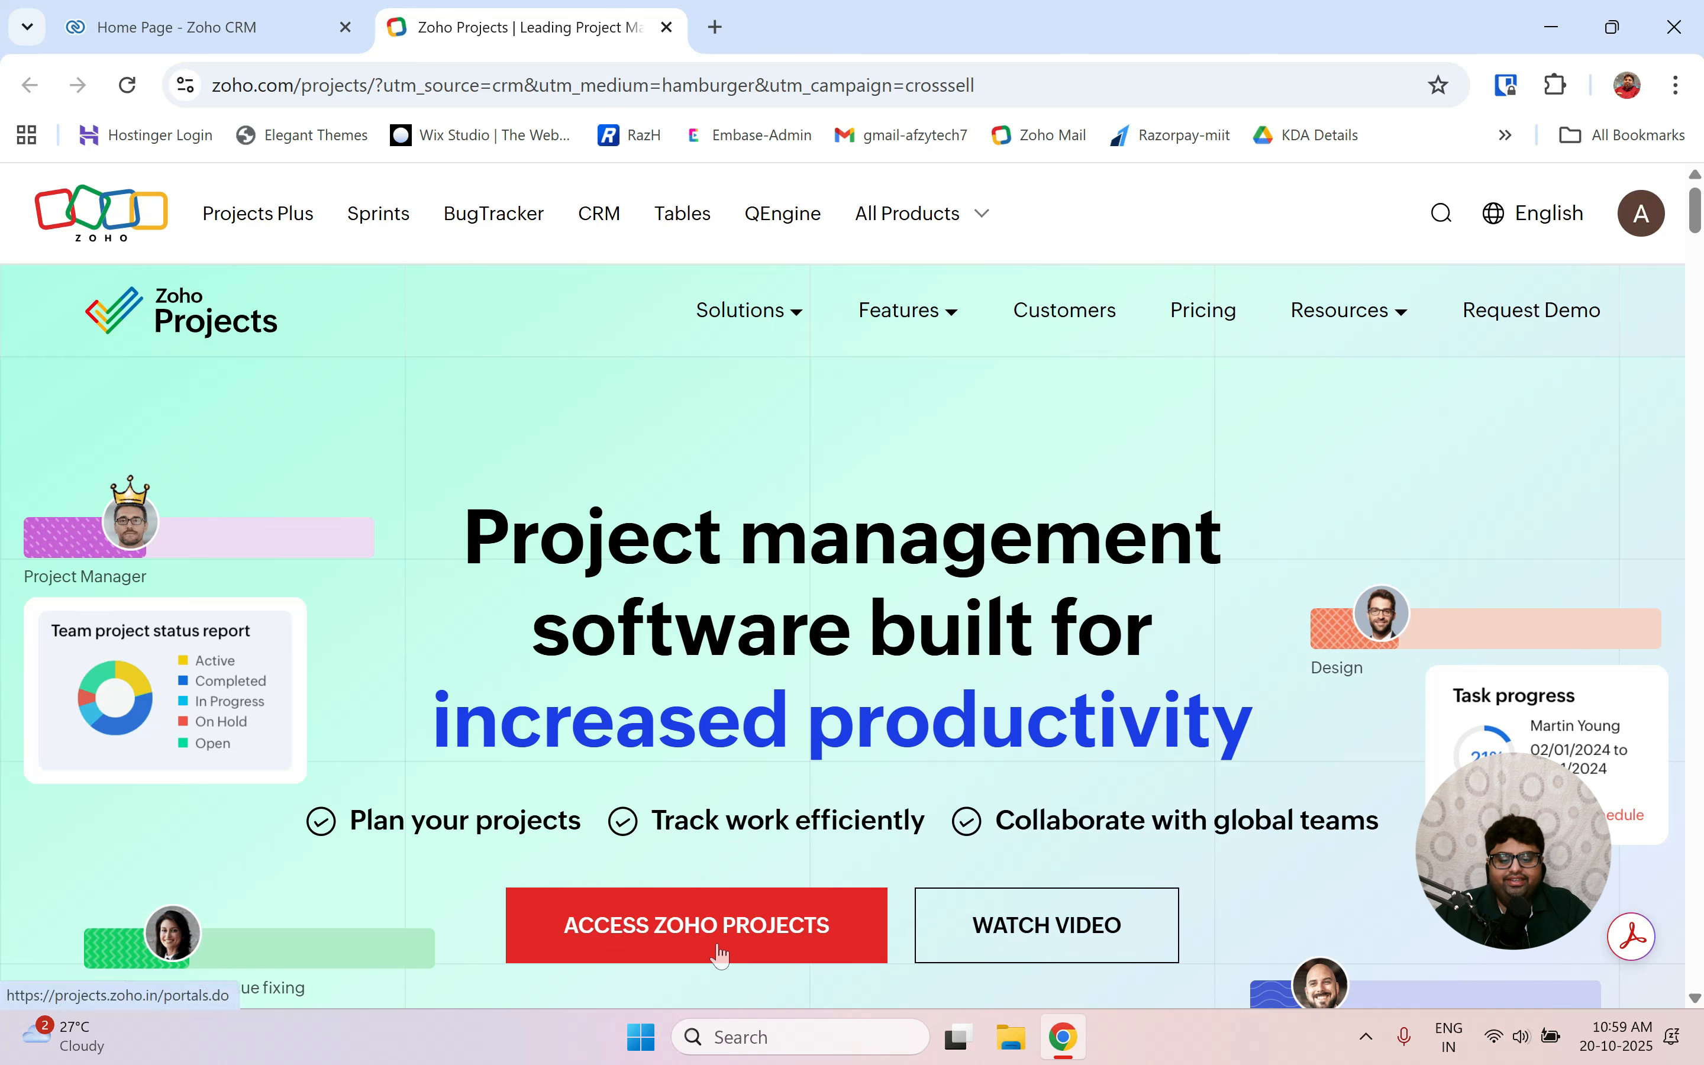
pyautogui.click(666, 928)
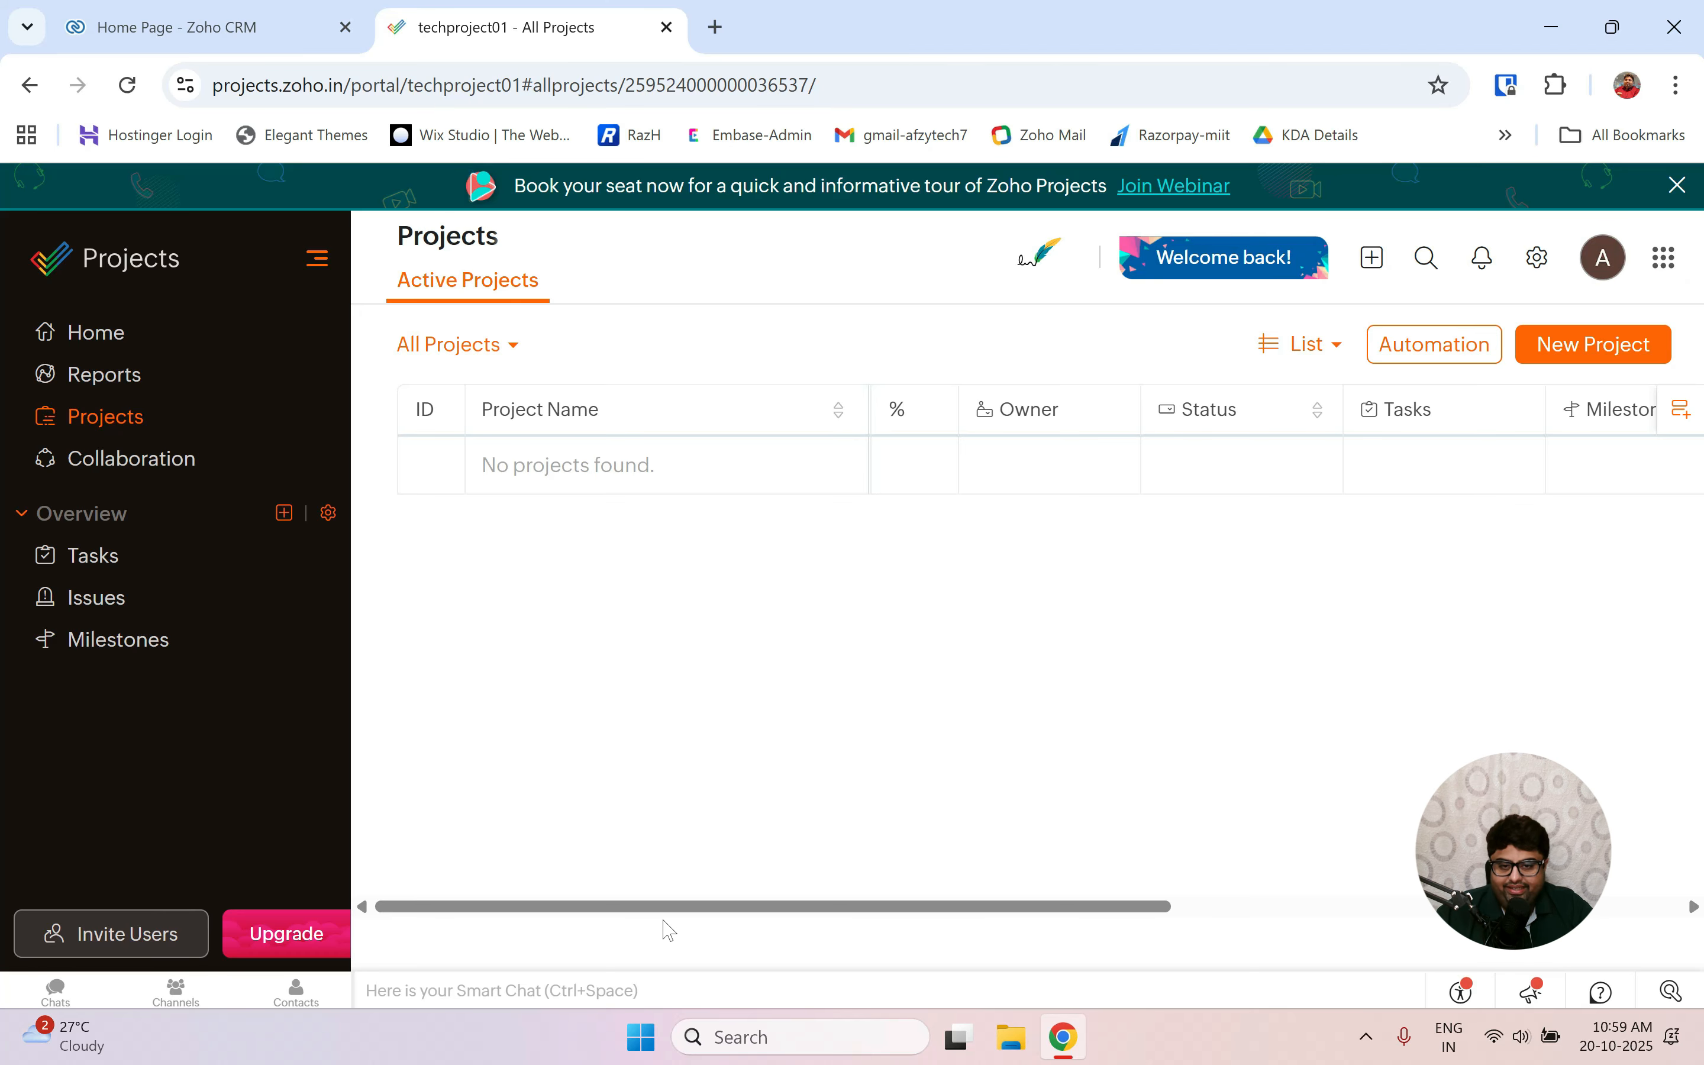
pyautogui.click(96, 333)
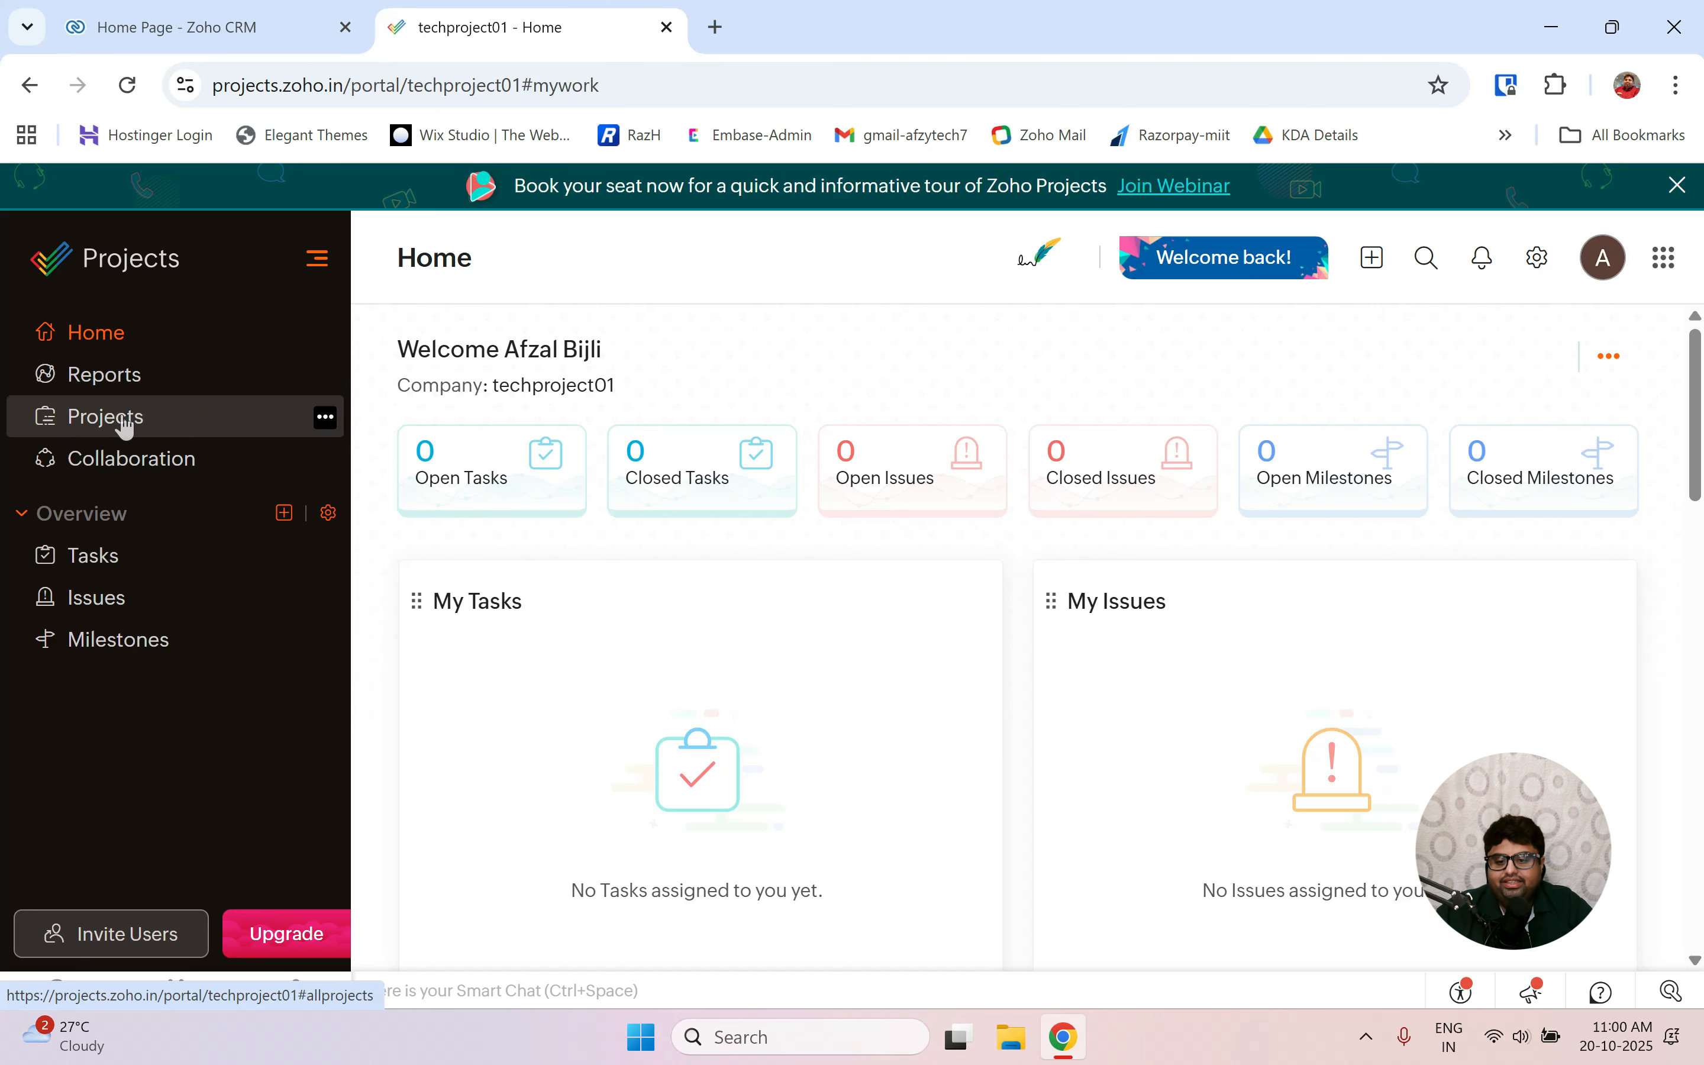
pyautogui.click(106, 417)
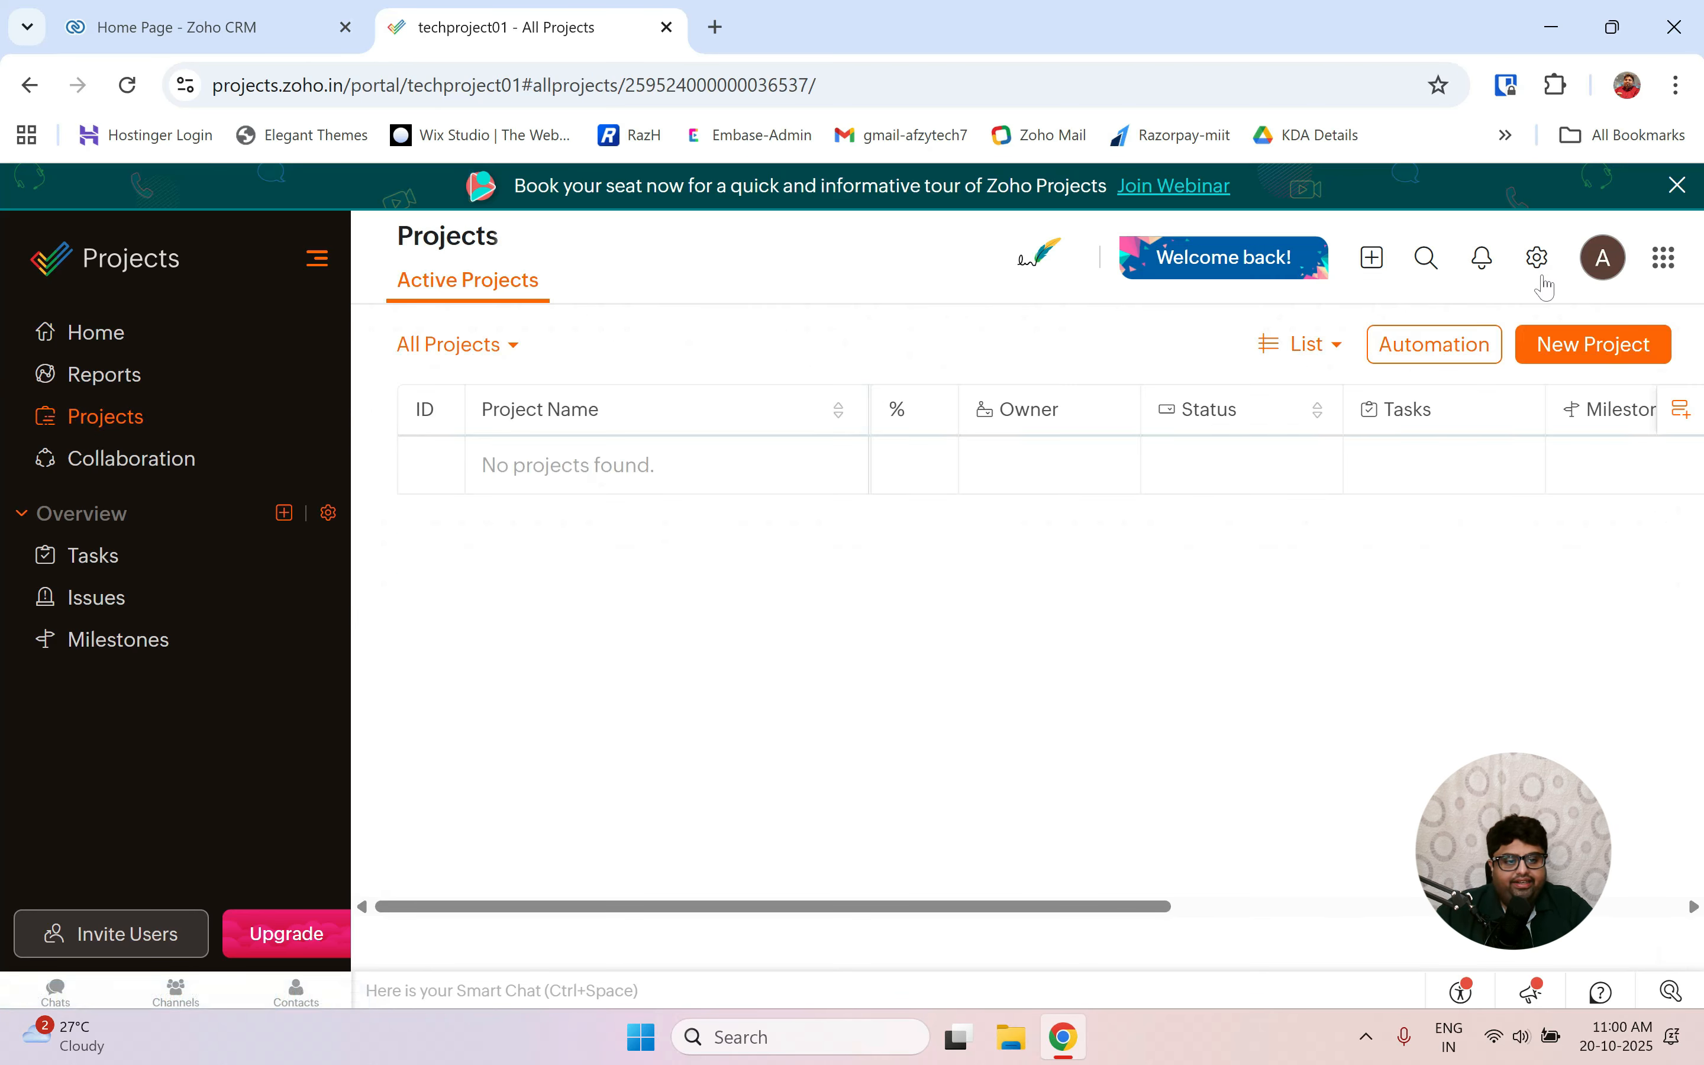
# Try adding a task, find no projects to assign it to, and cancel back to Home.
pyautogui.click(1371, 257)
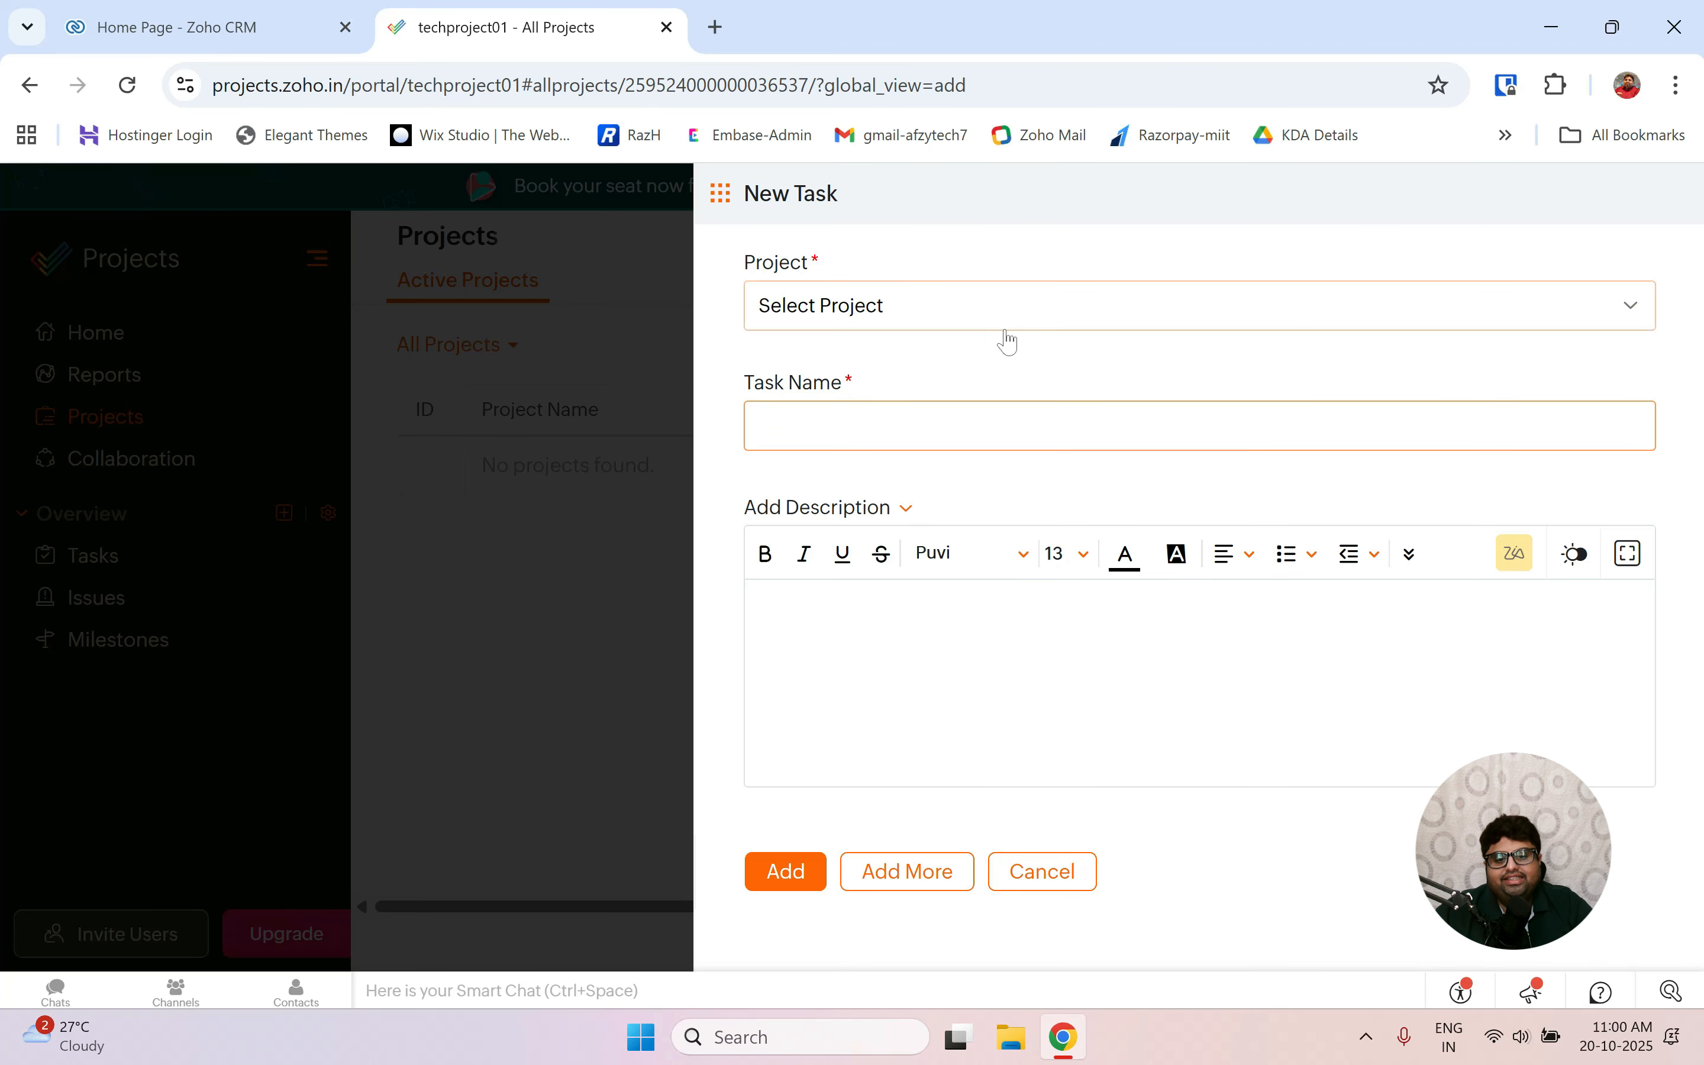
pyautogui.click(919, 304)
pyautogui.click(918, 303)
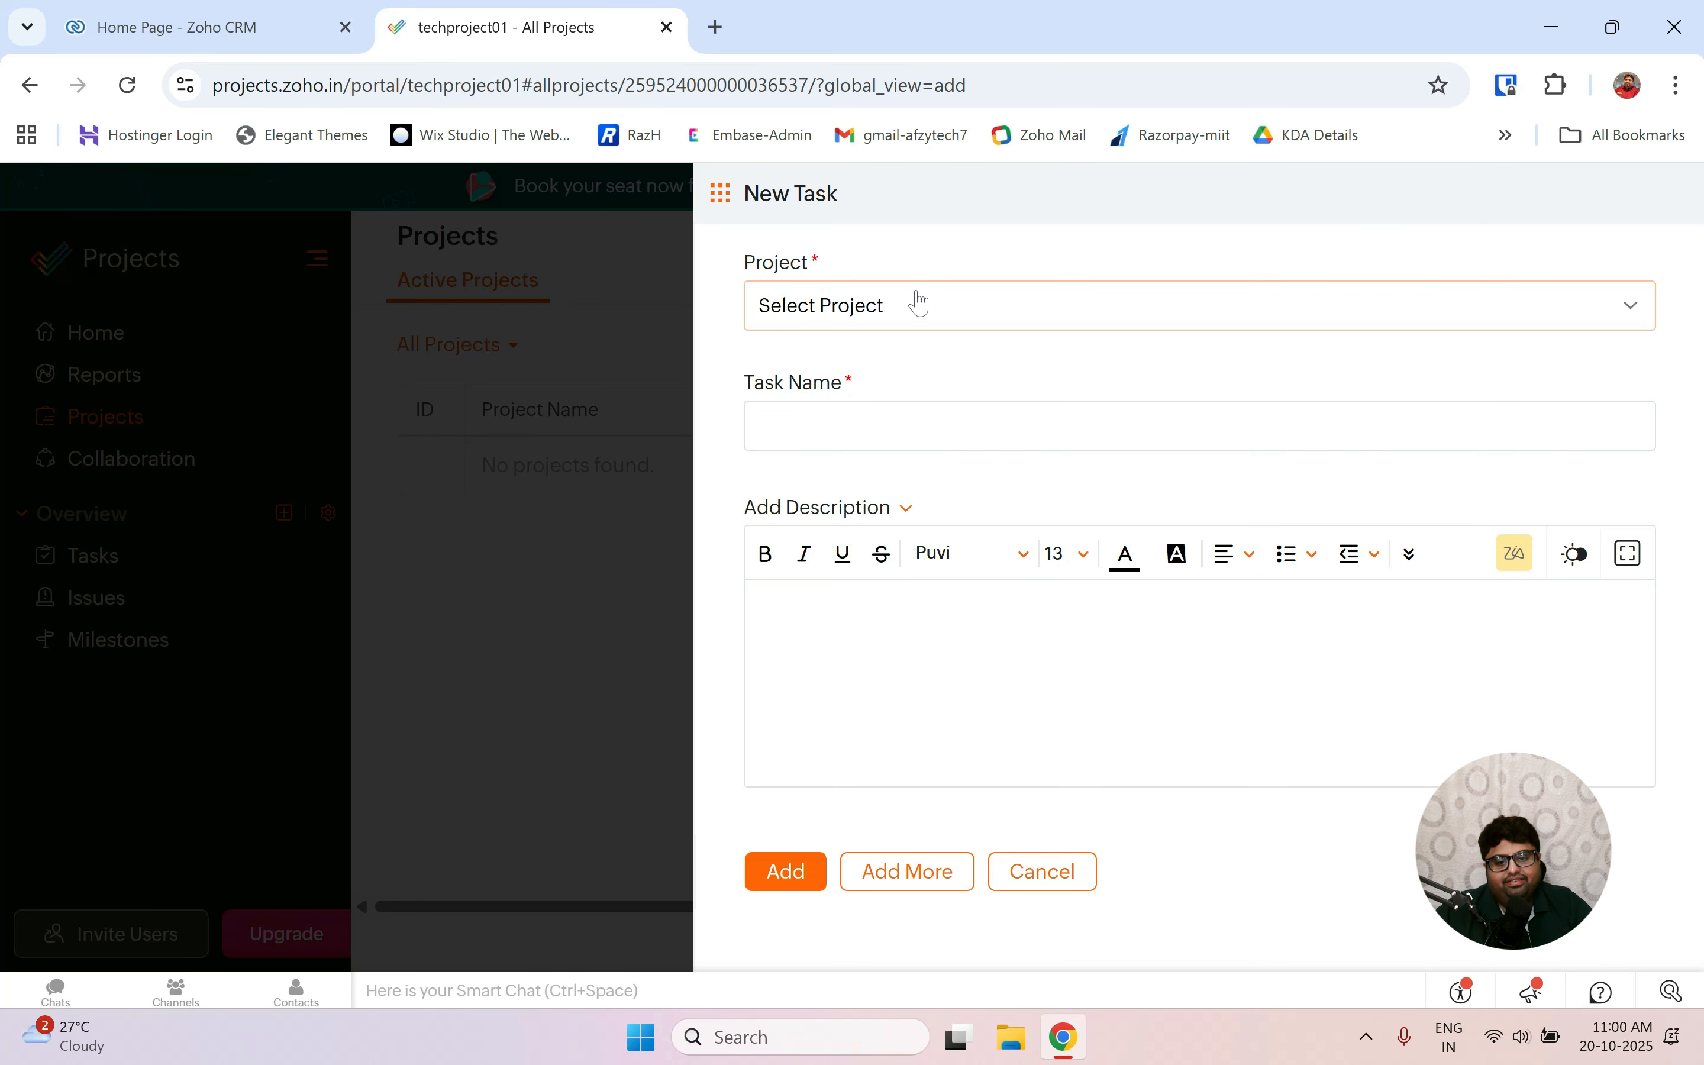
pyautogui.click(889, 425)
pyautogui.click(897, 322)
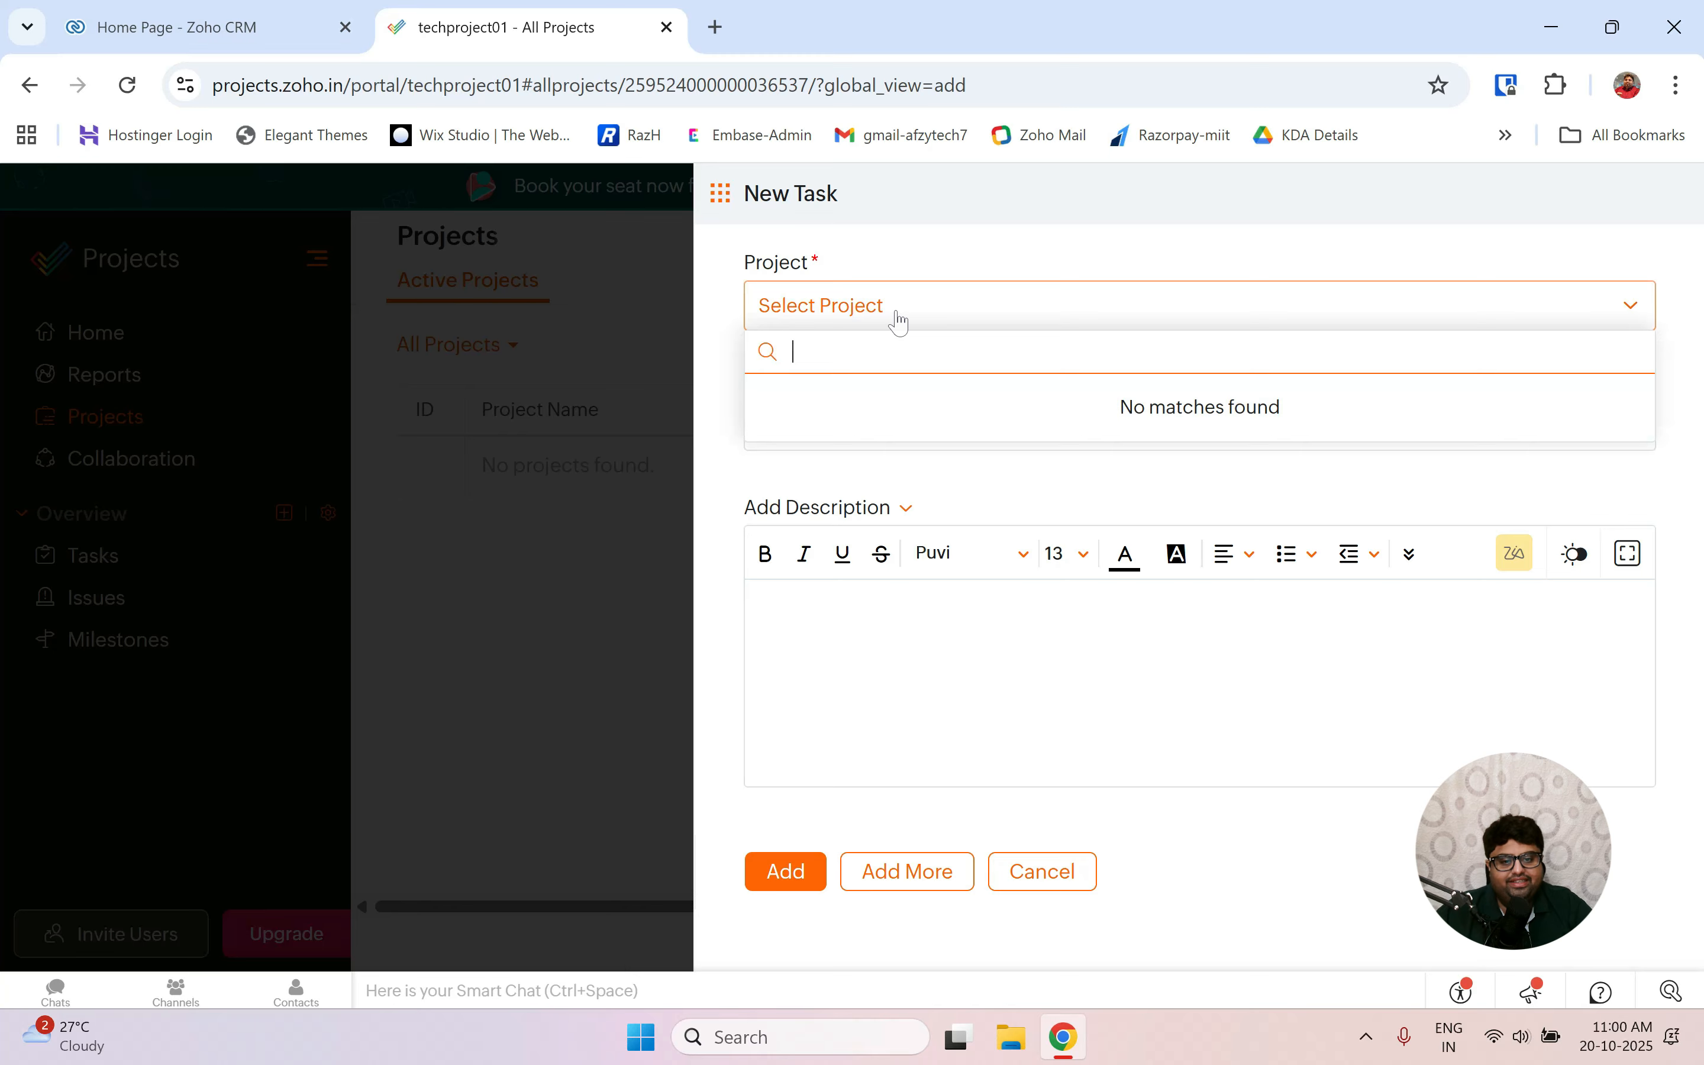
pyautogui.click(1120, 637)
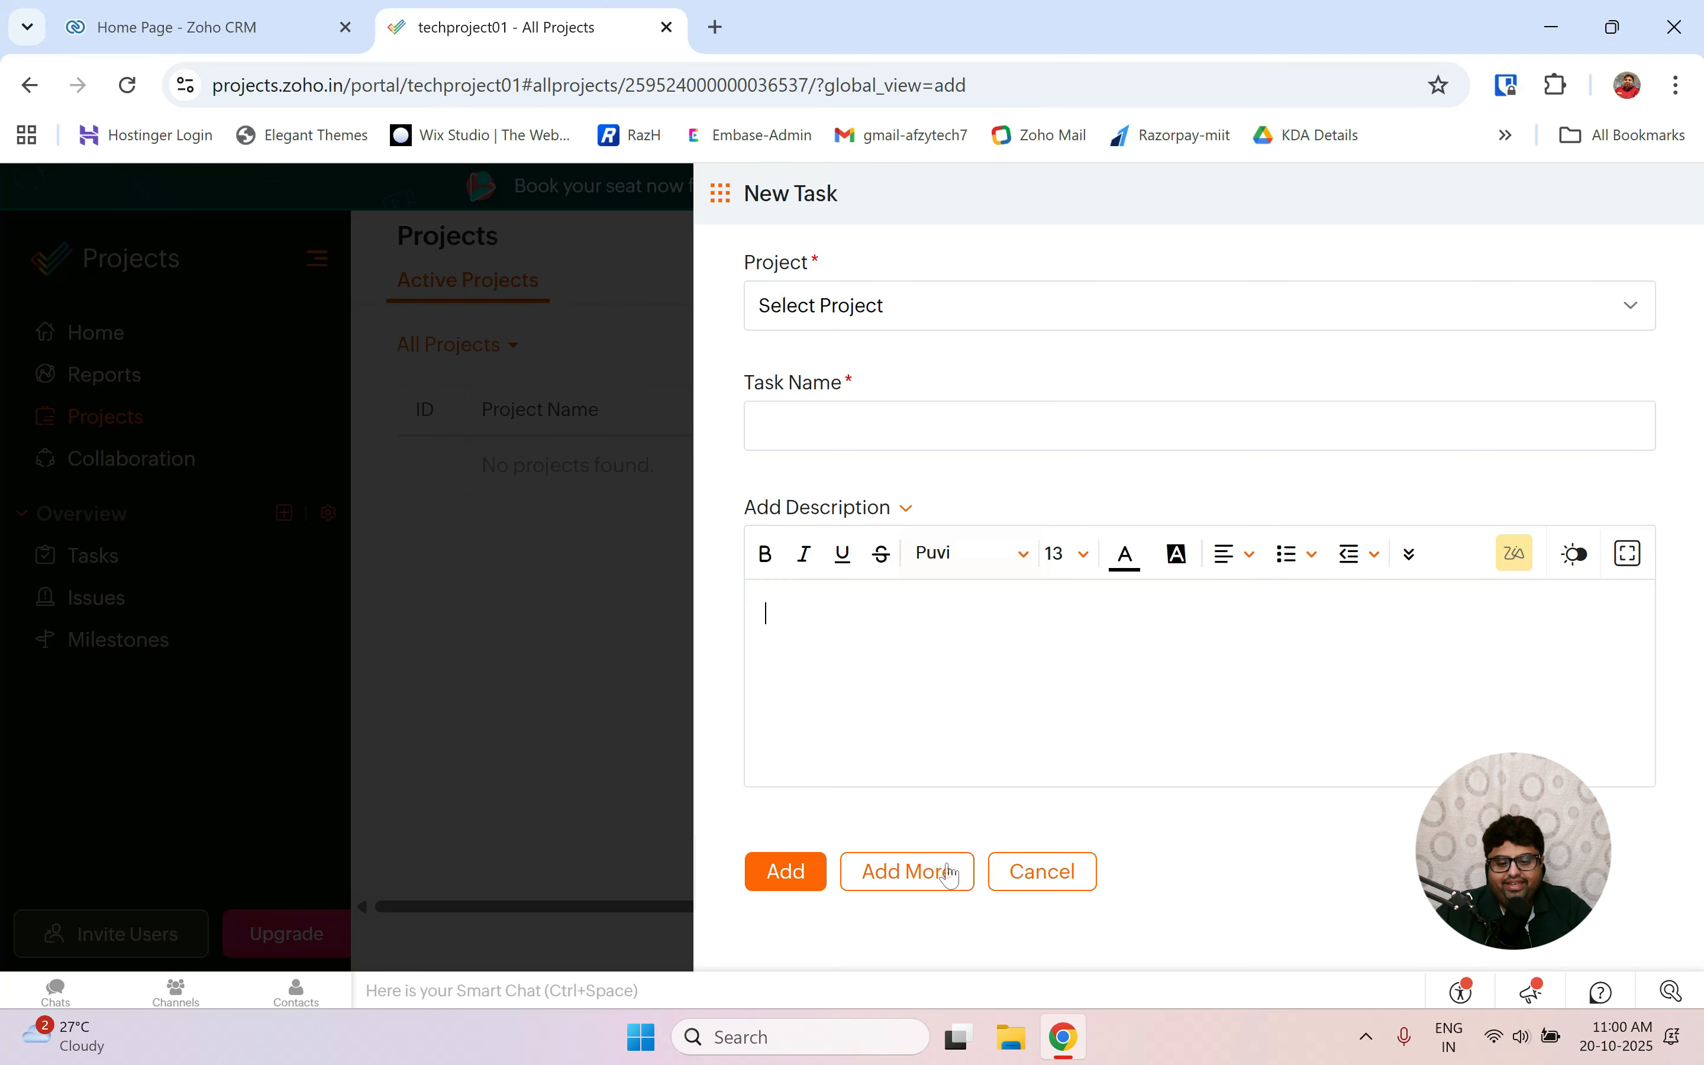
pyautogui.click(1056, 886)
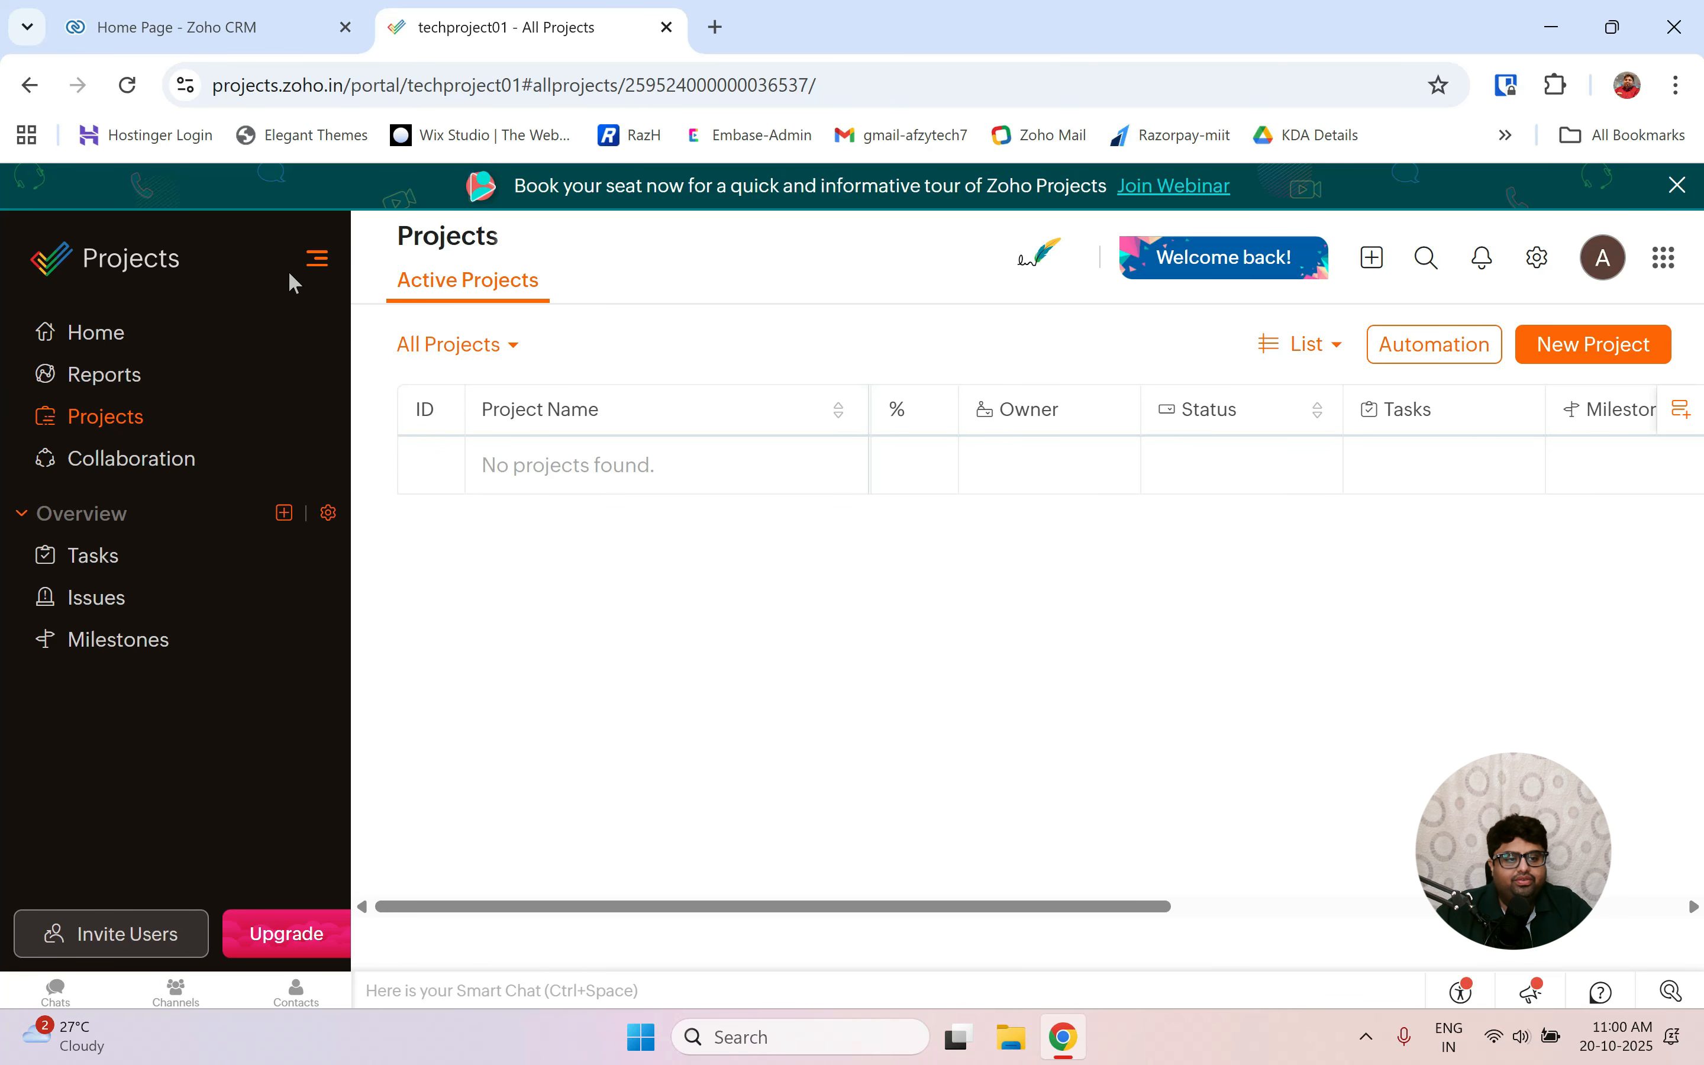
pyautogui.click(68, 356)
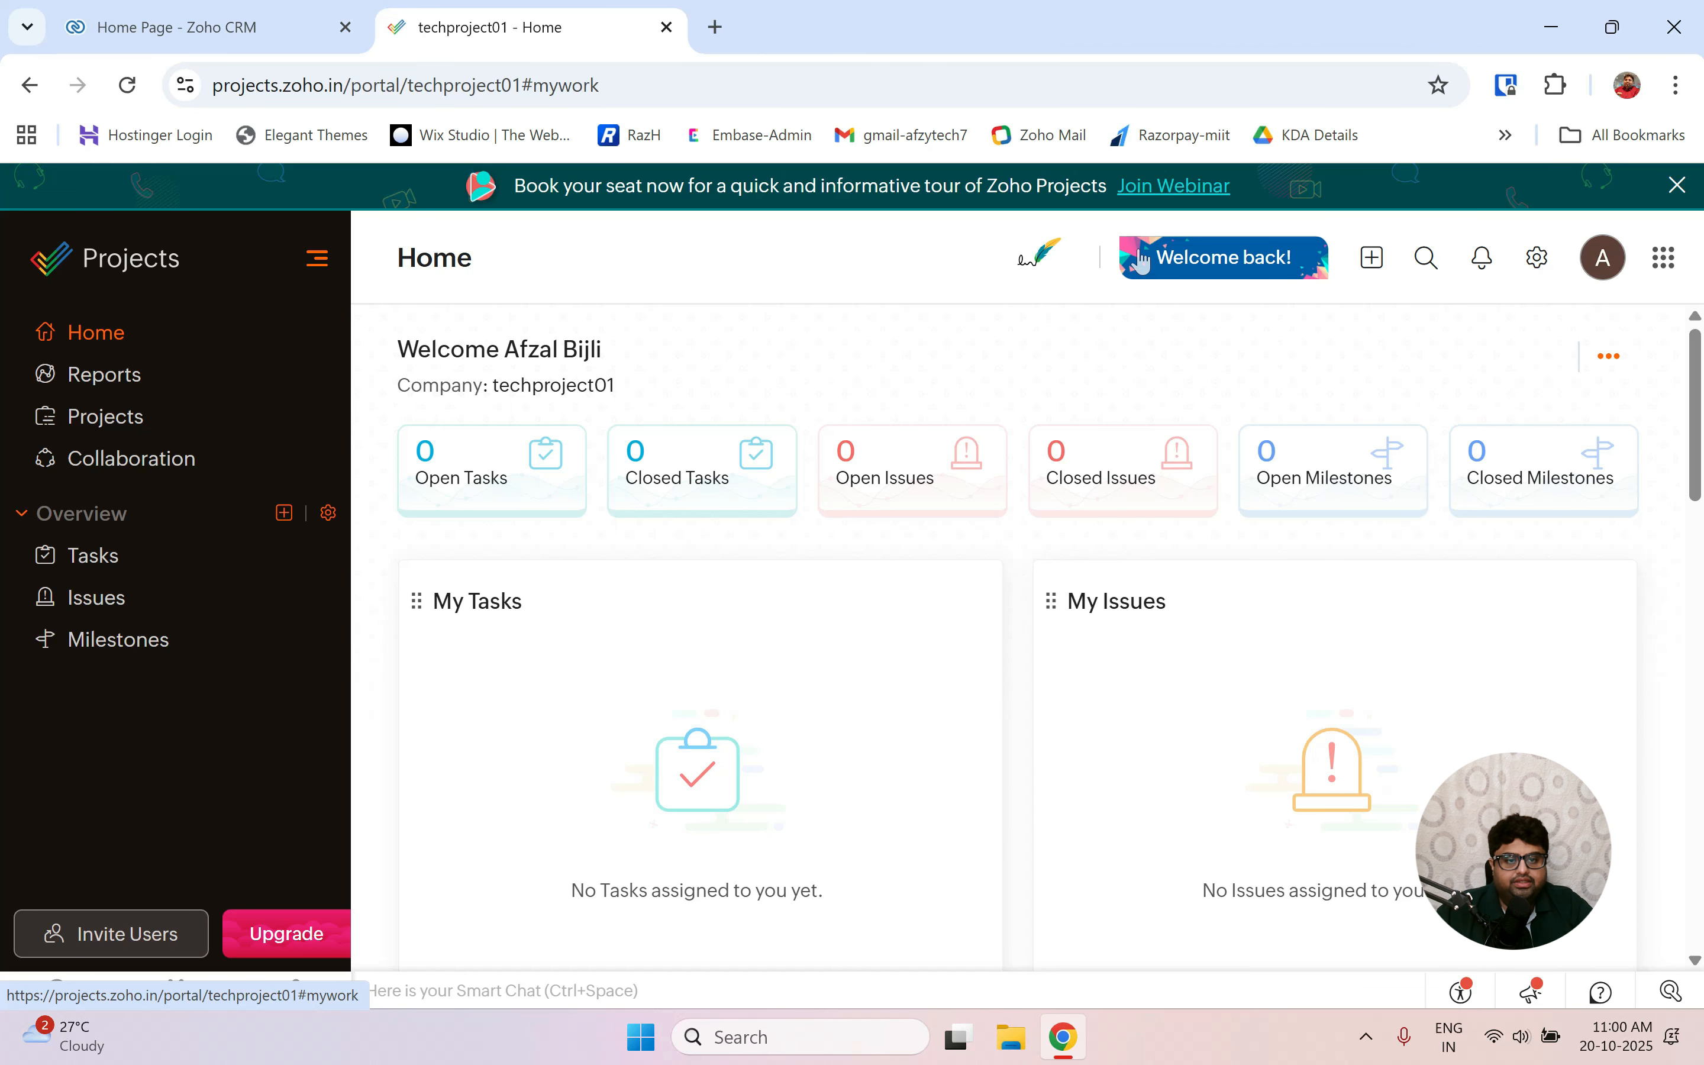
pyautogui.click(1377, 264)
pyautogui.click(918, 318)
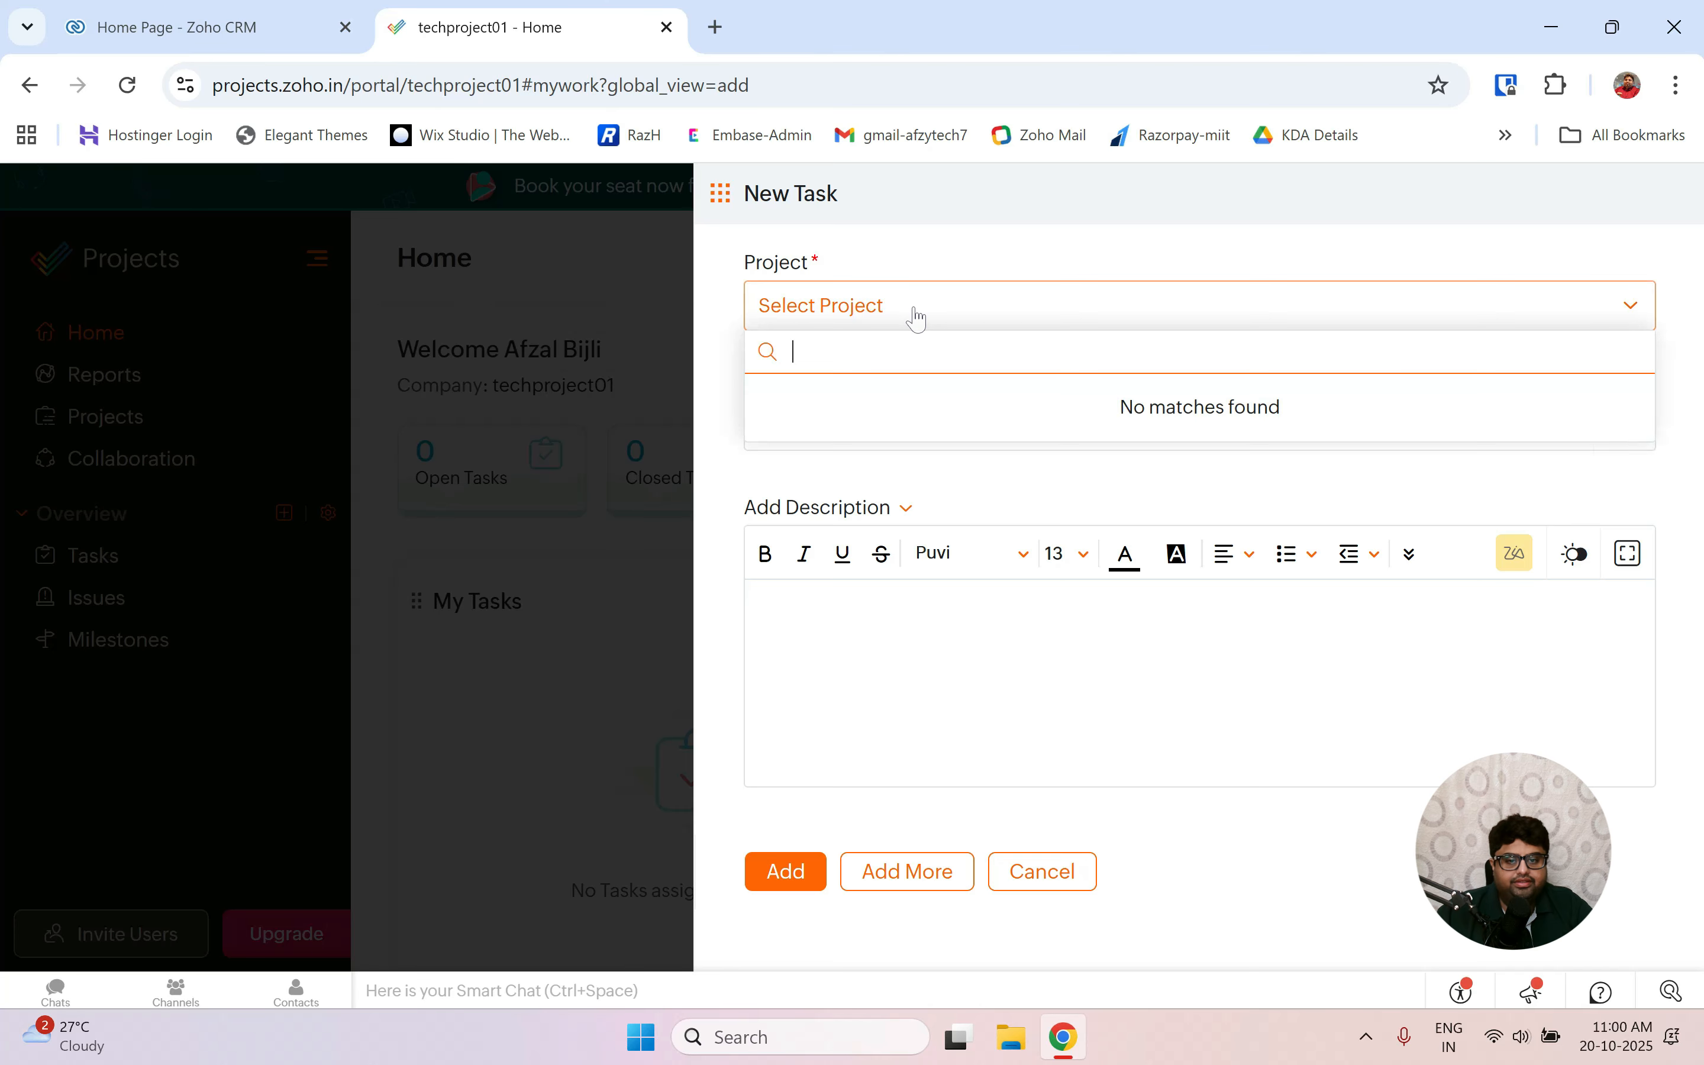
pyautogui.press('Escape')
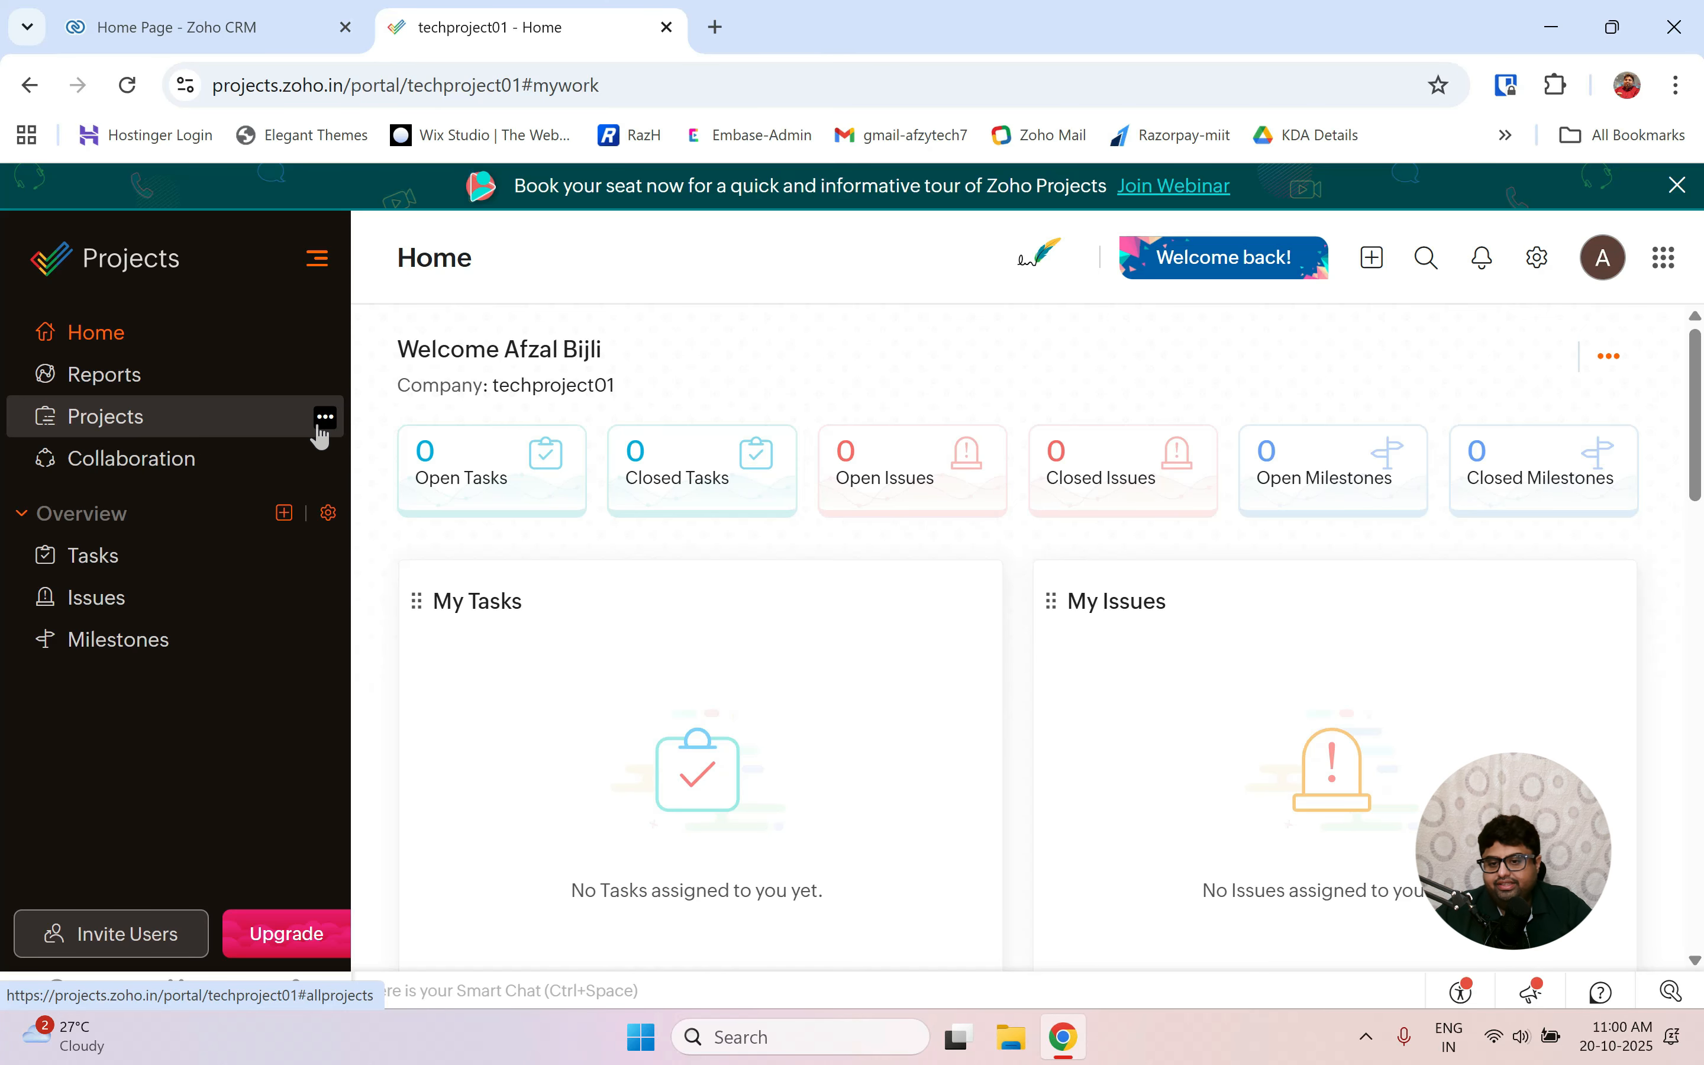
# Open the New Project form from the Projects sidebar options menu.
pyautogui.click(323, 423)
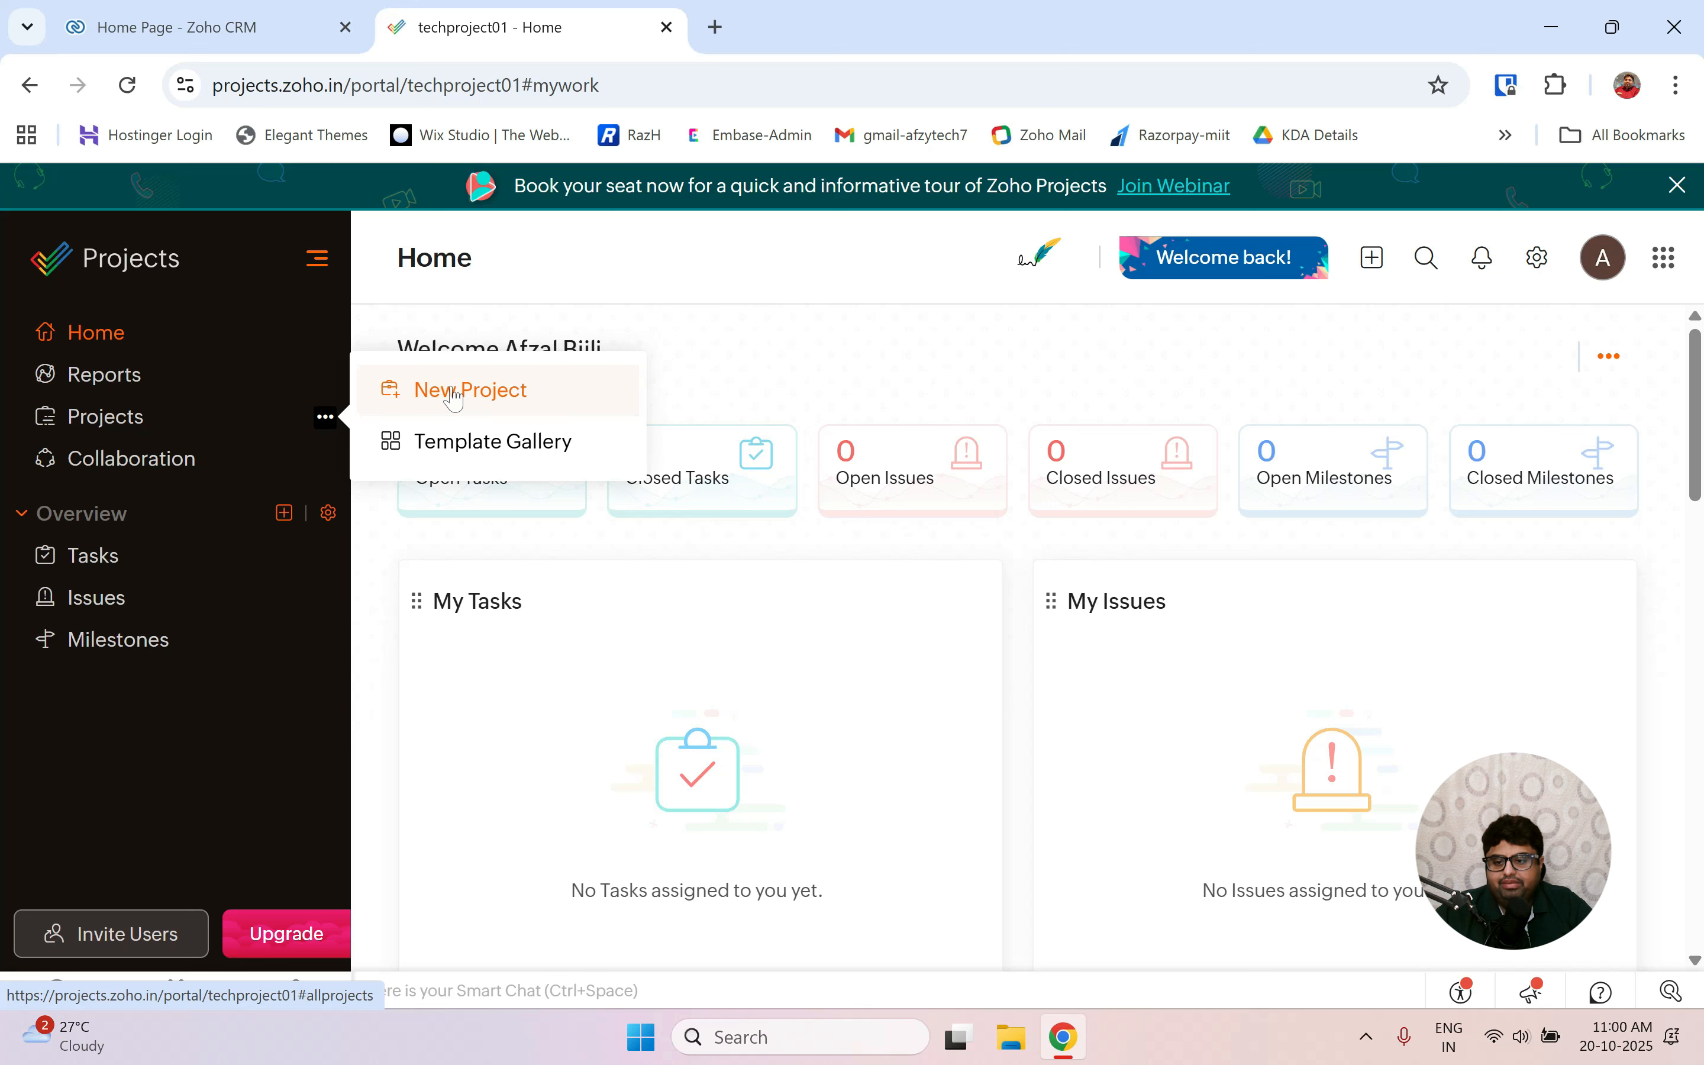
pyautogui.click(455, 394)
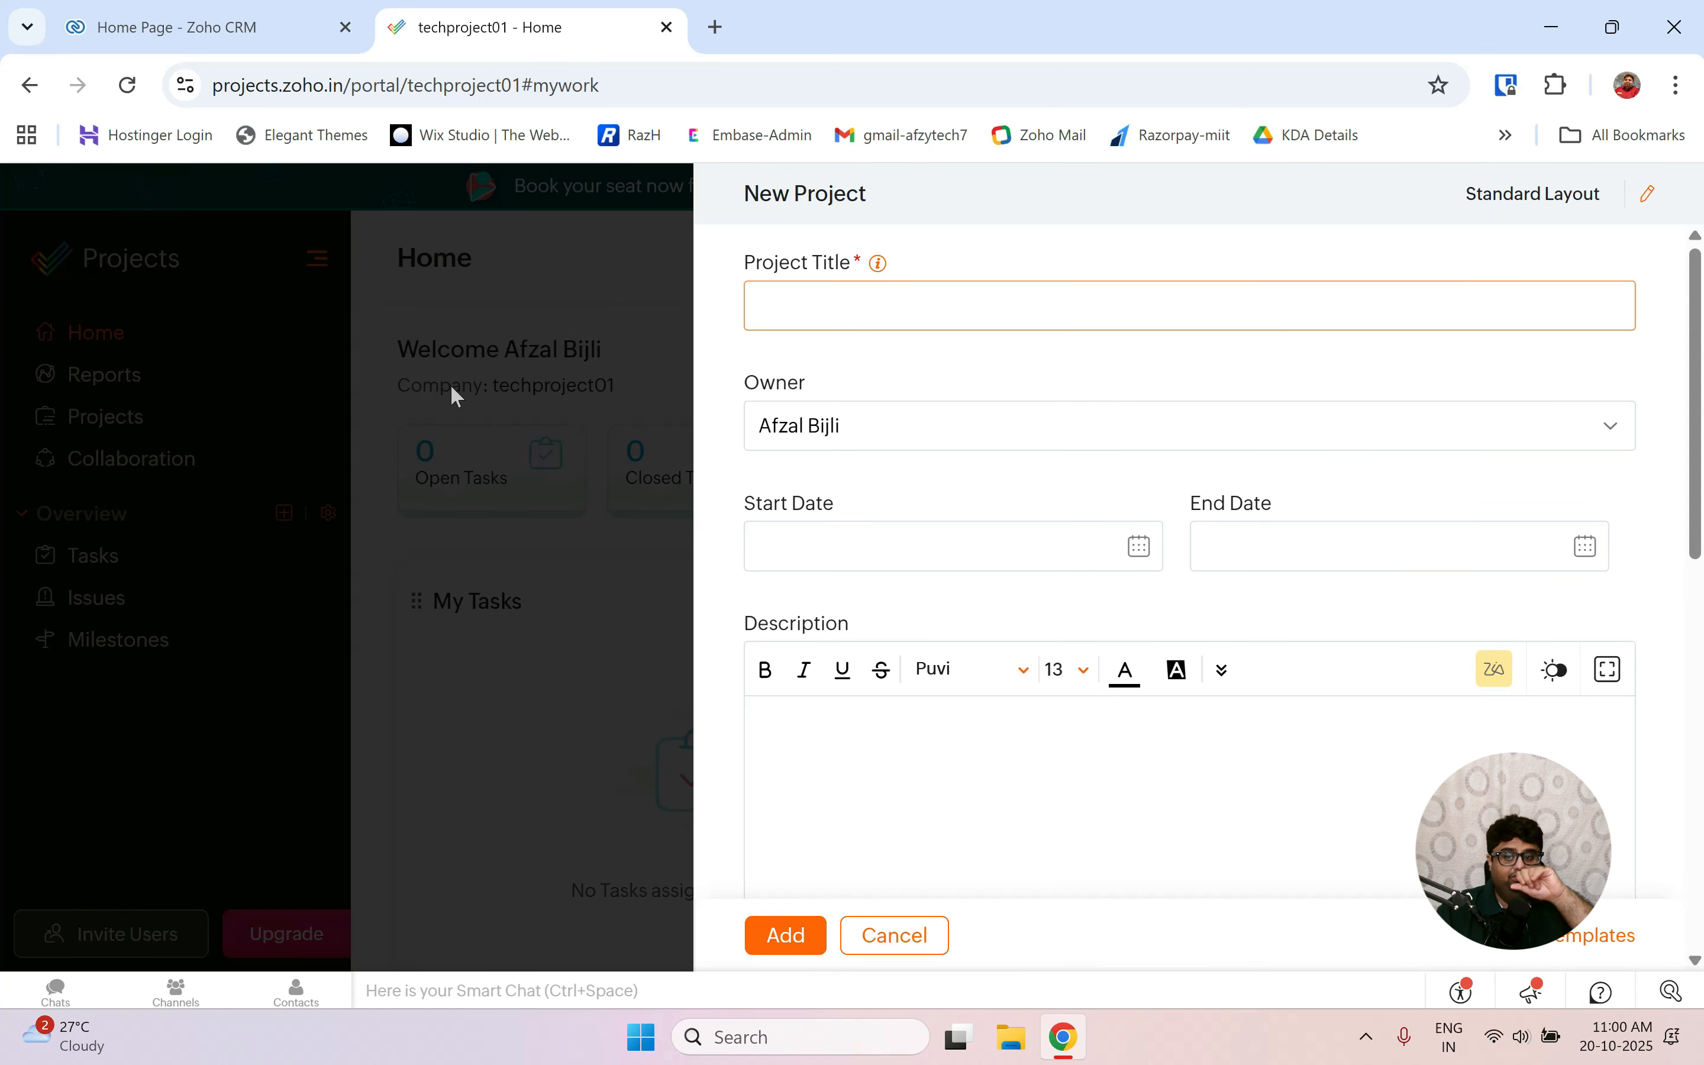
pyautogui.press('Escape')
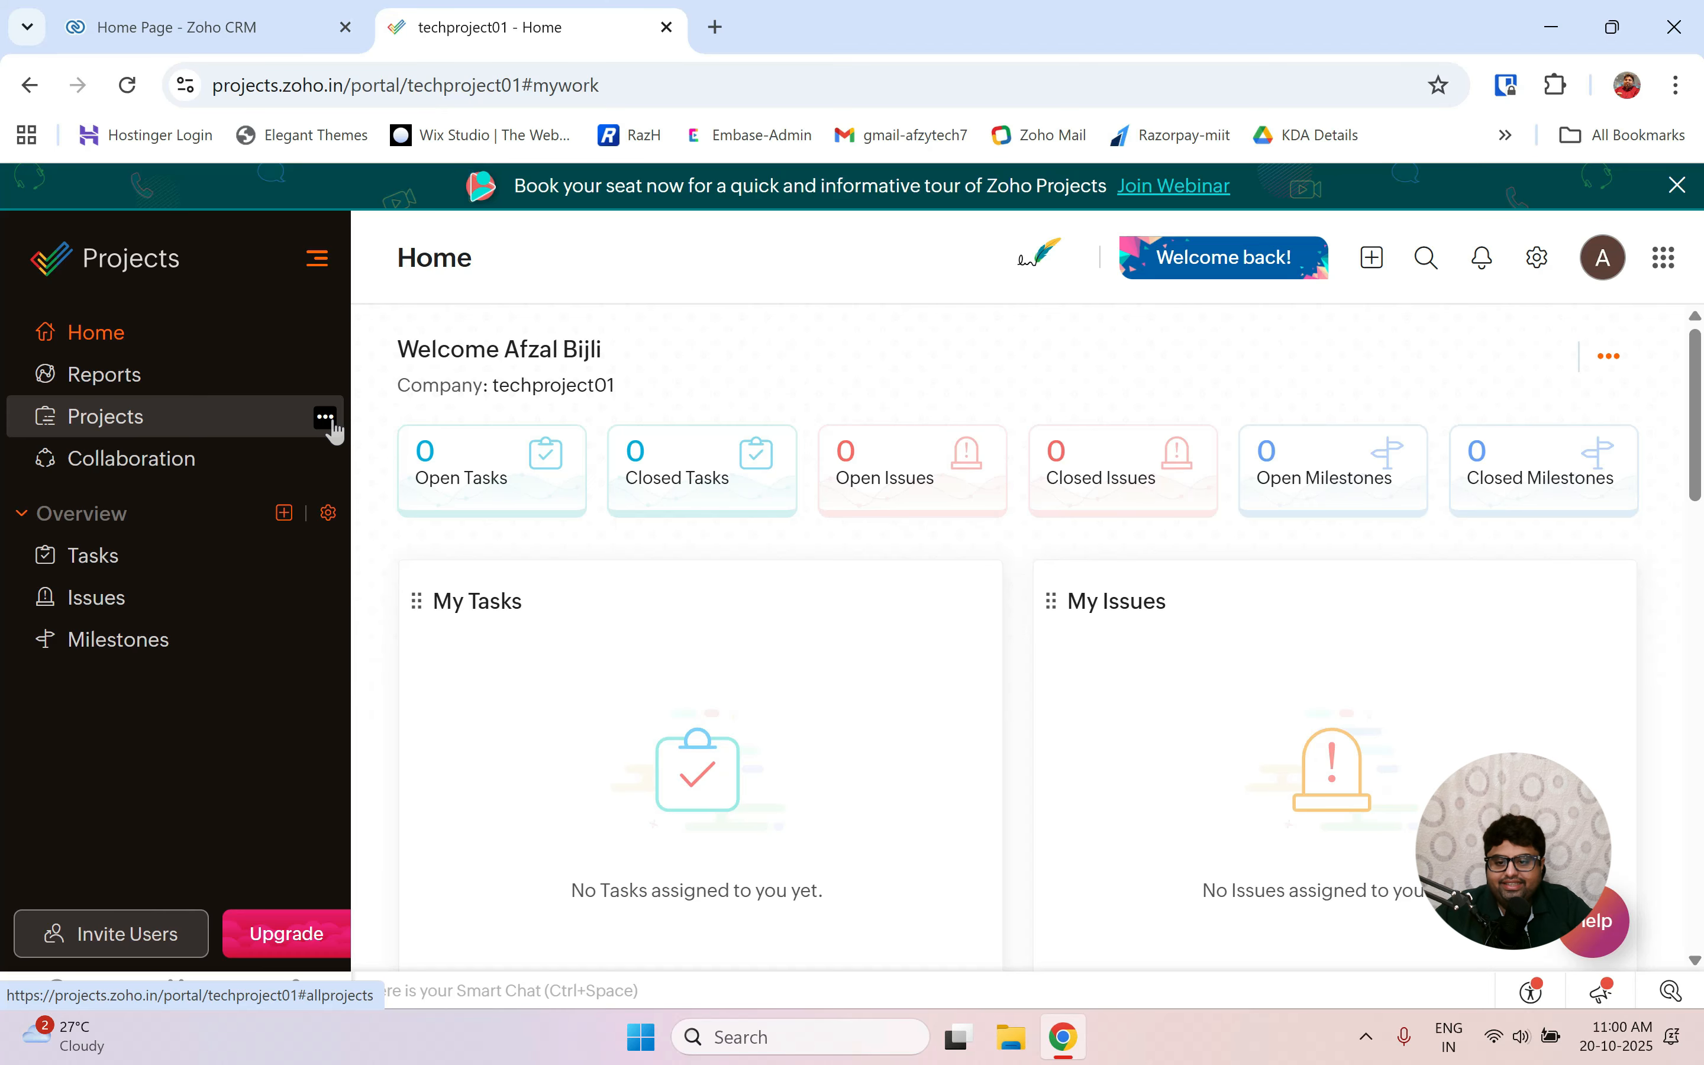
pyautogui.click(326, 422)
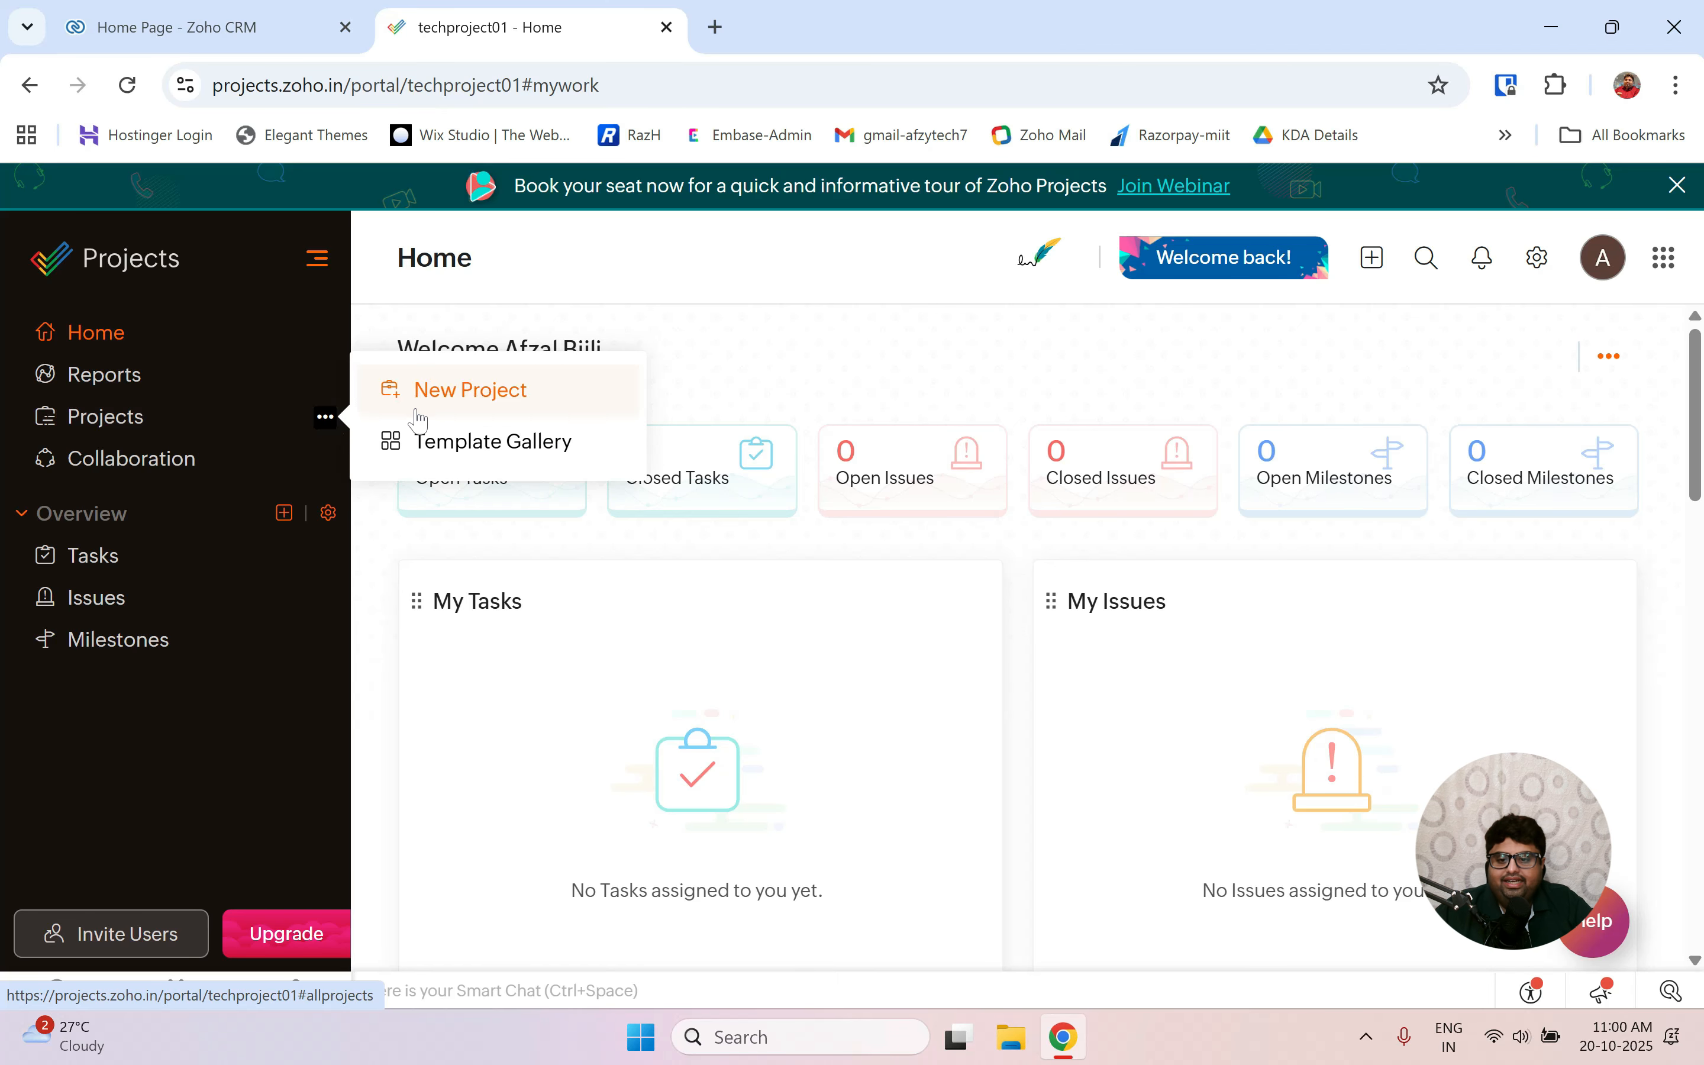
pyautogui.click(473, 395)
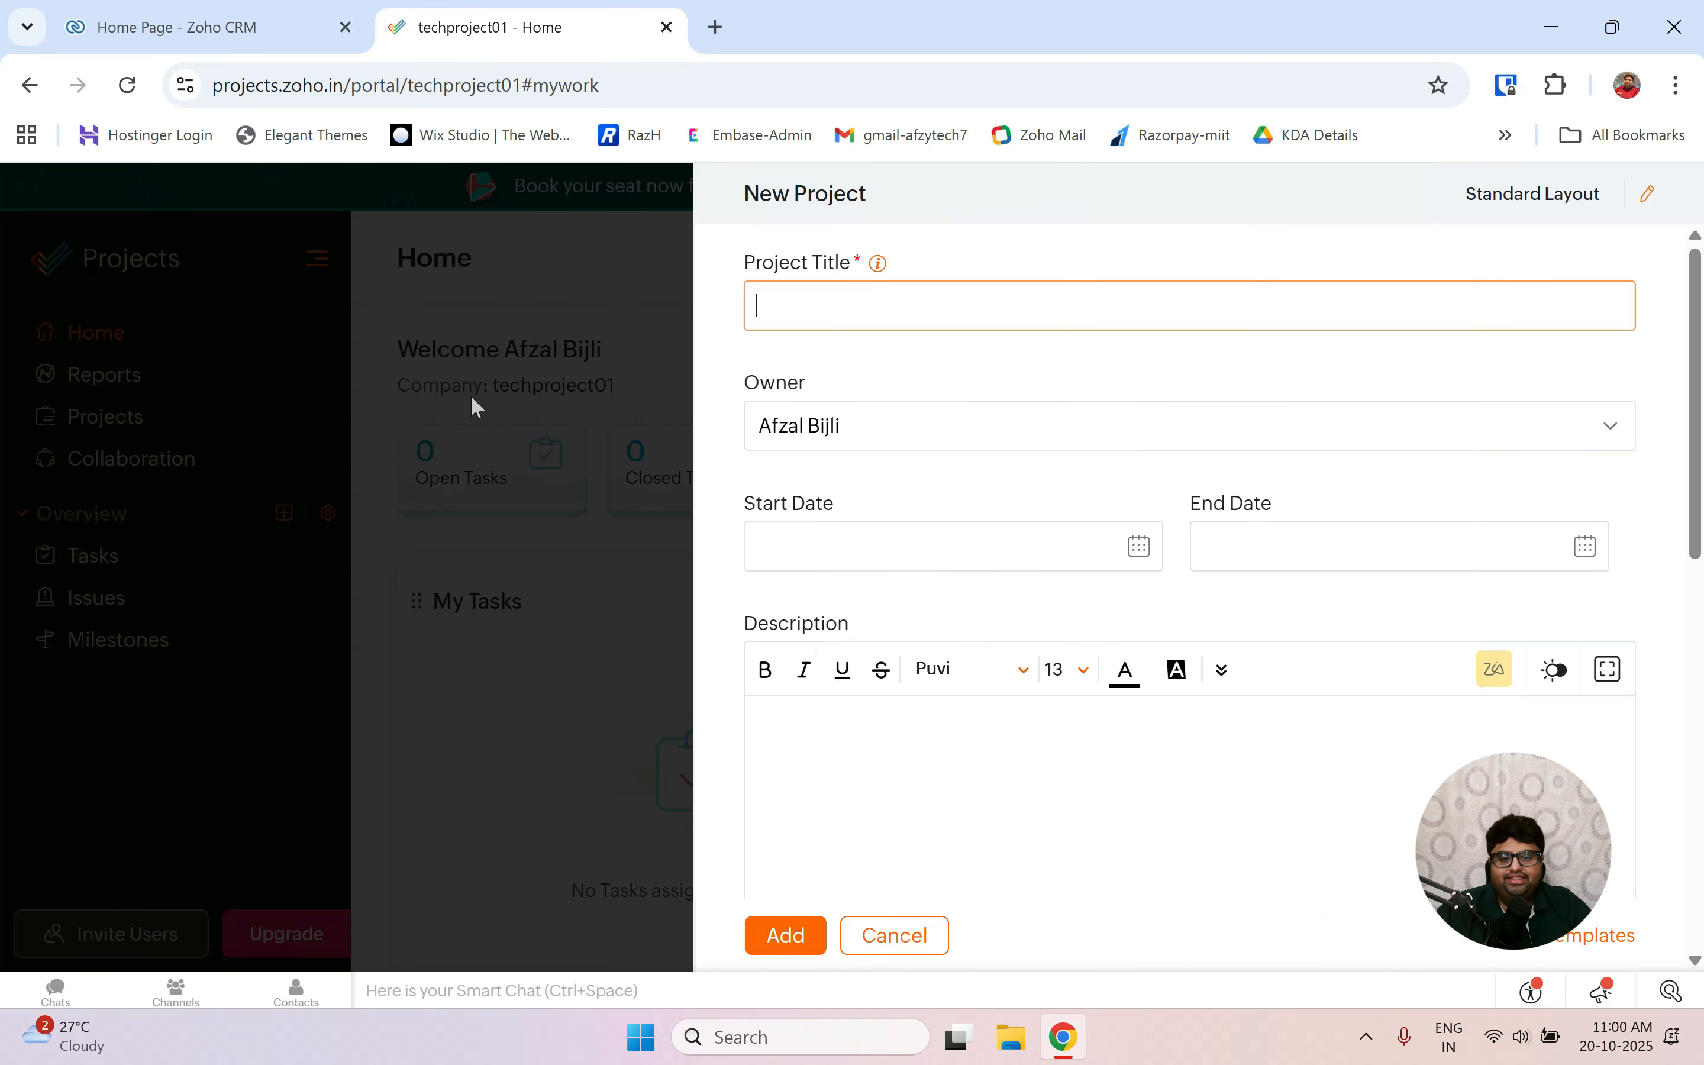
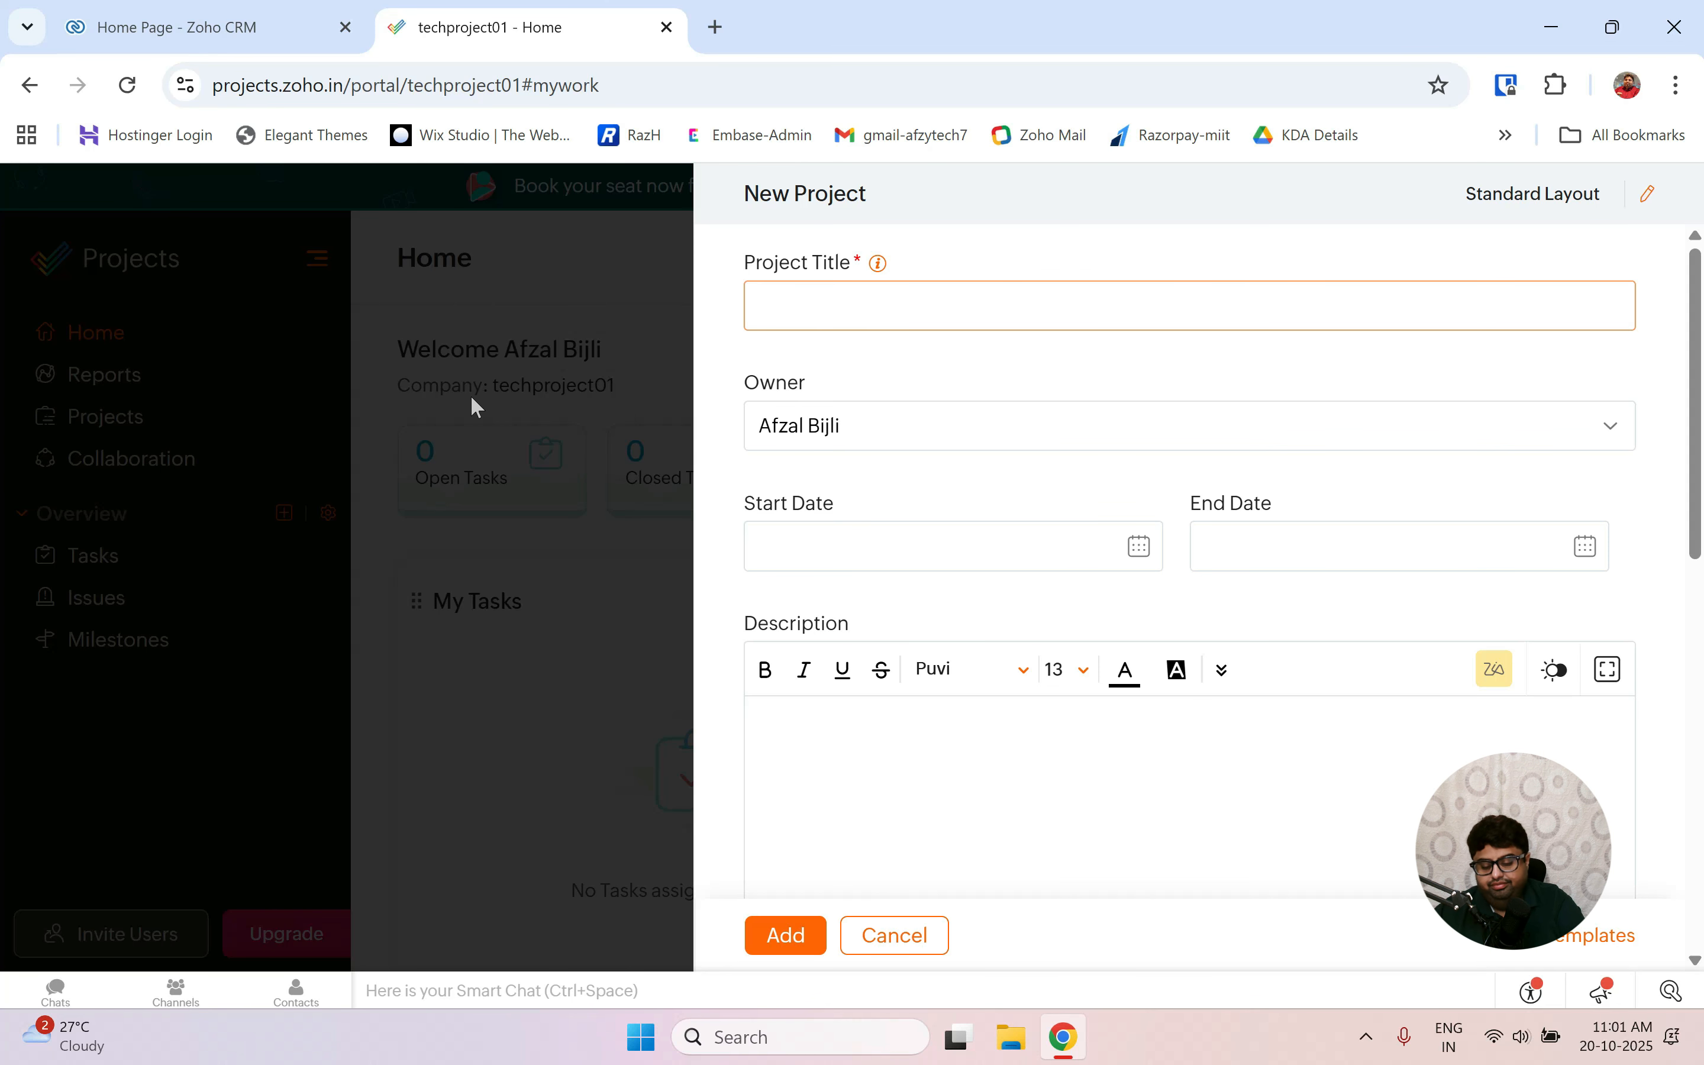
# Title the new project 'Employ management system - using MERN Stack'.
pyautogui.write('Studi')
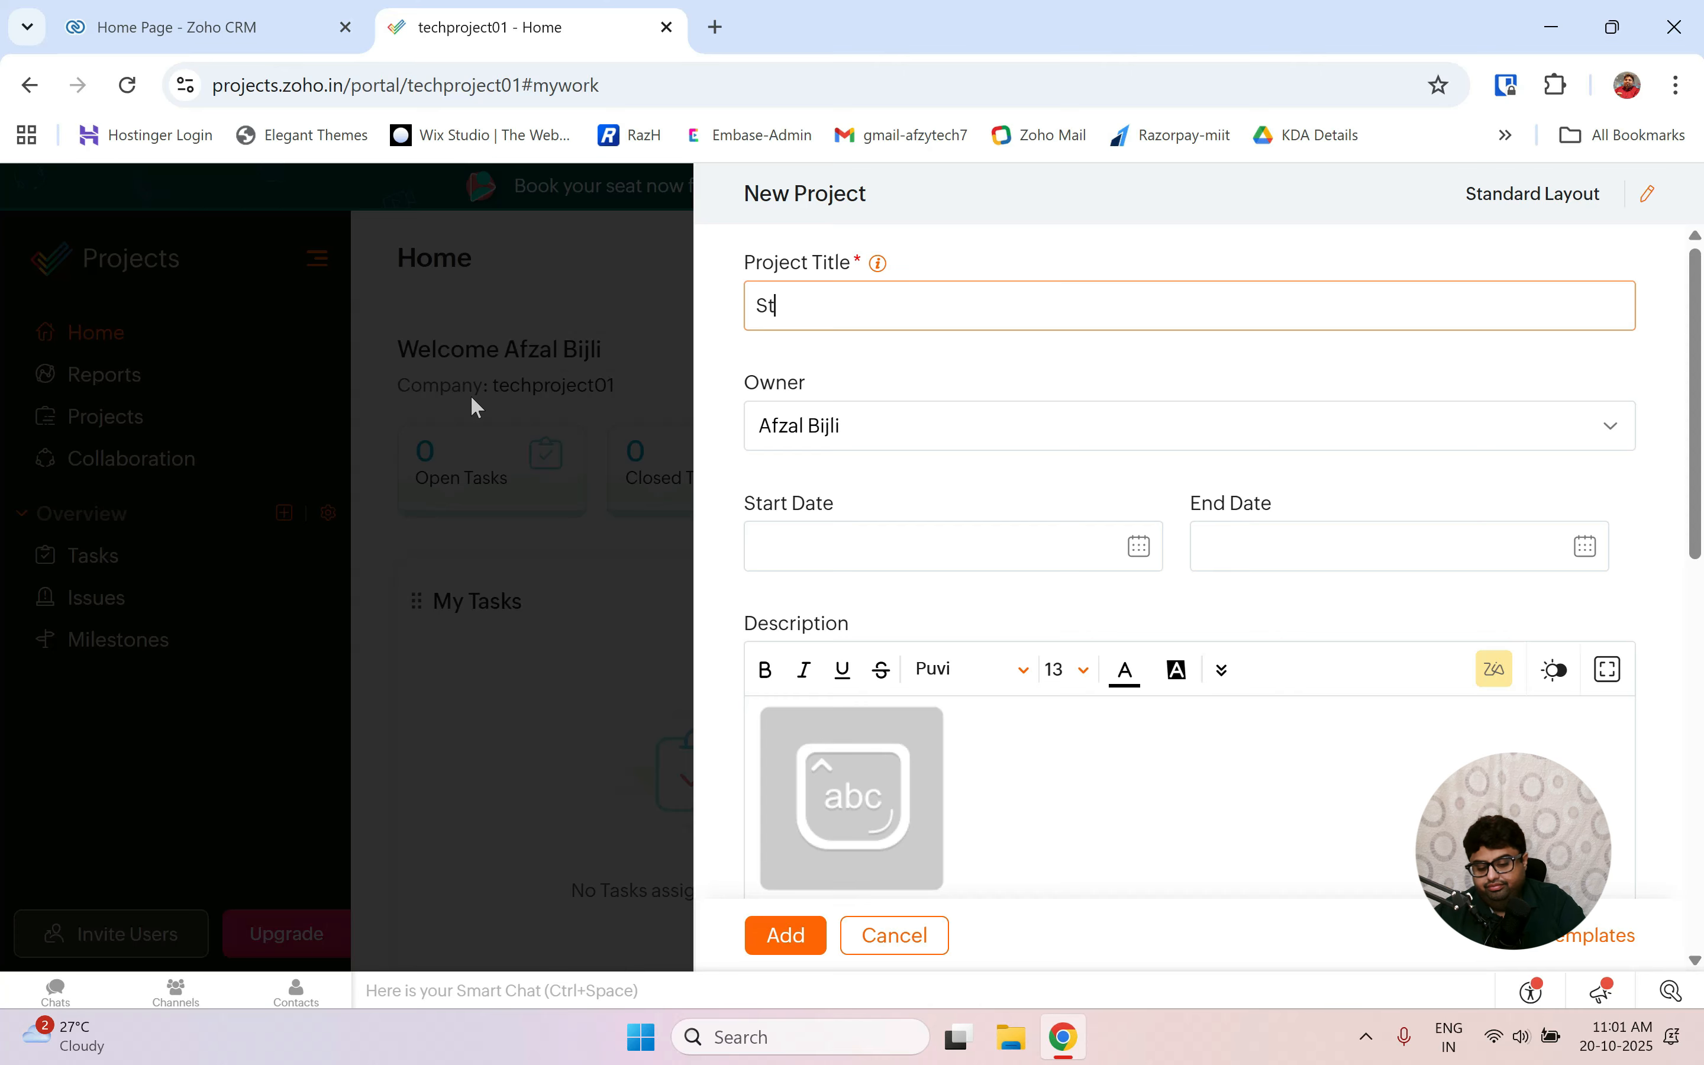
pyautogui.press('BackSpace')
pyautogui.press('BackSpace')
pyautogui.press('BackSpace')
pyautogui.press('BackSpace')
pyautogui.press('BackSpace')
pyautogui.write('E')
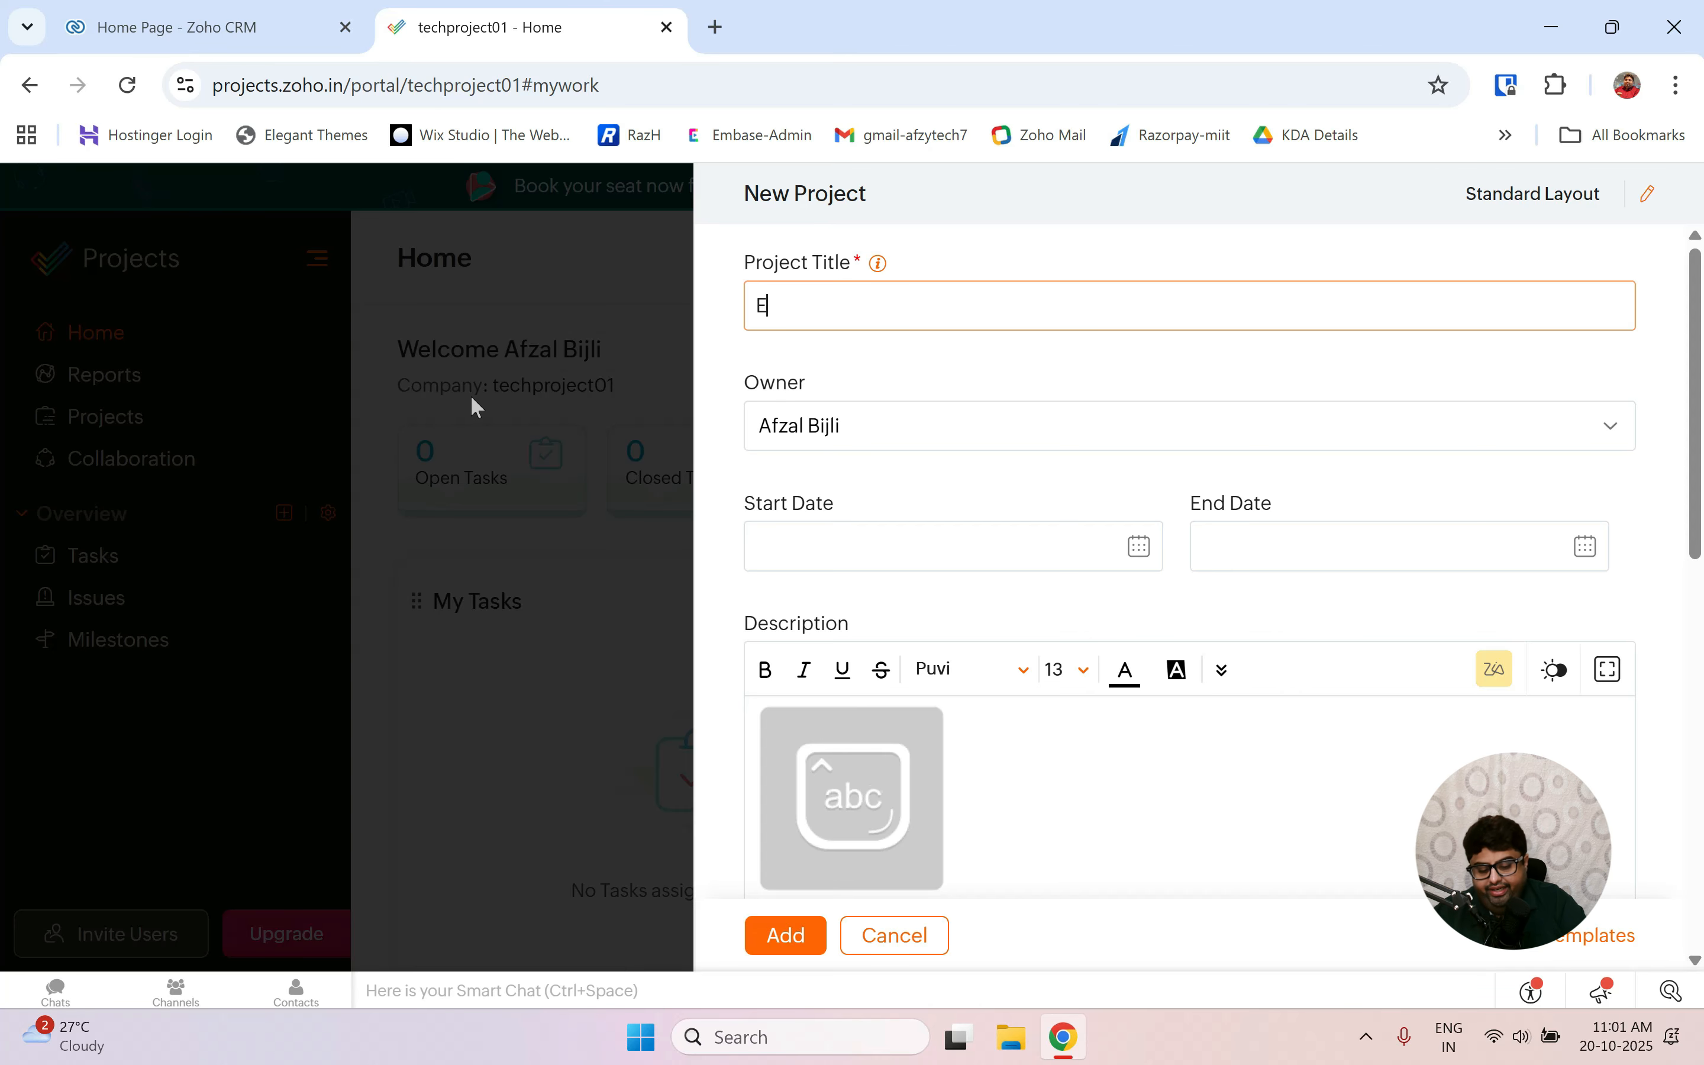
pyautogui.write('mploy')
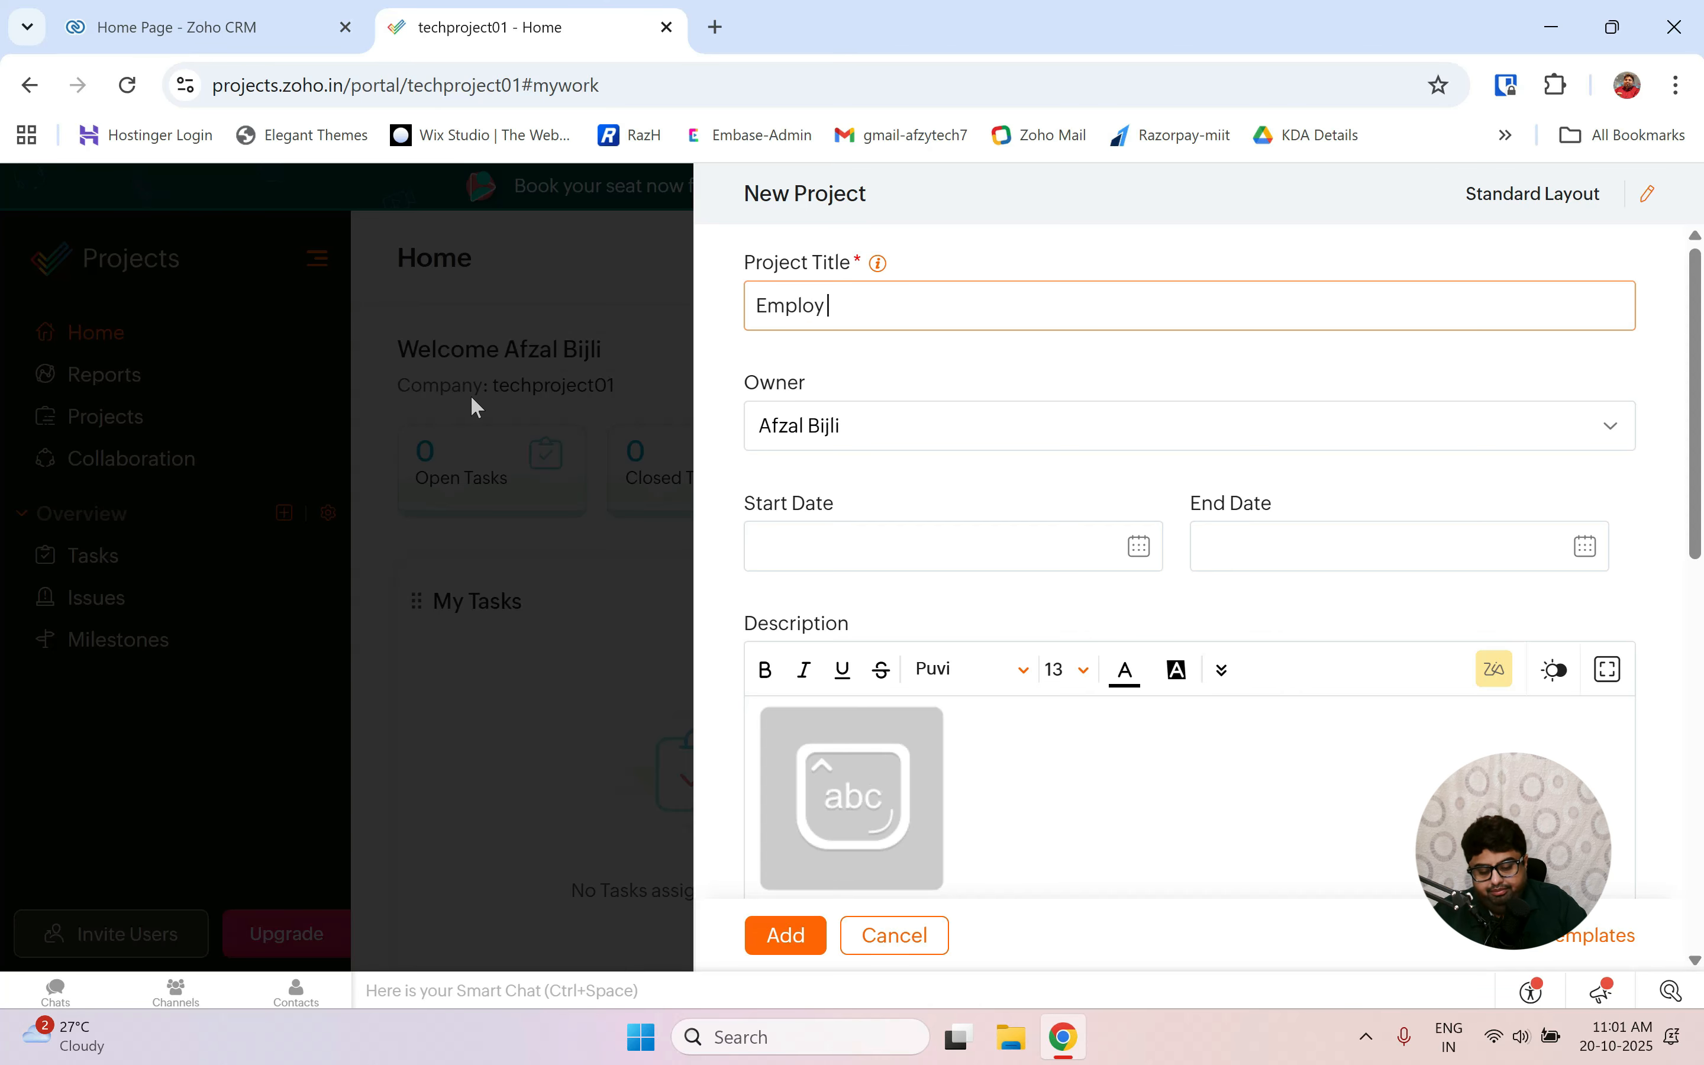
pyautogui.write(' manageme')
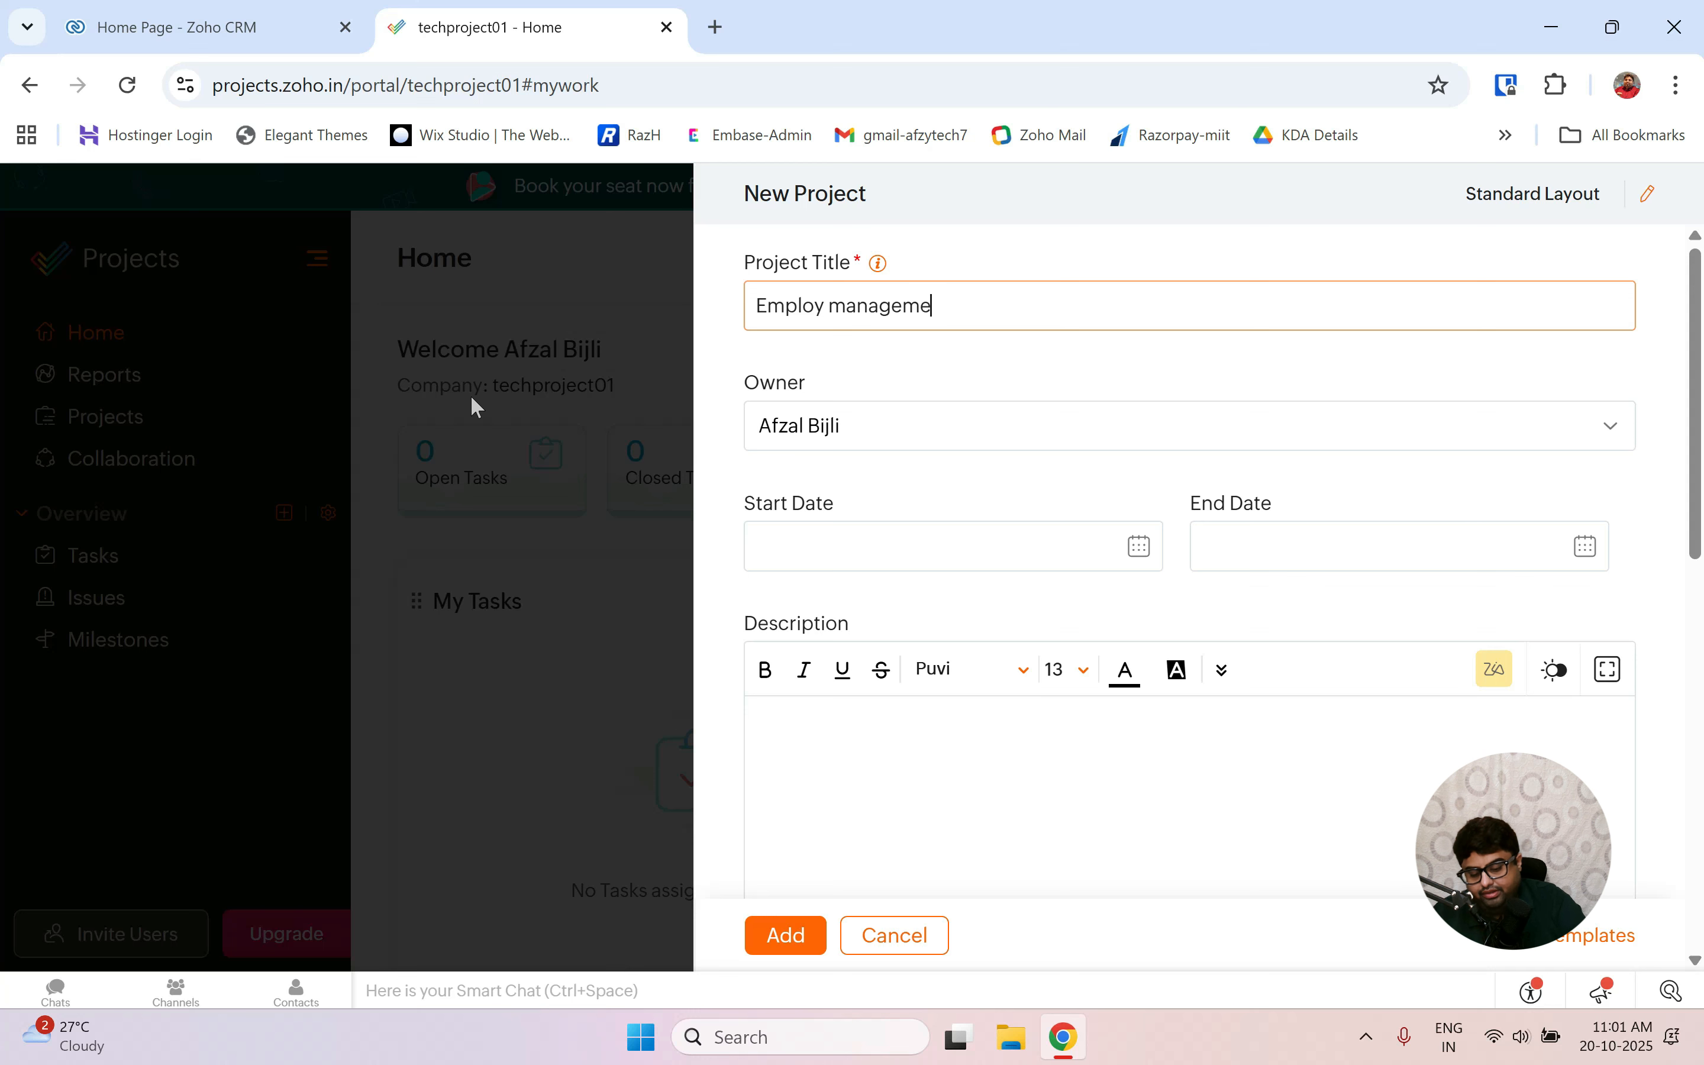
pyautogui.write('nt system')
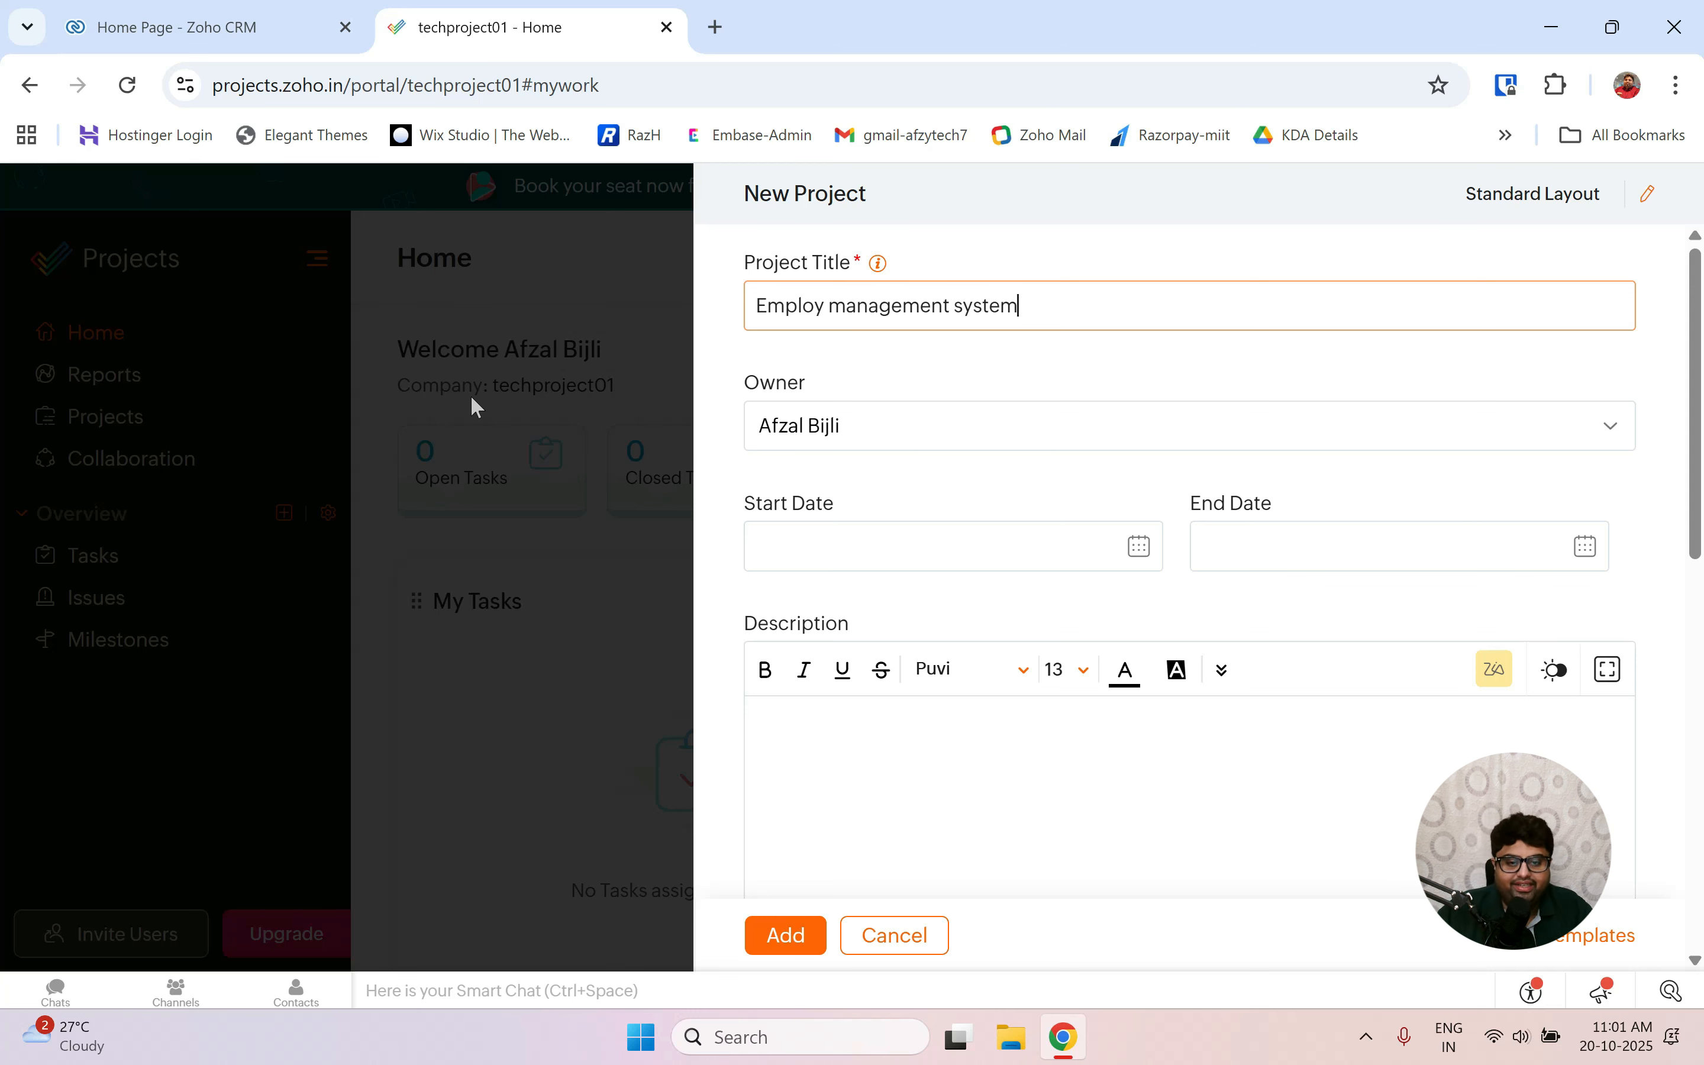
pyautogui.write(' -')
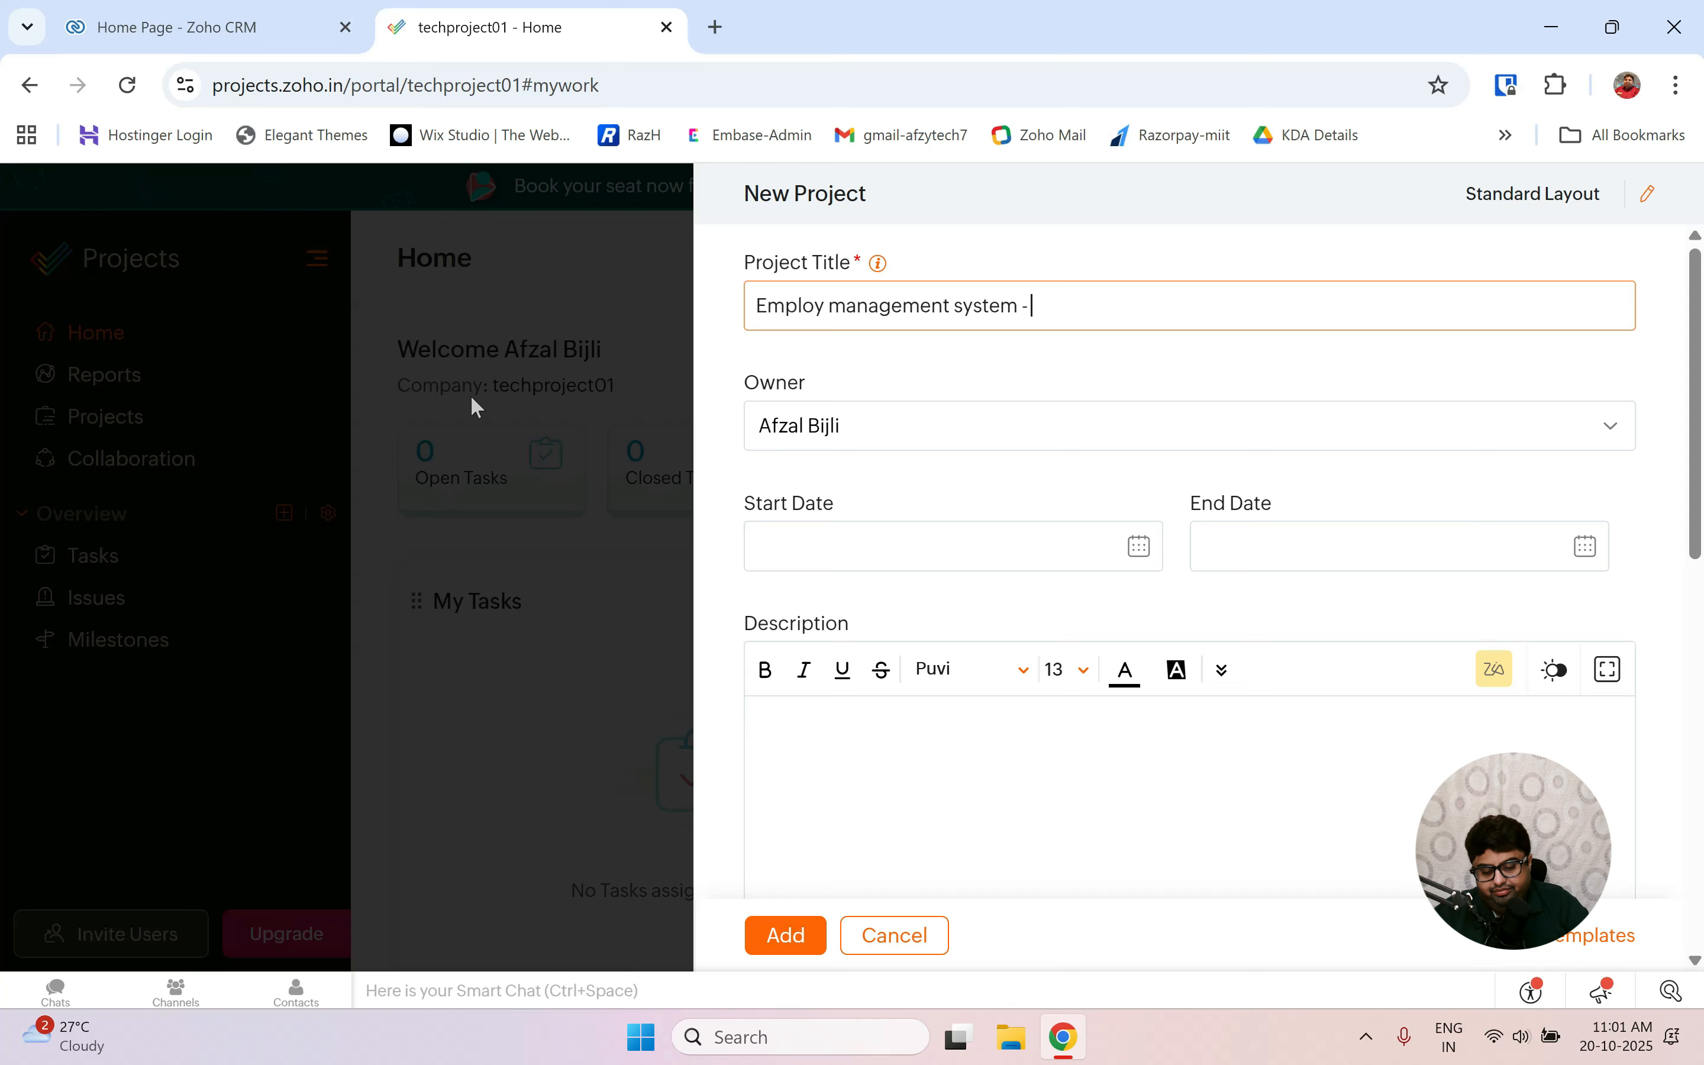
pyautogui.write(' using M')
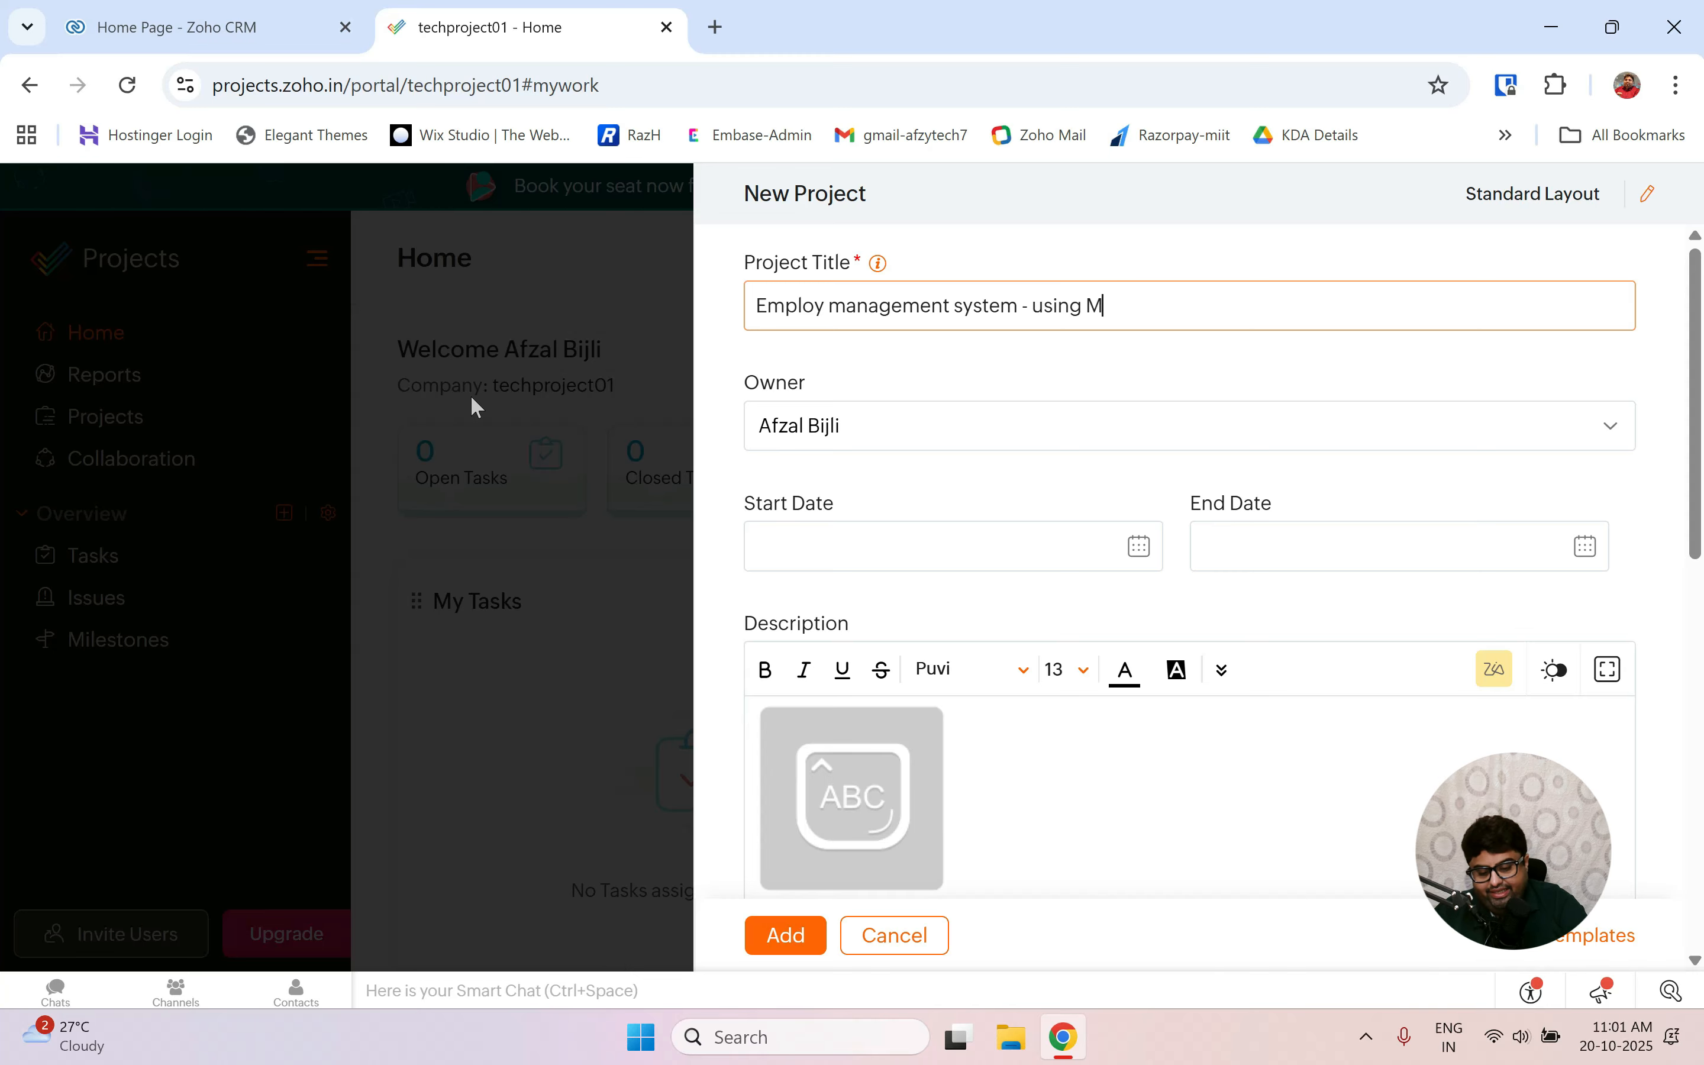
pyautogui.write('ERN')
pyautogui.press('capslock')
pyautogui.write('Stac')
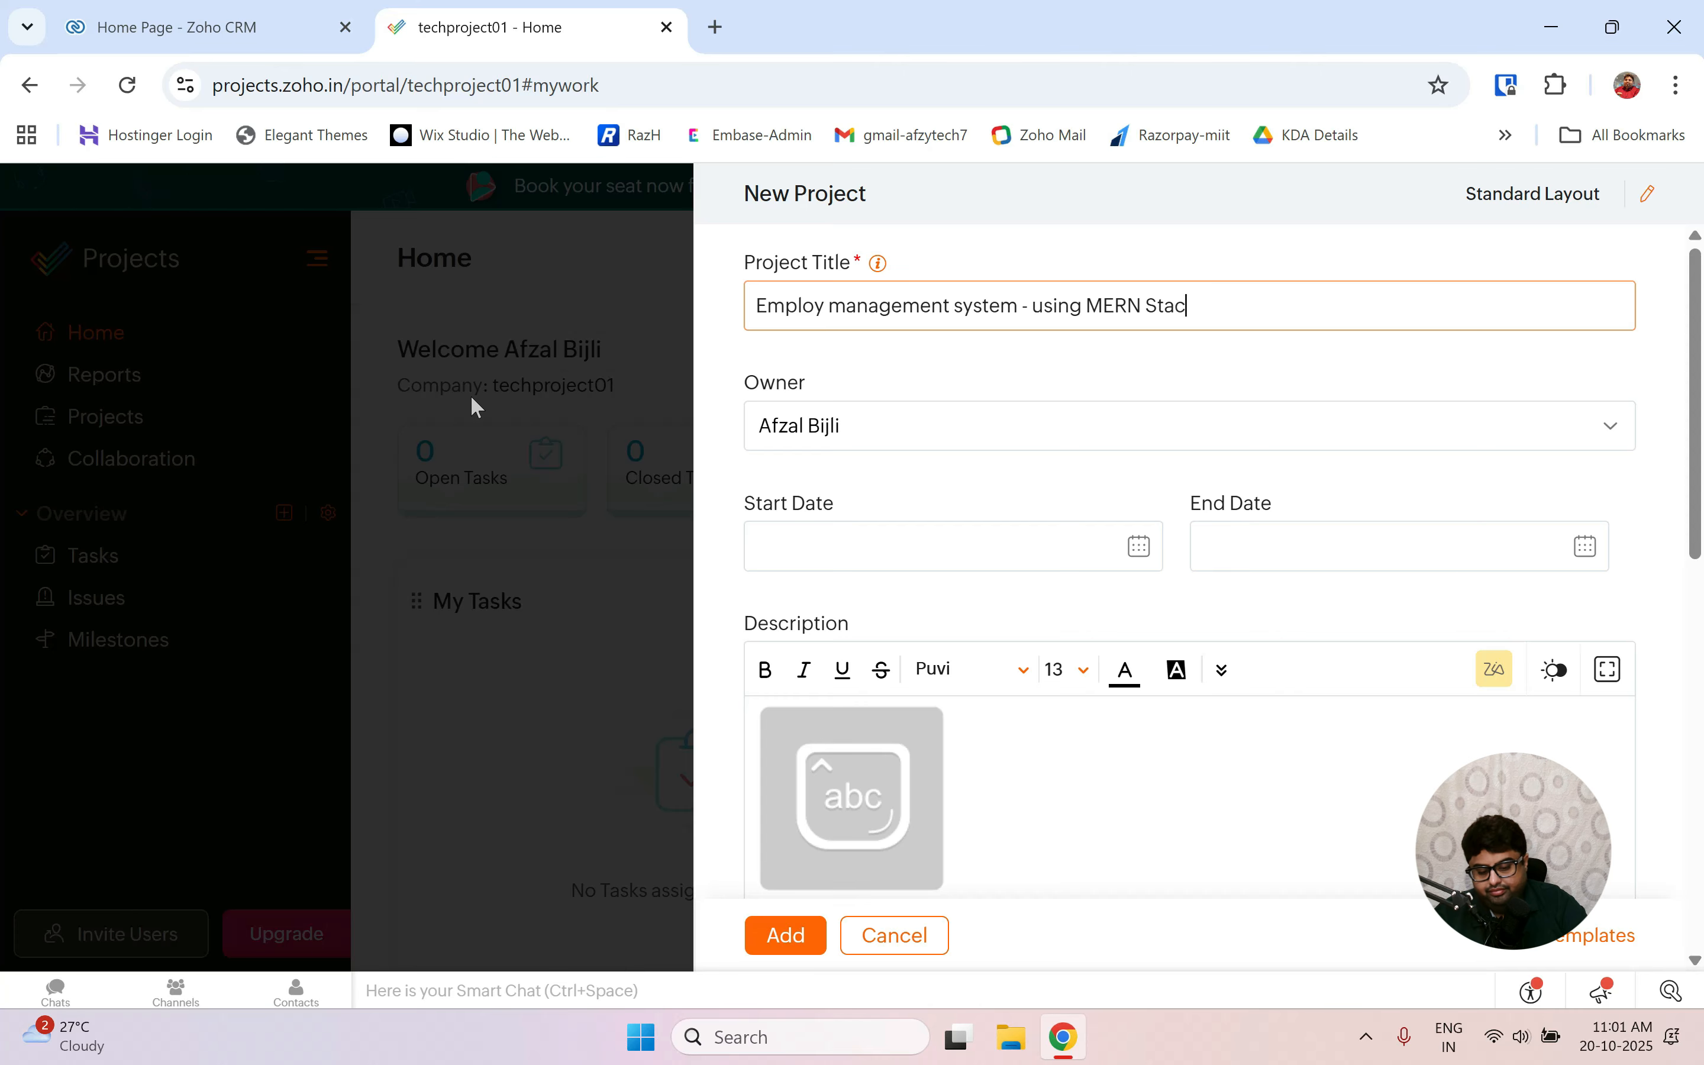
pyautogui.write('k')
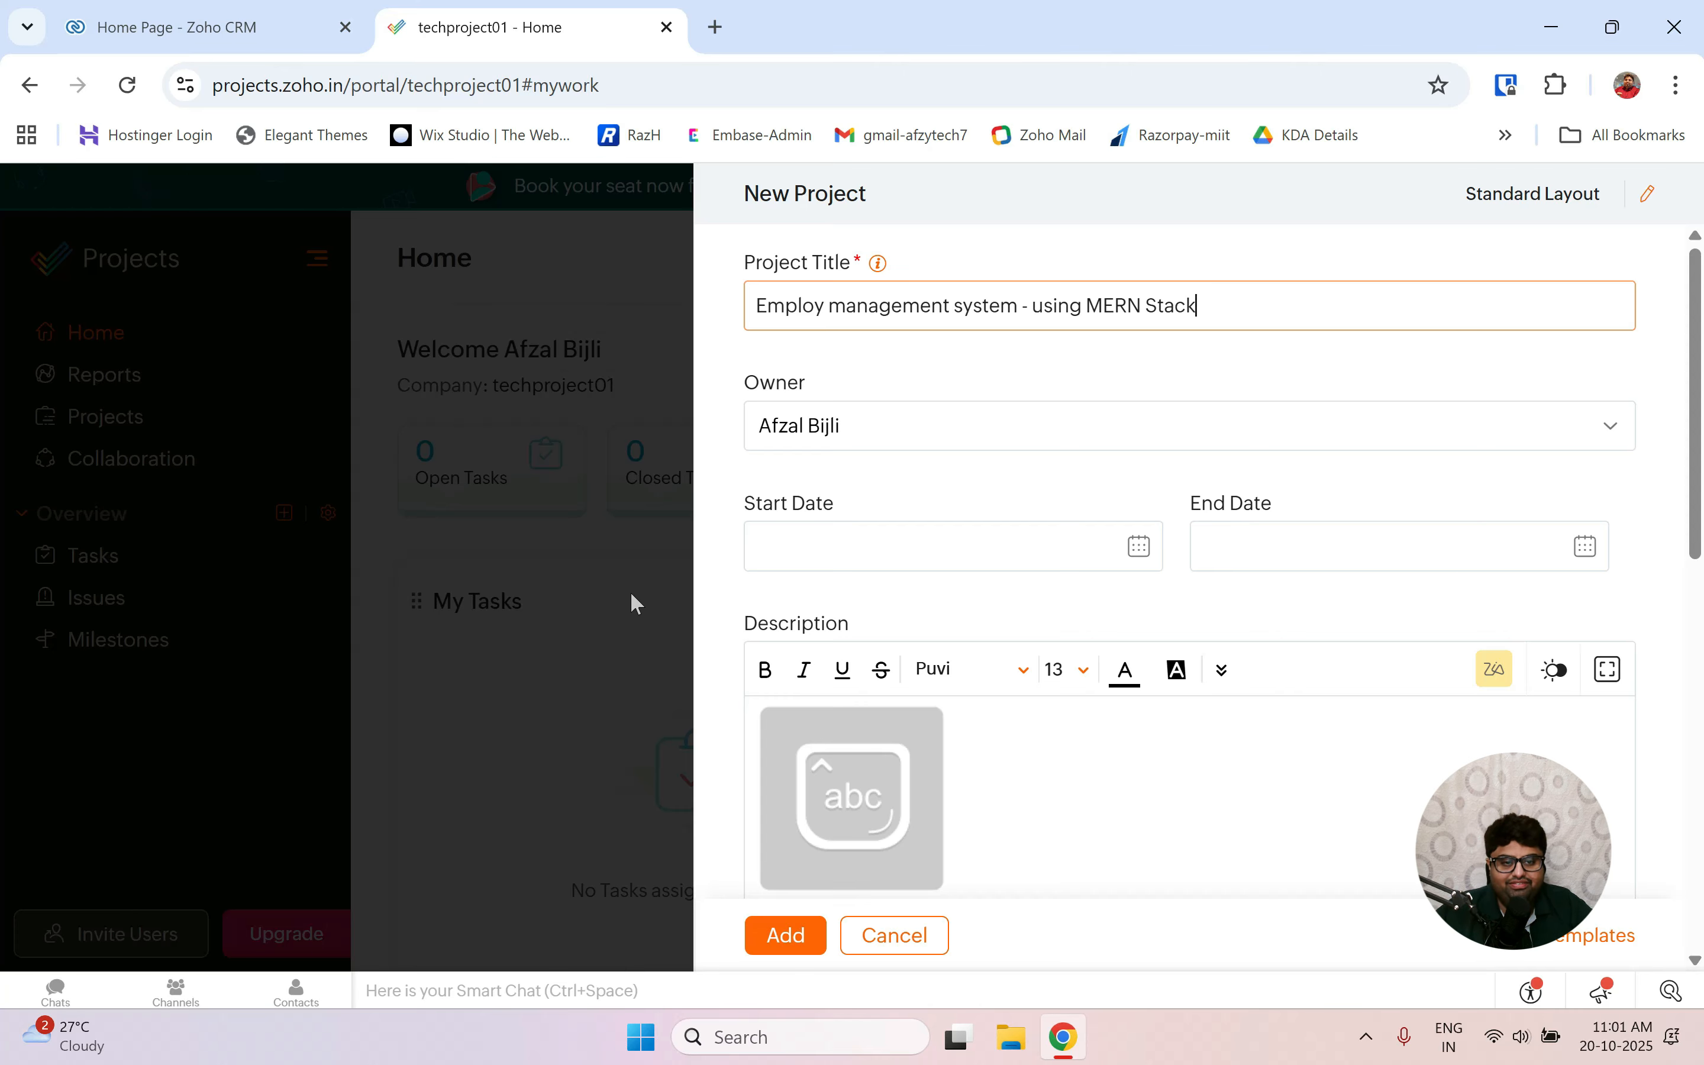
# Set the project's start date to 10-20-2025 and end date to 10-31-2025.
pyautogui.click(1142, 548)
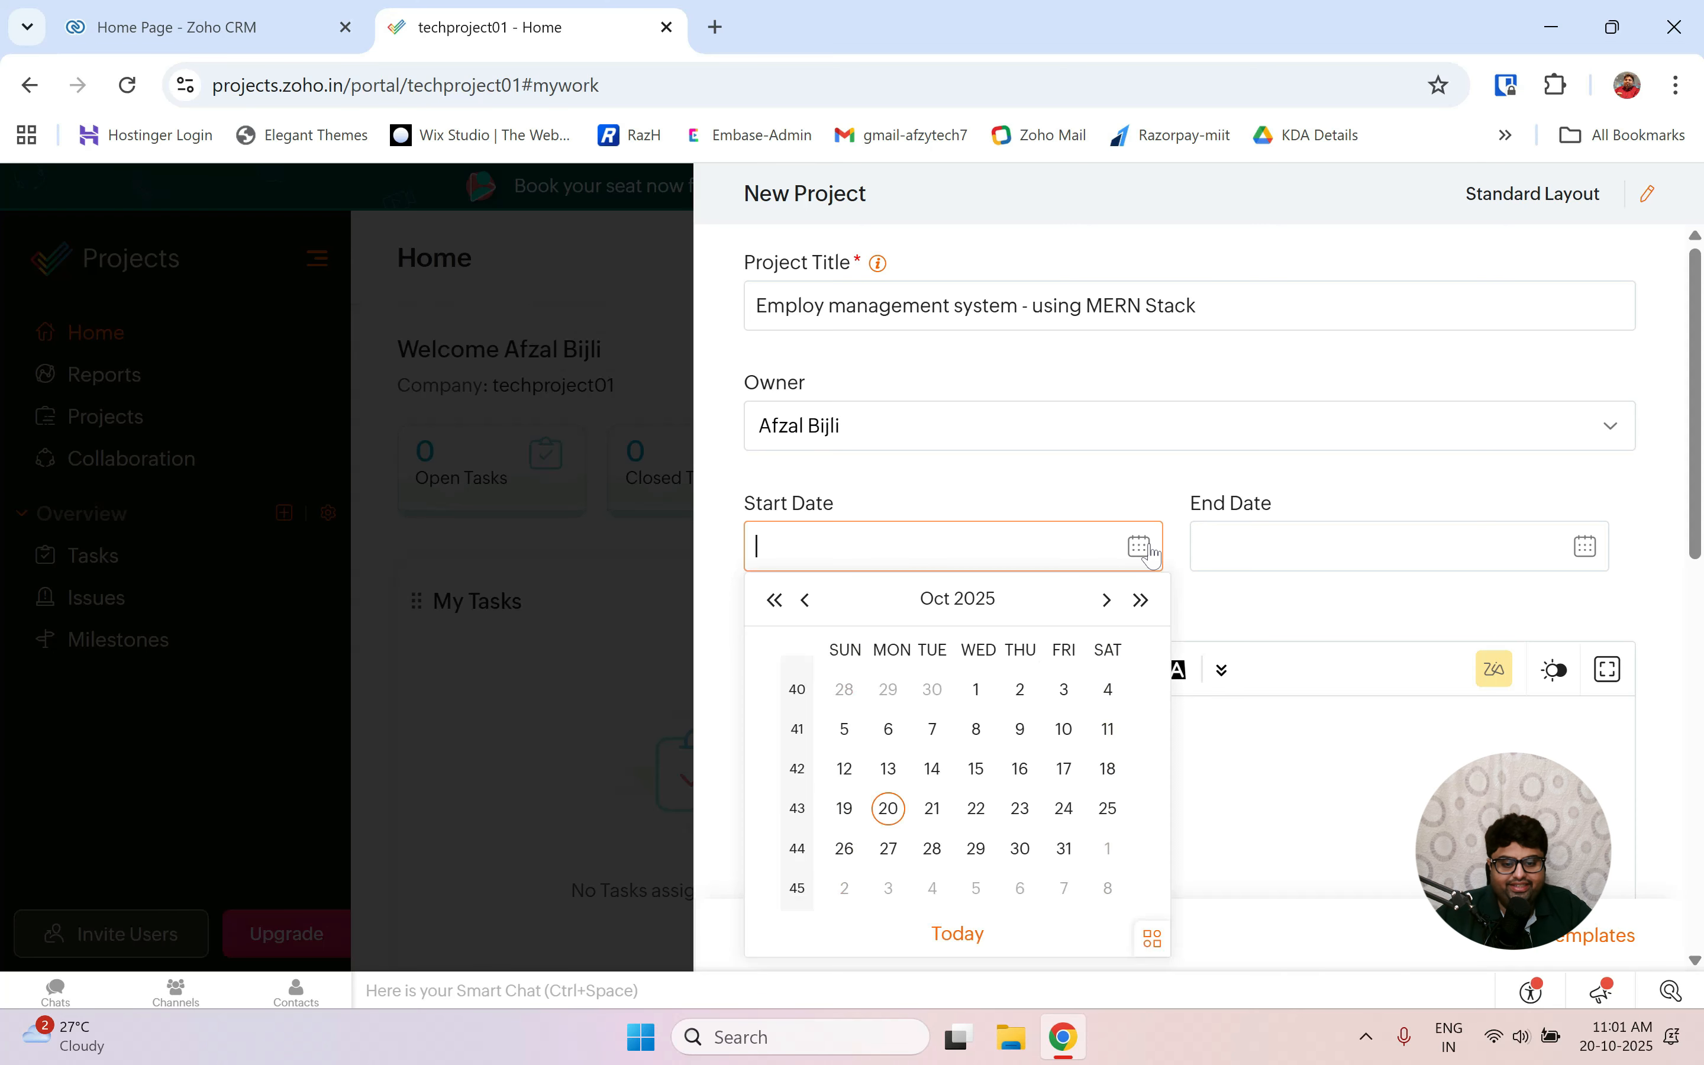
pyautogui.click(889, 808)
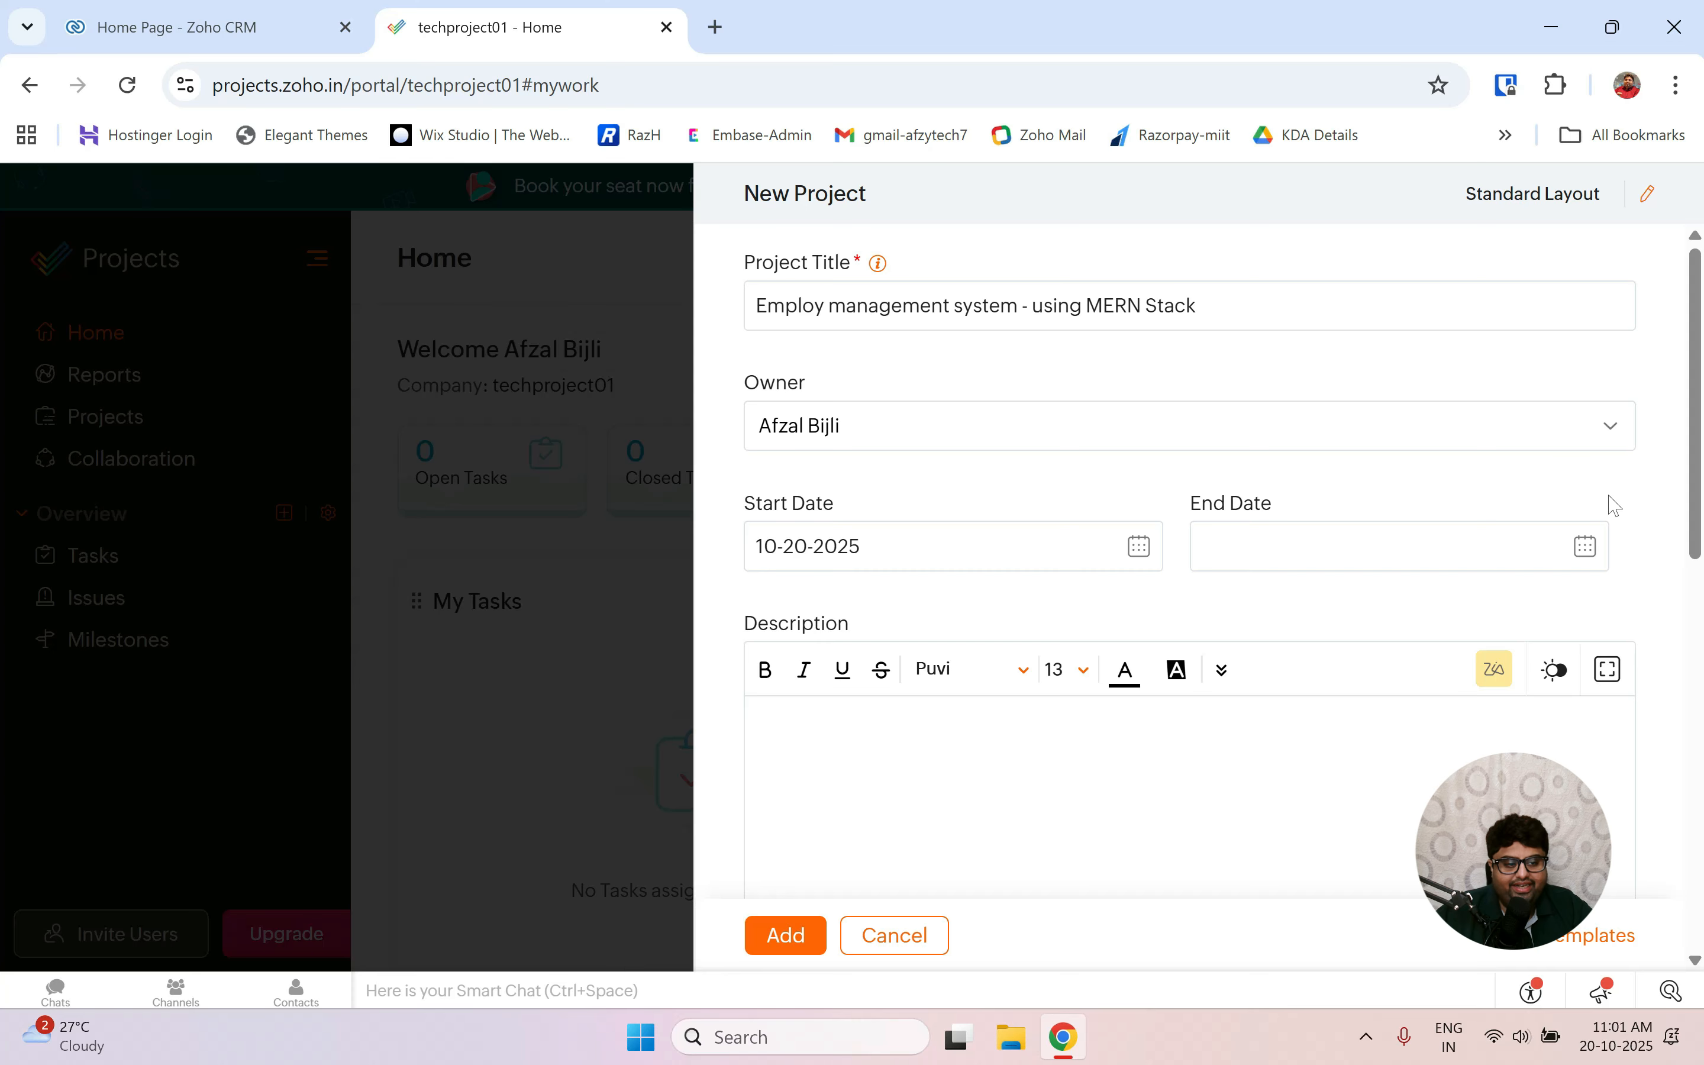
pyautogui.click(1586, 547)
pyautogui.scroll(-3, 1475, 672)
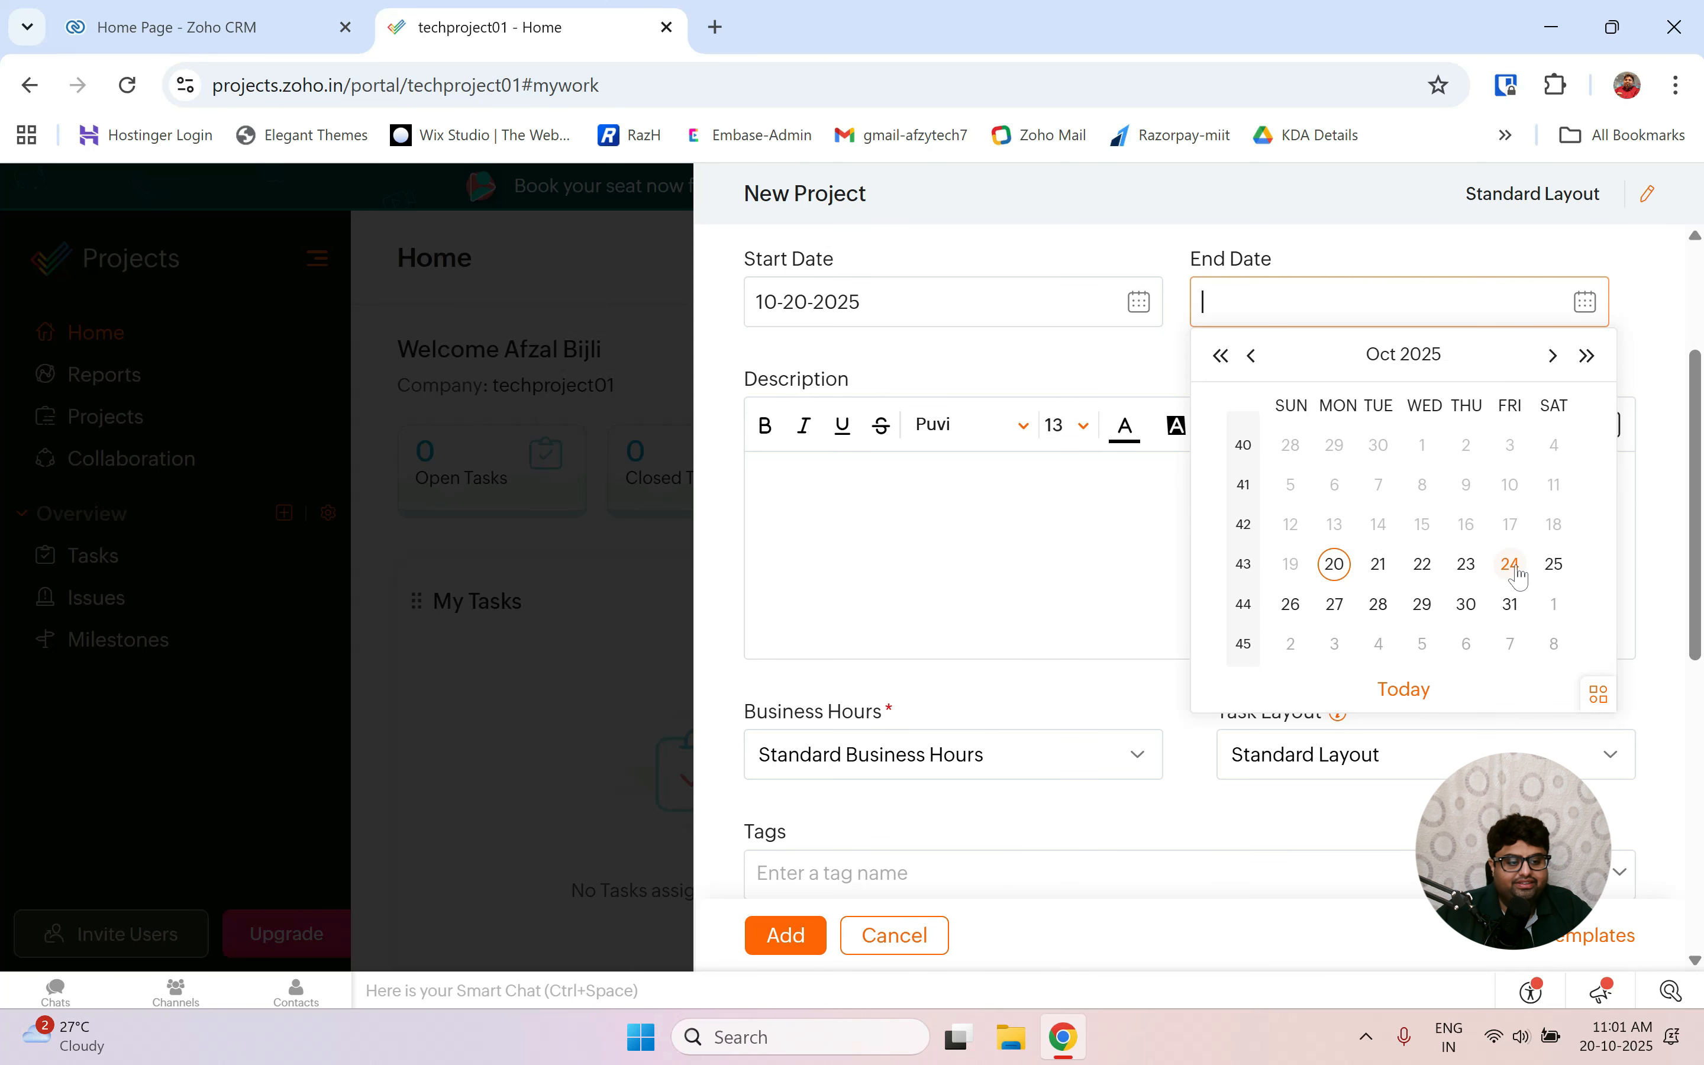
pyautogui.click(1511, 604)
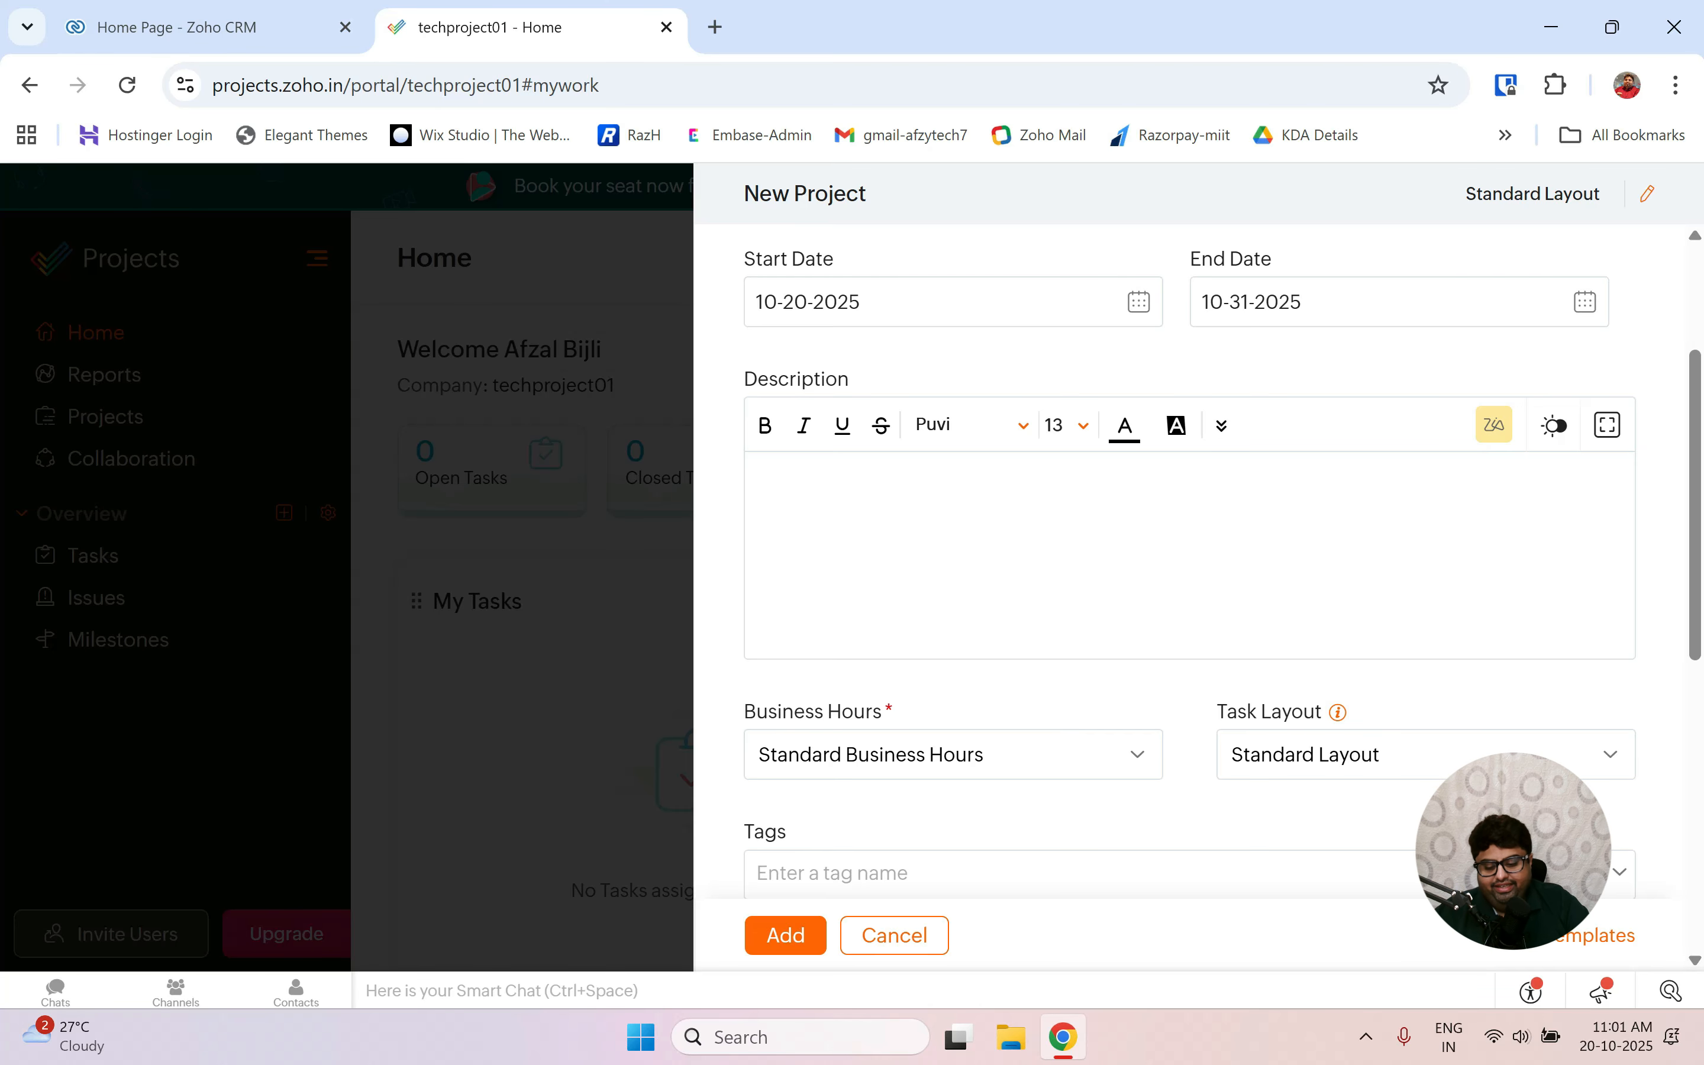
# Enter the placeholder description 'xyz' and scroll to the bottom of the form.
pyautogui.write('xyz....')
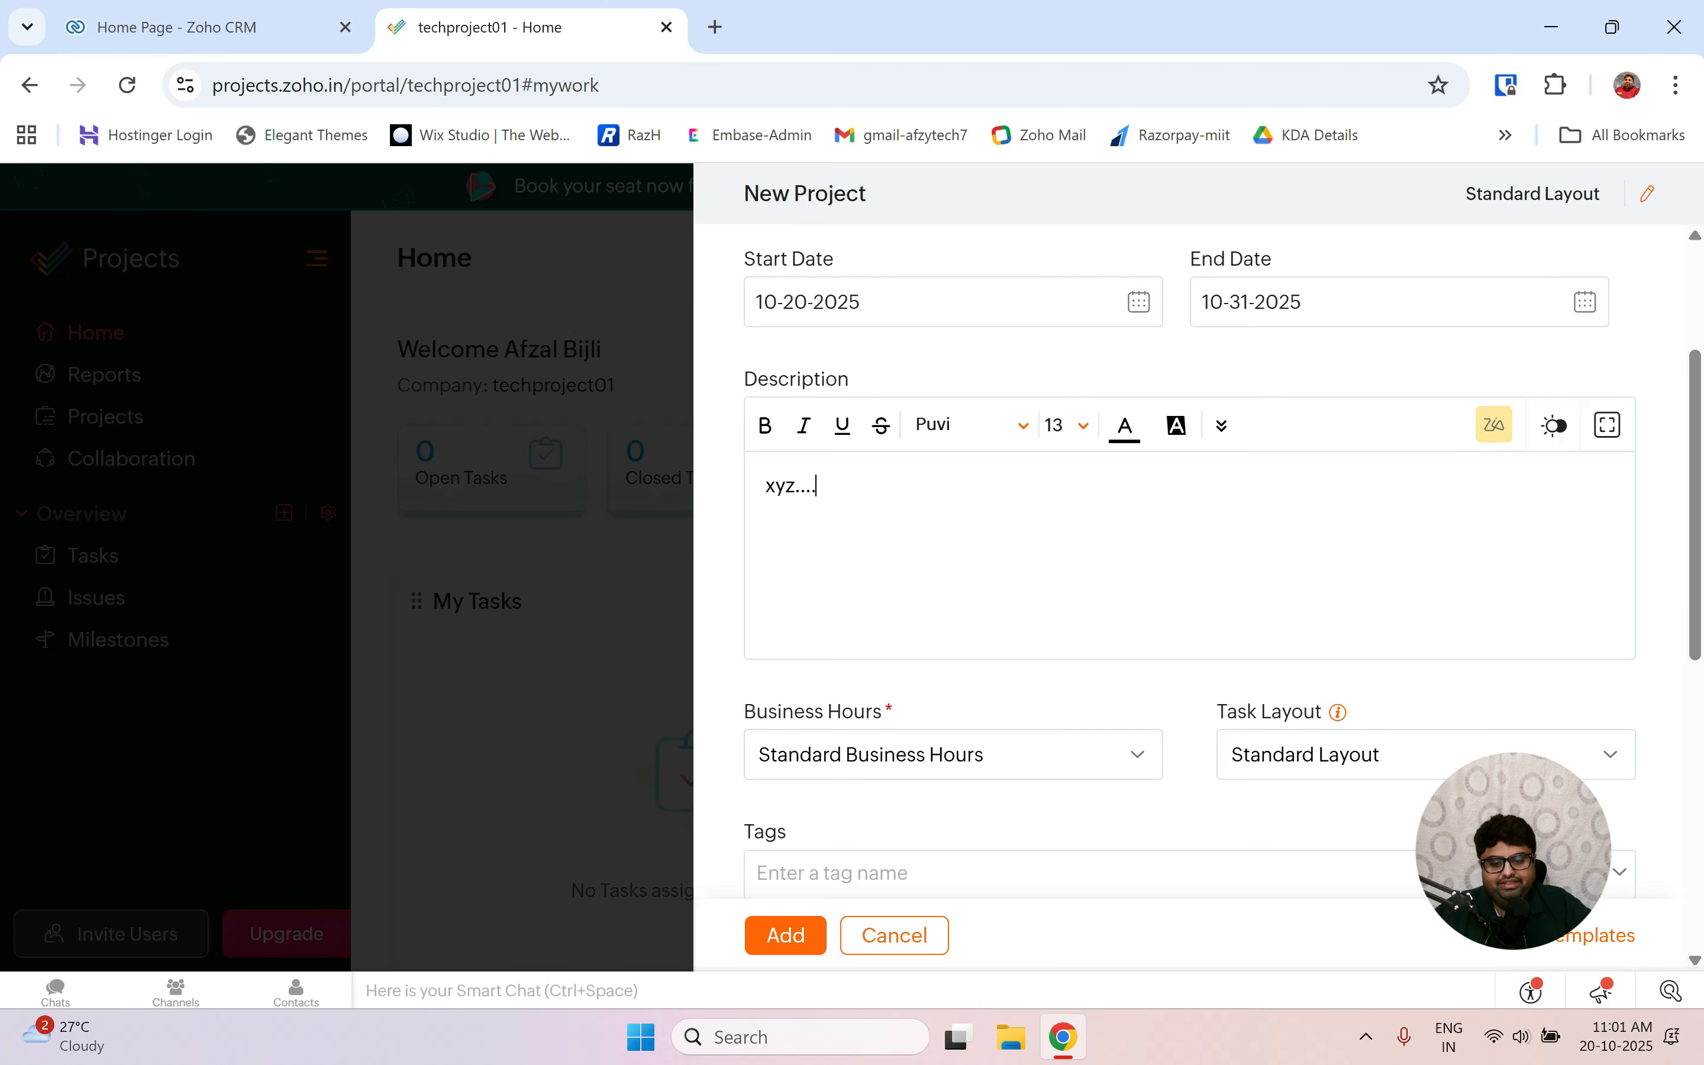
pyautogui.scroll(-5, 1090, 504)
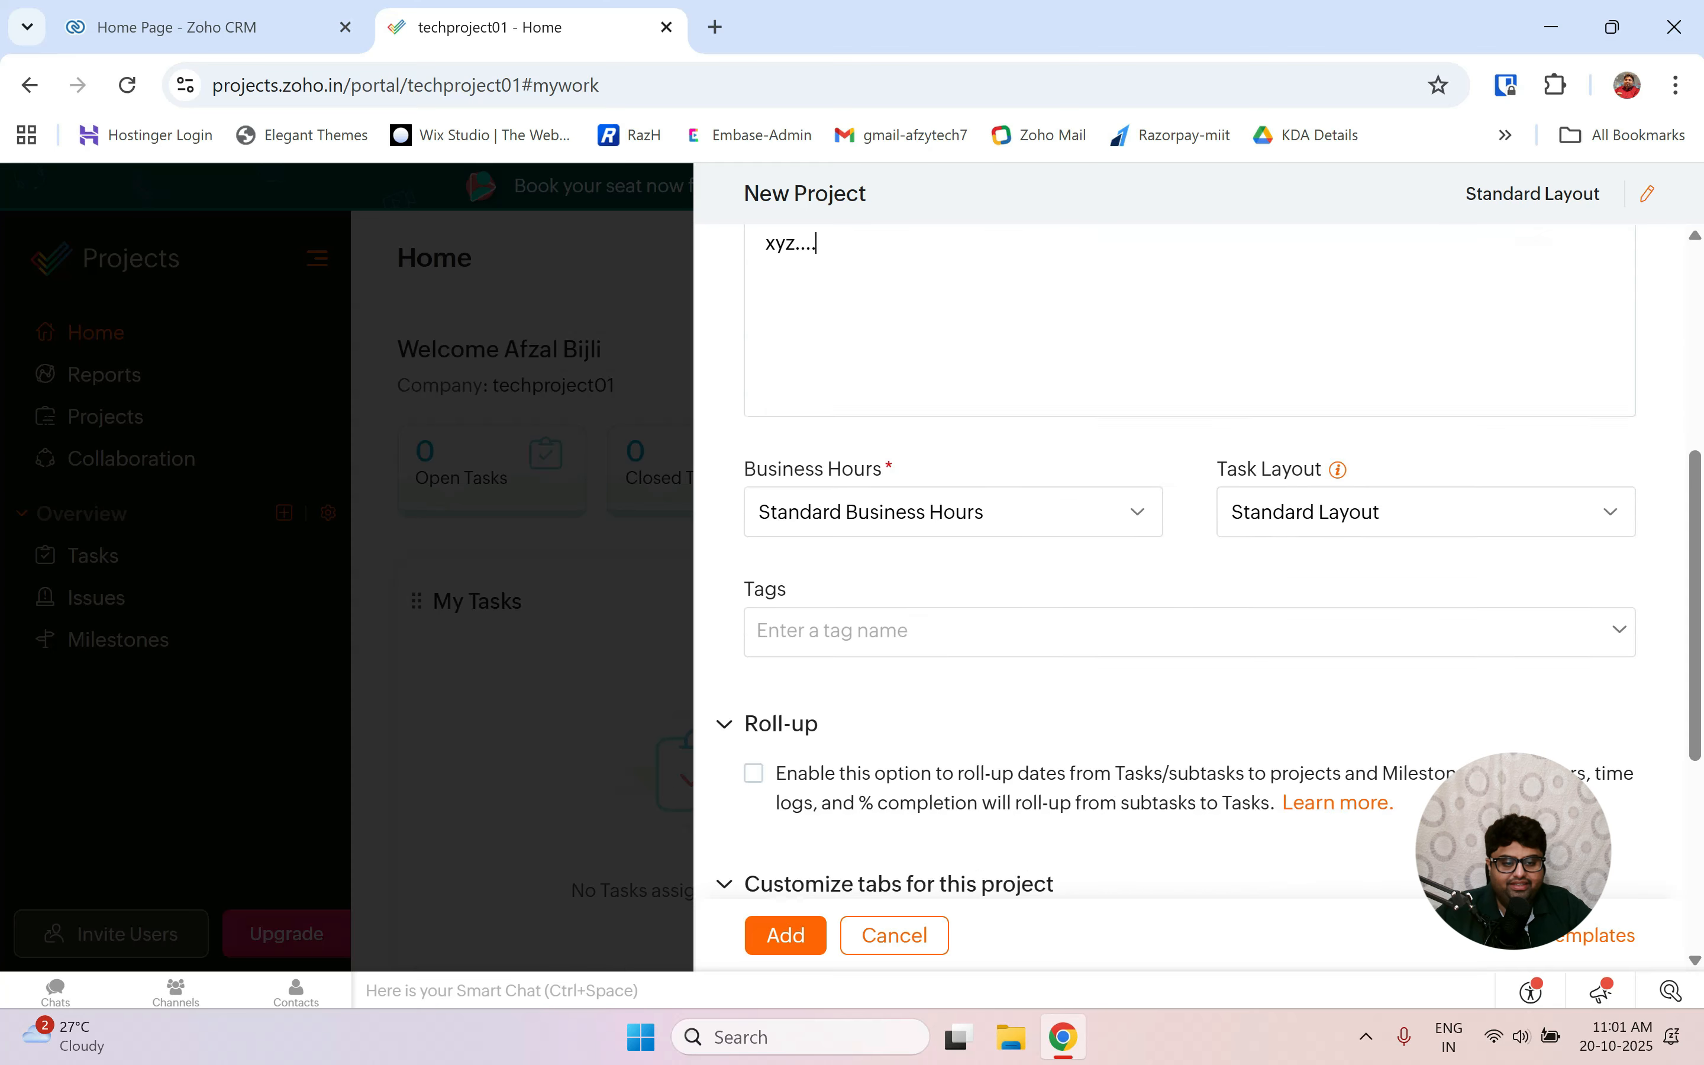
pyautogui.scroll(-6, 1090, 504)
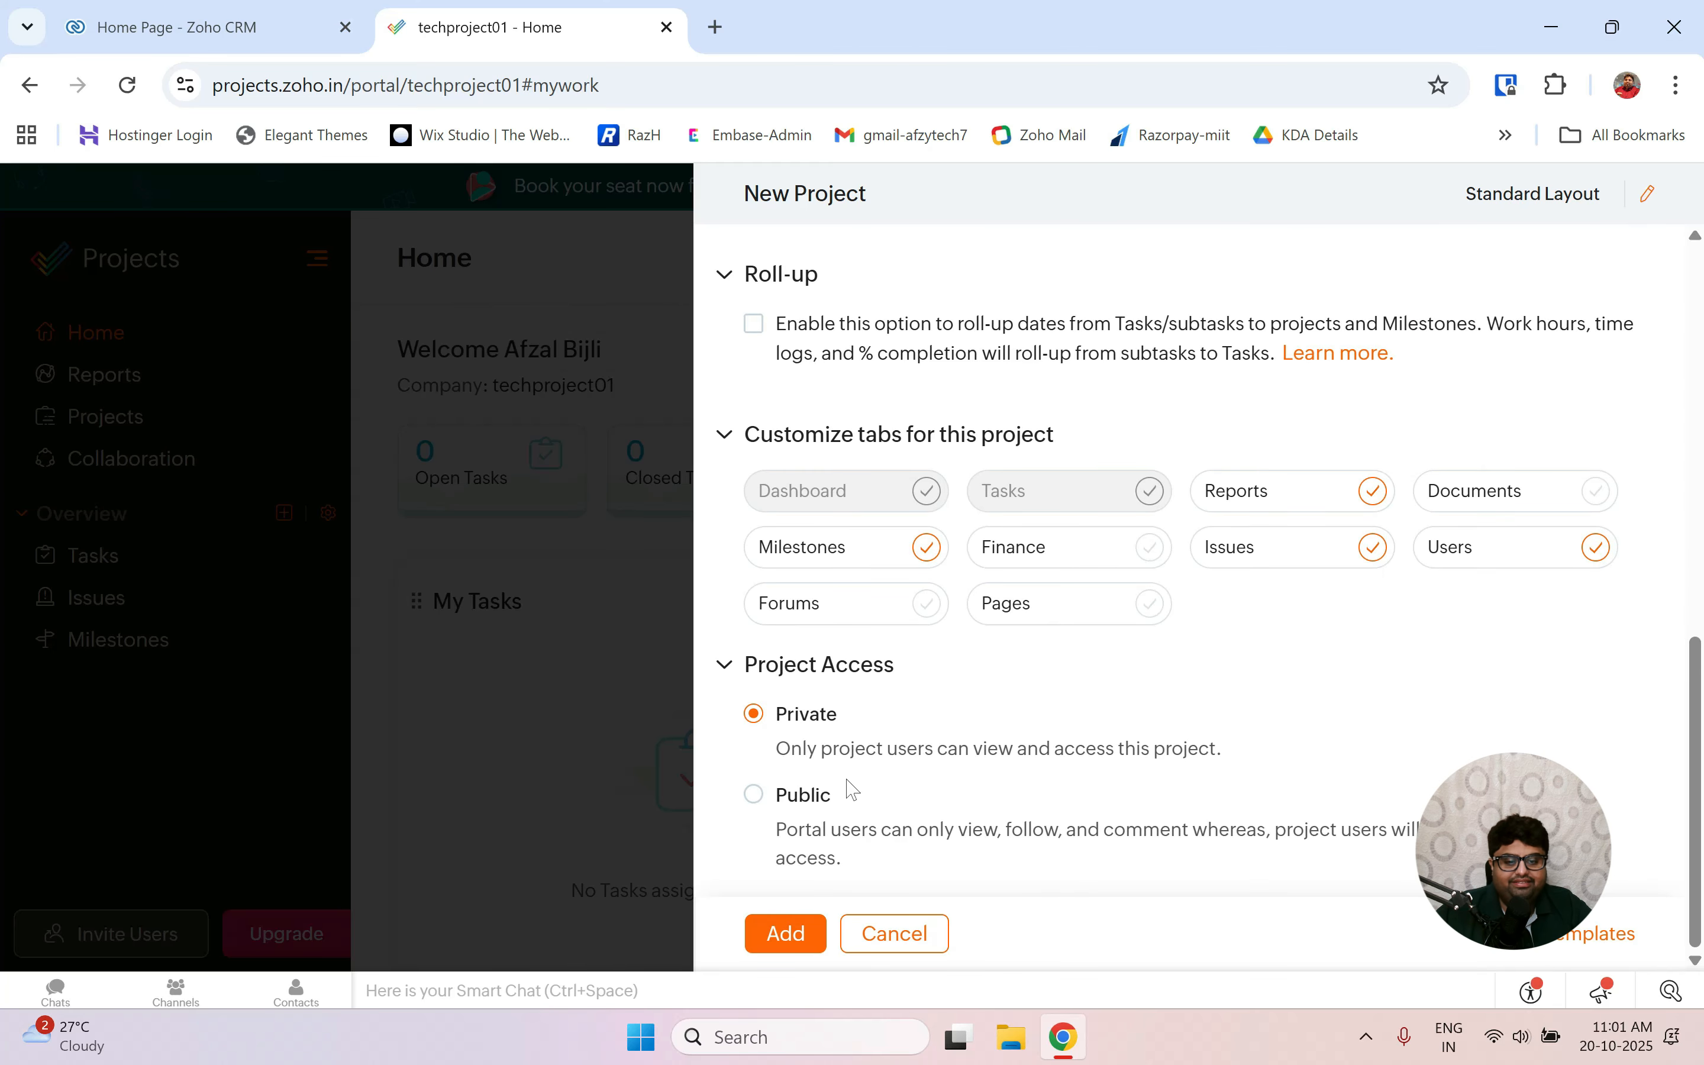
# Add the MERN Stack project, check the still-empty Tasks overview, then return to Projects.
pyautogui.click(773, 932)
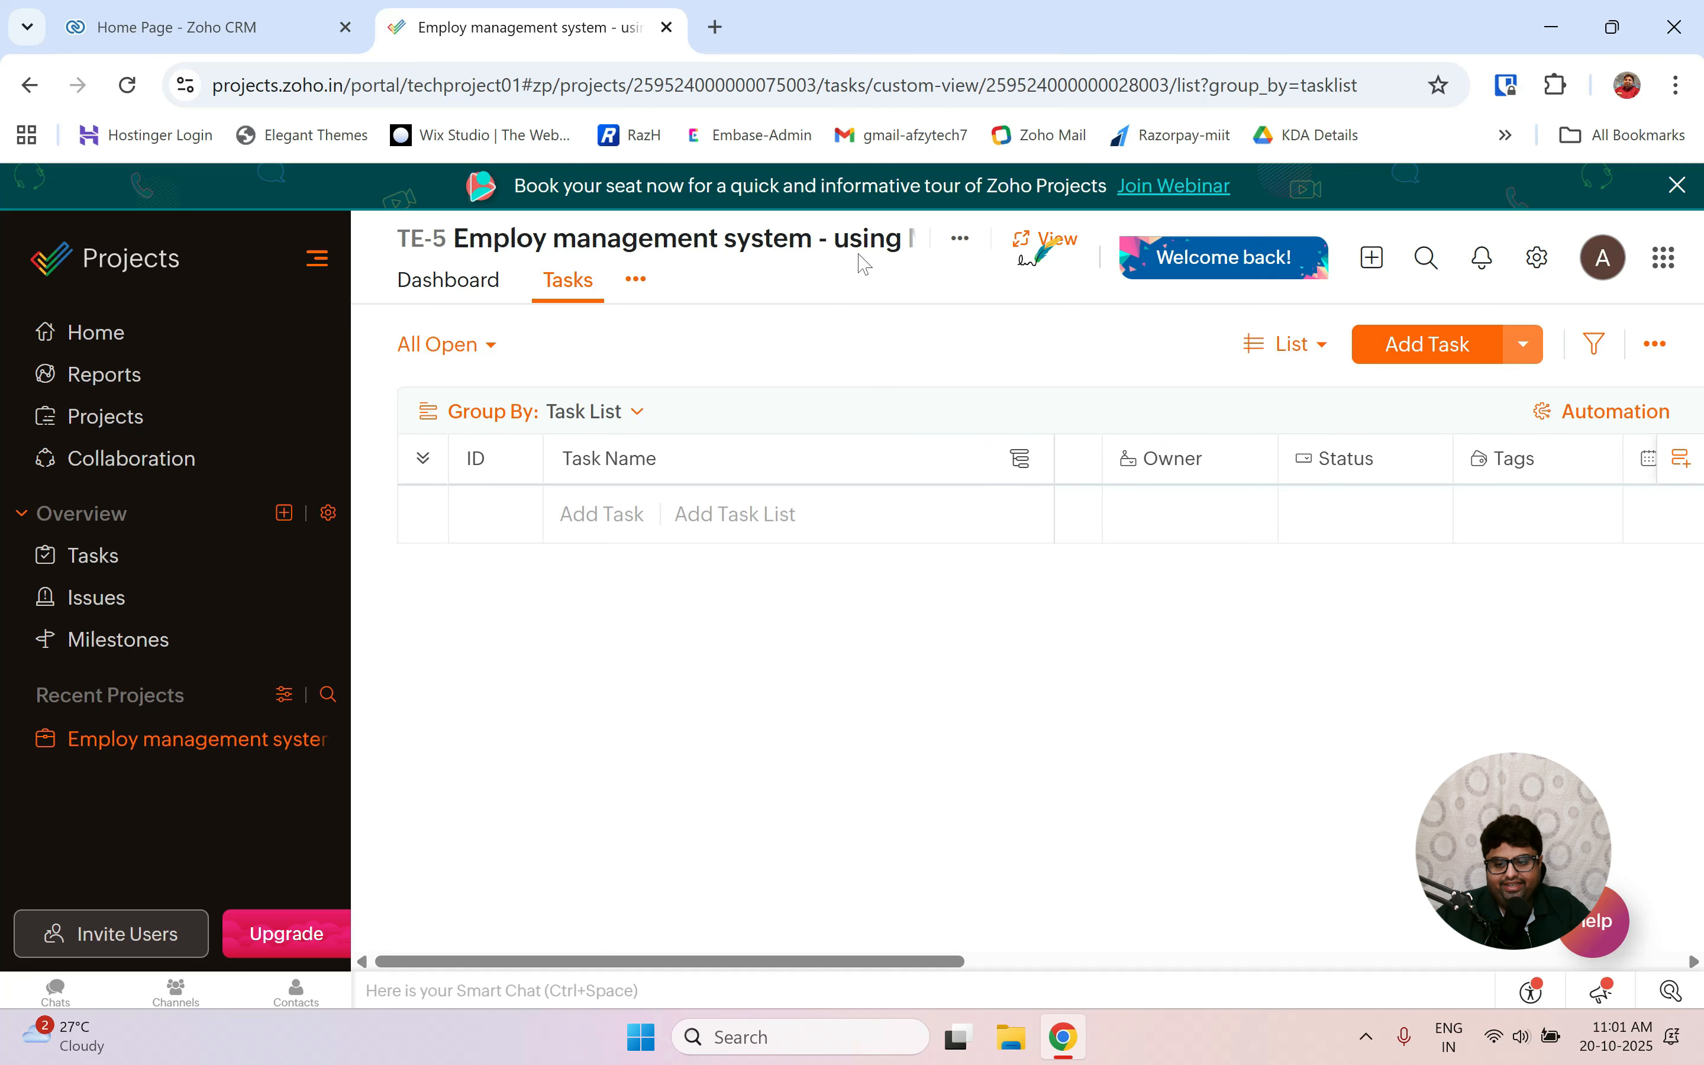
pyautogui.click(116, 423)
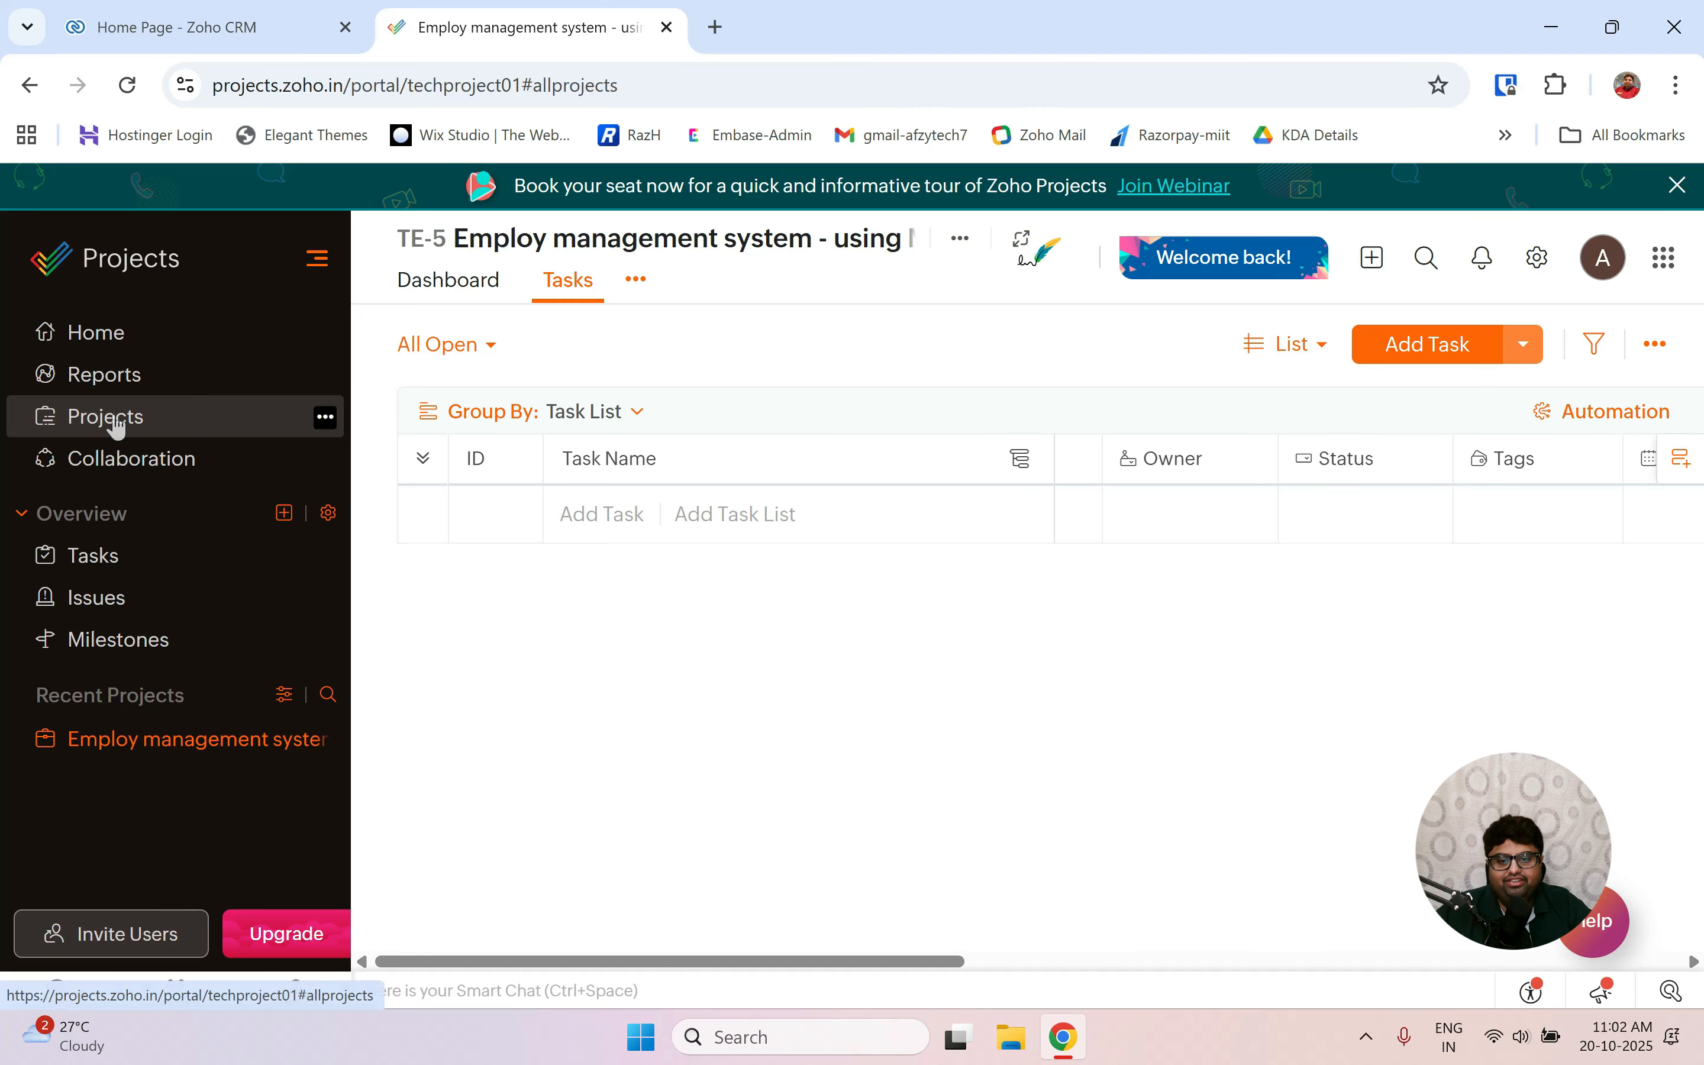
pyautogui.click(92, 556)
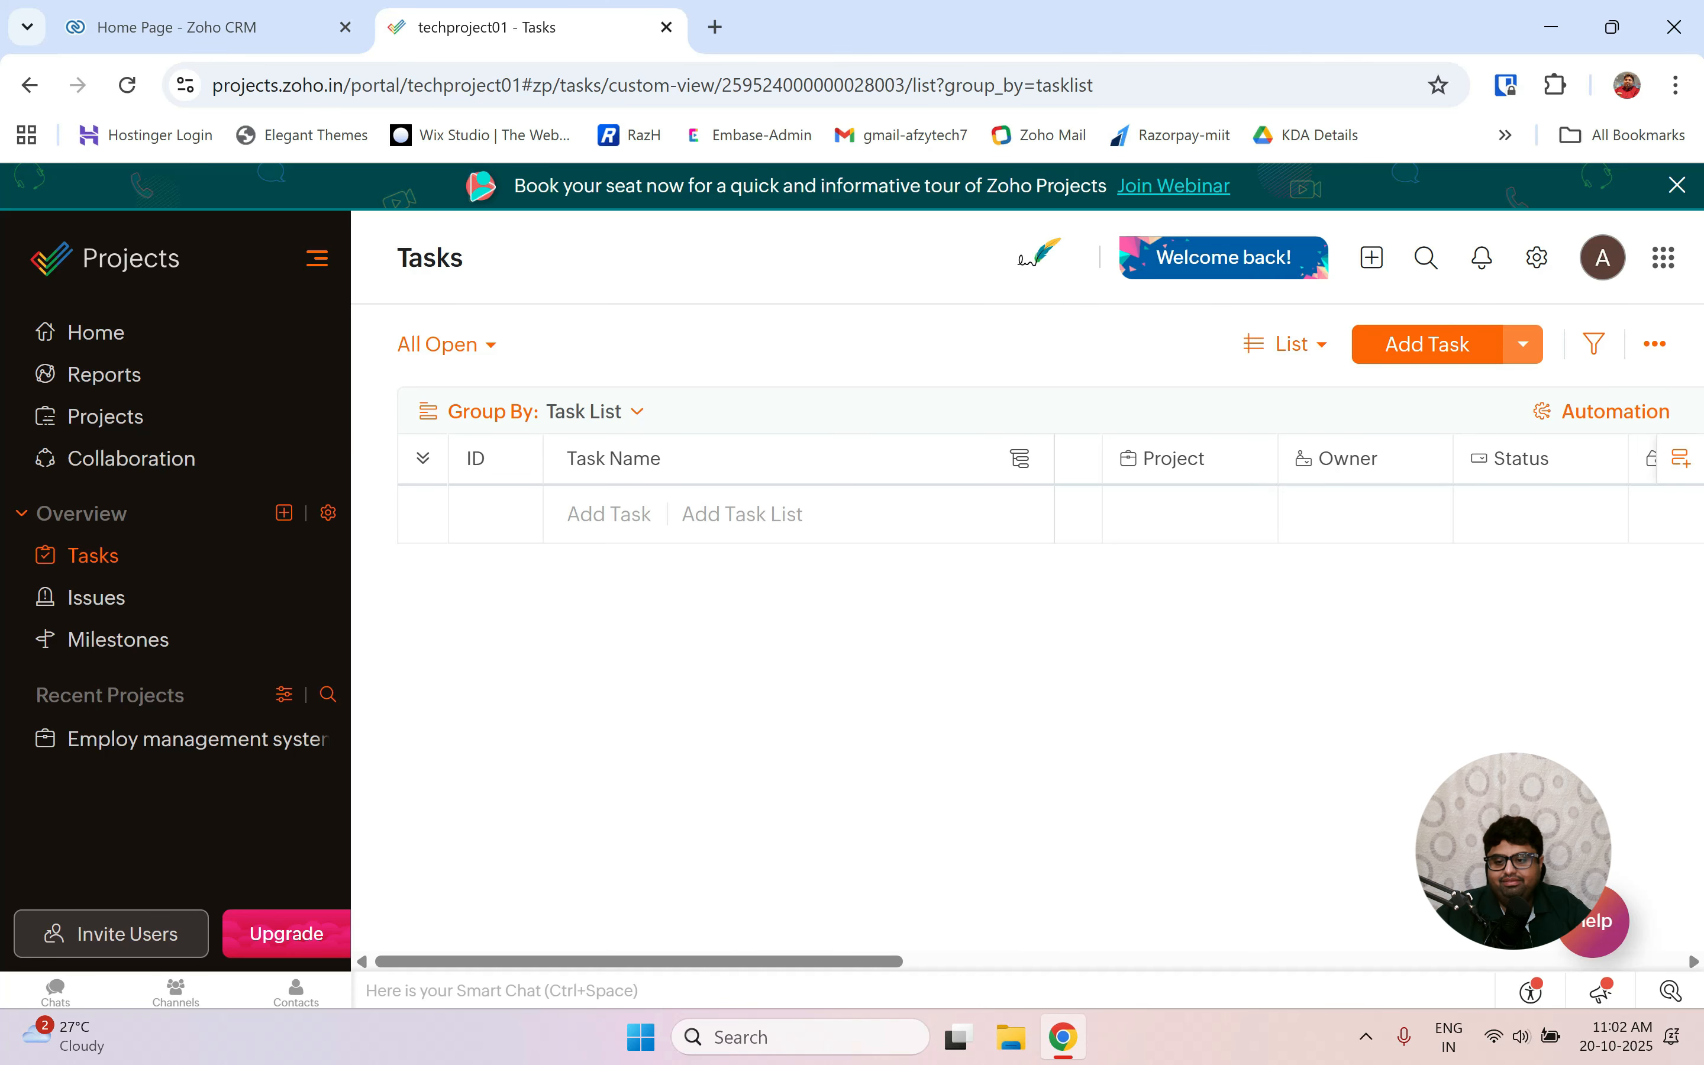
pyautogui.click(118, 417)
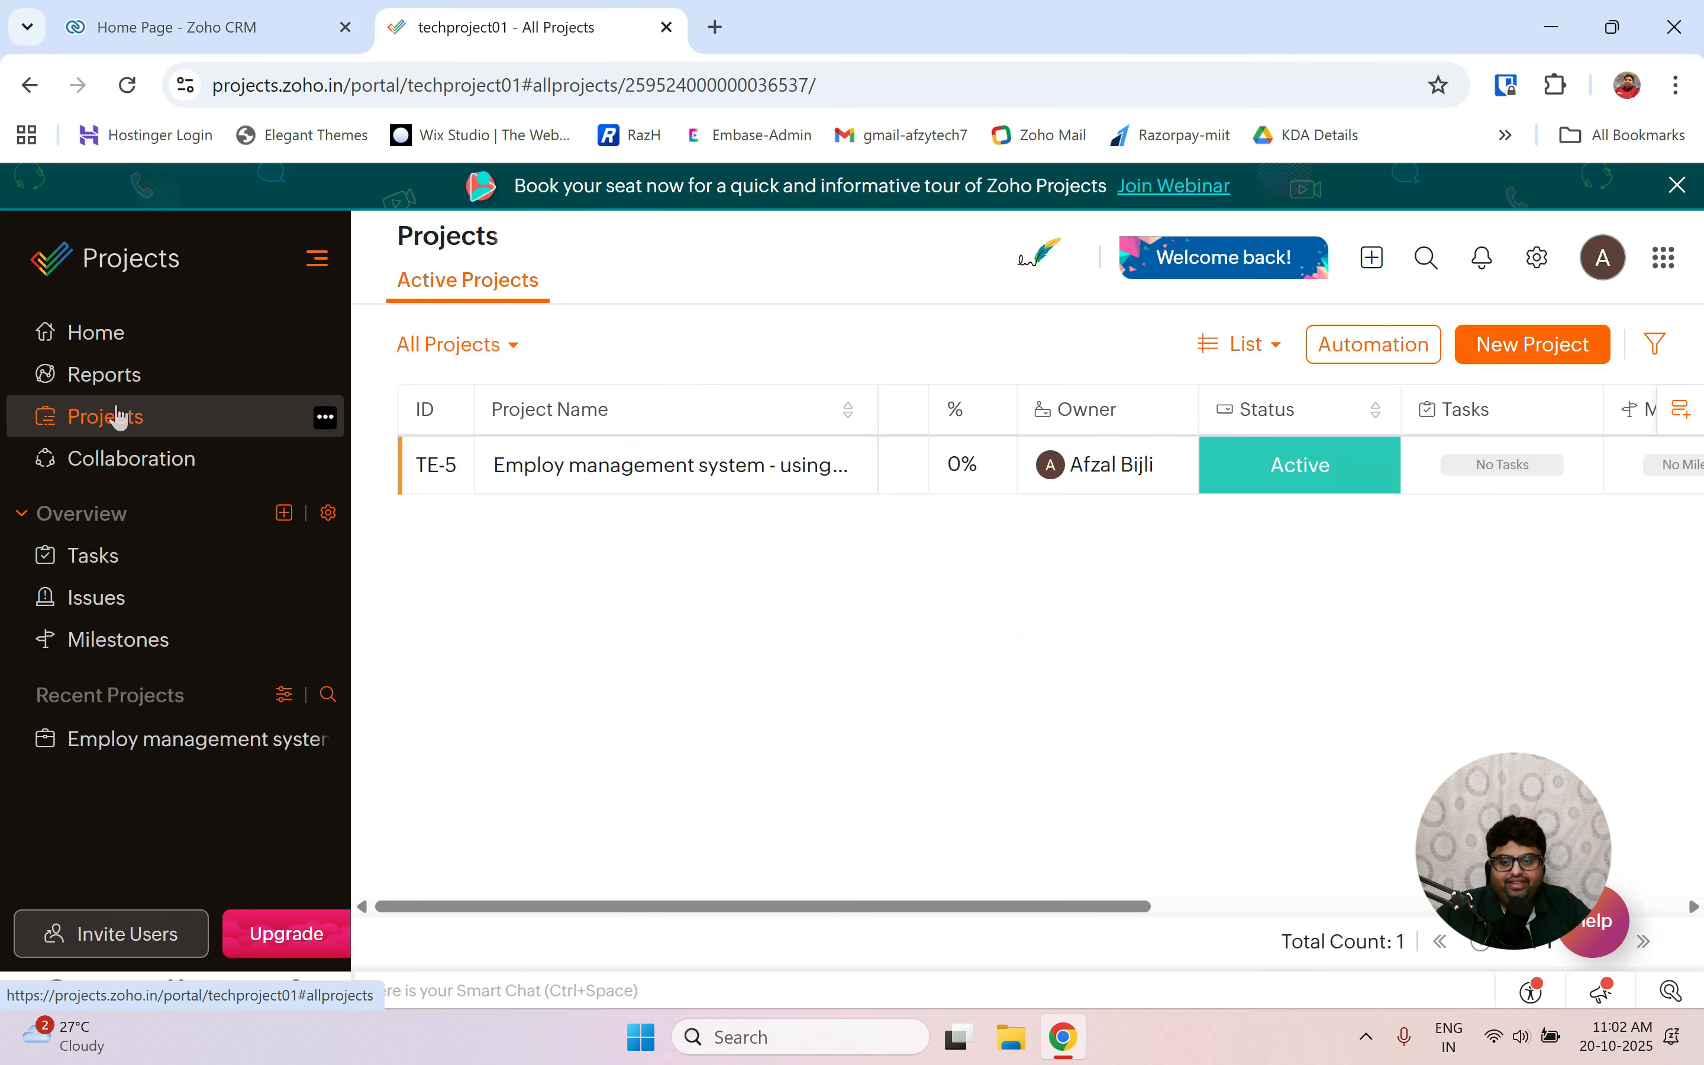
# Copy the TE-5 project ID, then open the Tasks overview grouped by task list.
pyautogui.click(443, 469)
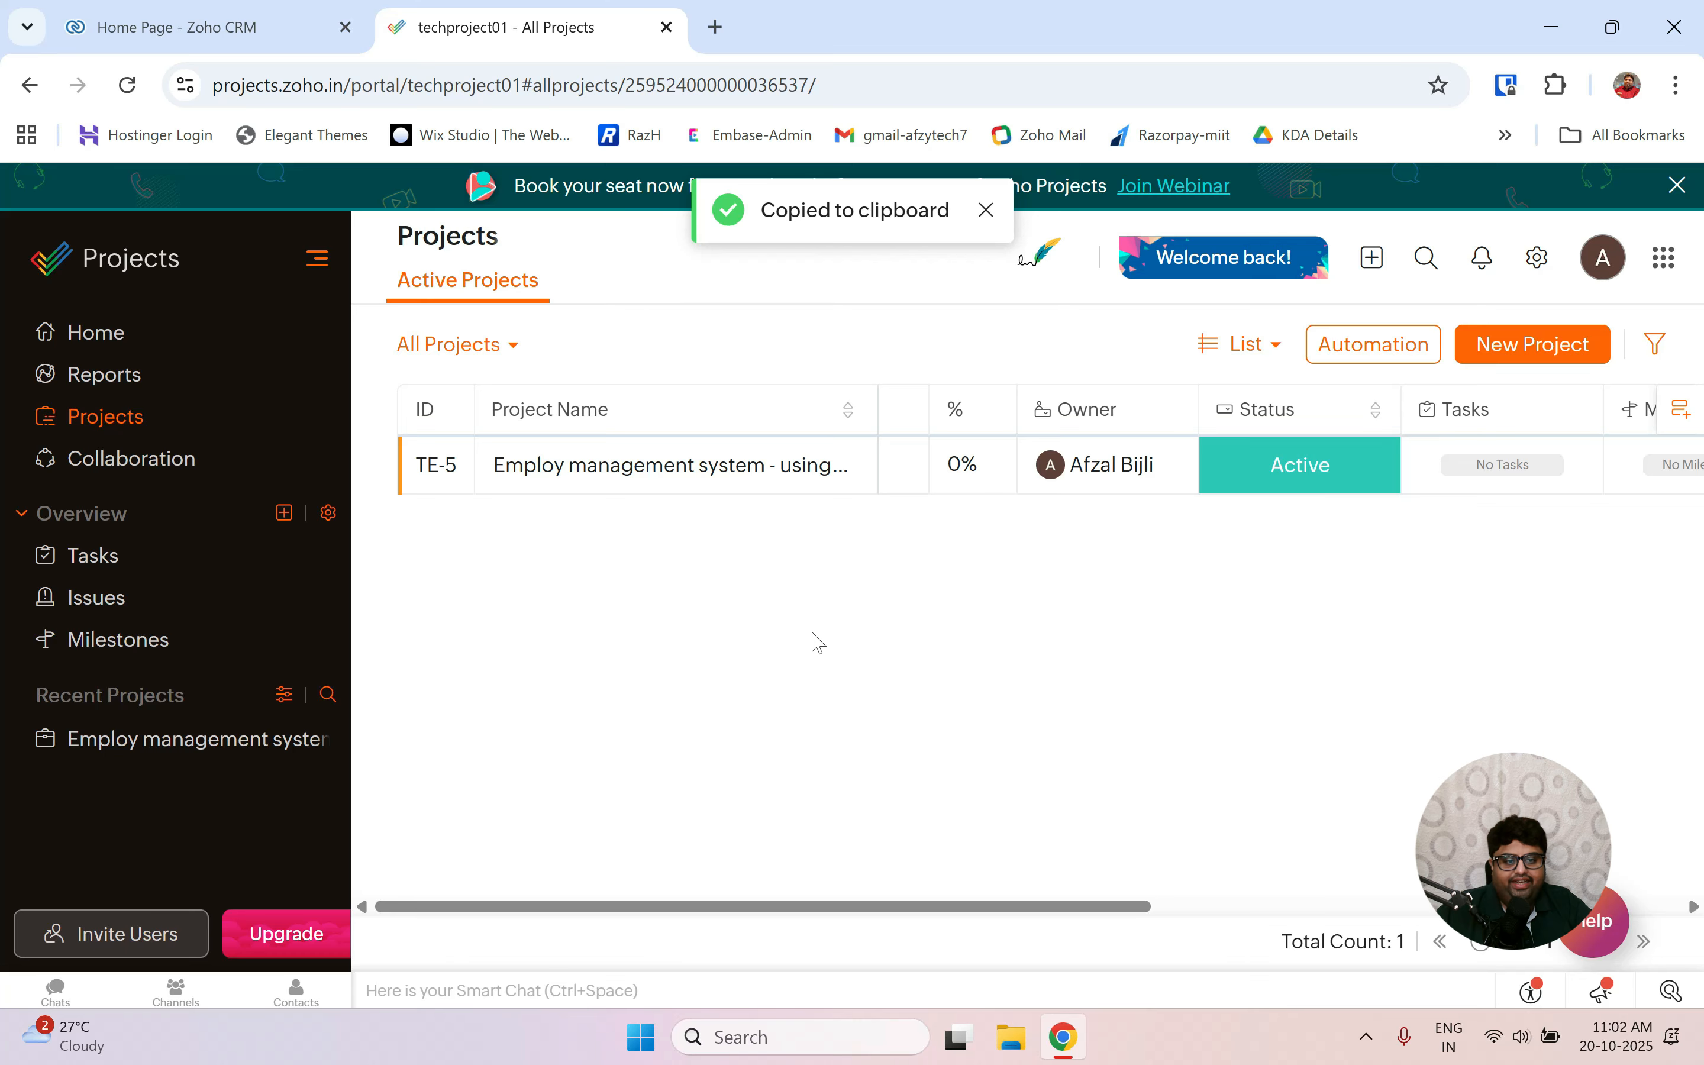
pyautogui.hscroll(10, 1293, 479)
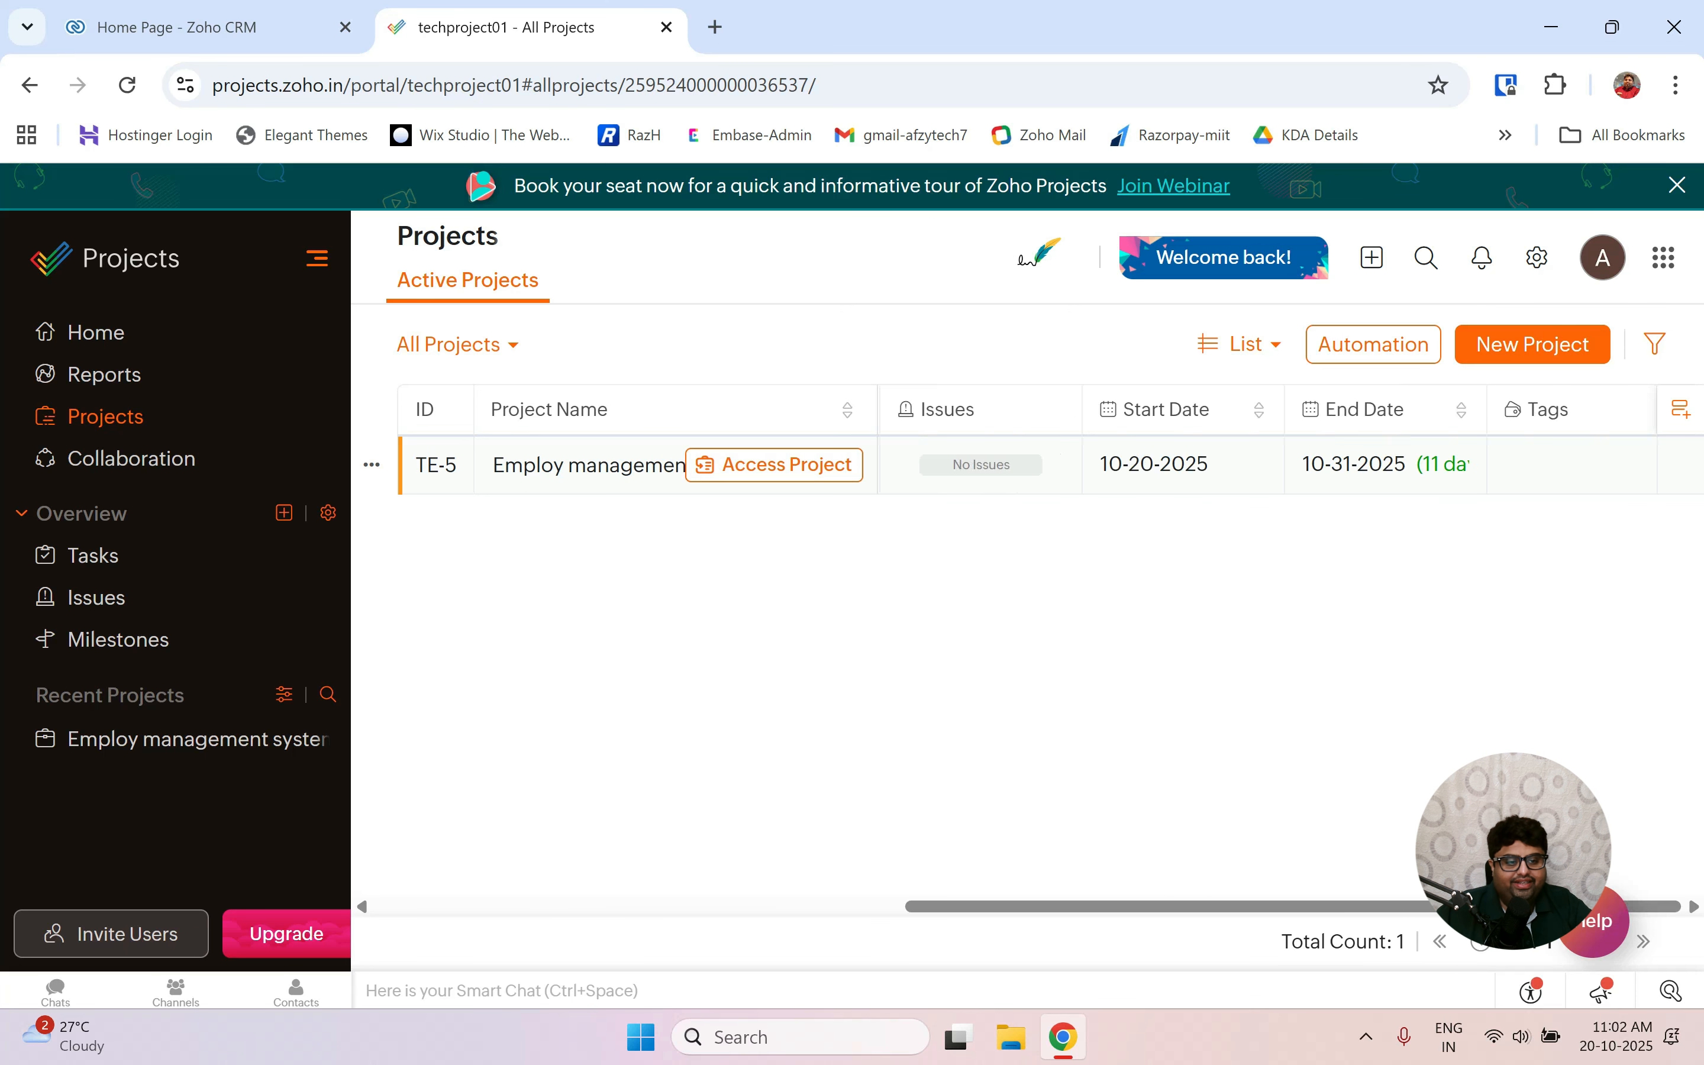
pyautogui.hscroll(-3, 1296, 482)
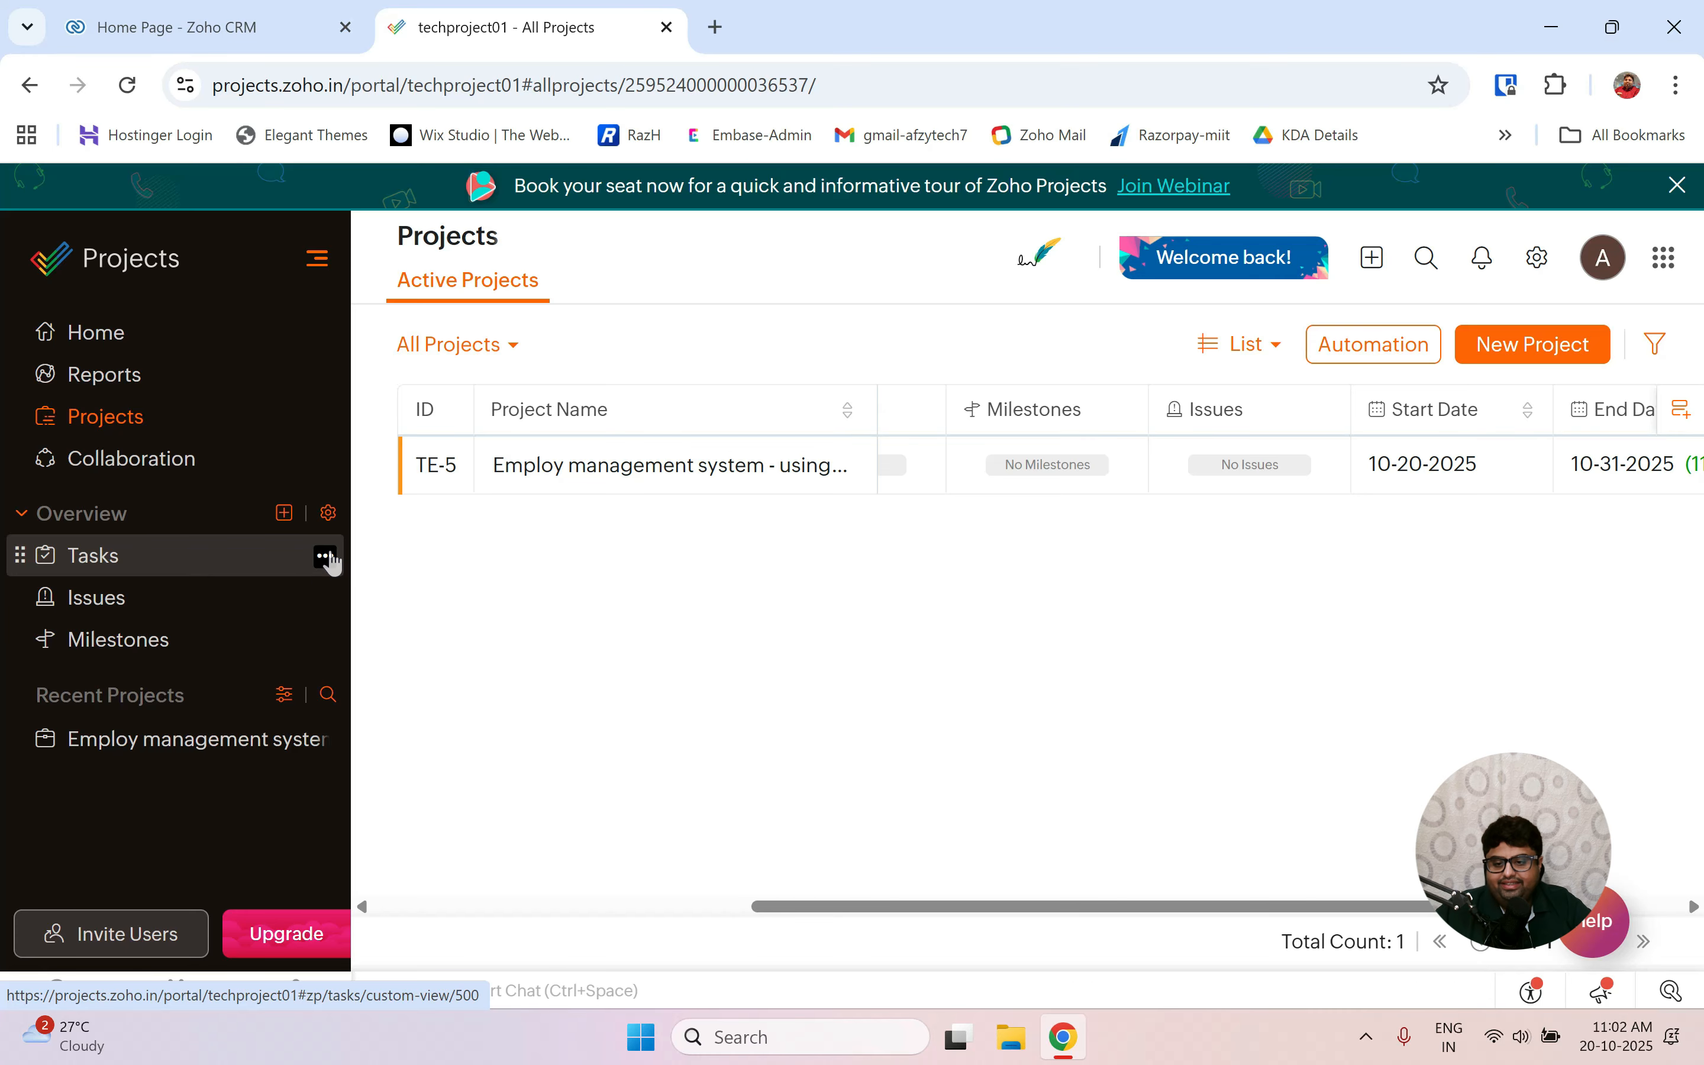
pyautogui.click(325, 556)
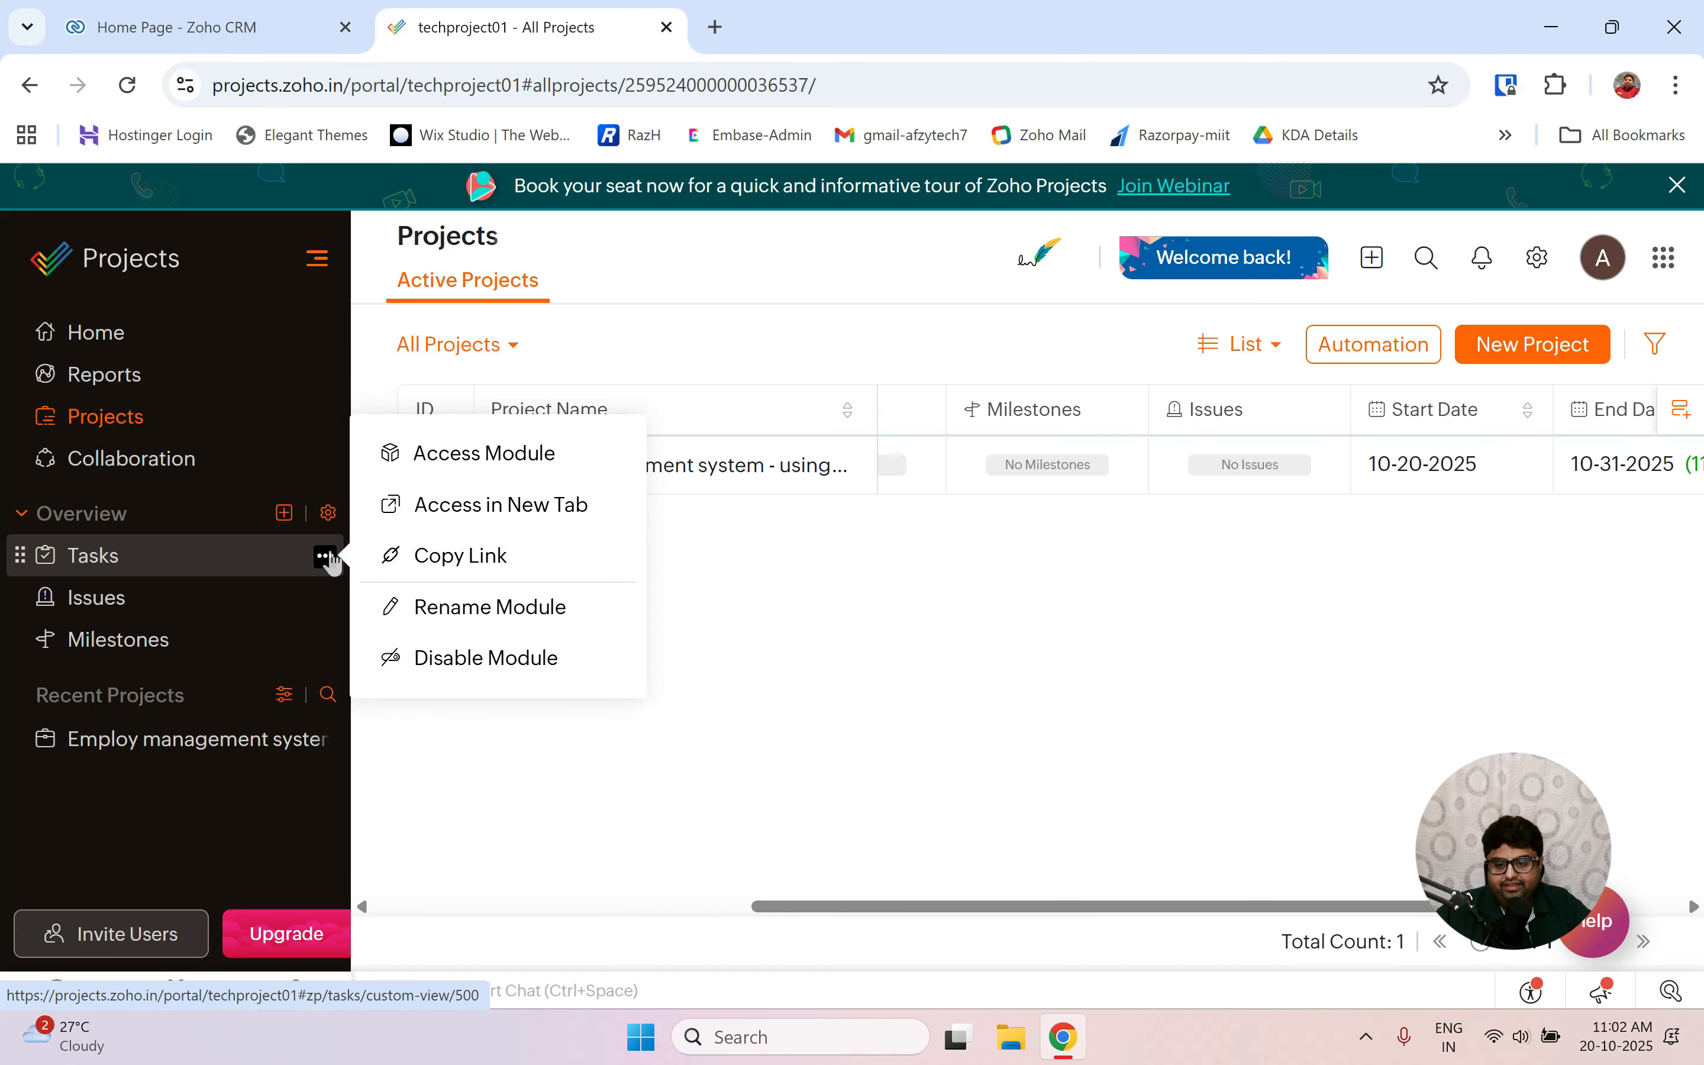
pyautogui.click(405, 753)
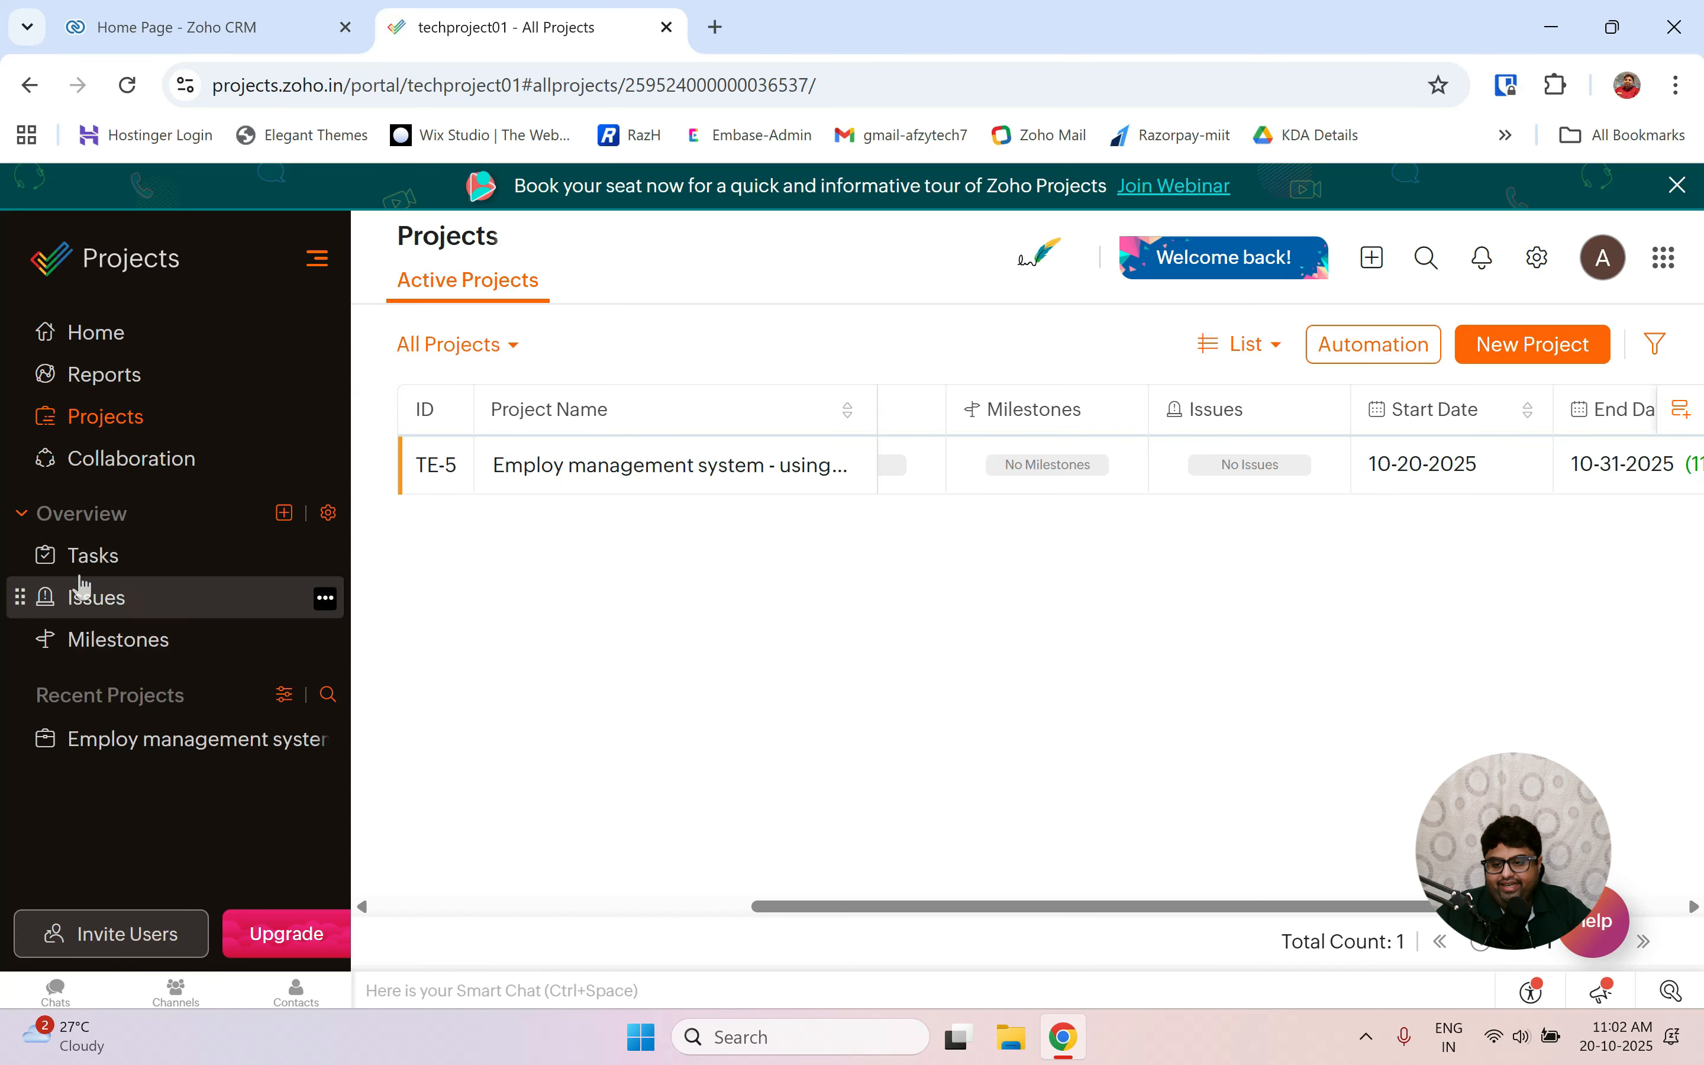
pyautogui.click(104, 570)
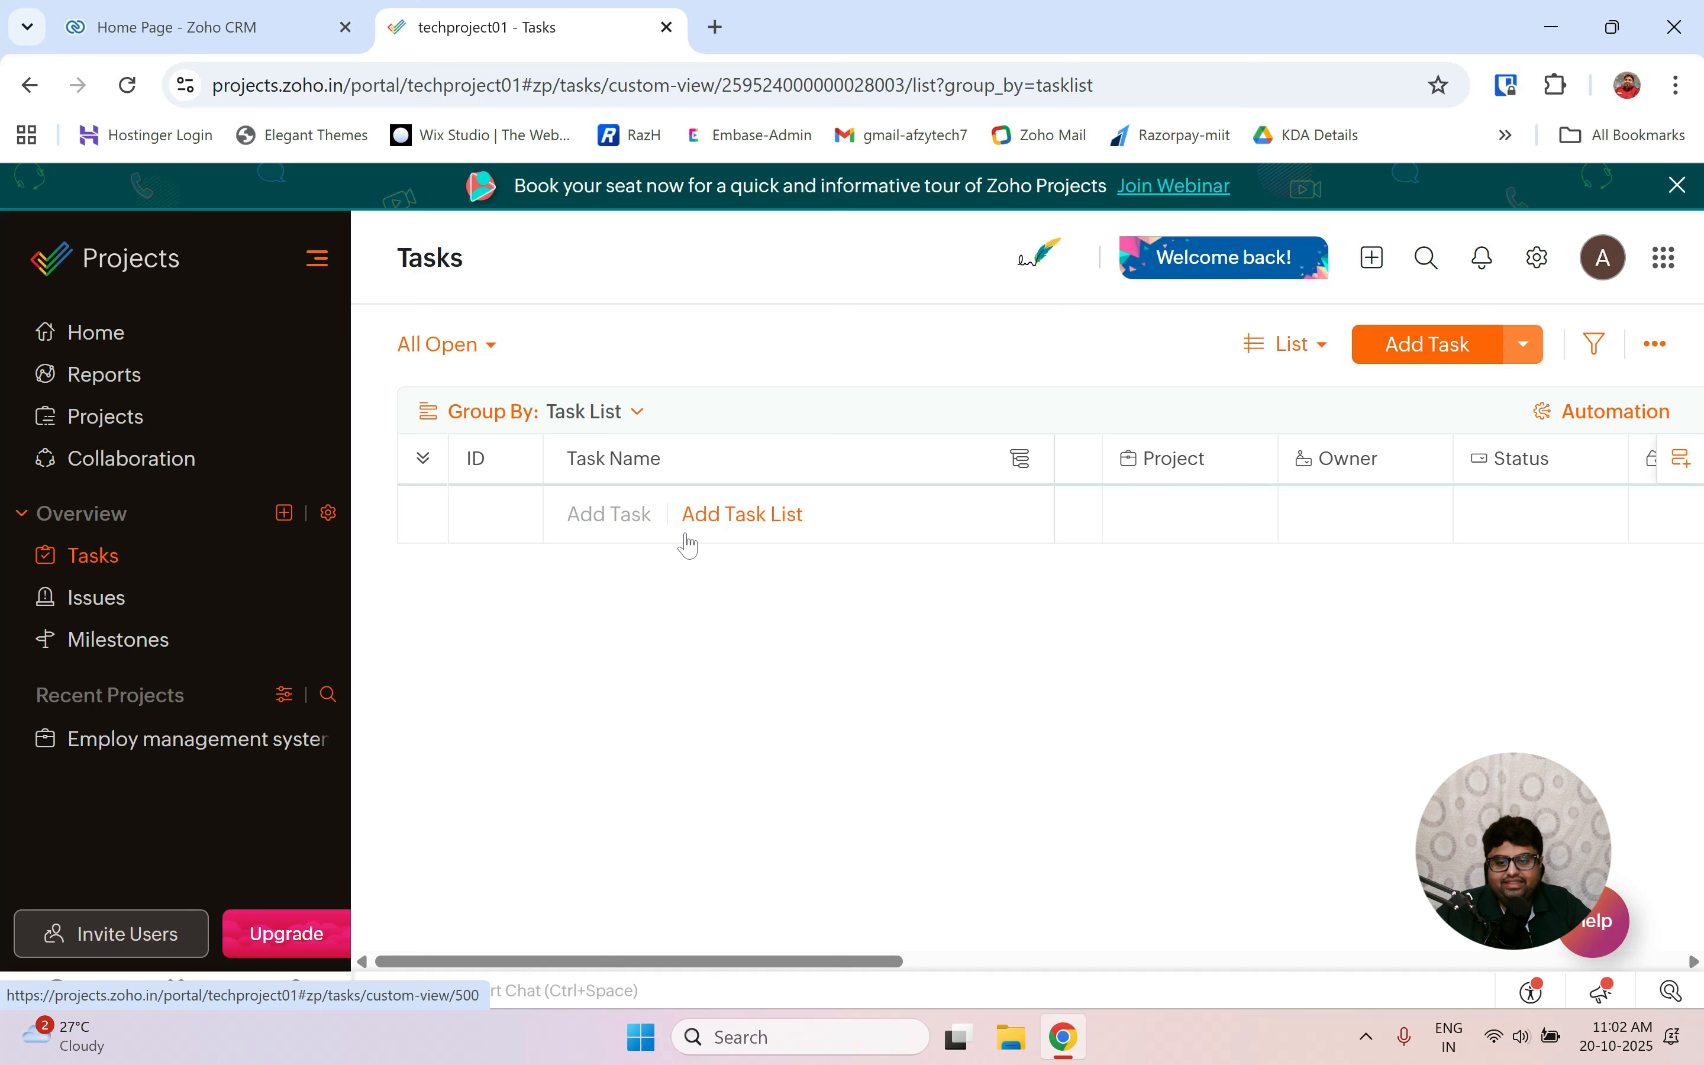
pyautogui.click(719, 518)
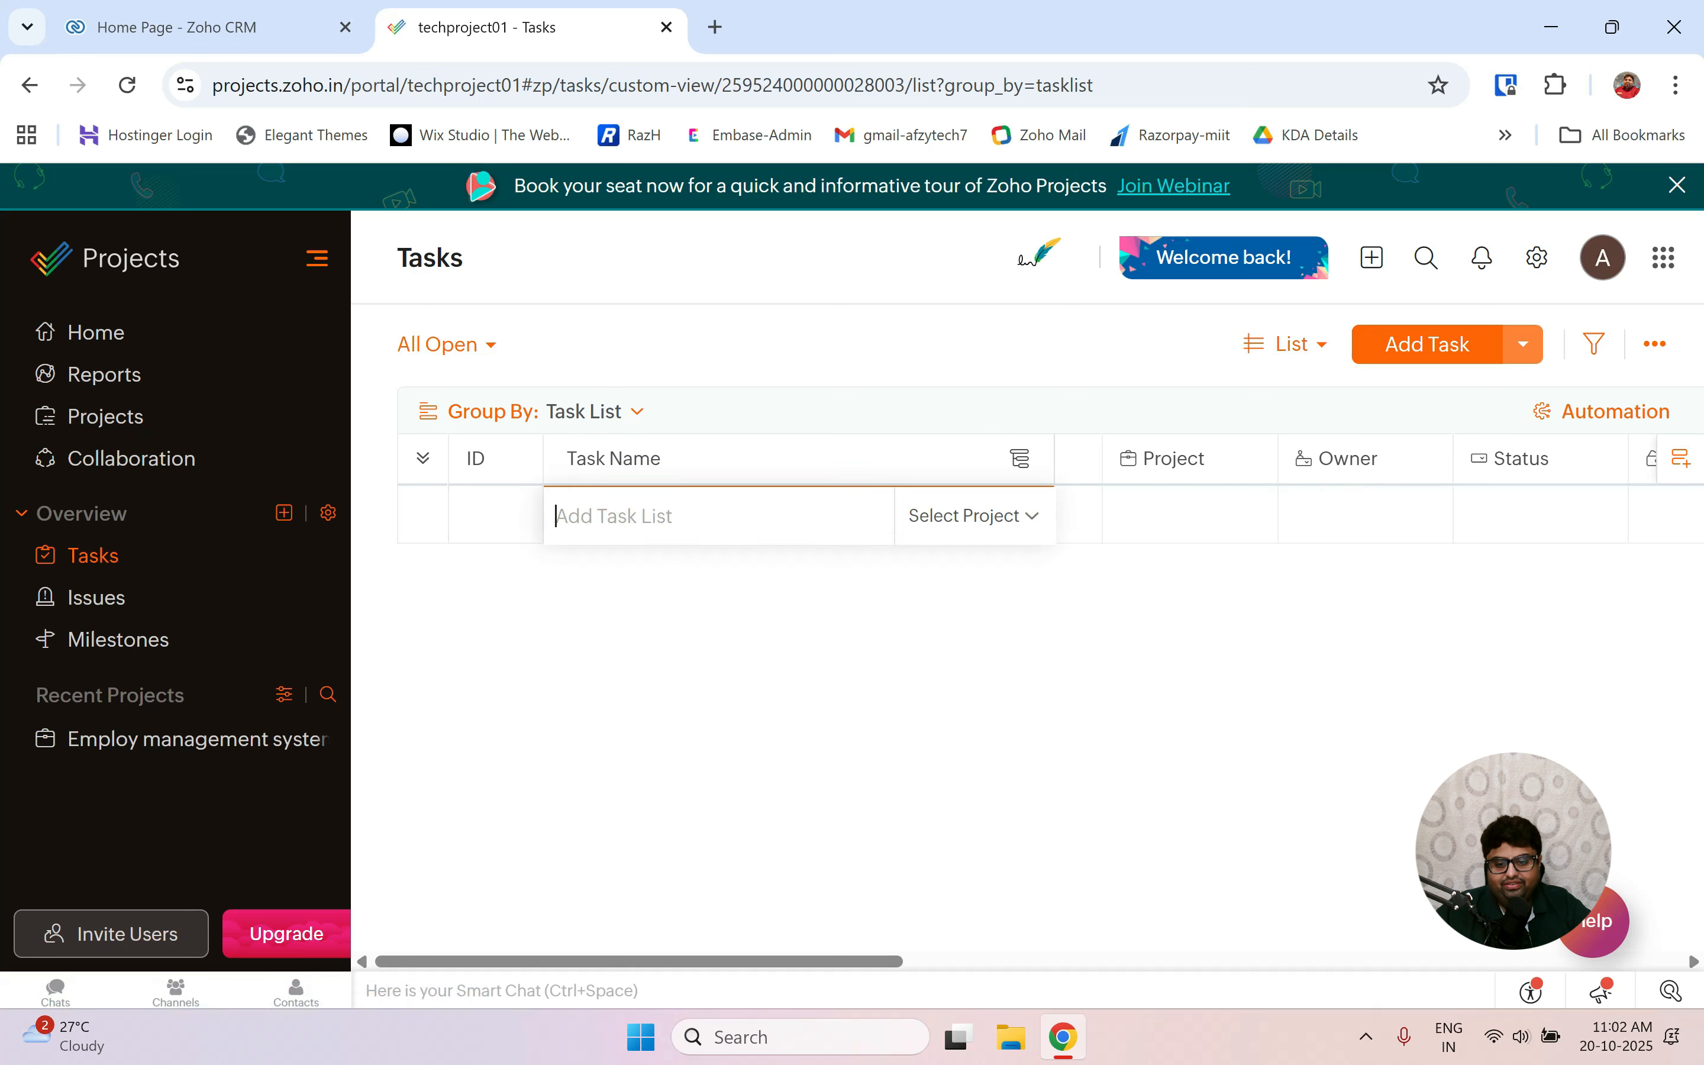
pyautogui.write('Requ')
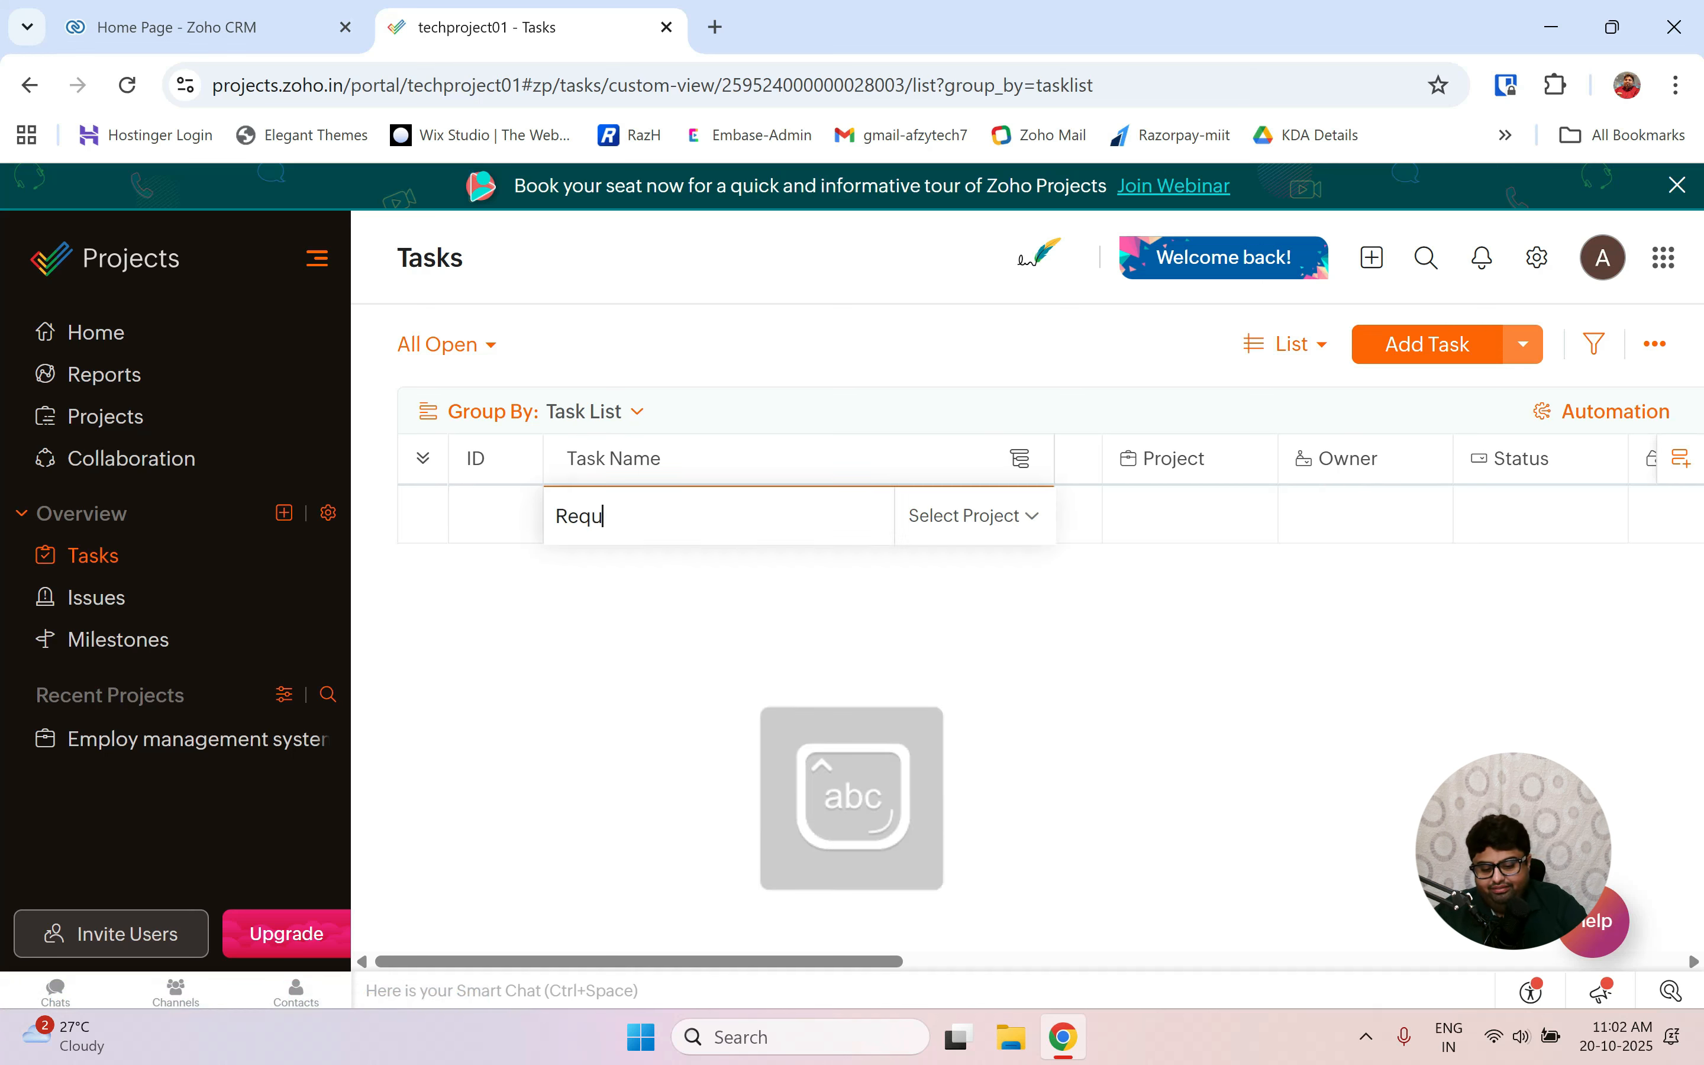
pyautogui.write('ir')
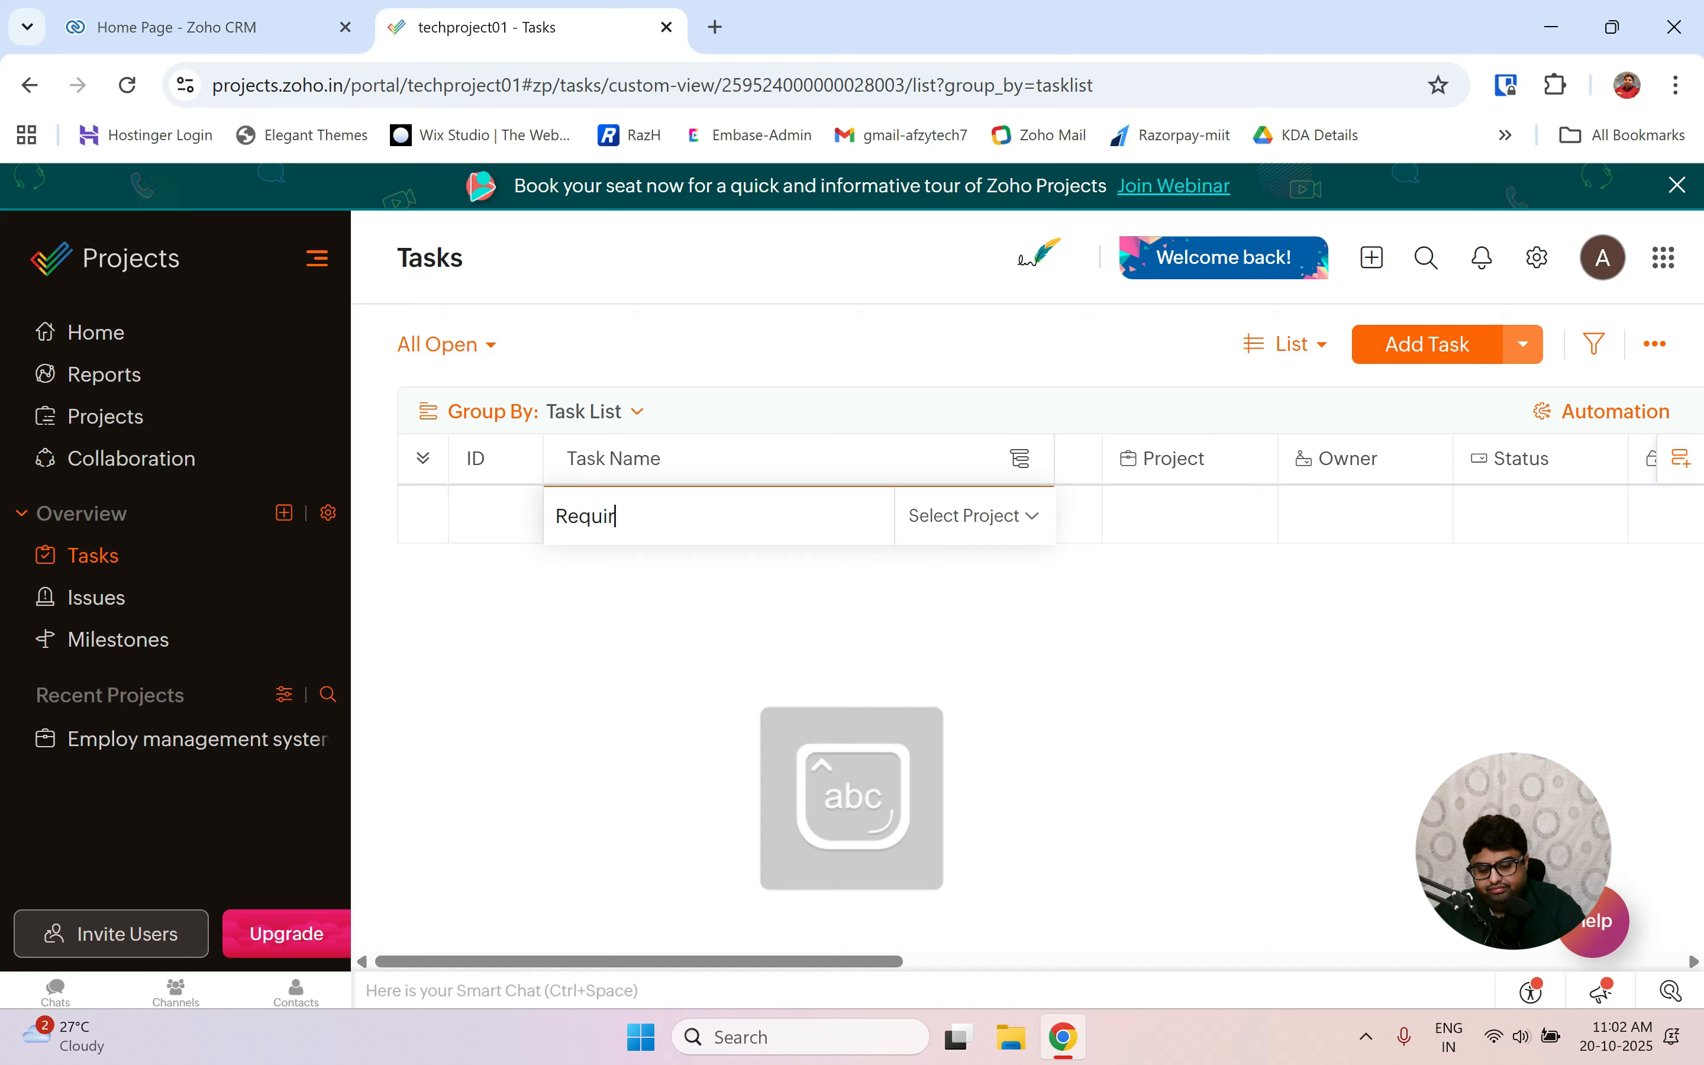
pyautogui.write('emt Gathering')
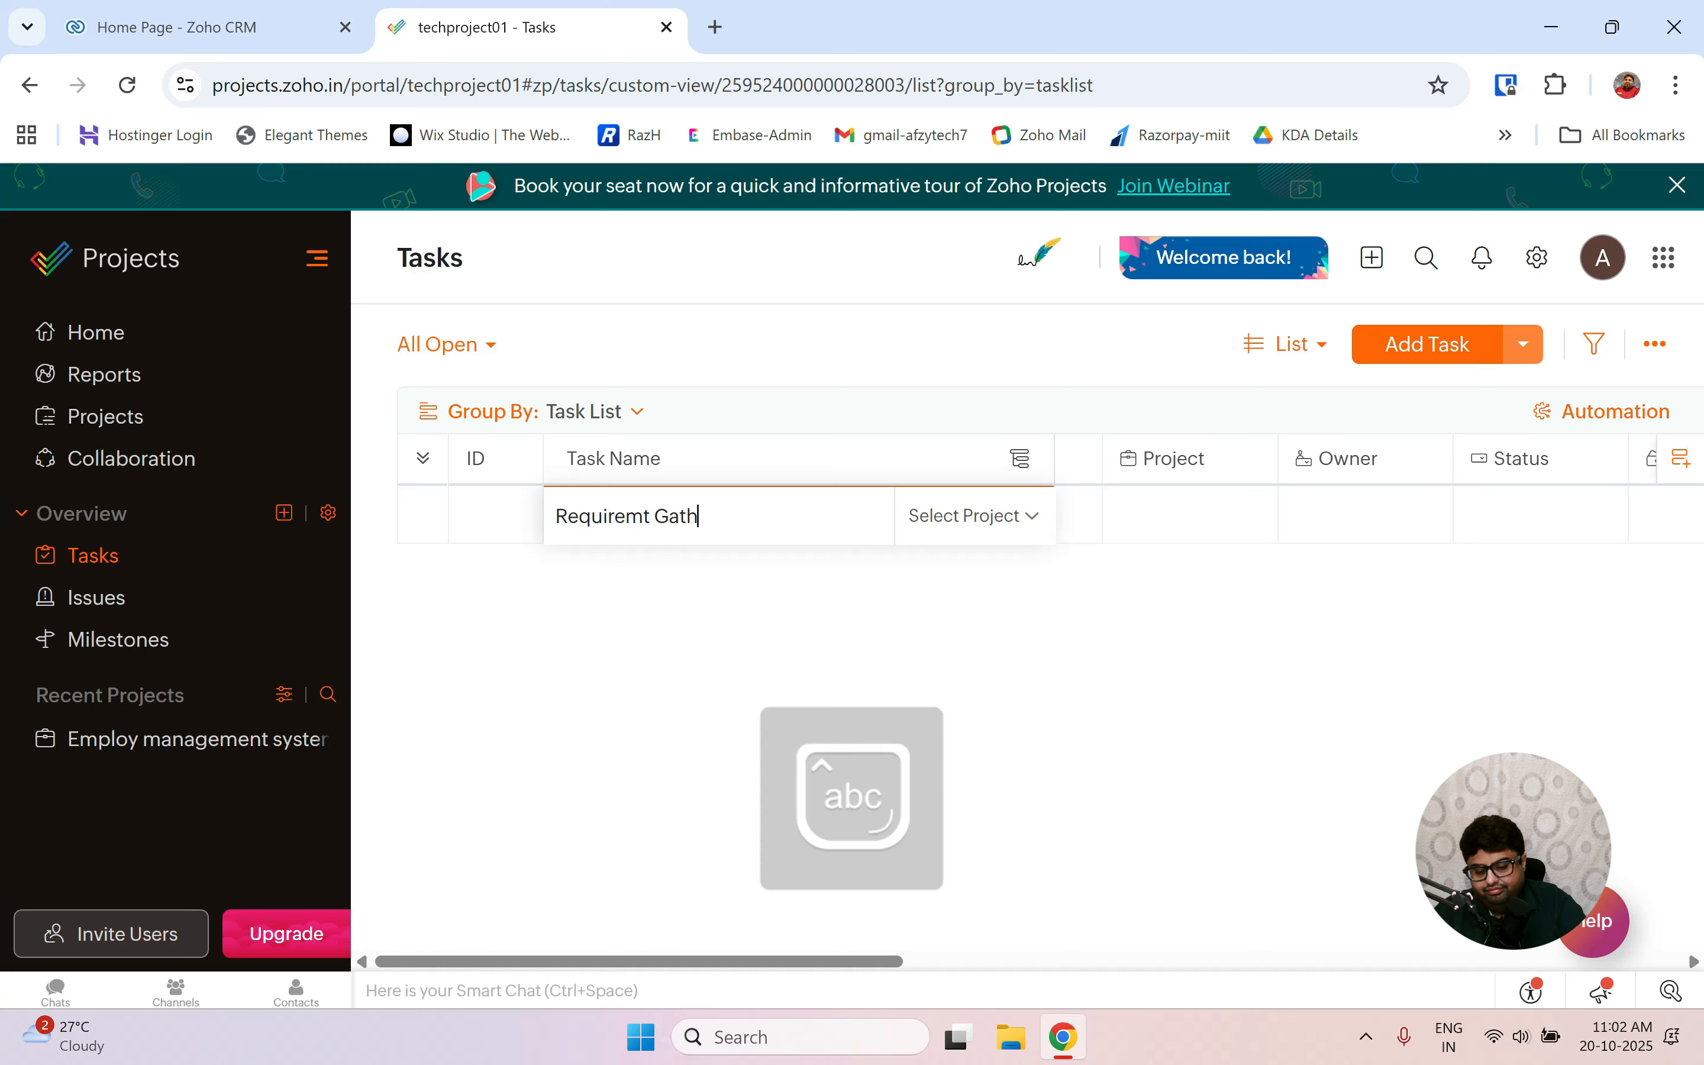
pyautogui.click(1127, 685)
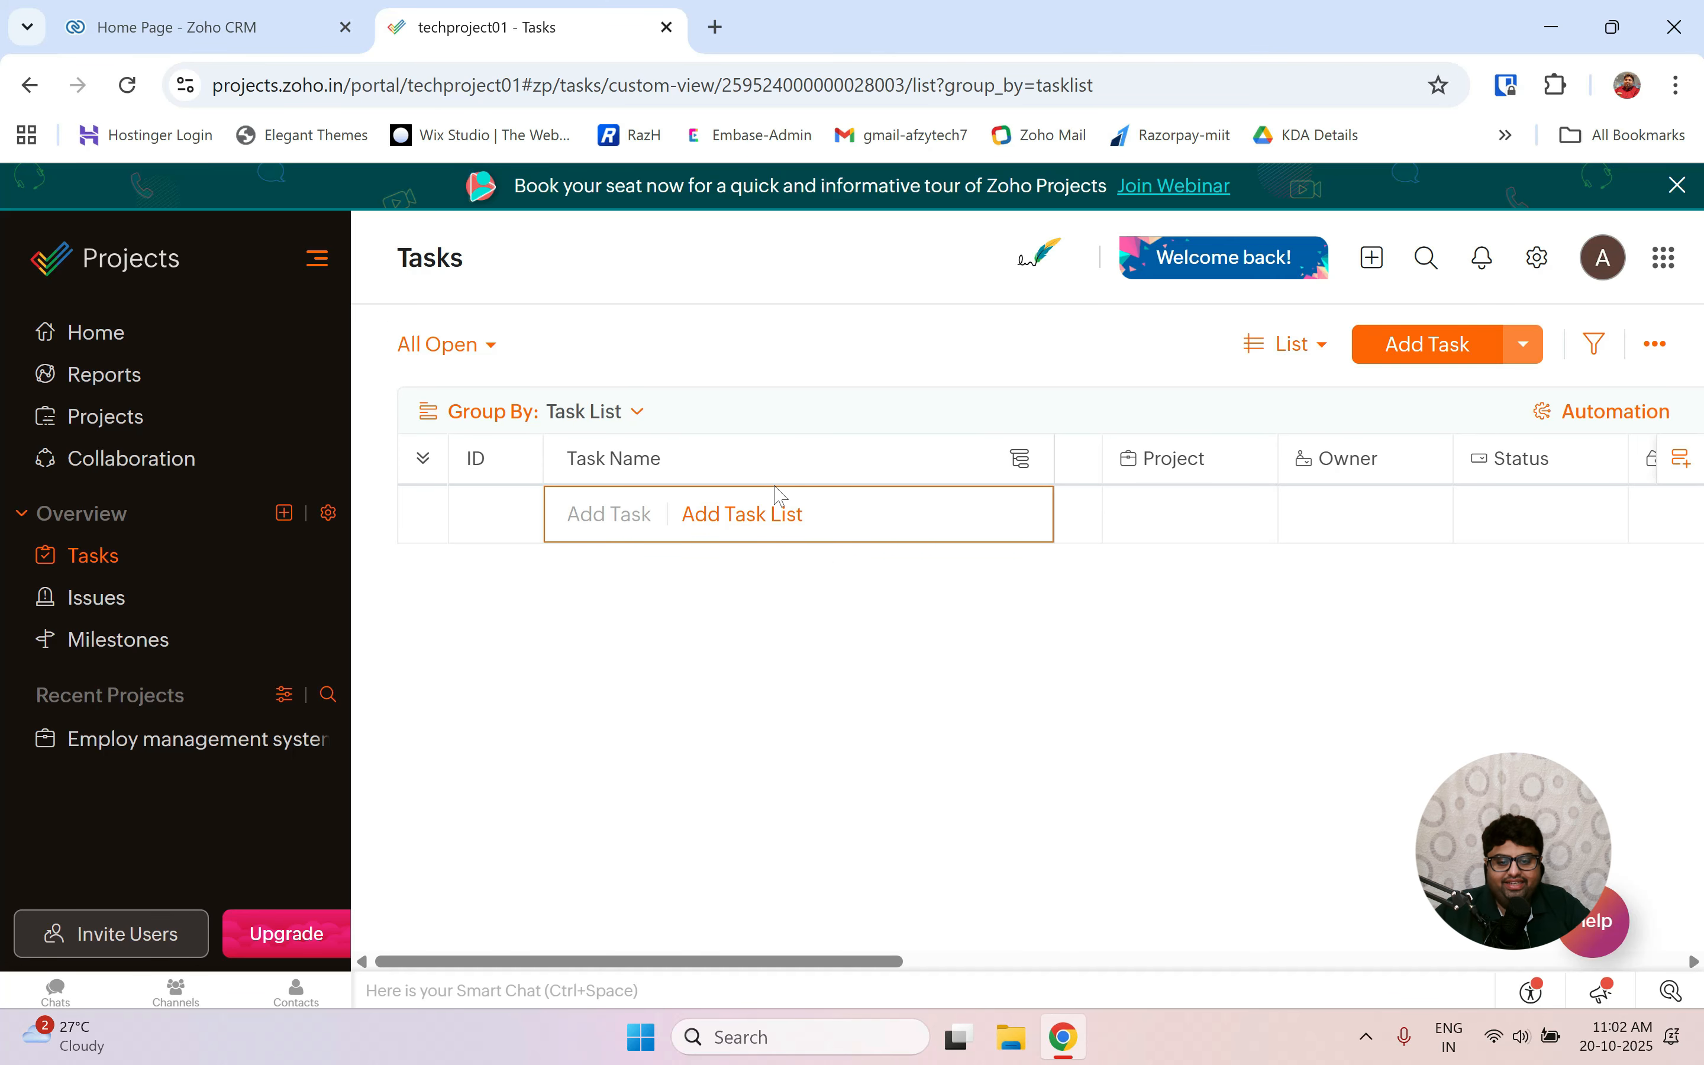
pyautogui.click(730, 535)
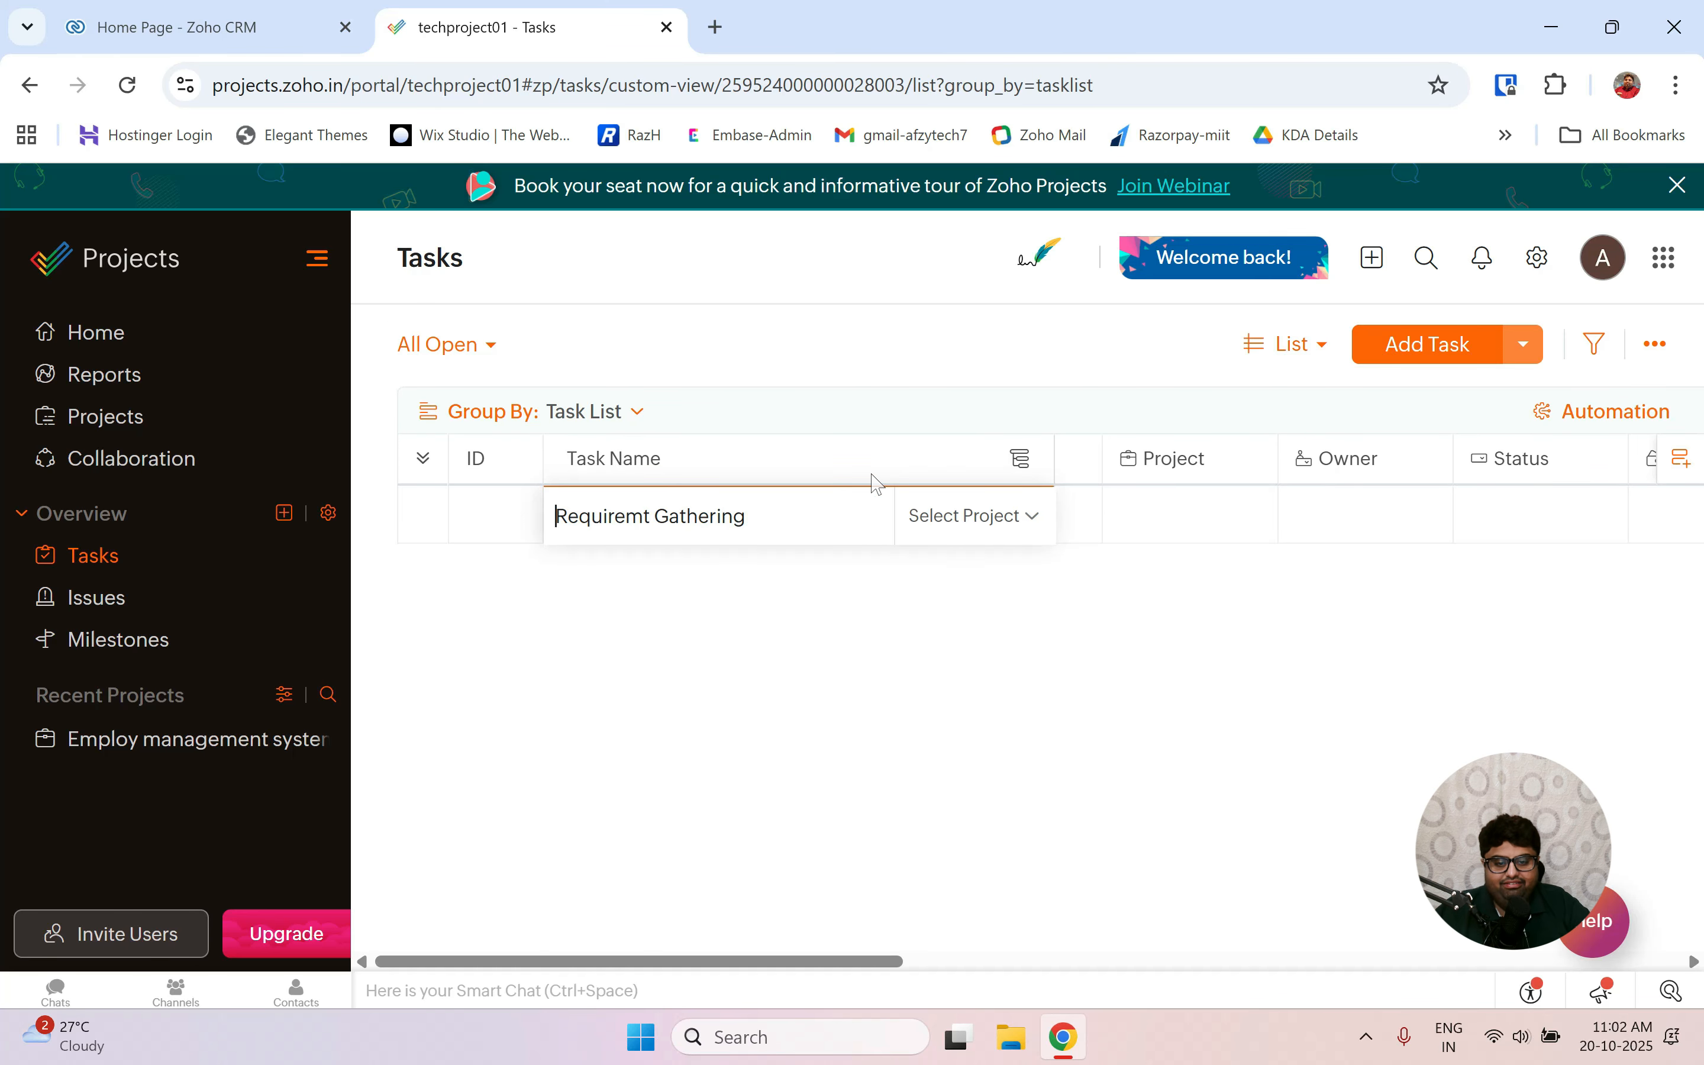
pyautogui.press('Return')
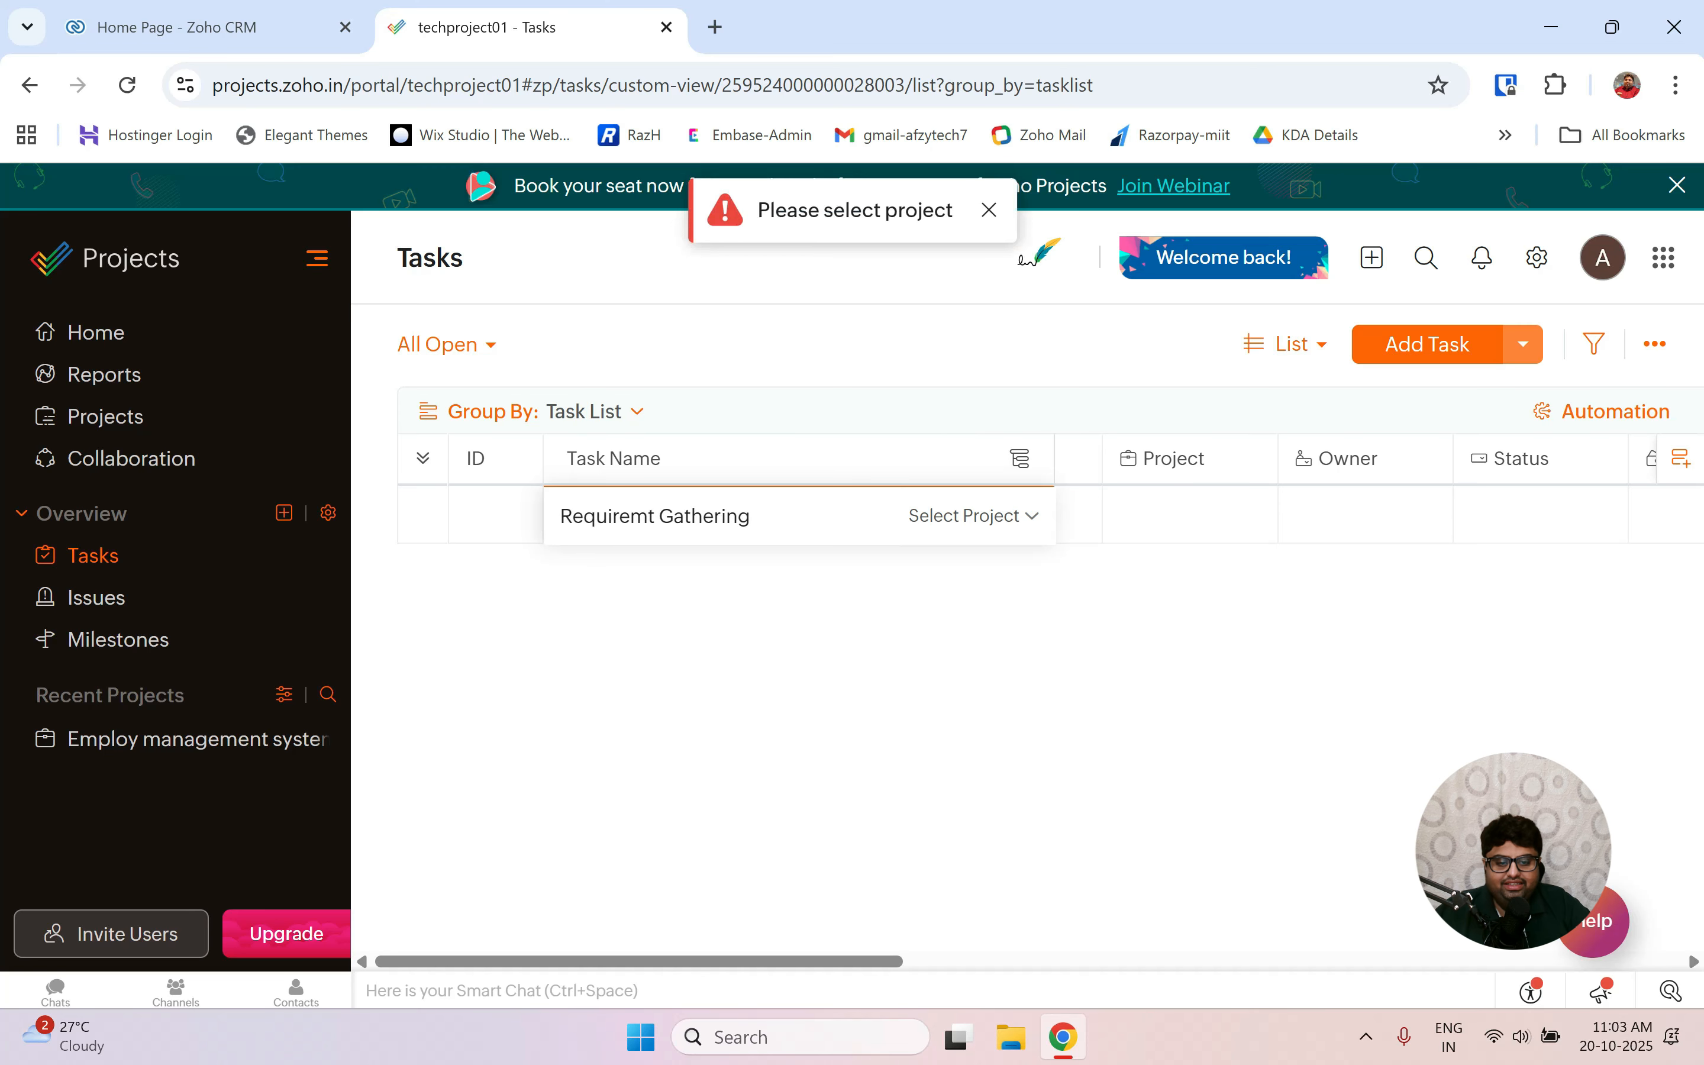
pyautogui.click(1008, 526)
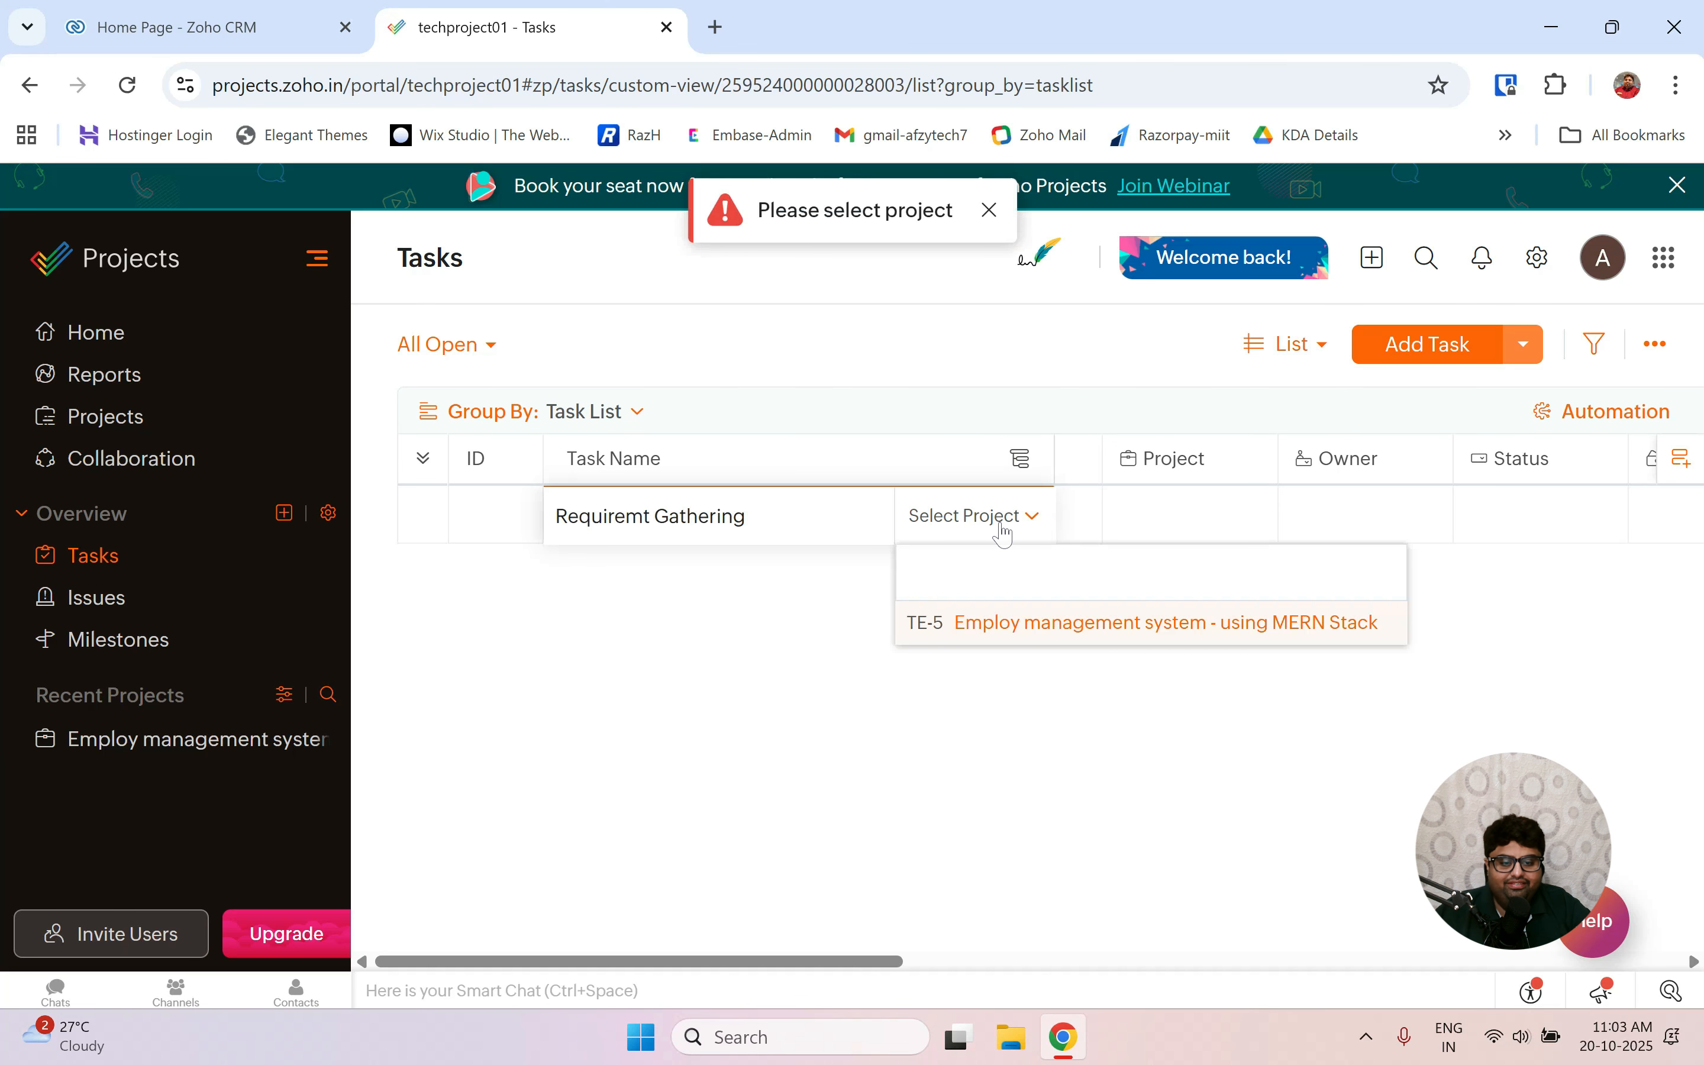
pyautogui.click(1016, 638)
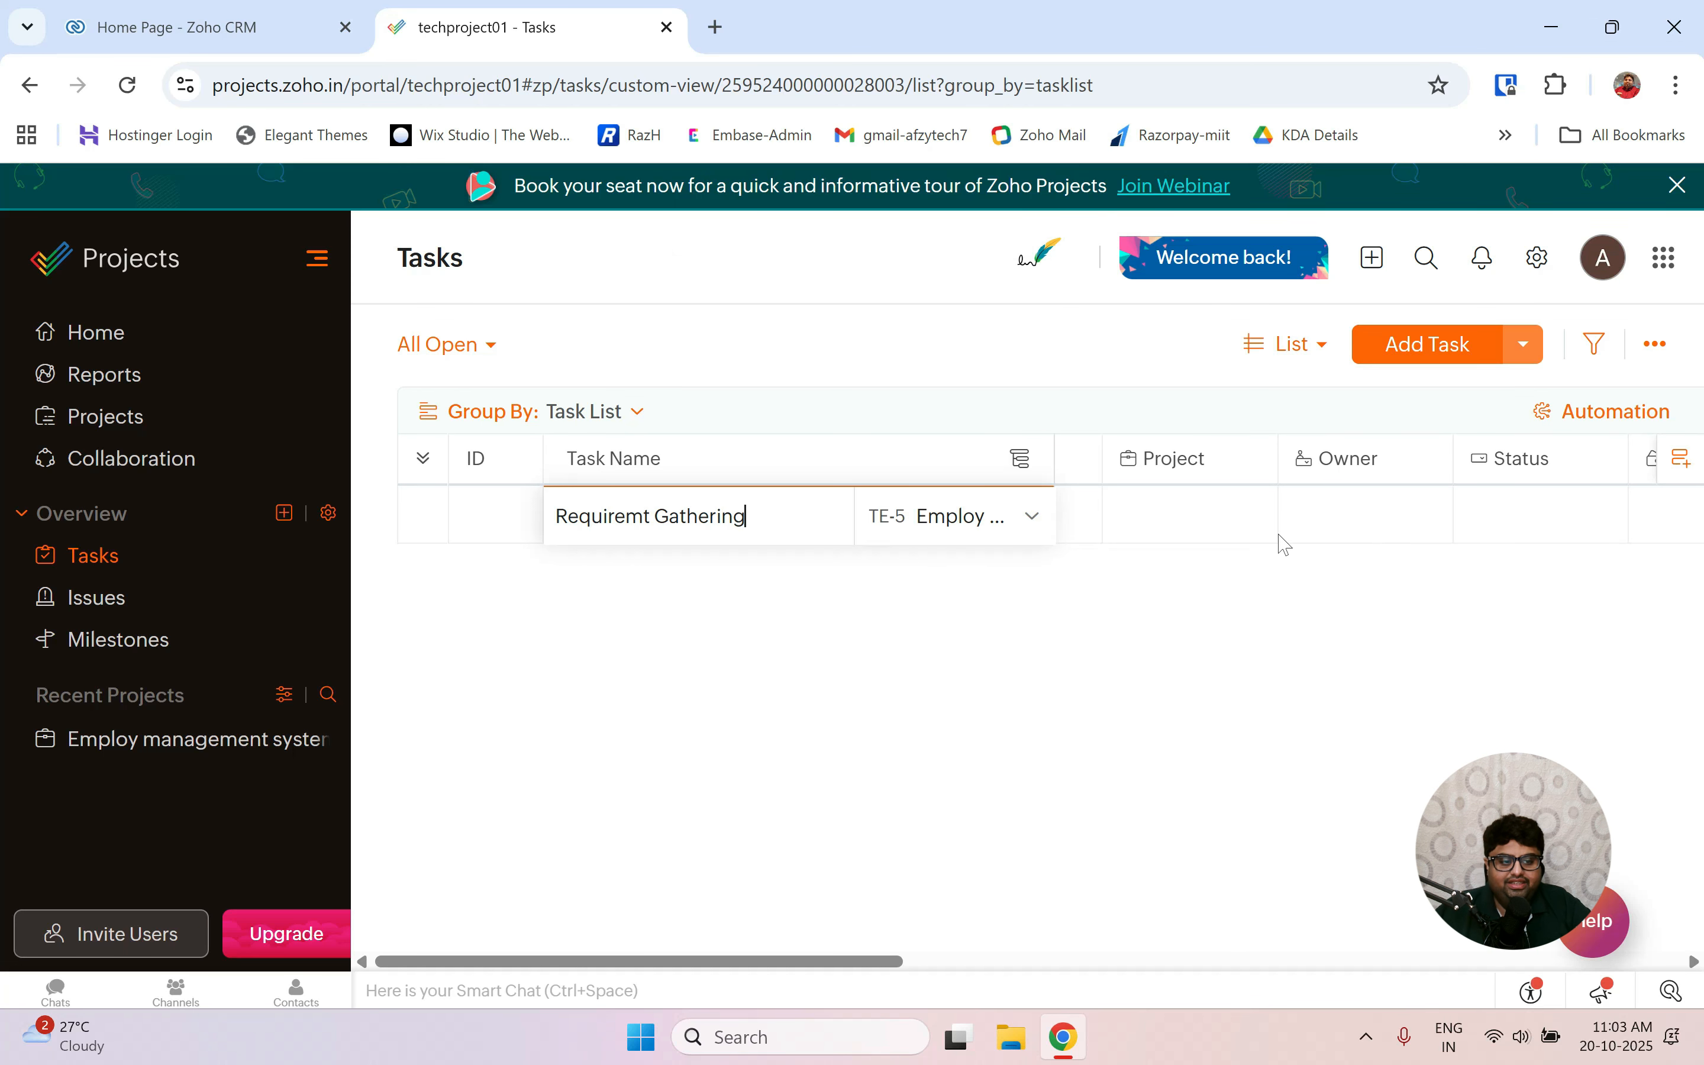
pyautogui.hscroll(3, 1282, 538)
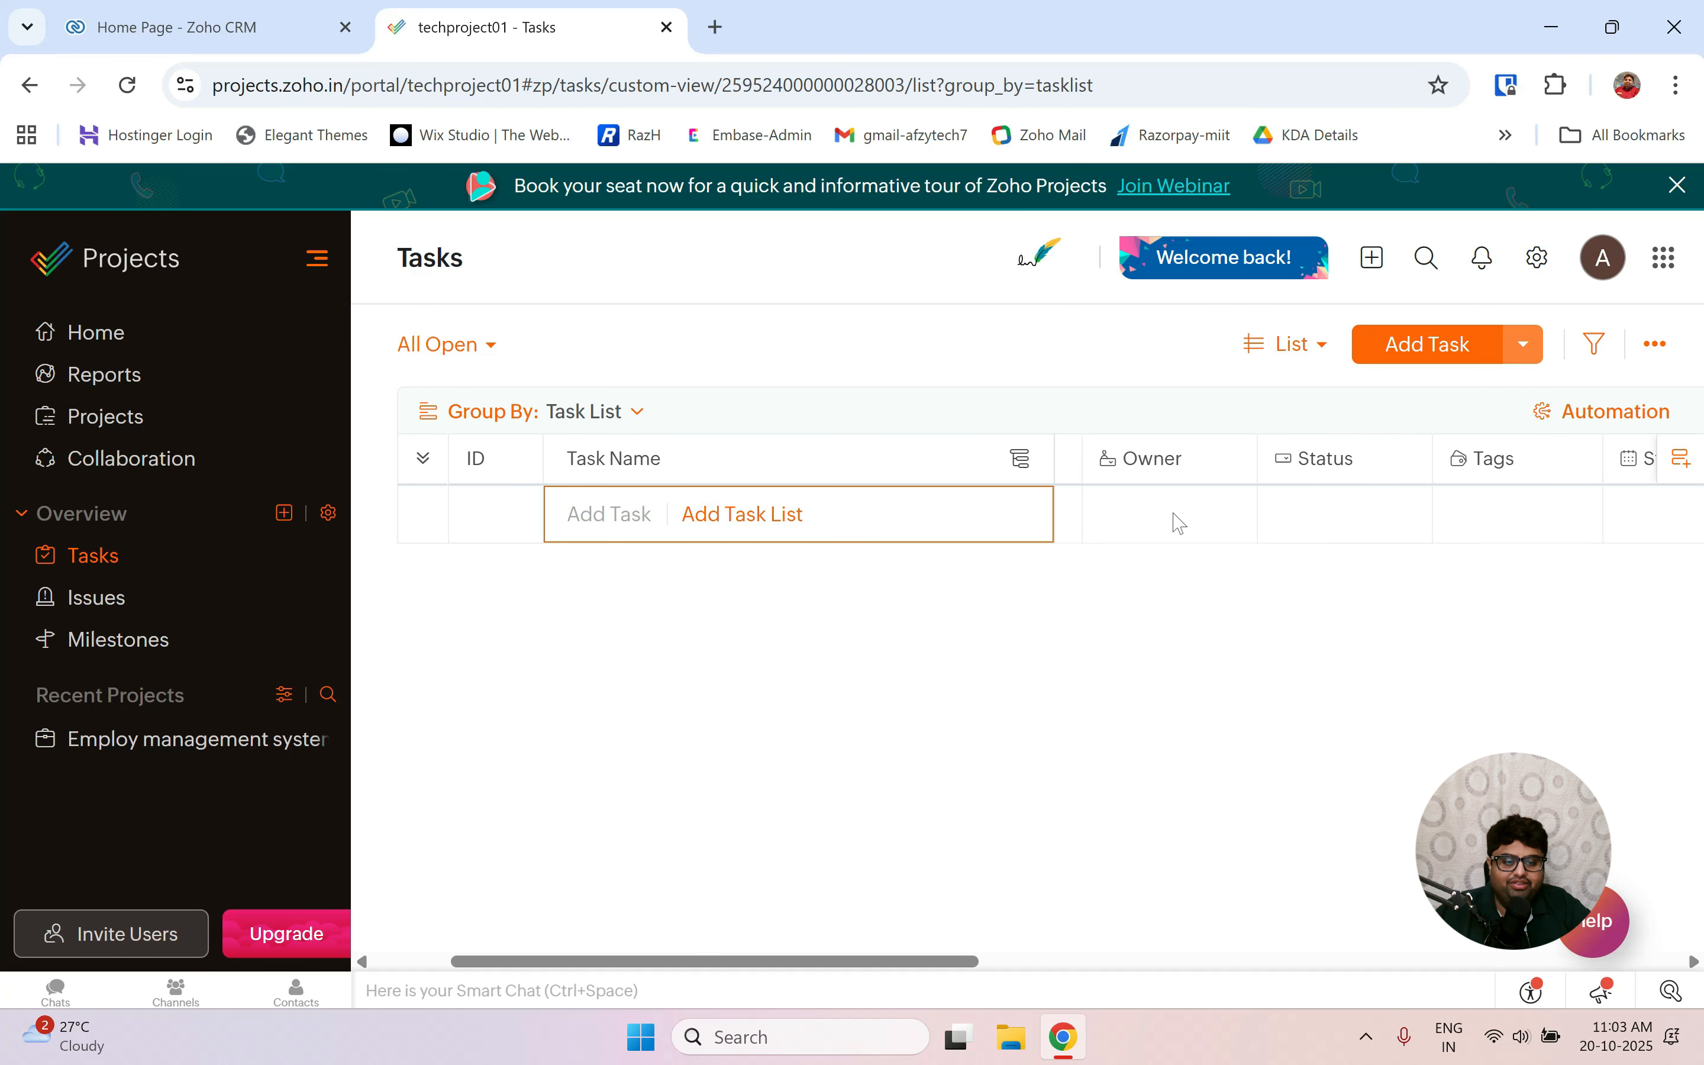
pyautogui.hscroll(-2, 1181, 523)
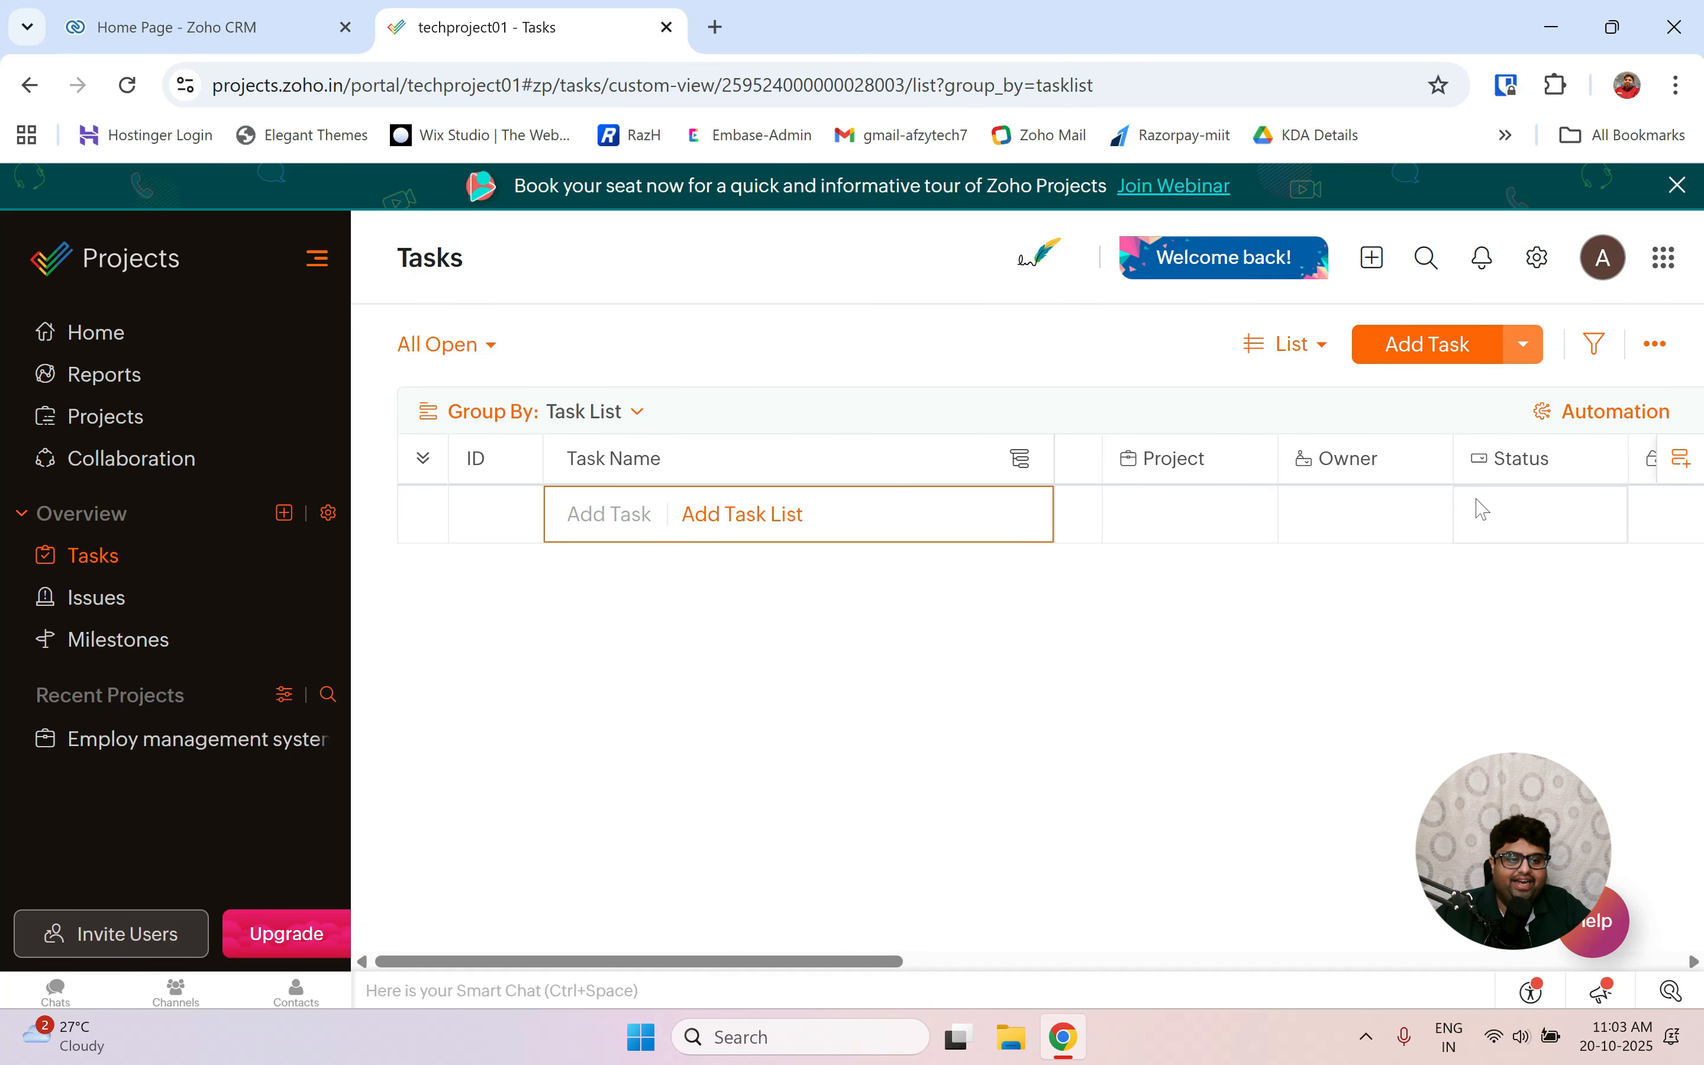
# Start a new task 'Requirements gathering' in the Employ management system - using MERN Stack project.
pyautogui.click(1419, 348)
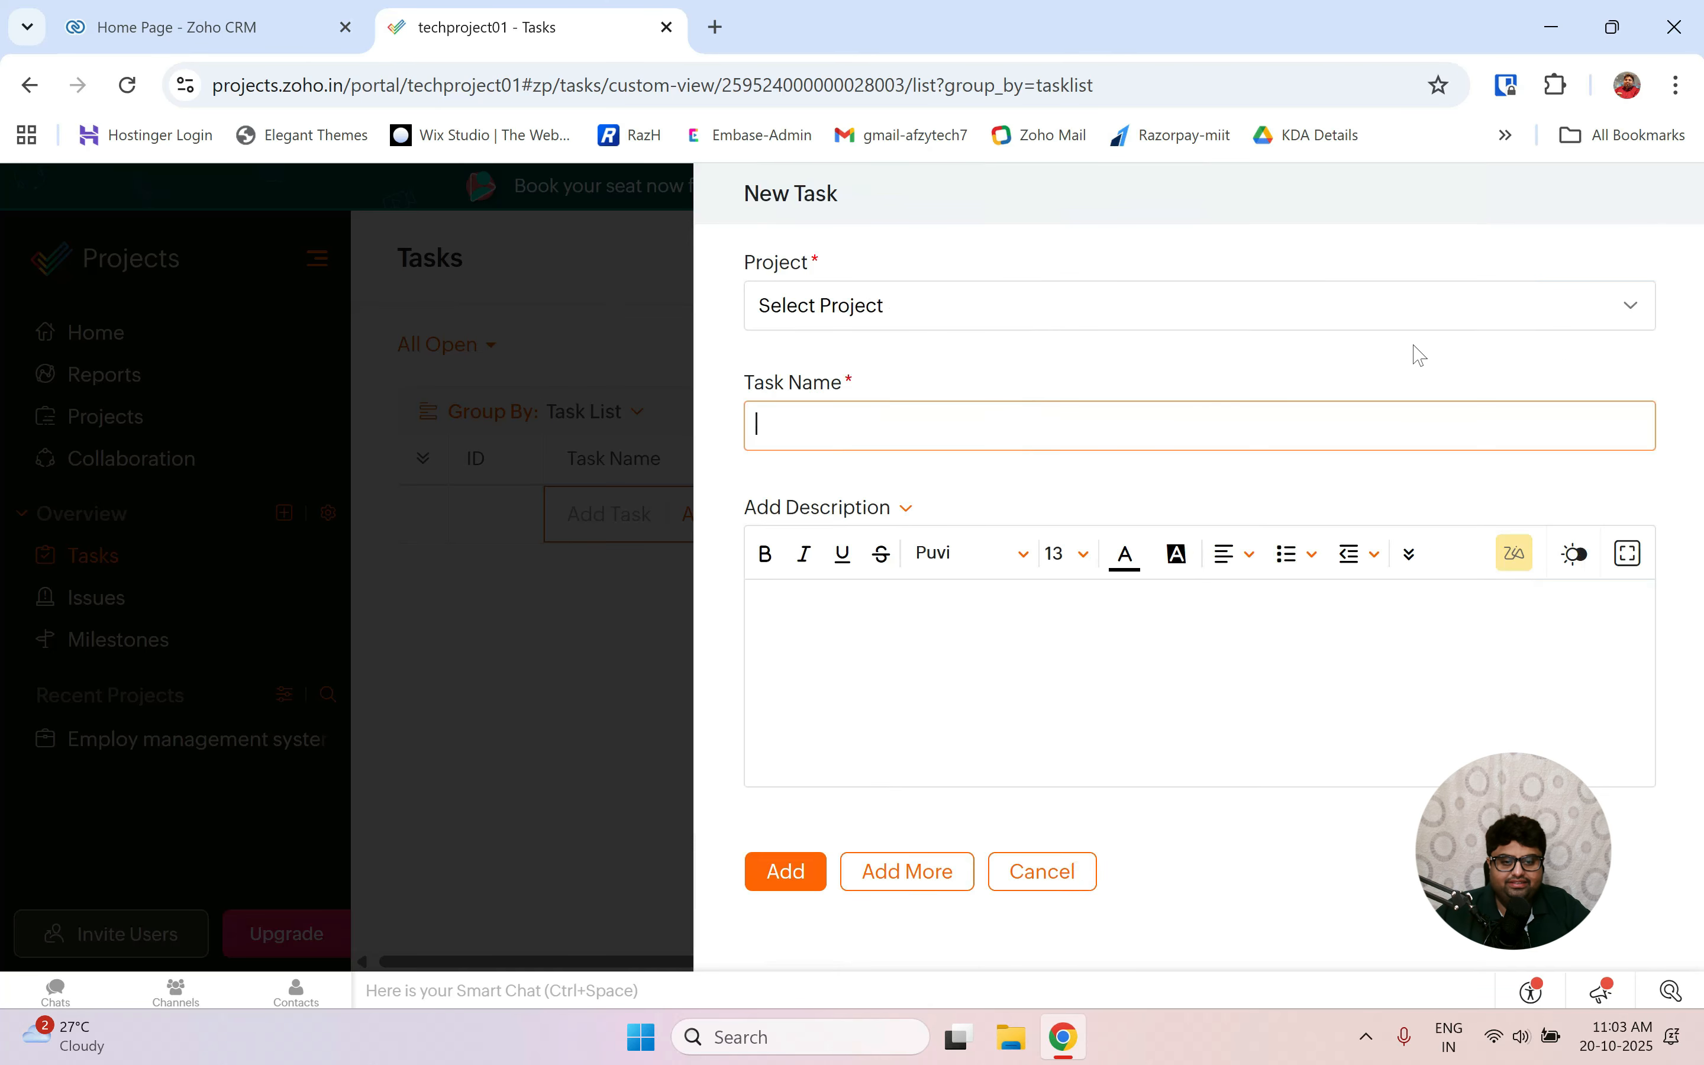
pyautogui.click(867, 310)
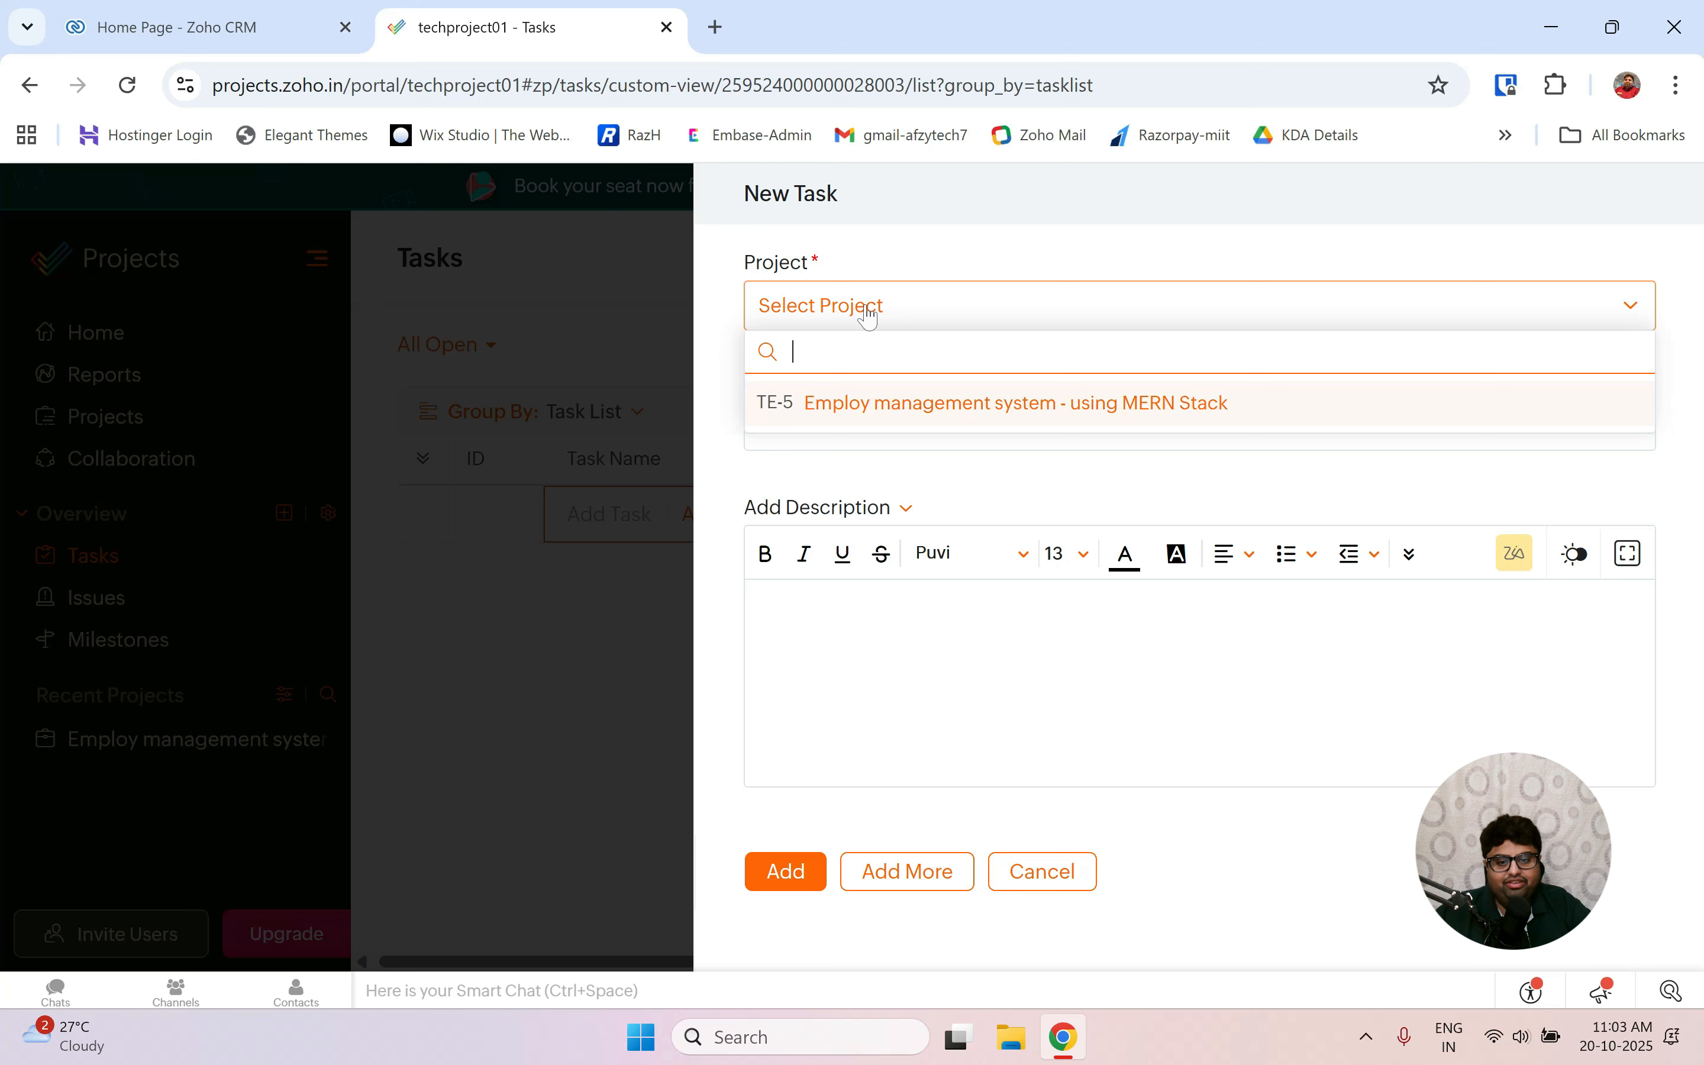
pyautogui.click(859, 404)
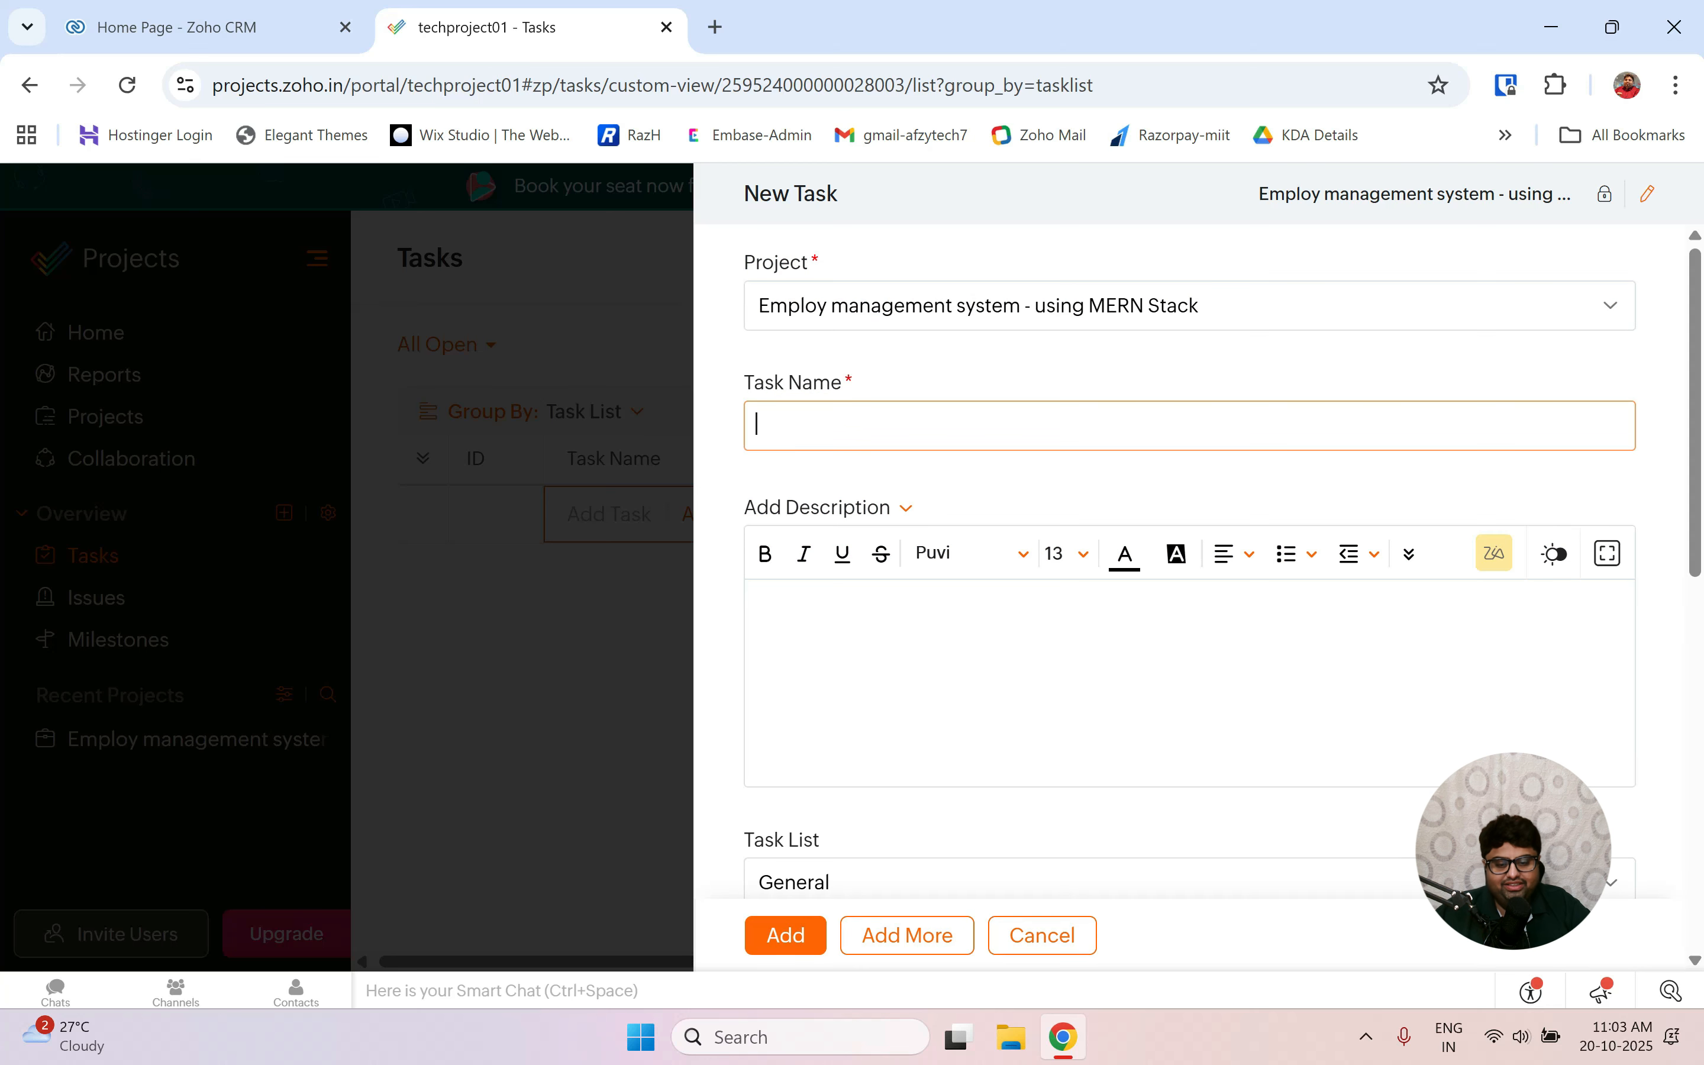
pyautogui.write('Requ')
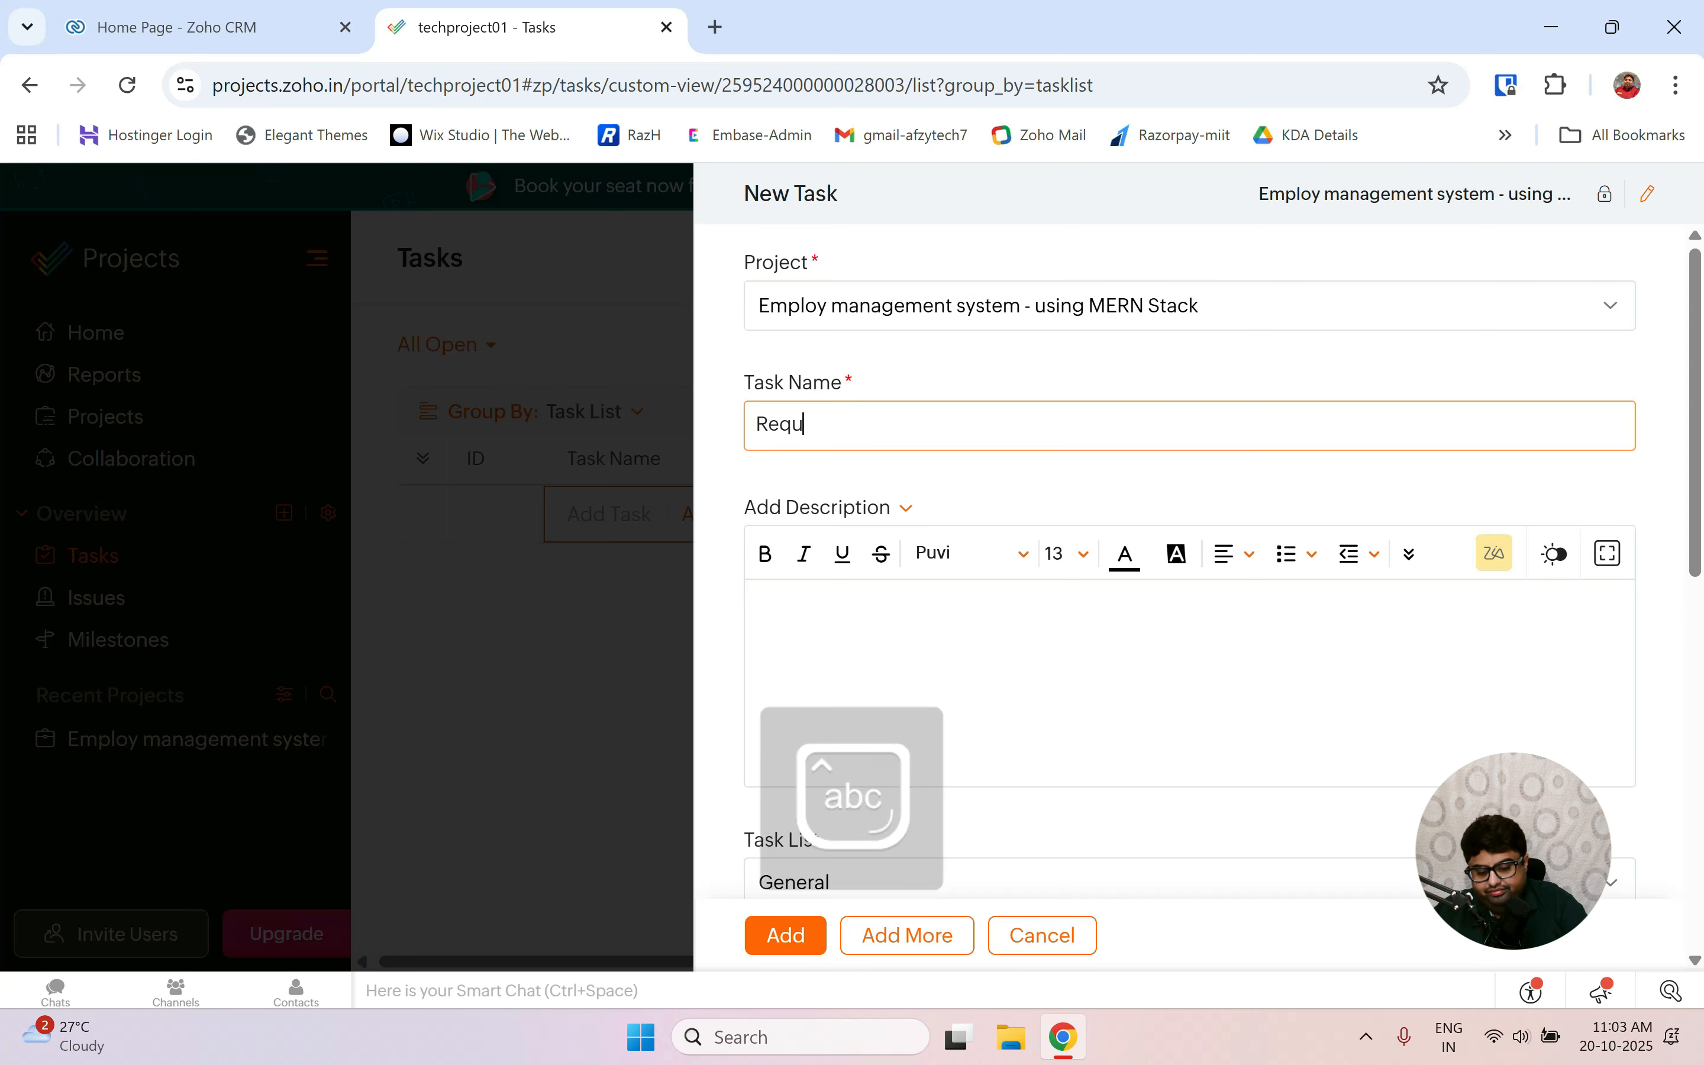
pyautogui.write('iremen')
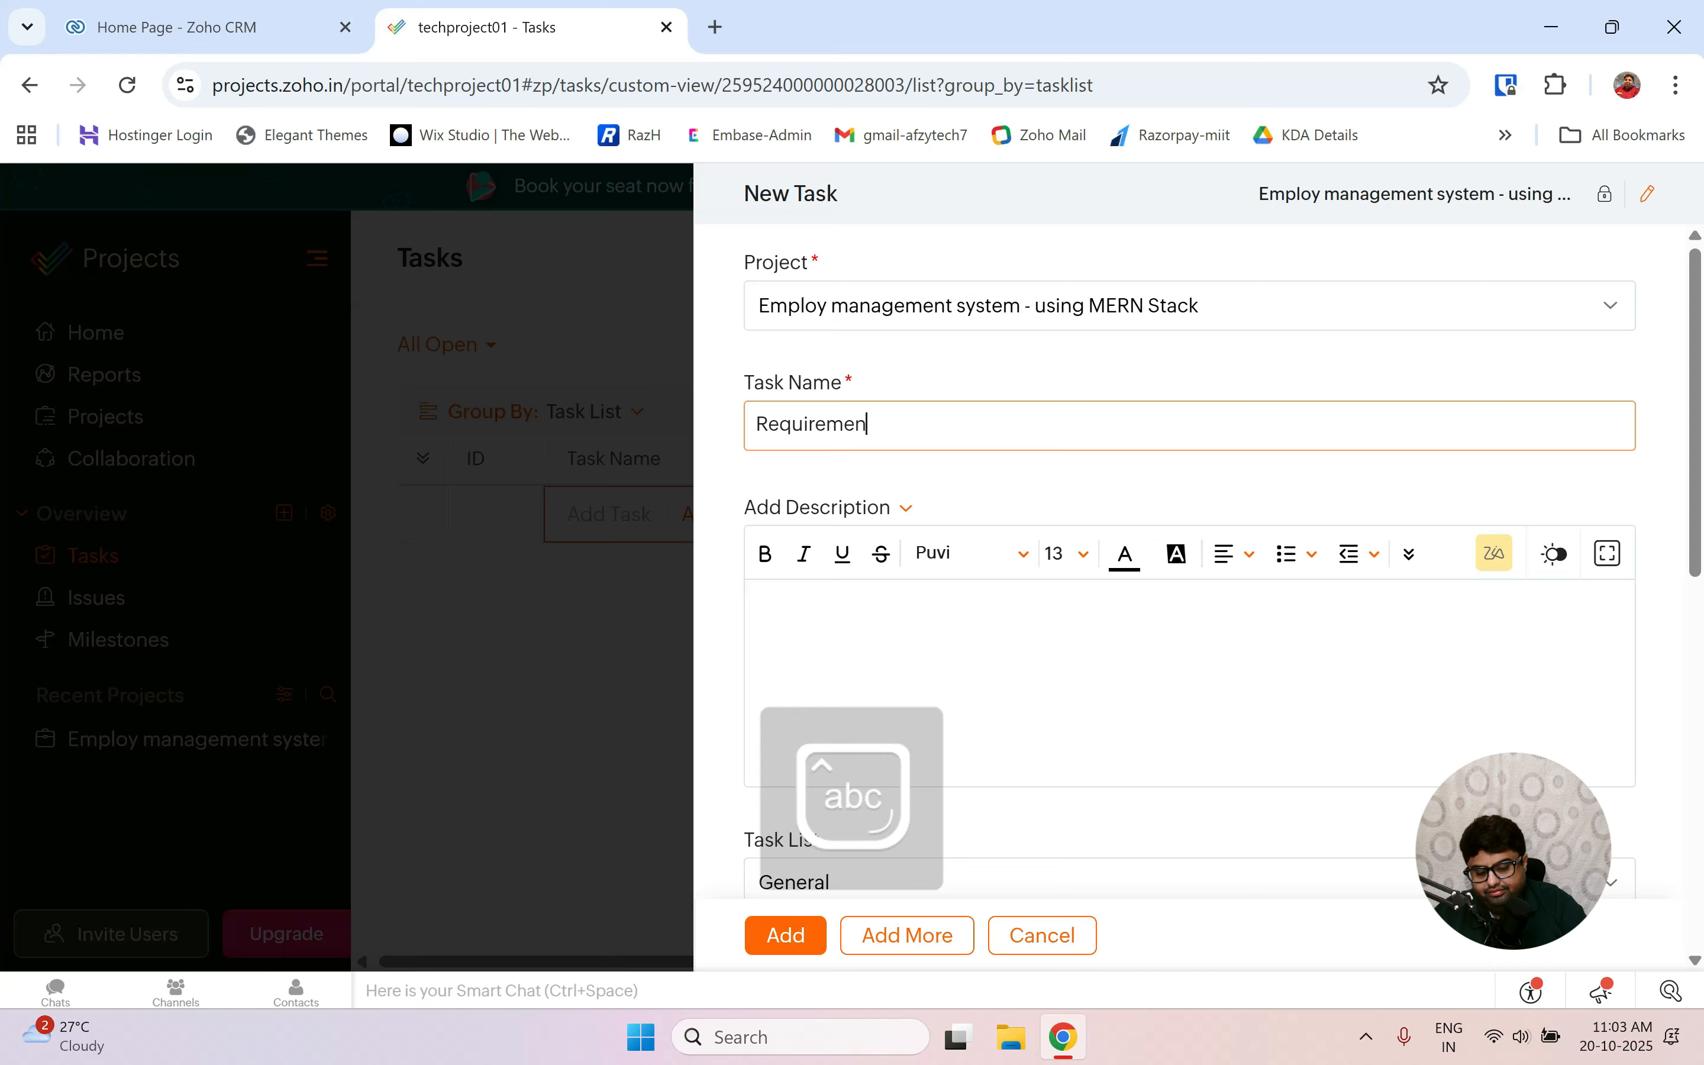
pyautogui.write('ts ')
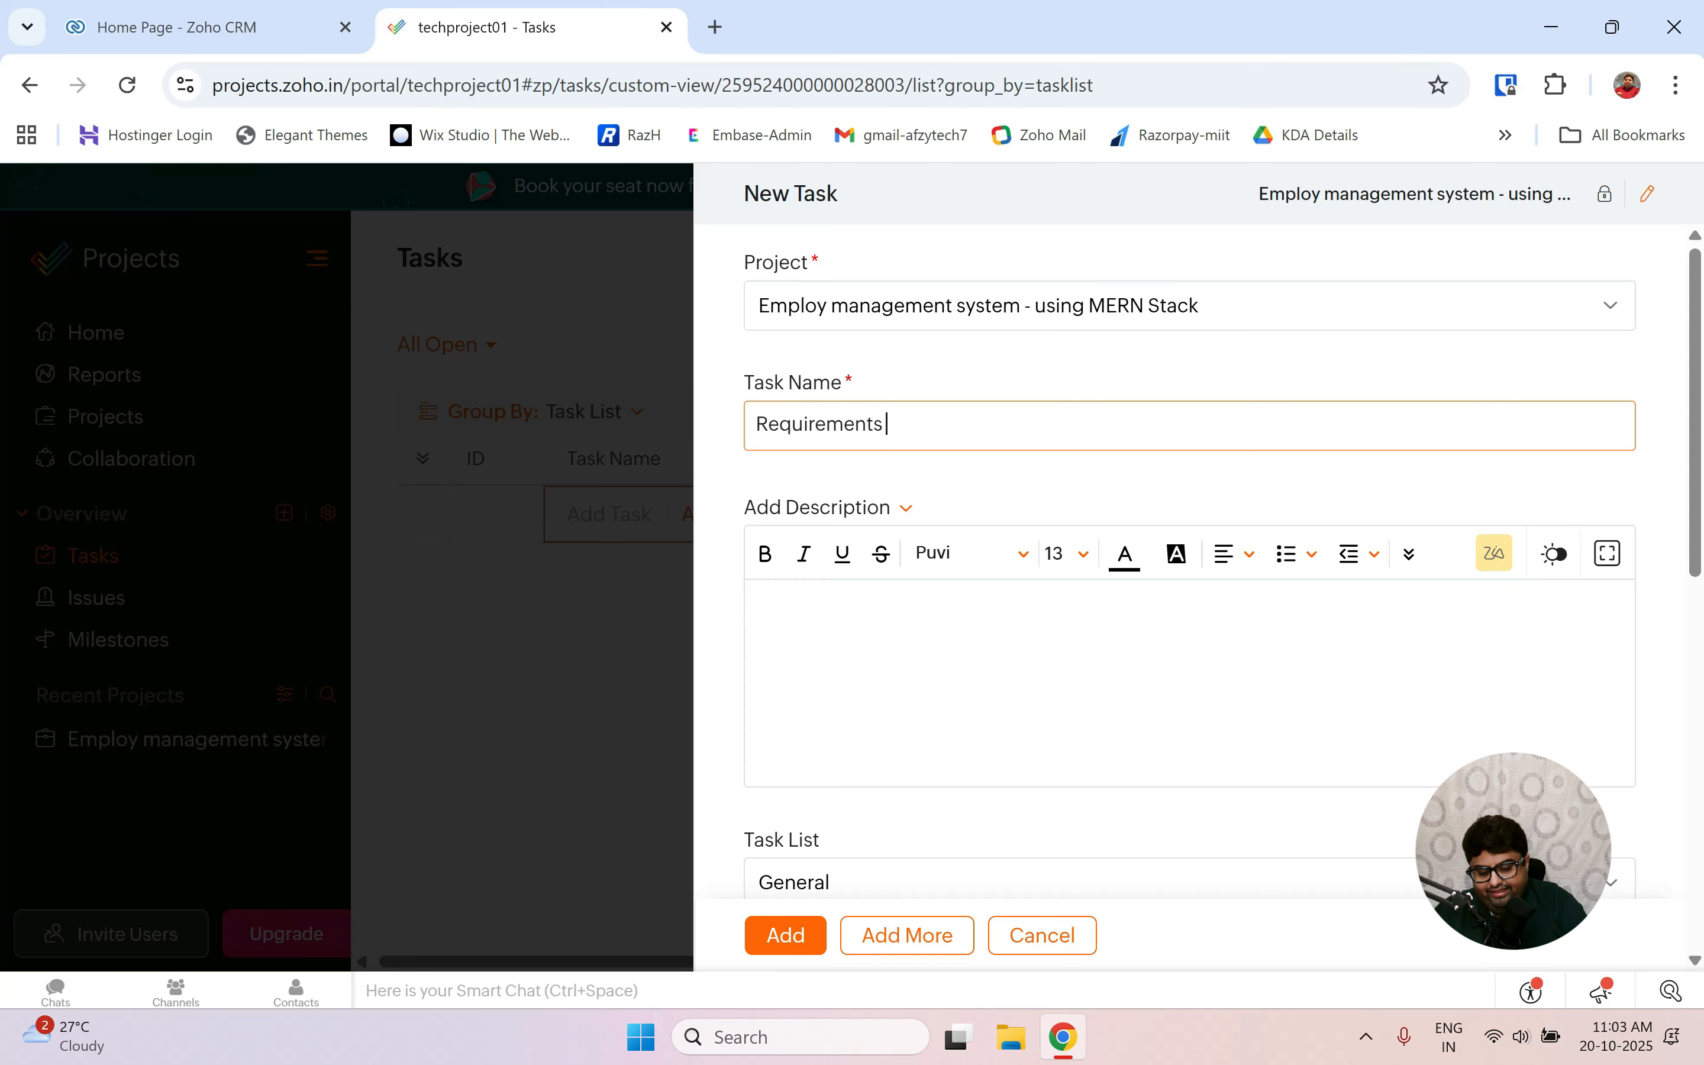
pyautogui.write('gathering')
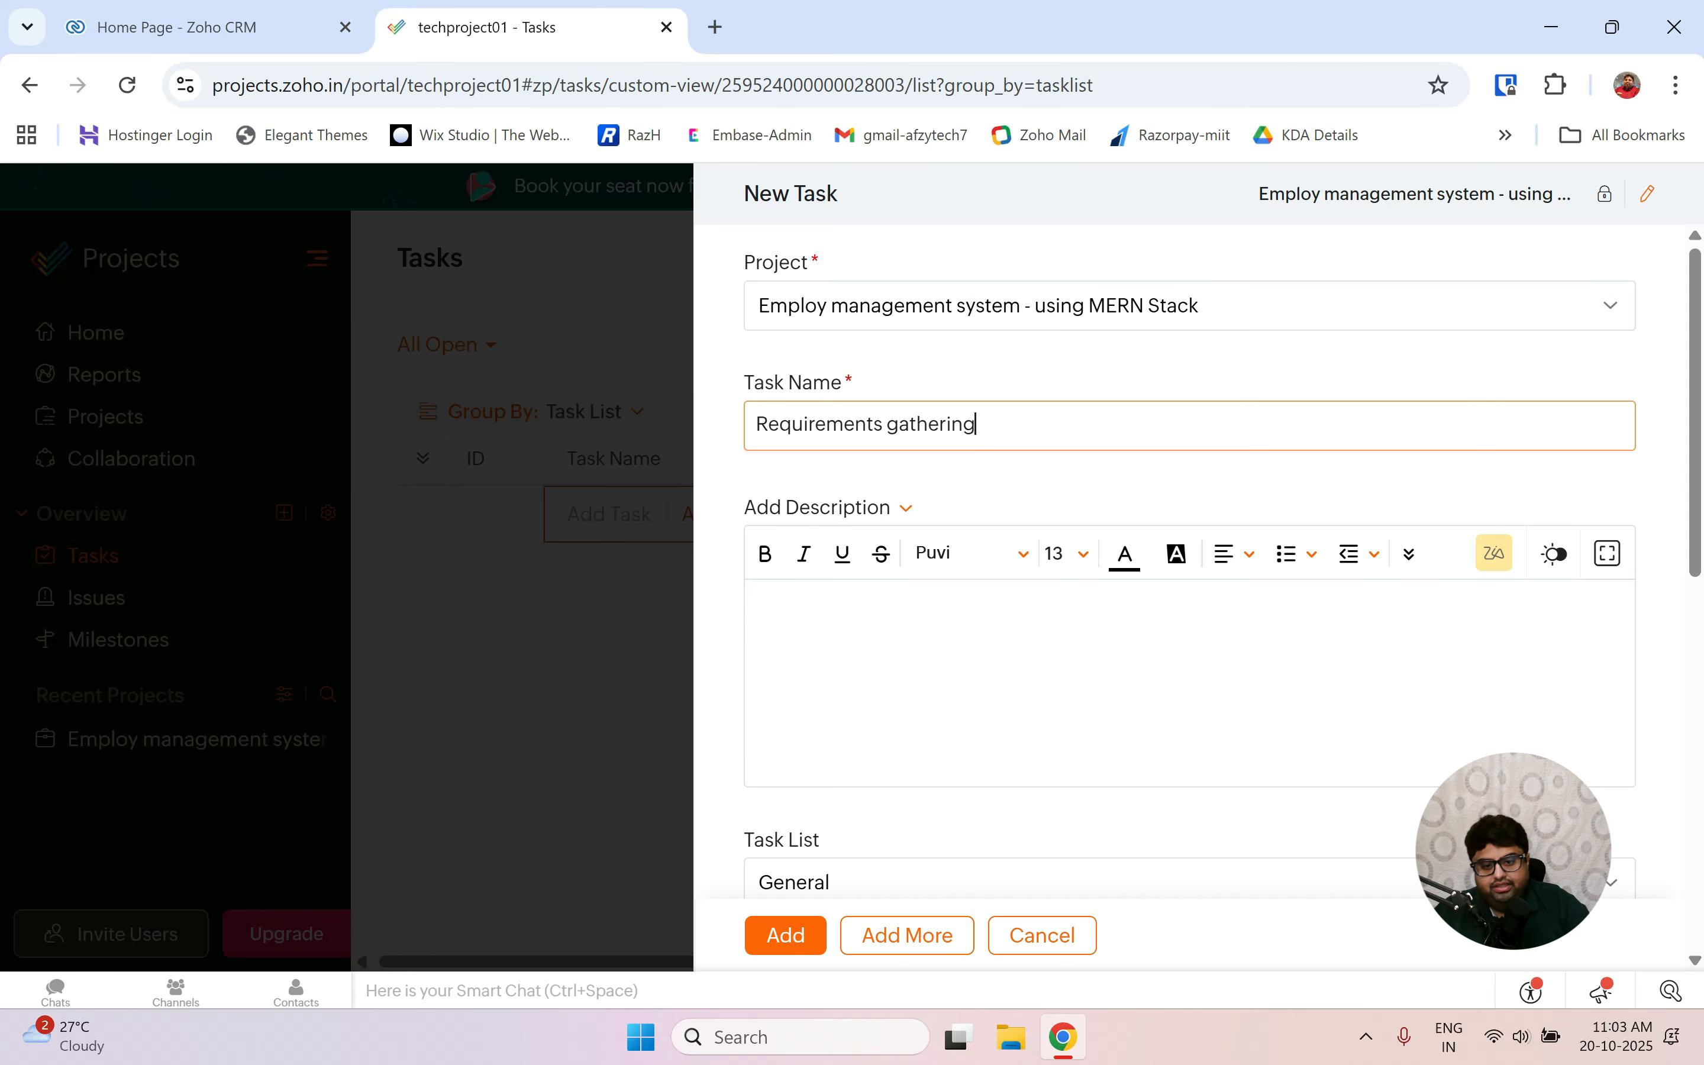
pyautogui.scroll(-8, 912, 692)
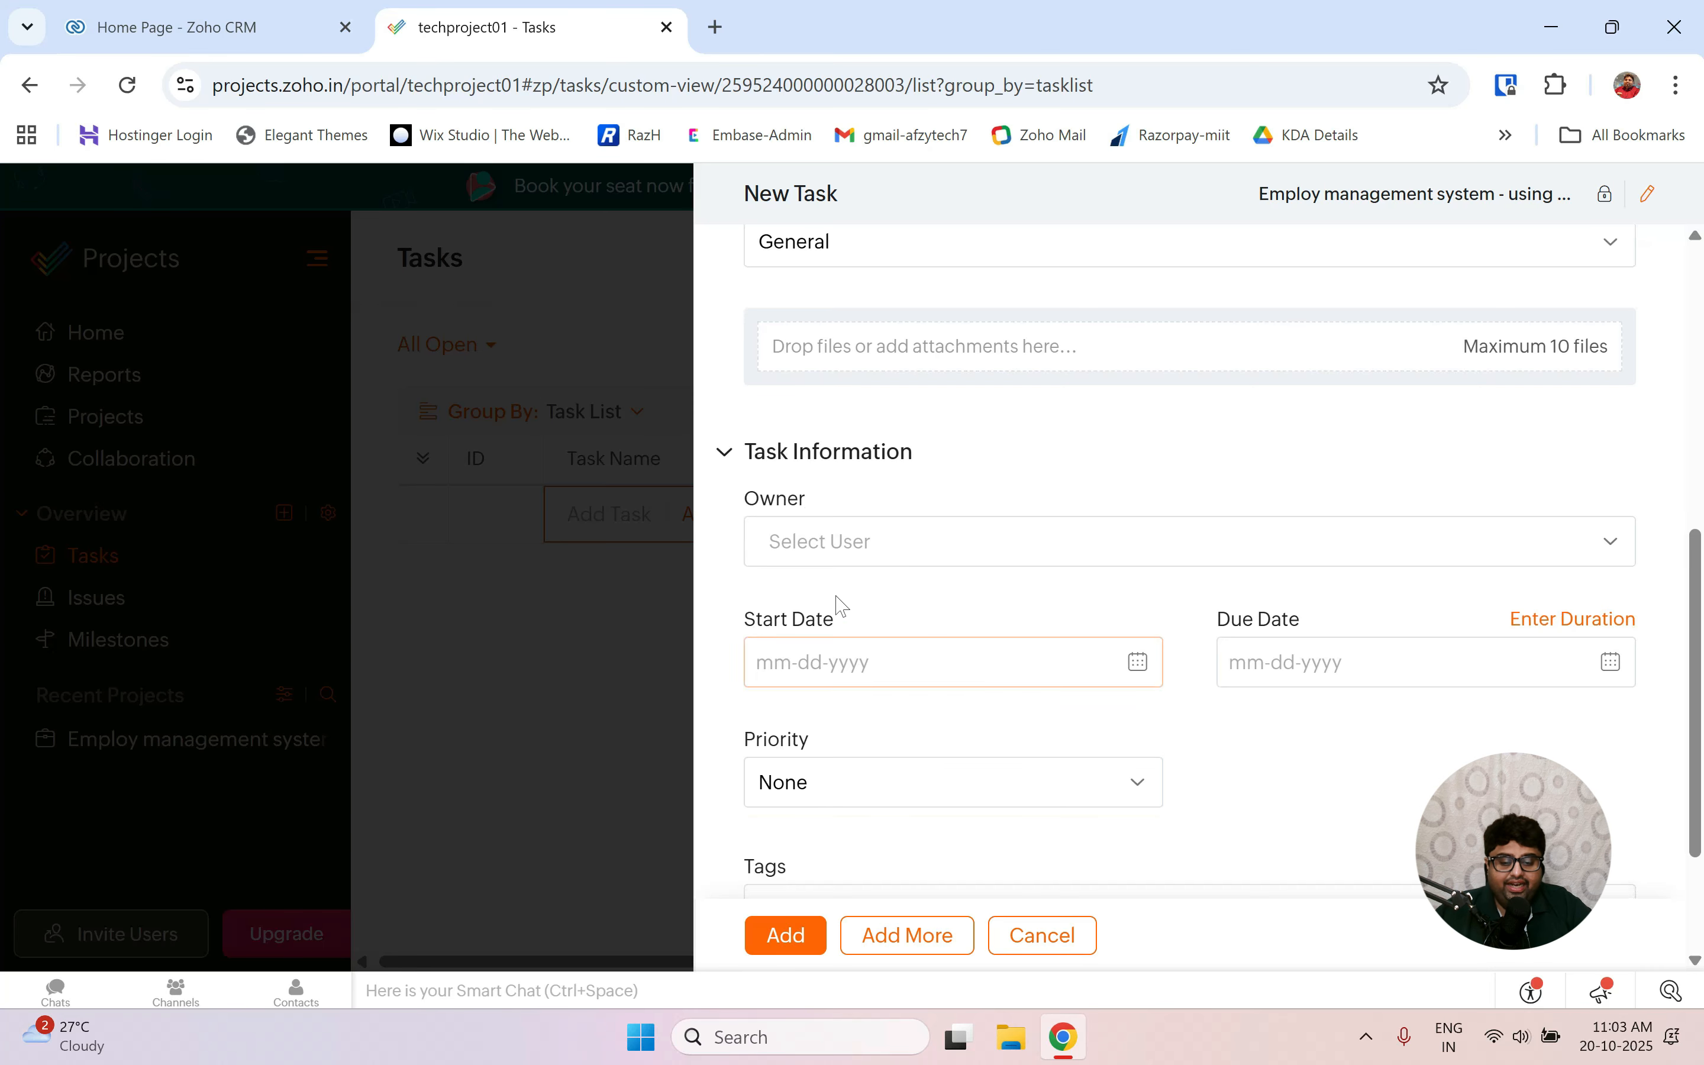
# Assign the project user as owner, date it 10-20-2025 to 10-21-2025, and save.
pyautogui.click(845, 542)
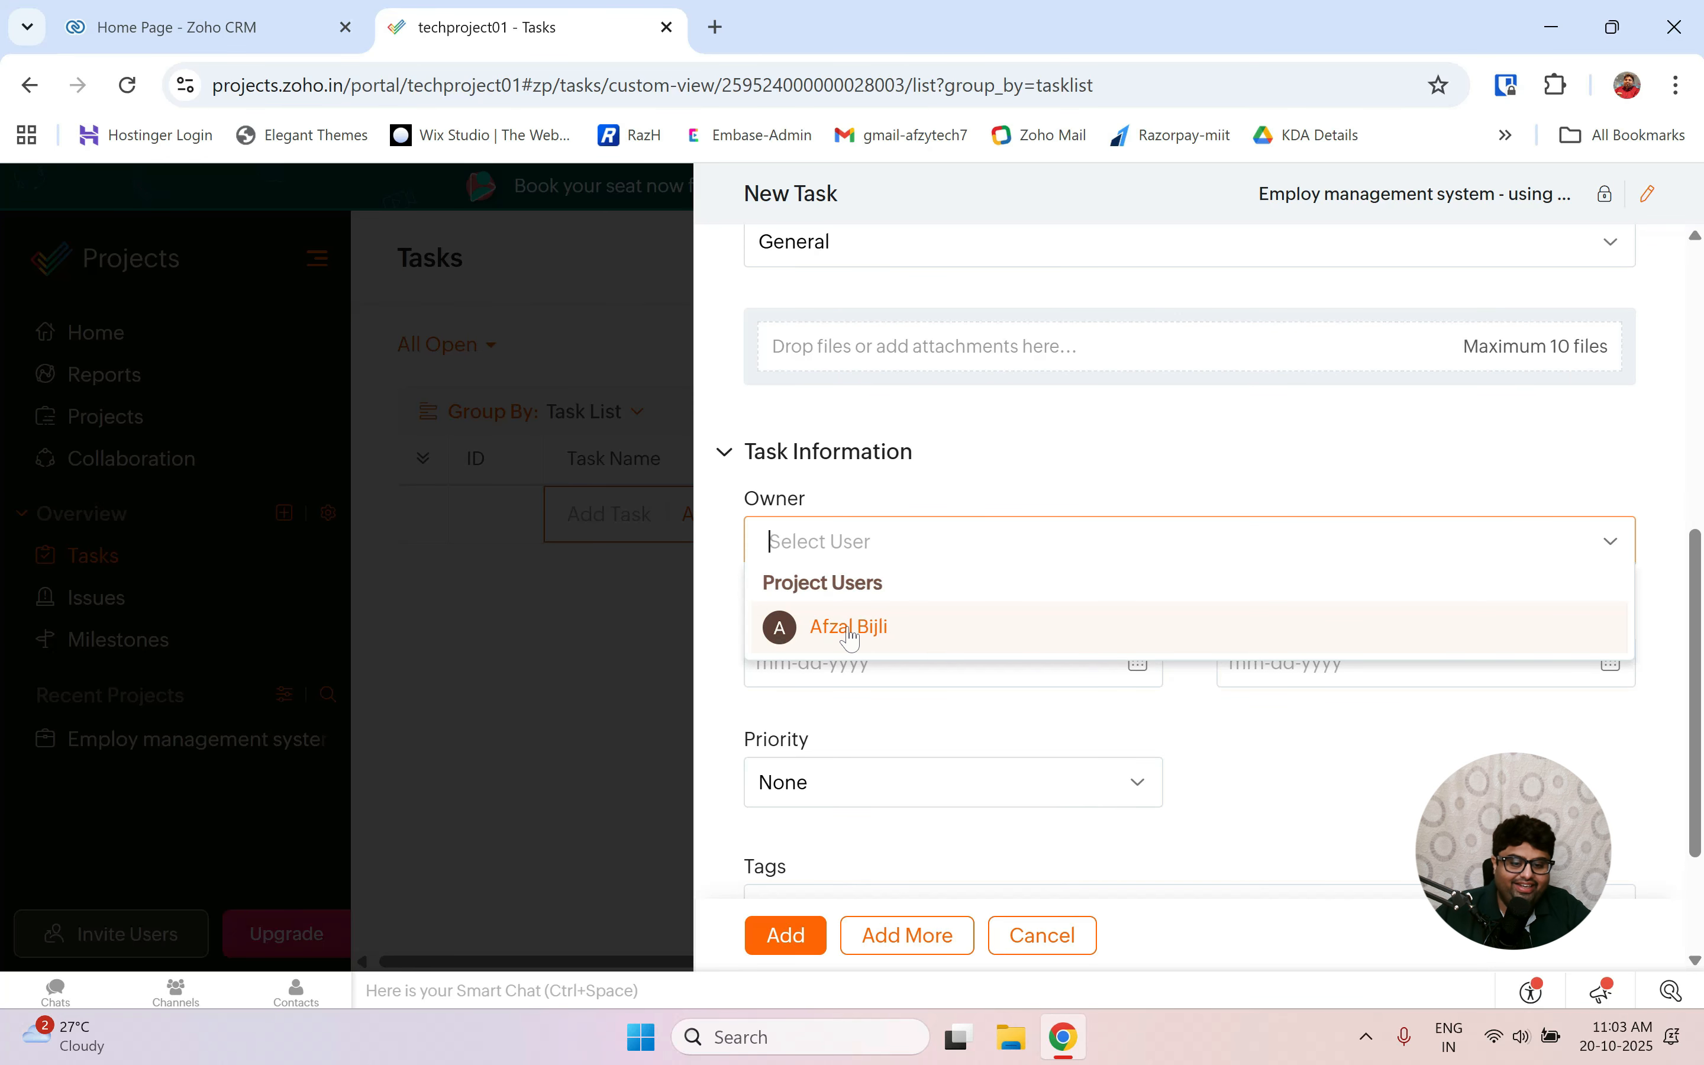
pyautogui.click(851, 630)
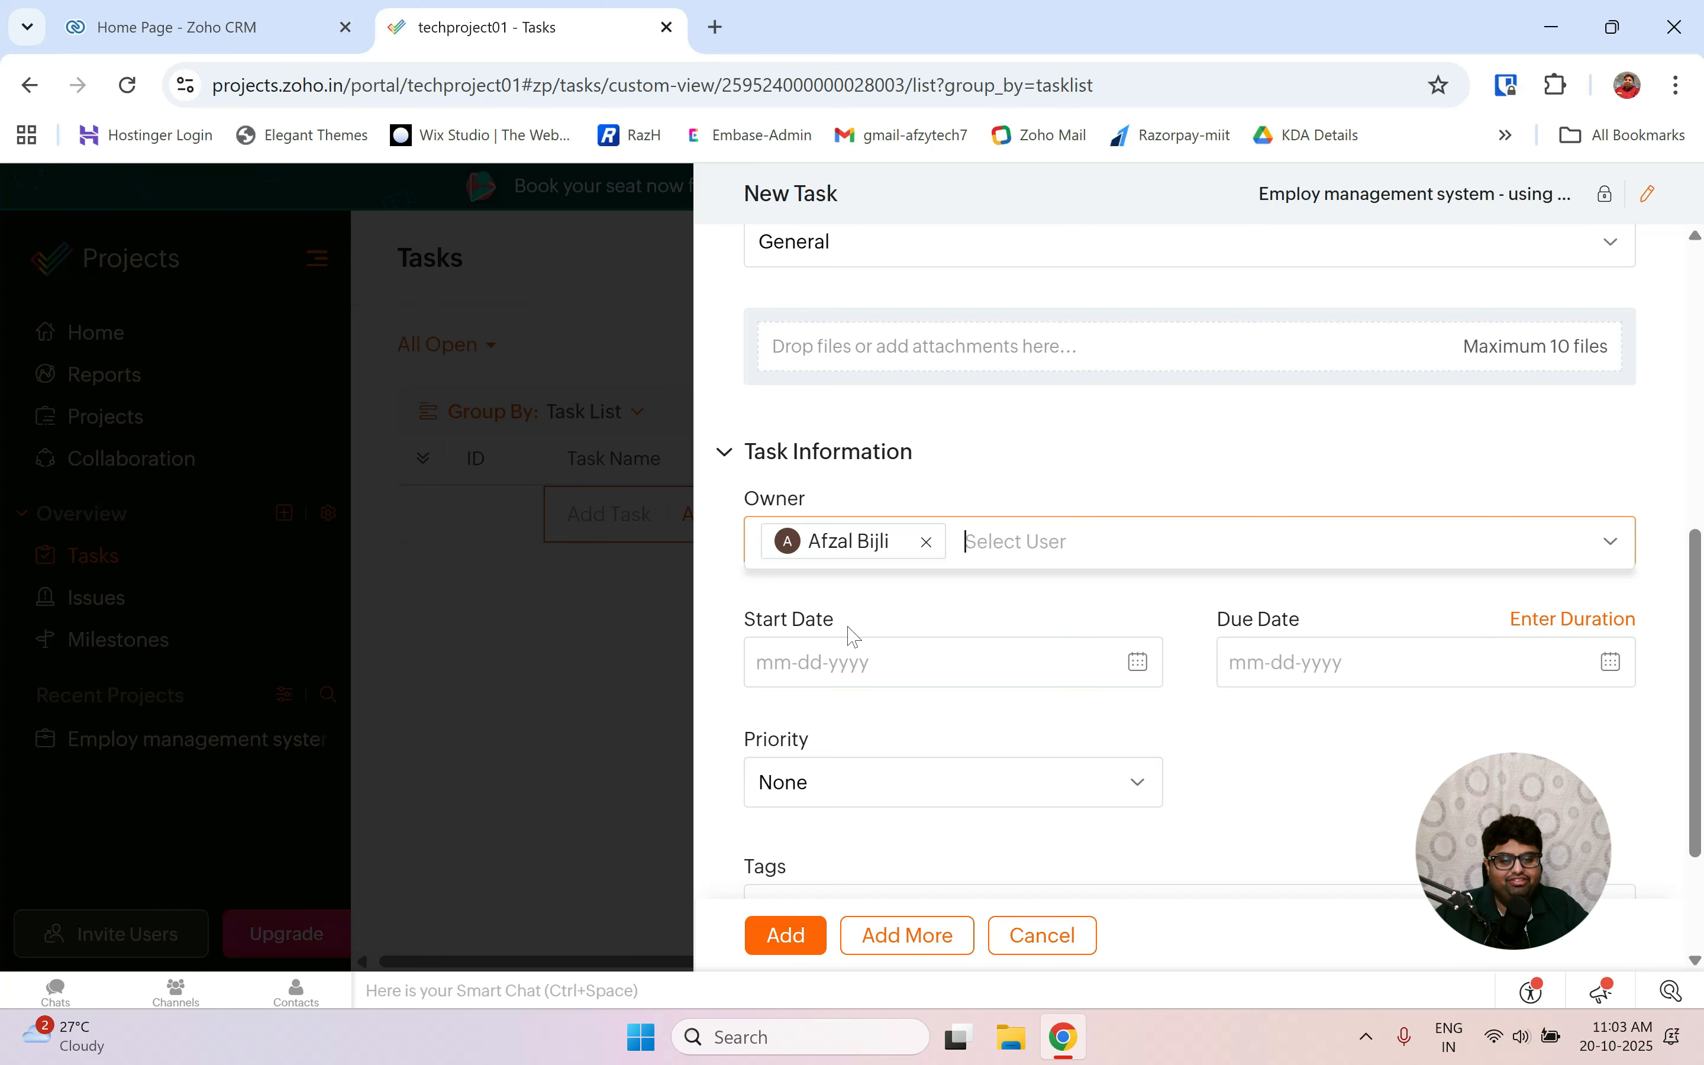
pyautogui.click(855, 659)
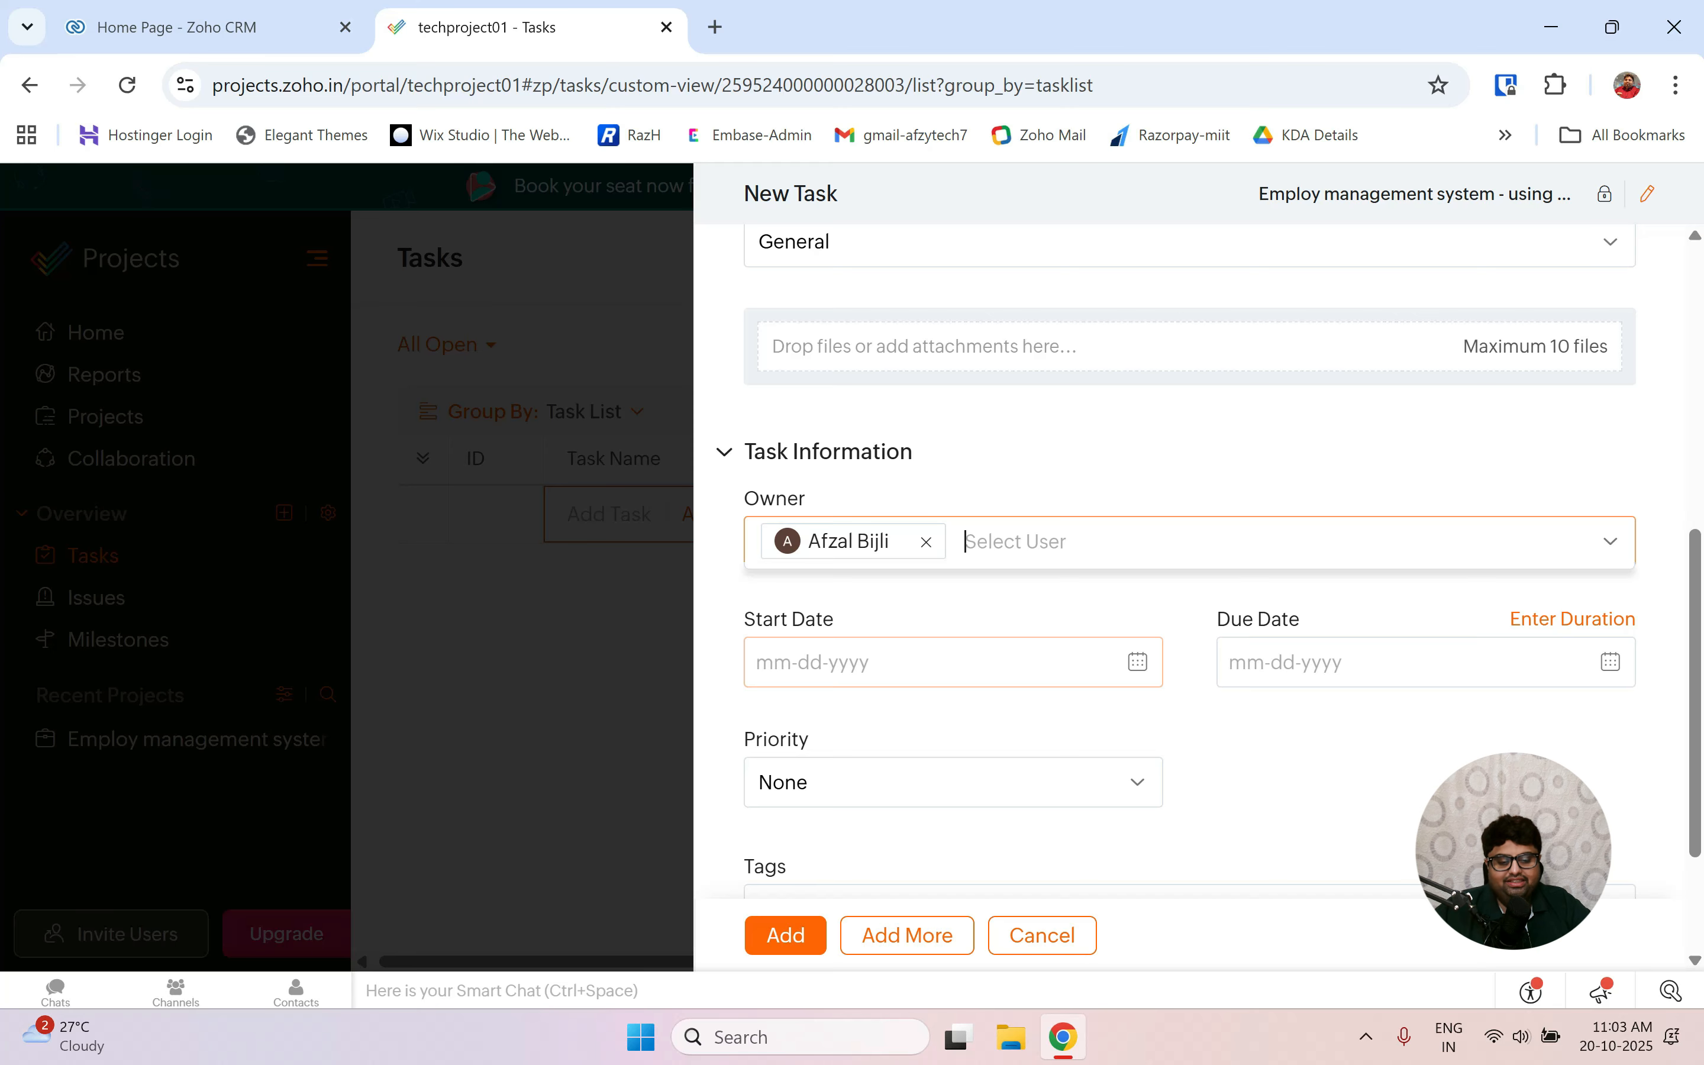
pyautogui.click(1138, 662)
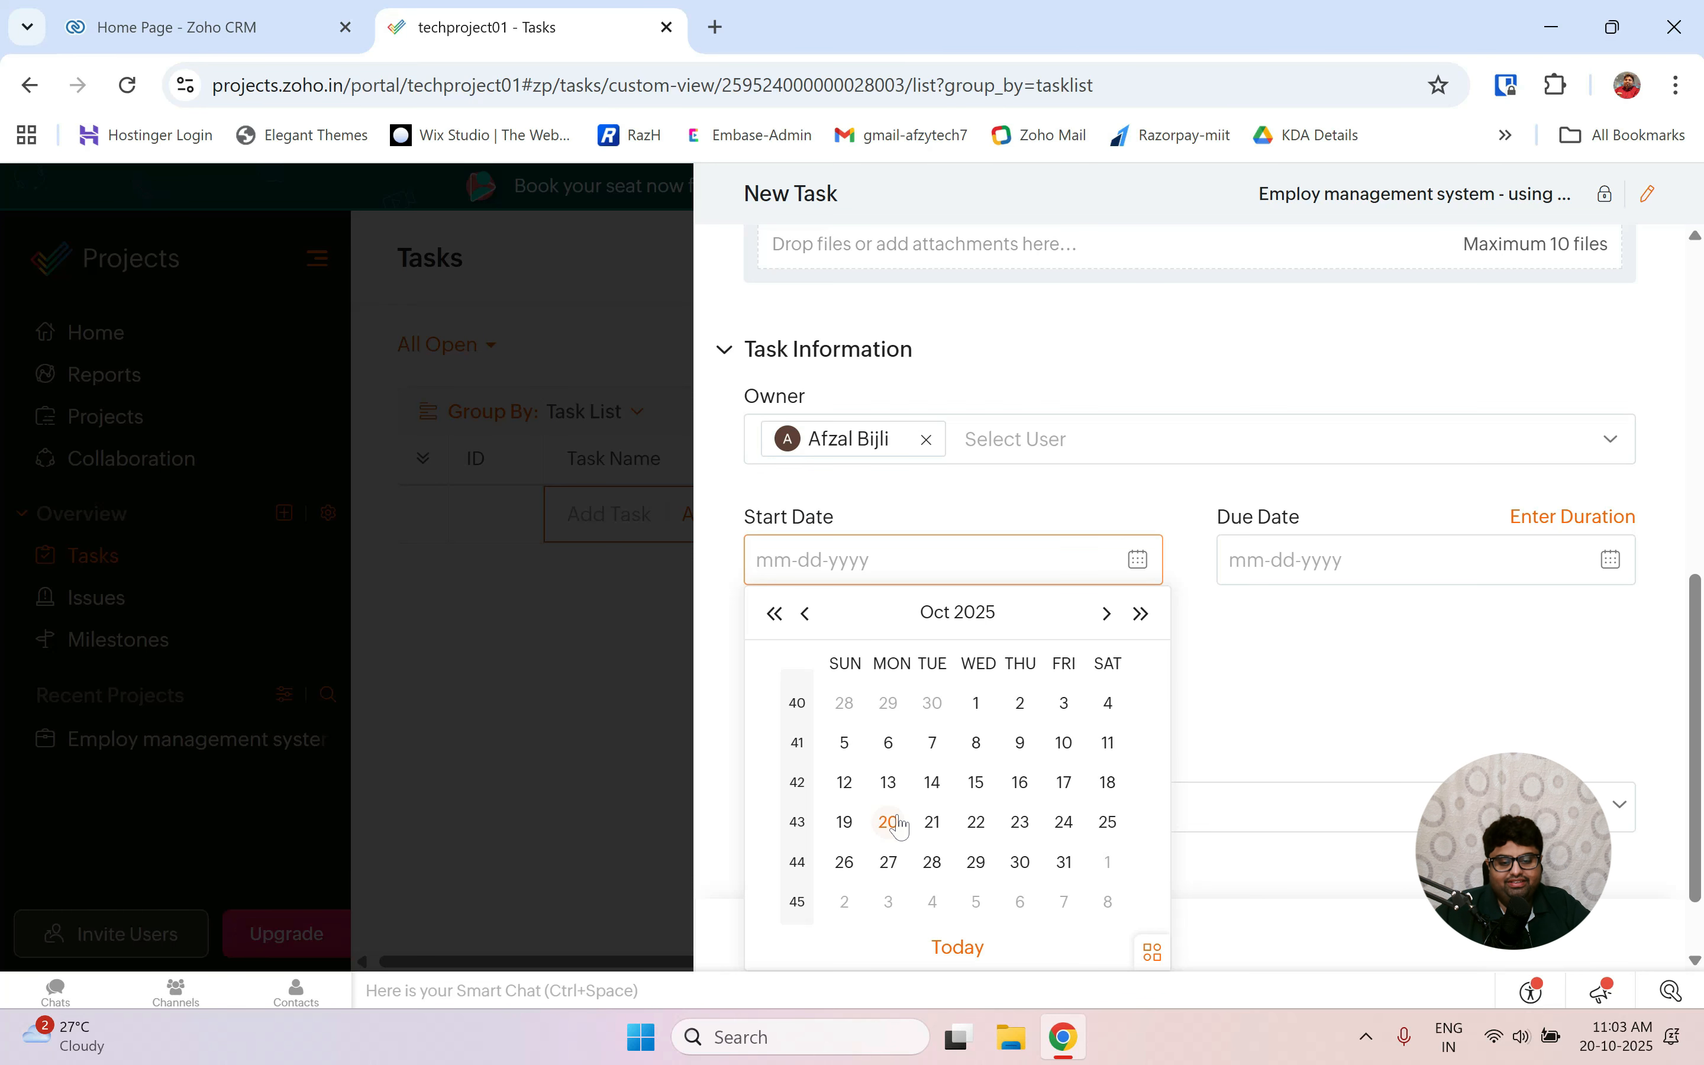
pyautogui.click(891, 822)
pyautogui.click(1239, 560)
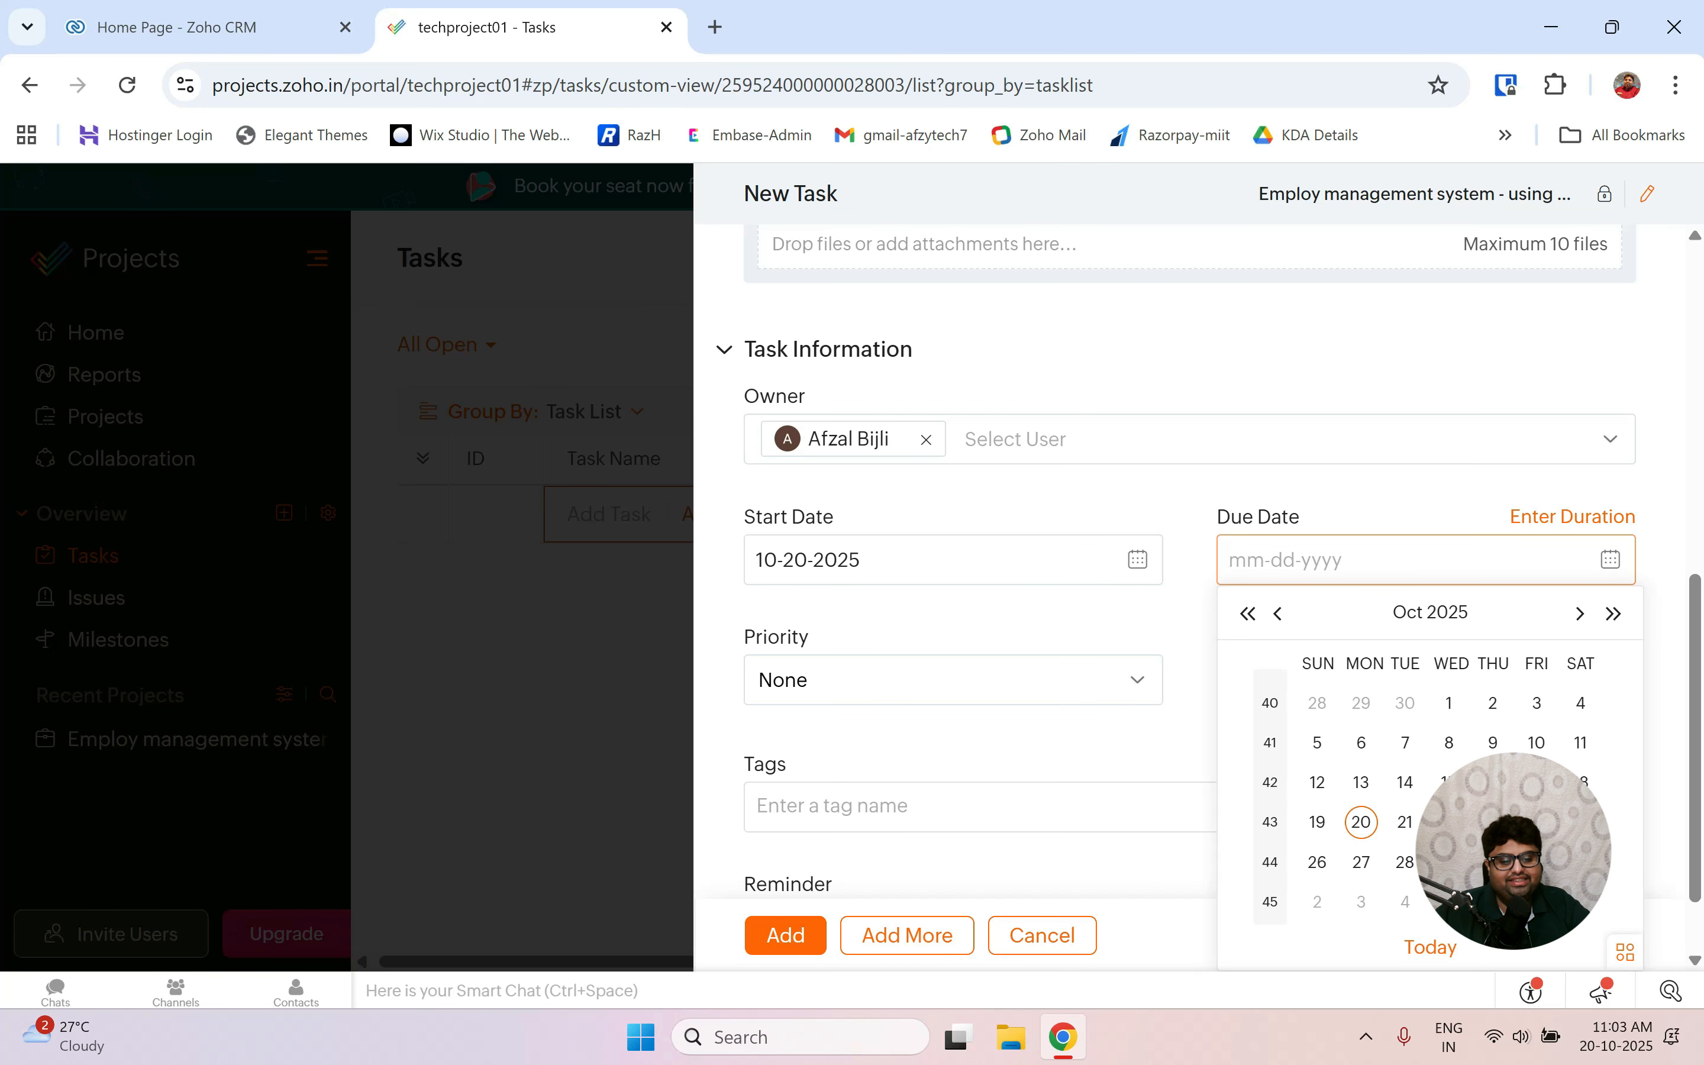
pyautogui.click(1406, 719)
pyautogui.click(782, 936)
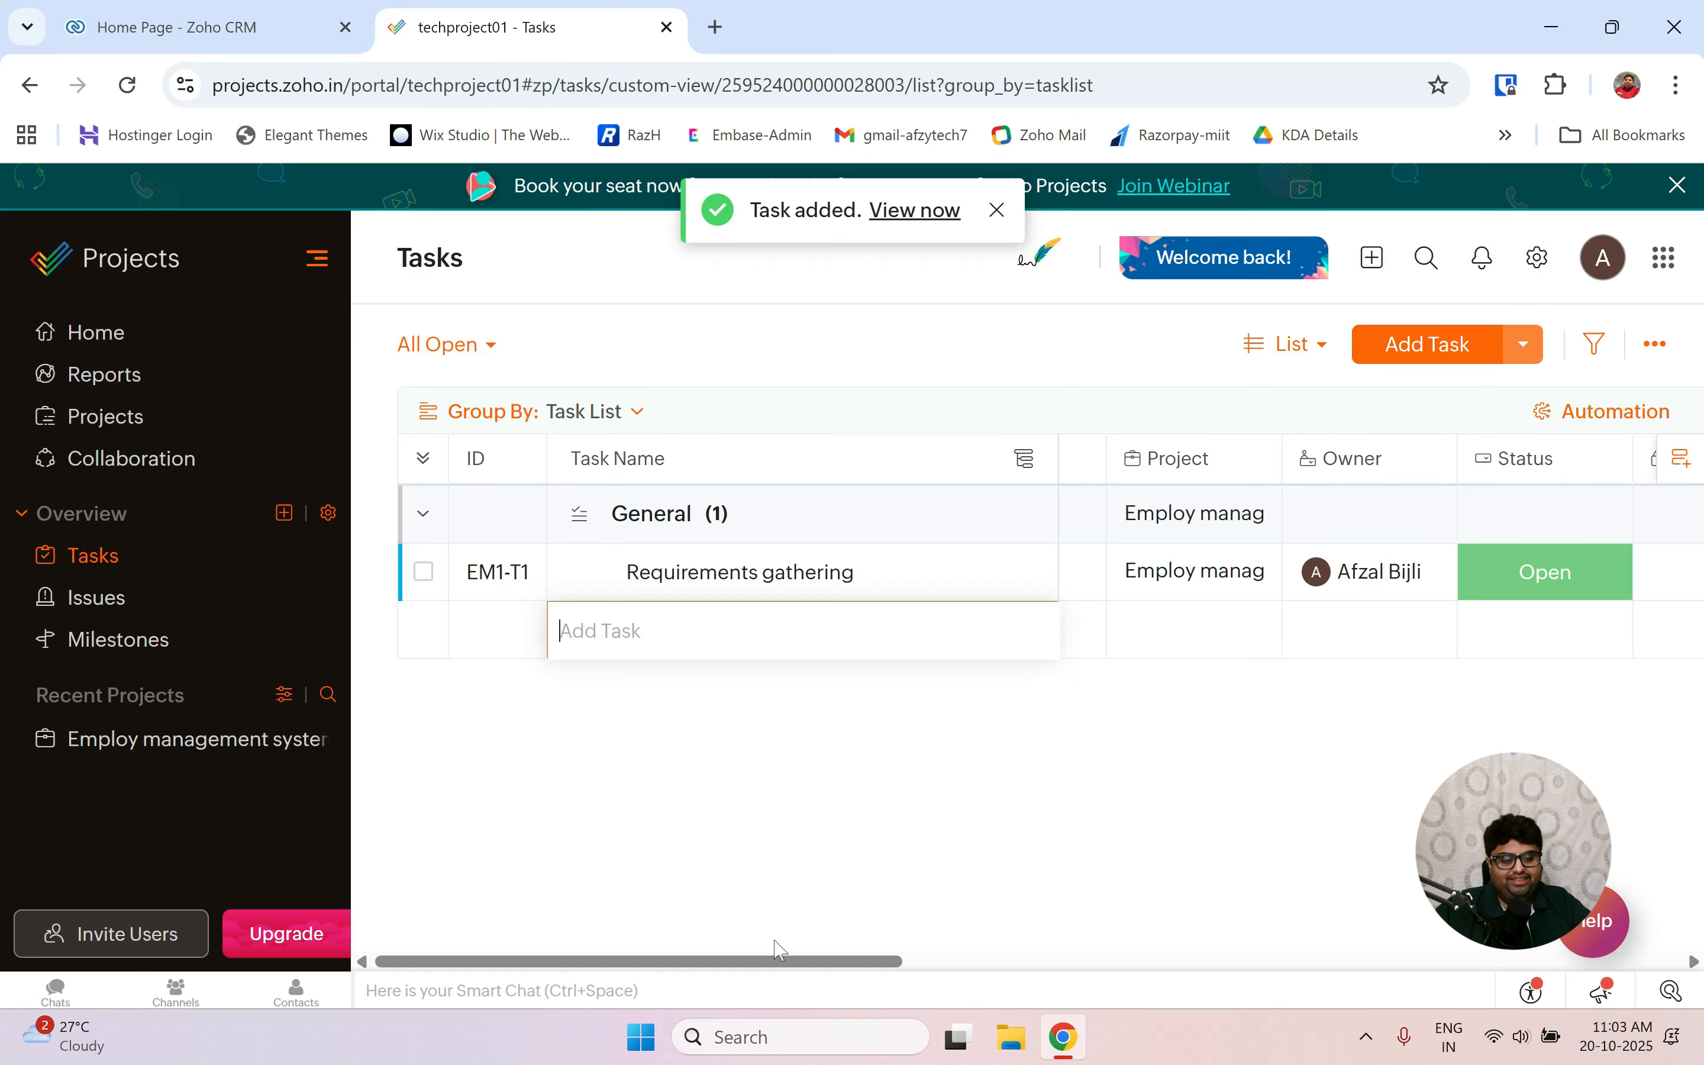
# Start a new task 'Analysis & design' in the MERN Stack project.
pyautogui.click(1429, 347)
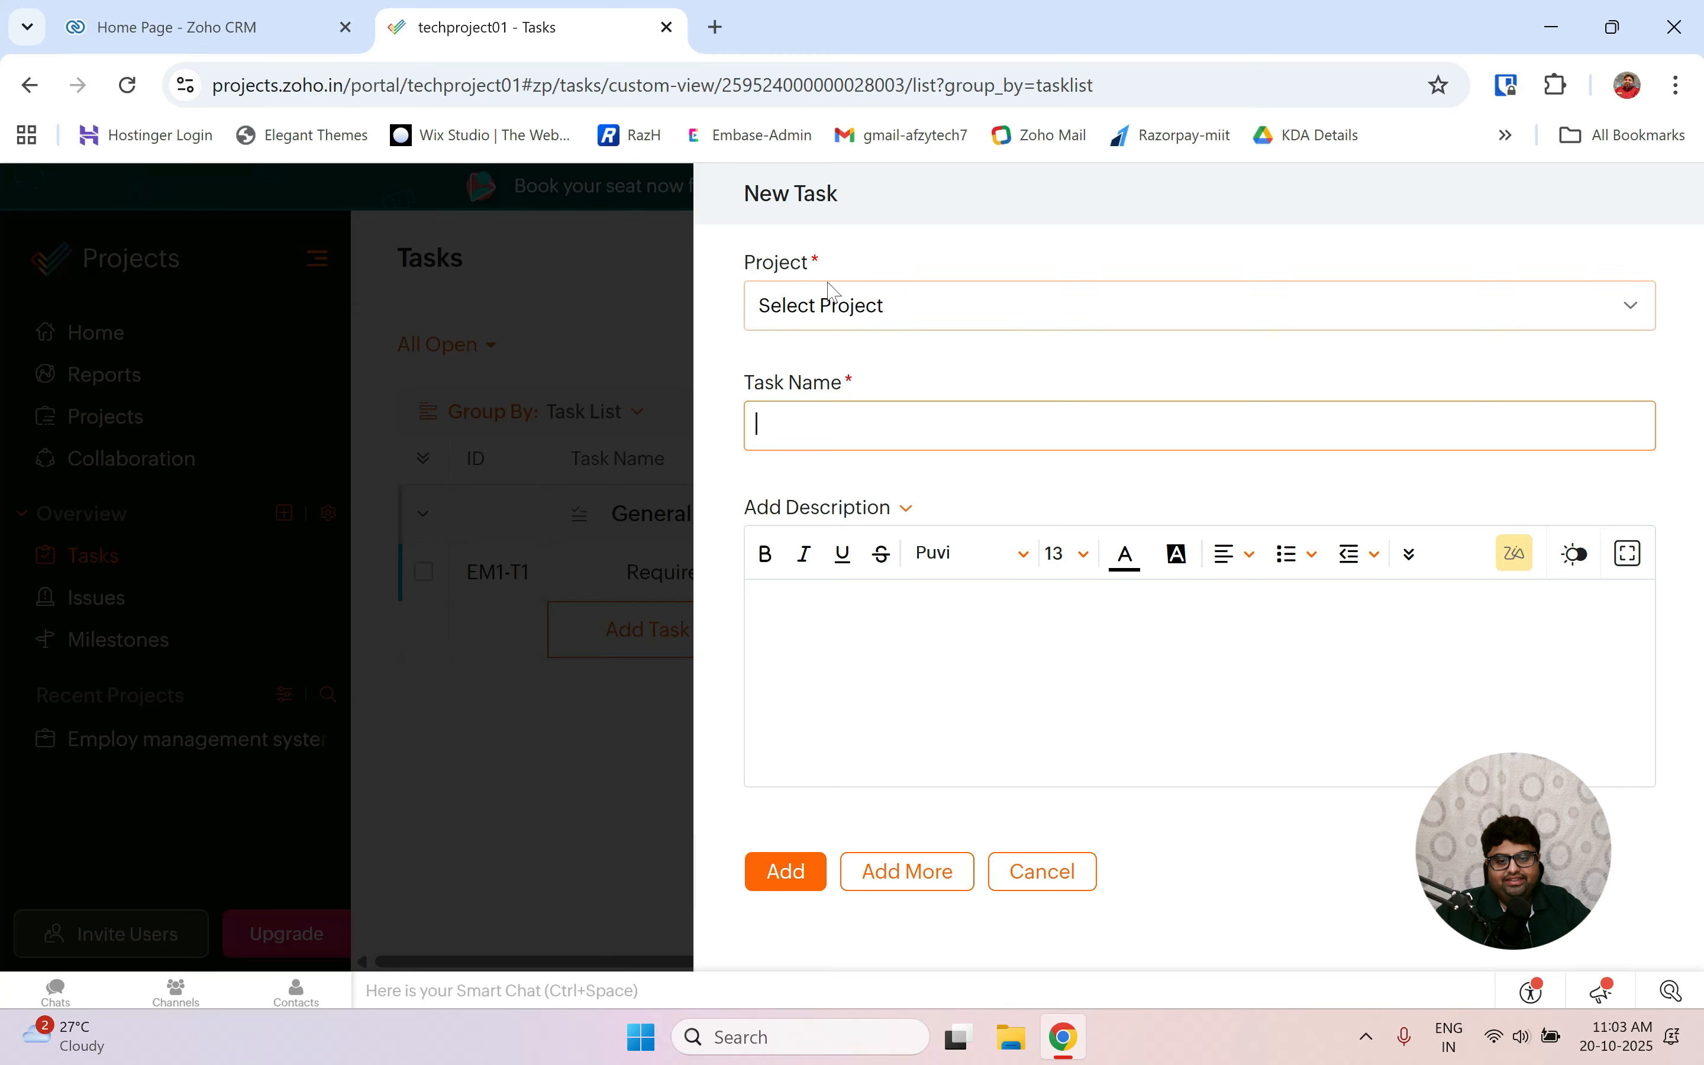
pyautogui.click(833, 287)
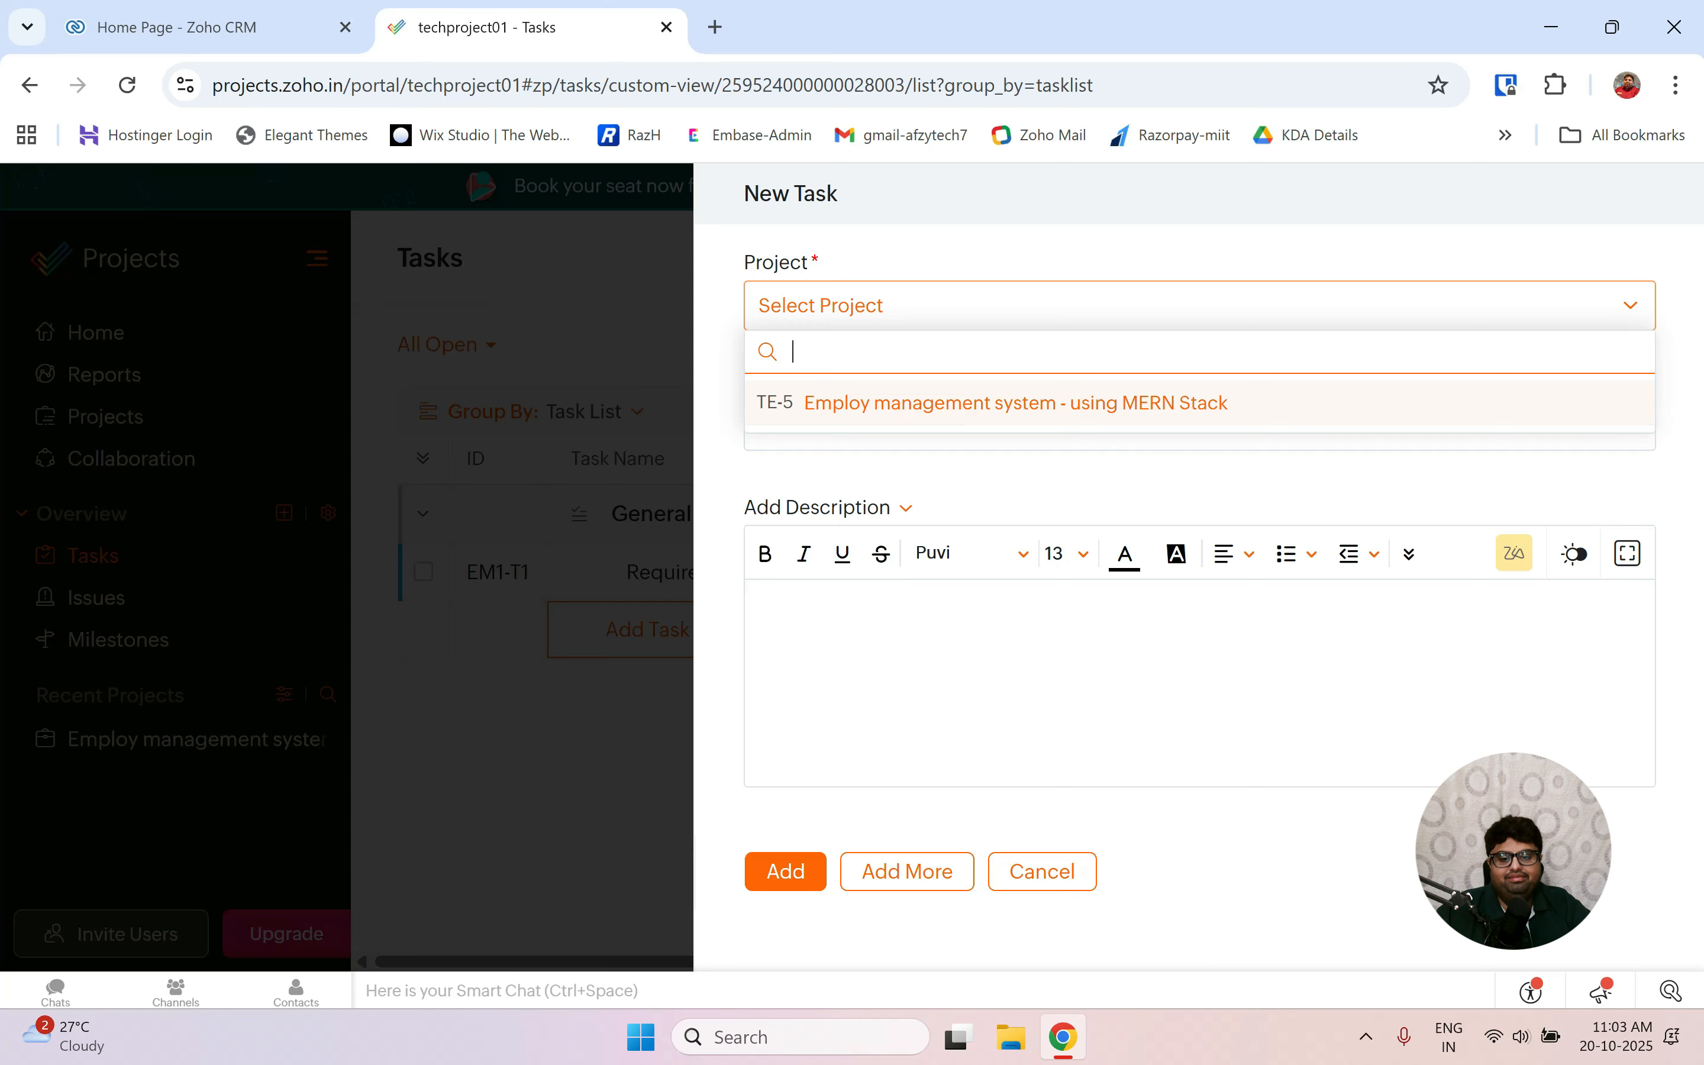
pyautogui.click(833, 406)
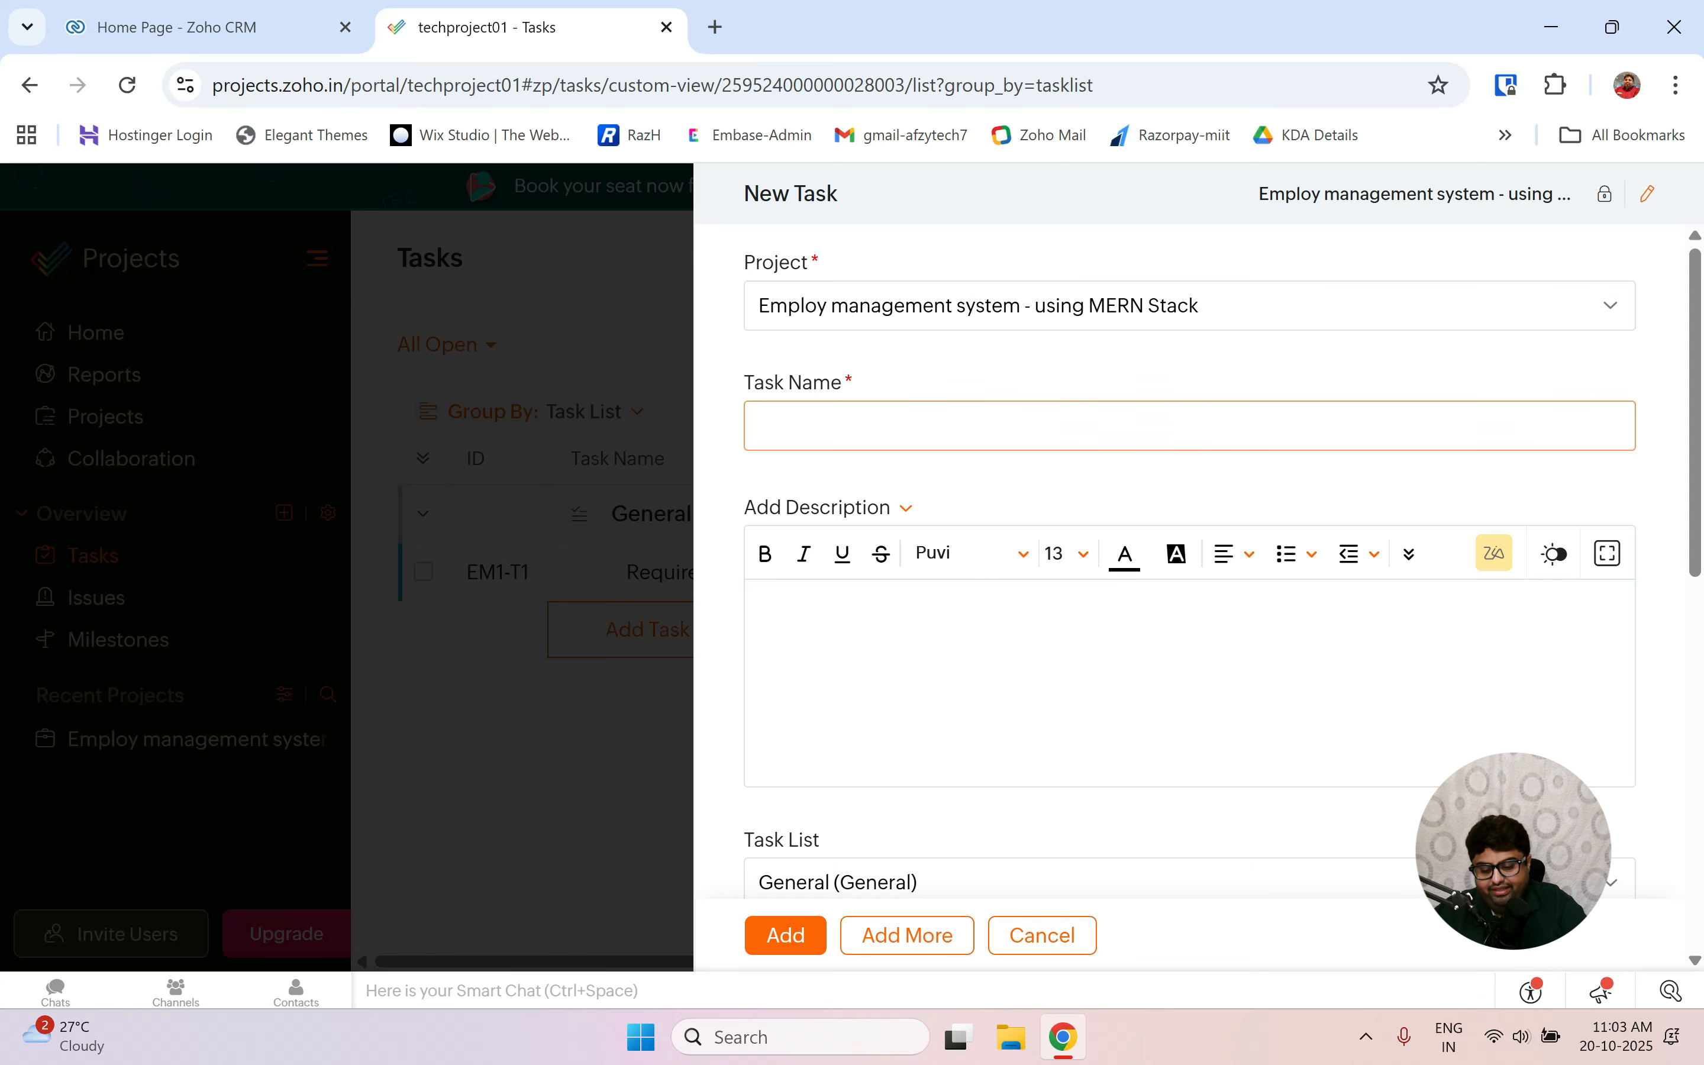
pyautogui.press('capslock')
pyautogui.write('A')
pyautogui.press('capslock')
pyautogui.write('naly')
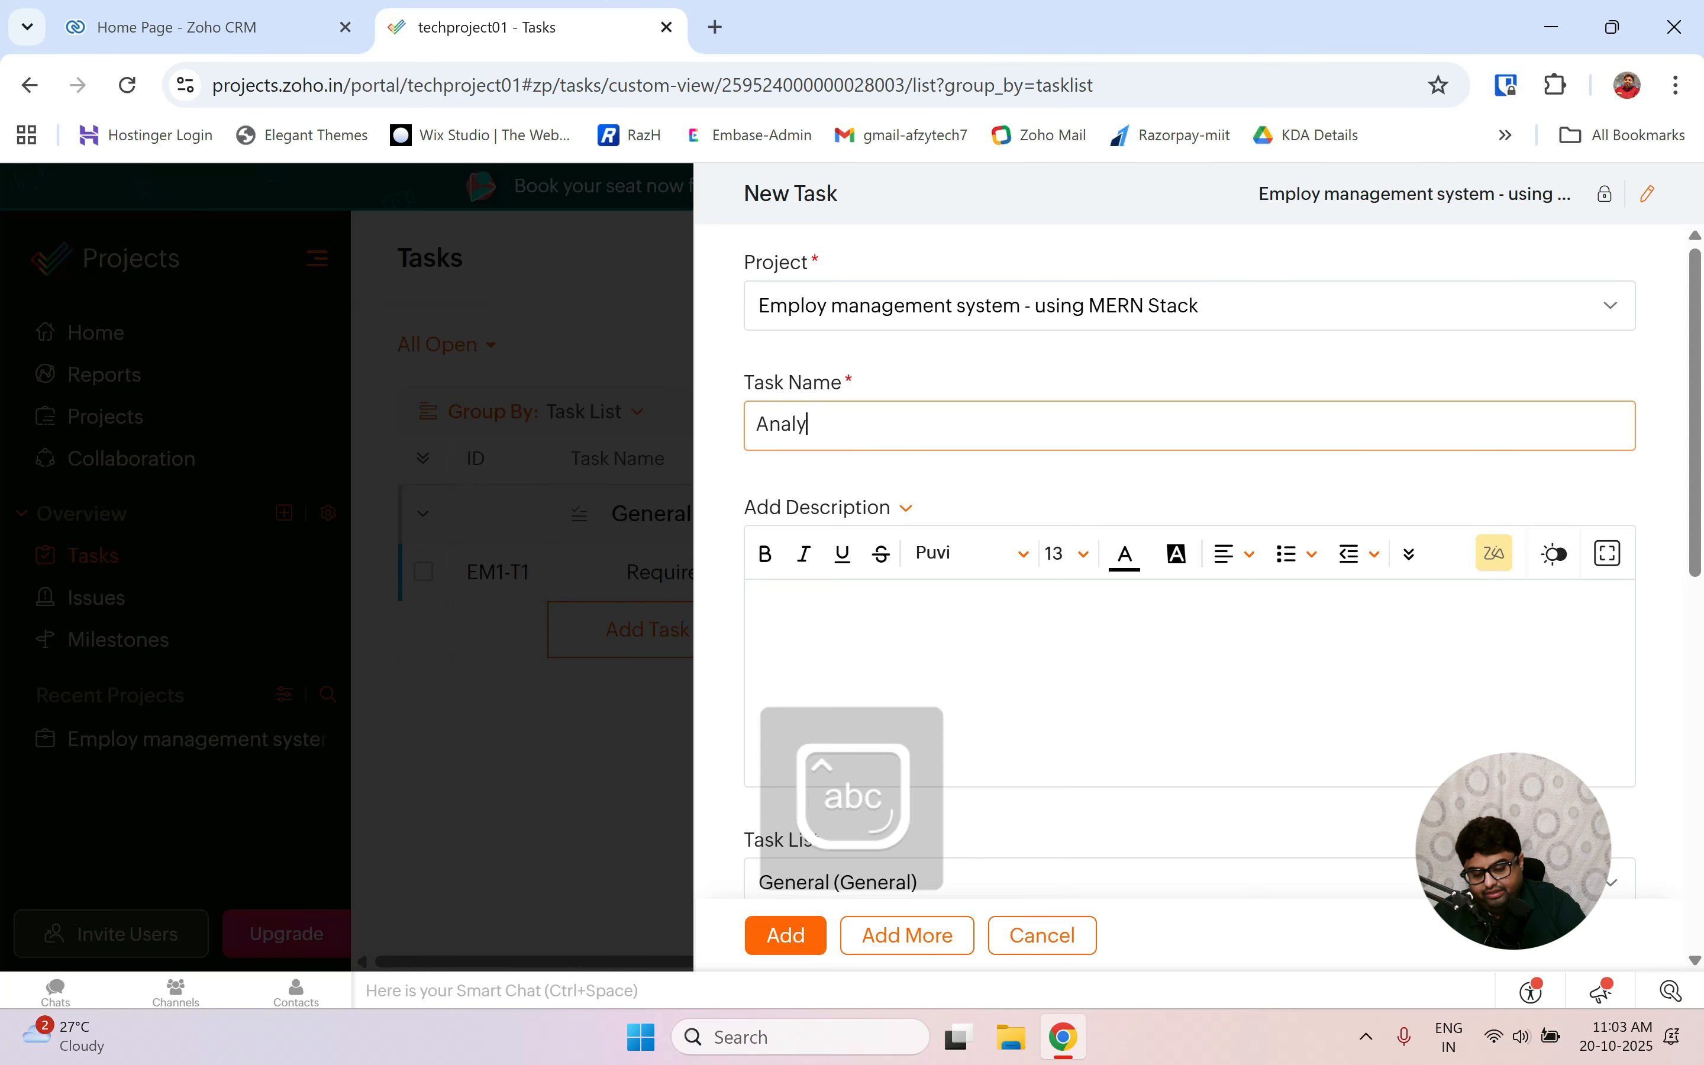
pyautogui.write('sis')
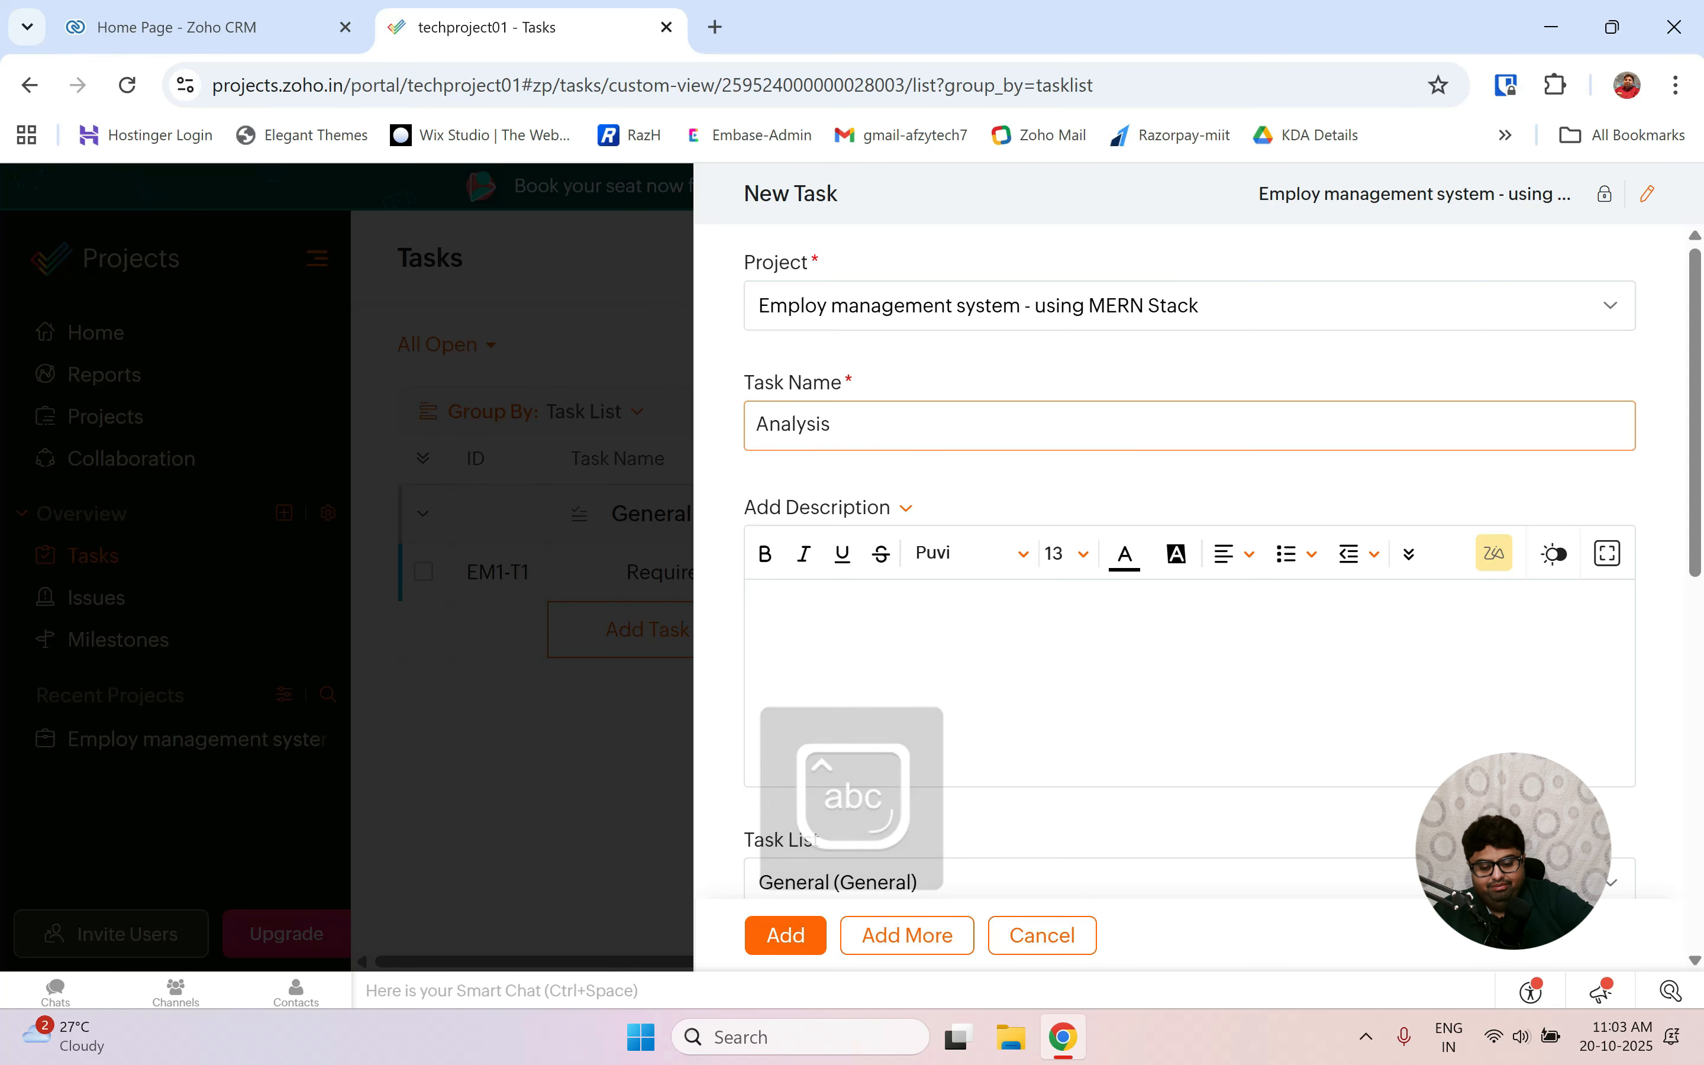
pyautogui.write(' & desi')
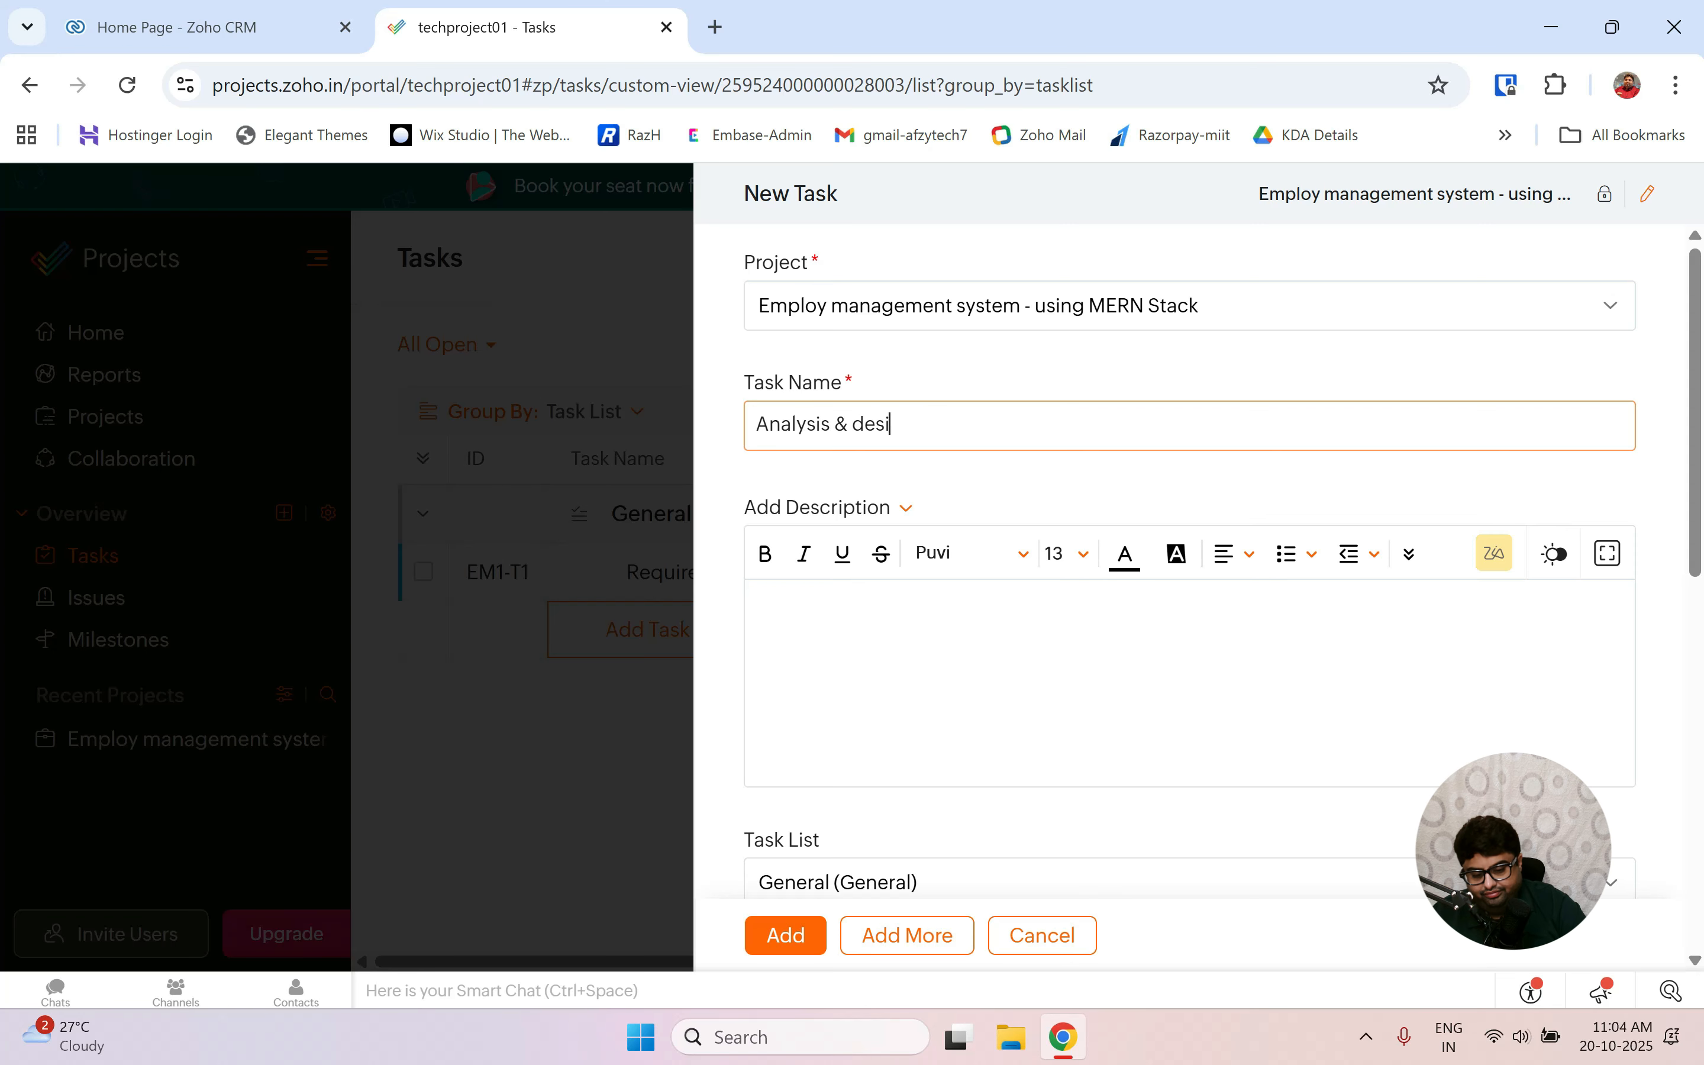
pyautogui.write('gn')
pyautogui.scroll(-6, 845, 705)
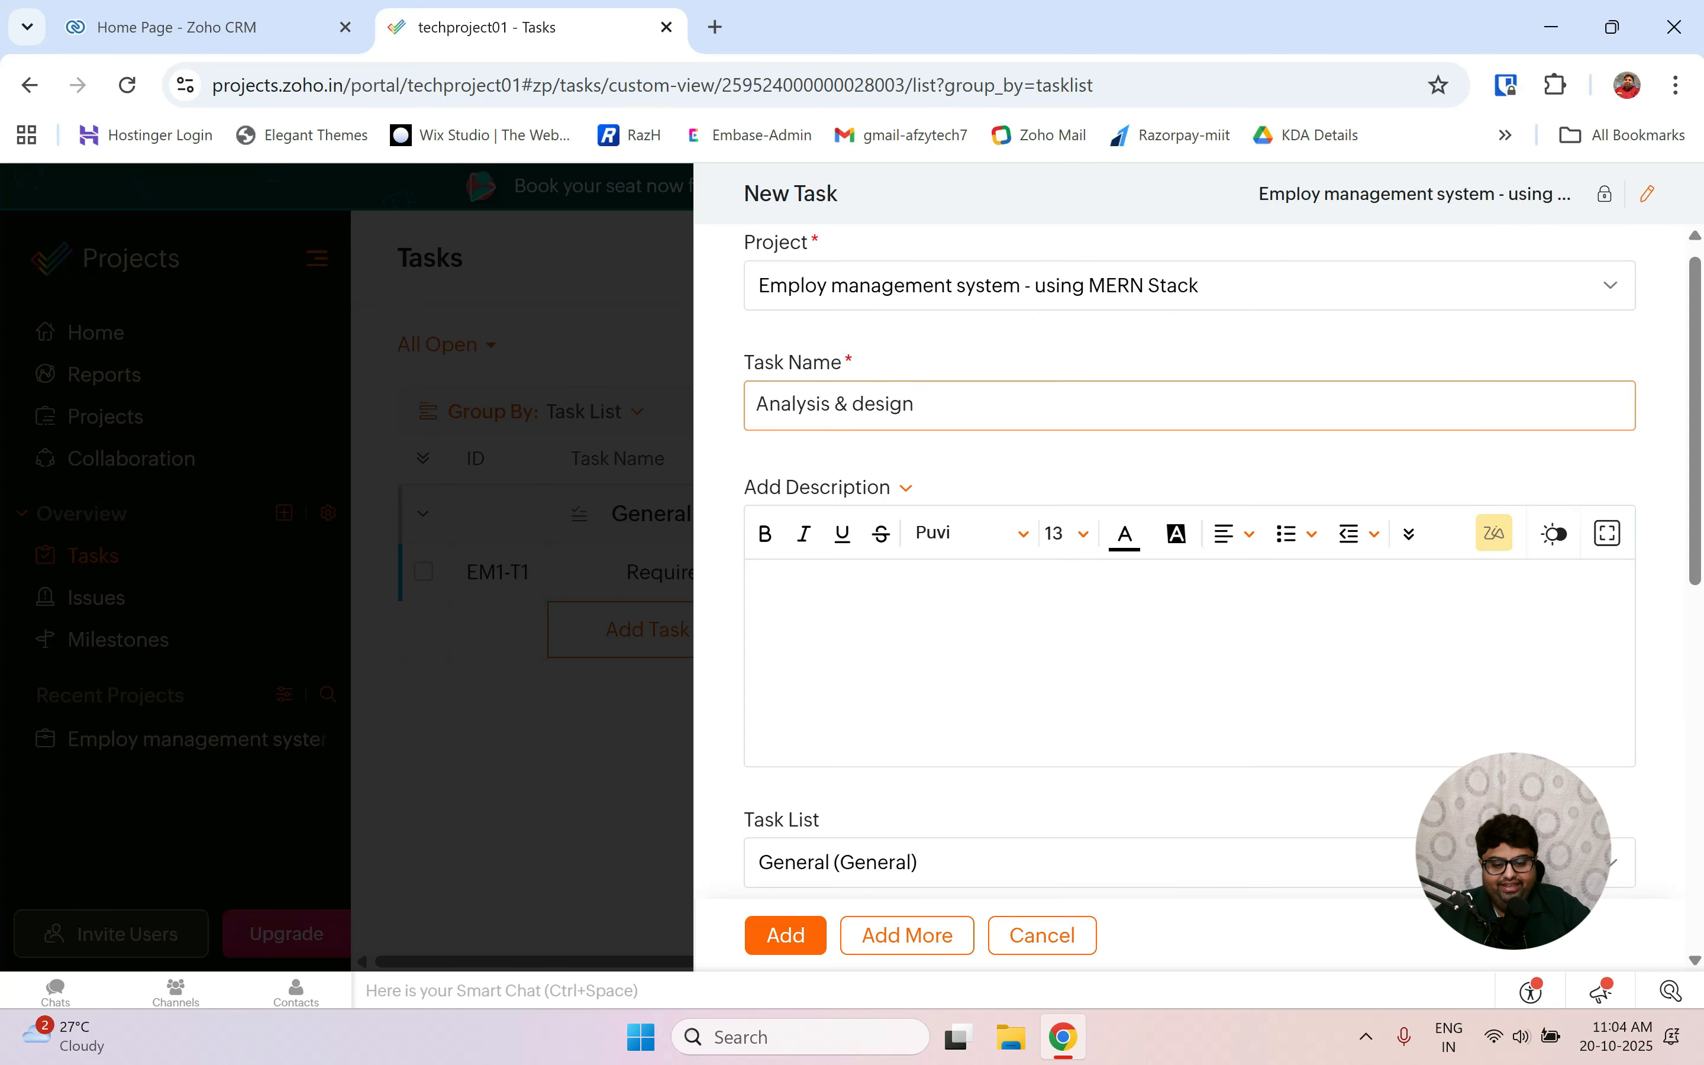
# Give it the project member as owner, dates 10-22-2025 to 10-24-2025, Medium priority, and save.
pyautogui.click(845, 430)
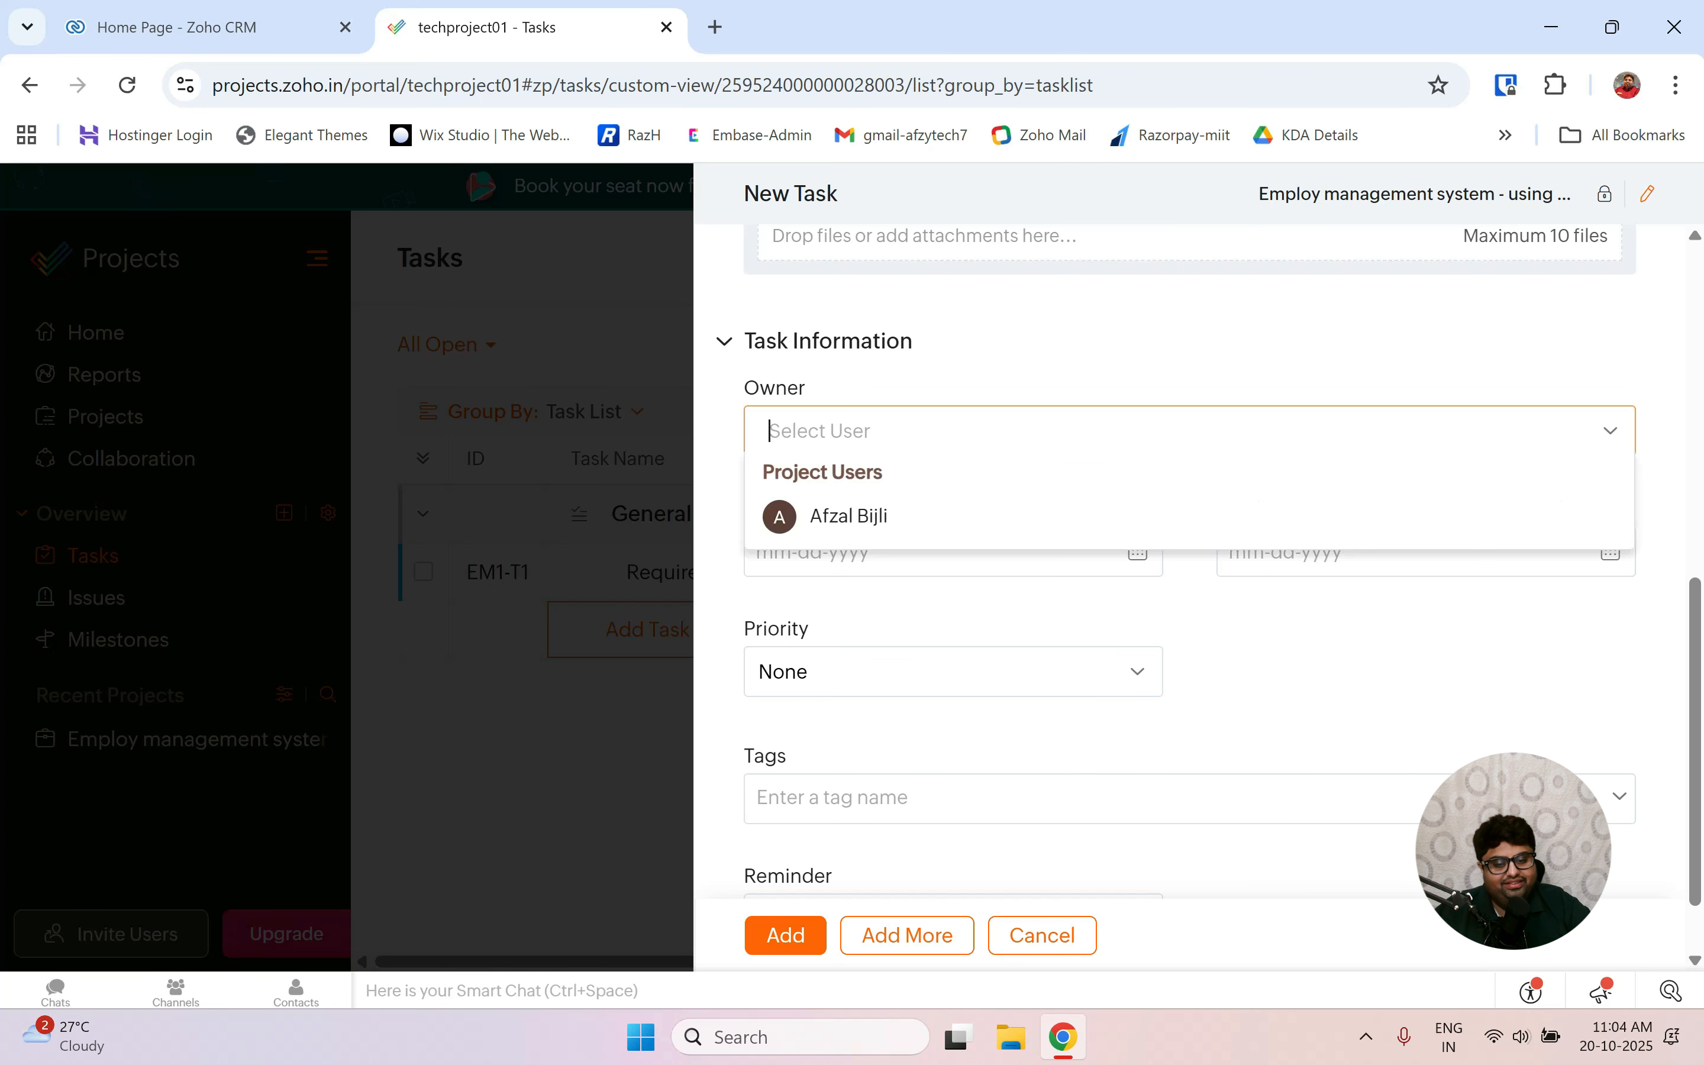
pyautogui.click(845, 516)
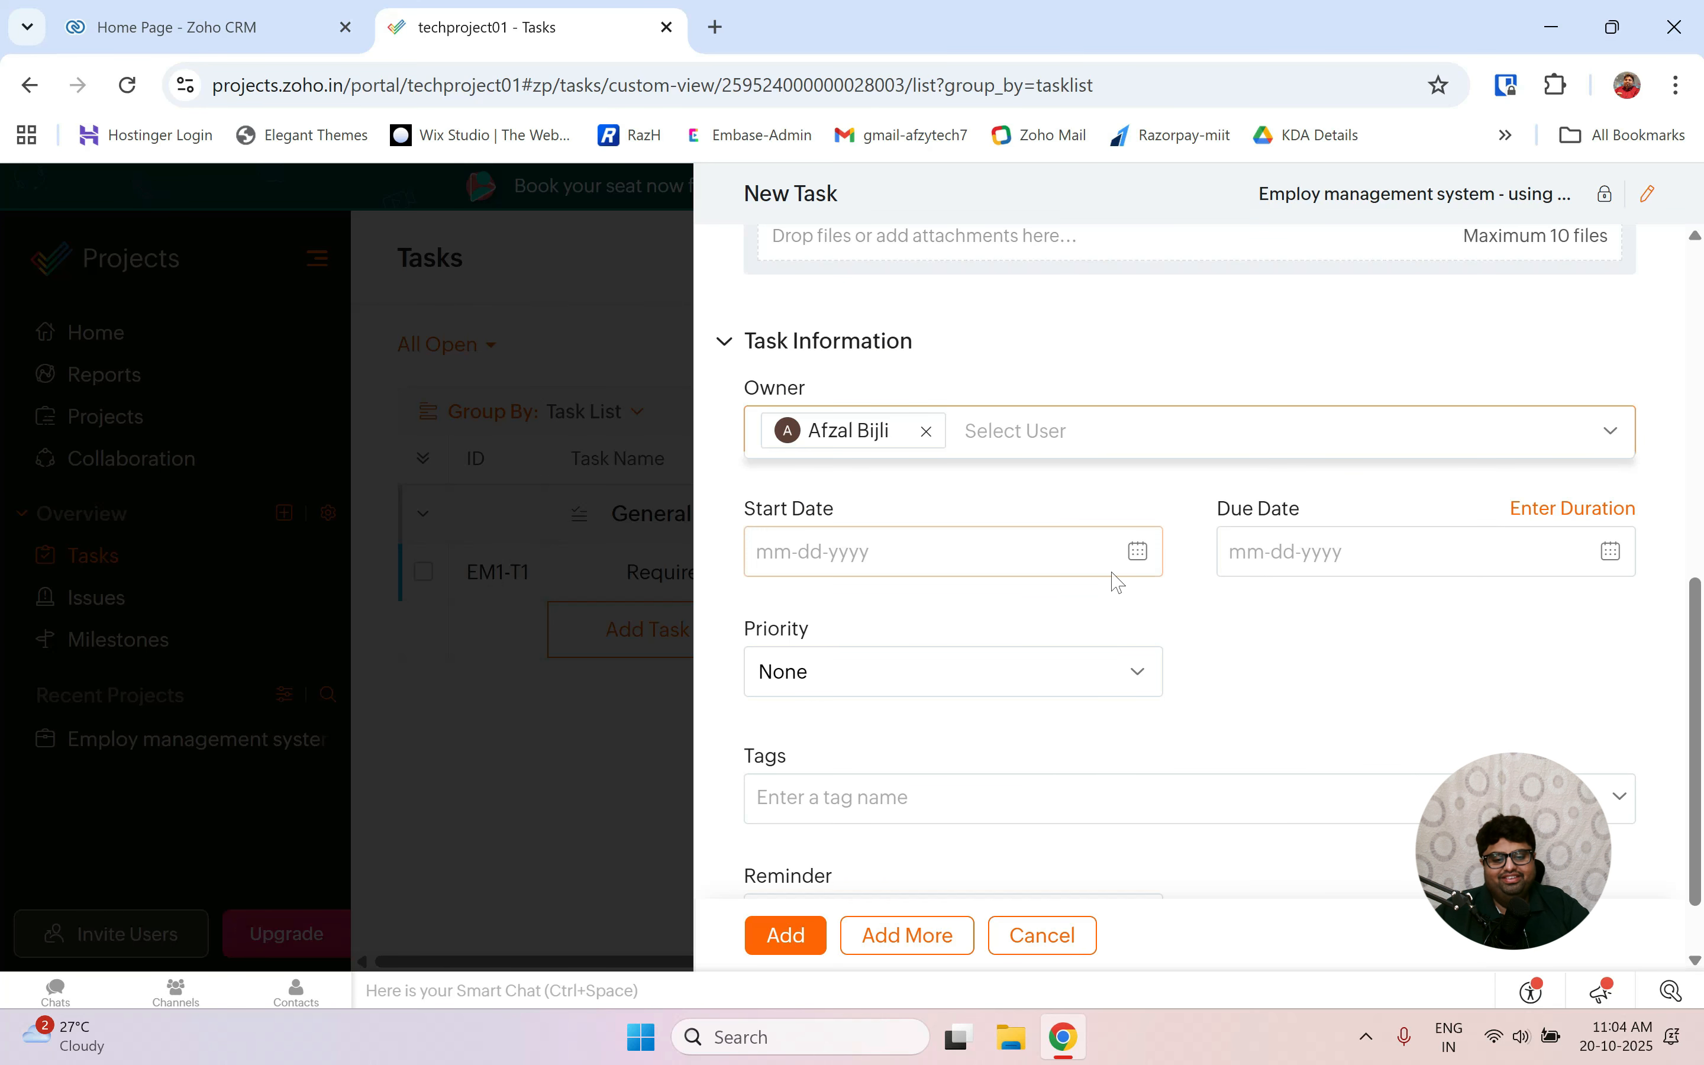
pyautogui.click(915, 552)
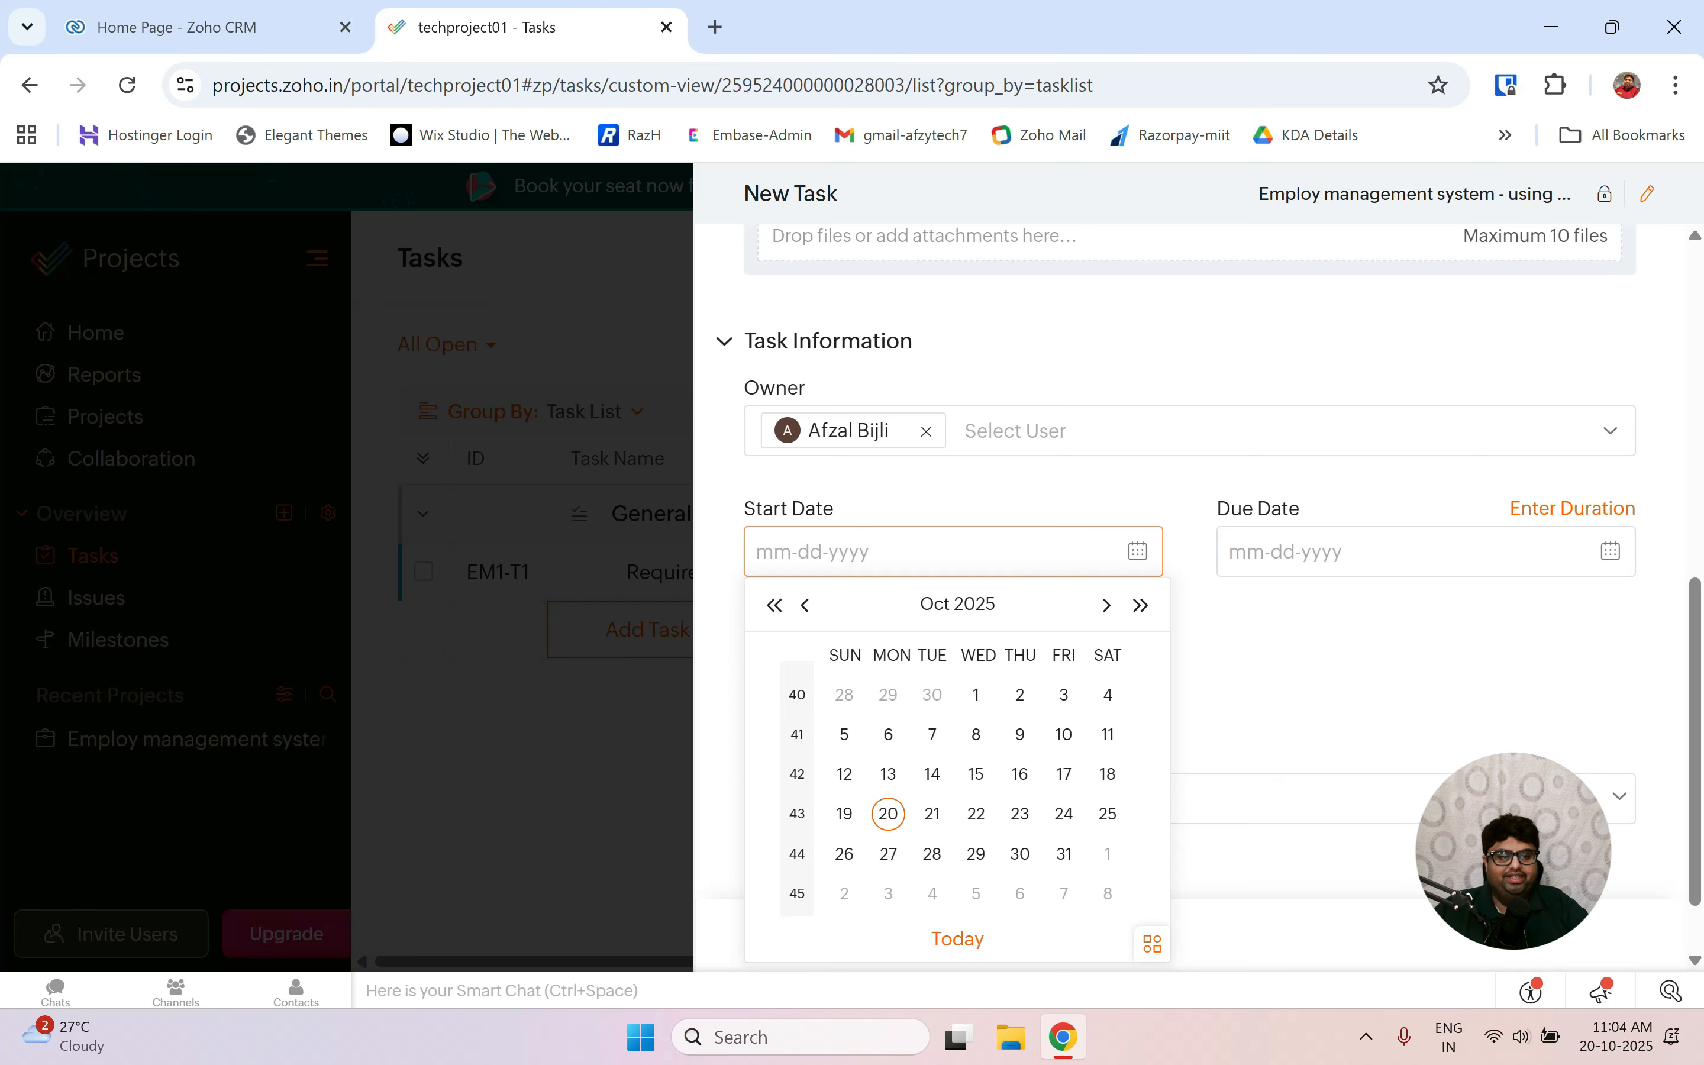
pyautogui.click(981, 816)
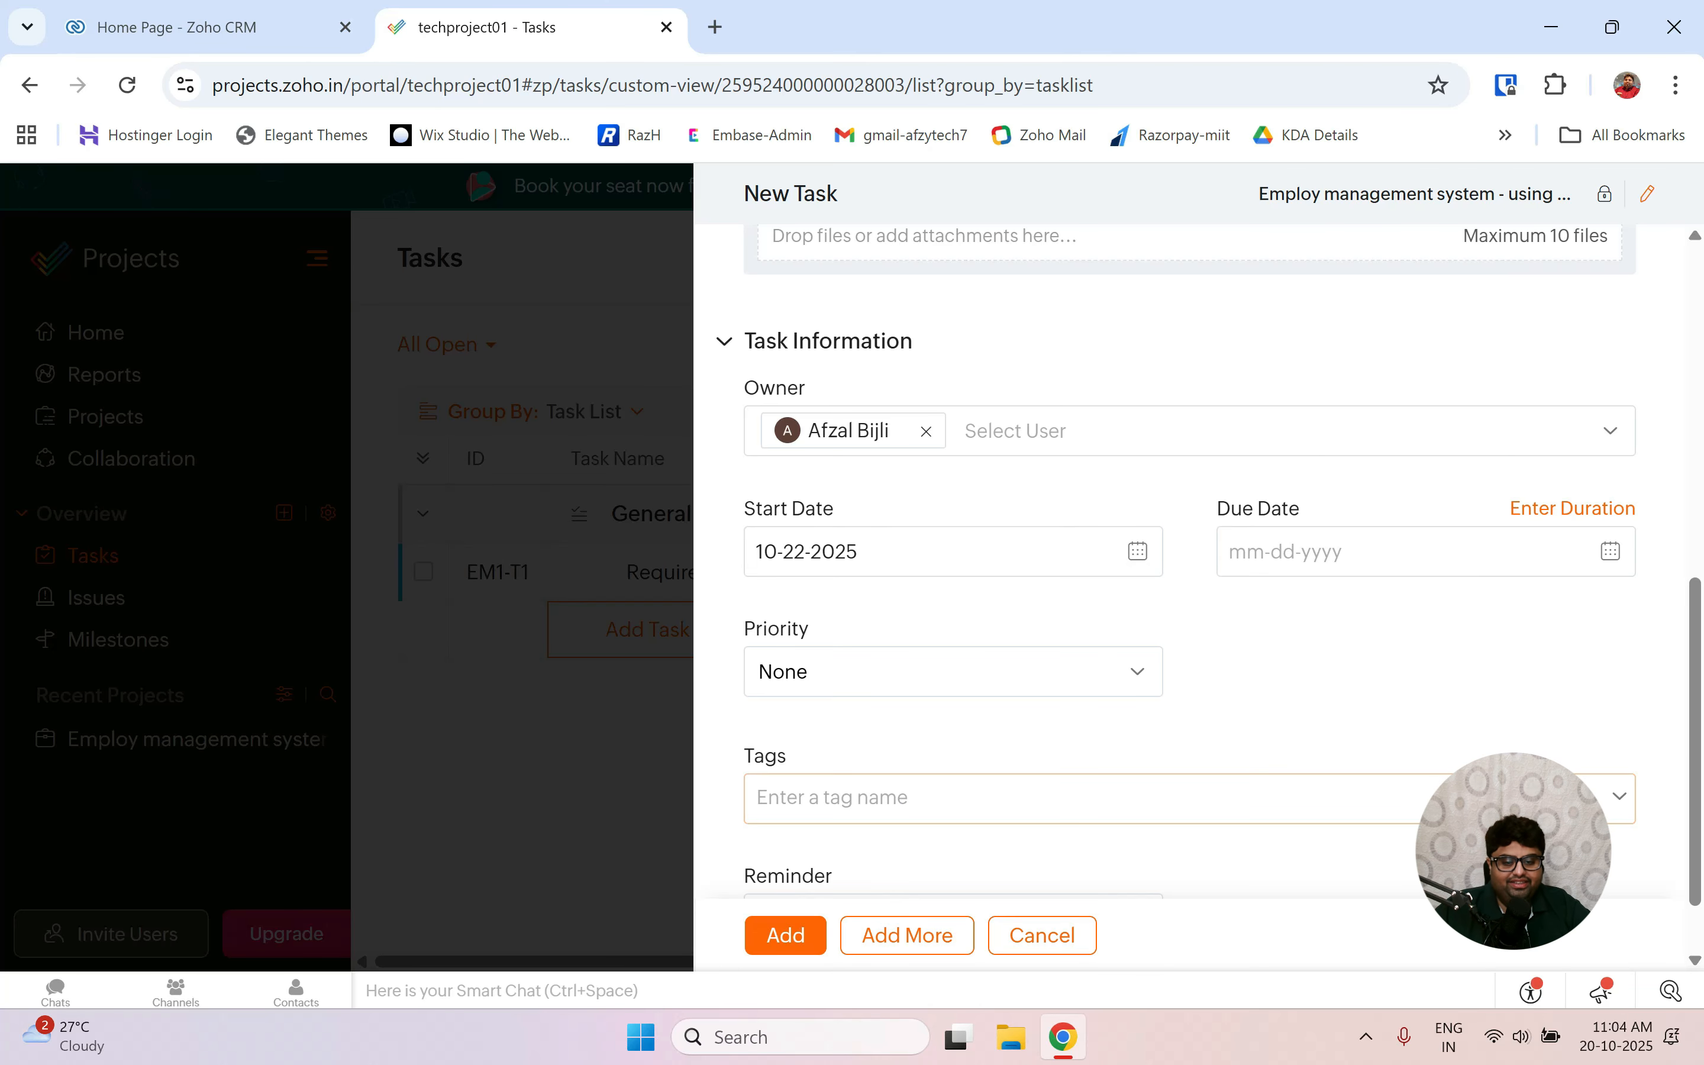
pyautogui.click(1408, 552)
pyautogui.click(1537, 814)
pyautogui.click(1138, 671)
pyautogui.click(810, 795)
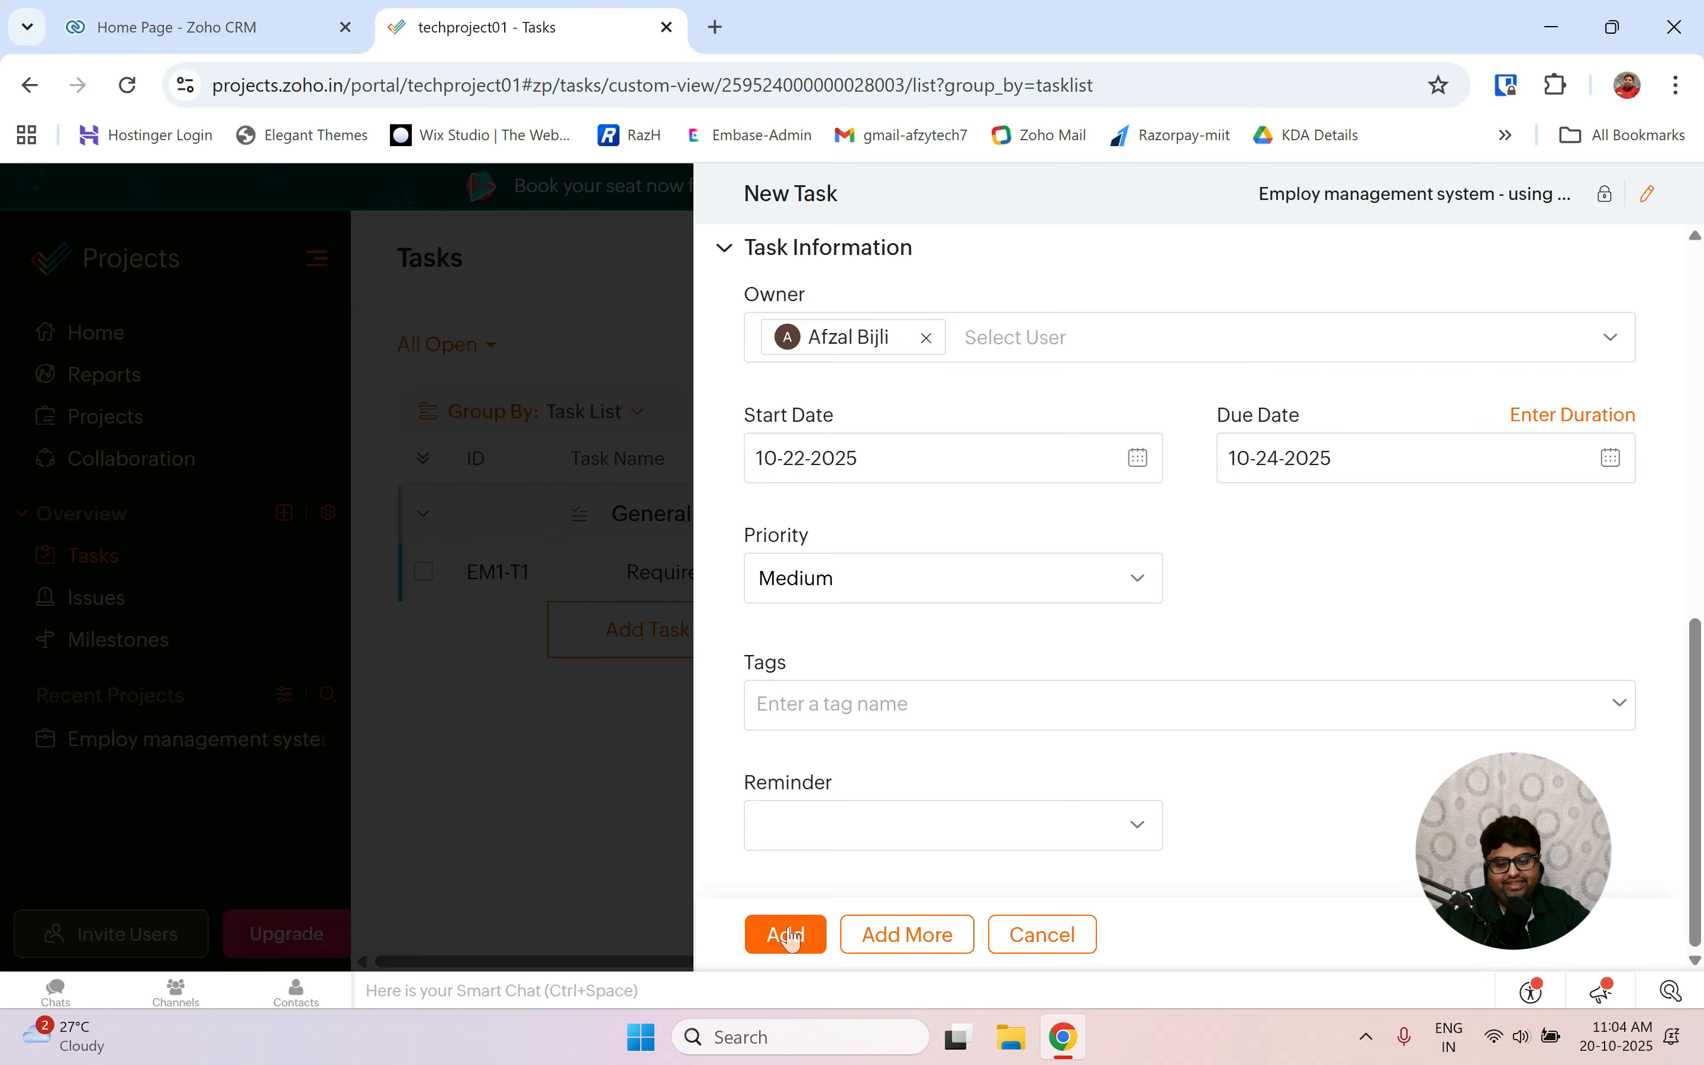
pyautogui.click(786, 937)
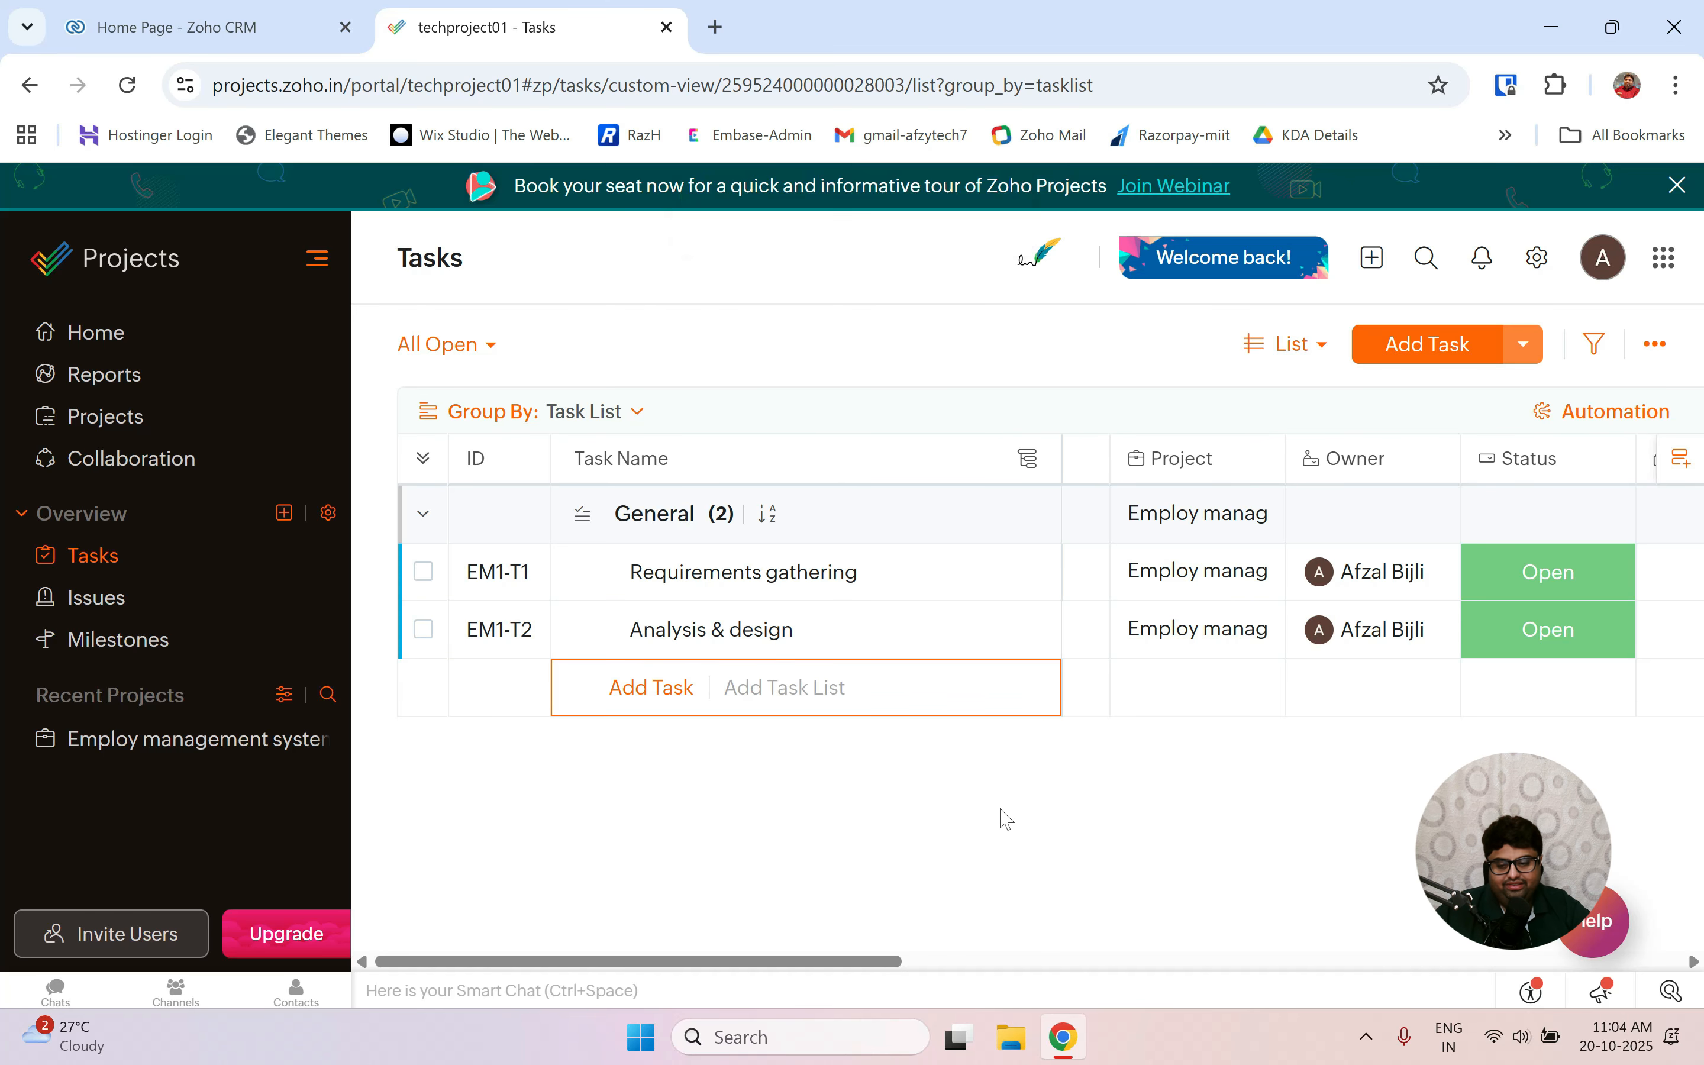
# Start a new issue 'Button not working' under the MERN Stack project.
pyautogui.click(109, 611)
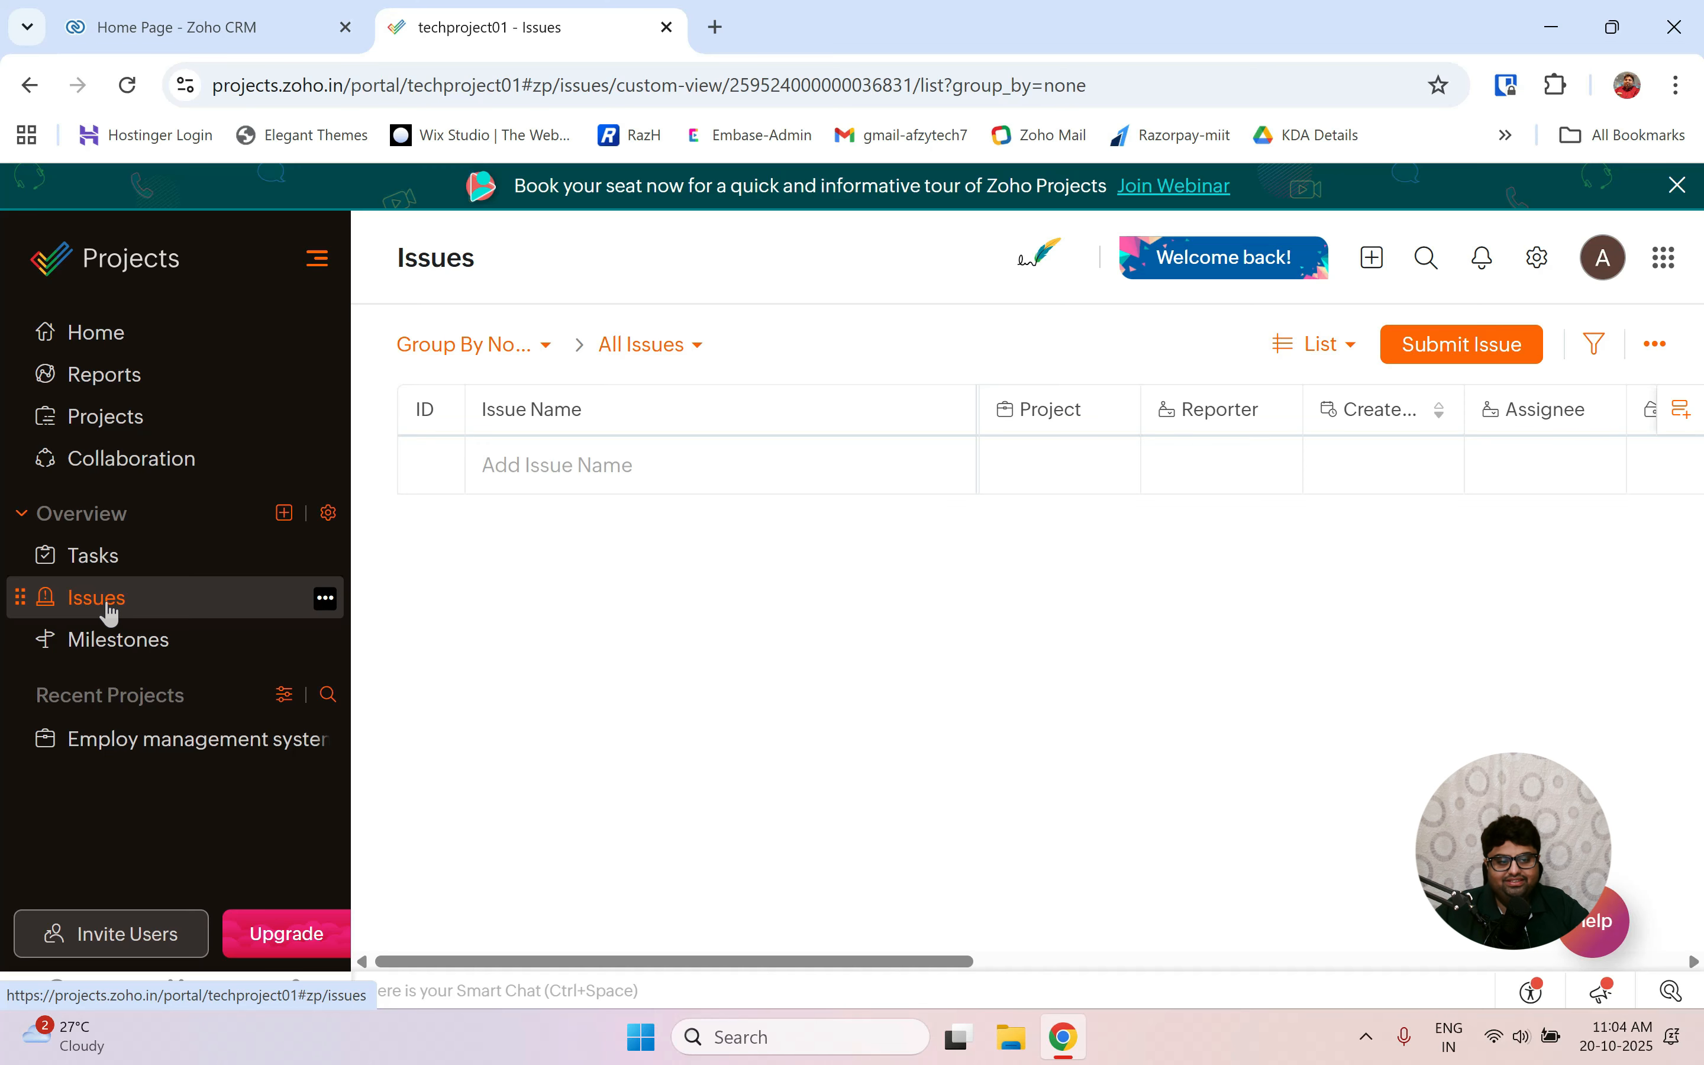
pyautogui.click(1435, 352)
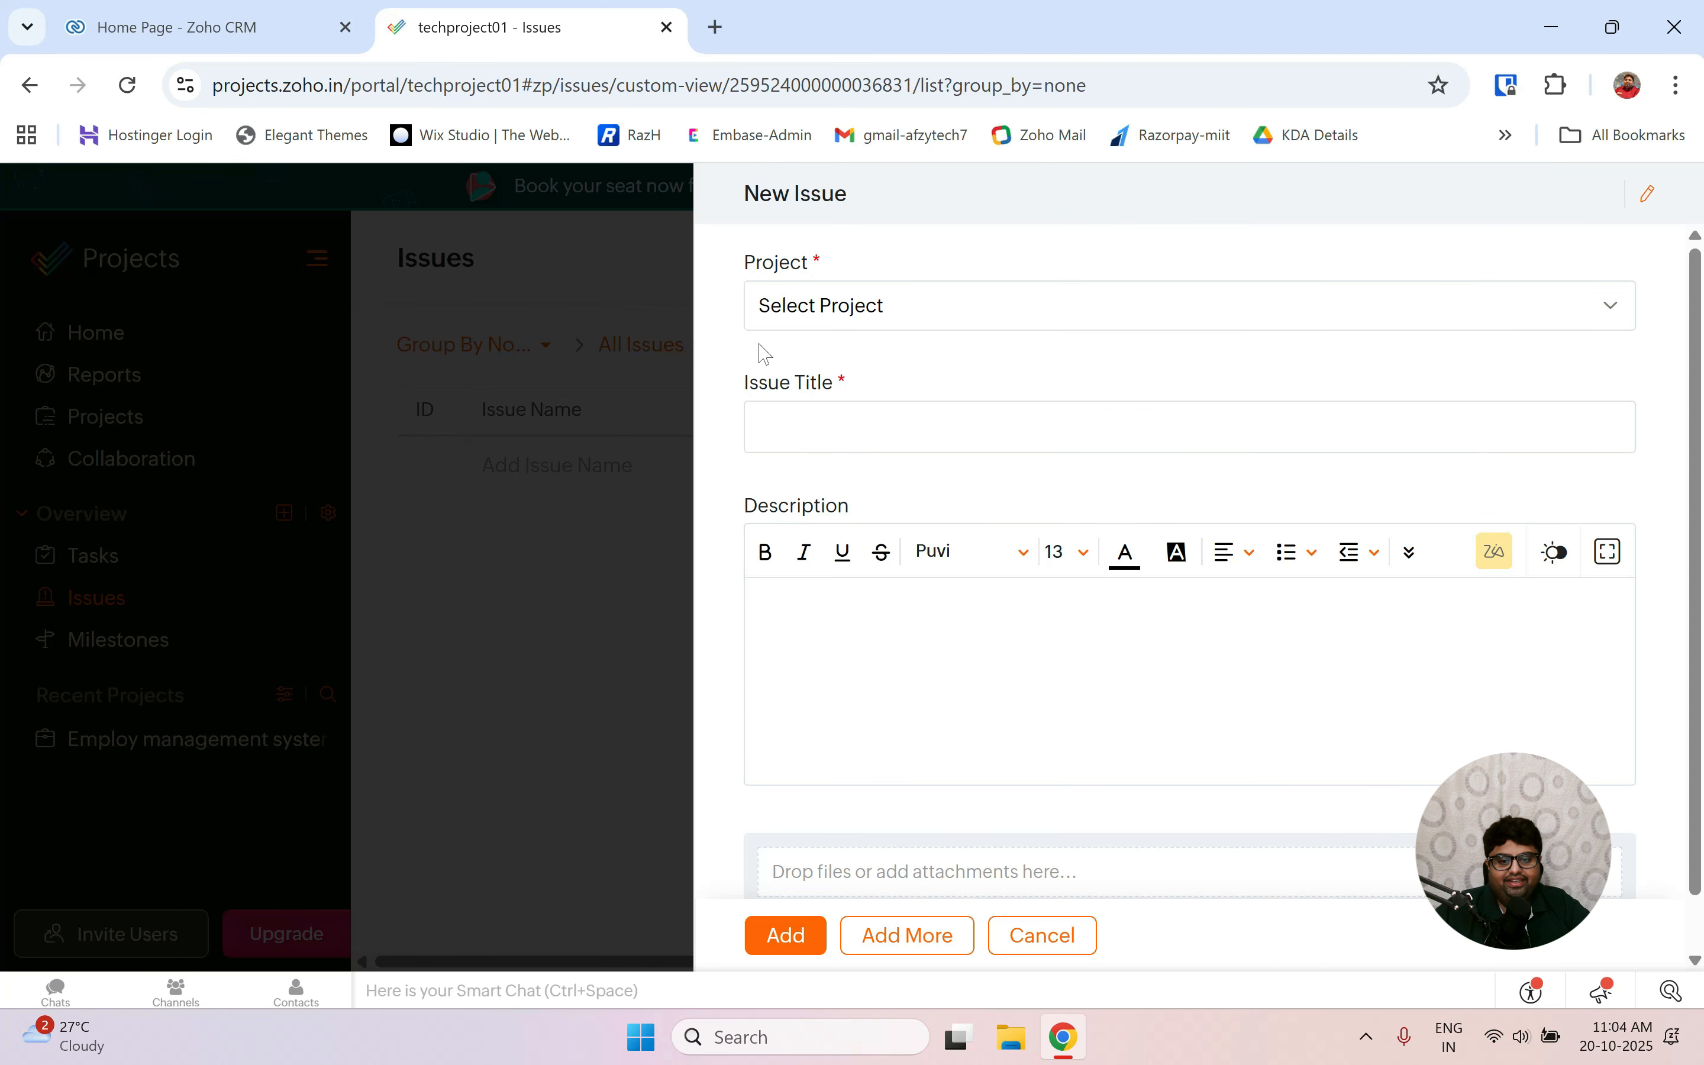
pyautogui.click(867, 310)
pyautogui.click(863, 306)
pyautogui.click(870, 307)
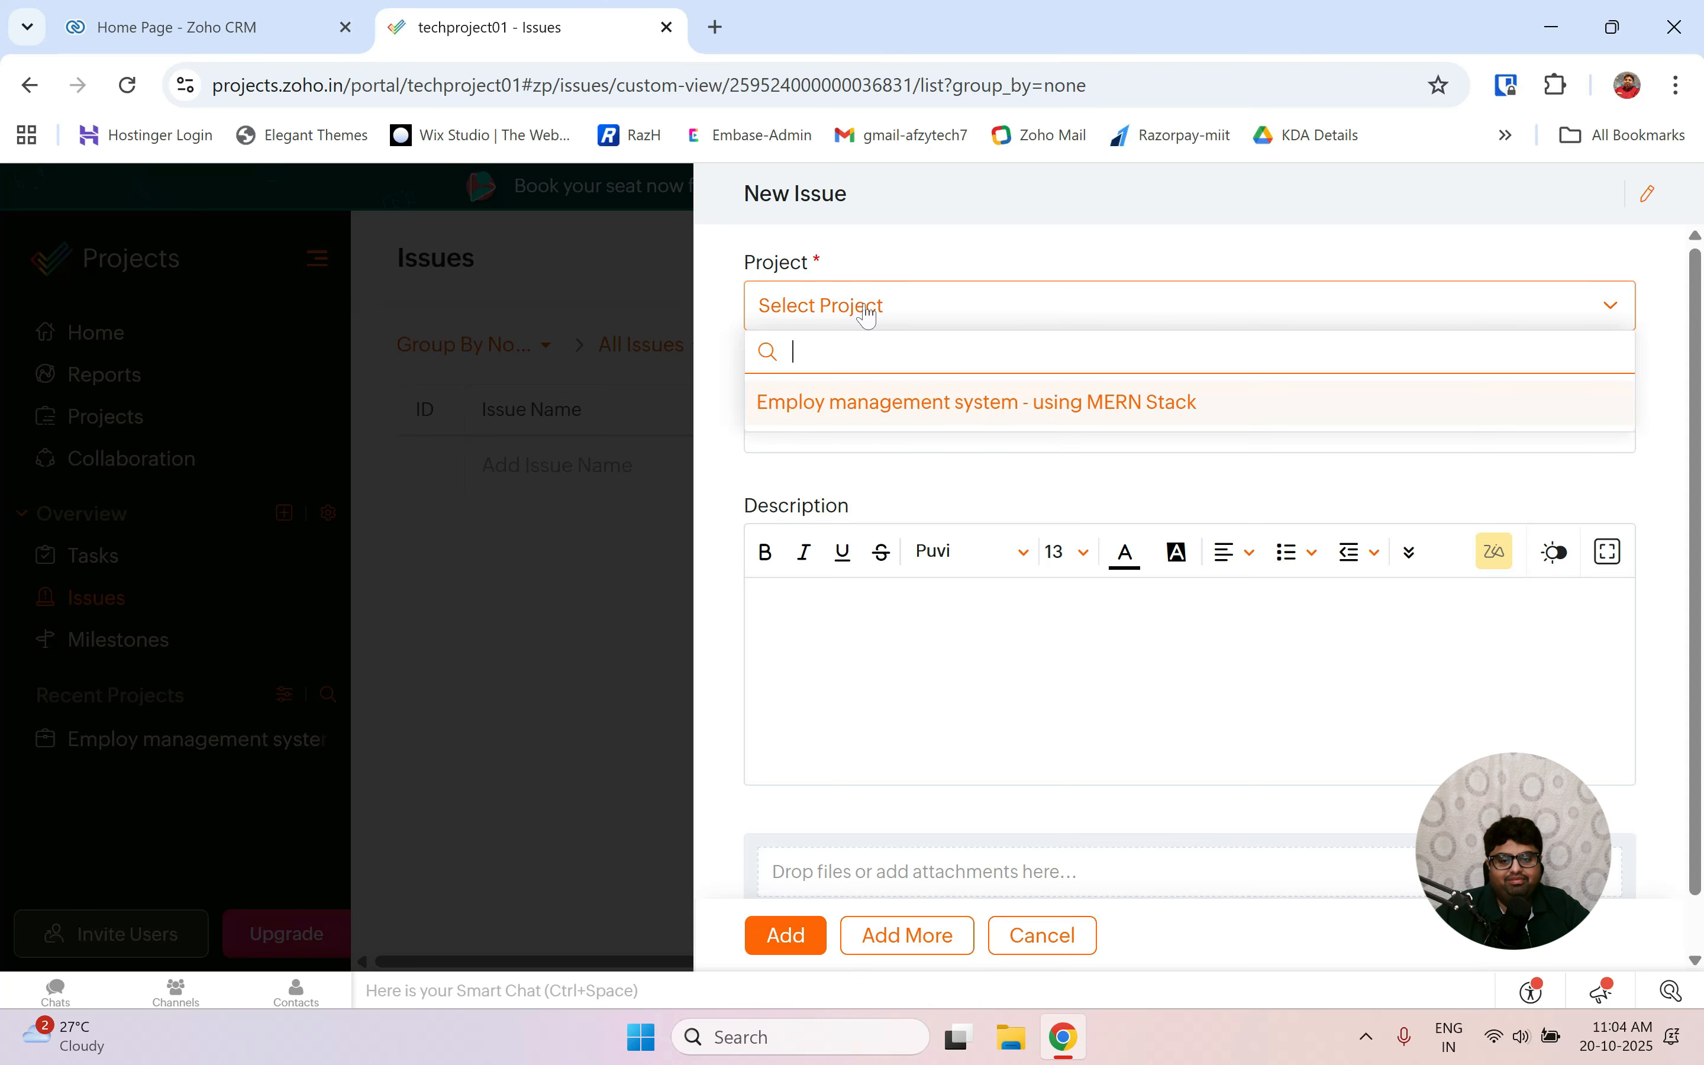
pyautogui.click(877, 403)
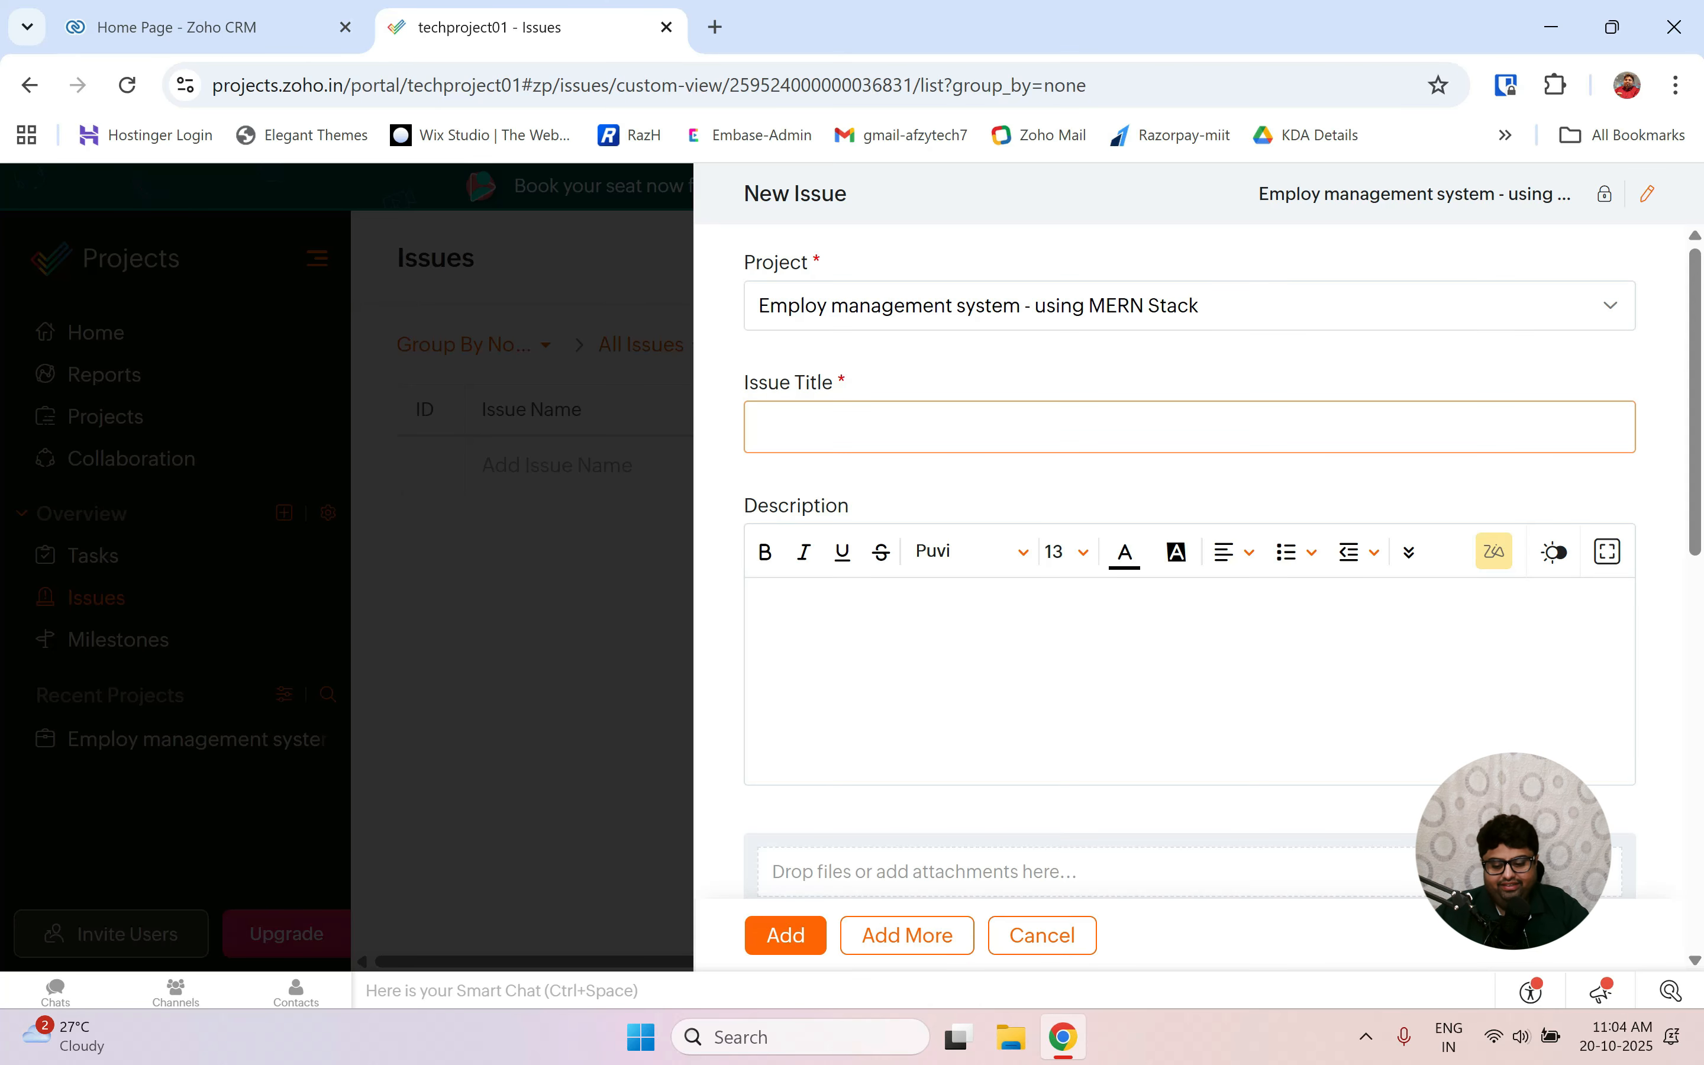
pyautogui.write('Butt')
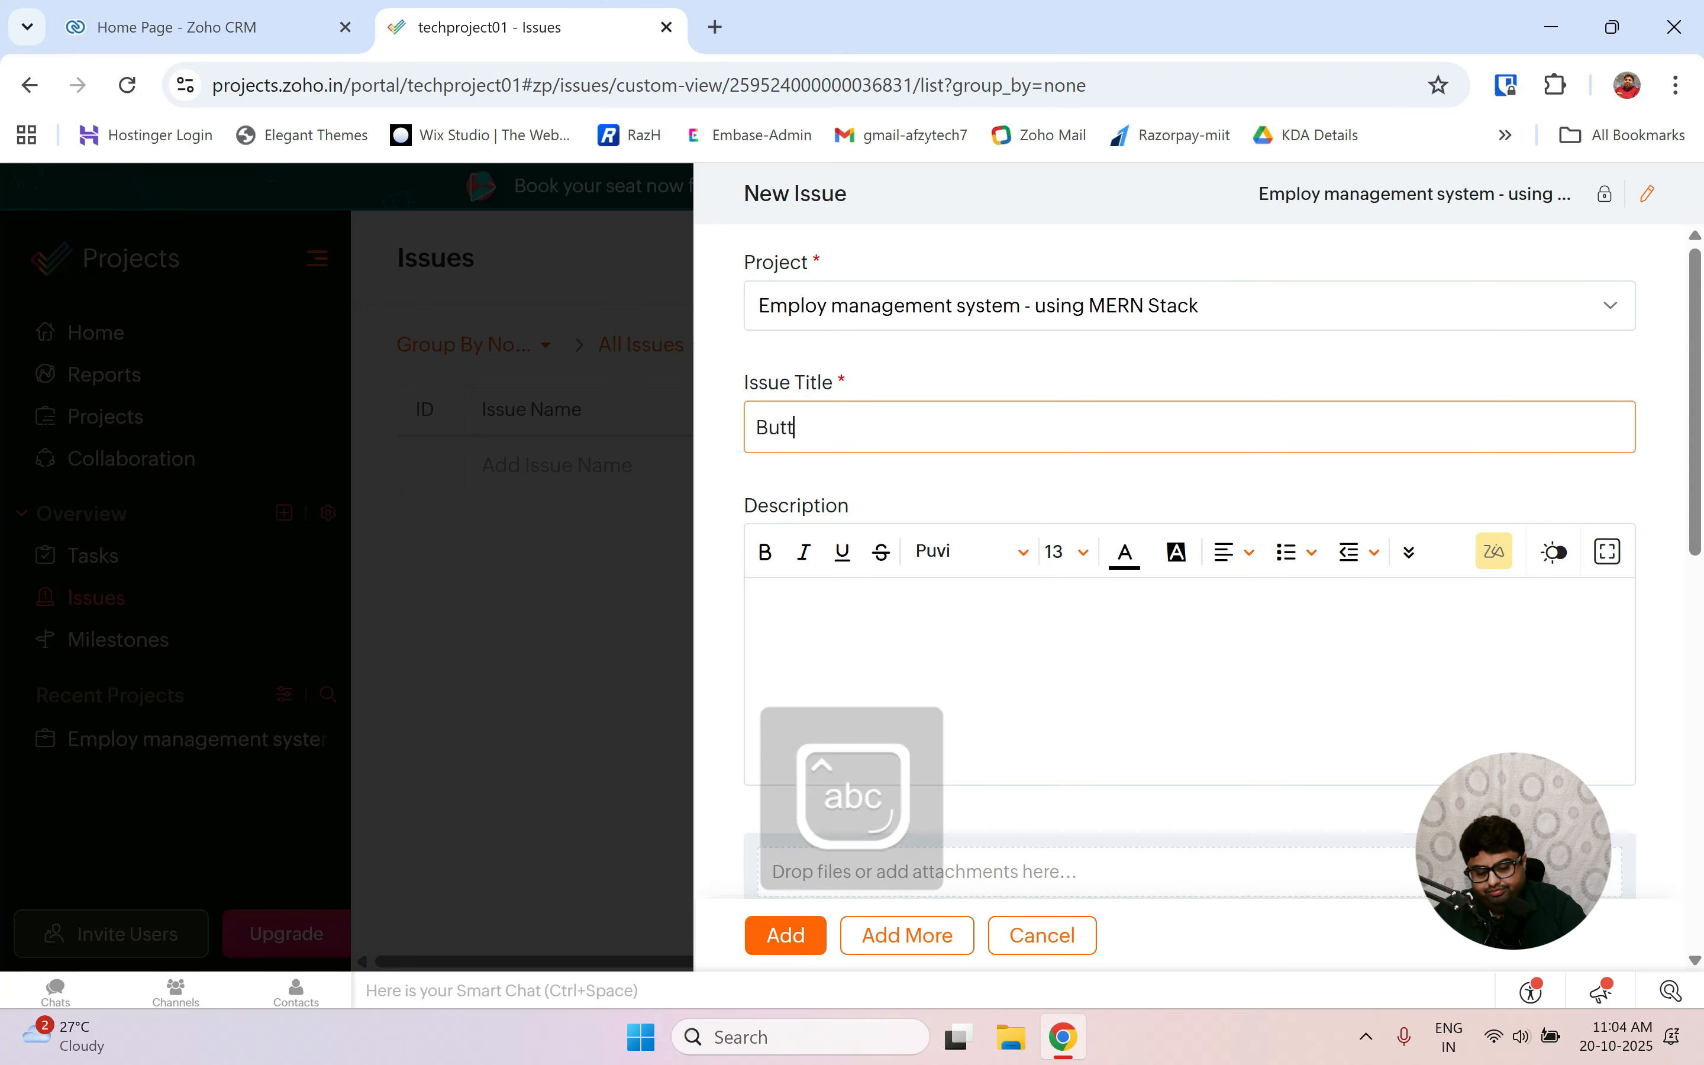
pyautogui.write('on not')
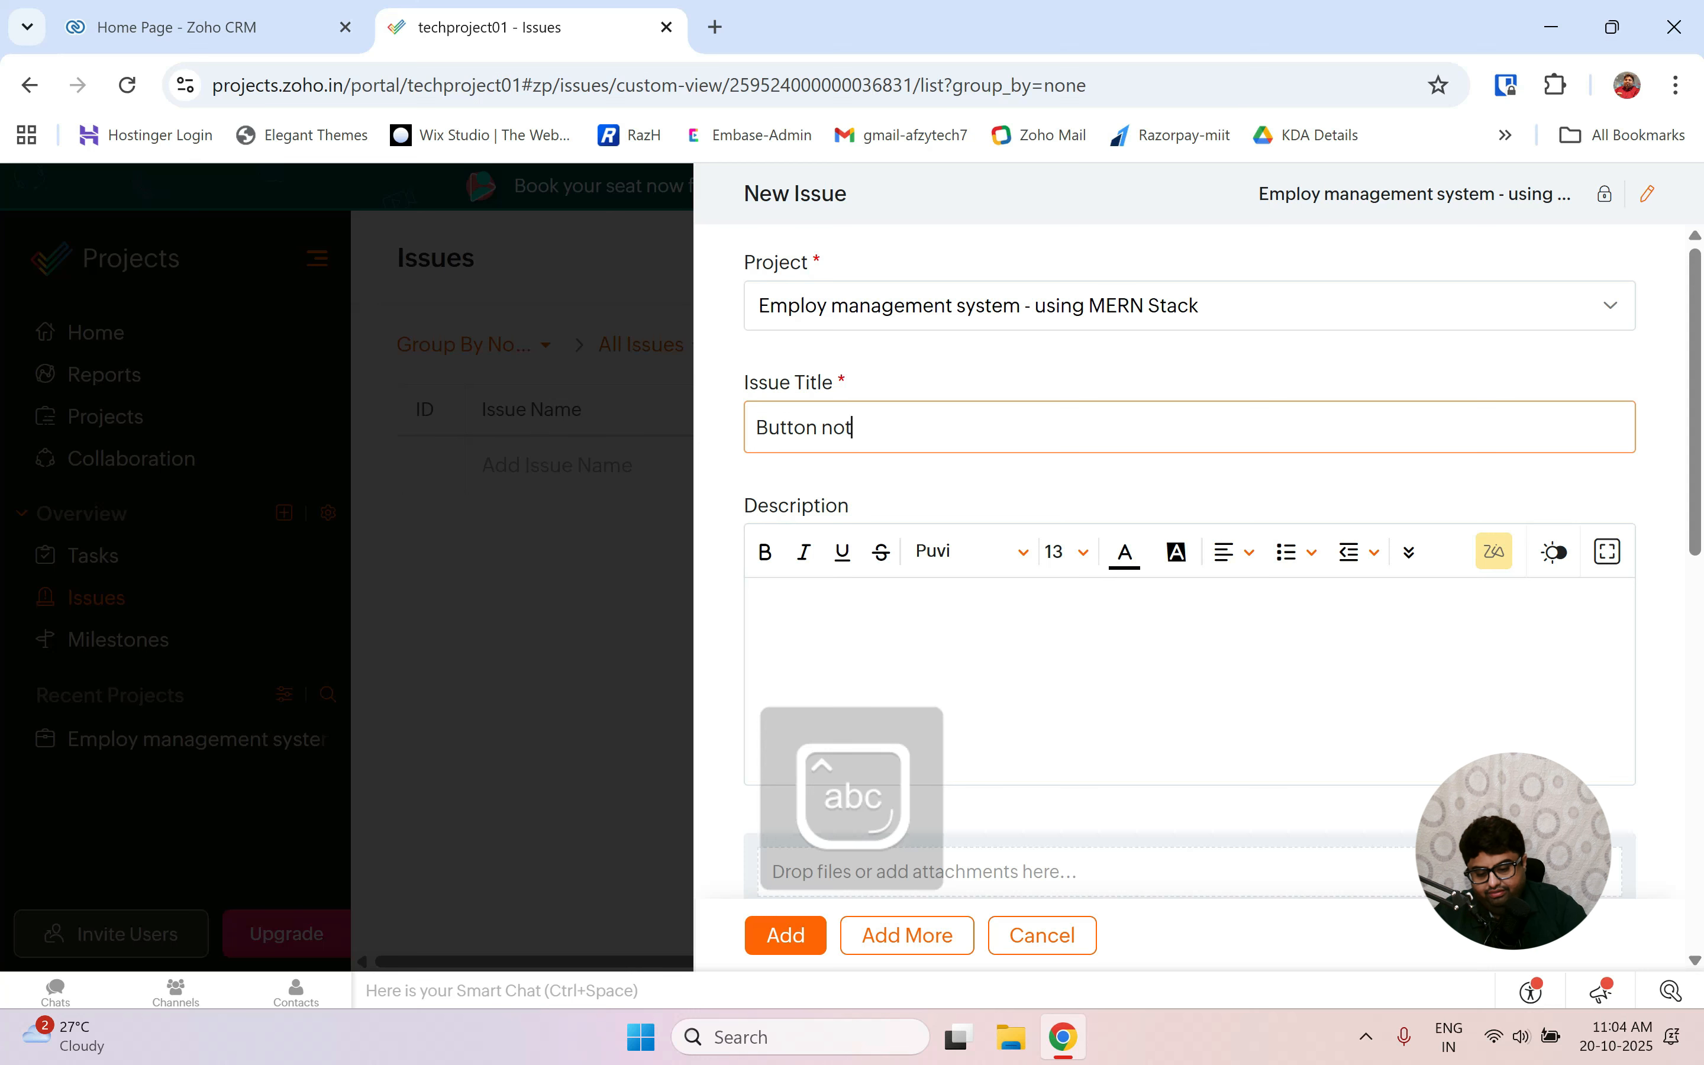
pyautogui.write(' working')
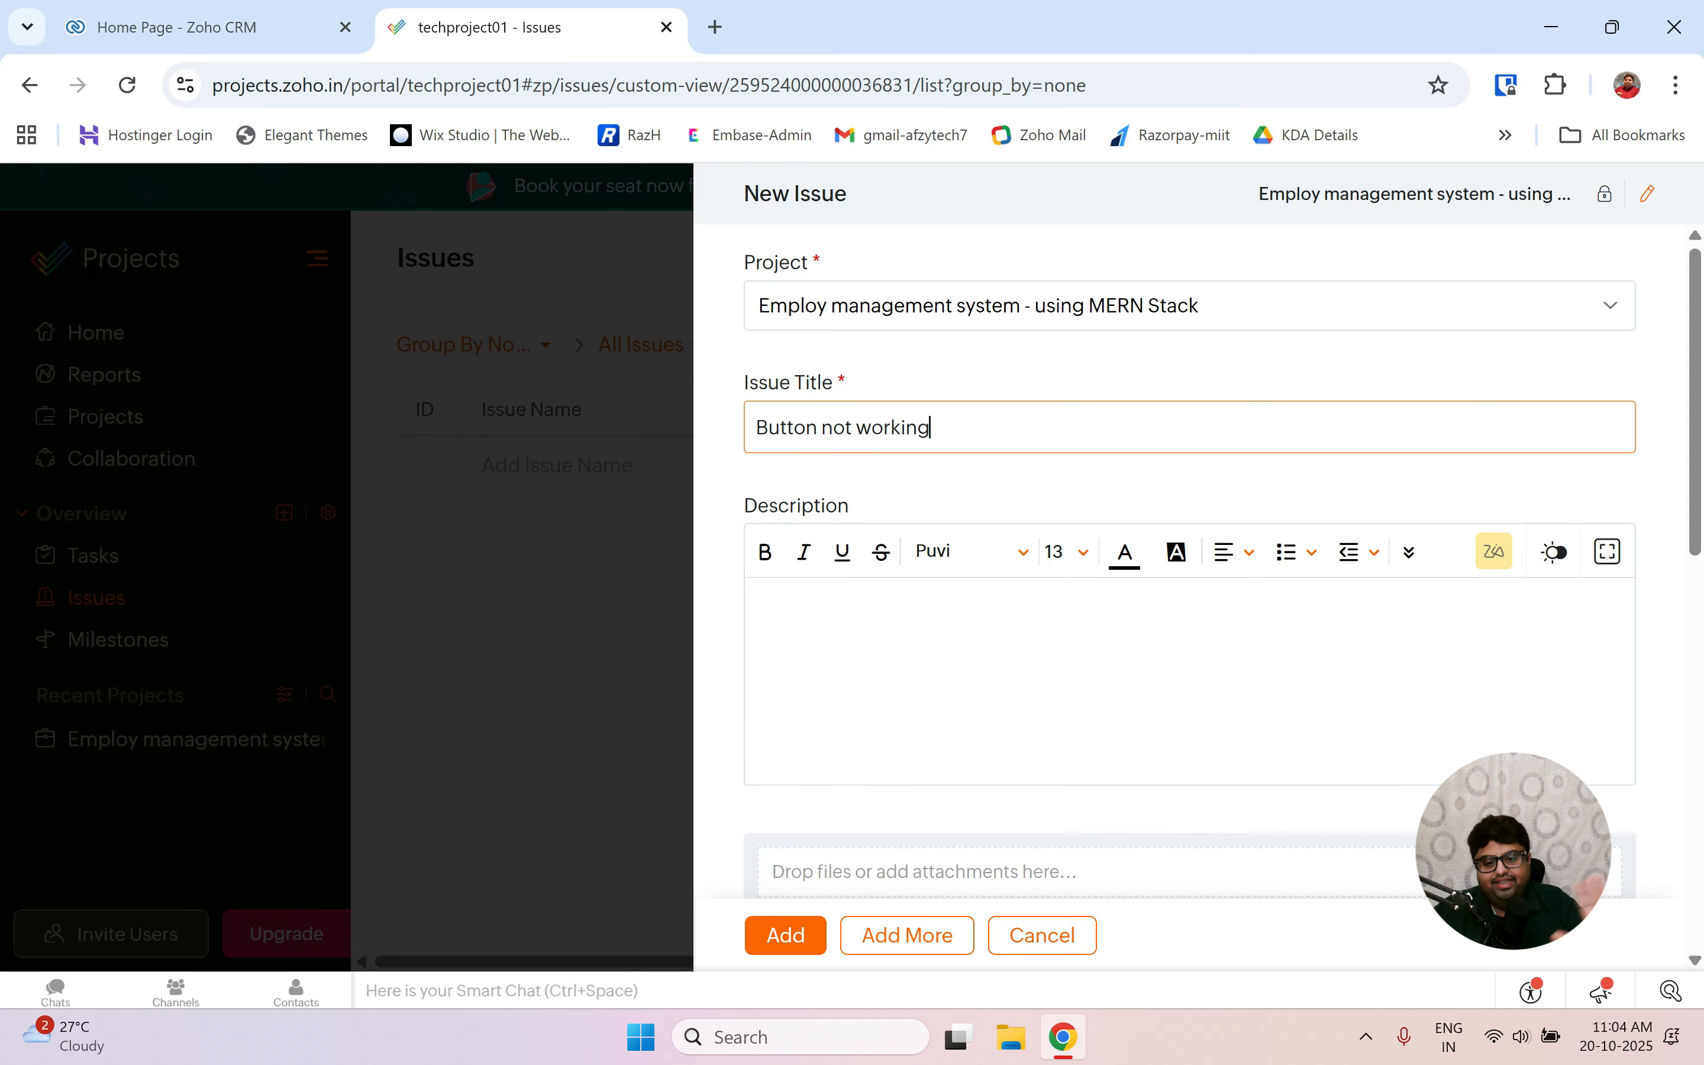
# Assign the issue to the project member, submit it, and view its details.
pyautogui.scroll(-7, 839, 629)
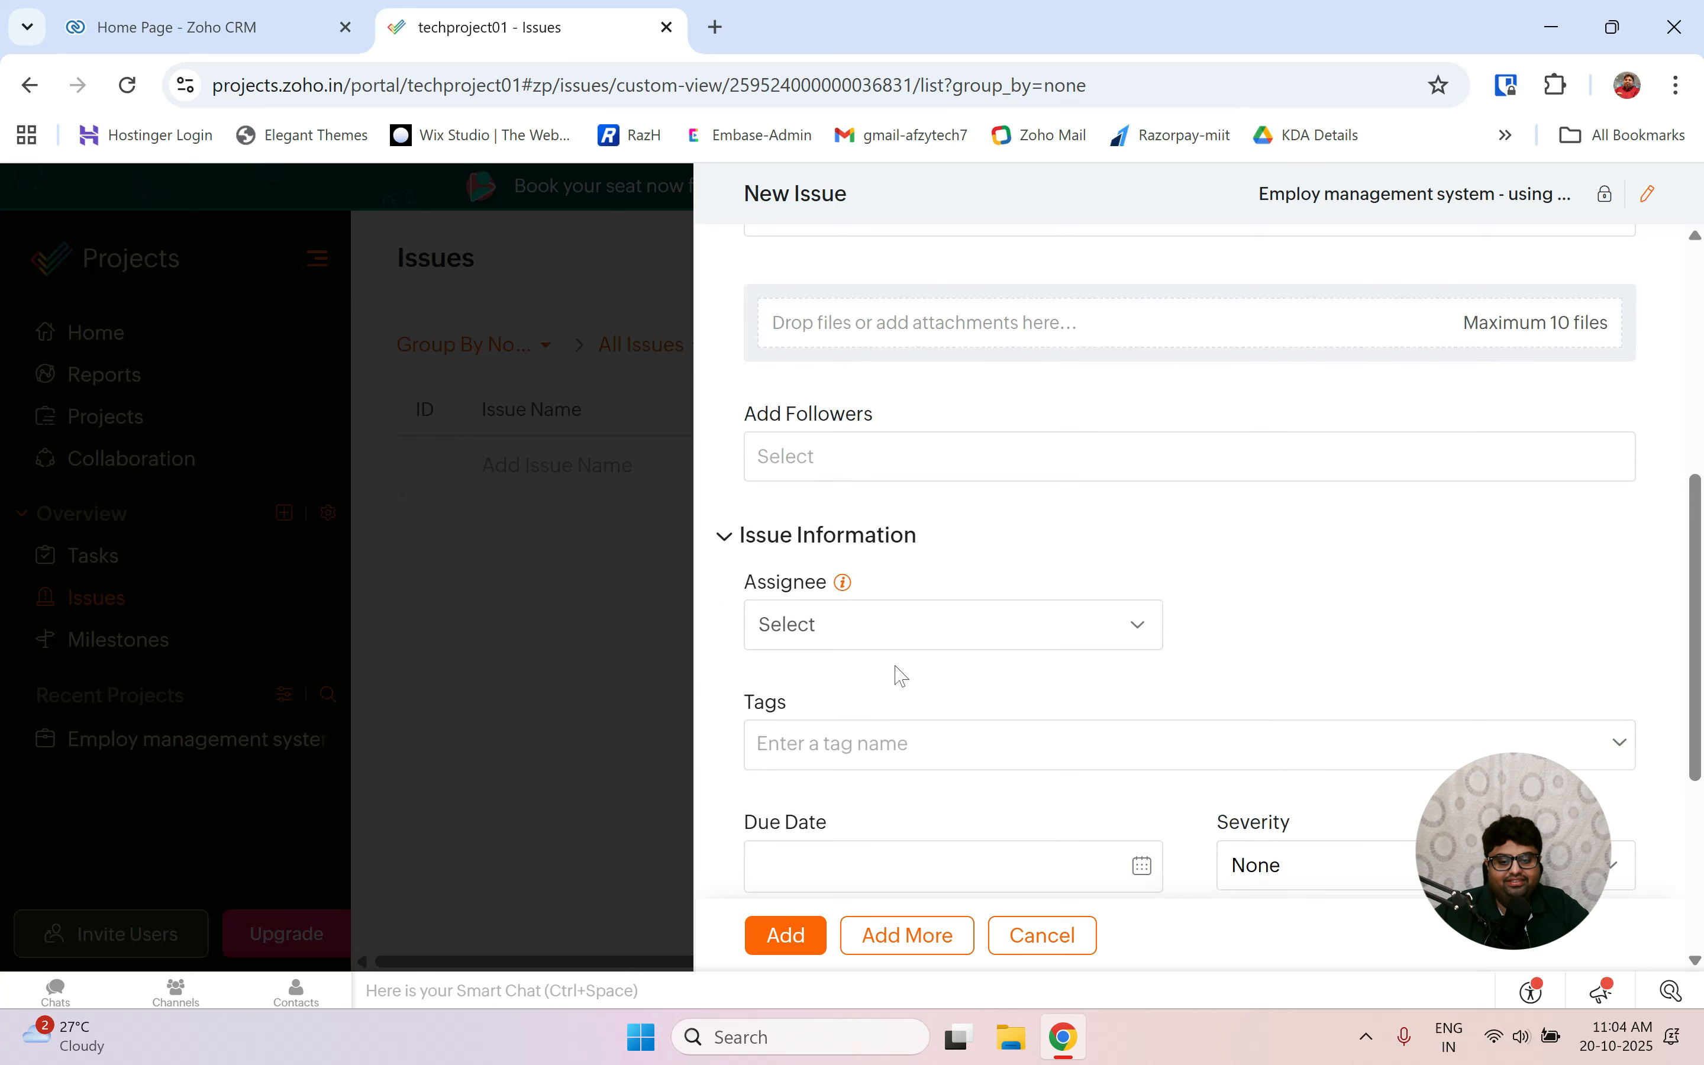
pyautogui.click(837, 627)
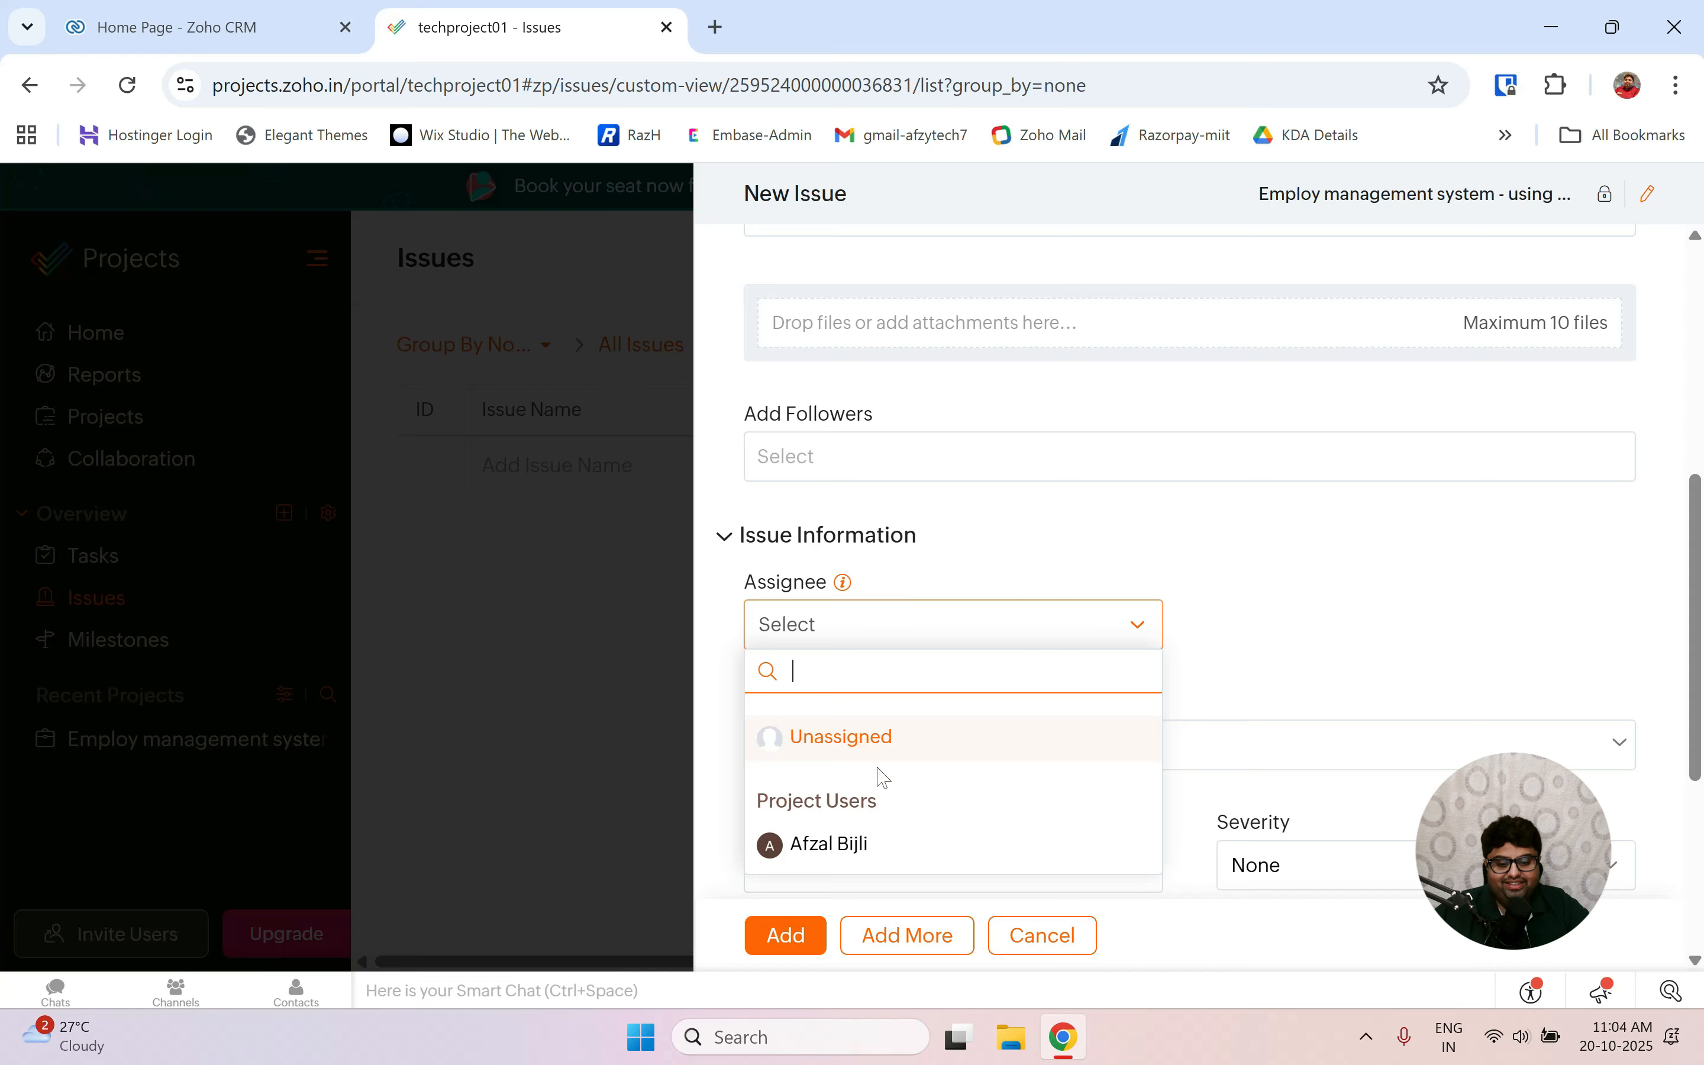
pyautogui.click(870, 843)
pyautogui.scroll(-5, 867, 837)
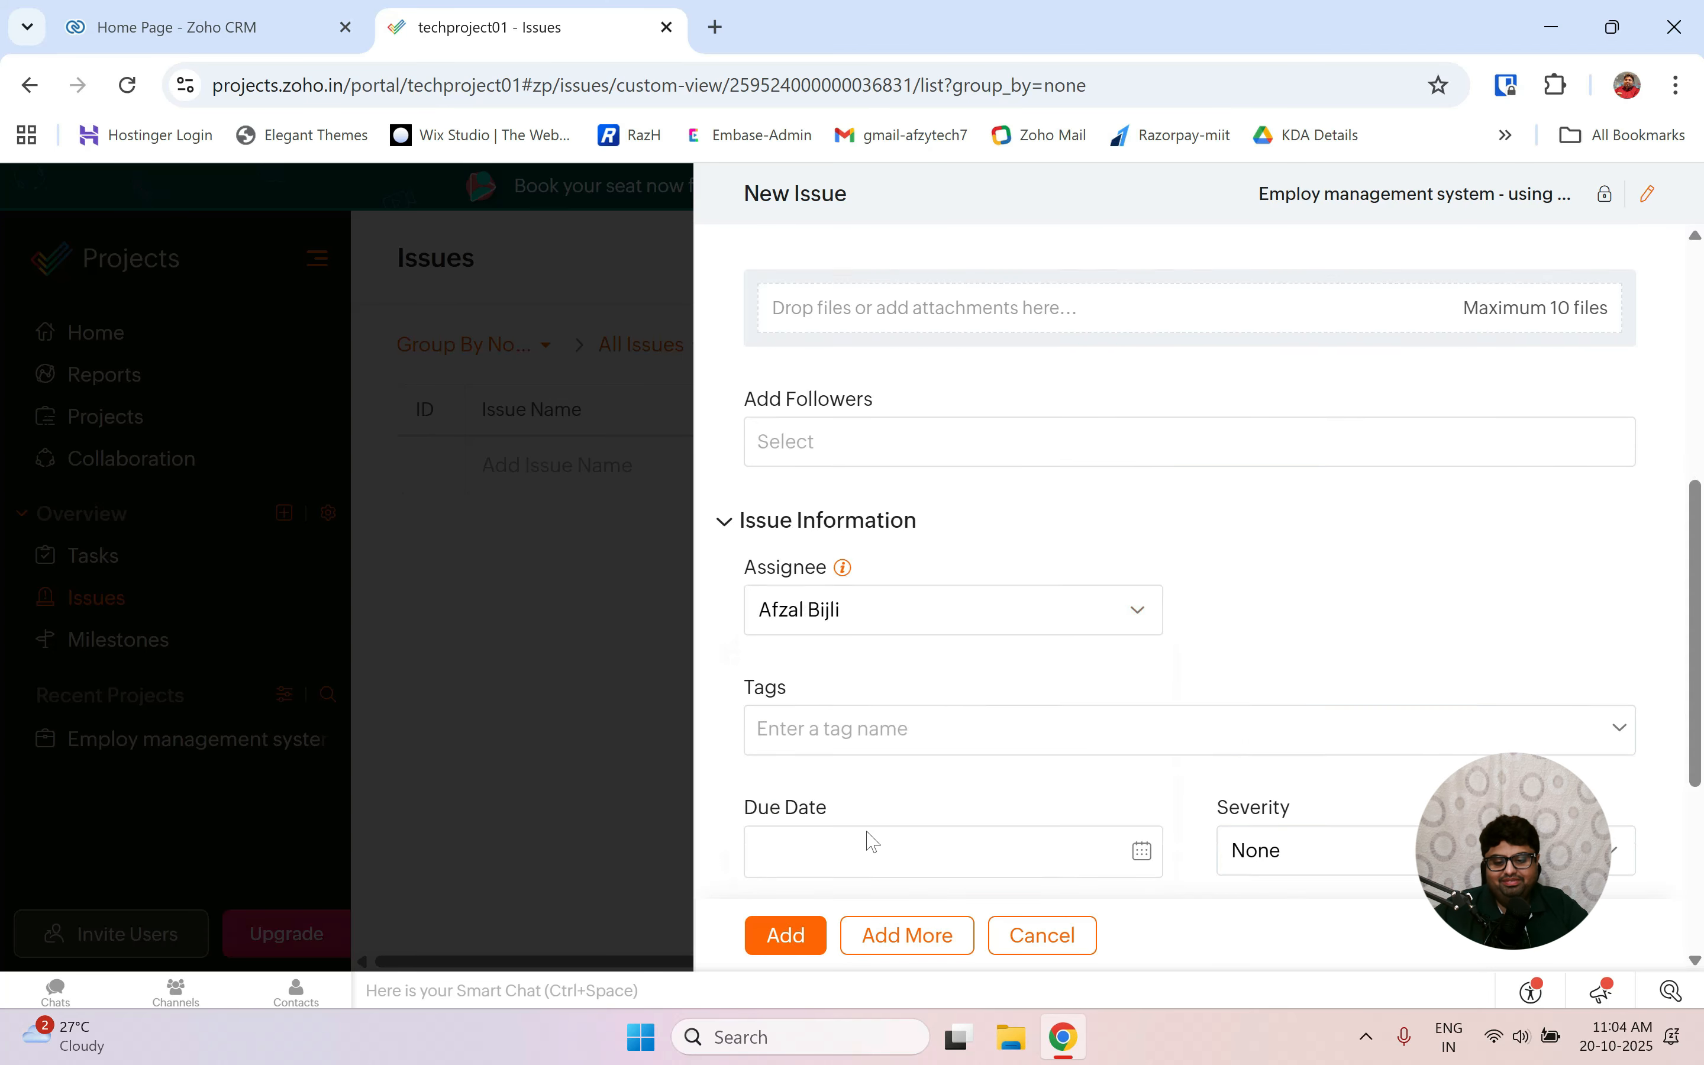
pyautogui.click(808, 951)
pyautogui.click(603, 523)
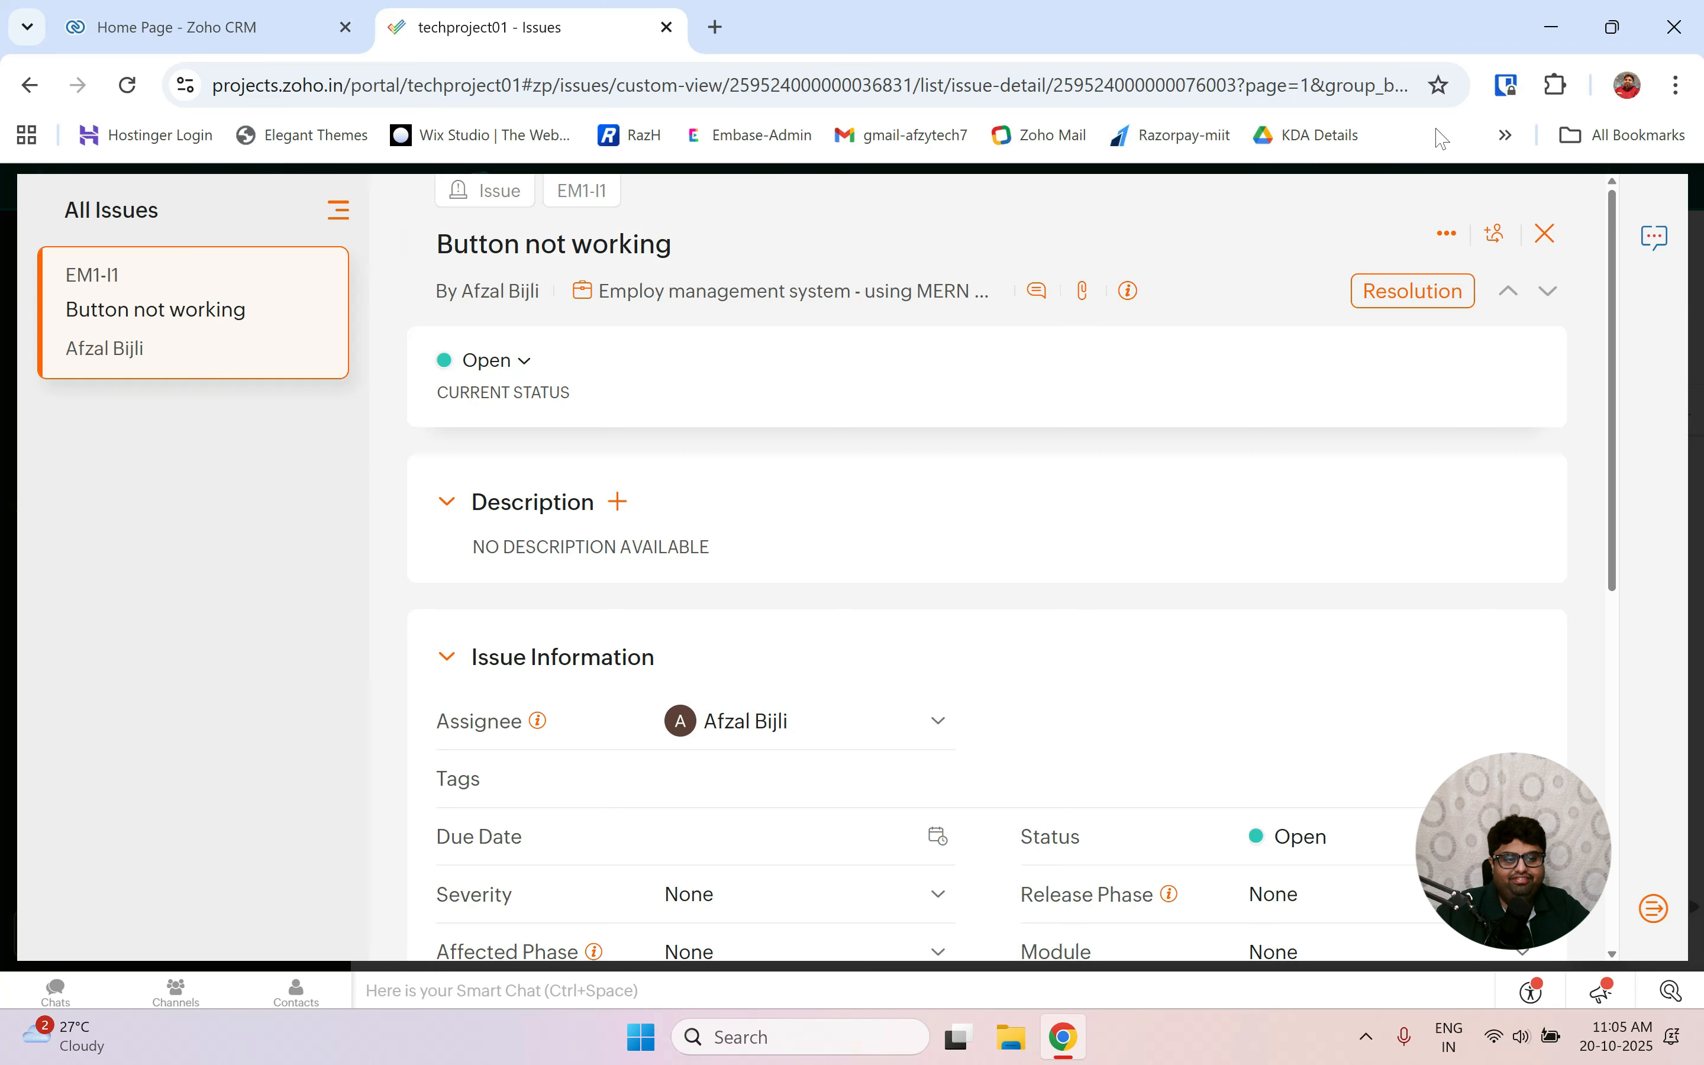
# Resolve issue EM1-I1 with the note 'issue has been resolved' and return to the Issues list.
pyautogui.click(1414, 309)
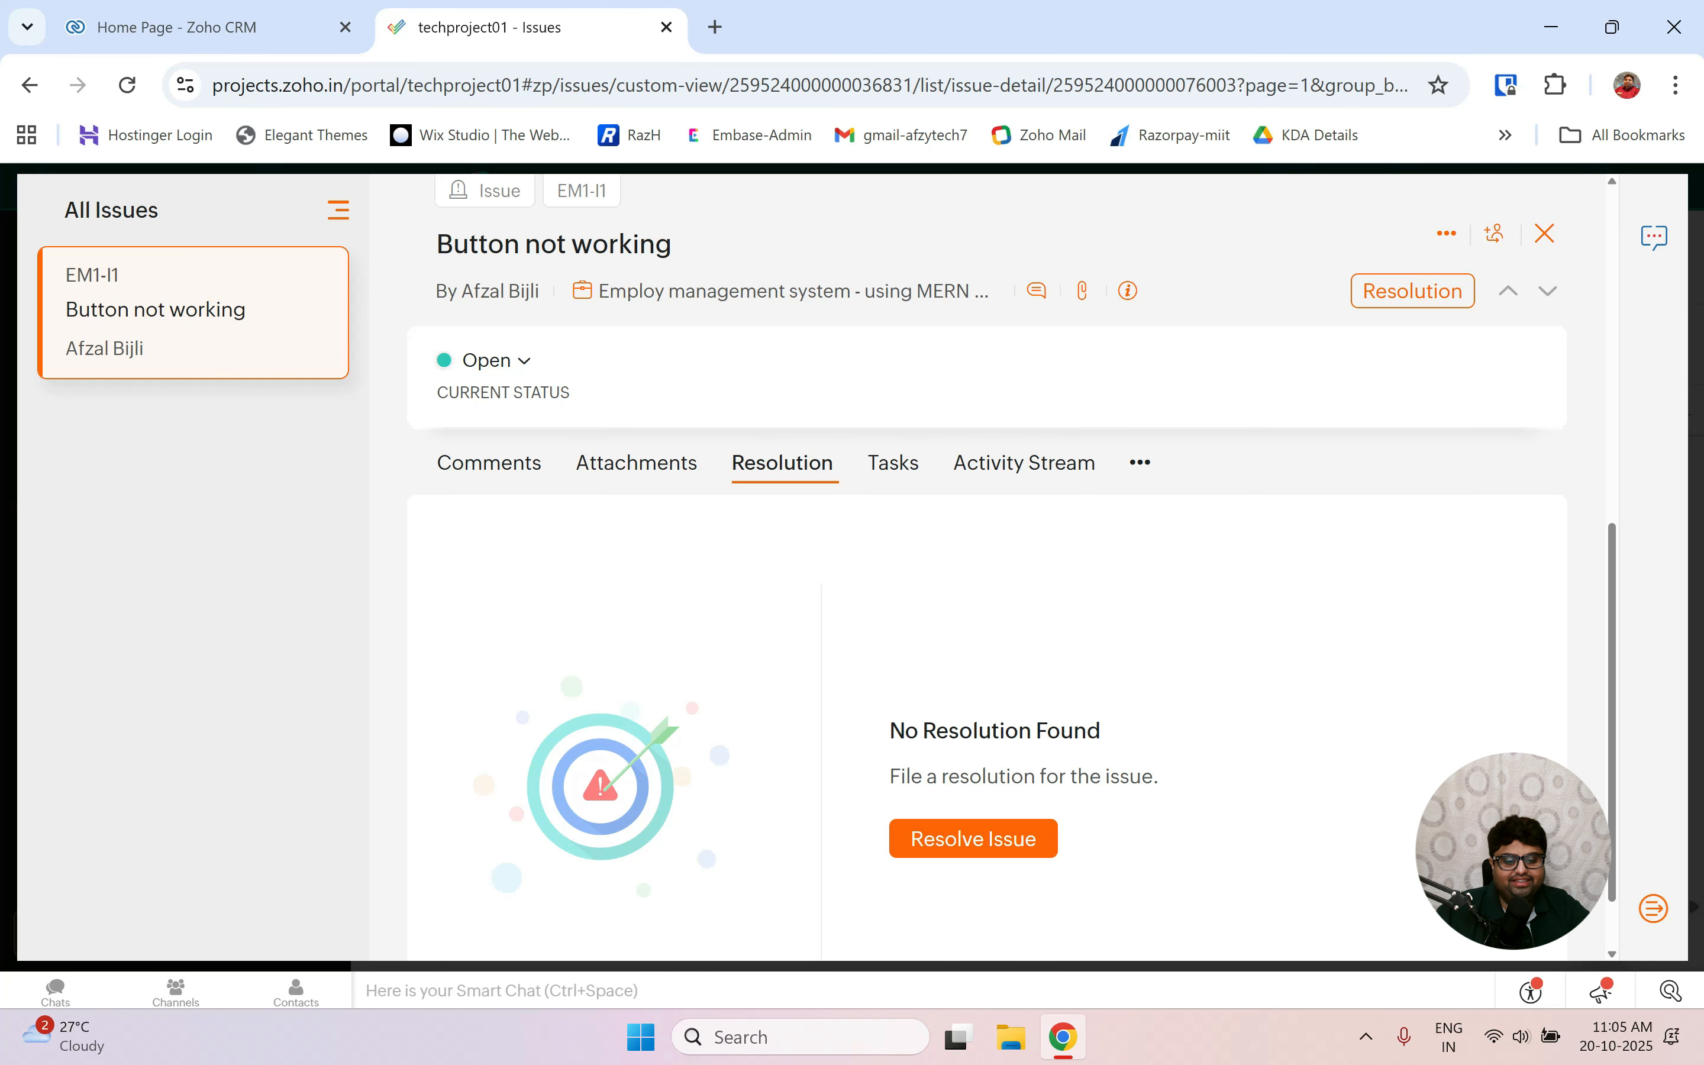
pyautogui.click(1035, 842)
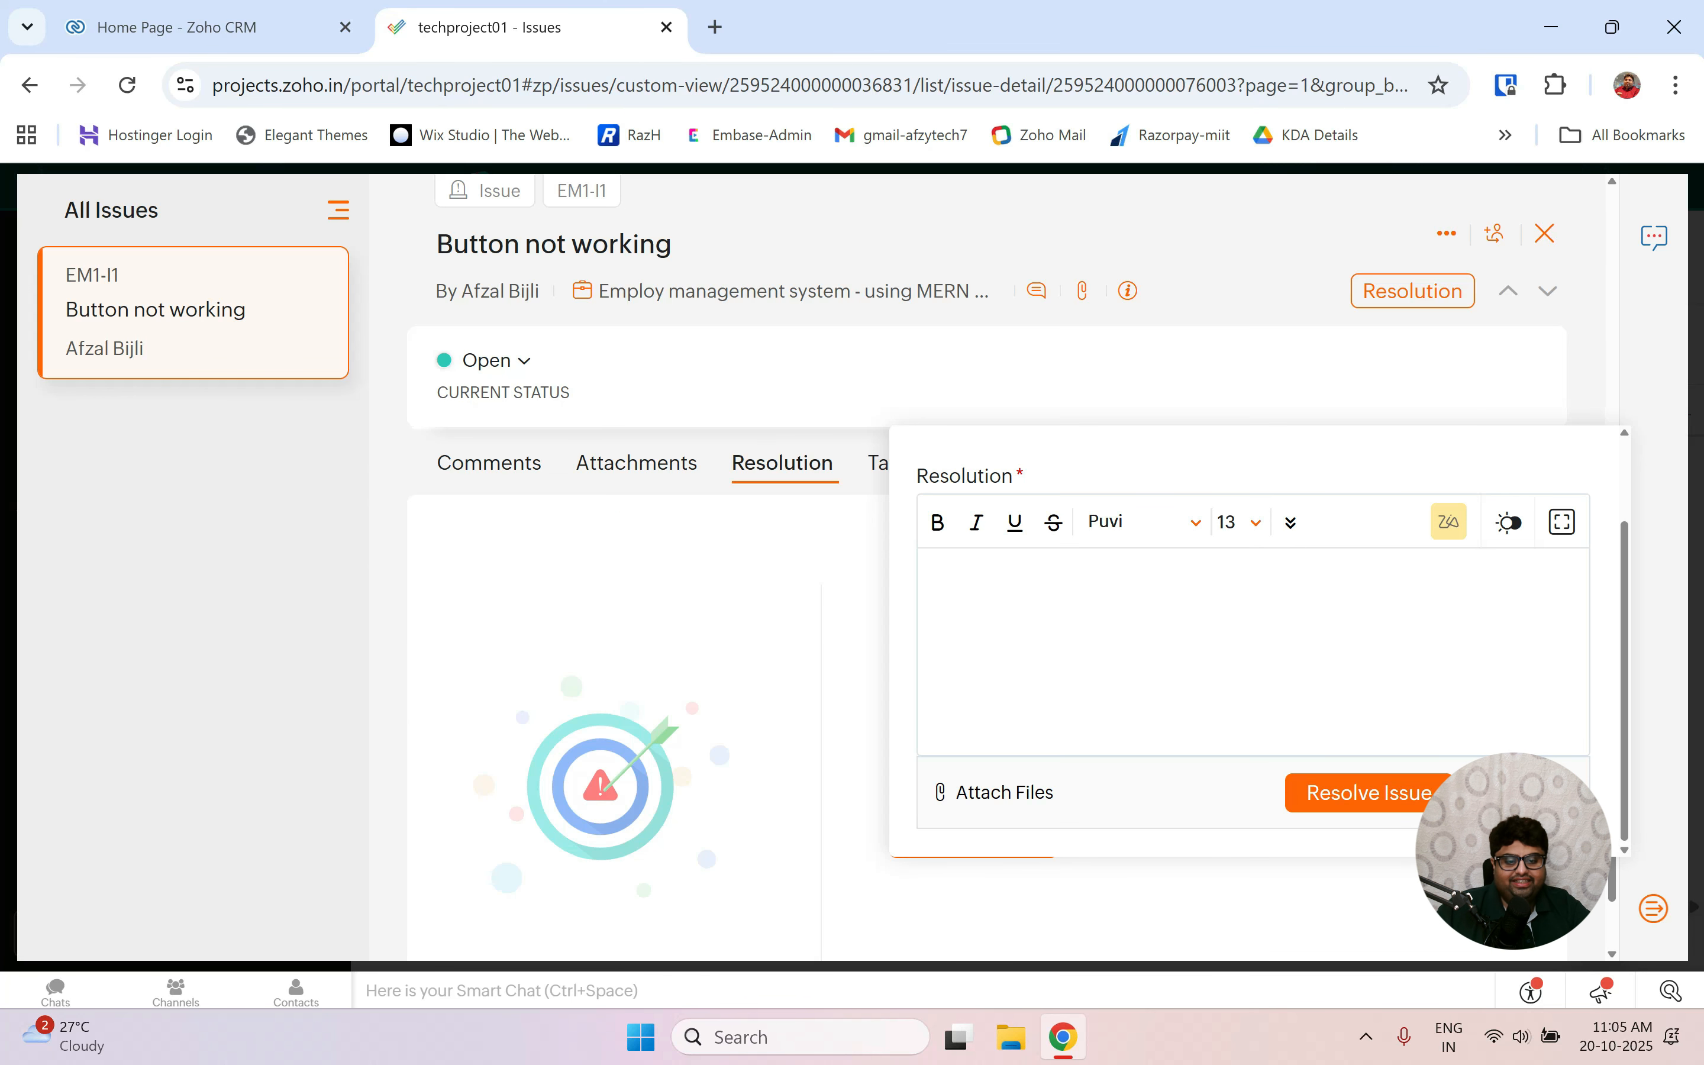
pyautogui.write('issue')
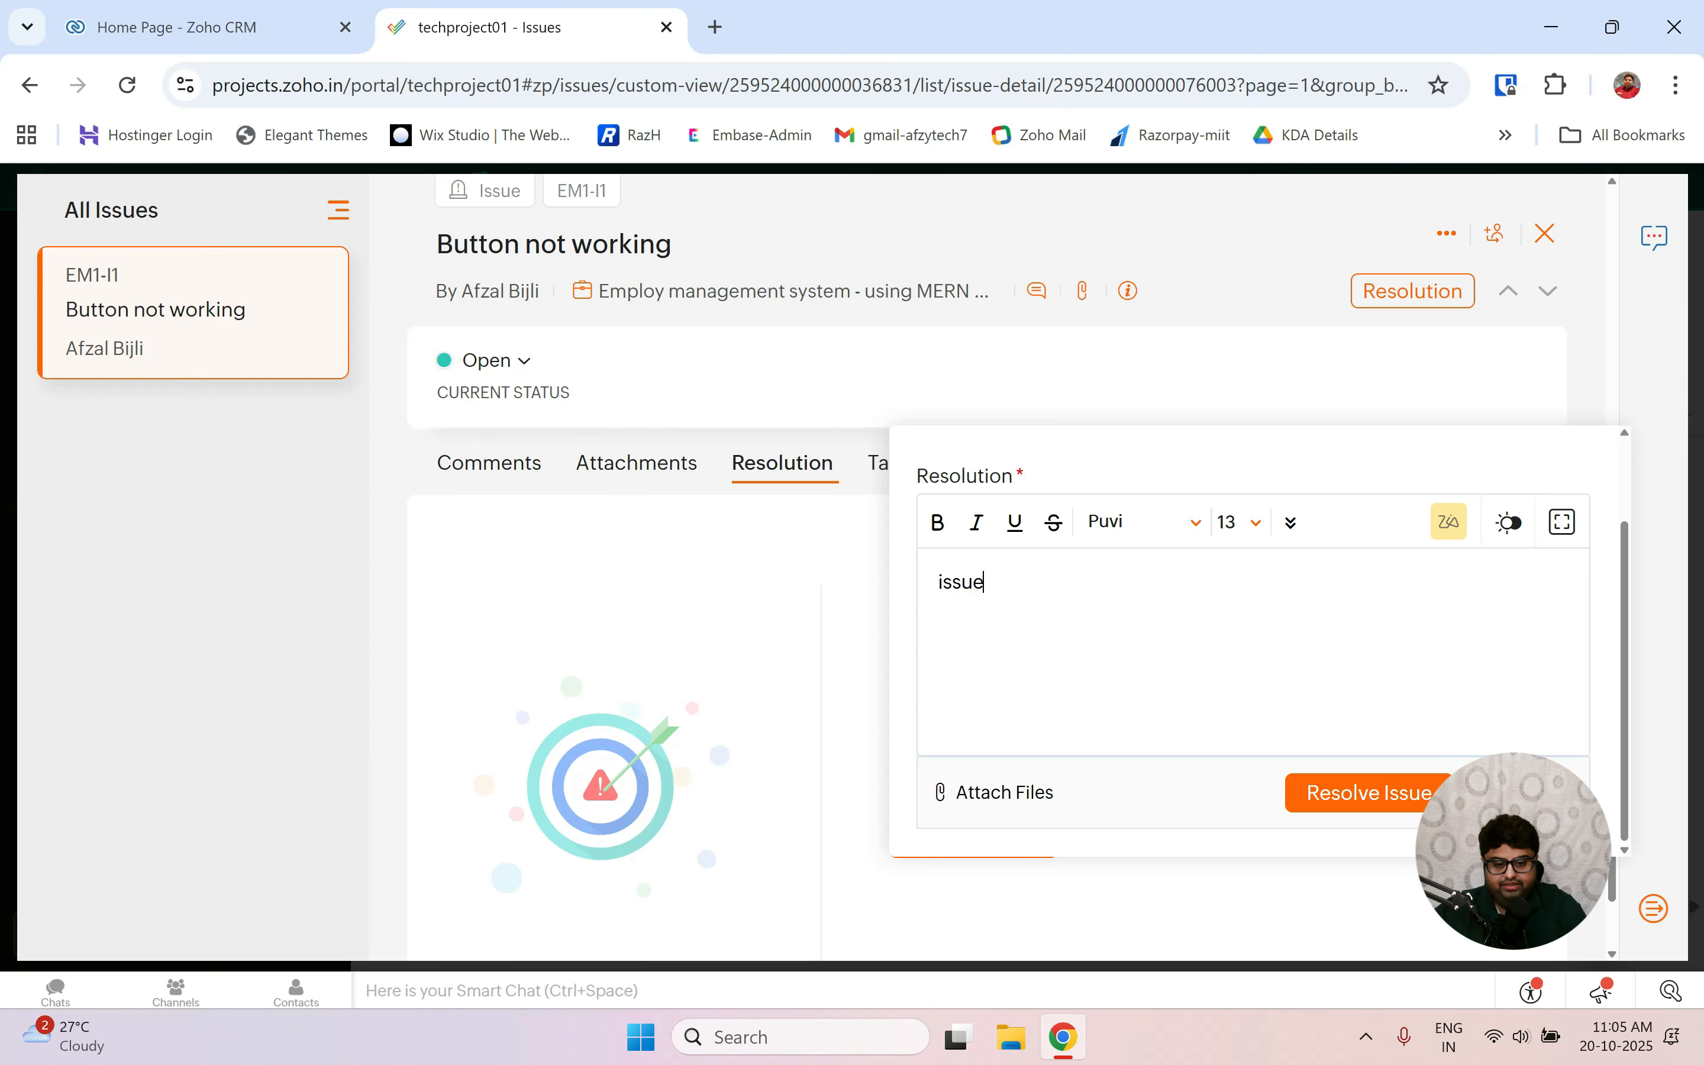
pyautogui.write(' has bee')
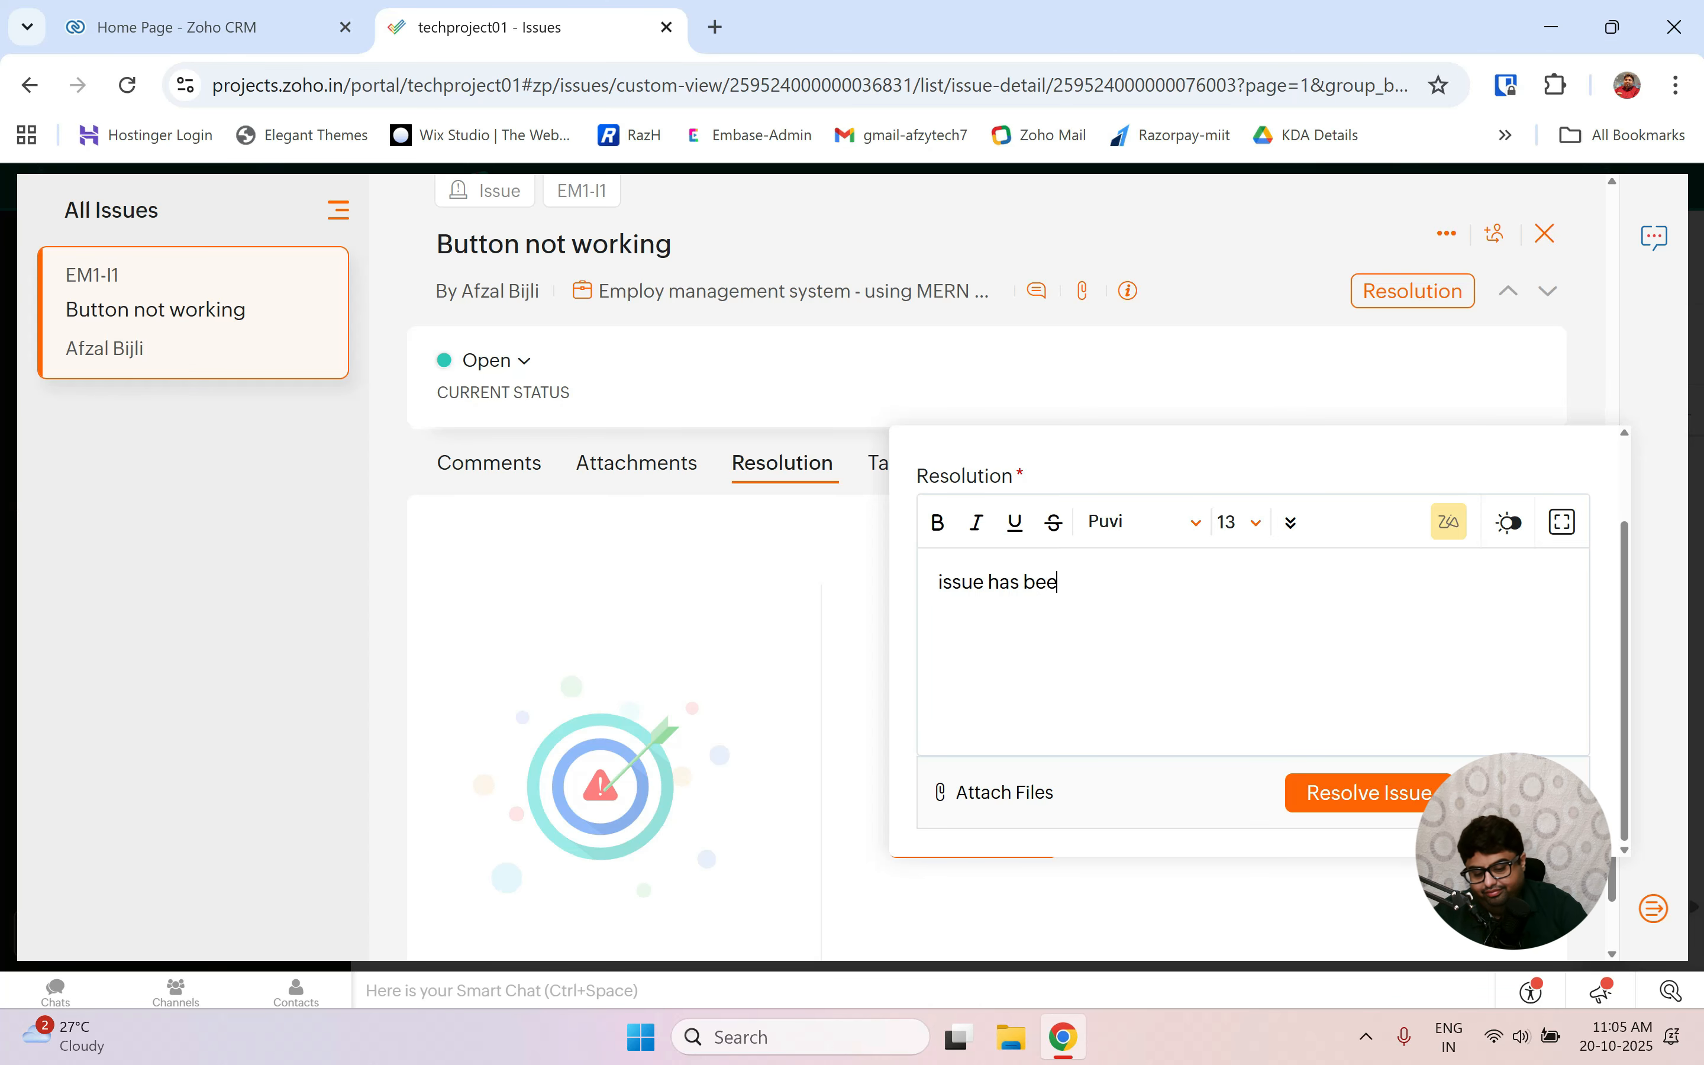
pyautogui.write('n resolved')
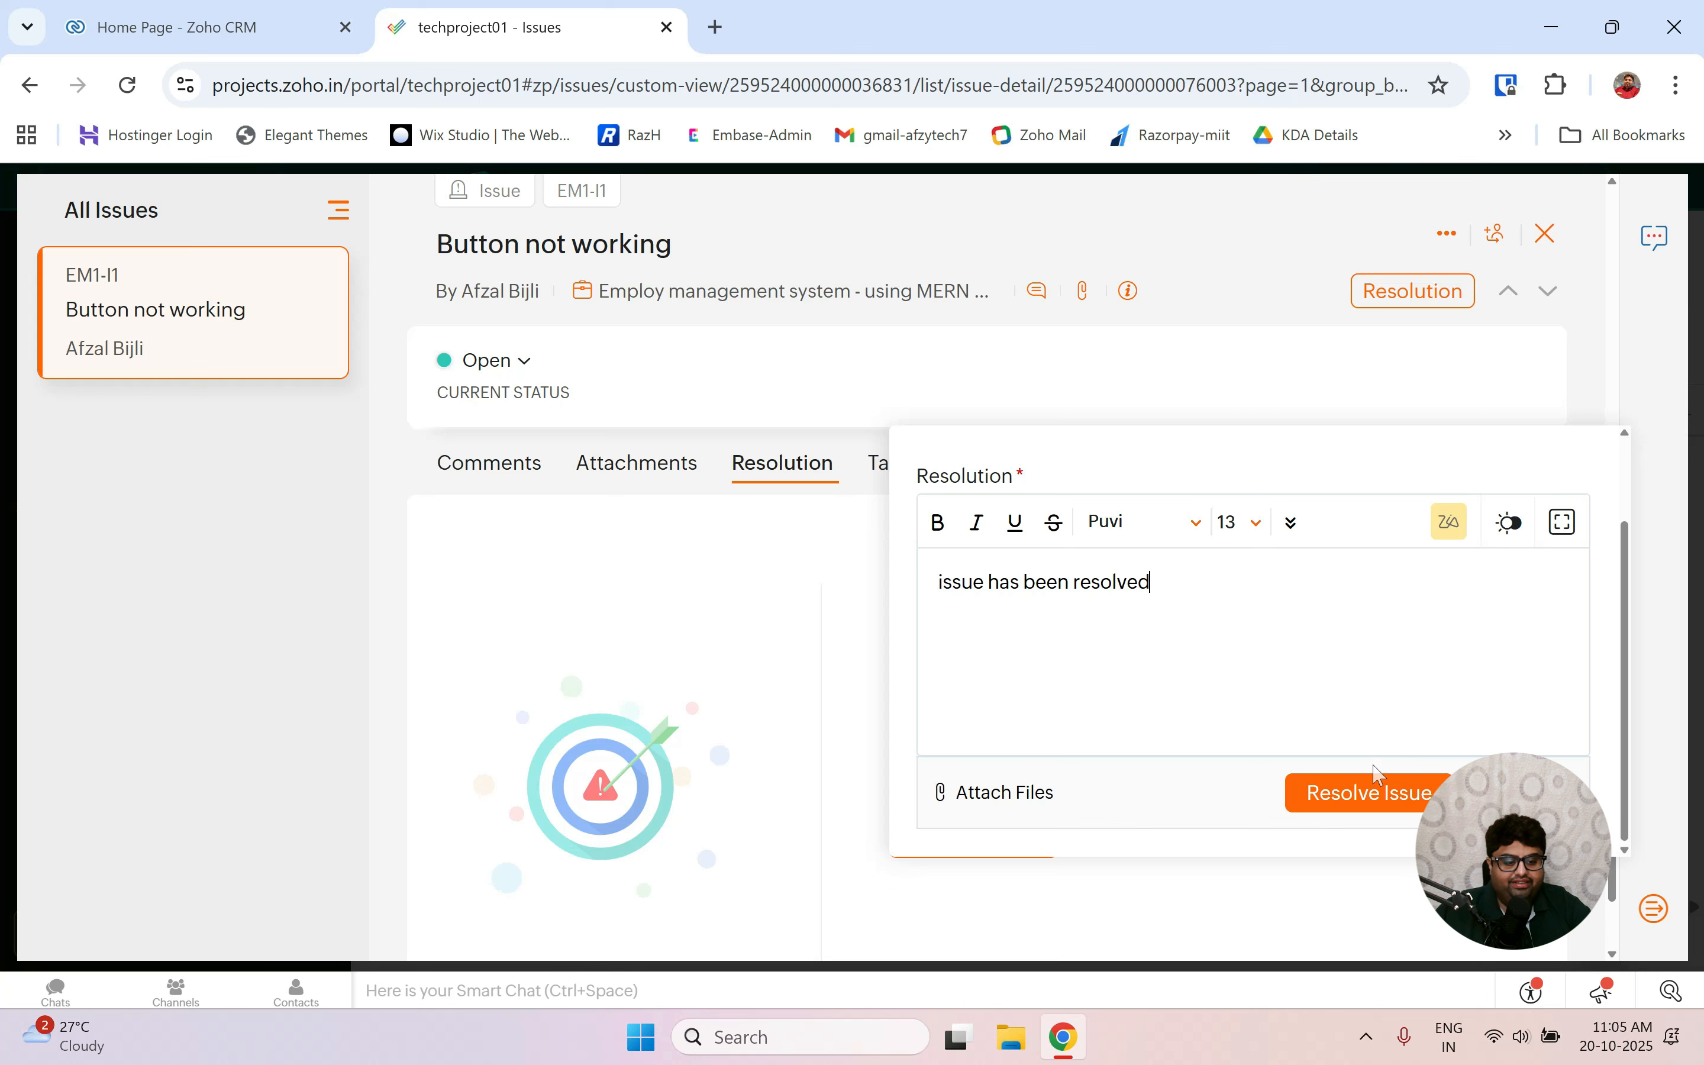
pyautogui.click(1363, 791)
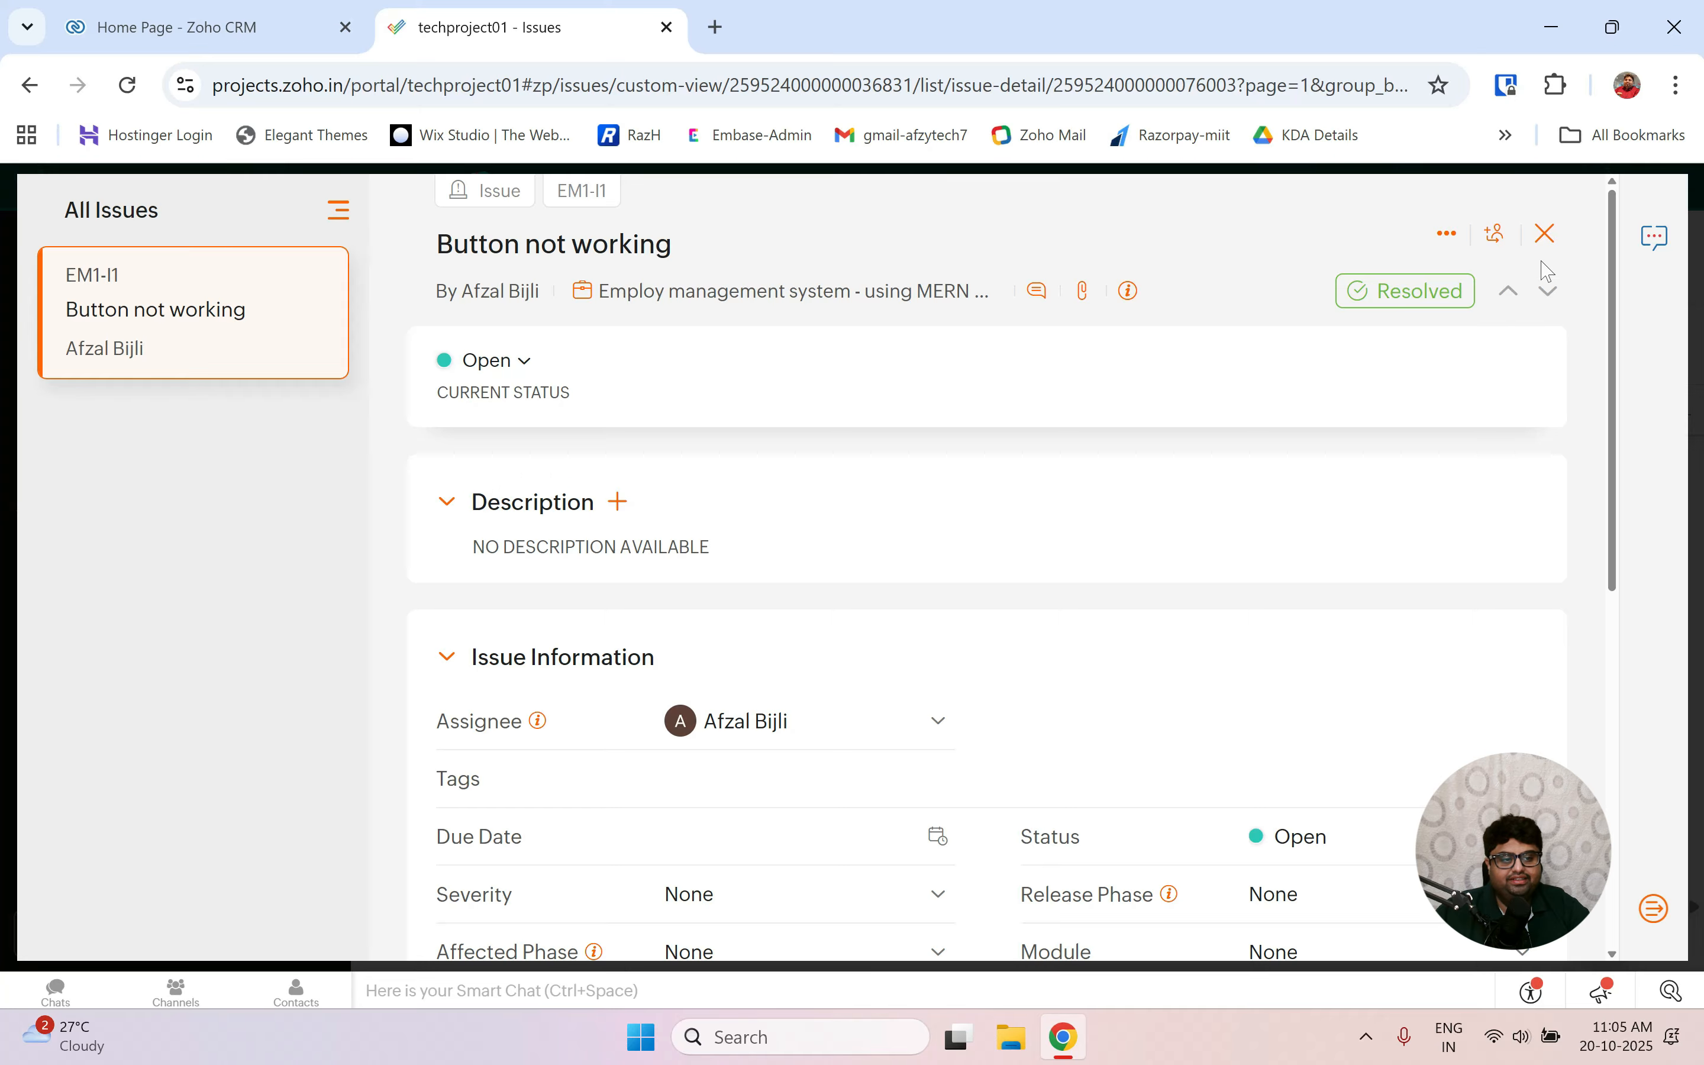
pyautogui.click(1549, 240)
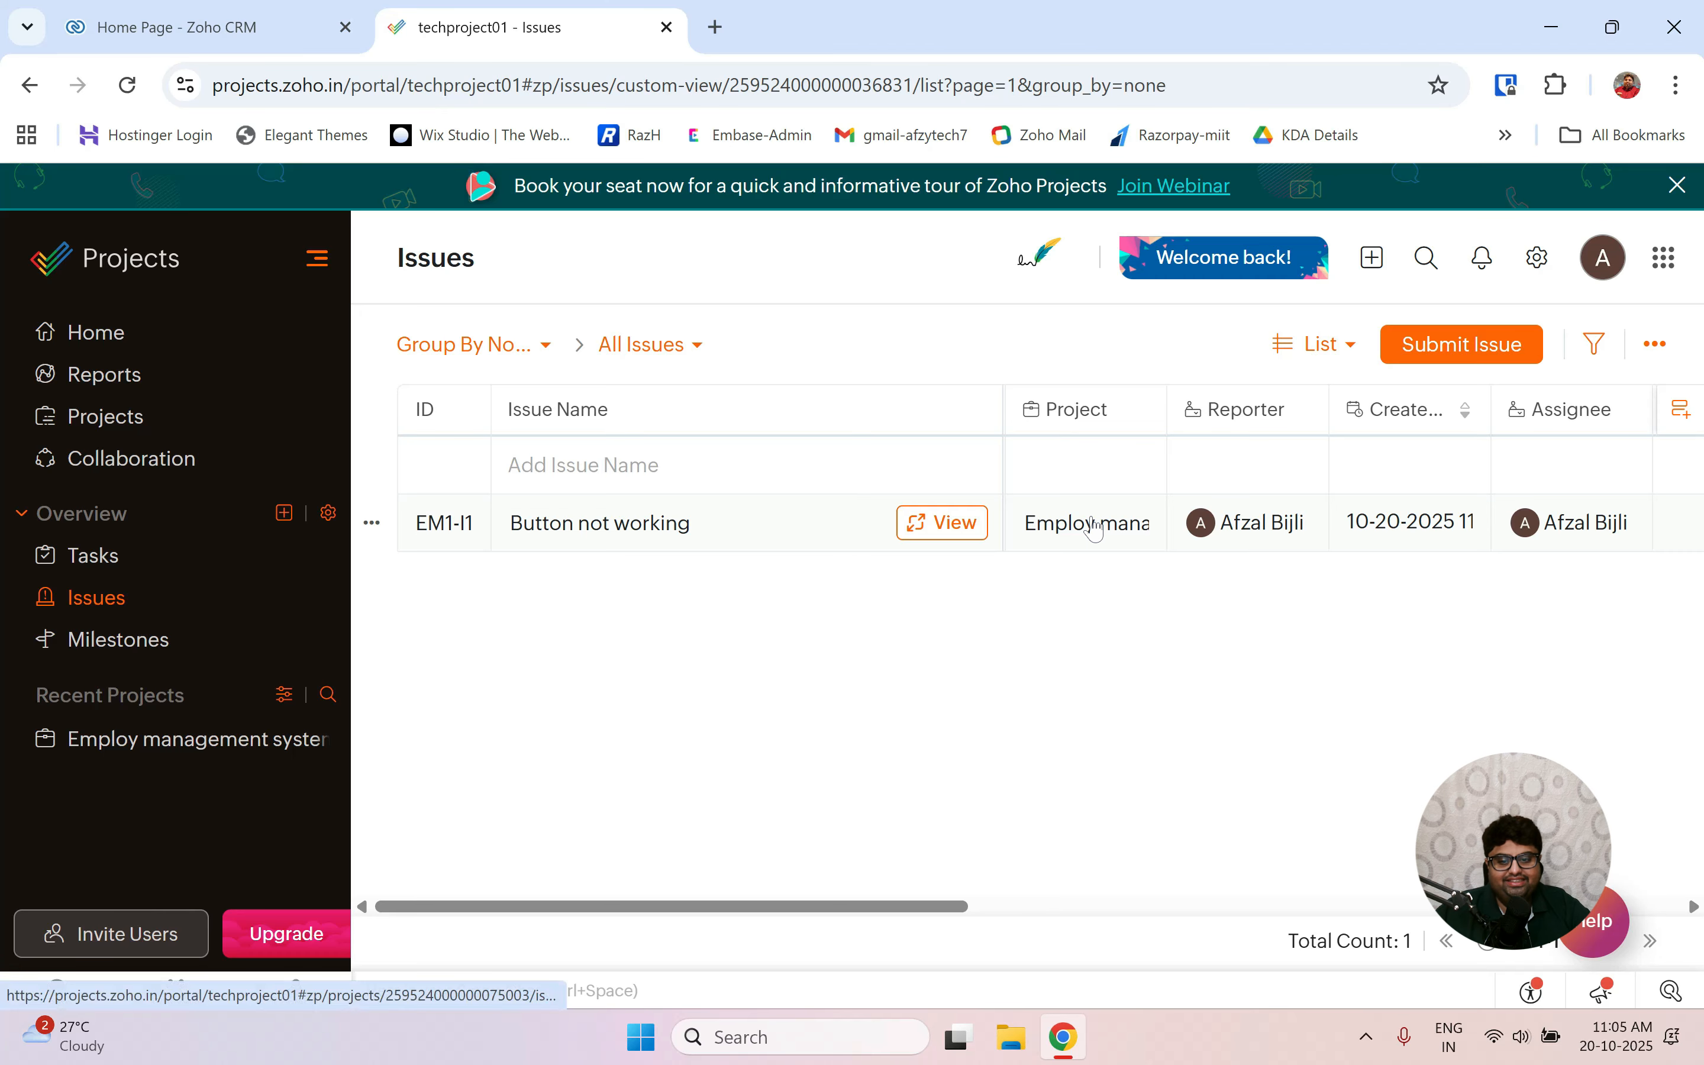
# Reload the Issues list and change EM1-I1's status from Open to Closed.
pyautogui.hscroll(5, 1096, 528)
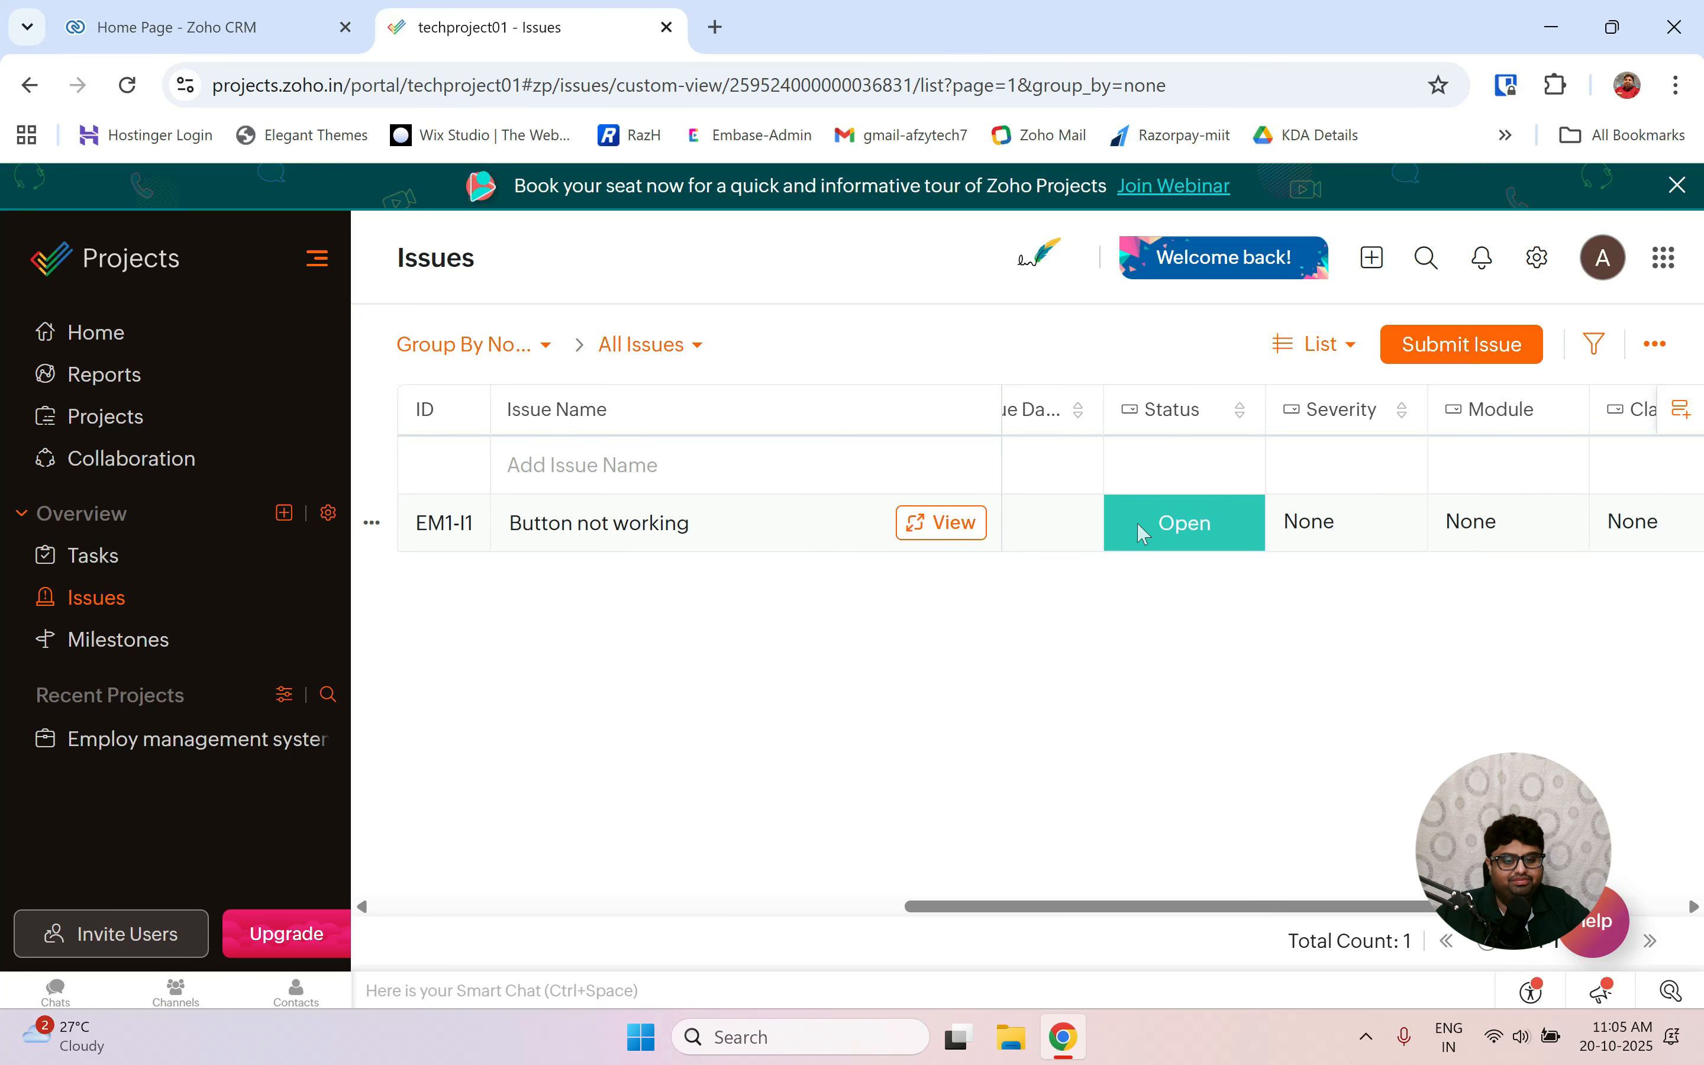
pyautogui.click(127, 86)
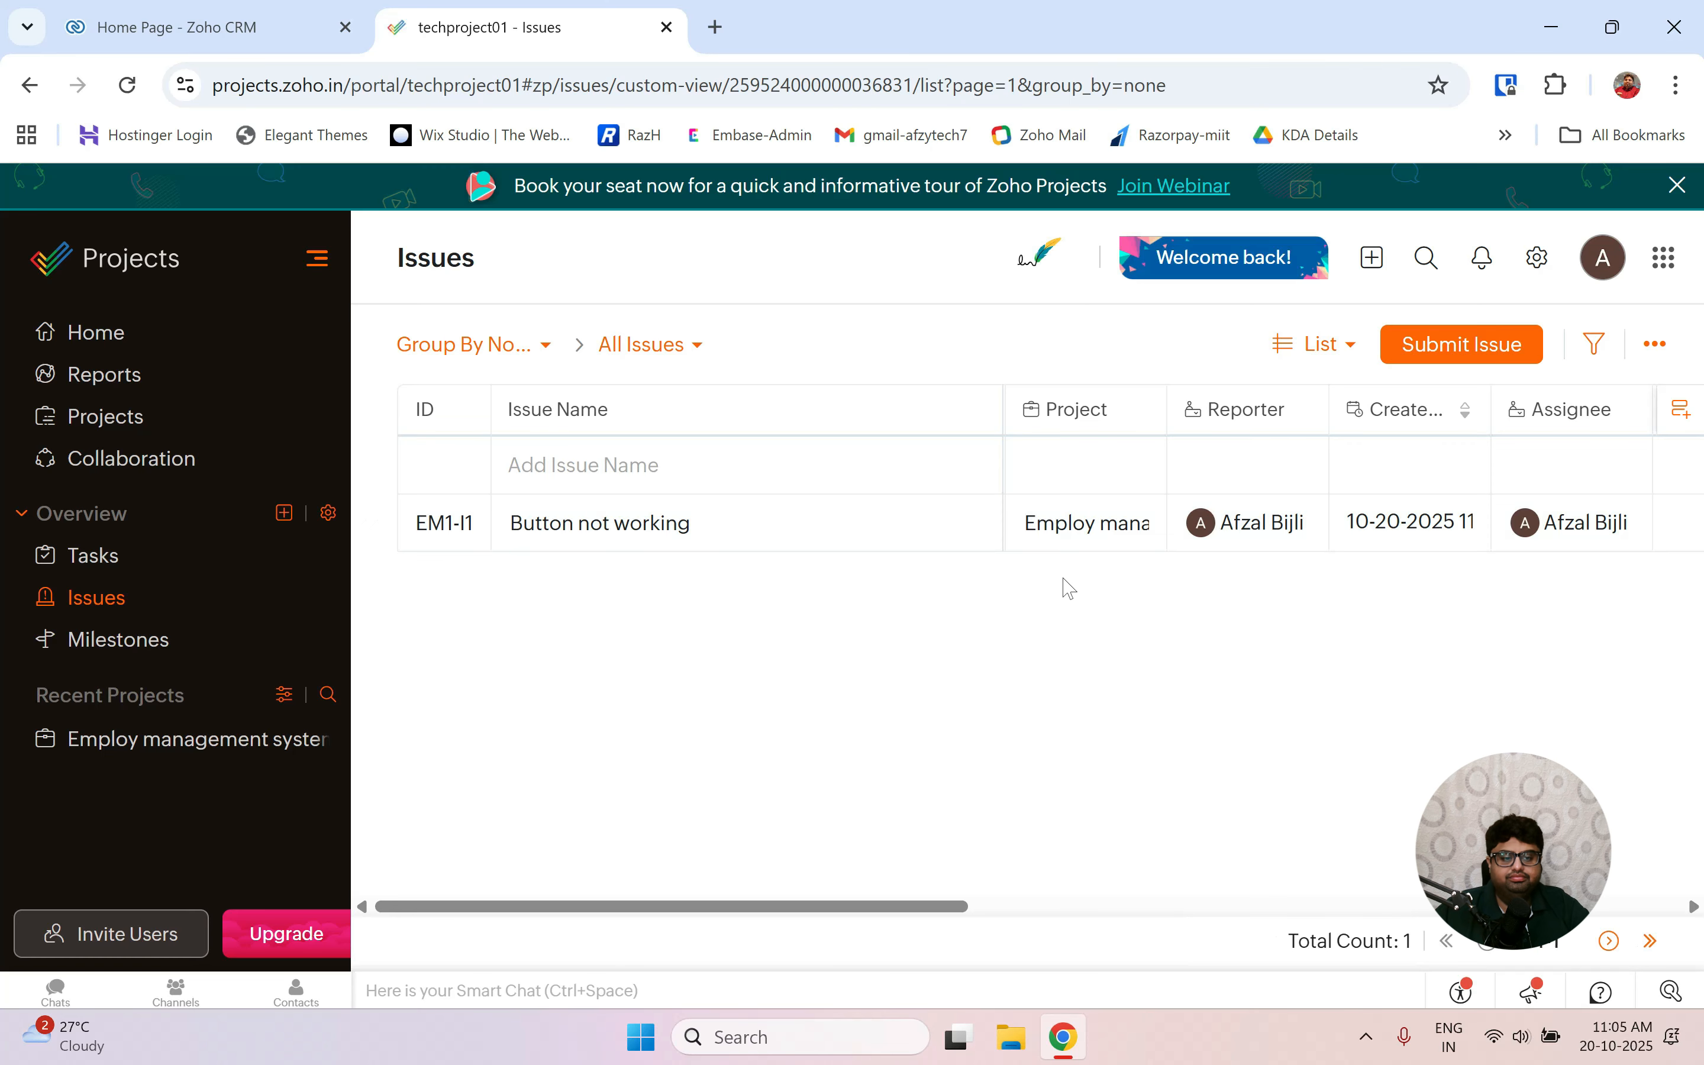
pyautogui.hscroll(5, 1070, 588)
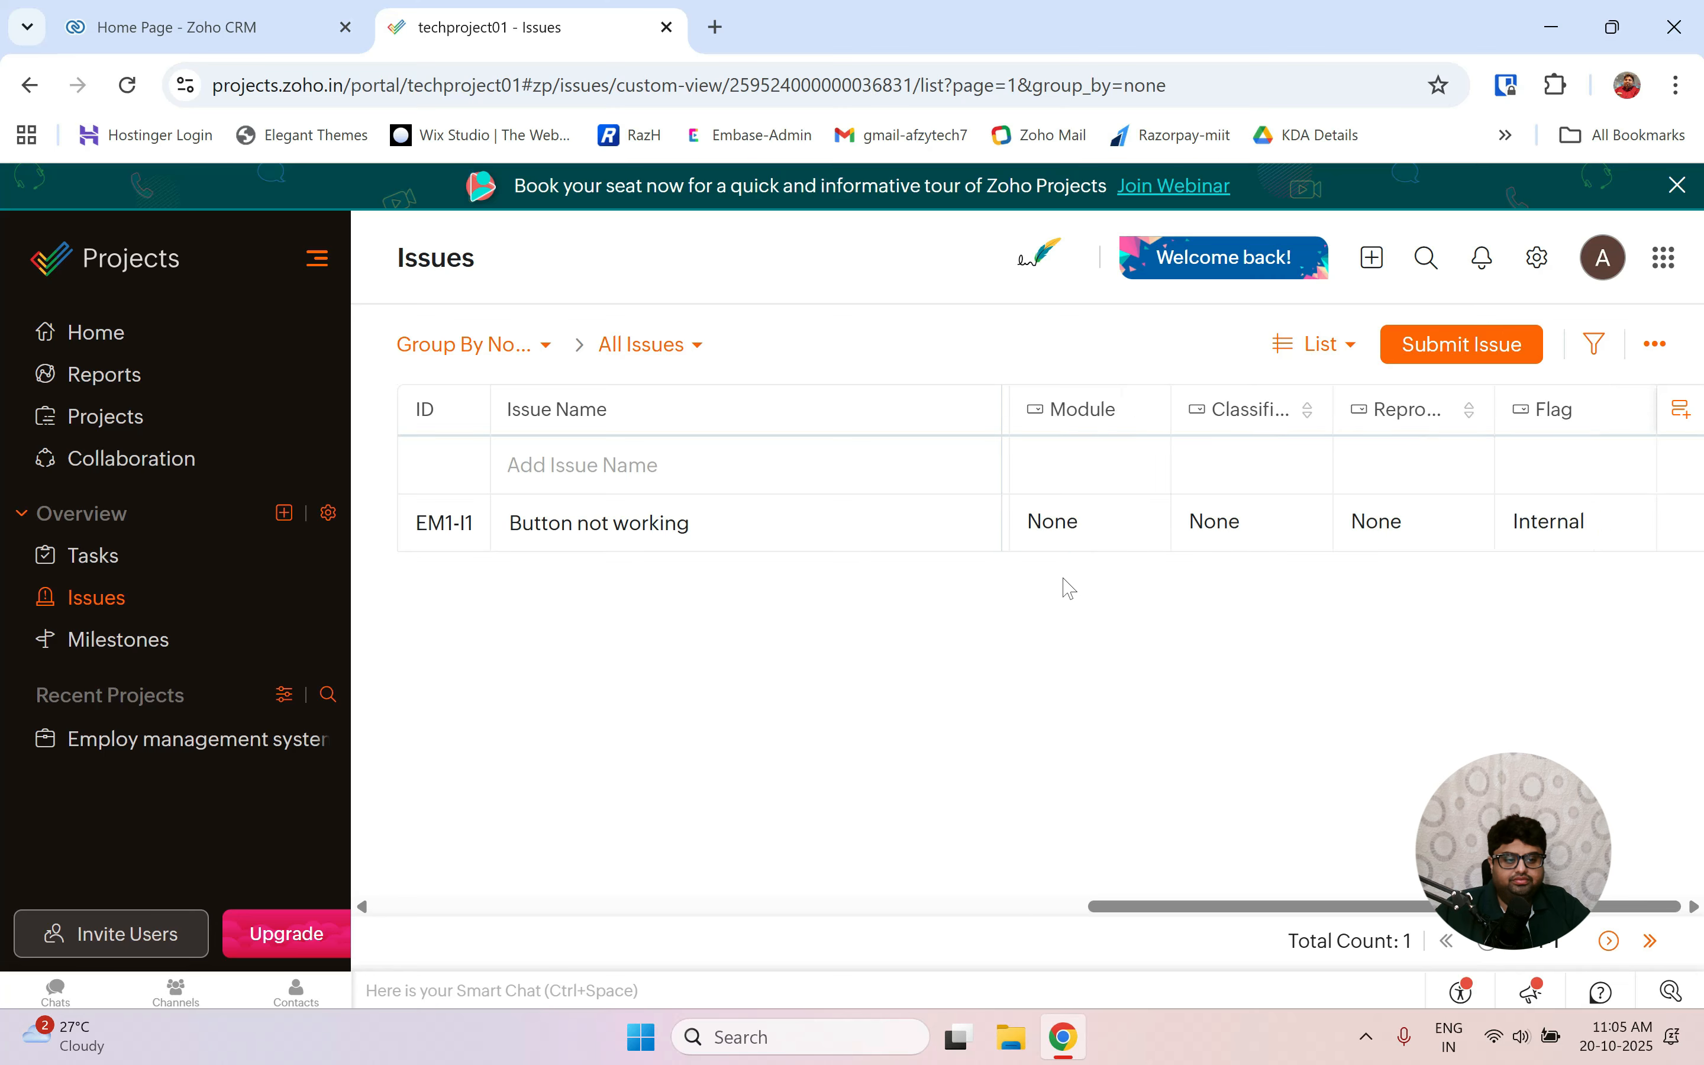
pyautogui.hscroll(-3, 1070, 589)
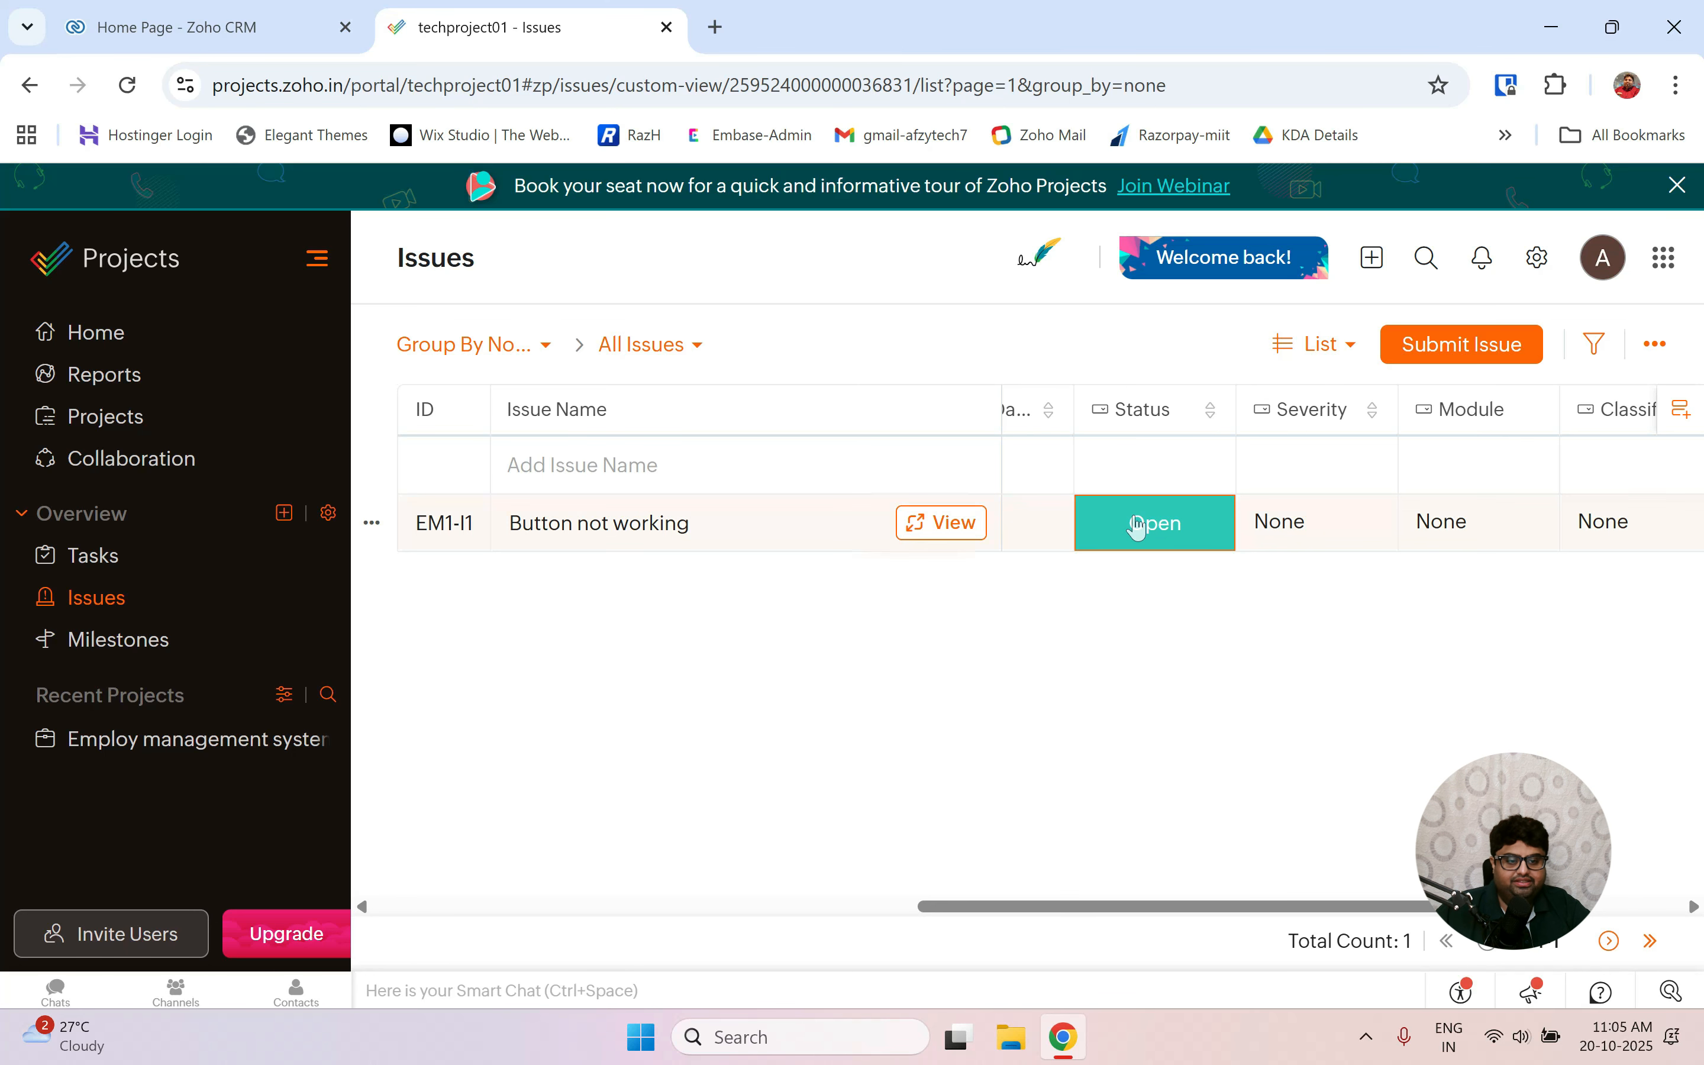
pyautogui.click(1155, 522)
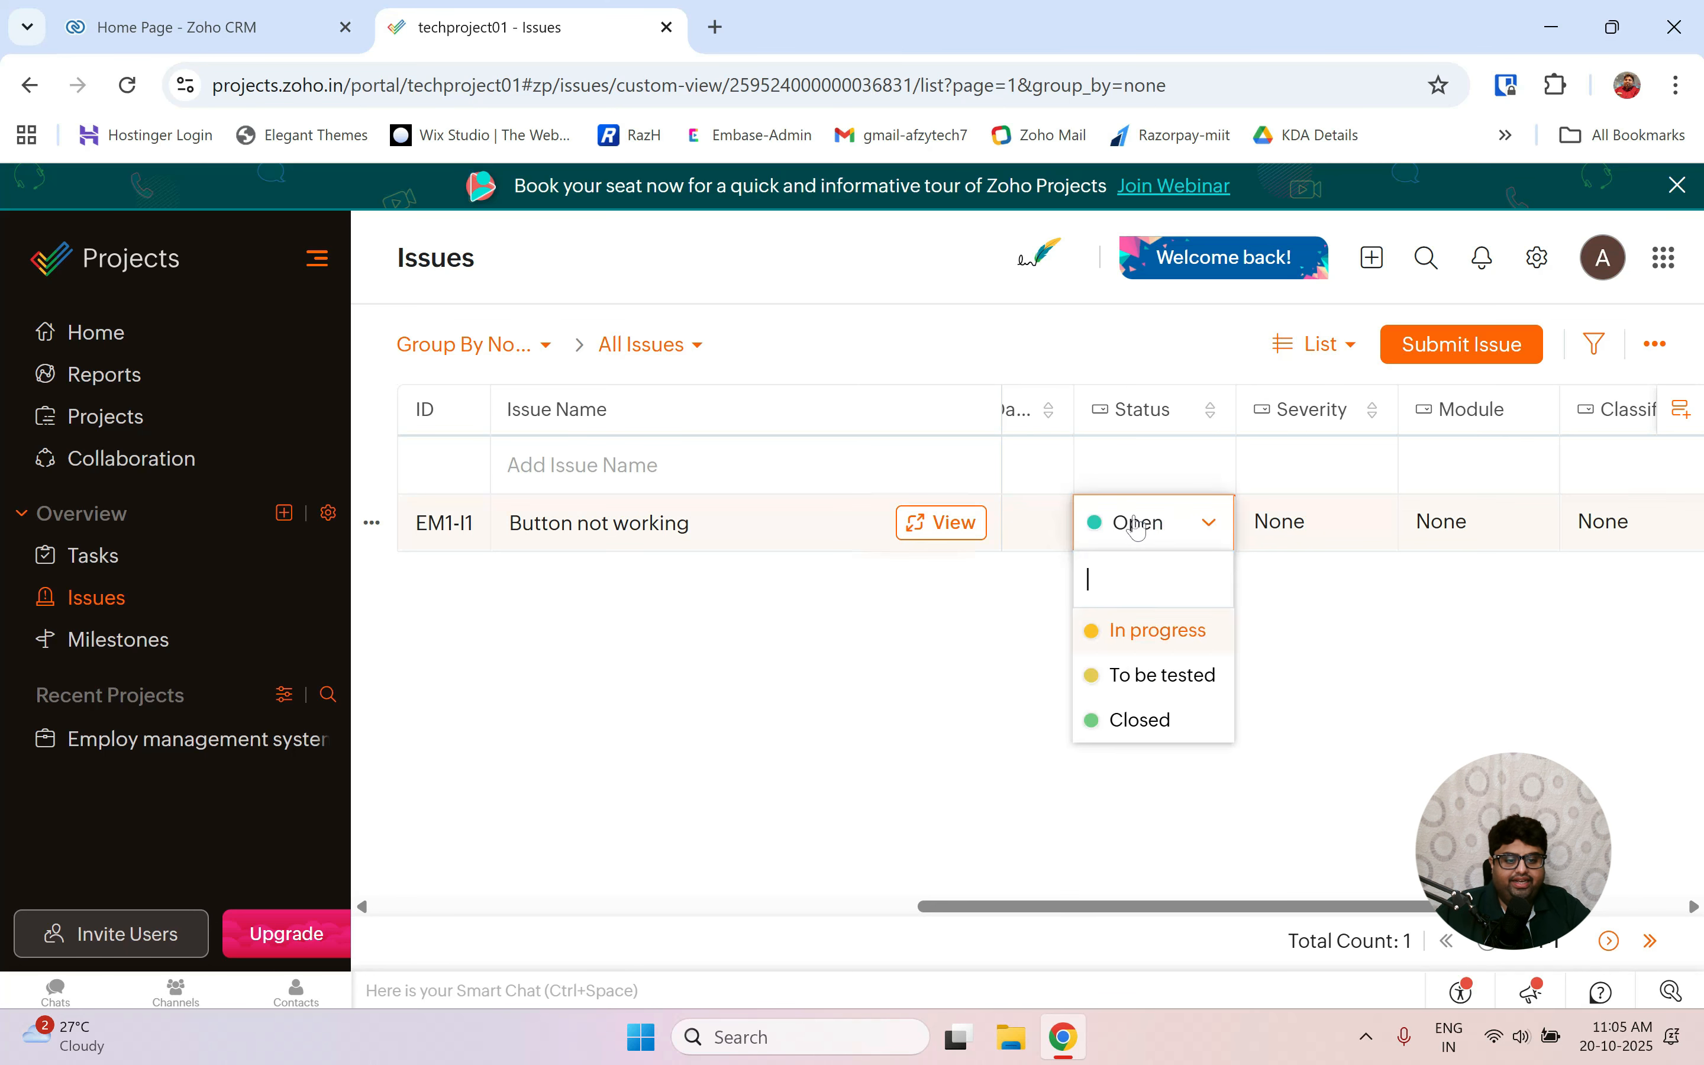
pyautogui.click(1175, 715)
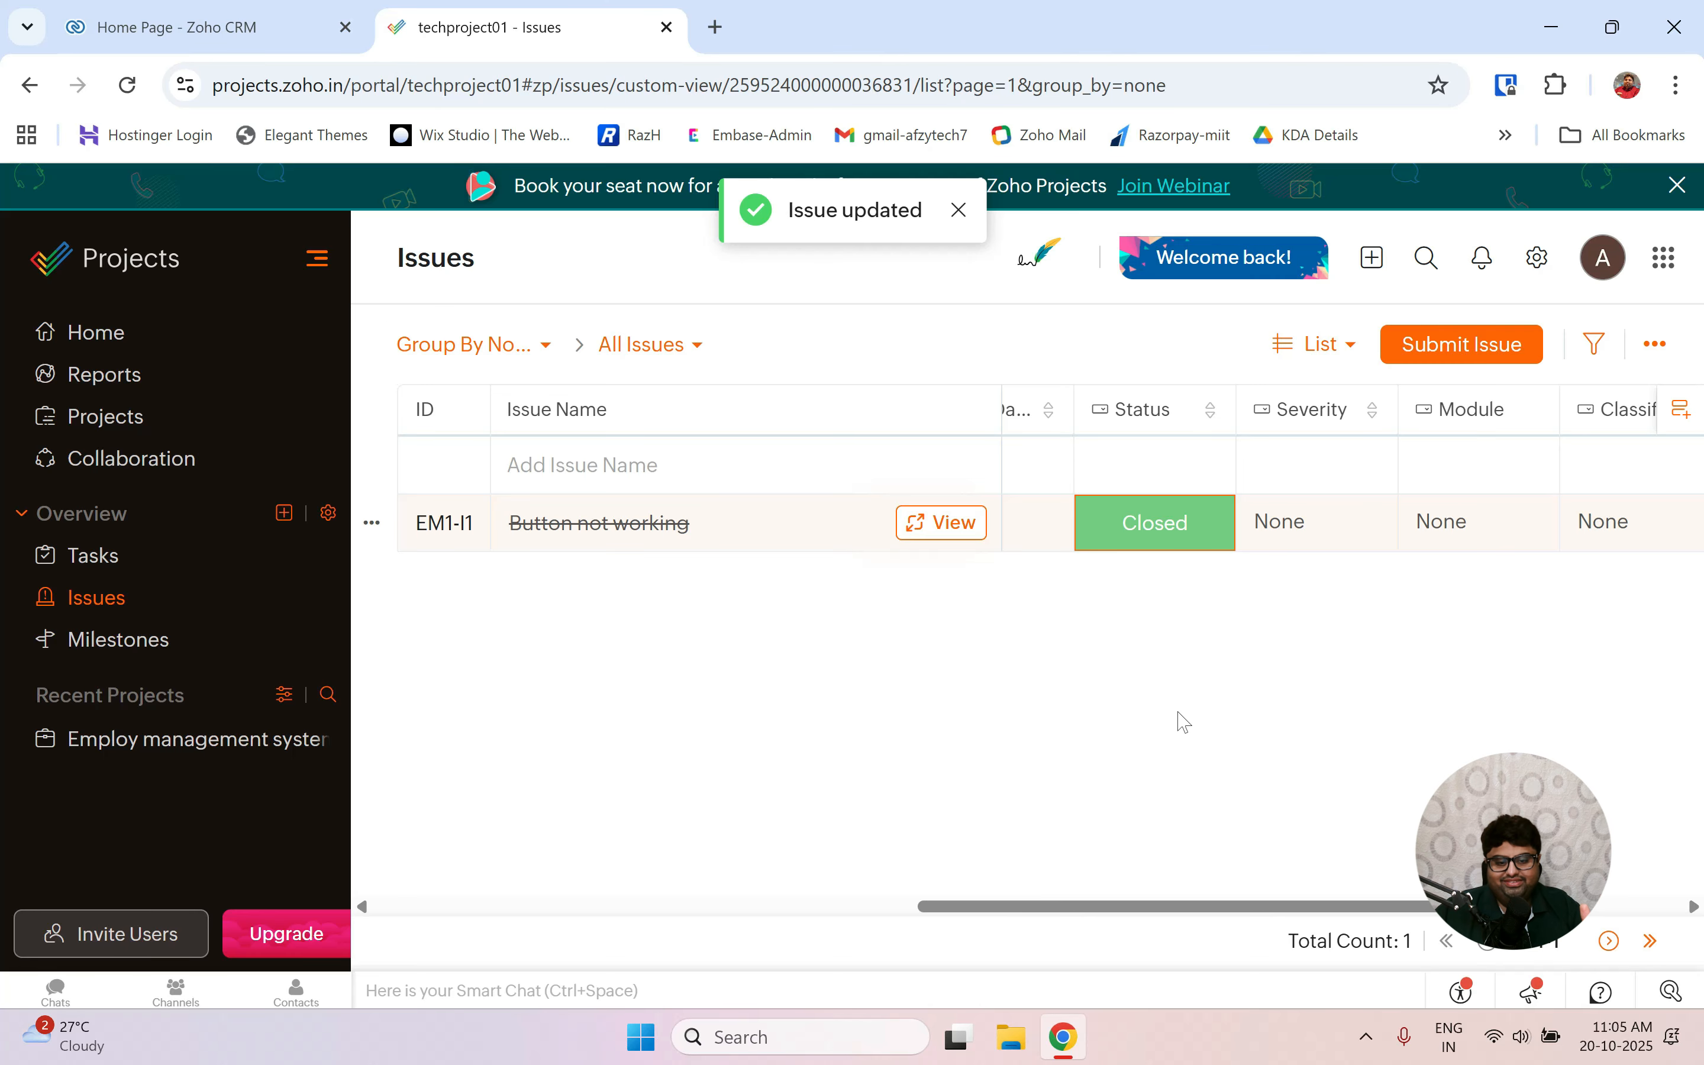
pyautogui.hscroll(-5, 890, 560)
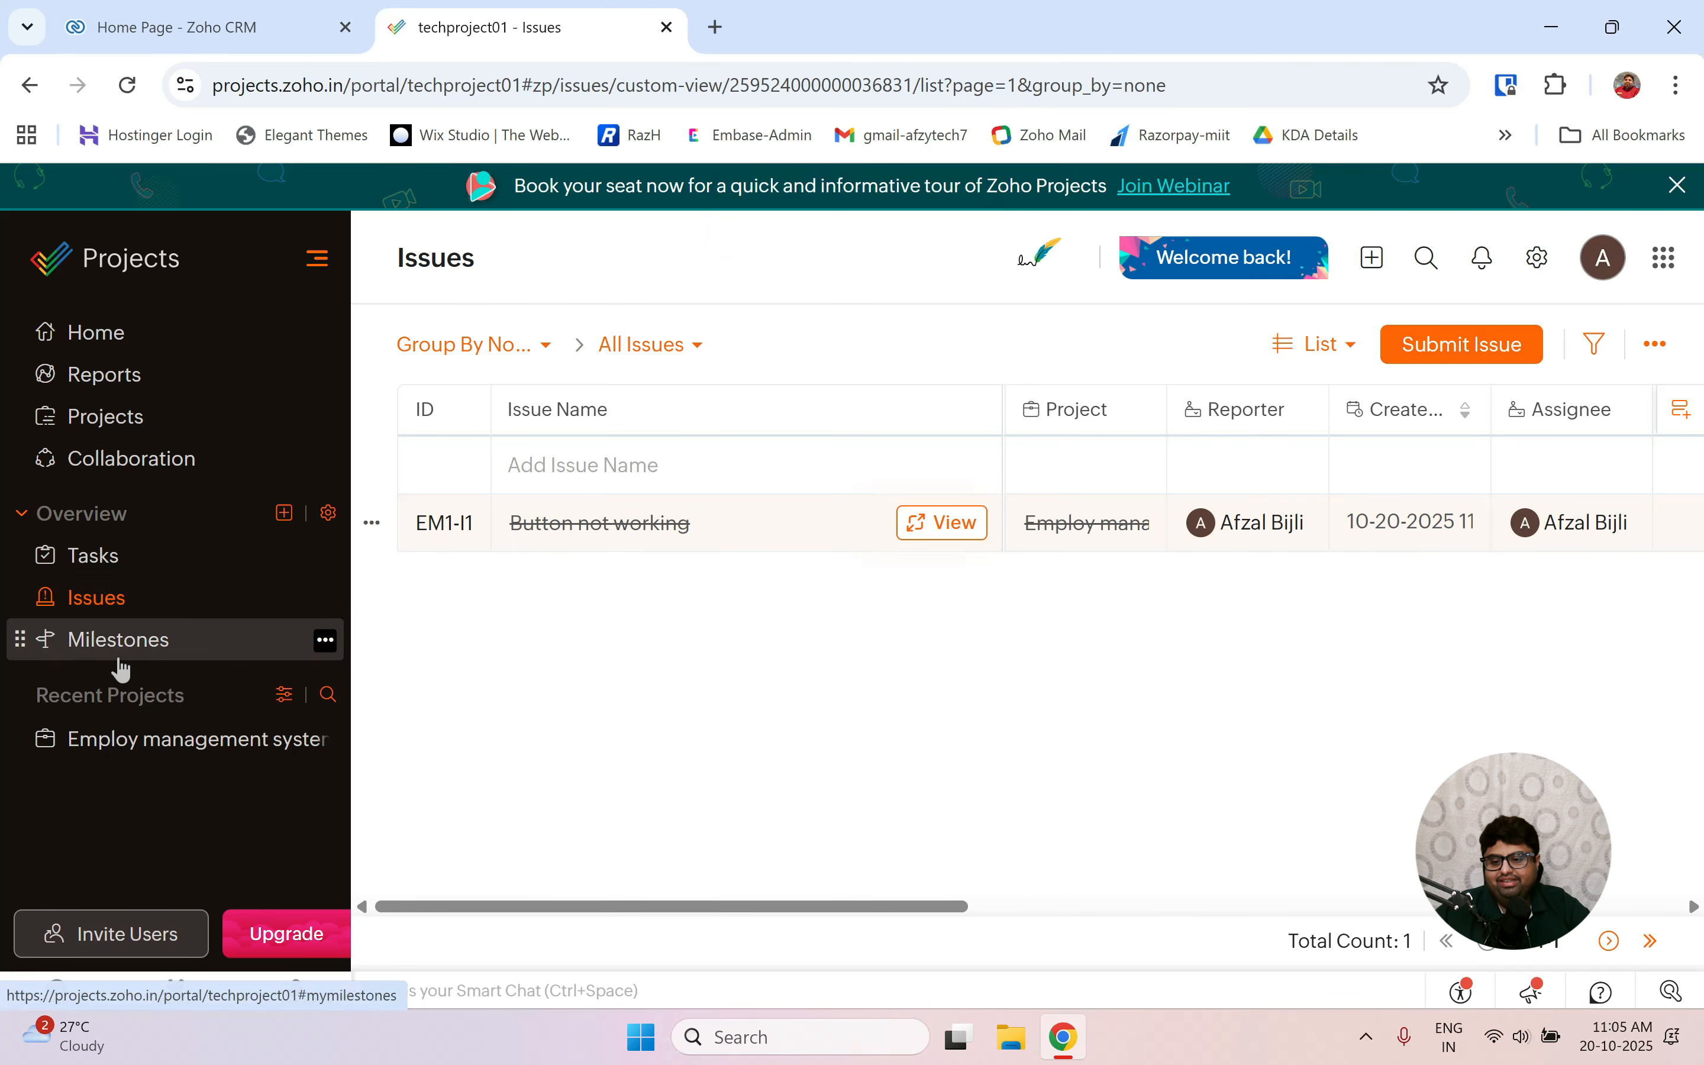
# Open the empty Milestones page, then review the lab report's New Task and New Project screenshots.
pyautogui.click(138, 654)
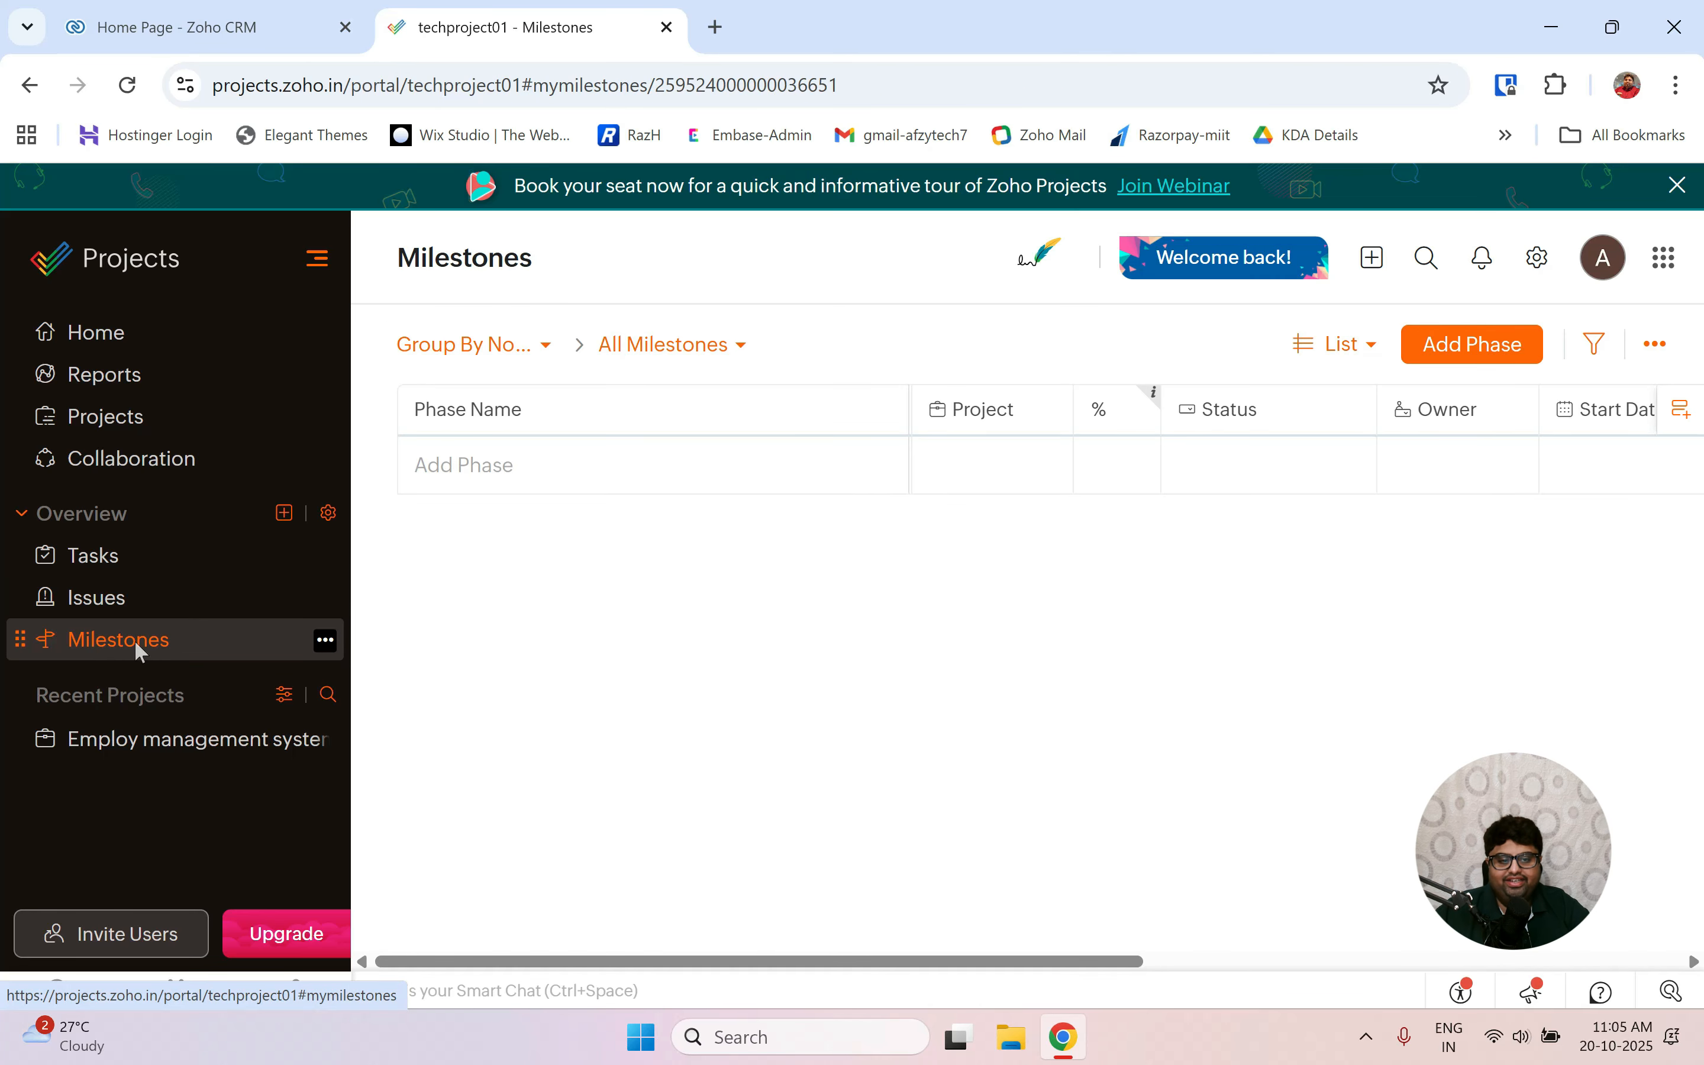
pyautogui.press('ctrl+super+Left')
pyautogui.scroll(-8, 903, 514)
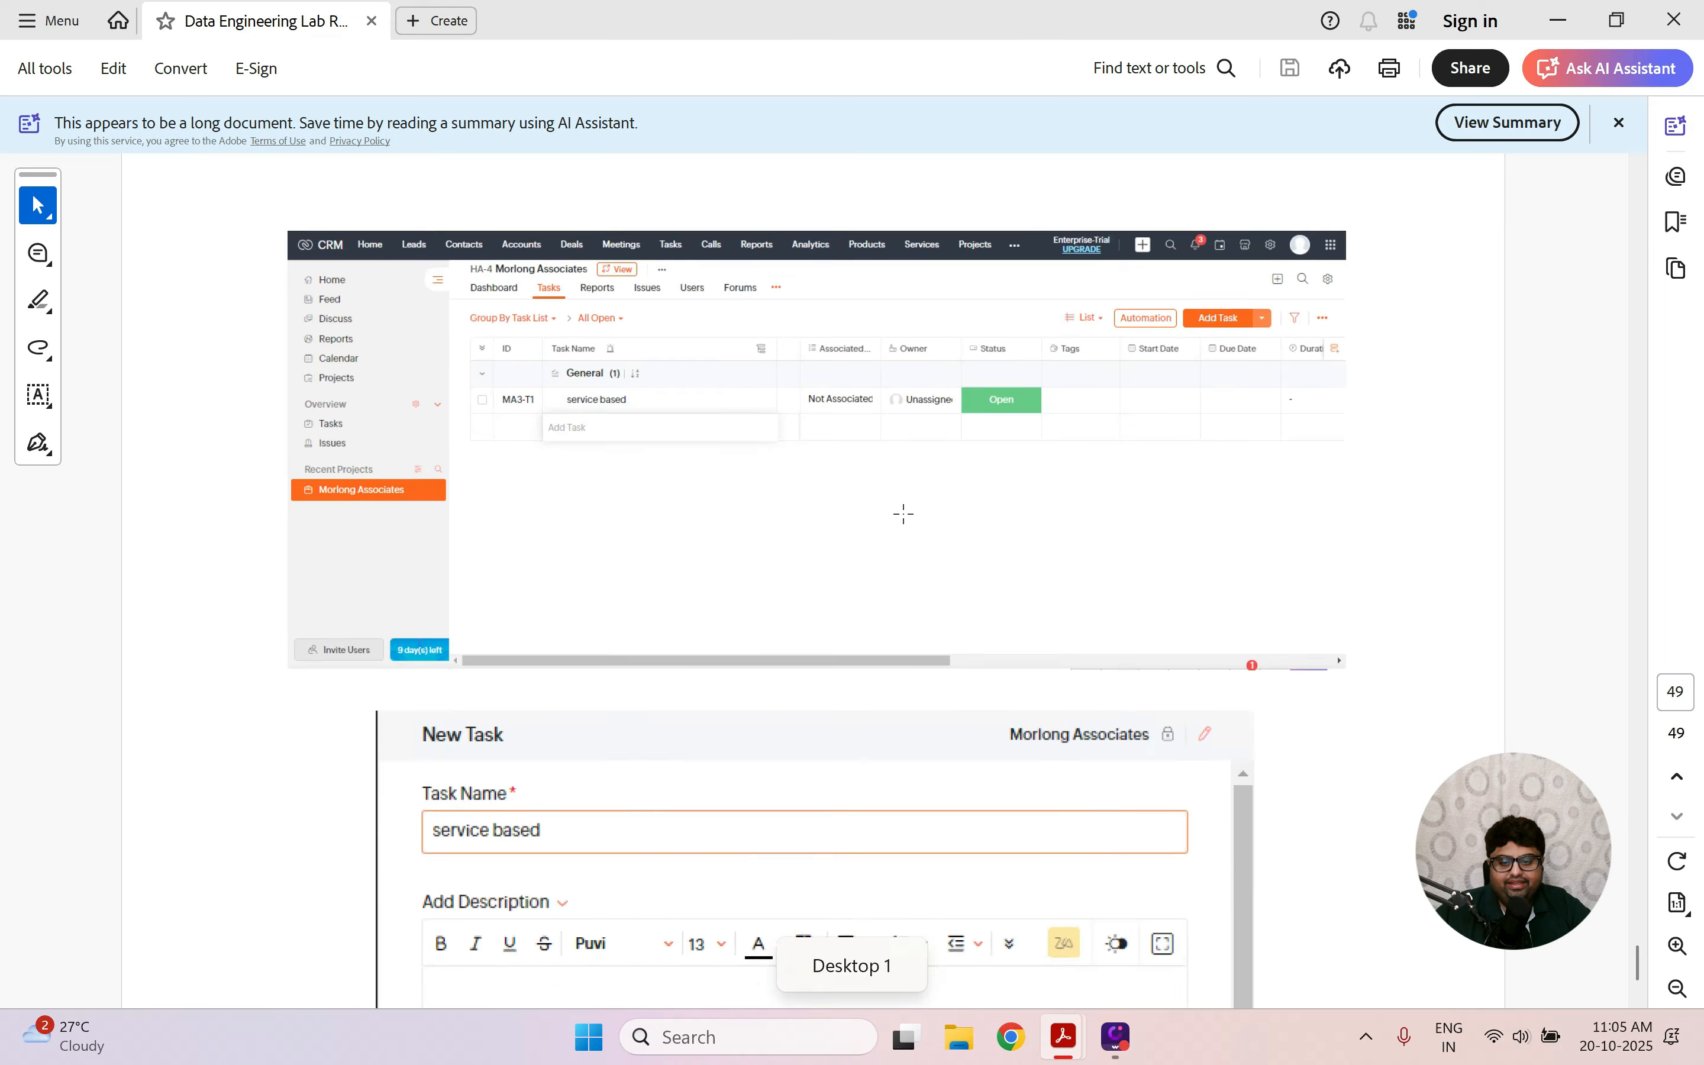
pyautogui.scroll(-4, 903, 514)
pyautogui.scroll(12, 903, 514)
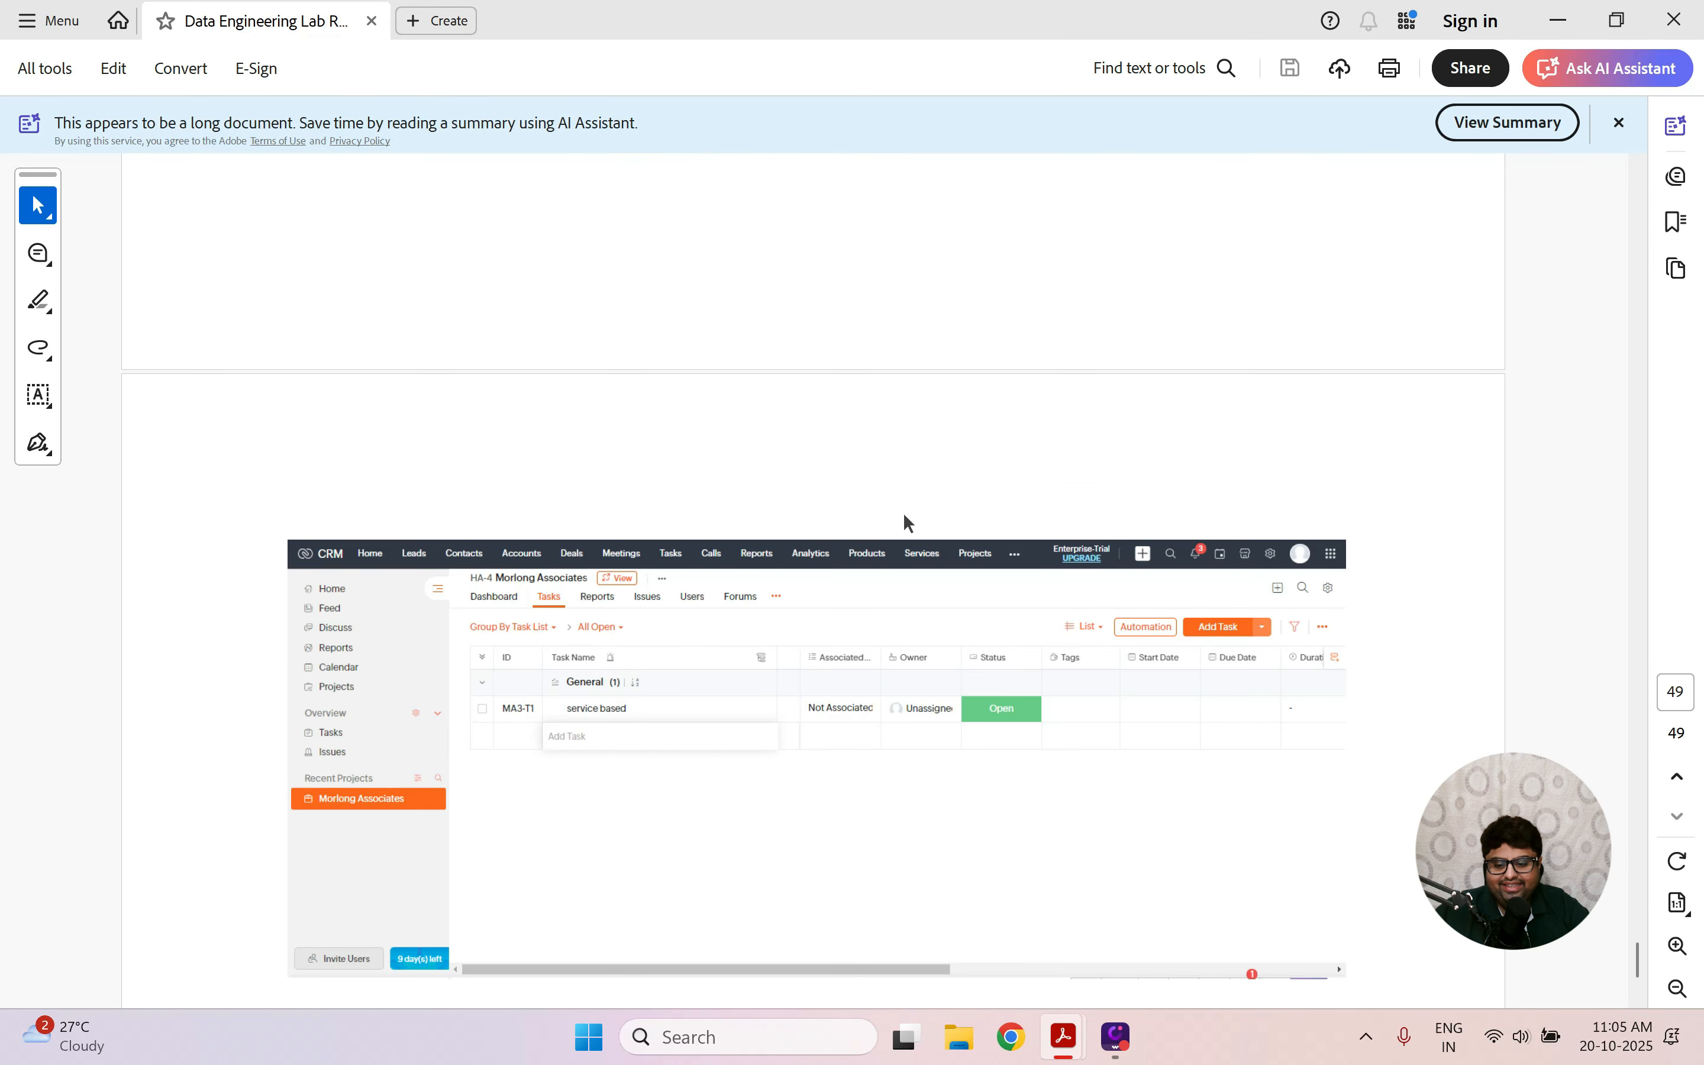
pyautogui.scroll(10, 904, 514)
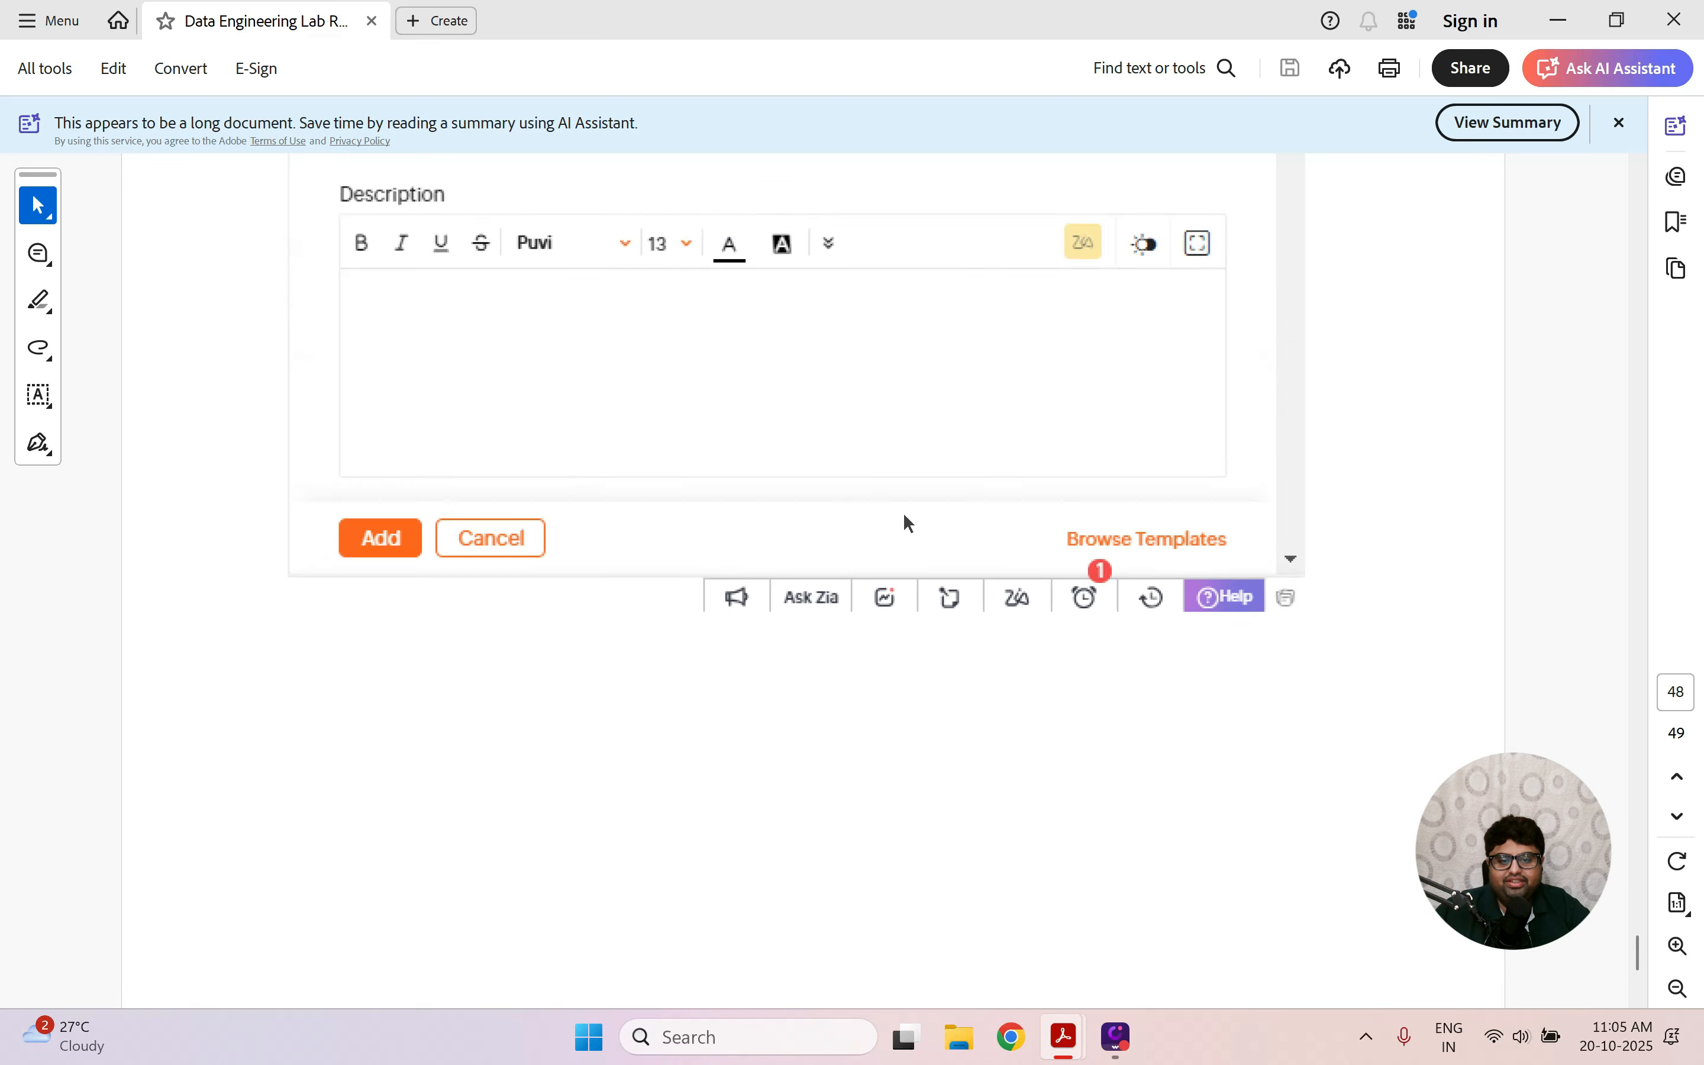
pyautogui.scroll(8, 903, 514)
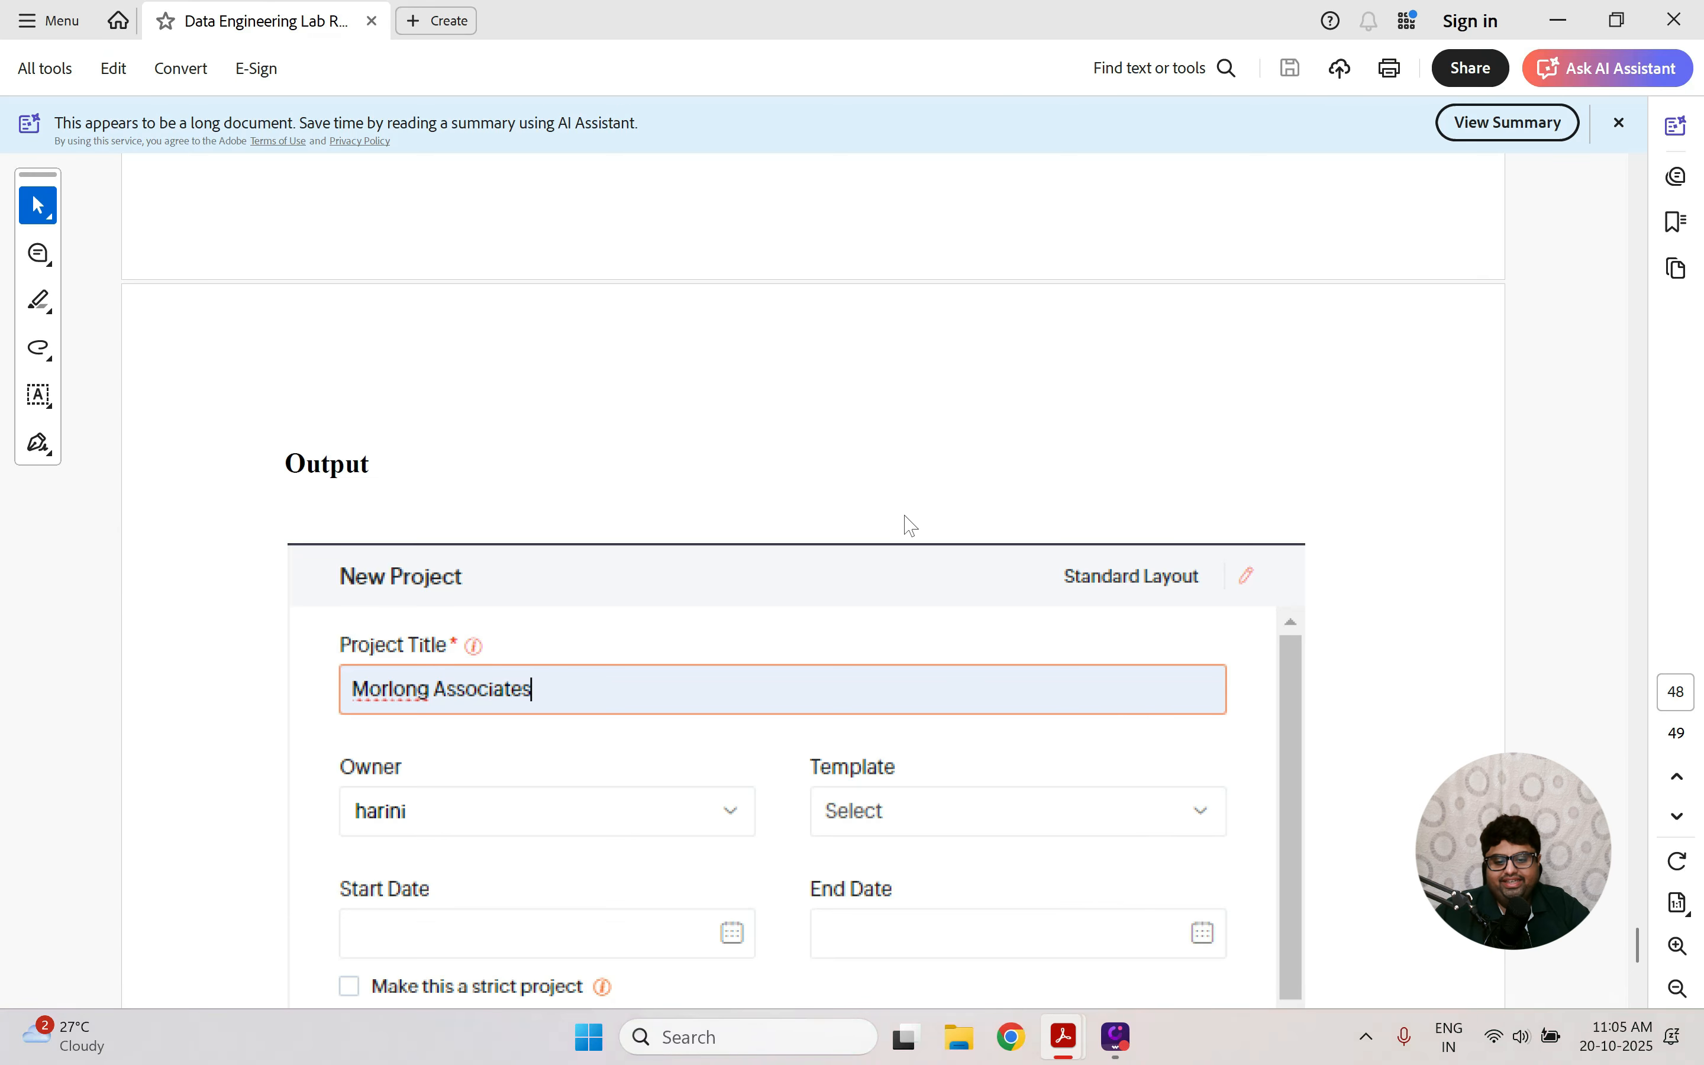
pyautogui.press('ctrl+super+Right')
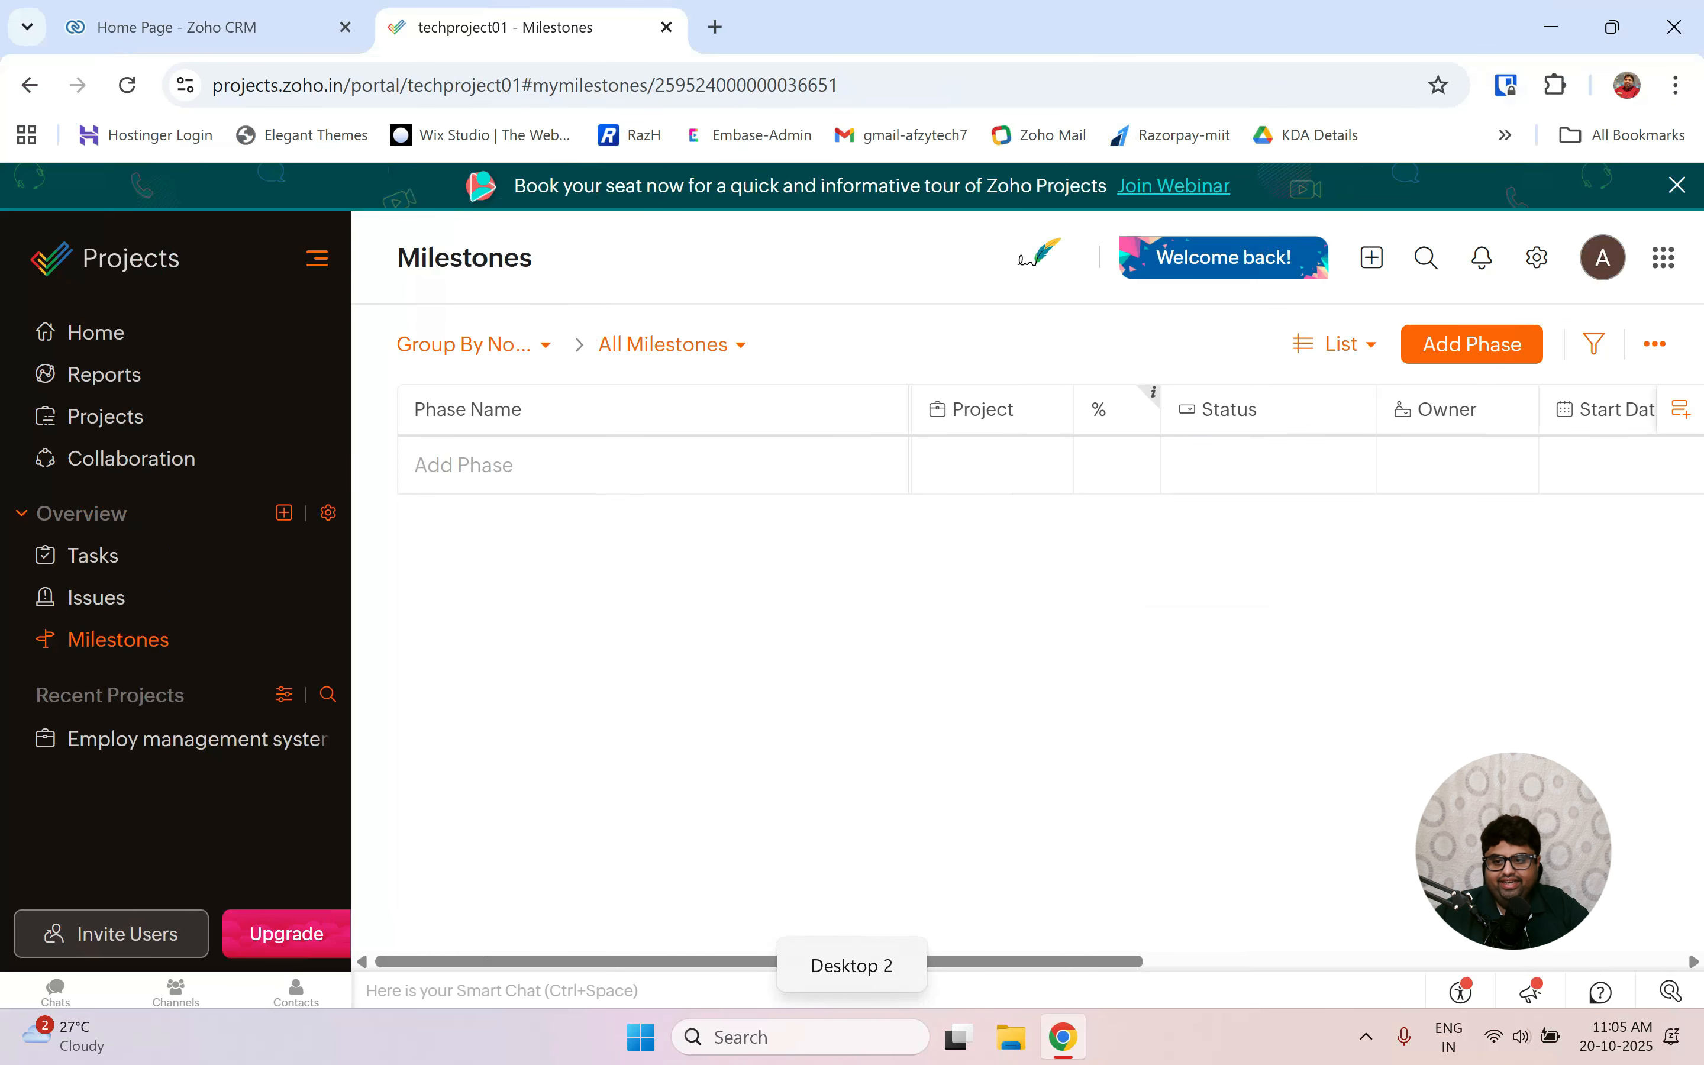
# Show the Home dashboard with 2 open tasks and 1 closed issue, then return to the Ex.No : 11 page.
pyautogui.click(103, 341)
pyautogui.press('ctrl+super+Left')
pyautogui.scroll(15, 631, 597)
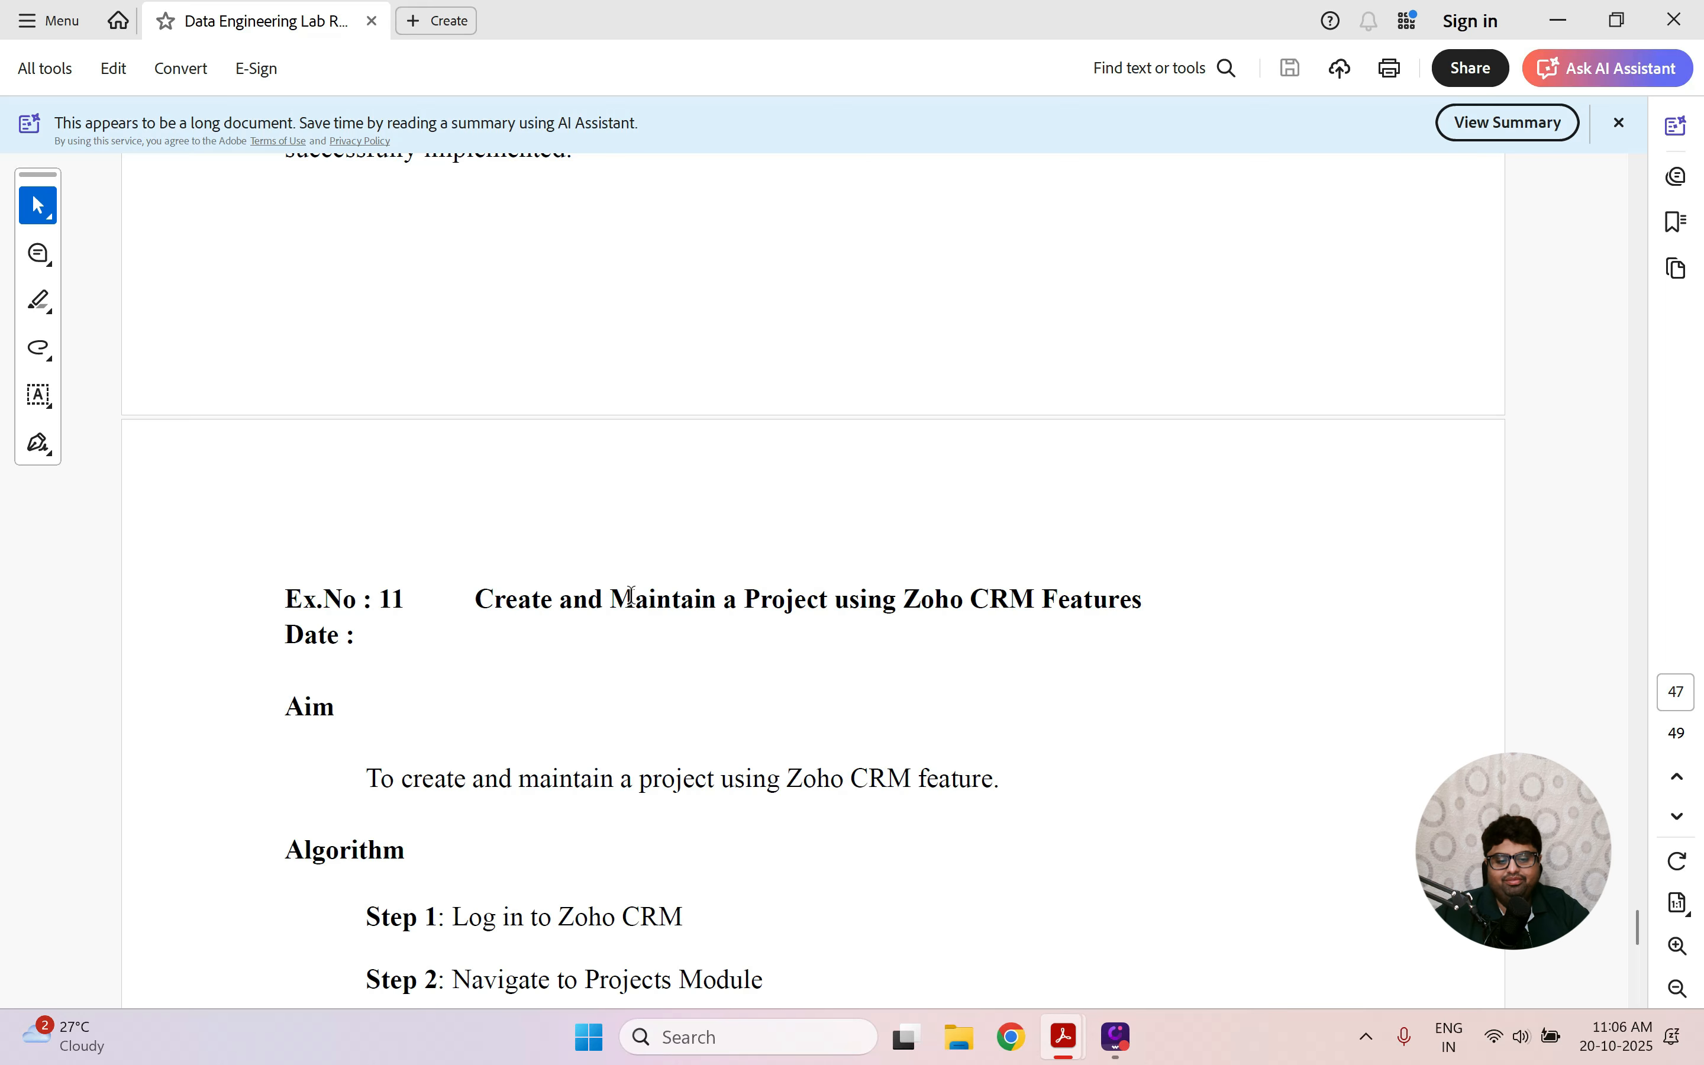
pyautogui.press('ctrl+super+Right')
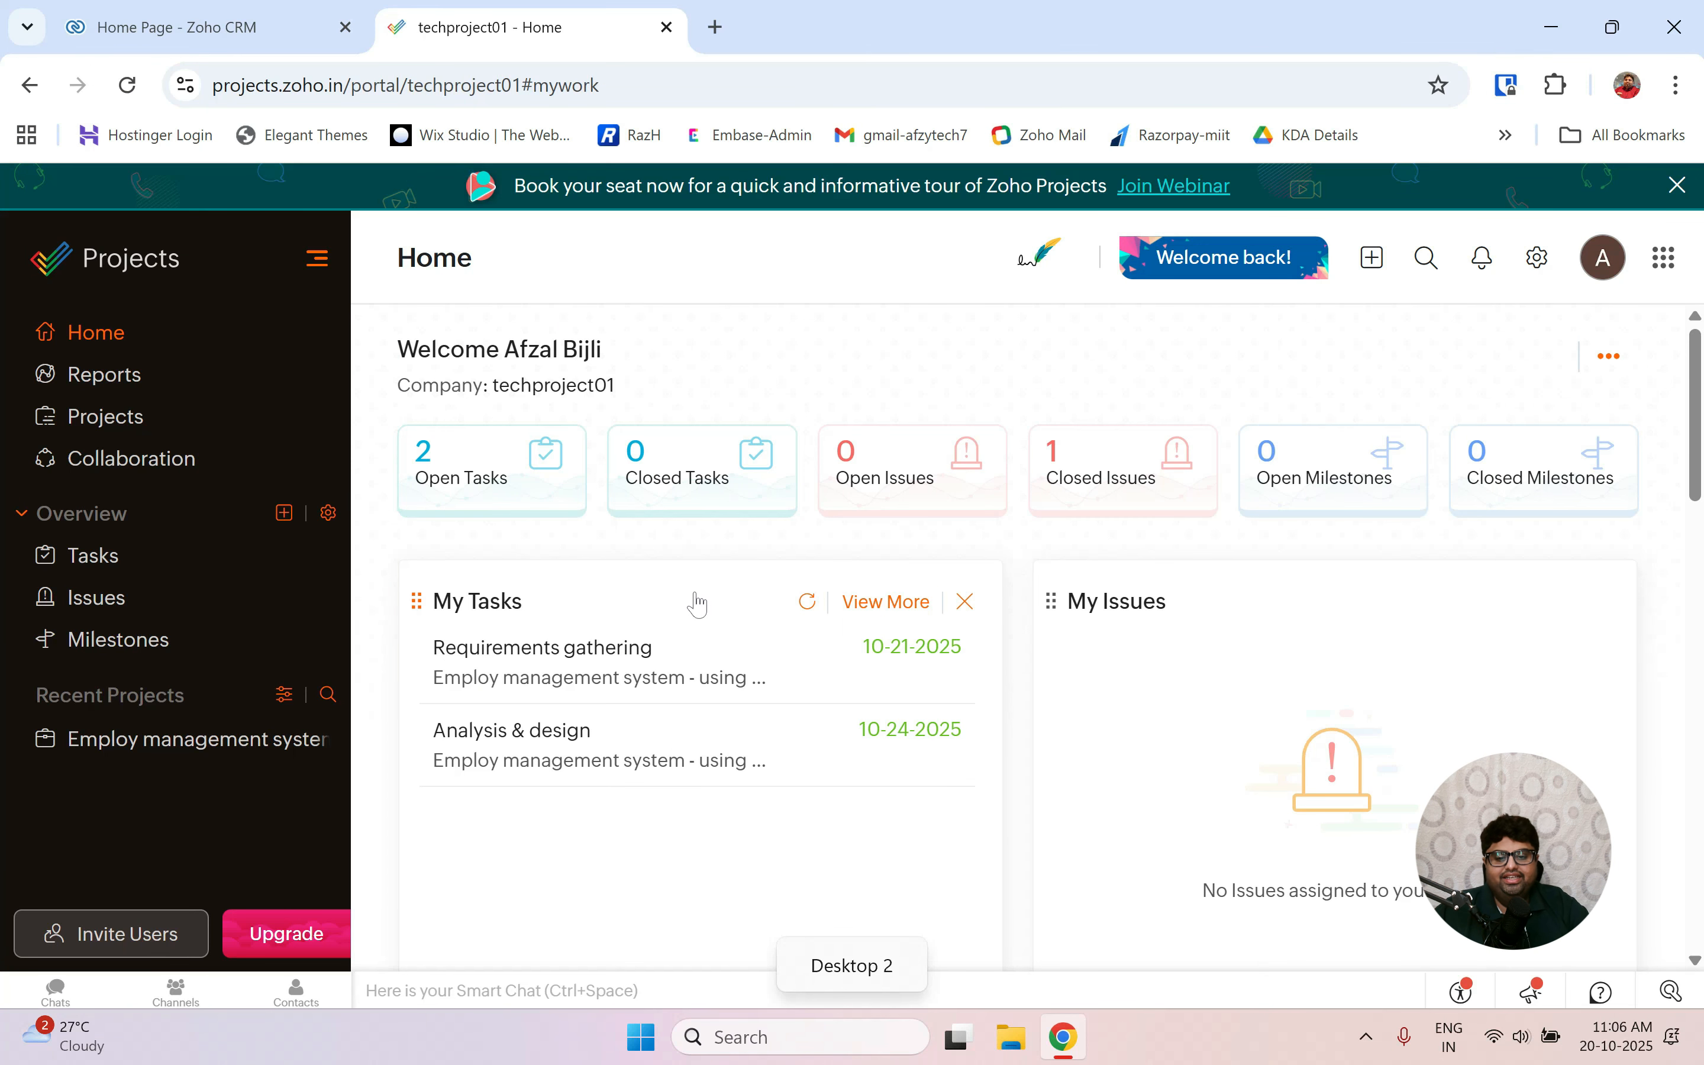
pyautogui.press('ctrl+super+Left')
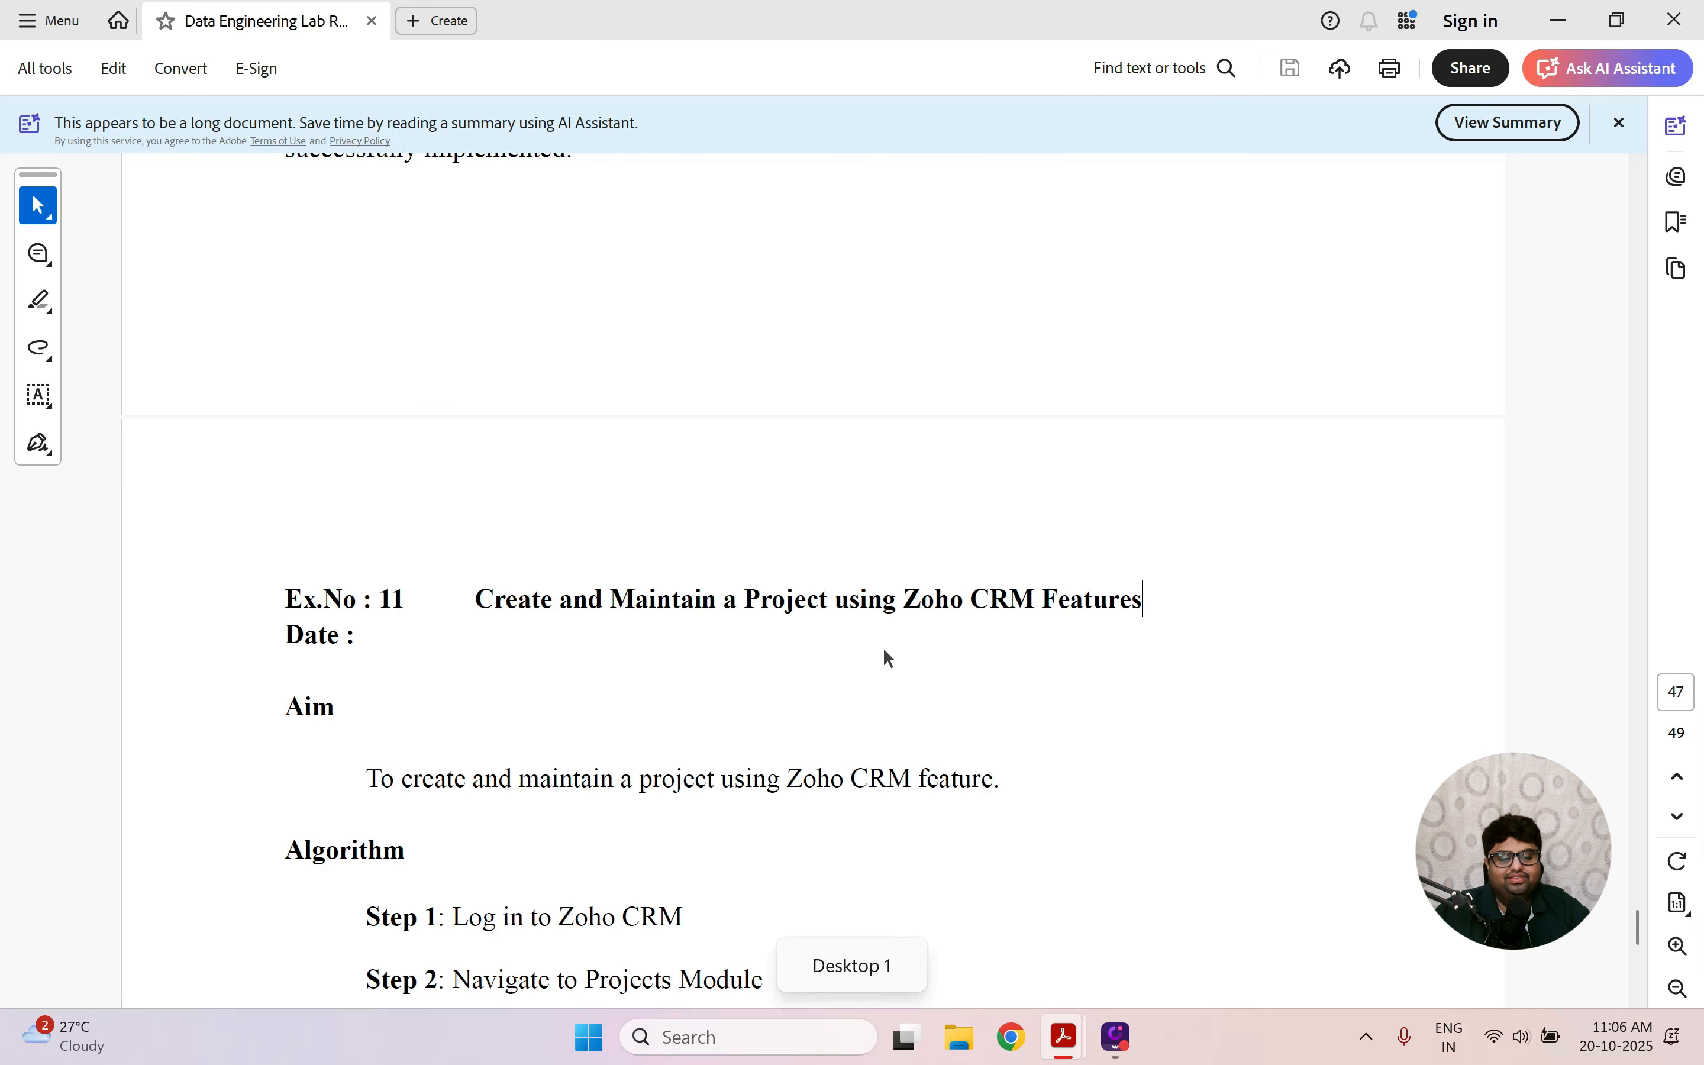